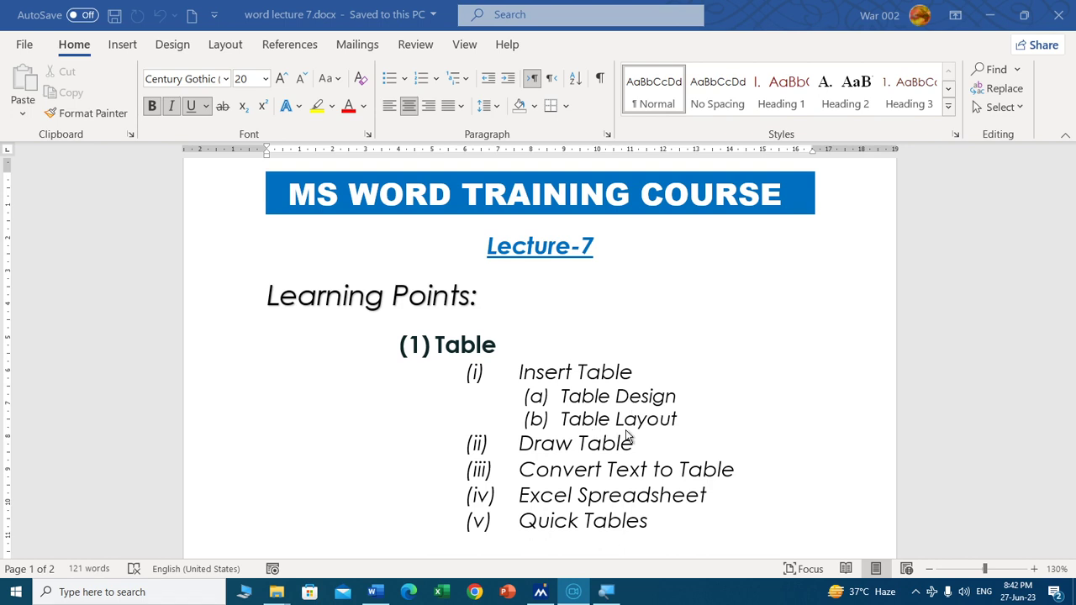
Step: Add empty lines after '01-ahma-10th' below Sample Table-3 on page 2
{"action": "left_click", "coordinate": [122, 46]}
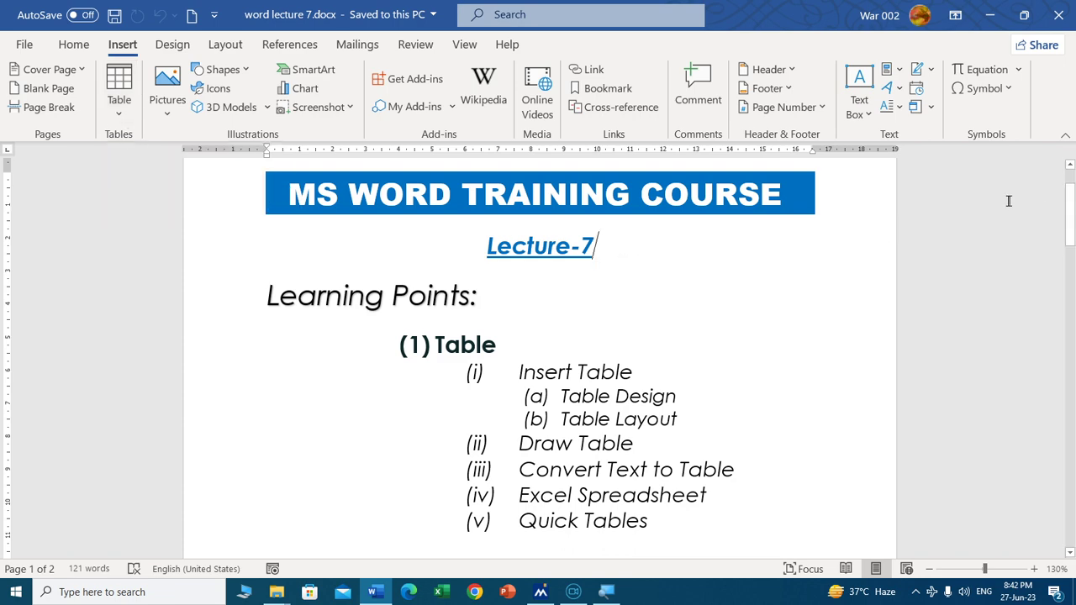
{"action": "left_click_drag", "start_coordinate": [1073, 206], "coordinate": [1067, 542]}
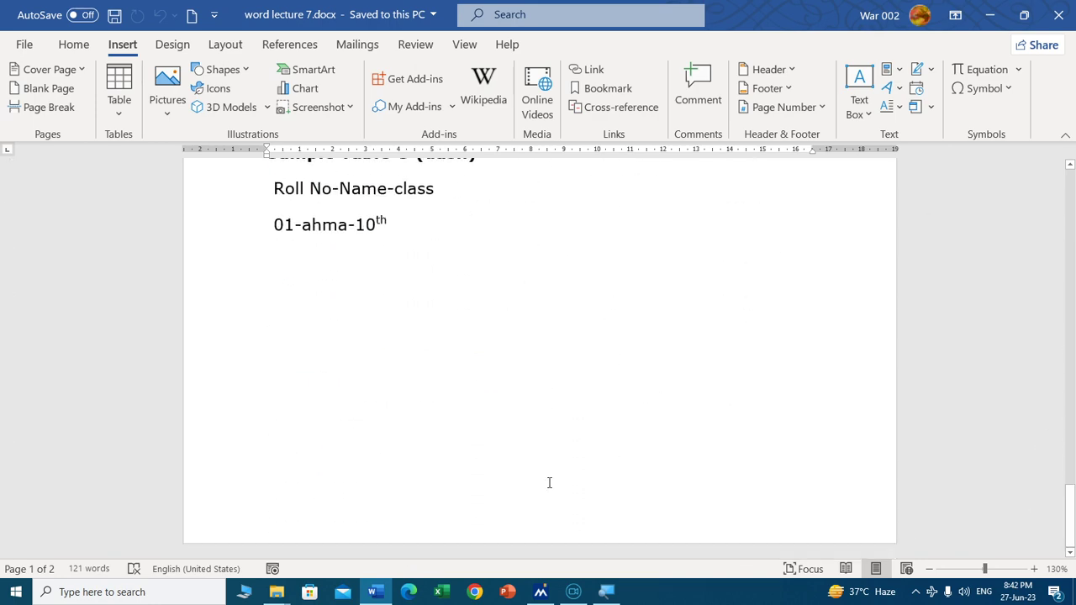
{"action": "left_click", "coordinate": [284, 322]}
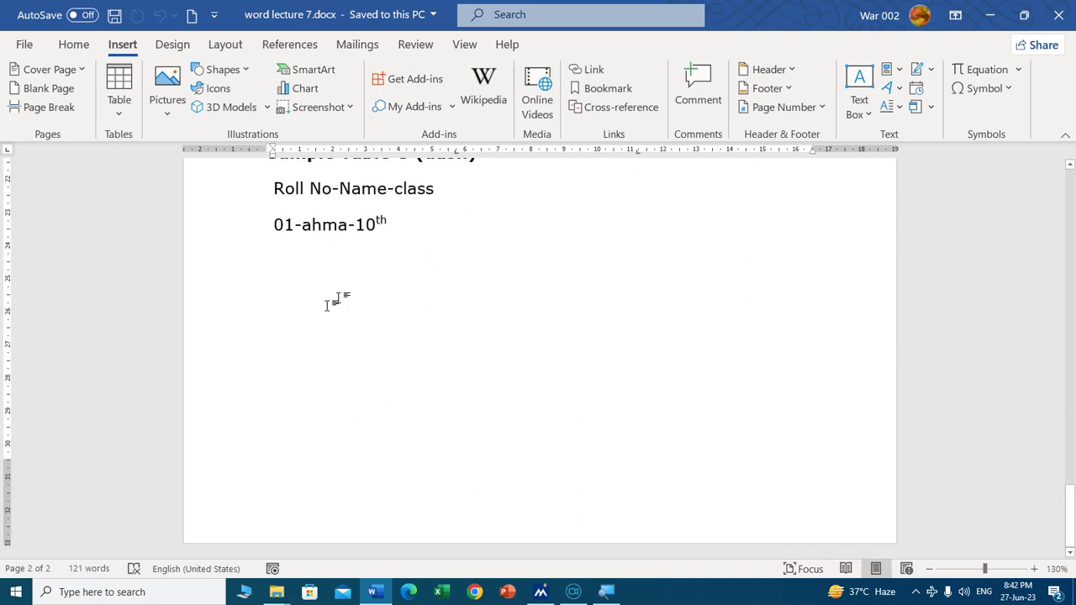
{"action": "left_click", "coordinate": [422, 222]}
{"action": "key", "text": "Return"}
{"action": "key", "text": "Return"}
{"action": "key", "text": "Return"}
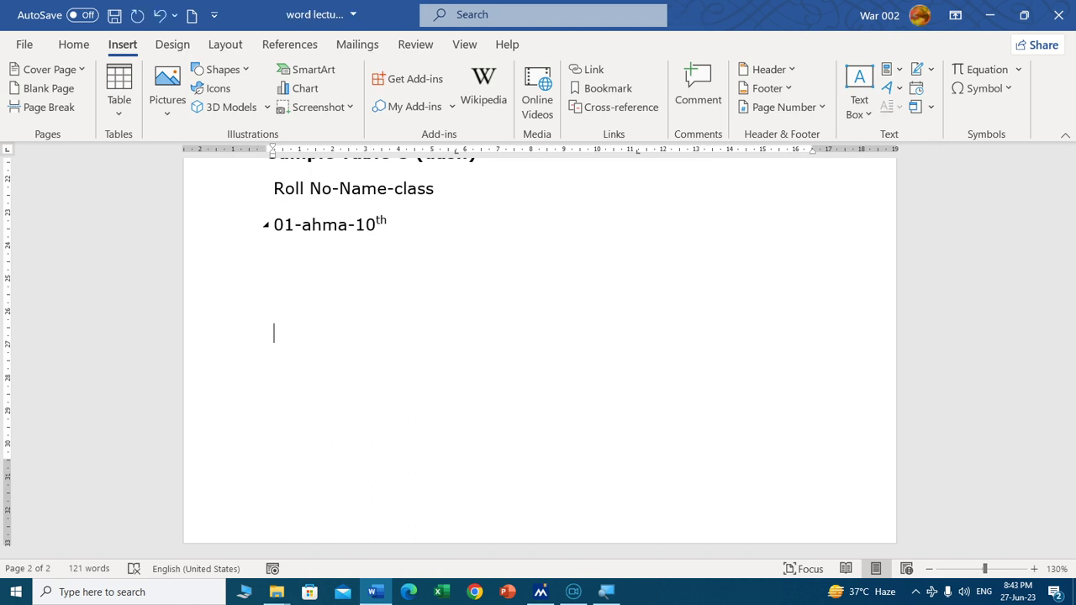
{"action": "left_click", "coordinate": [126, 103]}
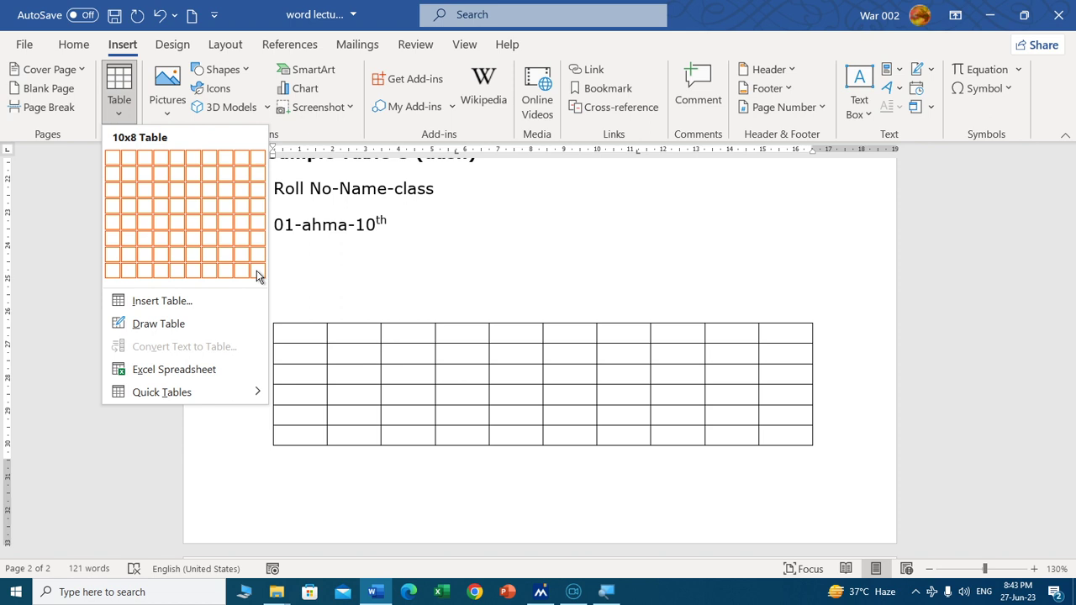
{"action": "left_click", "coordinate": [258, 276]}
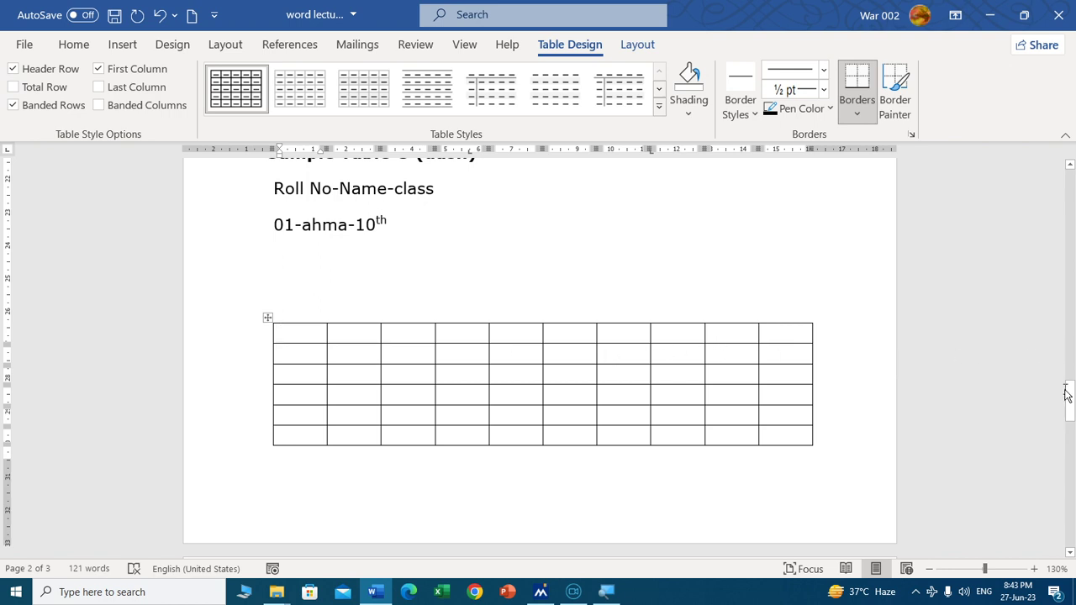
{"action": "mouse_move", "coordinate": [1071, 402]}
{"action": "left_mouse_down"}
{"action": "mouse_move", "coordinate": [1071, 364]}
{"action": "mouse_move", "coordinate": [1068, 394]}
{"action": "left_mouse_up"}
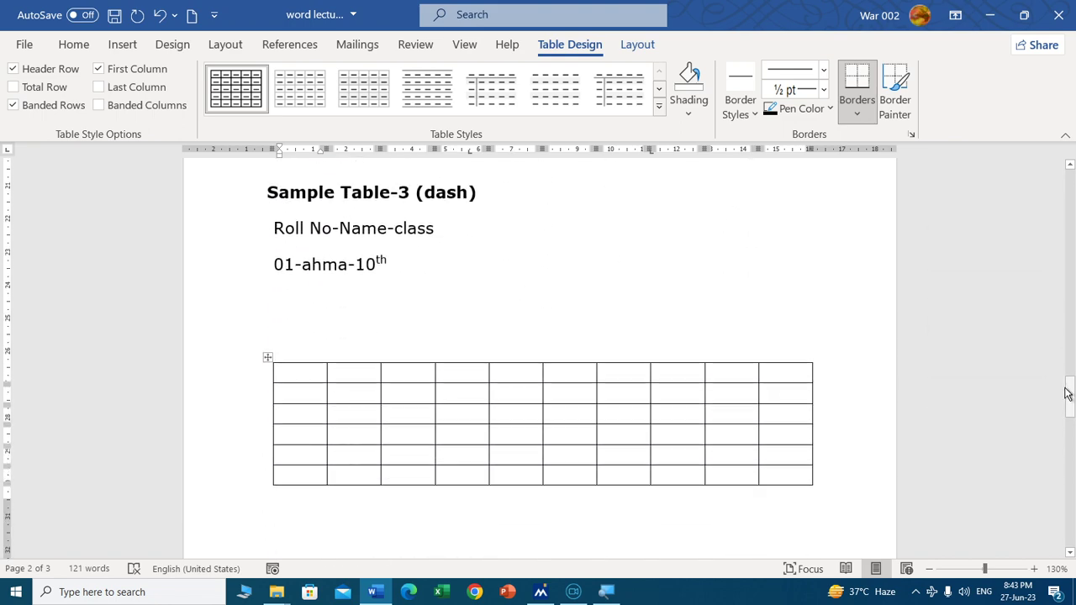
{"action": "right_click", "coordinate": [267, 357]}
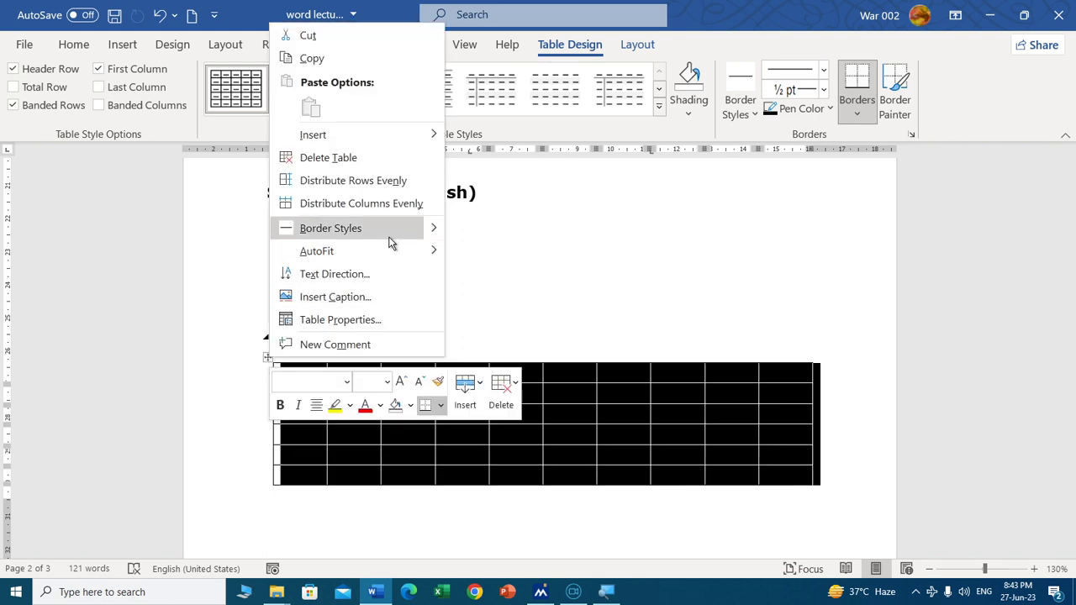
{"action": "left_click", "coordinate": [353, 165]}
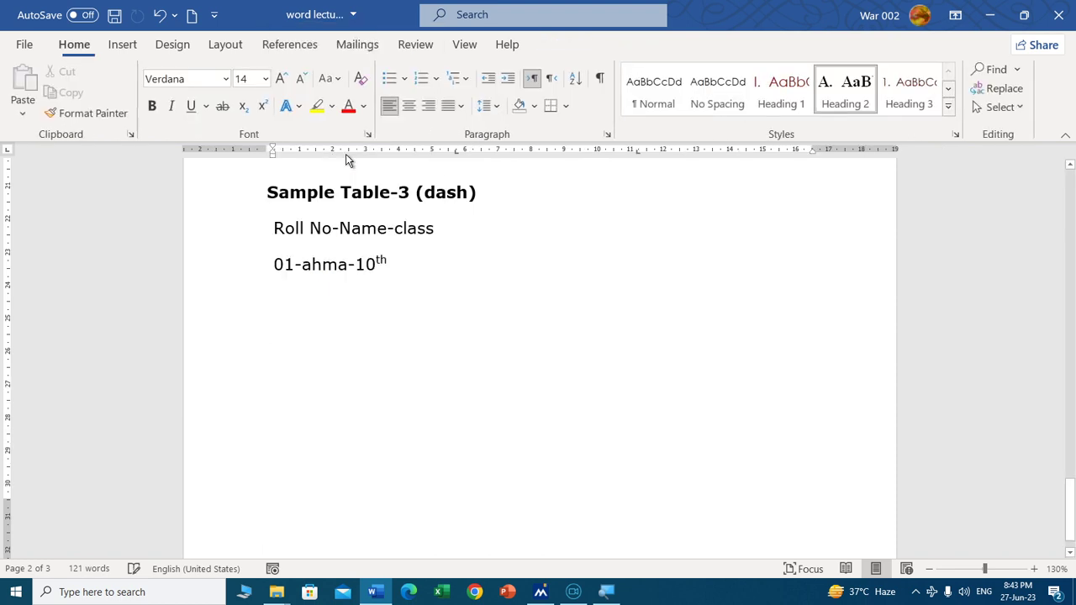
{"action": "left_click", "coordinate": [126, 48]}
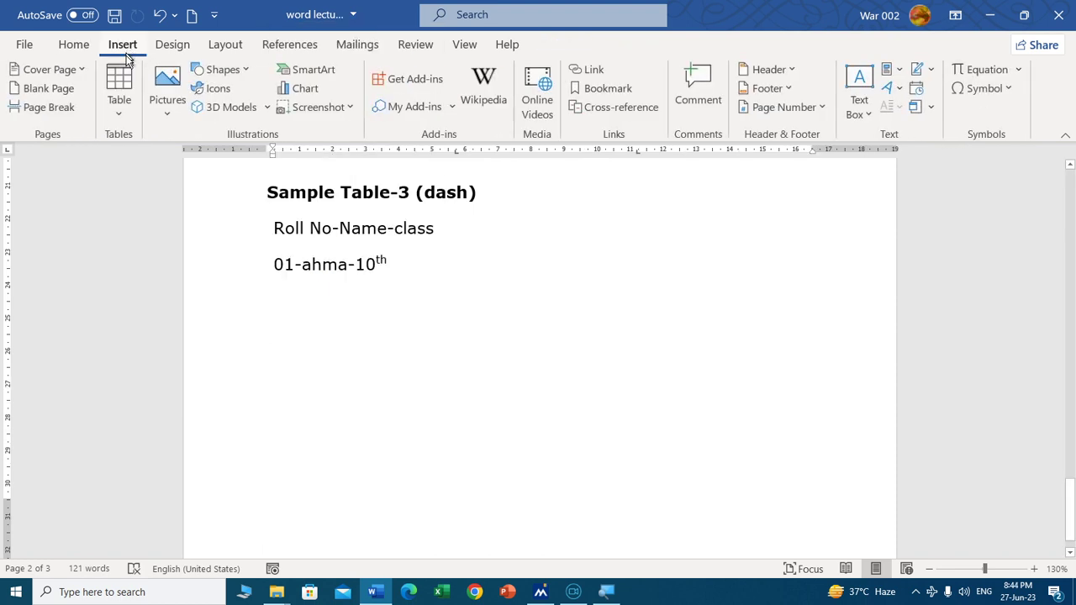
Step: Insert a table of 12 columns and 12 rows beneath the Roll No-Name-class lines
{"action": "left_click", "coordinate": [114, 95]}
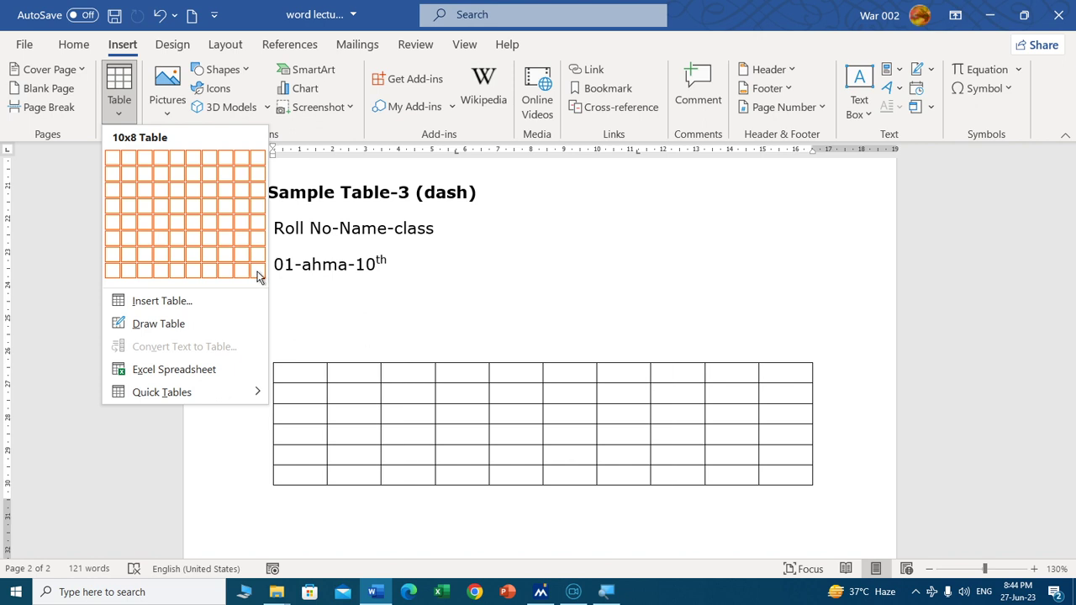
{"action": "left_click", "coordinate": [162, 301]}
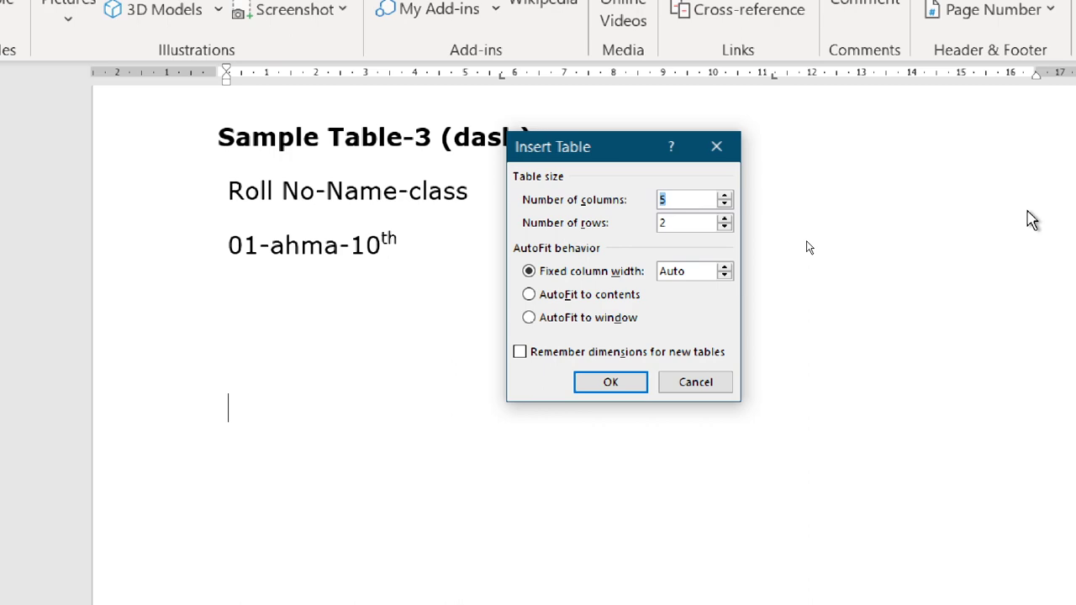
{"action": "type", "text": "12"}
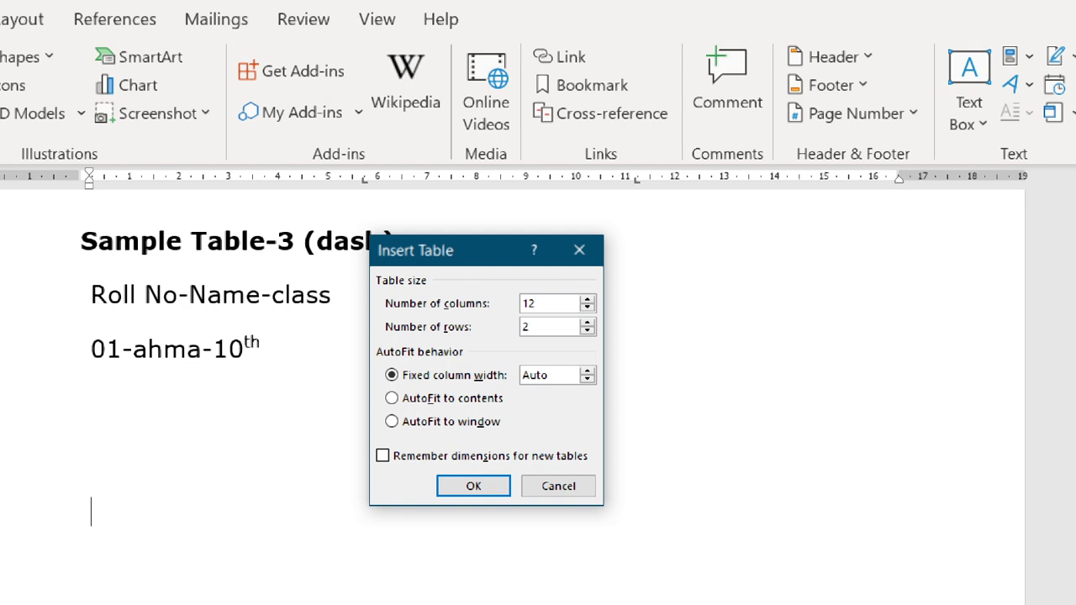
{"action": "key", "text": "Tab"}
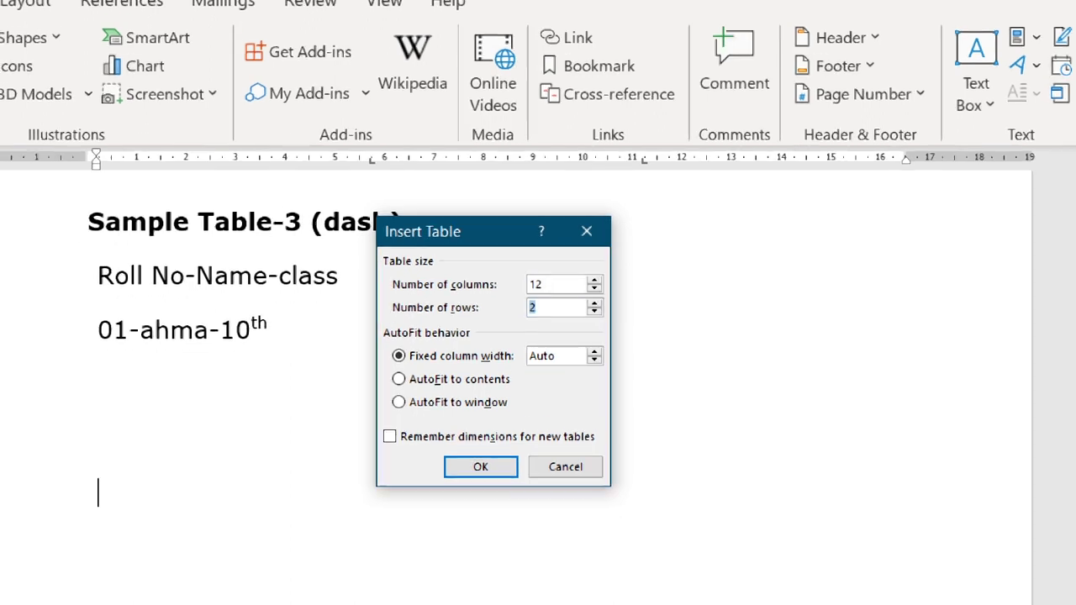
{"action": "type", "text": "12"}
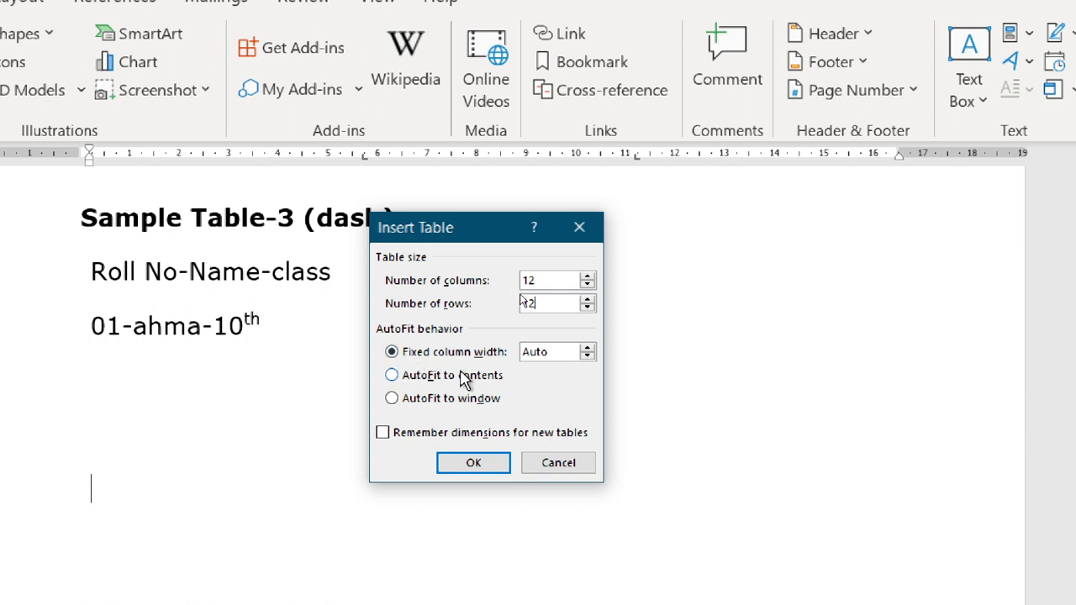
{"action": "left_click", "coordinate": [496, 471]}
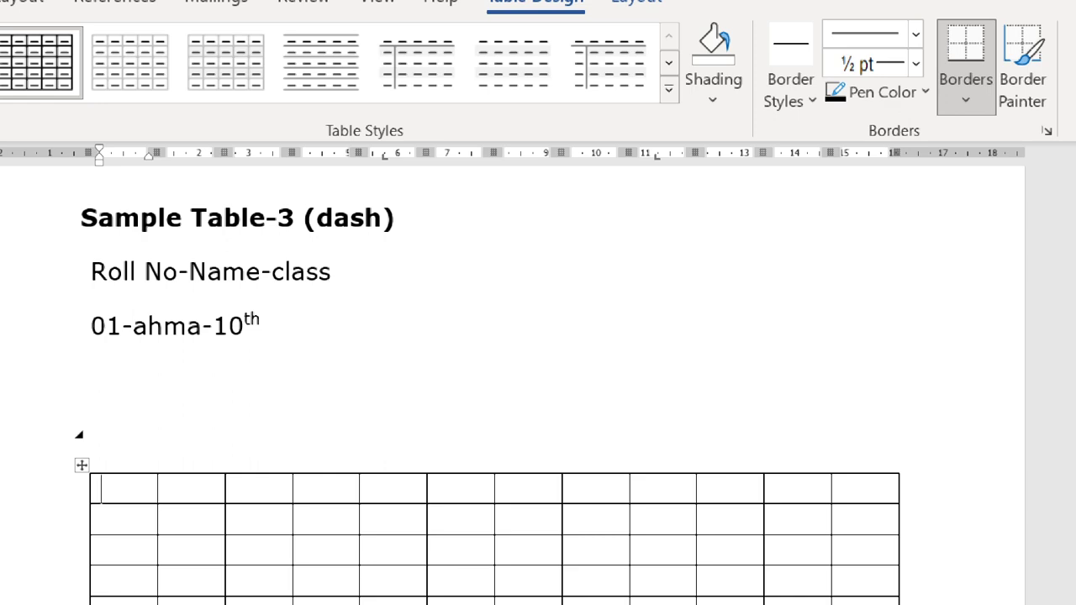
{"action": "left_click", "coordinate": [745, 277]}
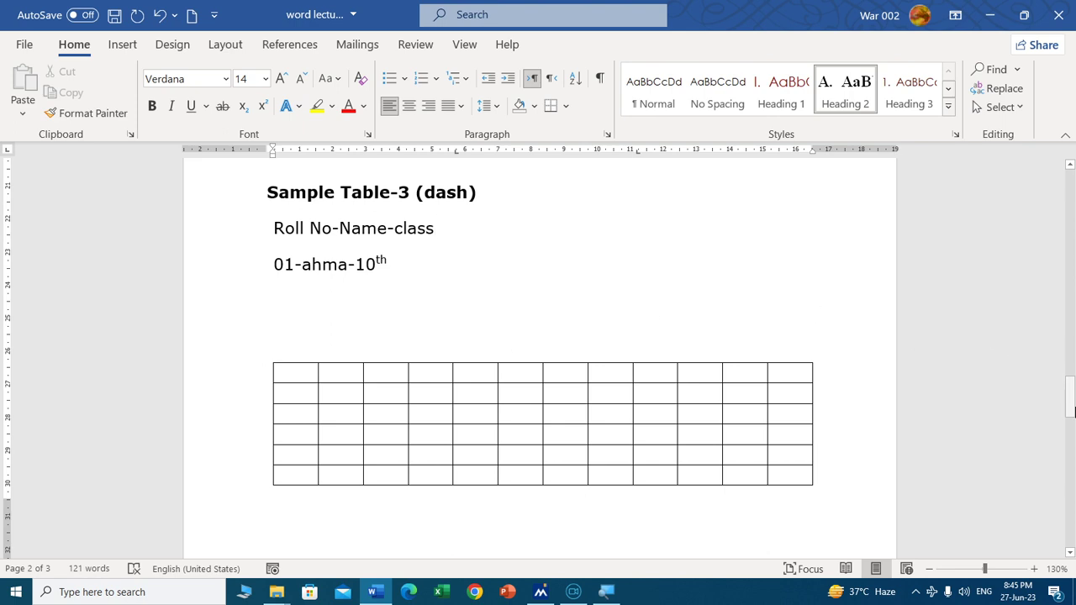
Step: Select the whole 12-column table and delete it
{"action": "mouse_move", "coordinate": [1070, 397]}
{"action": "left_mouse_down"}
{"action": "mouse_move", "coordinate": [1070, 431]}
{"action": "mouse_move", "coordinate": [1071, 416]}
{"action": "left_mouse_up"}
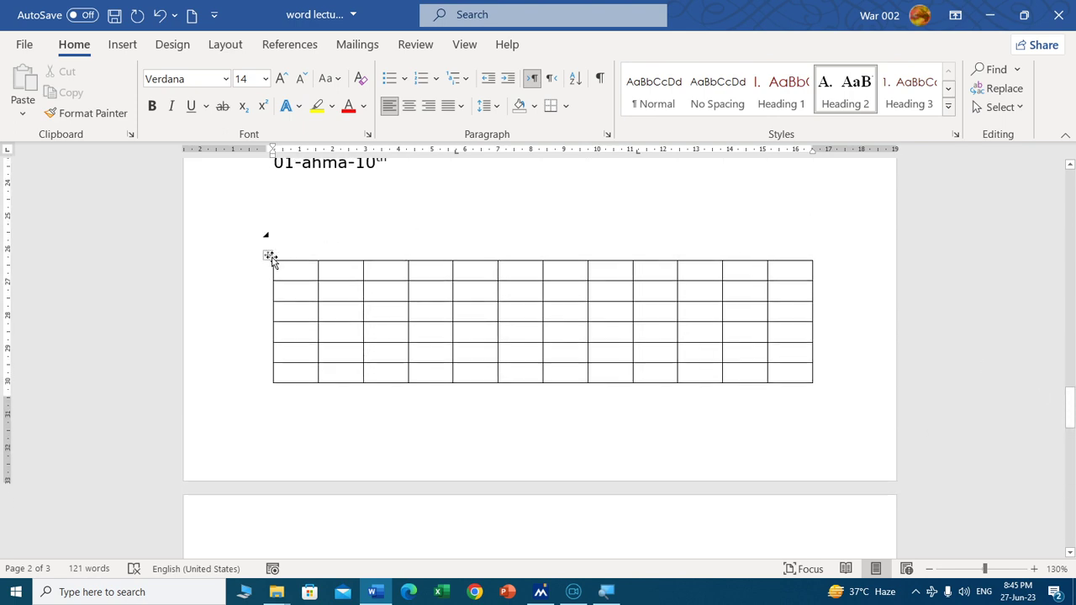
{"action": "left_click", "coordinate": [267, 257]}
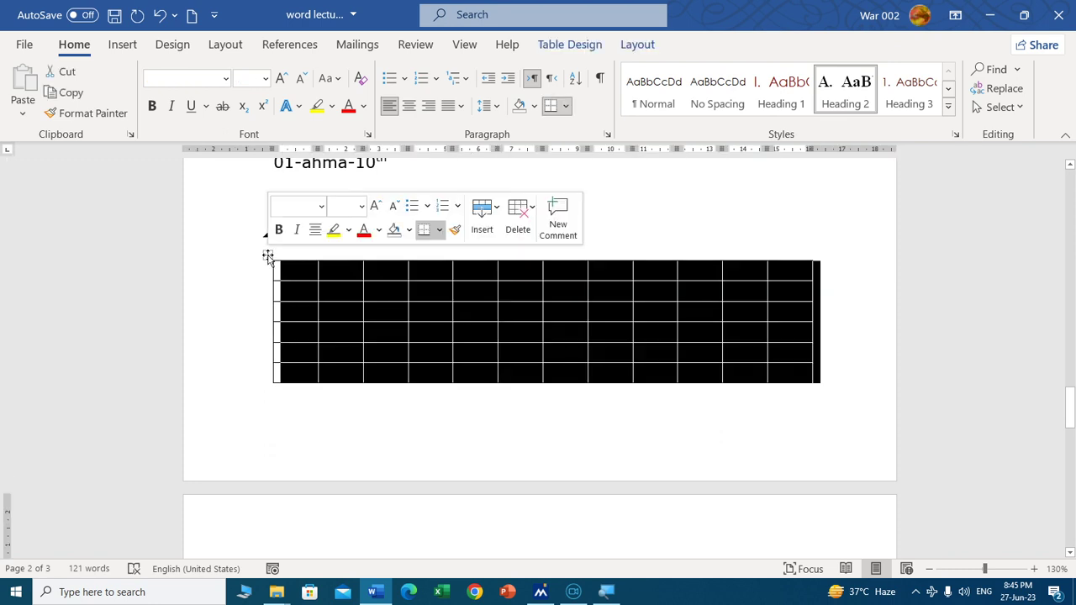
{"action": "key", "text": "BackSpace"}
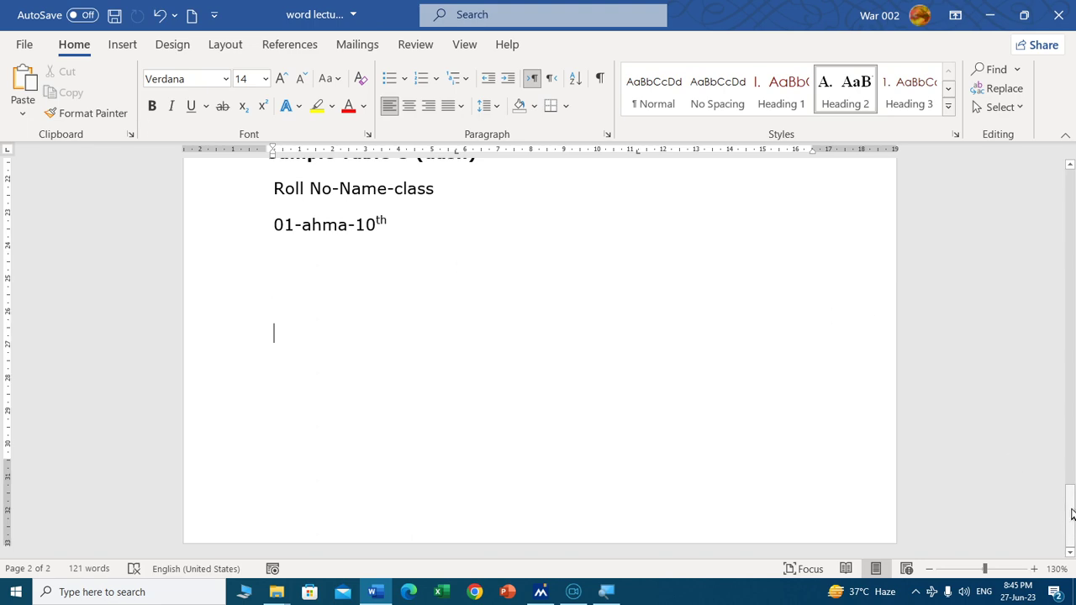
Step: Add blank lines below 01-ahma-10th until a third page begins
{"action": "mouse_move", "coordinate": [1069, 515]}
{"action": "left_mouse_down"}
{"action": "mouse_move", "coordinate": [1059, 409]}
{"action": "mouse_move", "coordinate": [1069, 213]}
{"action": "mouse_move", "coordinate": [1061, 414]}
{"action": "left_mouse_up"}
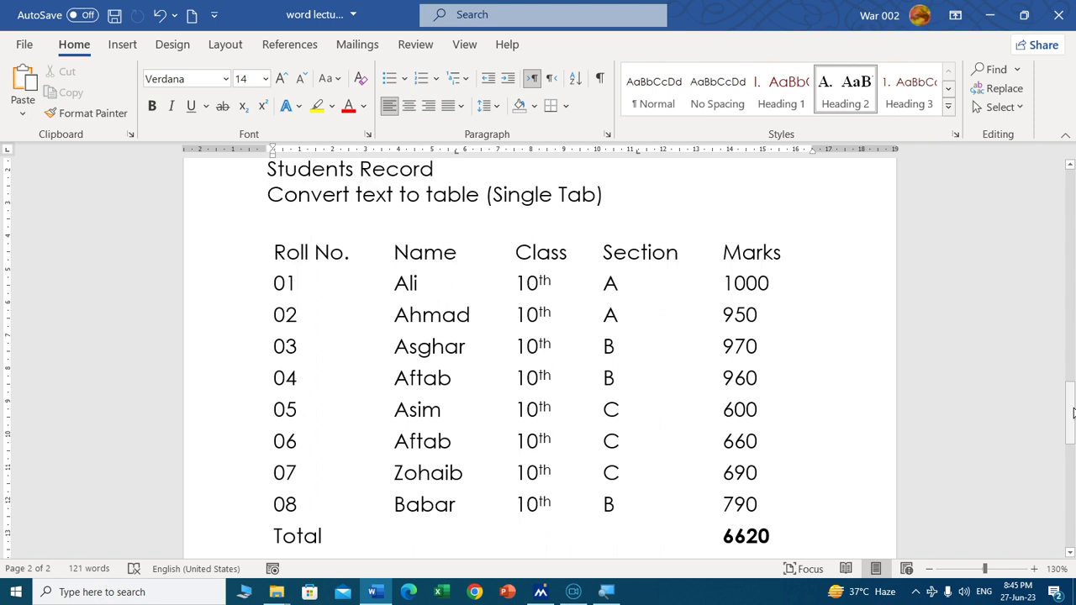
{"action": "left_click_drag", "start_coordinate": [1072, 412], "coordinate": [1072, 483]}
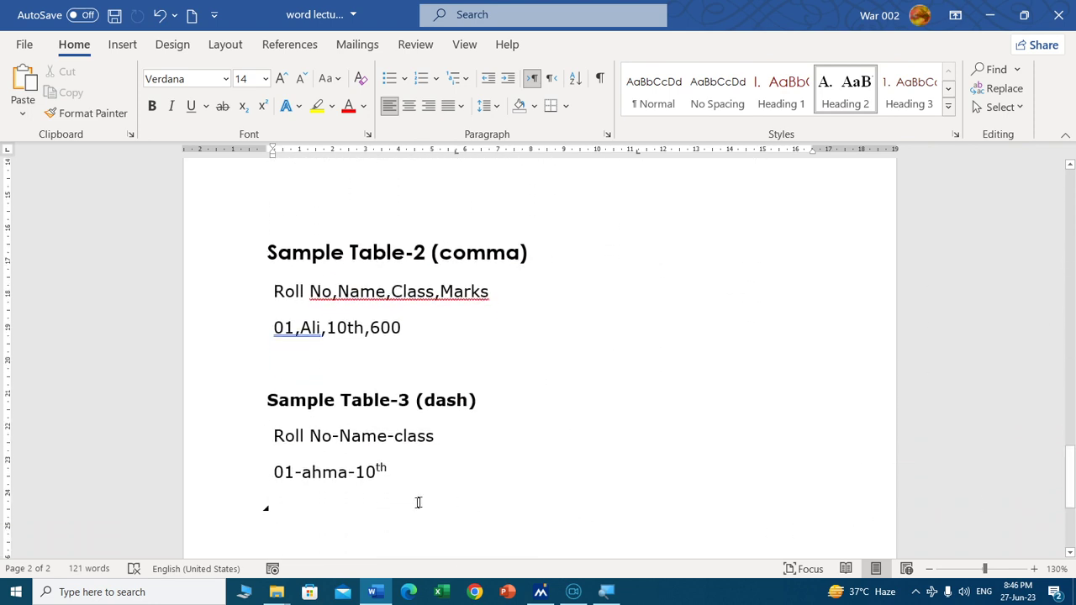
{"action": "key", "text": "Return"}
{"action": "key", "text": "Return"}
{"action": "key", "text": "Return"}
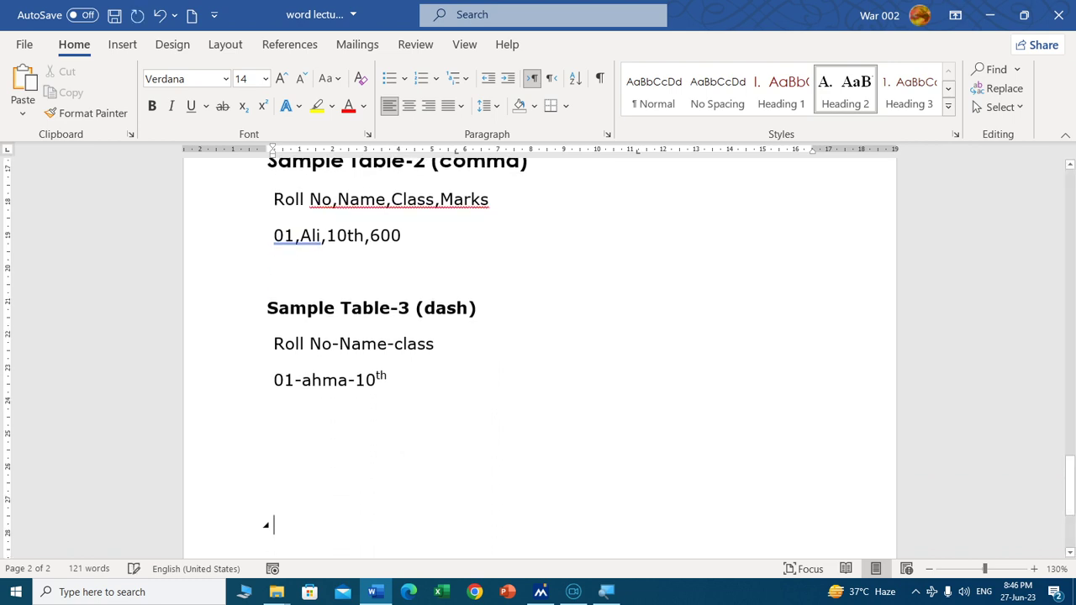
{"action": "key", "text": "Return"}
{"action": "key", "text": "Return"}
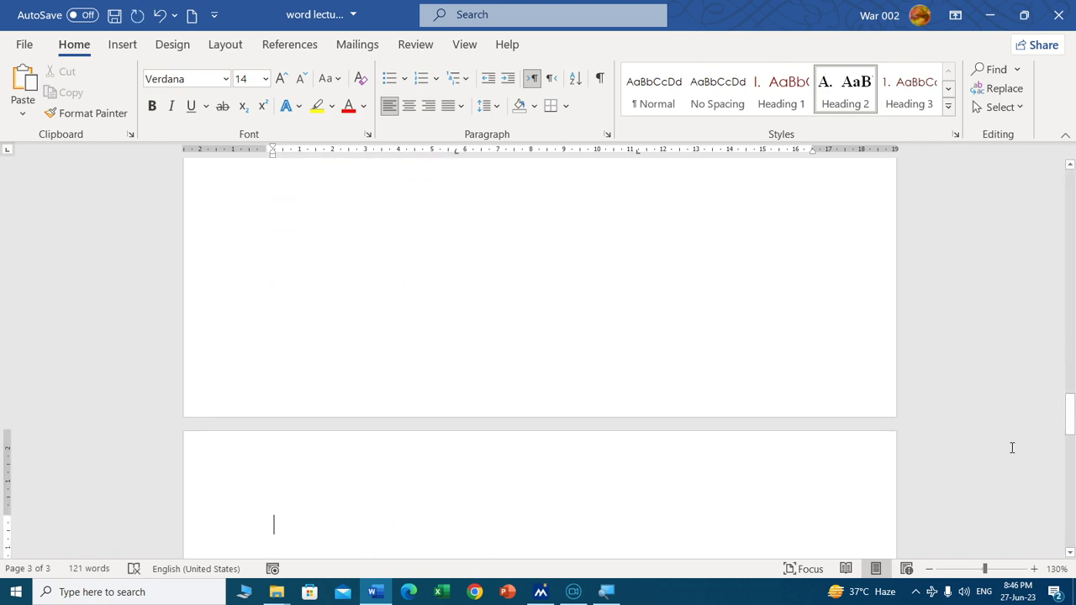
{"action": "left_click_drag", "start_coordinate": [1072, 429], "coordinate": [1070, 458]}
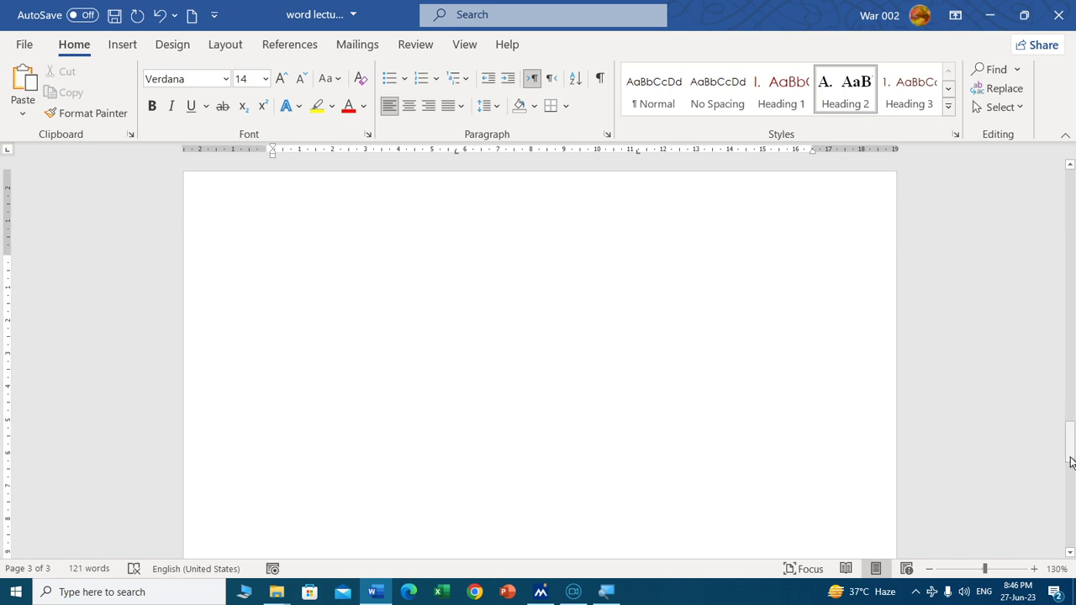
Step: Draw the outer box of a new table at the top of page 3 with Draw Table
{"action": "left_click", "coordinate": [122, 45]}
{"action": "left_click", "coordinate": [107, 114]}
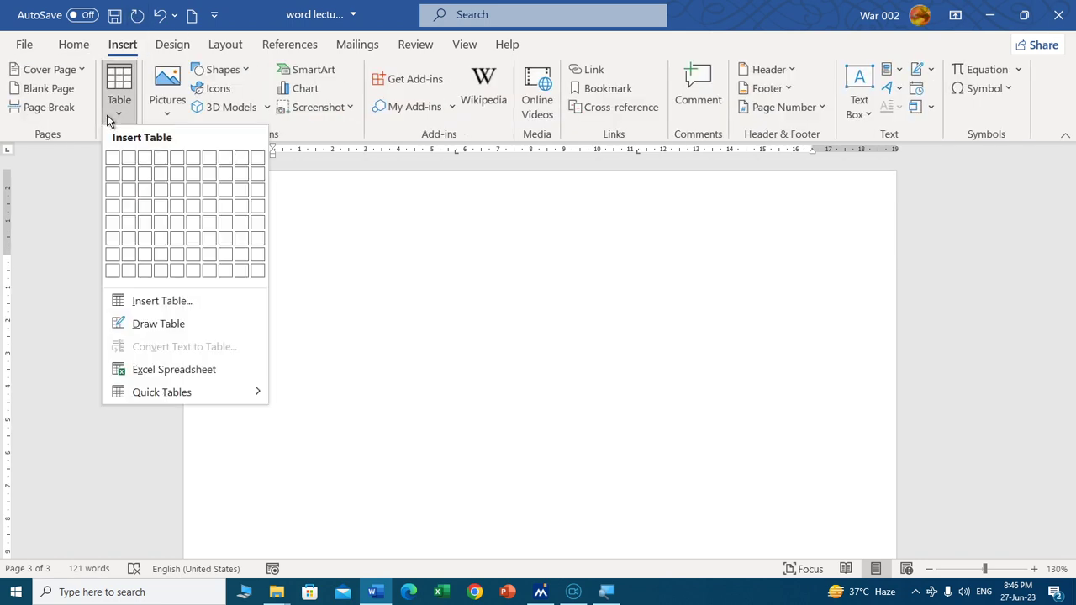
{"action": "left_click", "coordinate": [154, 323]}
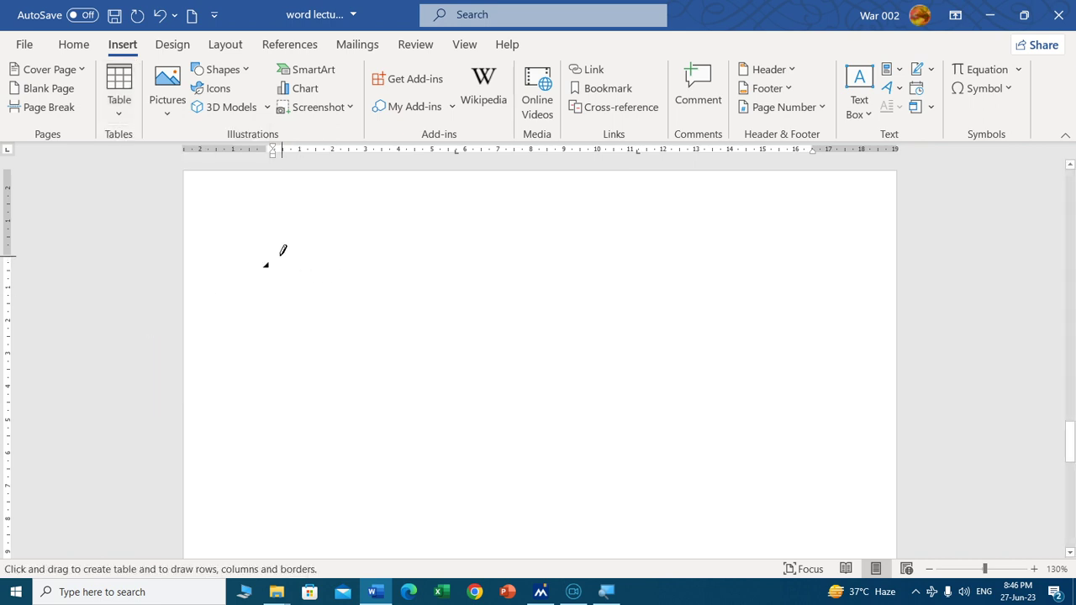
{"action": "mouse_move", "coordinate": [276, 253]}
{"action": "left_mouse_down"}
{"action": "mouse_move", "coordinate": [521, 330]}
{"action": "mouse_move", "coordinate": [581, 408]}
{"action": "left_mouse_up"}
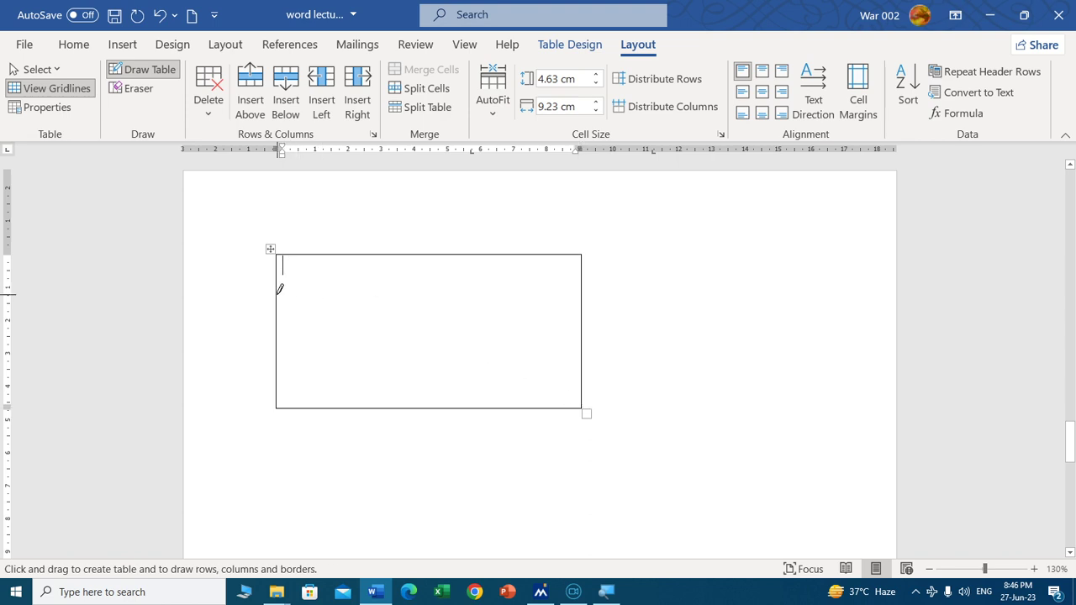
Step: Draw a row divider and two column dividers, then split the top-right cell and the right column beneath it
{"action": "left_click_drag", "start_coordinate": [278, 306], "coordinate": [494, 307]}
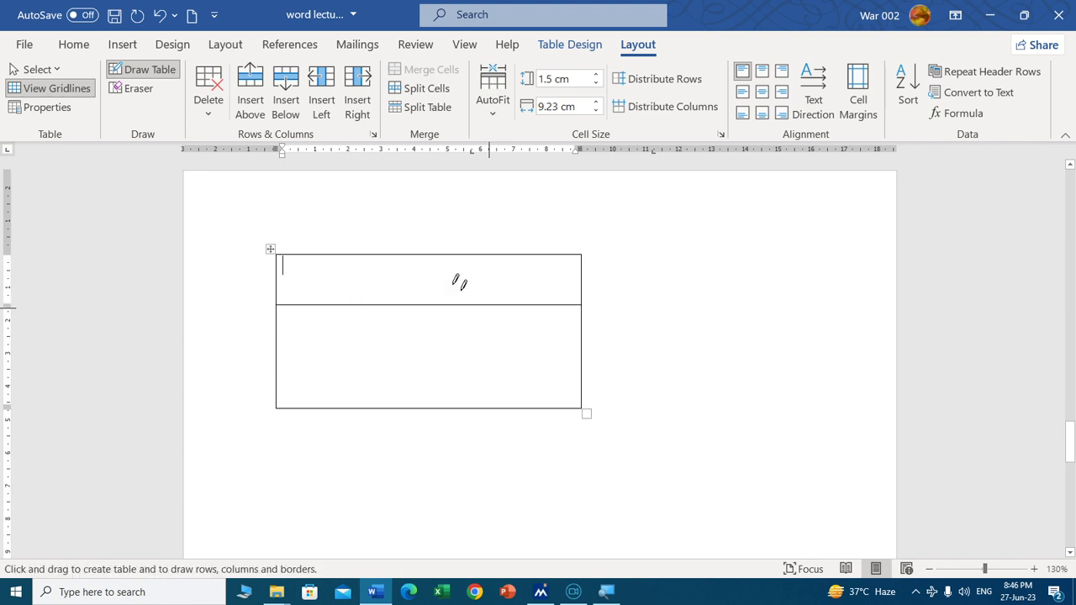
{"action": "left_click_drag", "start_coordinate": [364, 255], "coordinate": [368, 337]}
{"action": "left_click_drag", "start_coordinate": [475, 251], "coordinate": [466, 345]}
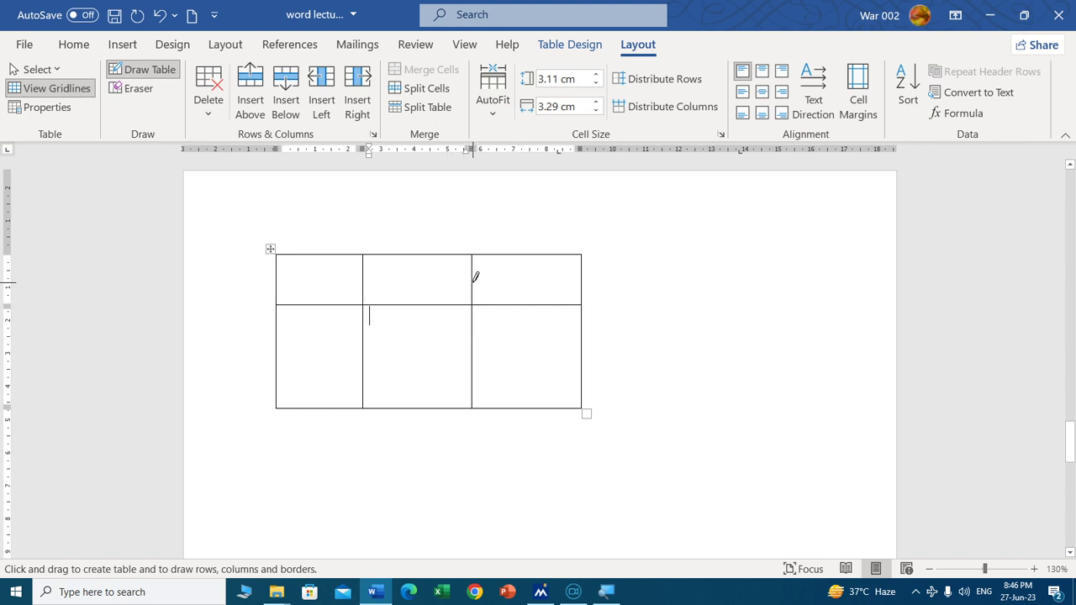
{"action": "left_click_drag", "start_coordinate": [475, 280], "coordinate": [555, 280]}
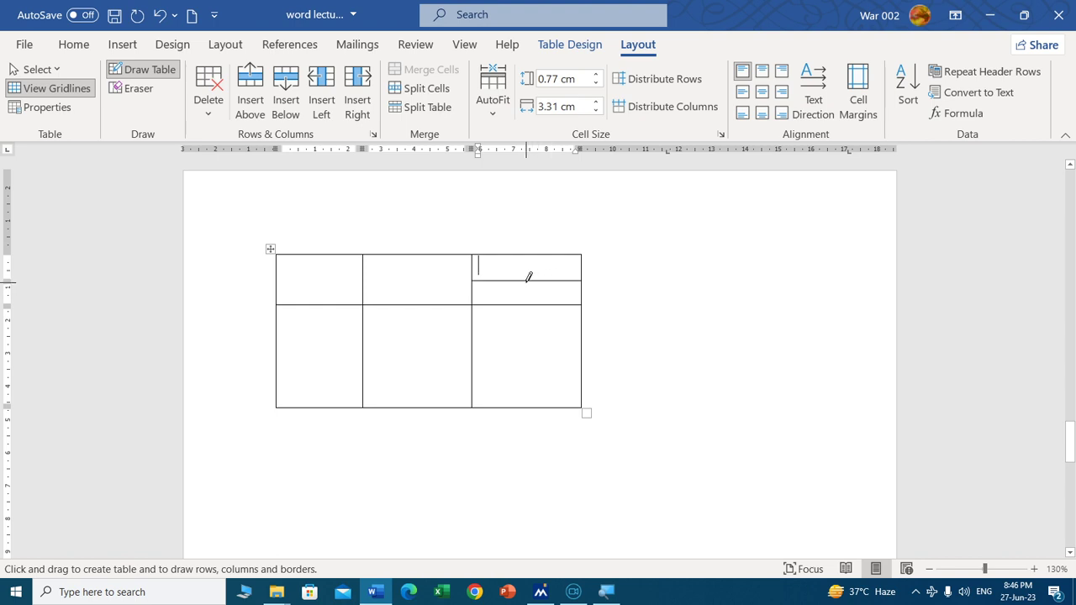
{"action": "left_click_drag", "start_coordinate": [528, 277], "coordinate": [528, 308]}
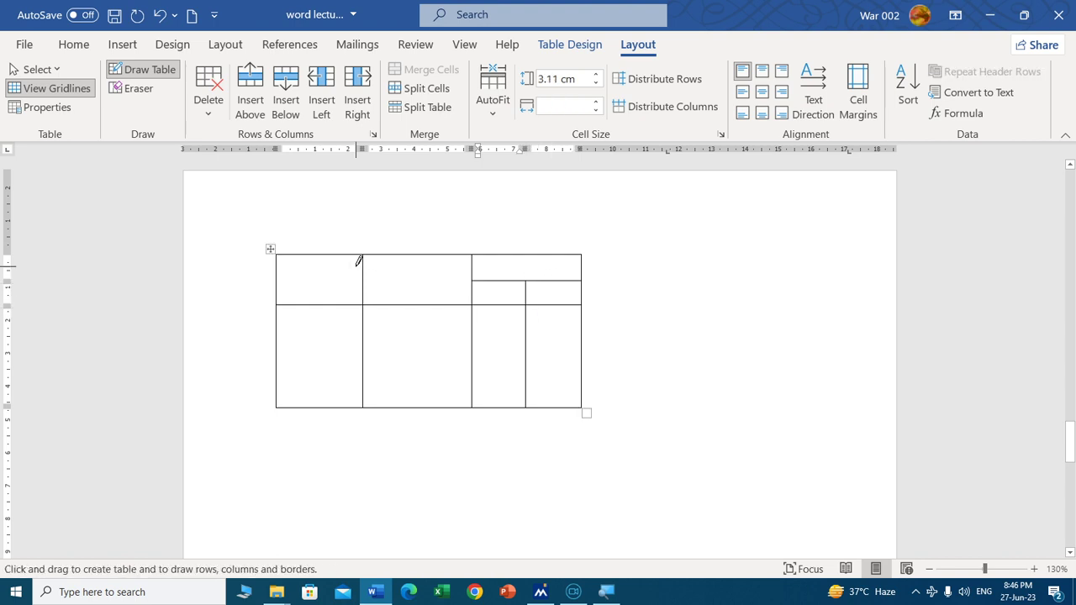
Step: Type the headers Date, Particulars and Balance across the top row
{"action": "left_click", "coordinate": [322, 278]}
{"action": "key", "text": "Escape"}
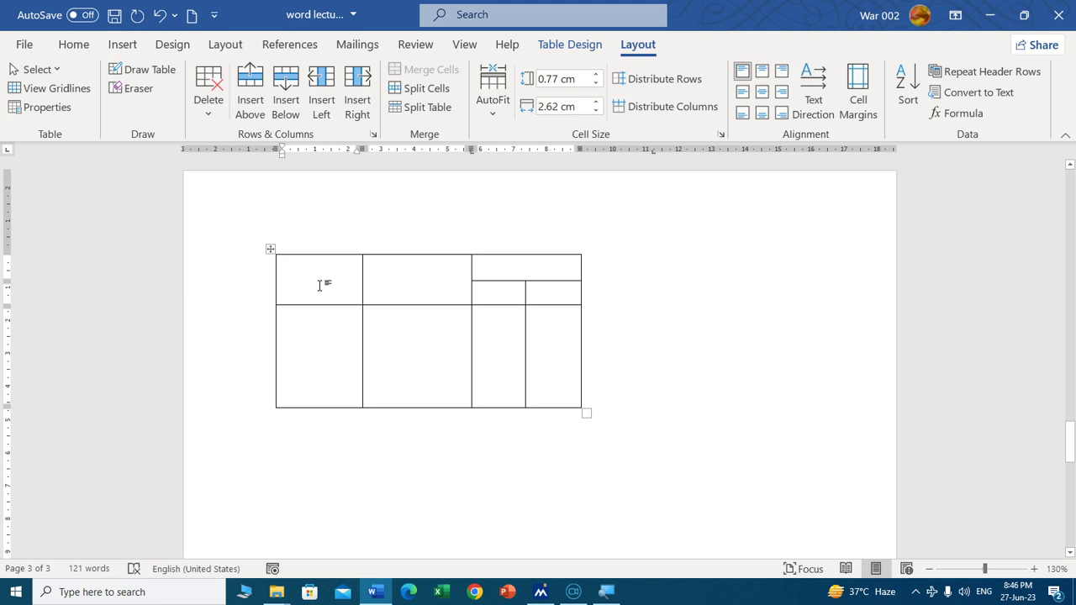
{"action": "type", "text": "Date"}
{"action": "key", "text": "Tab"}
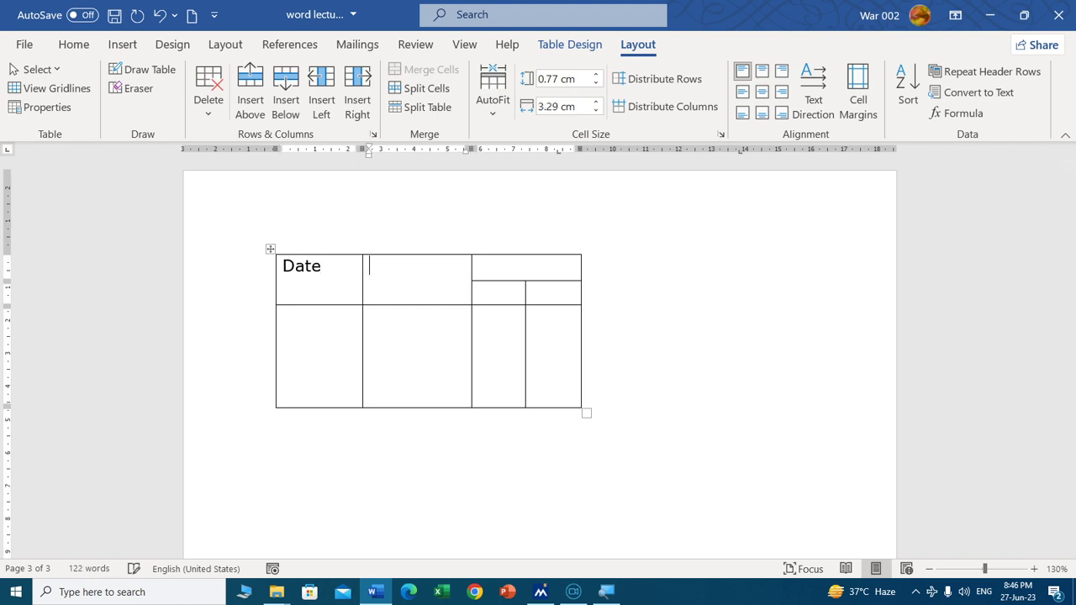
{"action": "type", "text": "par"}
{"action": "type", "text": "cul"}
{"action": "type", "text": "ars"}
{"action": "key", "text": "Tab"}
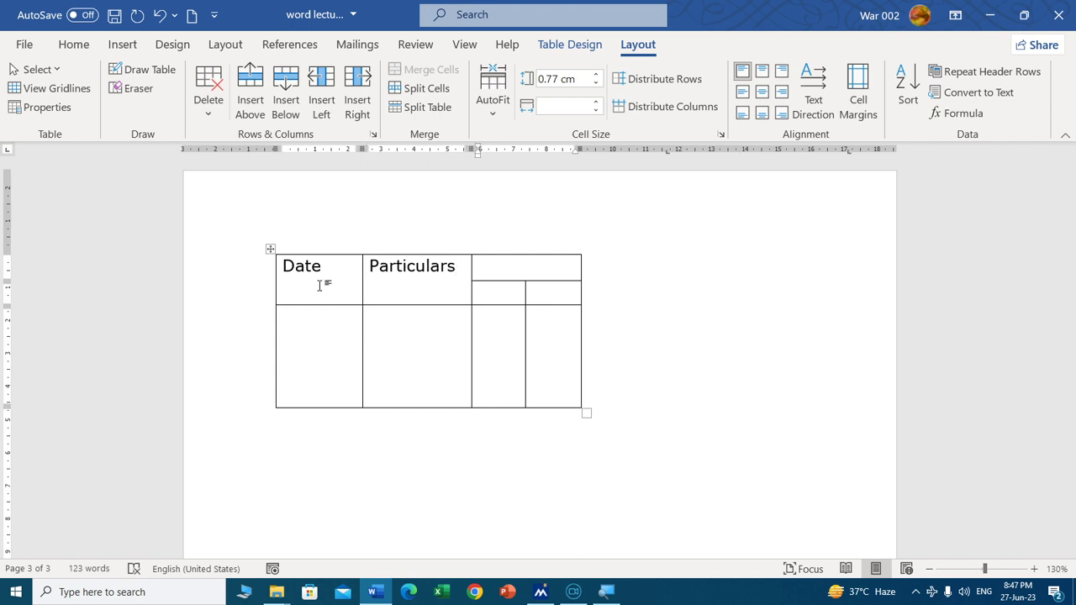
{"action": "type", "text": "Balance"}
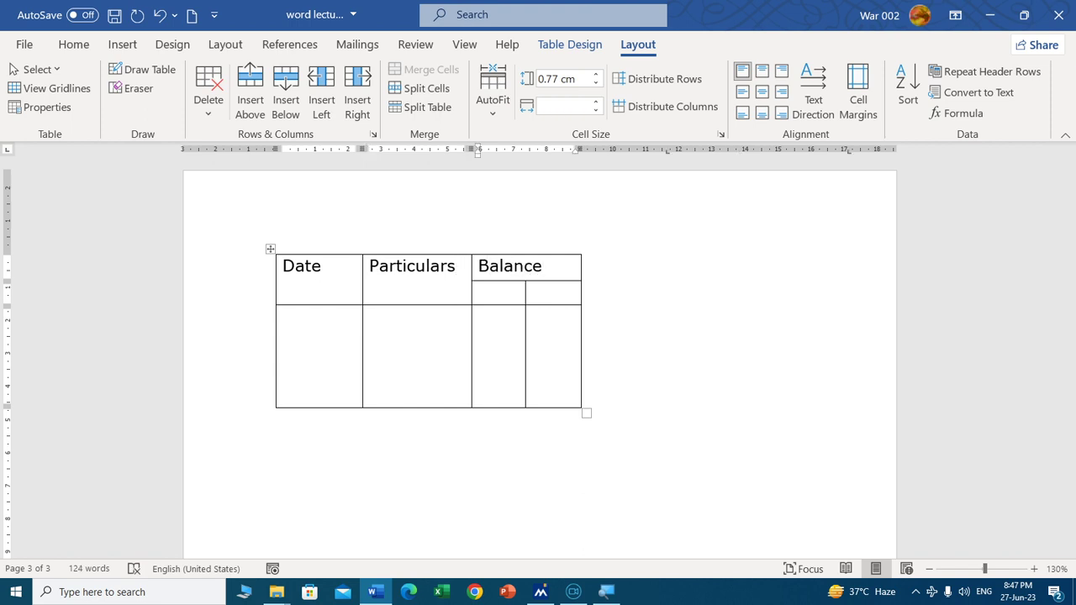
Step: Enter Dr and Cr in the two cells under Balance
{"action": "left_click", "coordinate": [490, 296]}
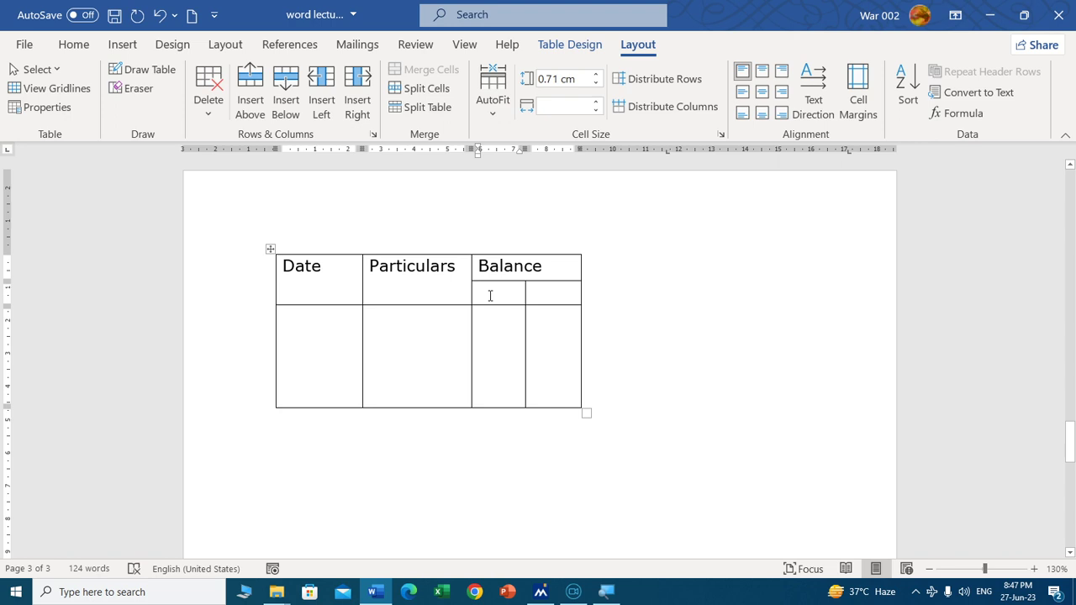
{"action": "type", "text": "Dr"}
{"action": "key", "text": "Tab"}
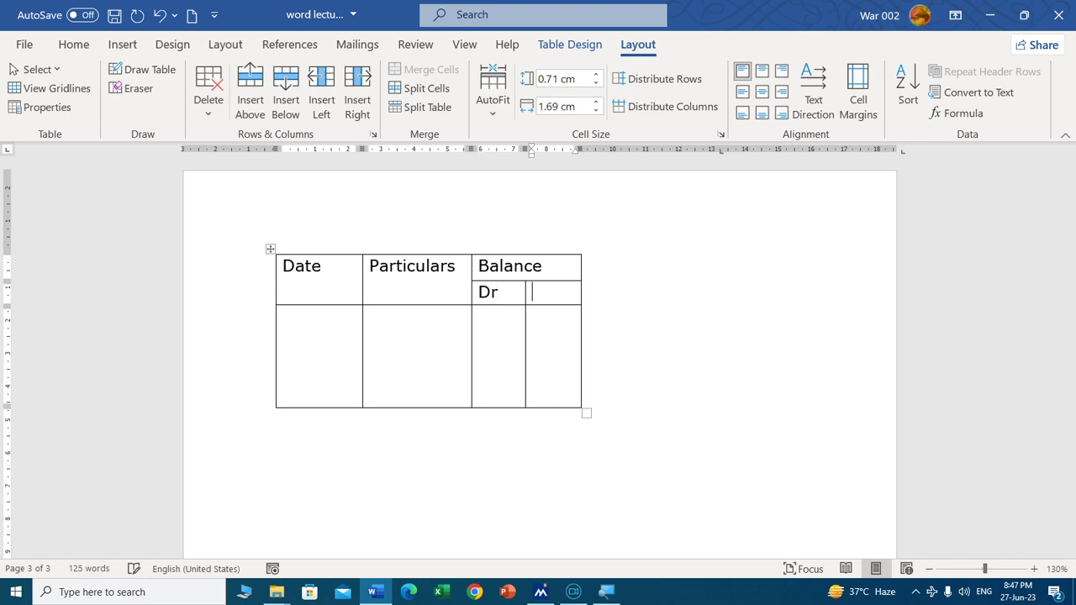
{"action": "type", "text": "Cr."}
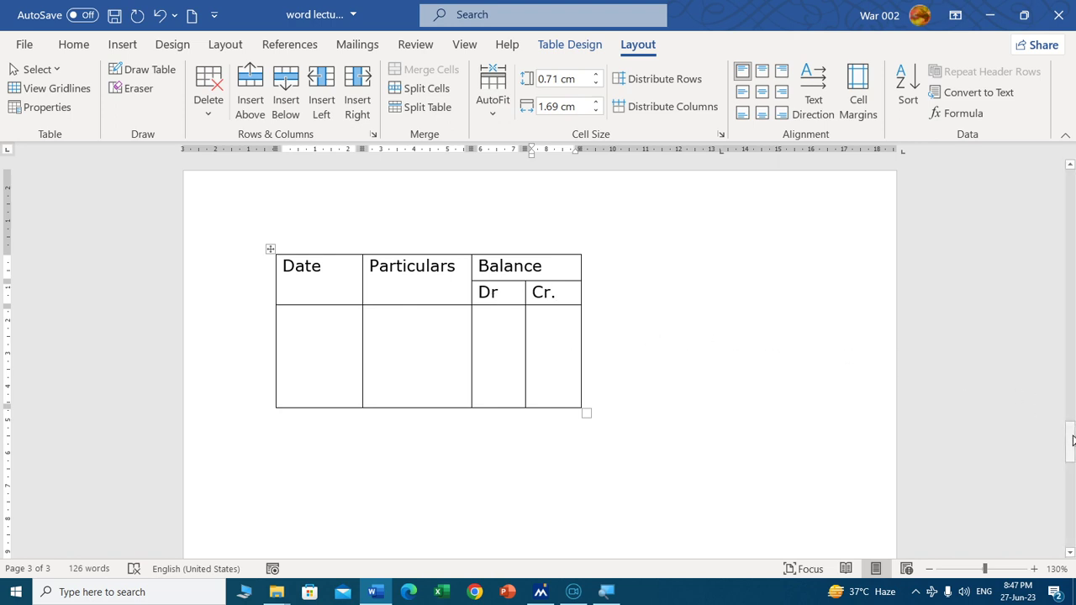
{"action": "left_click_drag", "start_coordinate": [1071, 442], "coordinate": [1071, 461]}
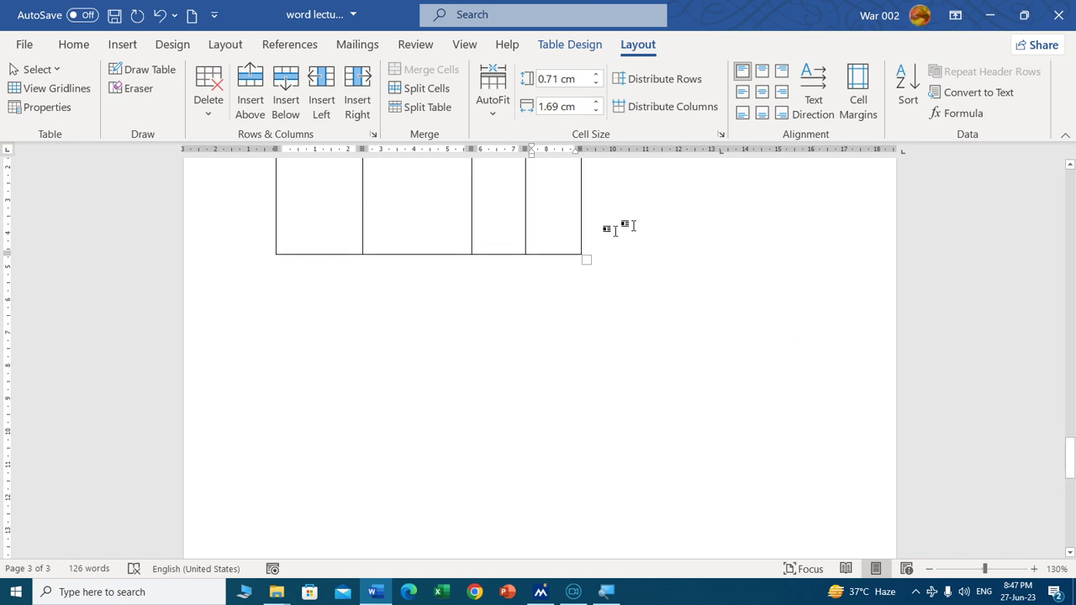
Step: Draw a second table below the first, split into two rows and two columns
{"action": "left_click", "coordinate": [122, 44]}
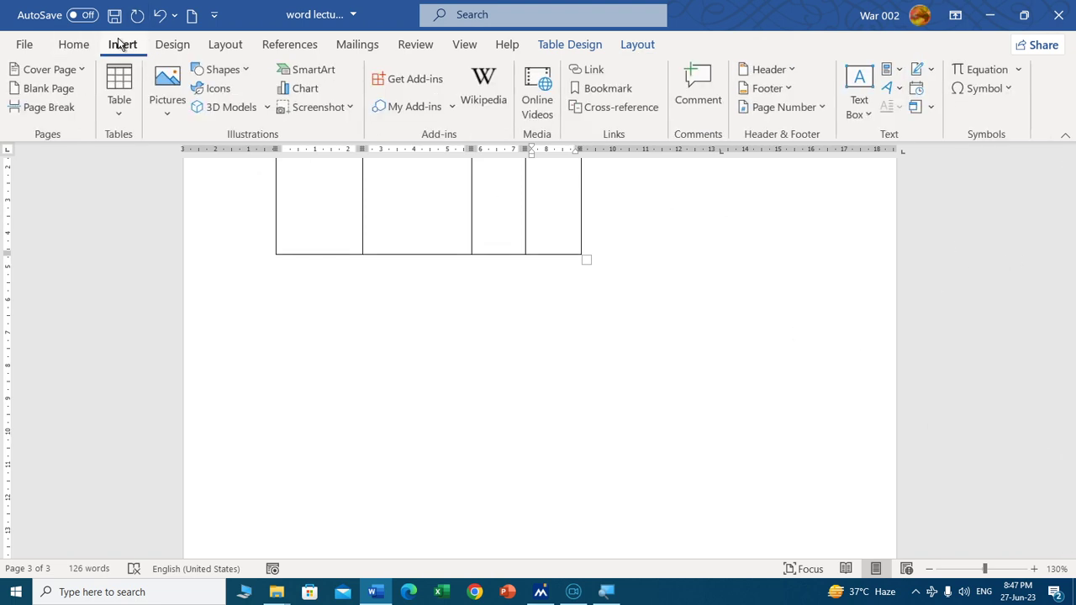
{"action": "left_click", "coordinate": [121, 103]}
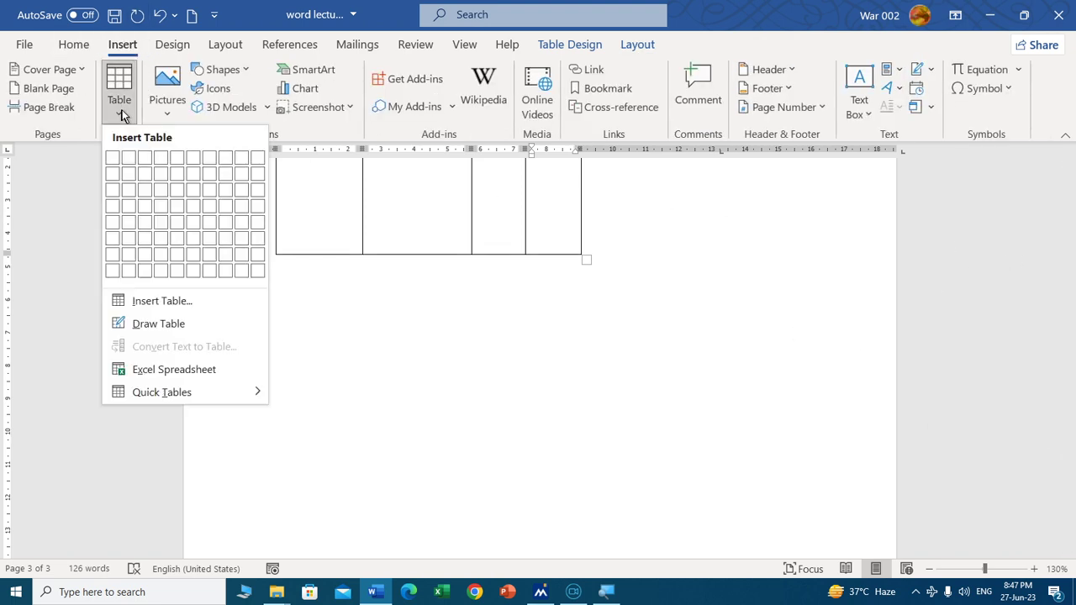
{"action": "left_click", "coordinate": [158, 325]}
{"action": "left_click_drag", "start_coordinate": [302, 316], "coordinate": [621, 479]}
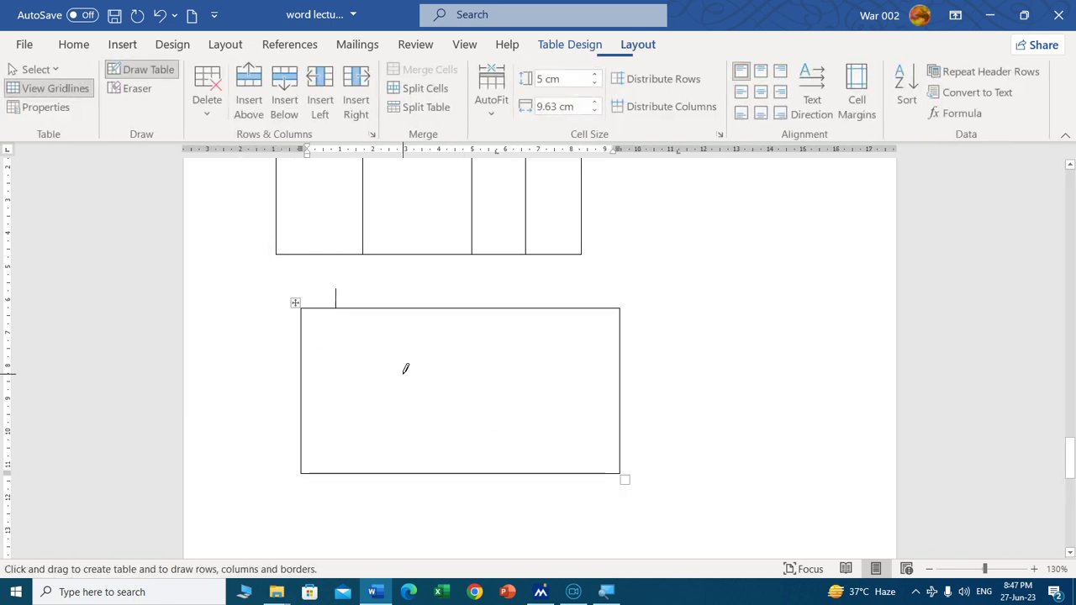
{"action": "left_click_drag", "start_coordinate": [302, 353], "coordinate": [541, 342]}
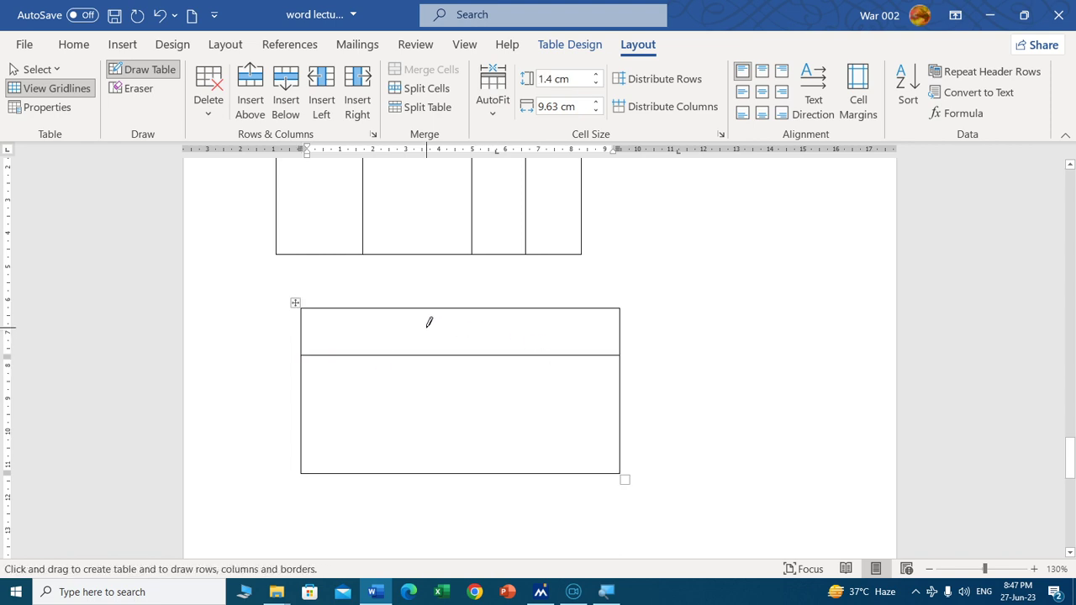
{"action": "left_click_drag", "start_coordinate": [403, 309], "coordinate": [414, 443]}
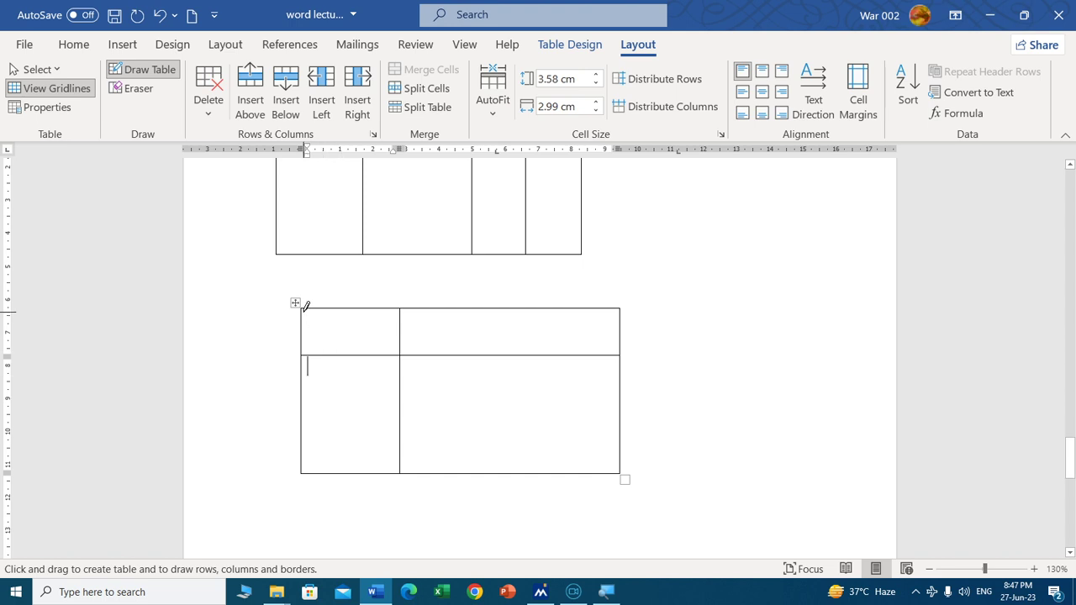
Step: Add a diagonal across the top-left cell and a third column, undoing the stray nested cell
{"action": "left_click_drag", "start_coordinate": [303, 312], "coordinate": [399, 349]}
{"action": "left_click_drag", "start_coordinate": [488, 306], "coordinate": [495, 412]}
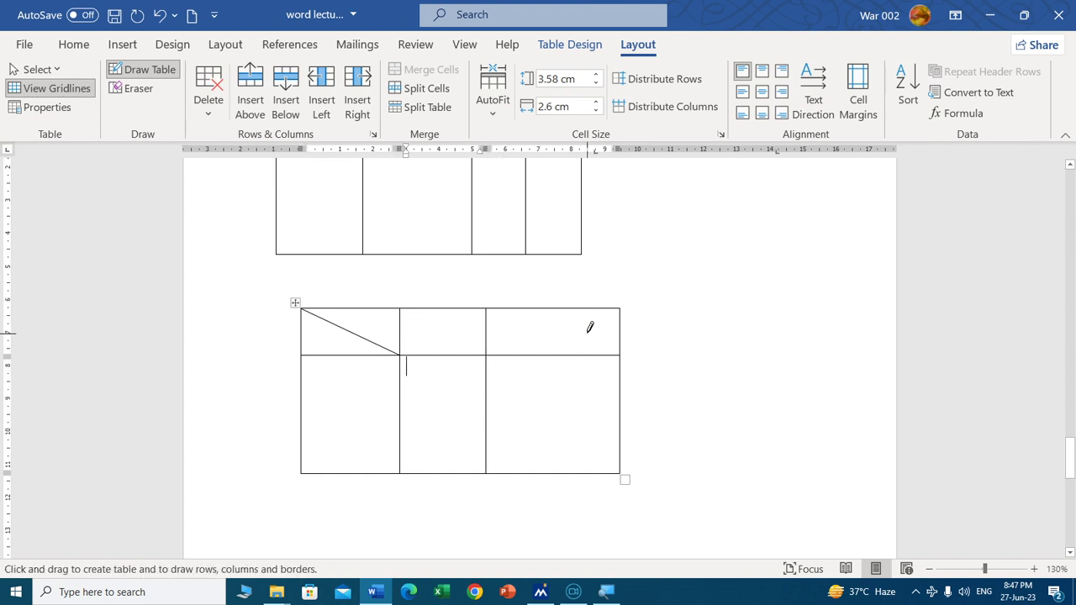
{"action": "left_click_drag", "start_coordinate": [558, 304], "coordinate": [566, 423]}
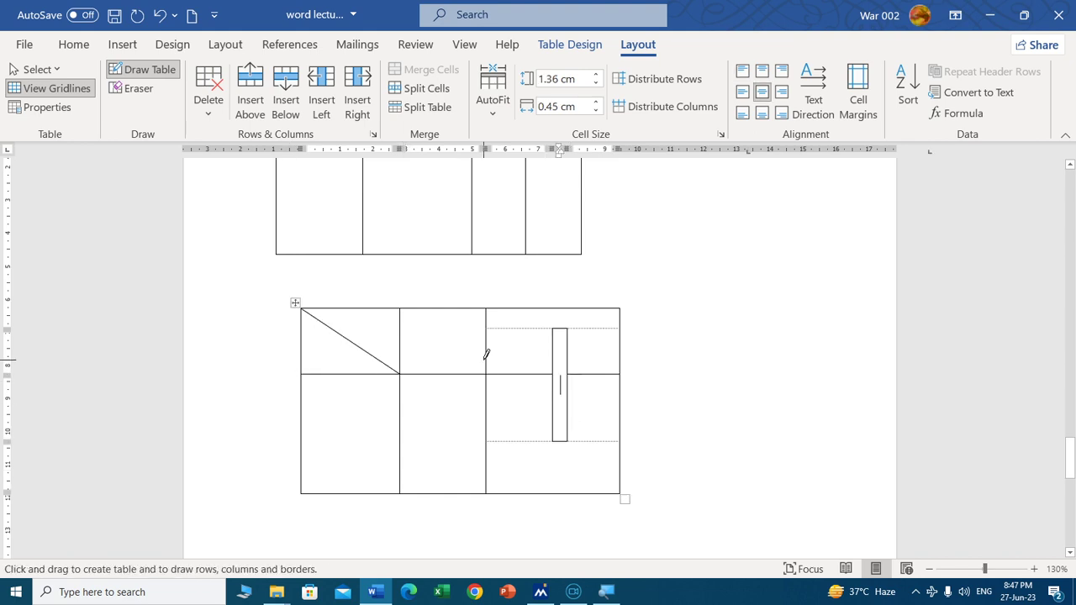
{"action": "key", "text": "ctrl+z"}
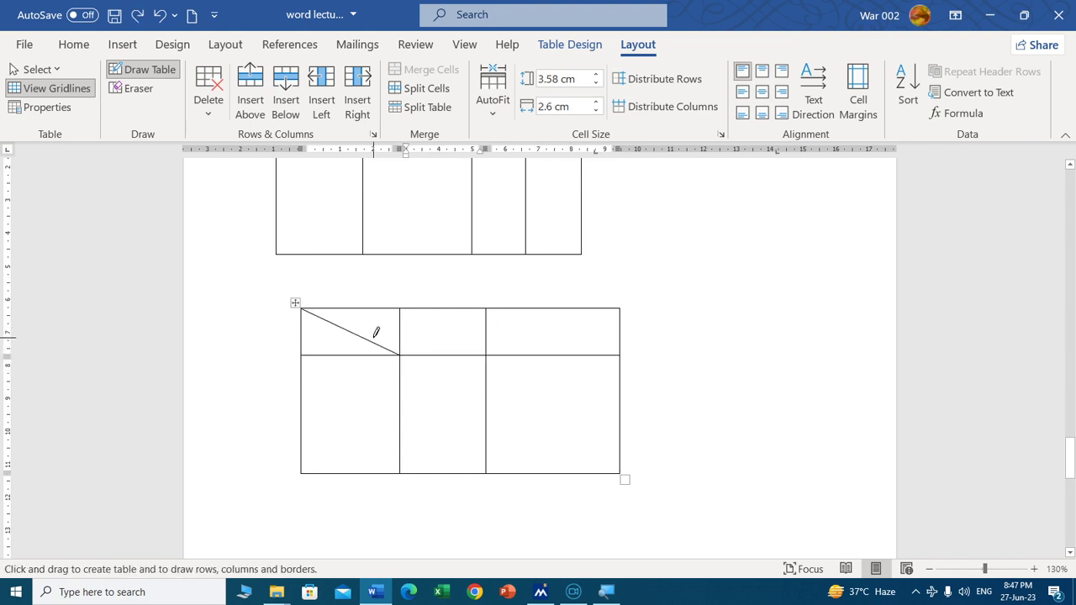
Step: Type Date and Day on separate lines in the diagonal cell, with Date pushed right
{"action": "left_click", "coordinate": [375, 331]}
{"action": "key", "text": "Escape"}
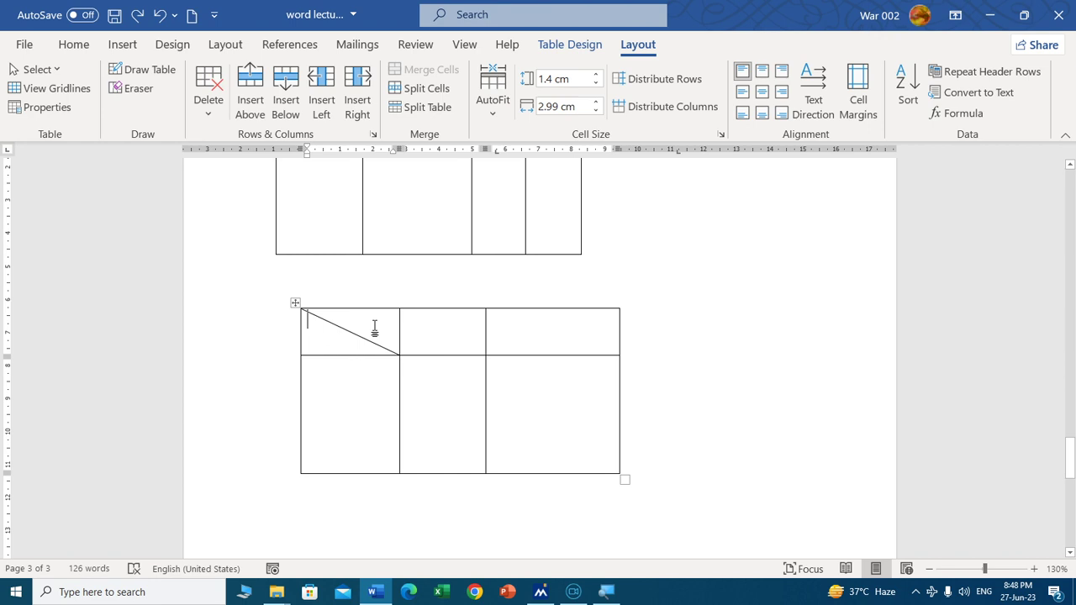
{"action": "type", "text": "Date"}
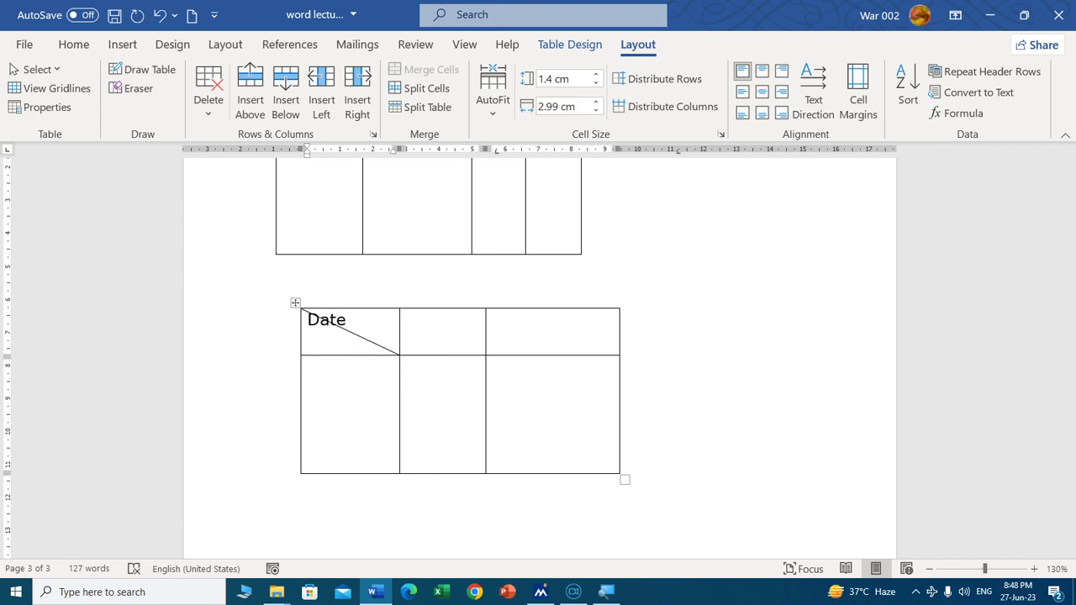
{"action": "key", "text": "Return"}
{"action": "type", "text": "Day"}
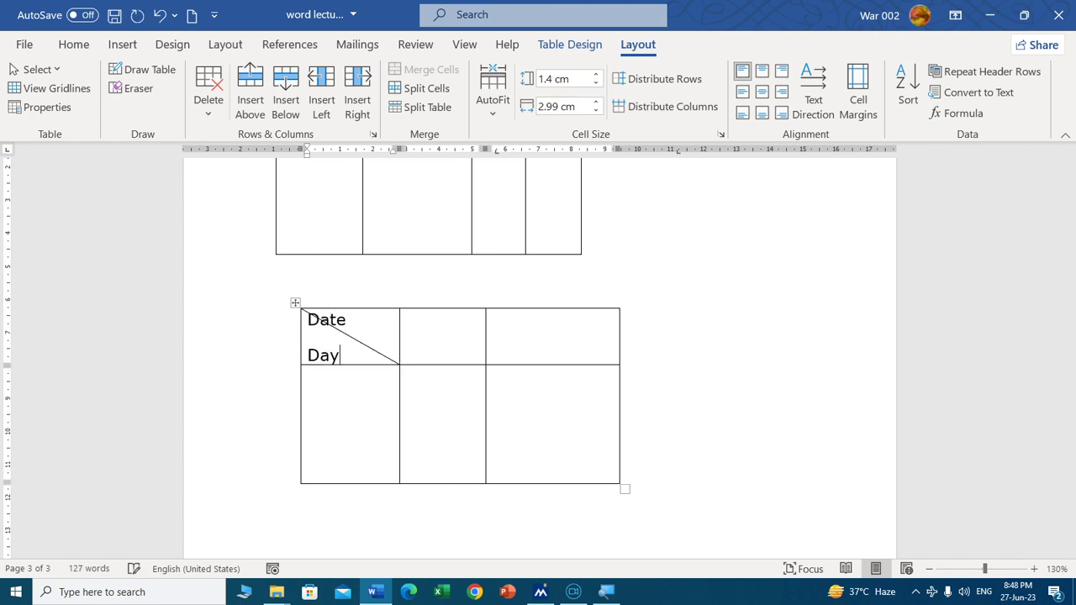
{"action": "left_click", "coordinate": [308, 320]}
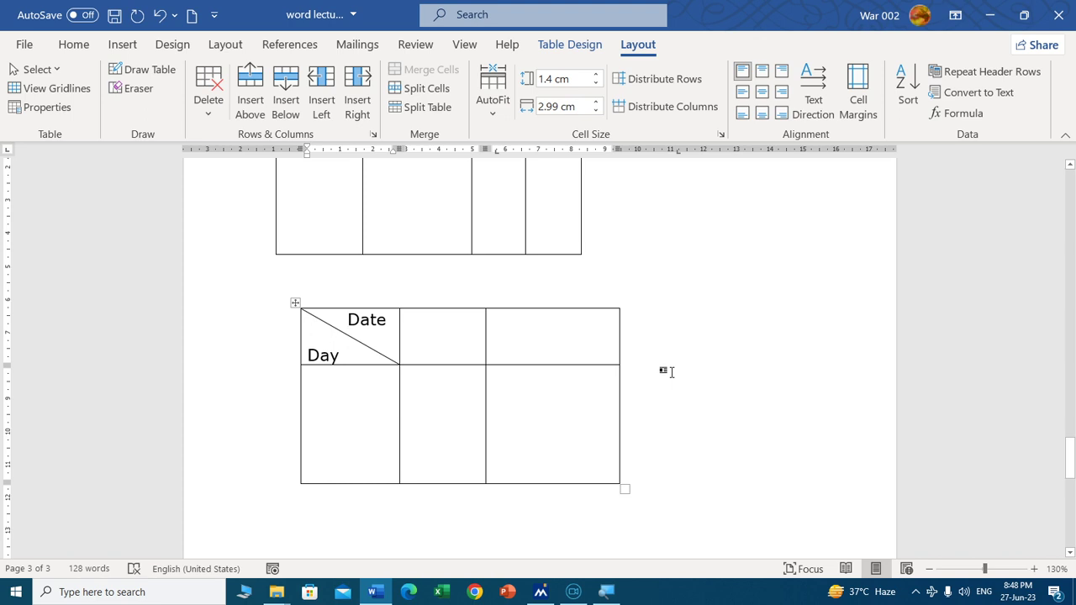
Step: Delete the lower diagonal-cell table with Delete Table
{"action": "left_click", "coordinate": [295, 302]}
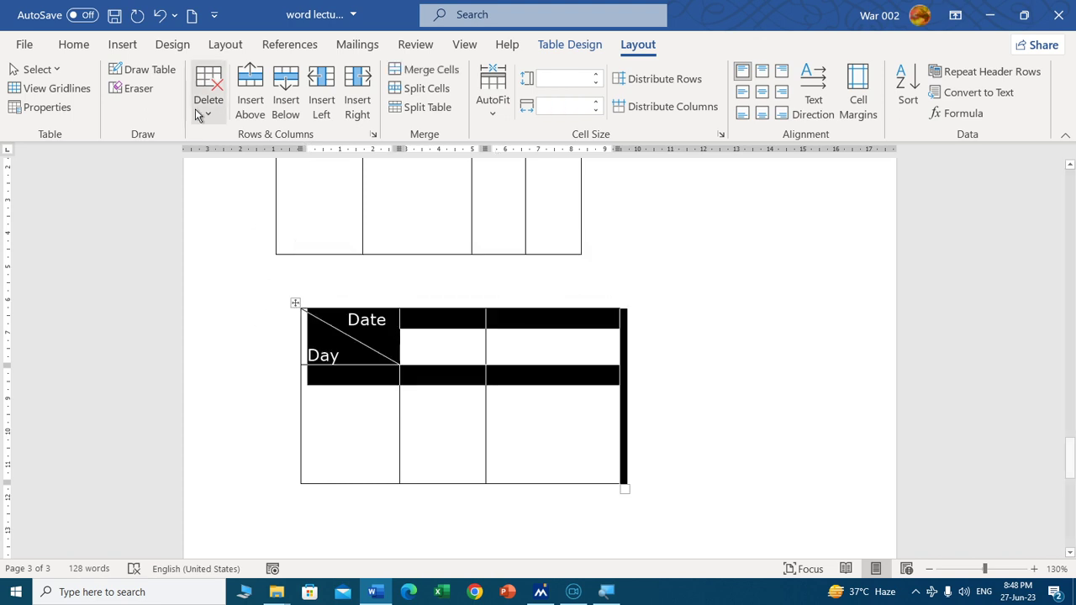
{"action": "left_click", "coordinate": [122, 44]}
{"action": "left_click", "coordinate": [118, 101]}
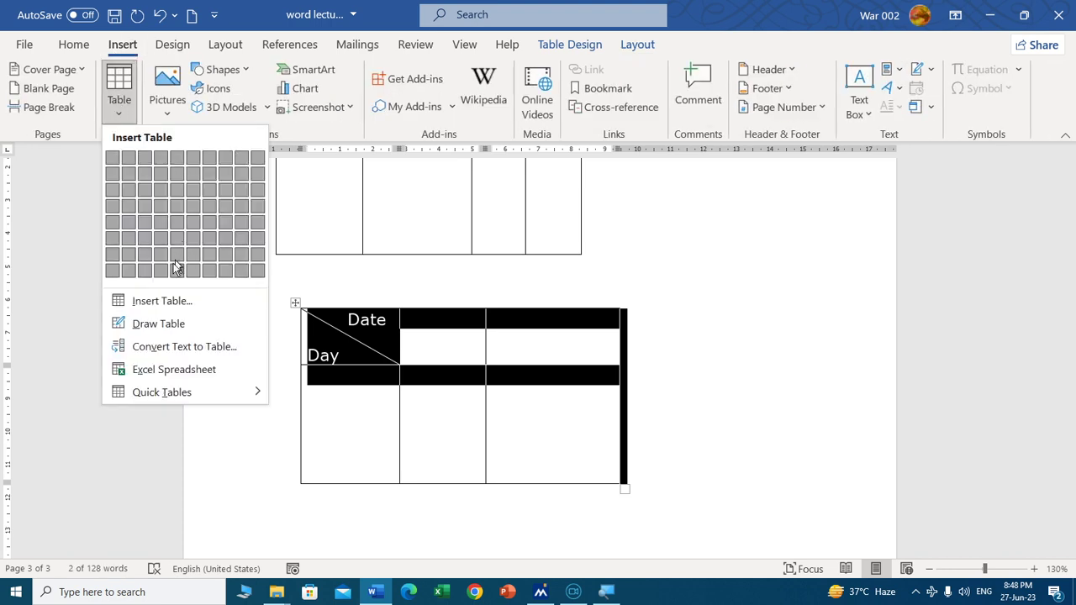
{"action": "right_click", "coordinate": [298, 304]}
{"action": "left_click", "coordinate": [390, 380]}
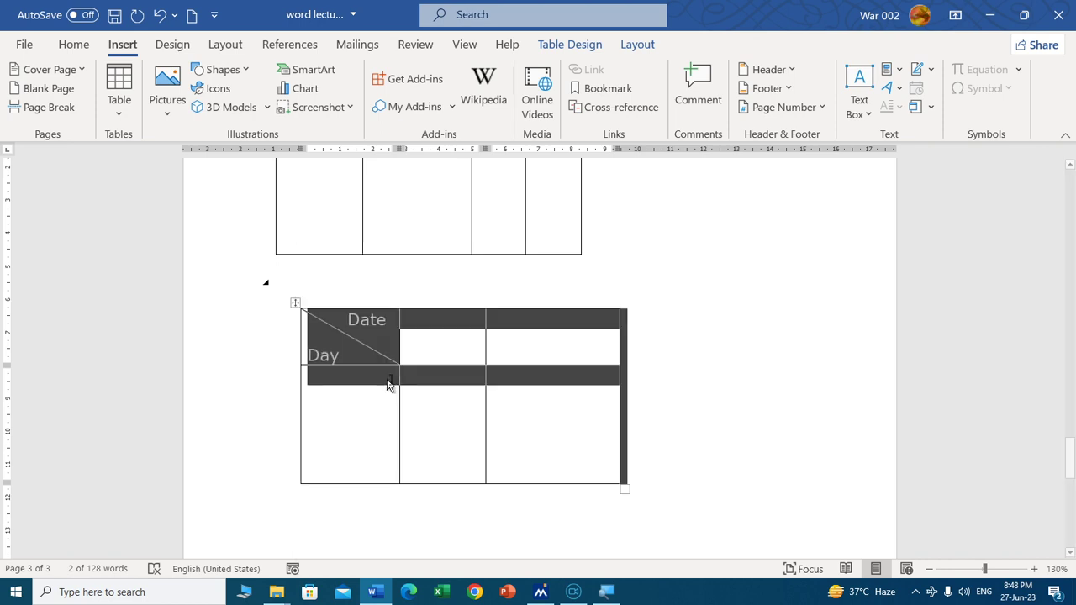
{"action": "left_click_drag", "start_coordinate": [1070, 459], "coordinate": [1064, 375]}
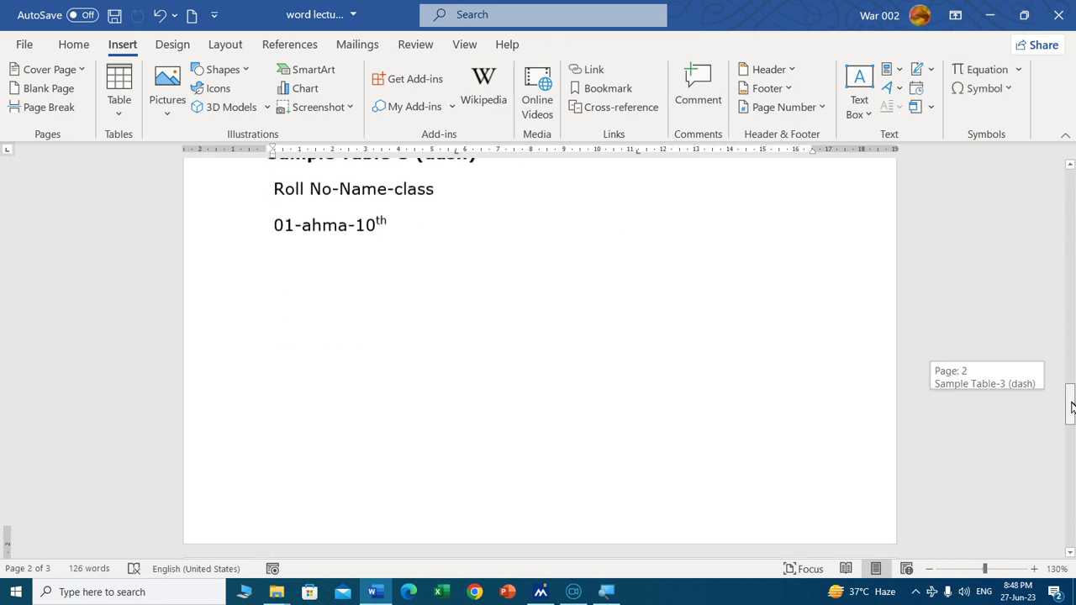
{"action": "left_click_drag", "start_coordinate": [1065, 375], "coordinate": [1066, 429]}
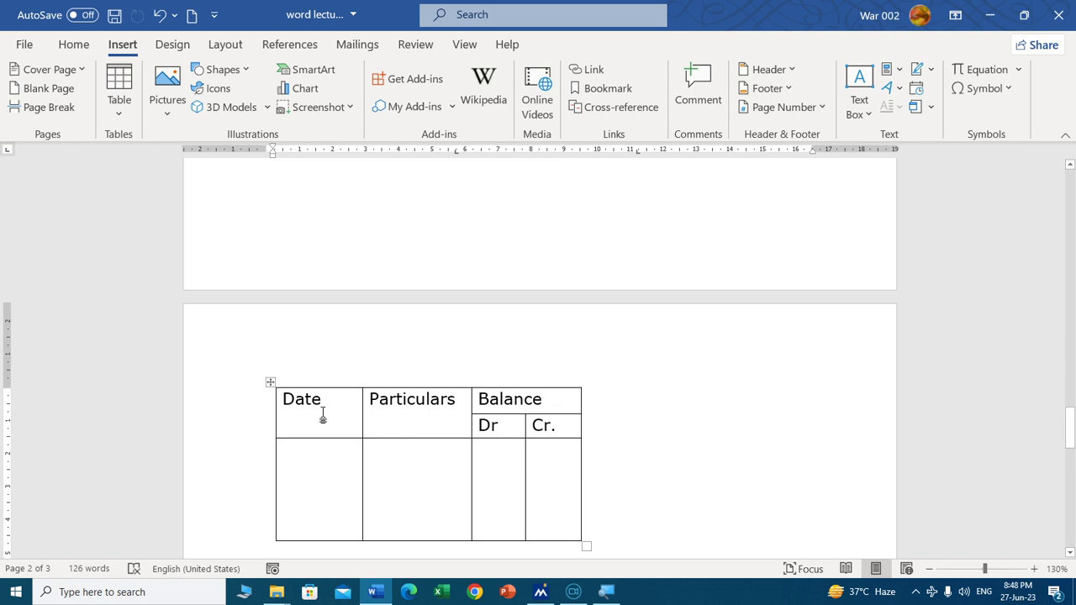
Step: Delete the Date/Particulars table and scroll up toward Sample Table-1
{"action": "left_click", "coordinate": [270, 384]}
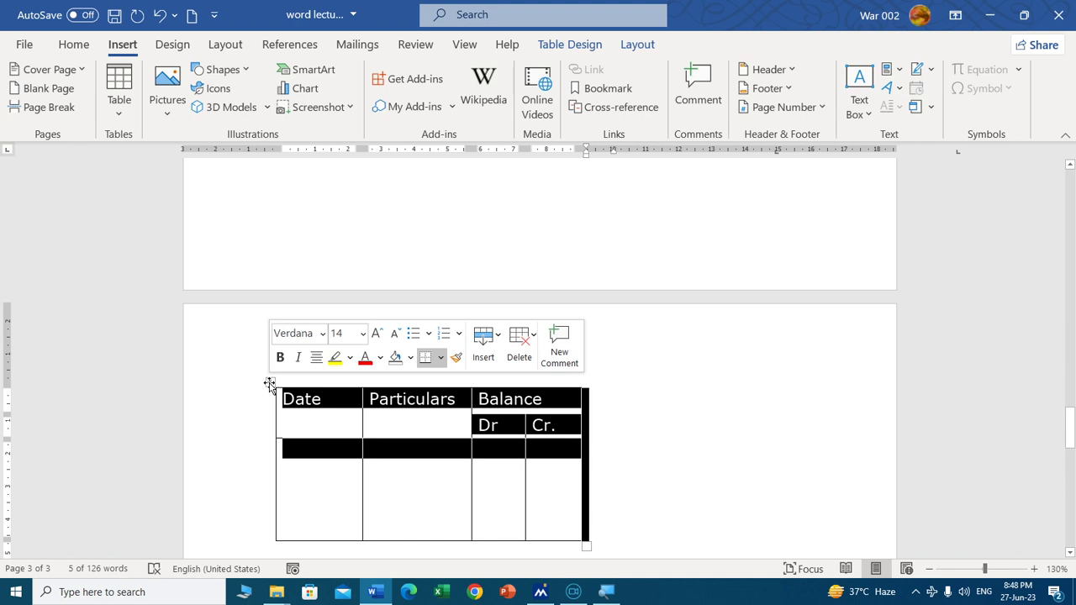
{"action": "key", "text": "BackSpace"}
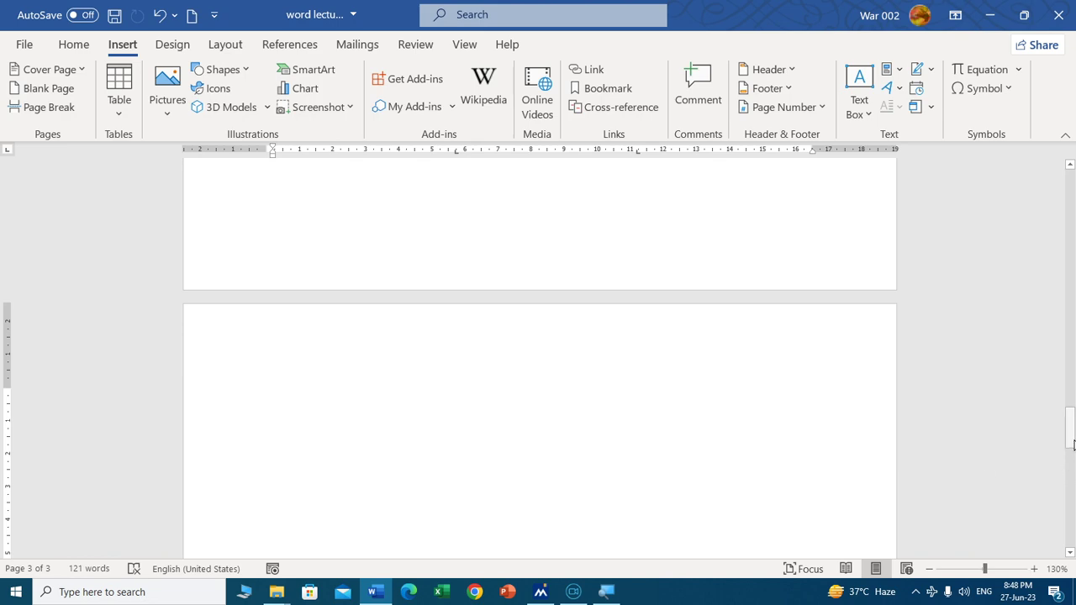
{"action": "mouse_move", "coordinate": [1071, 443]}
{"action": "left_mouse_down"}
{"action": "mouse_move", "coordinate": [1071, 217]}
{"action": "mouse_move", "coordinate": [1071, 351]}
{"action": "left_mouse_up"}
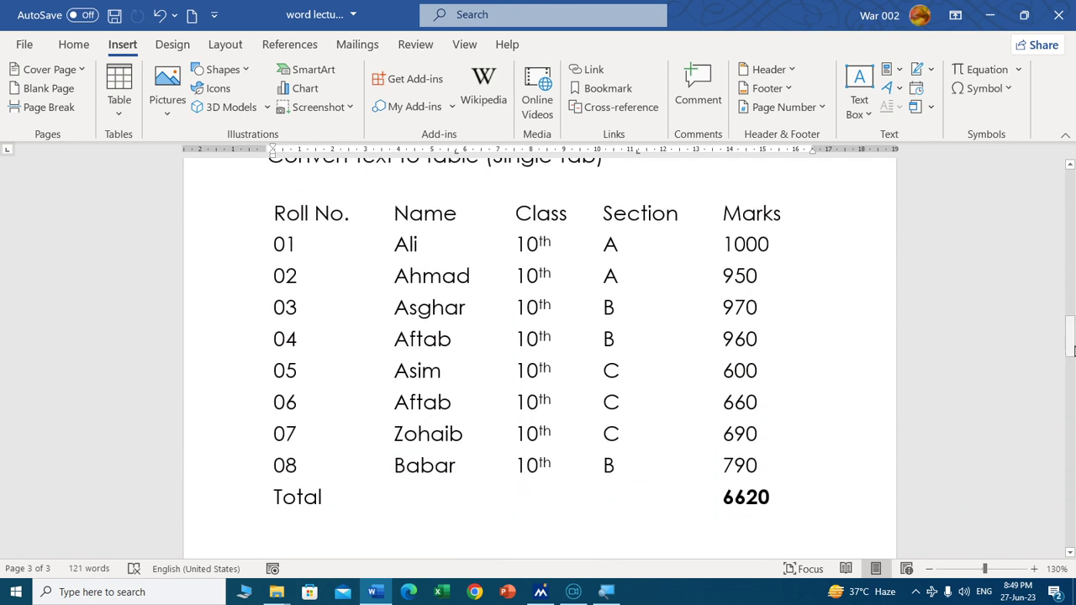
{"action": "left_click", "coordinate": [817, 510]}
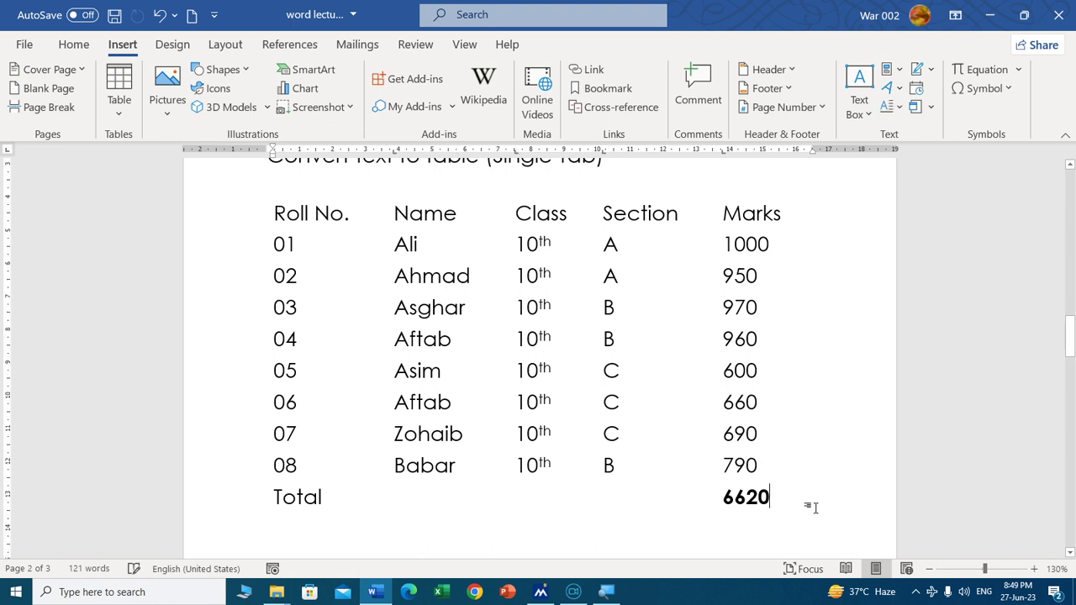
{"action": "scroll", "coordinate": [814, 507], "scroll_direction": "down", "scroll_amount": 1}
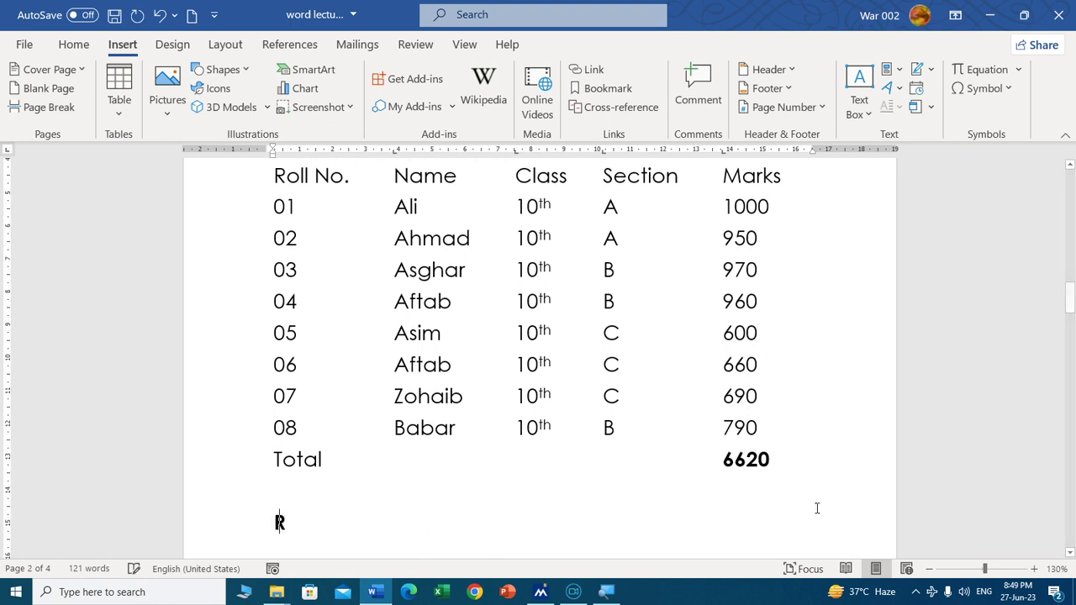
{"action": "type", "text": "Roll N"}
{"action": "key", "text": "BackSpace"}
{"action": "key", "text": "BackSpace"}
{"action": "key", "text": "BackSpace"}
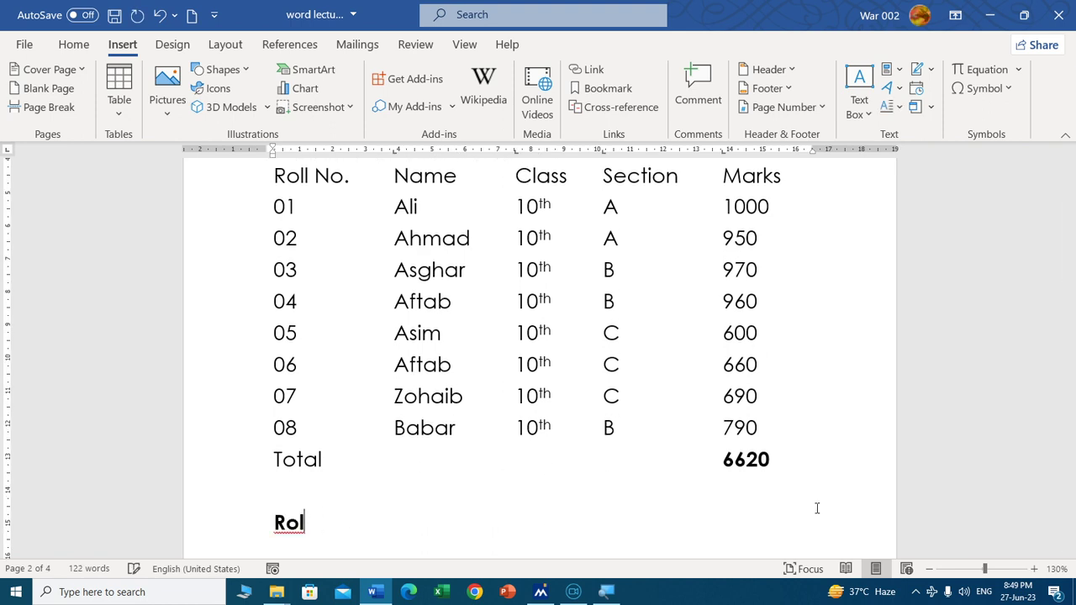
{"action": "type", "text": "l No.\t"}
{"action": "type", "text": "Name\t"}
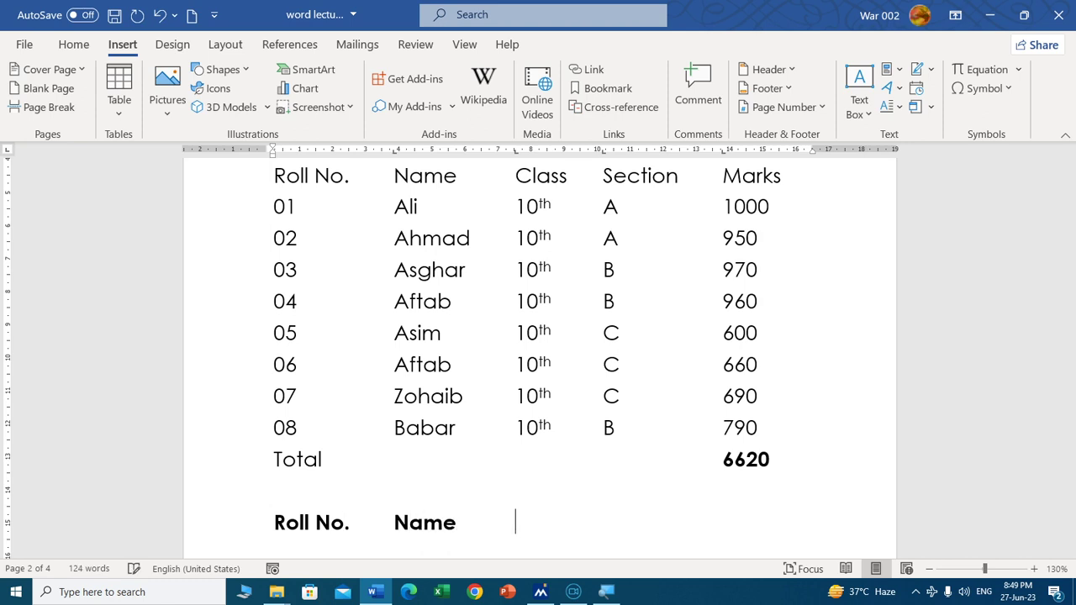
{"action": "type", "text": "Class\tS"}
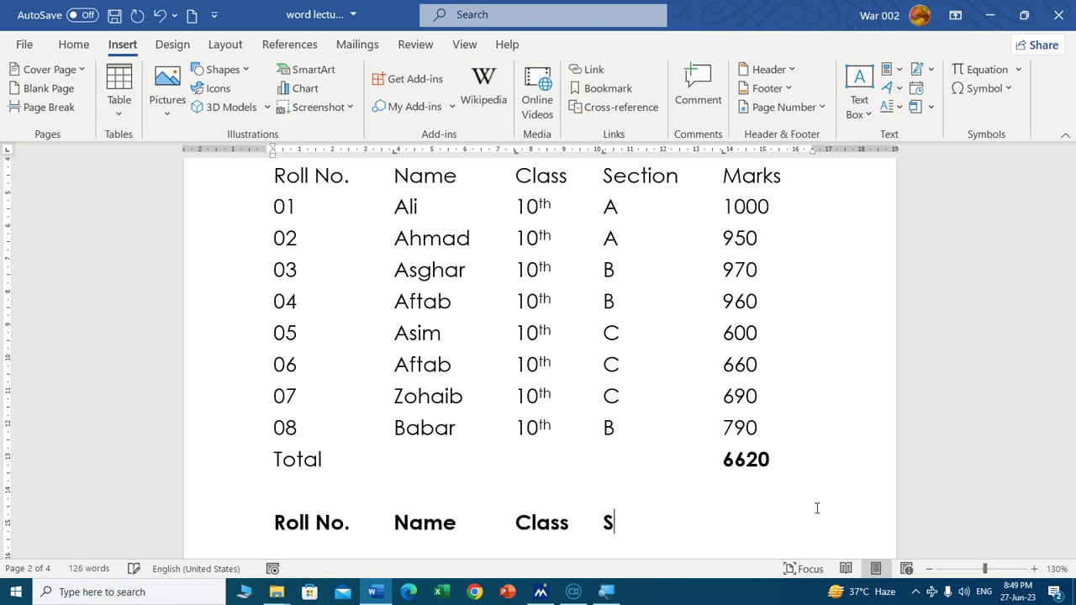
{"action": "type", "text": "ection"}
{"action": "key", "text": "Tab"}
{"action": "type", "text": "Mar"}
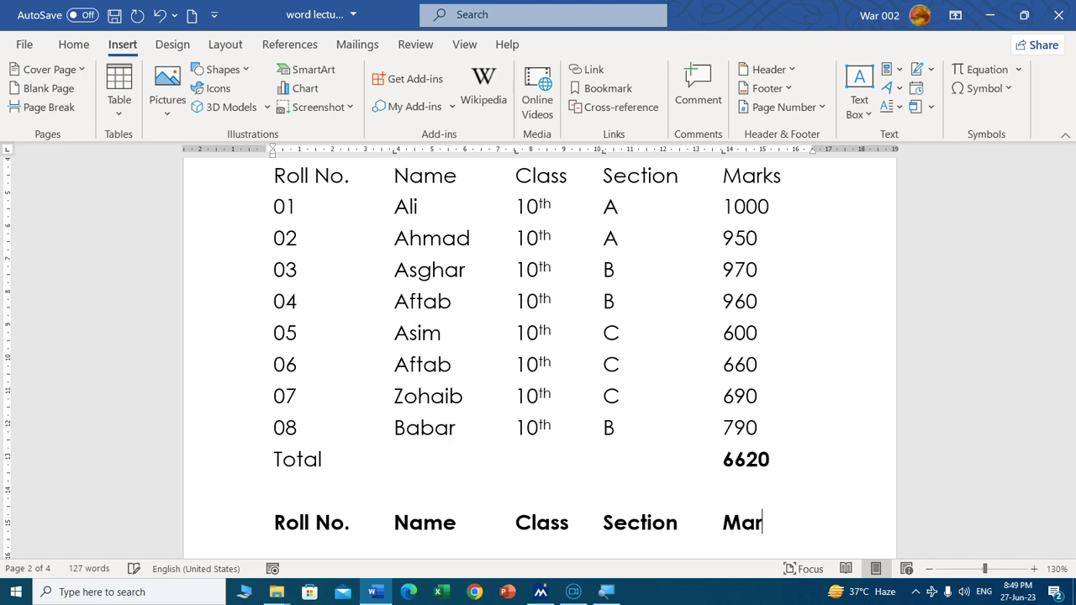
{"action": "type", "text": "ks"}
{"action": "key", "text": "Return"}
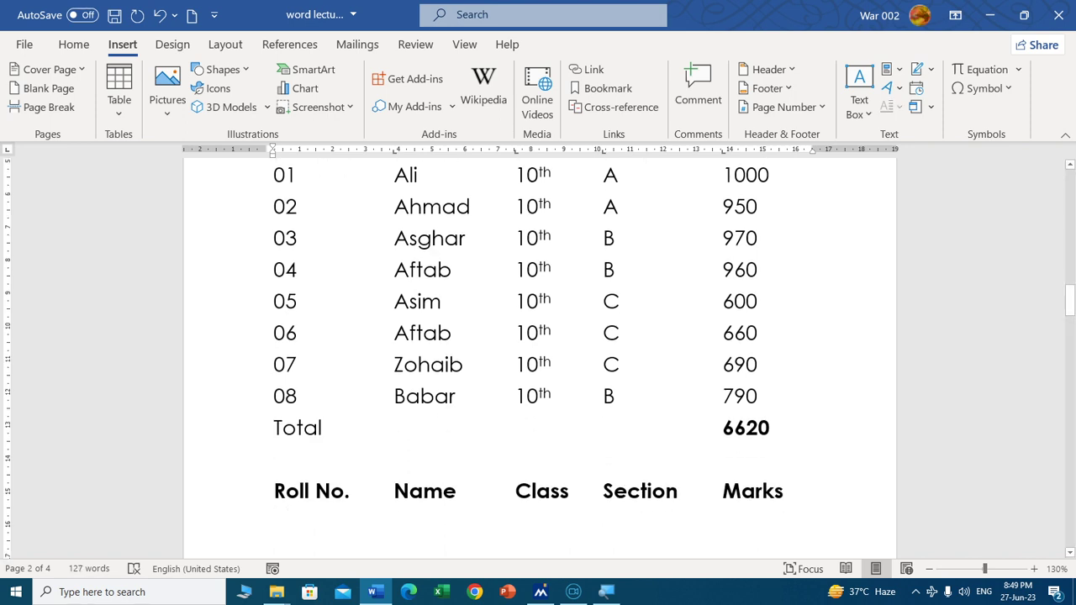
{"action": "type", "text": "01"}
{"action": "key", "text": "Tab"}
{"action": "type", "text": "Al"}
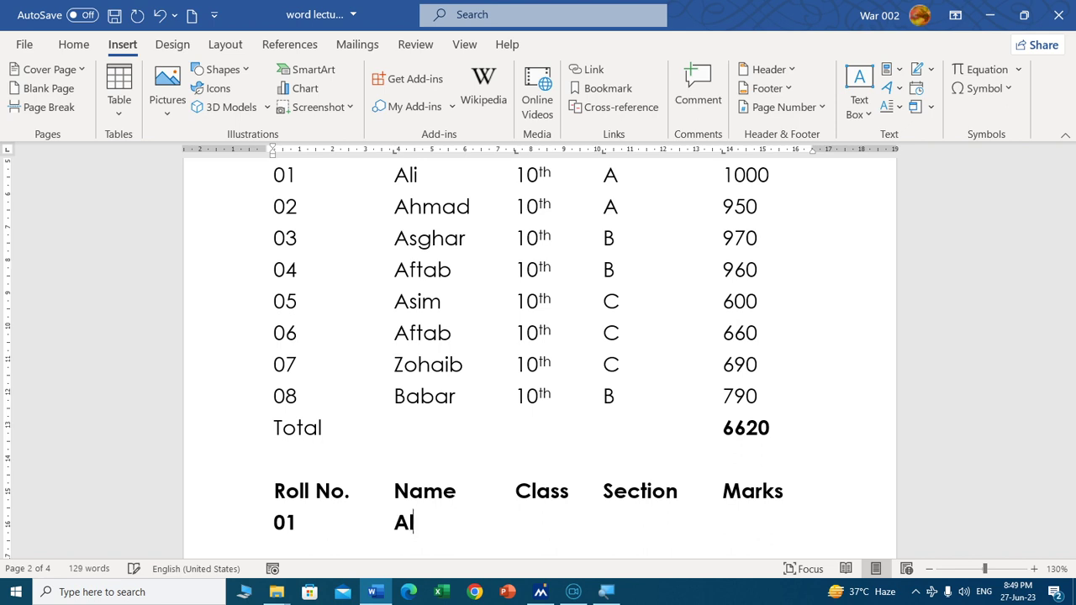
{"action": "type", "text": "i"}
{"action": "key", "text": "Tab"}
{"action": "type", "text": "10"}
{"action": "type", "text": "th A"}
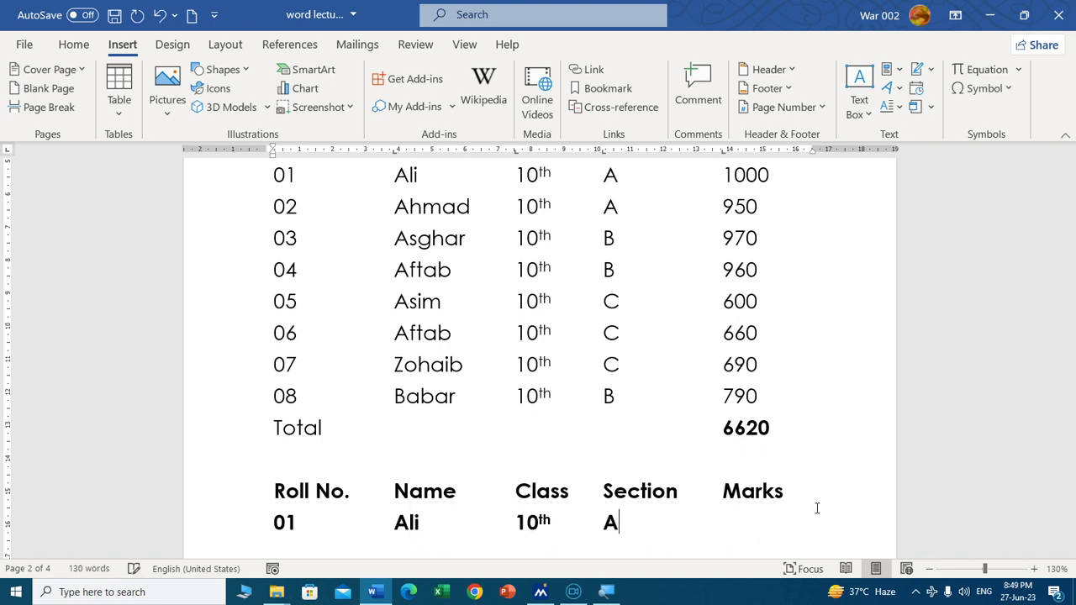
{"action": "key", "text": "Tab"}
{"action": "key", "text": "Tab"}
{"action": "type", "text": "1000"}
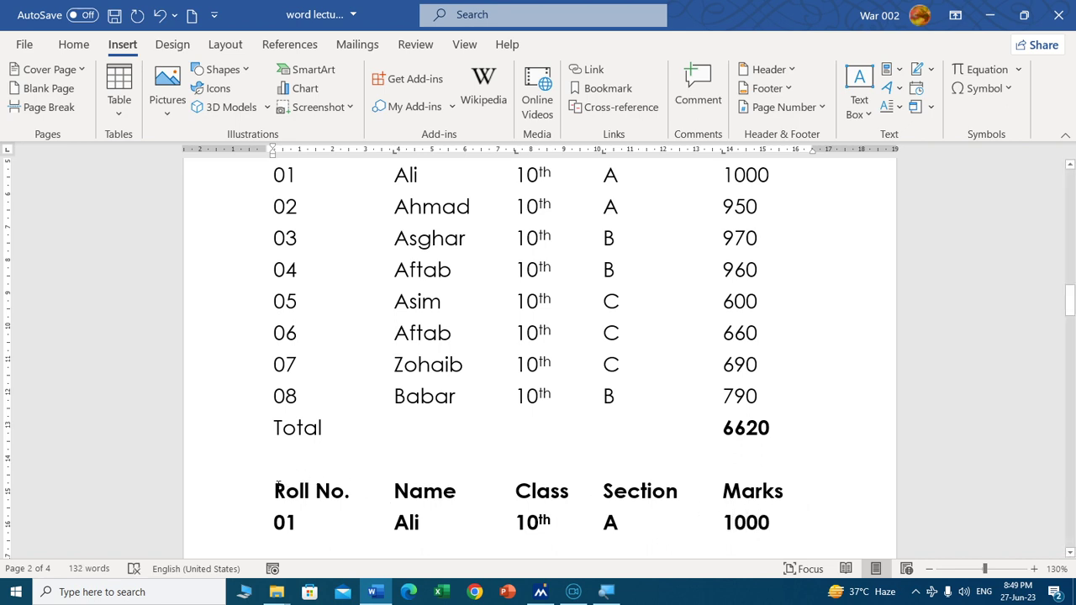
{"action": "left_click_drag", "start_coordinate": [277, 488], "coordinate": [824, 538]}
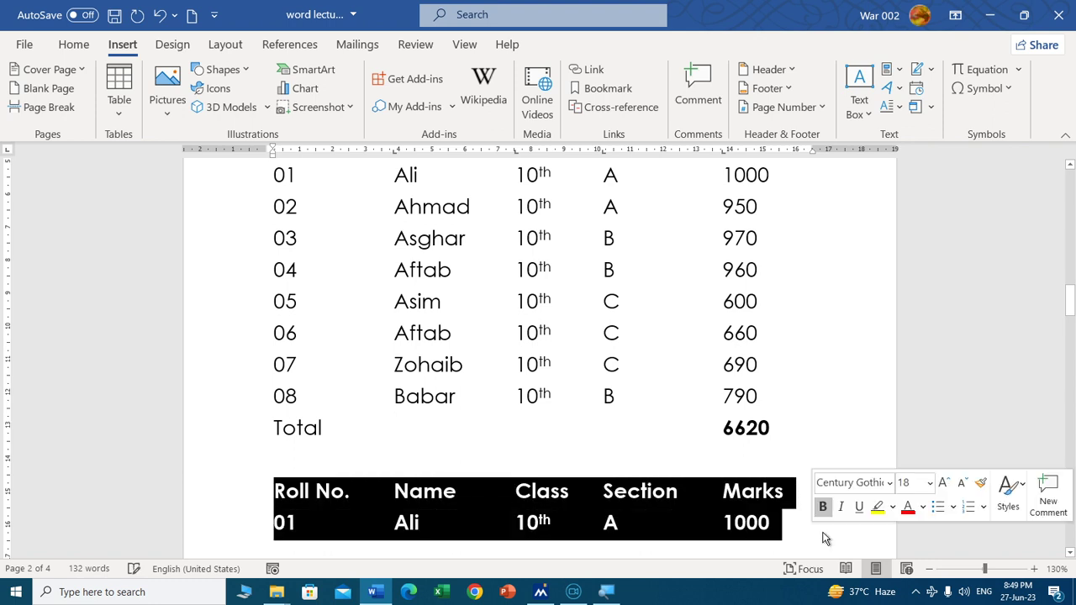
{"action": "key", "text": "BackSpace"}
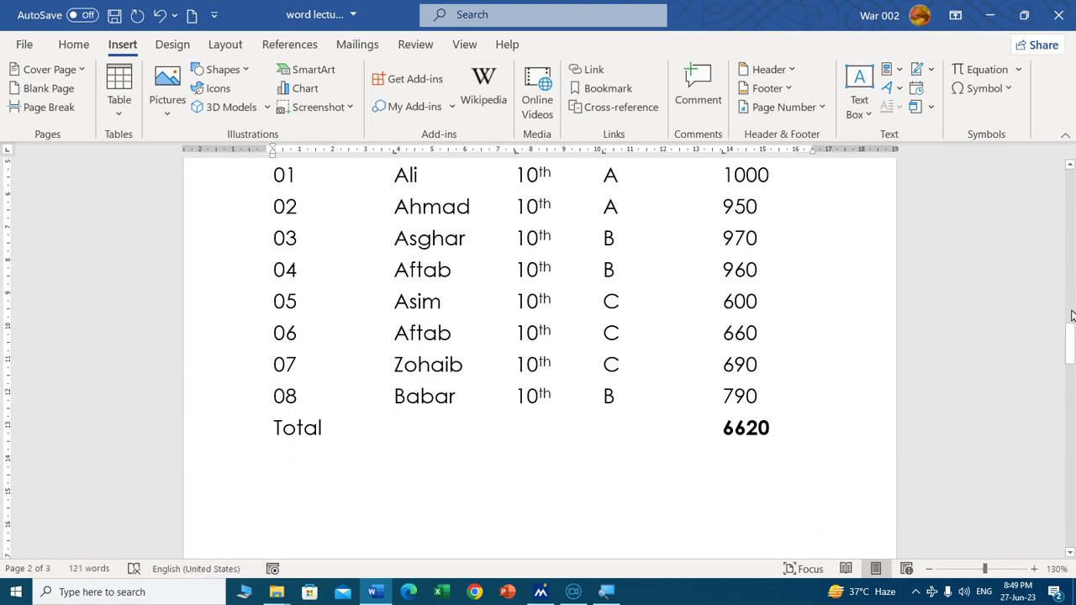
{"action": "left_click_drag", "start_coordinate": [1072, 337], "coordinate": [1072, 316]}
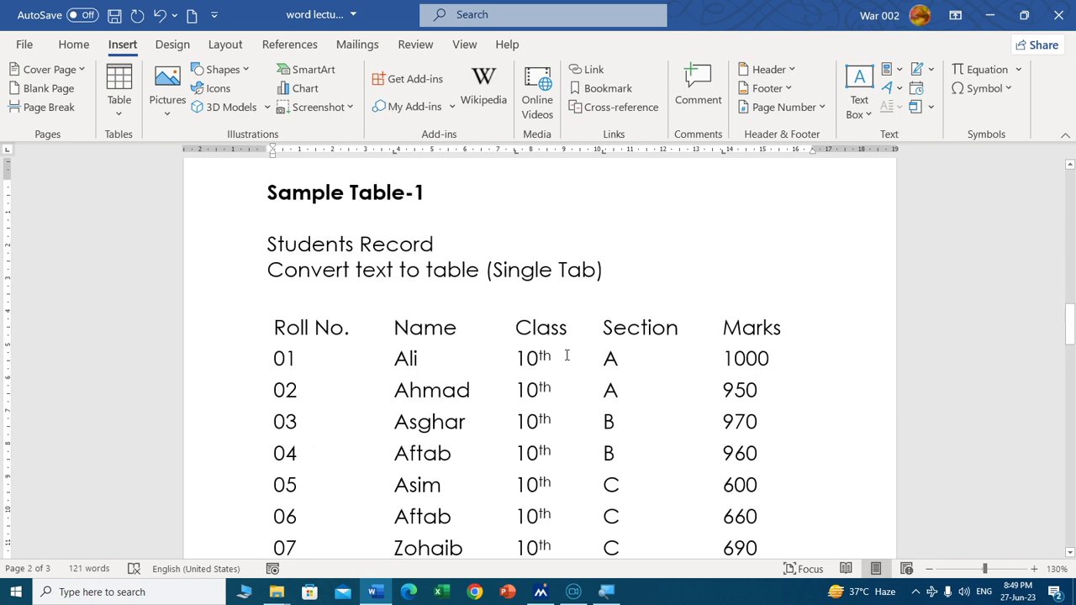
Step: Convert the marks list from Roll No. to Total into a table using AutoFit to contents
{"action": "mouse_move", "coordinate": [271, 327]}
{"action": "left_mouse_down"}
{"action": "mouse_move", "coordinate": [871, 527]}
{"action": "mouse_move", "coordinate": [790, 519]}
{"action": "left_mouse_up"}
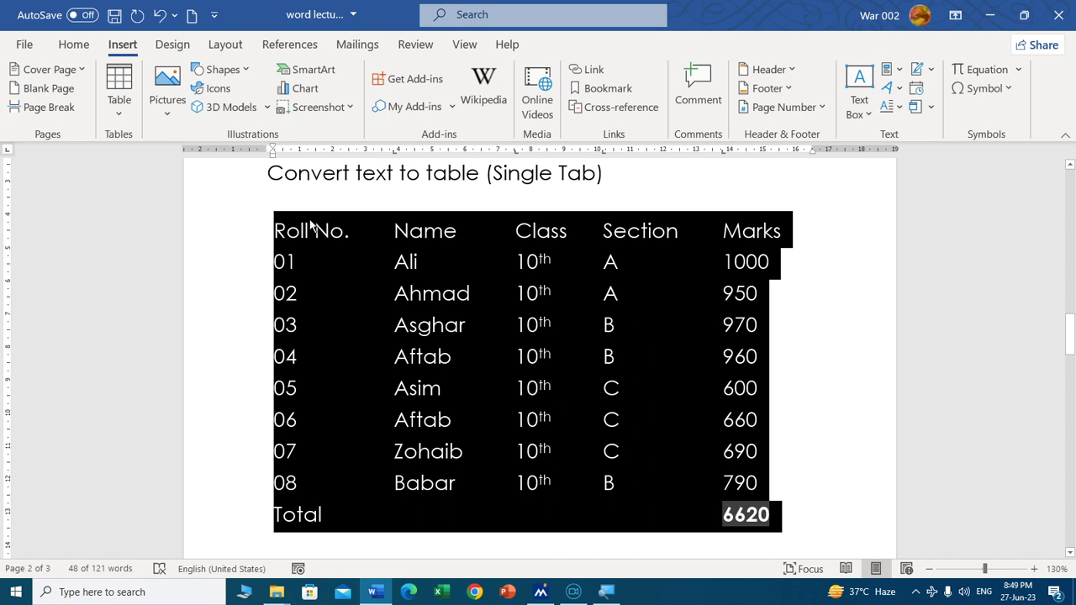
{"action": "left_click", "coordinate": [118, 117]}
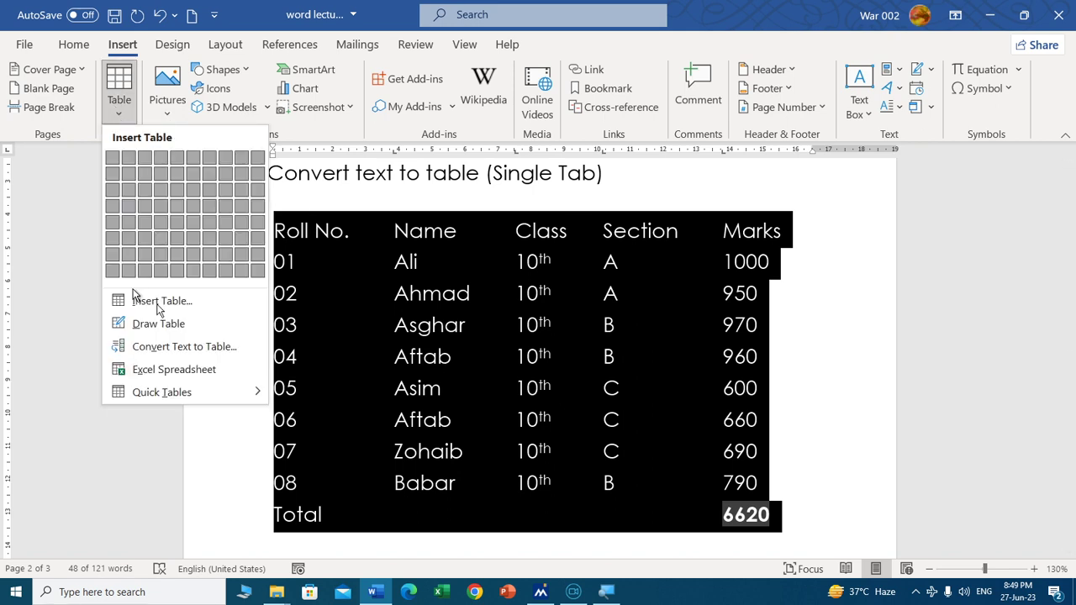
{"action": "left_click", "coordinate": [204, 350]}
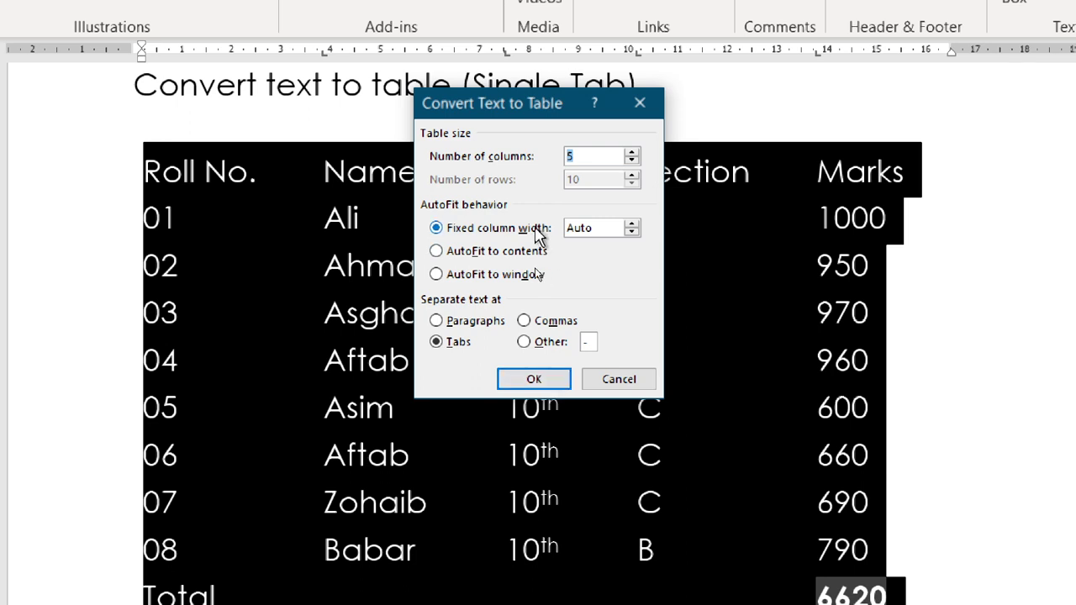
{"action": "left_click", "coordinate": [437, 251]}
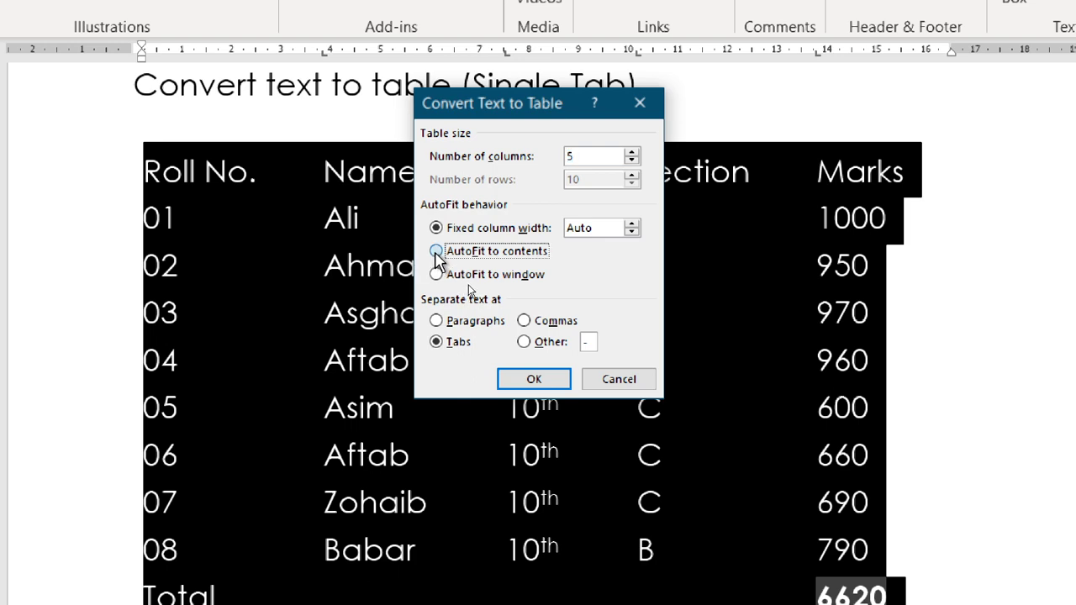
{"action": "left_click", "coordinate": [550, 379]}
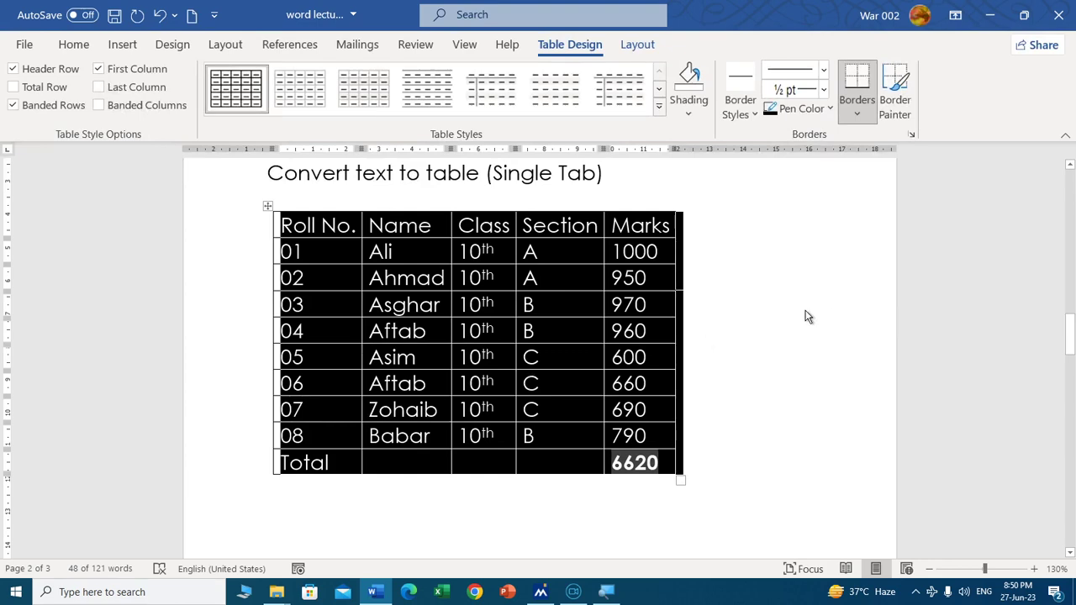
Step: Select the whole student marks table
{"action": "left_click", "coordinate": [790, 305]}
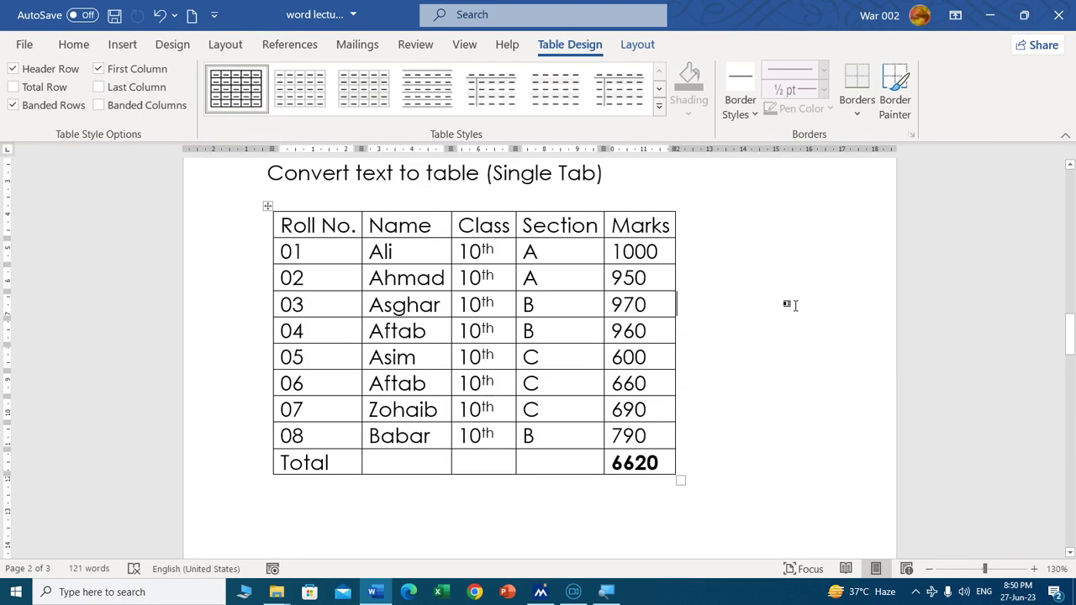
{"action": "left_click", "coordinate": [267, 206]}
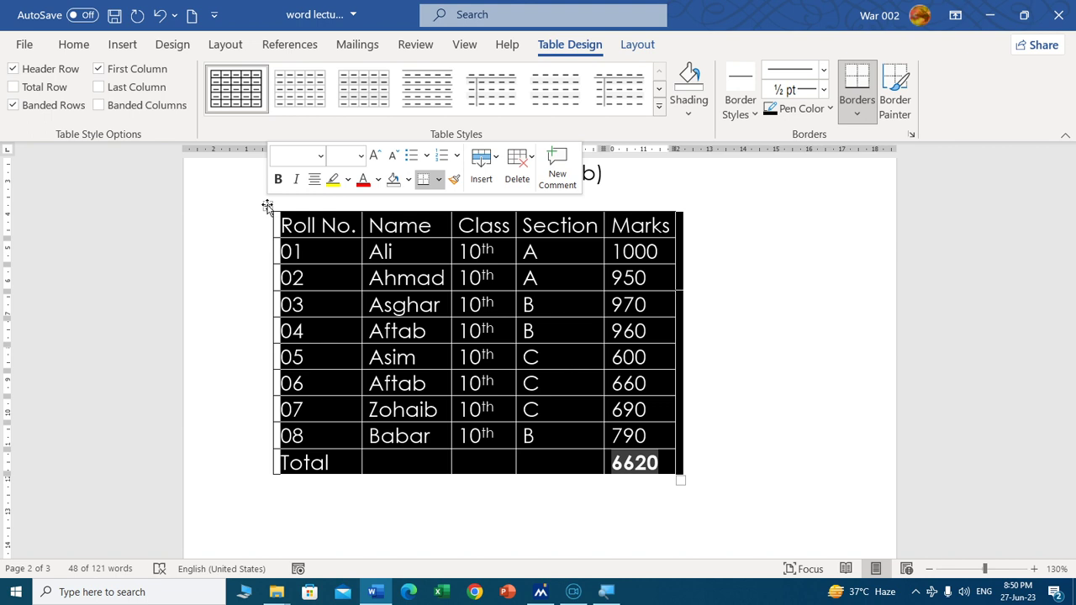
{"action": "right_click", "coordinate": [268, 206]}
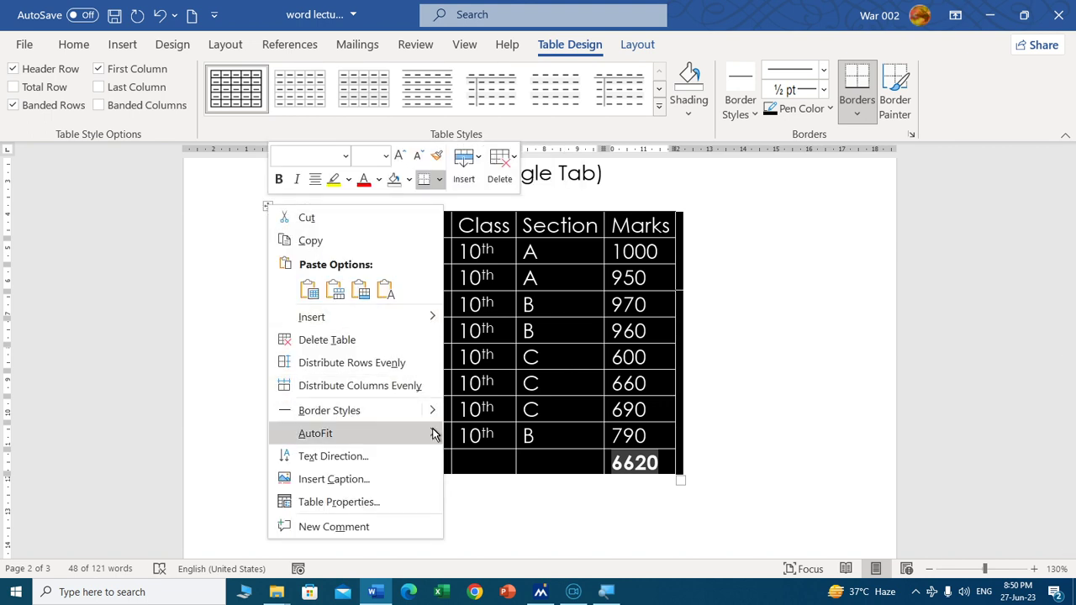
{"action": "mouse_move", "coordinate": [316, 433]}
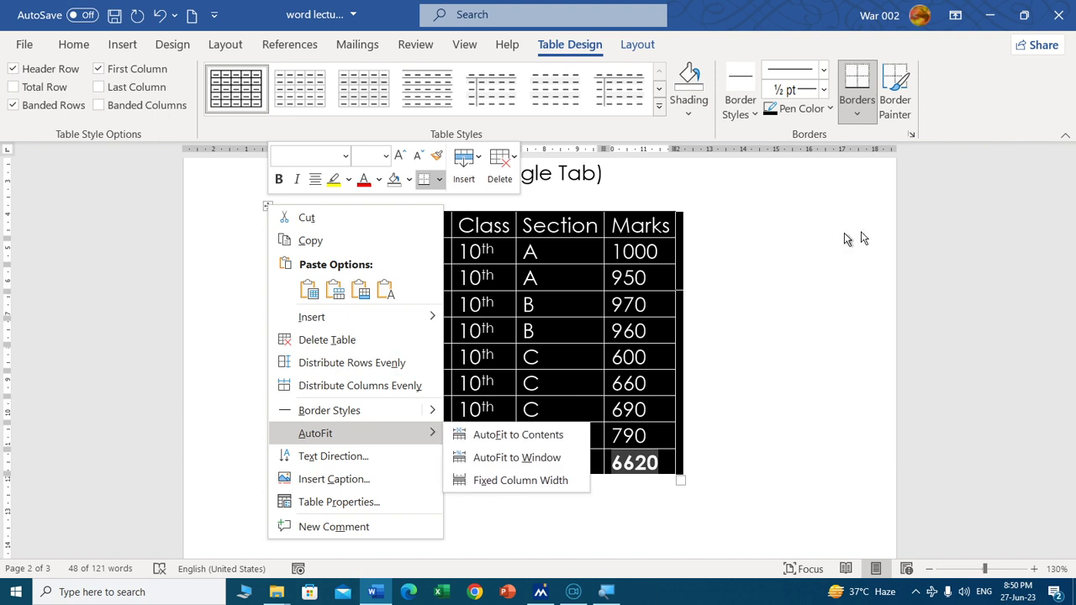
{"action": "left_click", "coordinate": [763, 281]}
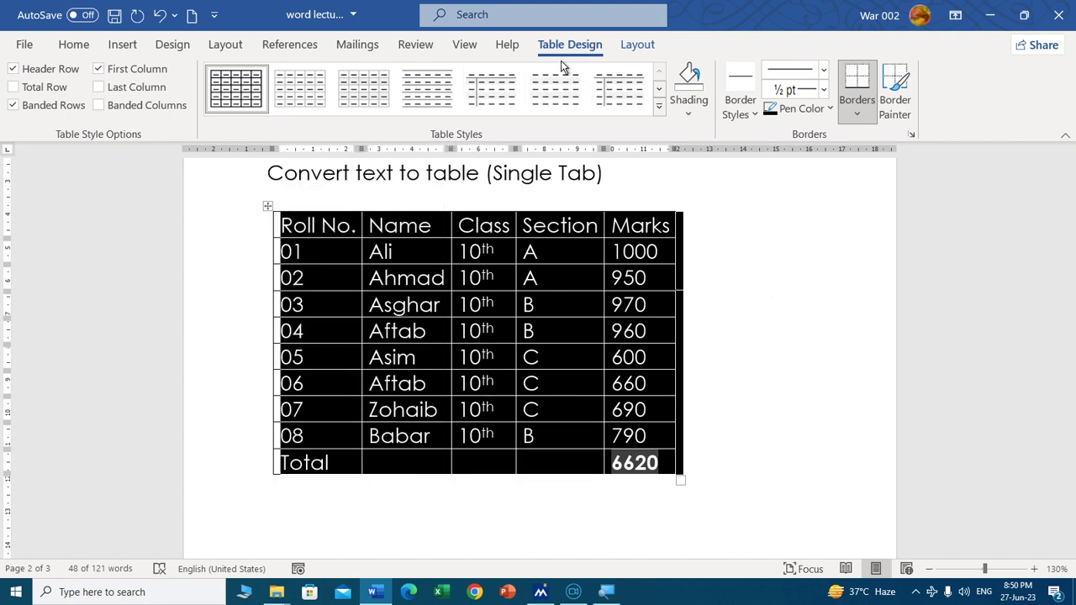
Step: Try the Layout AutoFit choices: Window, Contents and Fixed Column Width
{"action": "left_click", "coordinate": [638, 46]}
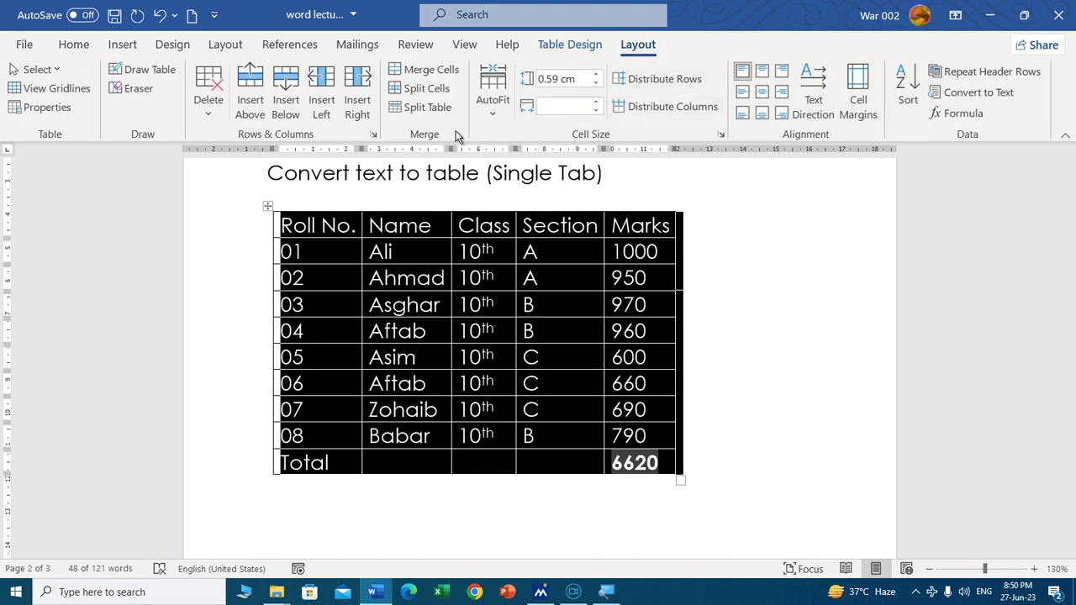
{"action": "left_click", "coordinate": [499, 116]}
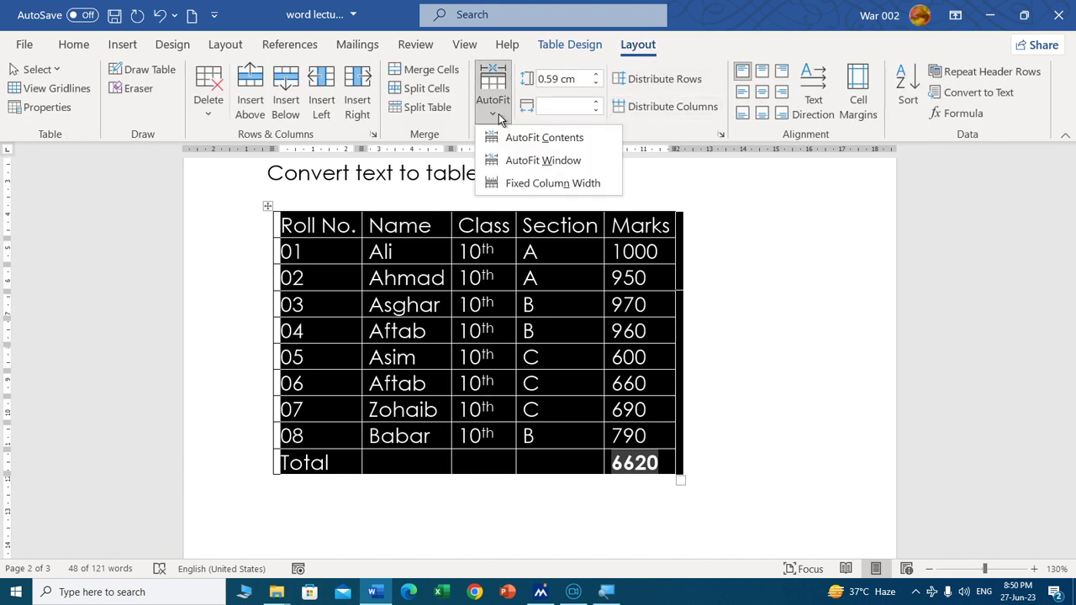
{"action": "left_click", "coordinate": [523, 159]}
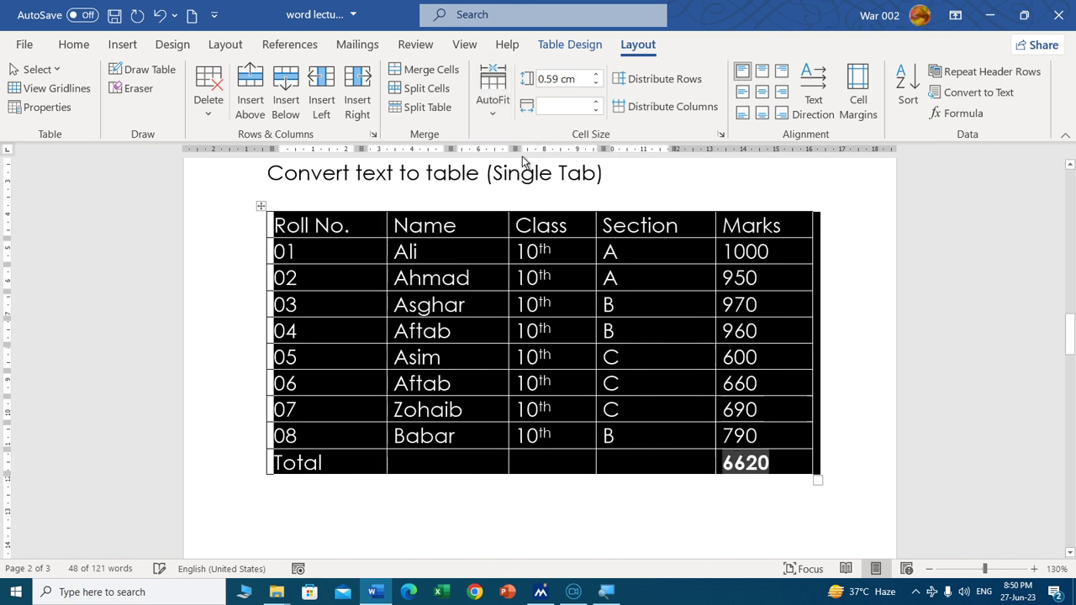
{"action": "left_click", "coordinate": [494, 113]}
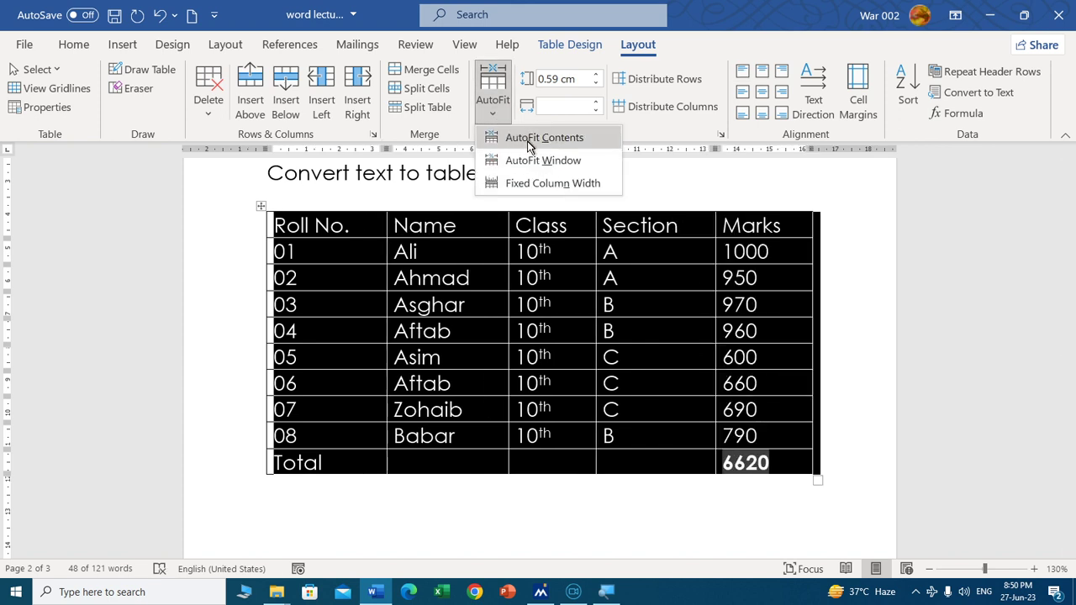
{"action": "left_click", "coordinate": [528, 139]}
{"action": "left_click", "coordinate": [503, 112]}
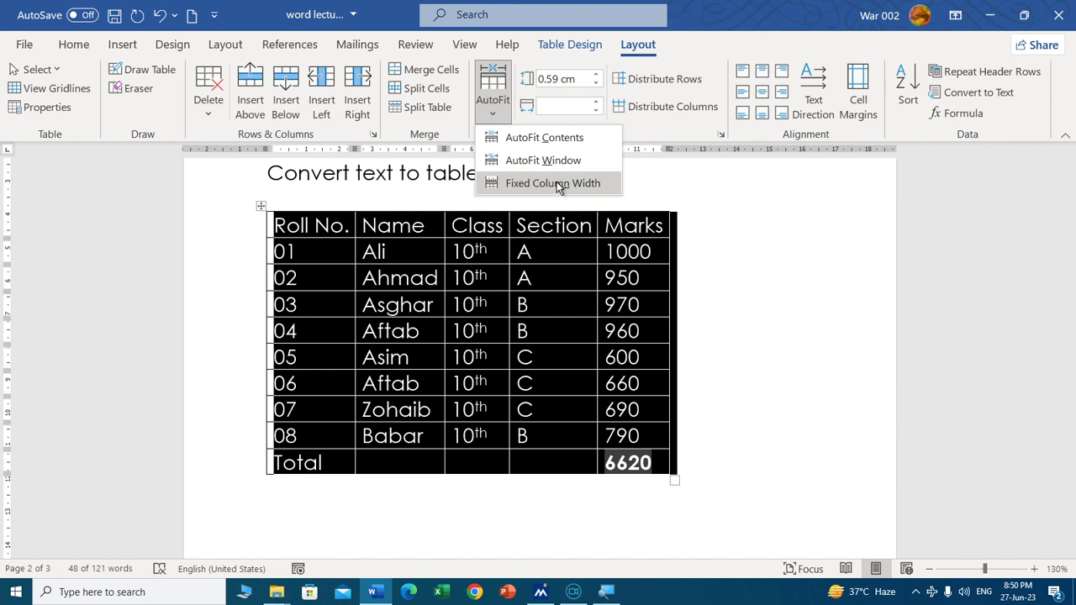
{"action": "left_click", "coordinate": [560, 184]}
Step: Apply AutoFit Window so the table spans the page width, then deselect it
{"action": "left_click", "coordinate": [500, 101]}
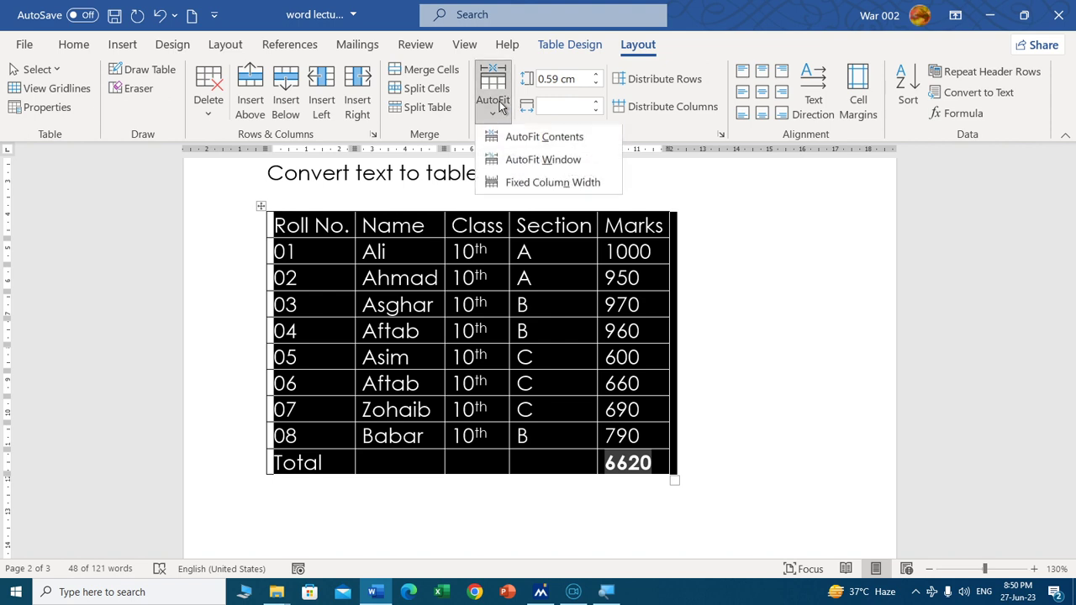
{"action": "left_click", "coordinate": [511, 177]}
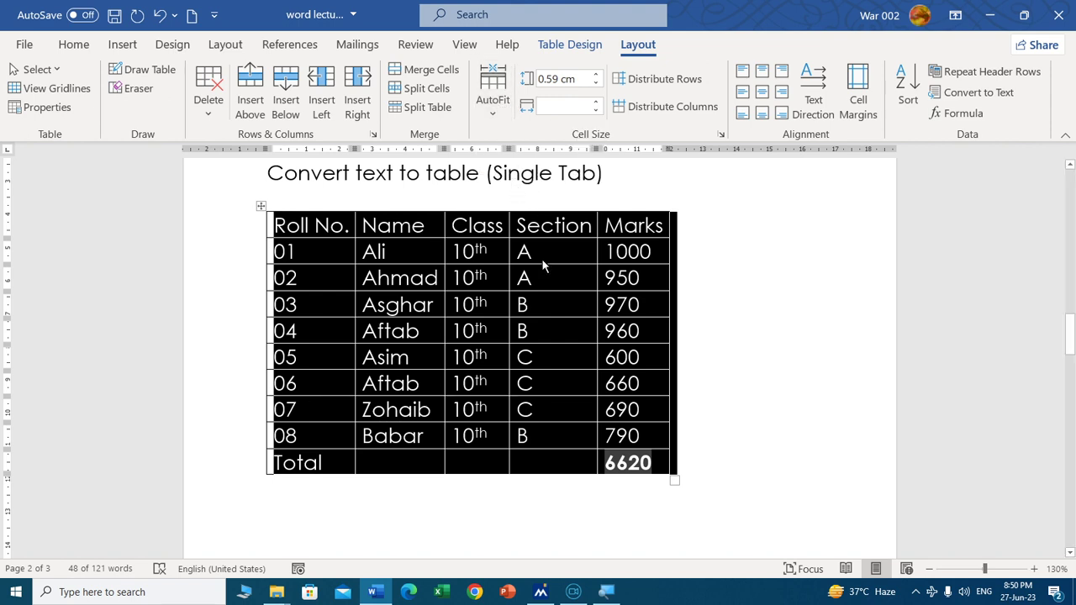
{"action": "left_click", "coordinate": [495, 118]}
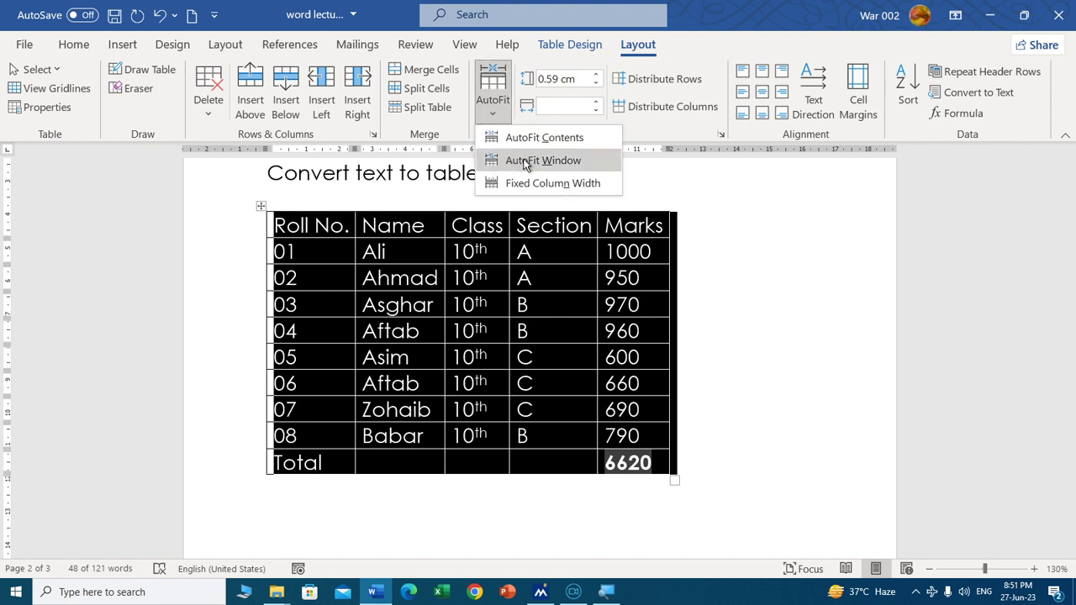
{"action": "left_click", "coordinate": [543, 160]}
{"action": "left_click", "coordinate": [495, 111]}
{"action": "left_click", "coordinate": [547, 182]}
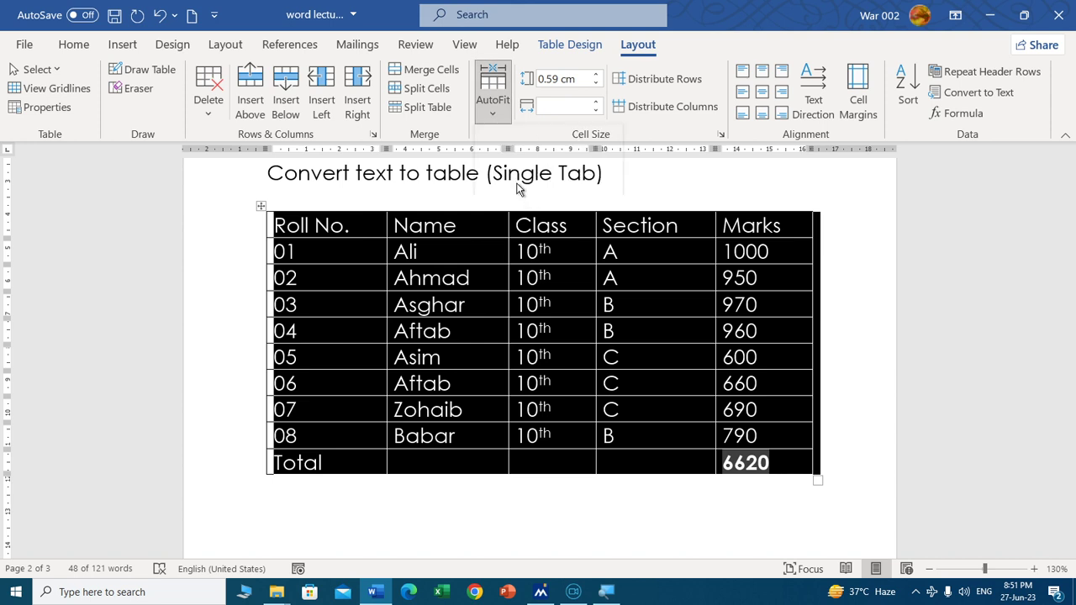
{"action": "left_click", "coordinate": [528, 307]}
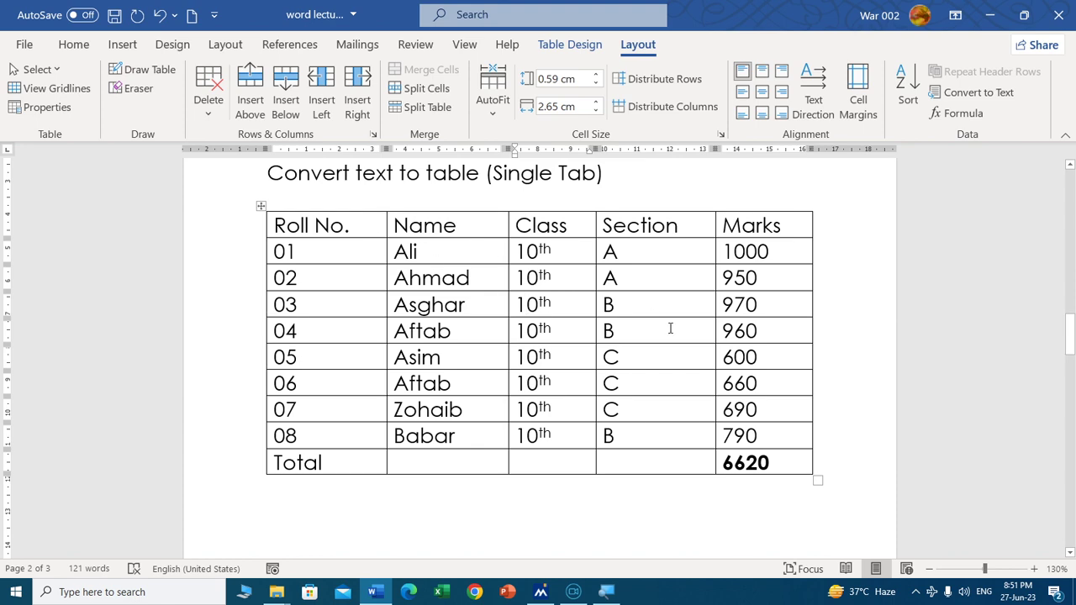
Step: Select the lines 'Roll No,Name,Class,Marks' and '01,Ali,10th,600' under Sample Table-2
{"action": "mouse_move", "coordinate": [1071, 336]}
{"action": "left_mouse_down"}
{"action": "mouse_move", "coordinate": [1068, 209]}
{"action": "mouse_move", "coordinate": [1062, 348]}
{"action": "mouse_move", "coordinate": [1061, 333]}
{"action": "left_mouse_up"}
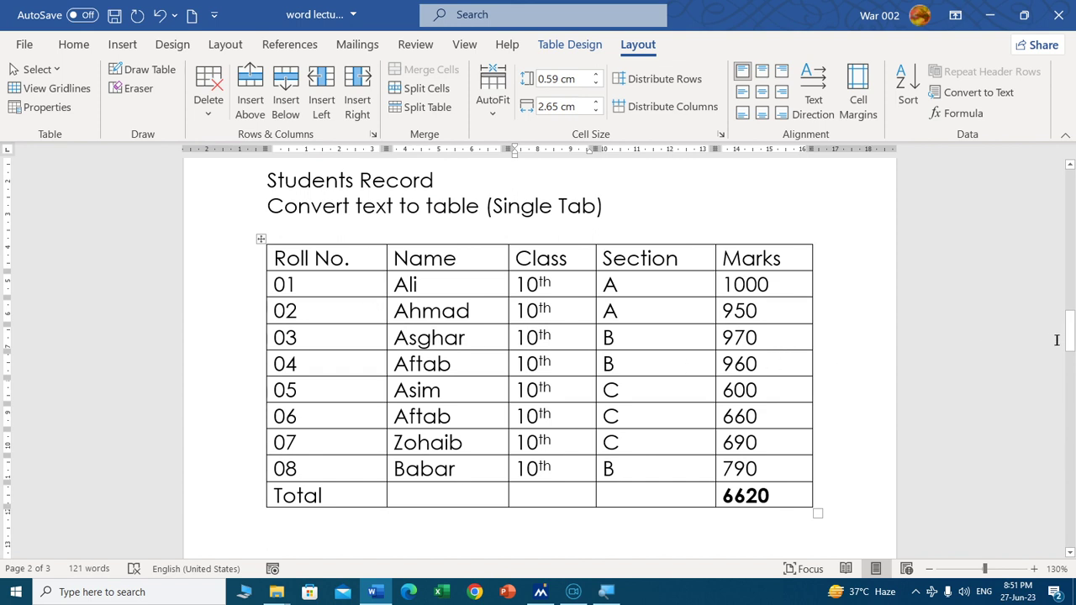
{"action": "left_click_drag", "start_coordinate": [1071, 341], "coordinate": [1071, 385]}
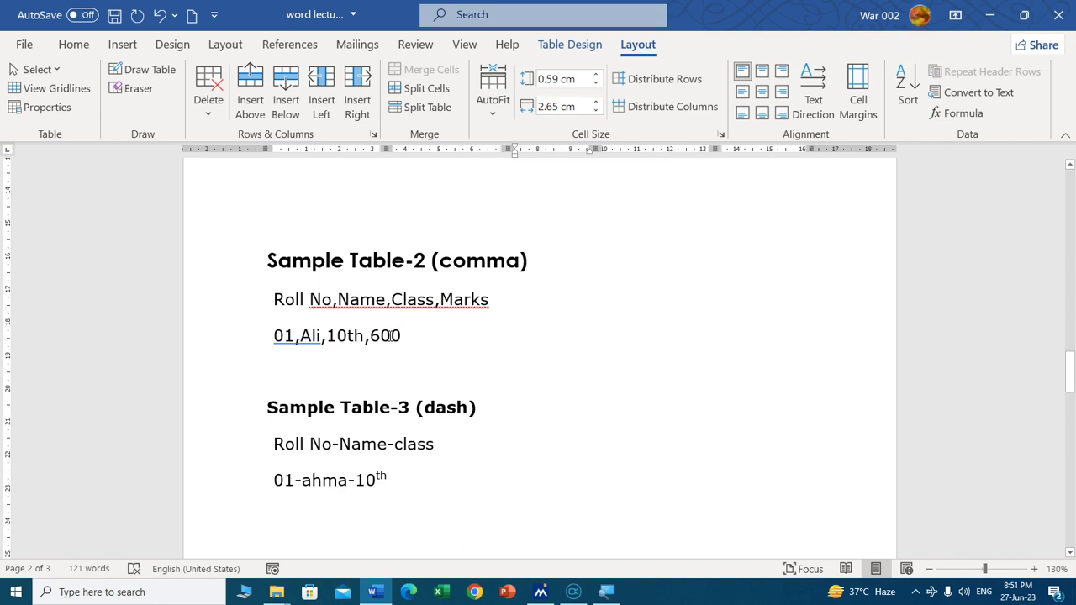
{"action": "mouse_move", "coordinate": [269, 295]}
{"action": "left_mouse_down"}
{"action": "mouse_move", "coordinate": [460, 322]}
{"action": "mouse_move", "coordinate": [458, 342]}
{"action": "left_mouse_up"}
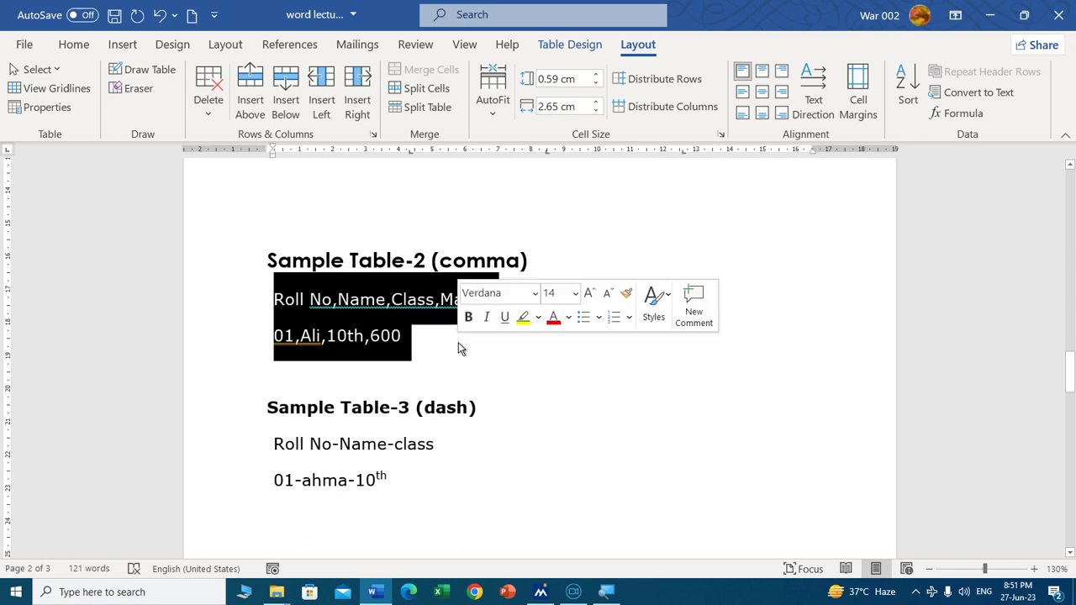
Step: Convert the comma text into a 4-column, 2-row table, then select Sample Table-3's dash lines
{"action": "left_click", "coordinate": [118, 45]}
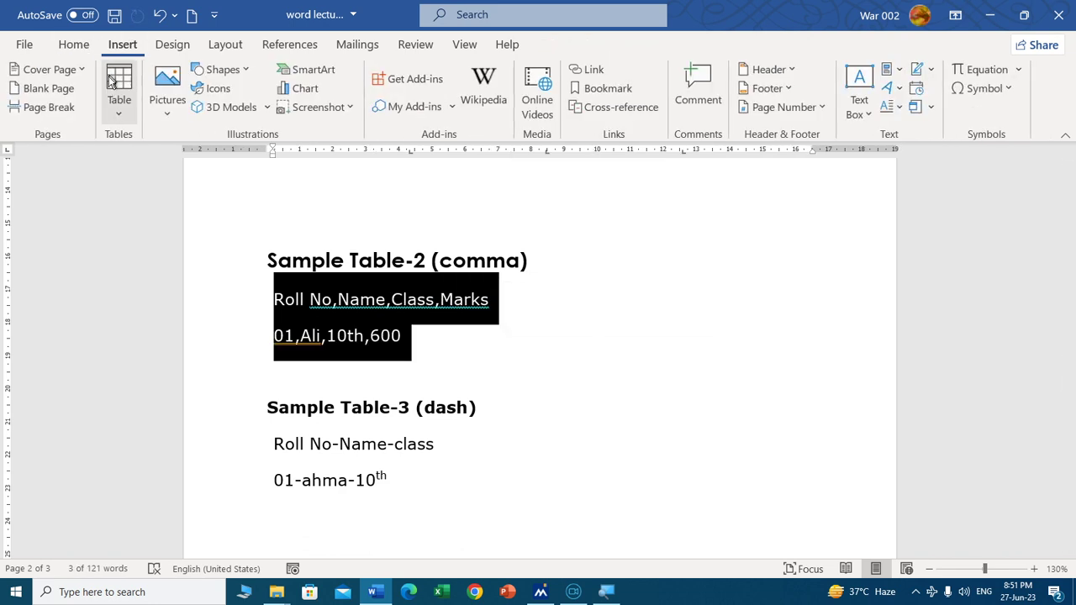
{"action": "left_click", "coordinate": [119, 88]}
{"action": "left_click", "coordinate": [177, 352]}
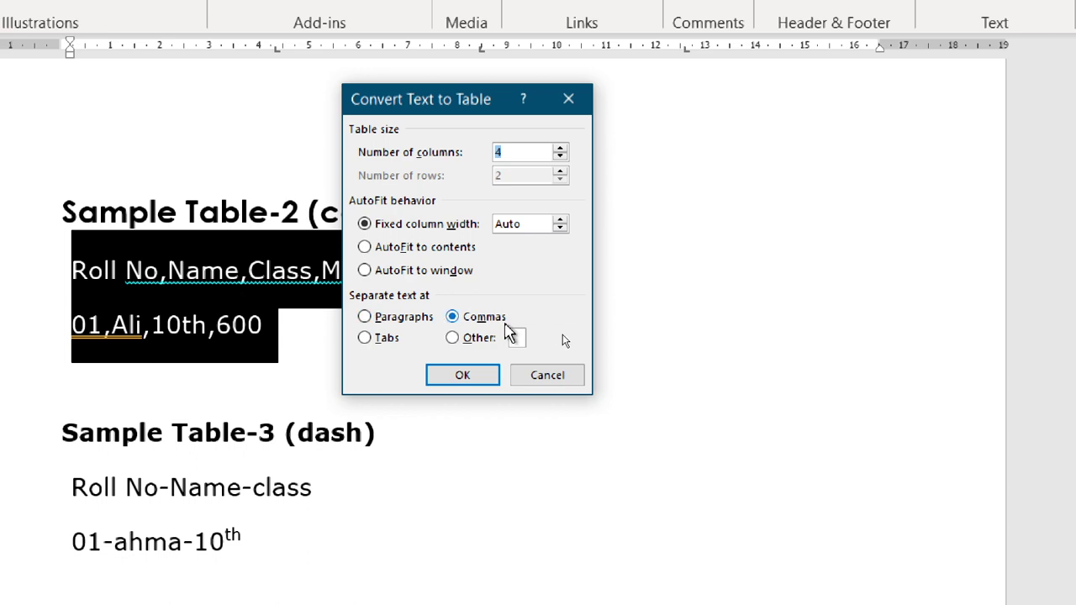
{"action": "left_click", "coordinate": [490, 373]}
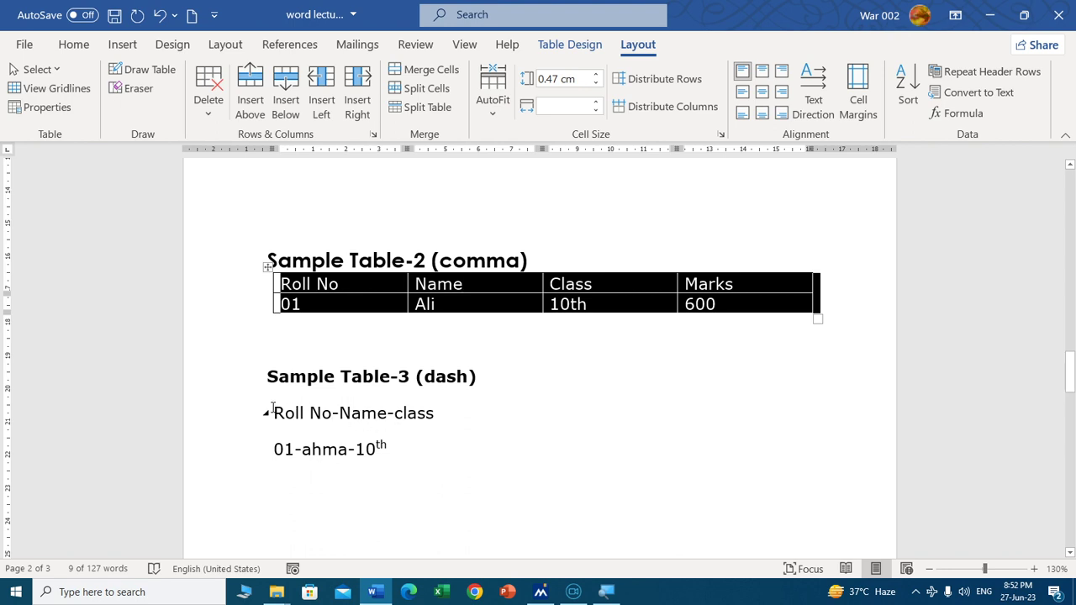
{"action": "left_click_drag", "start_coordinate": [272, 409], "coordinate": [412, 451]}
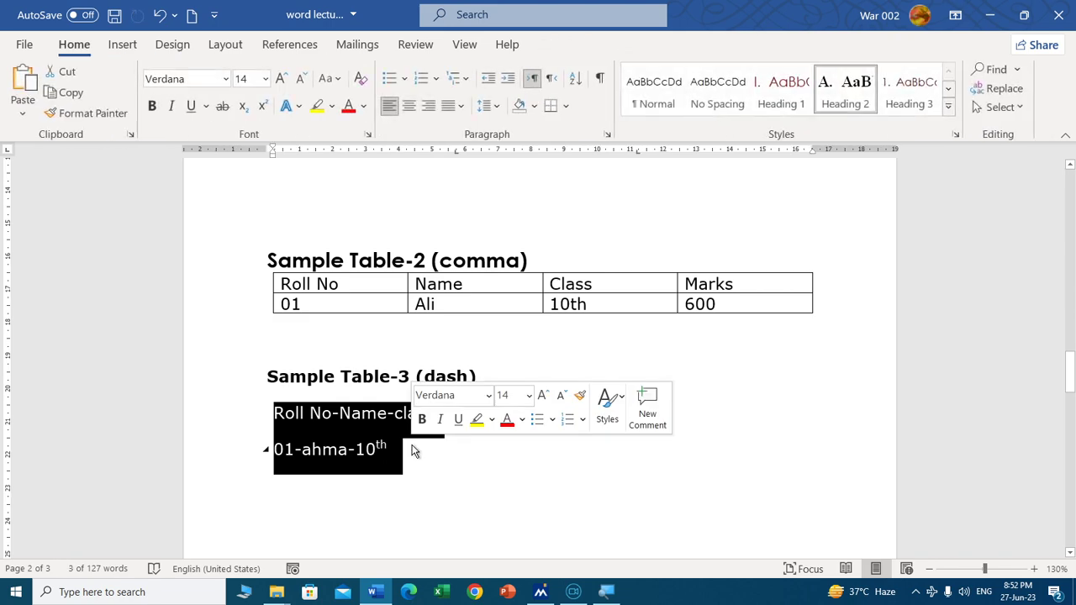
Step: Convert the dash lines into a 3-column table using AutoFit to contents, then deselect it
{"action": "left_click", "coordinate": [122, 45]}
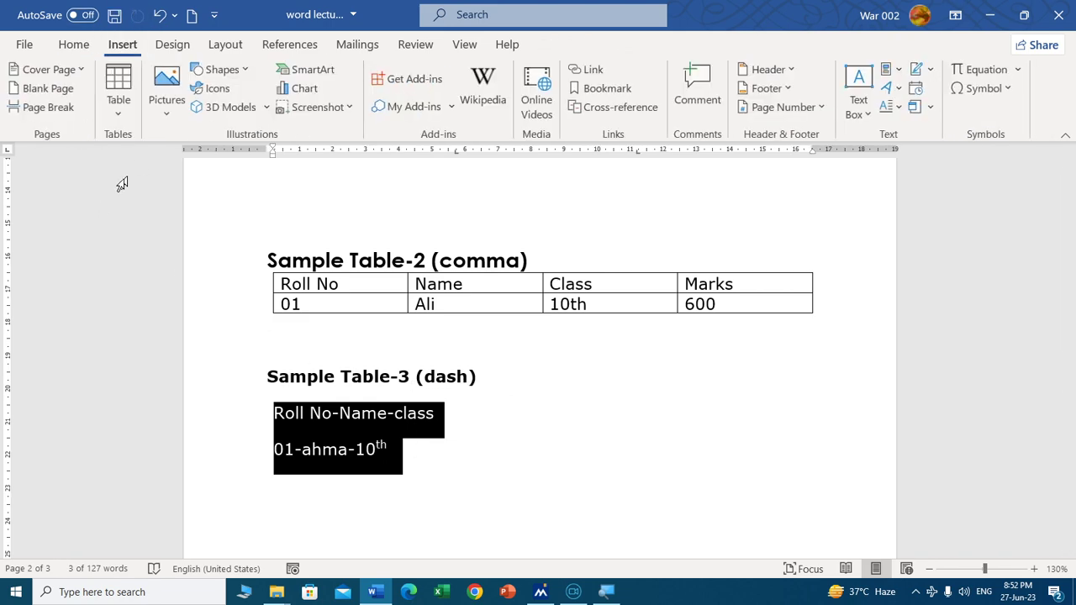
{"action": "left_click", "coordinate": [118, 108]}
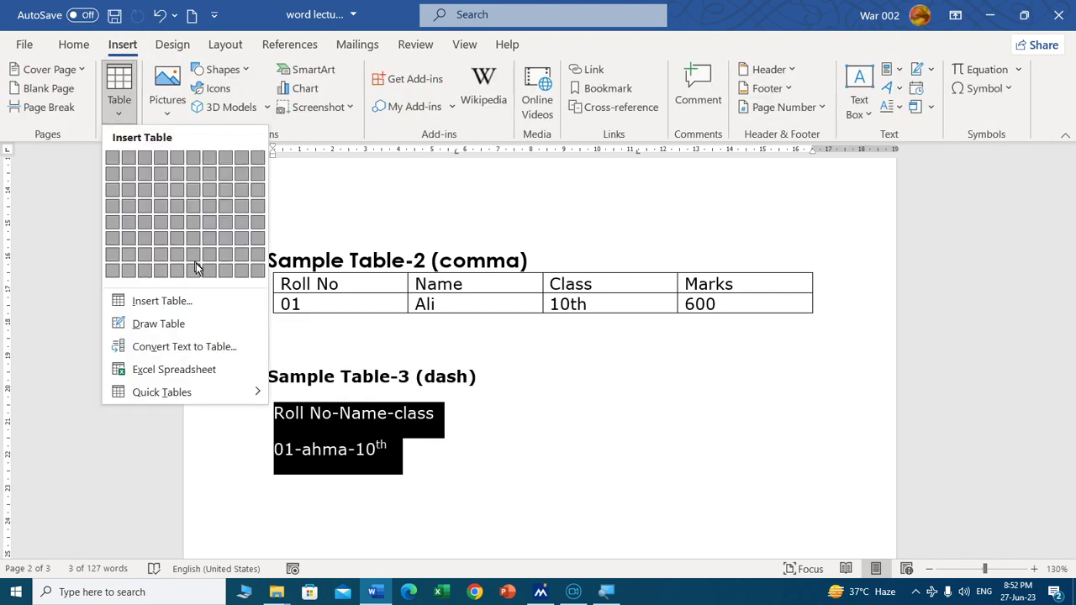
{"action": "left_click", "coordinate": [192, 347]}
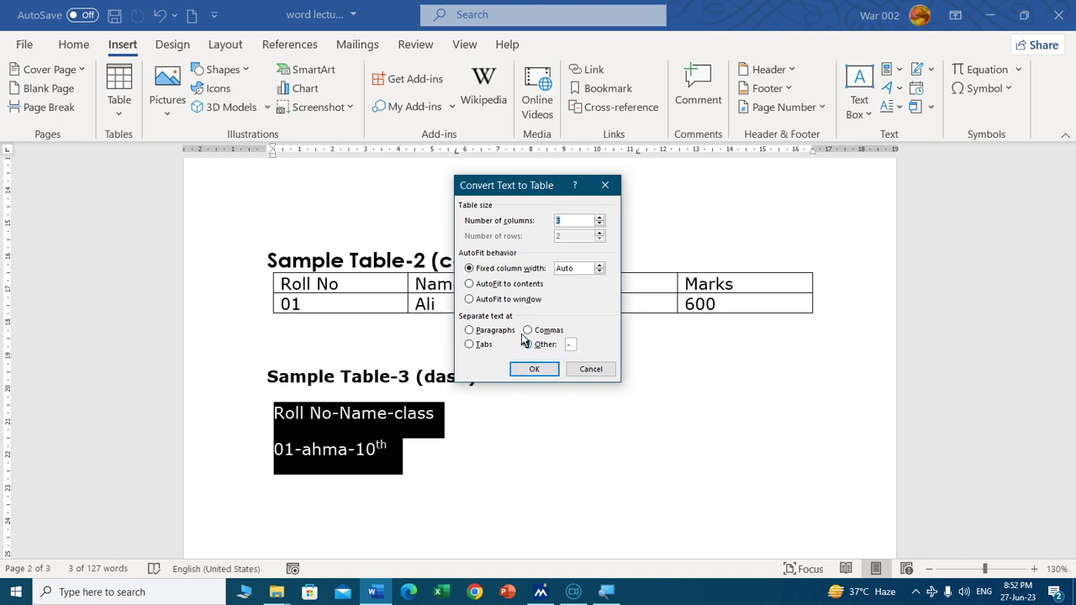
{"action": "left_click", "coordinate": [514, 286]}
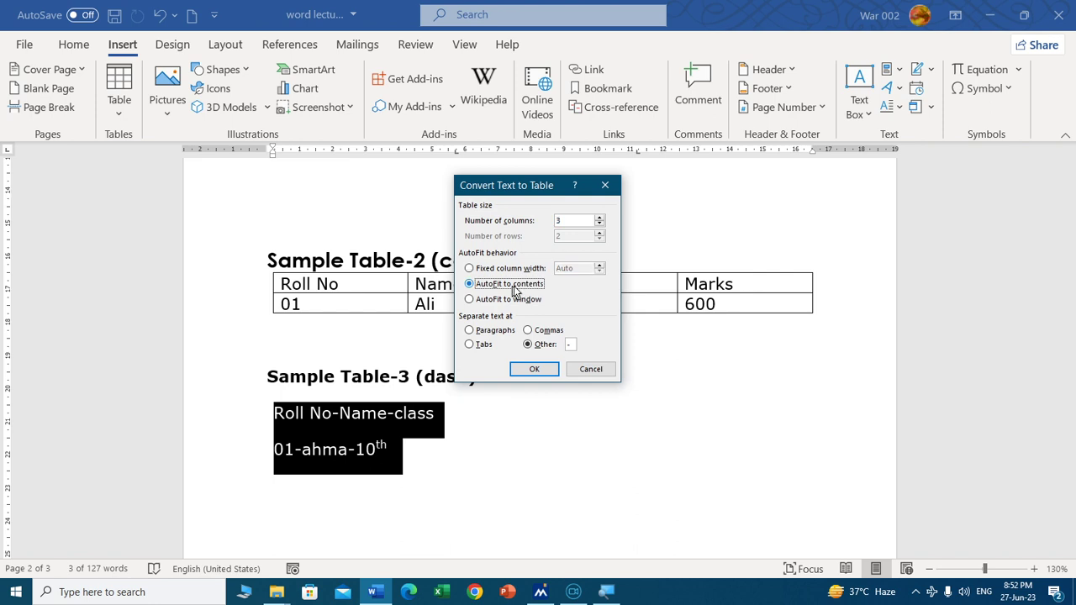
{"action": "left_click", "coordinate": [535, 372]}
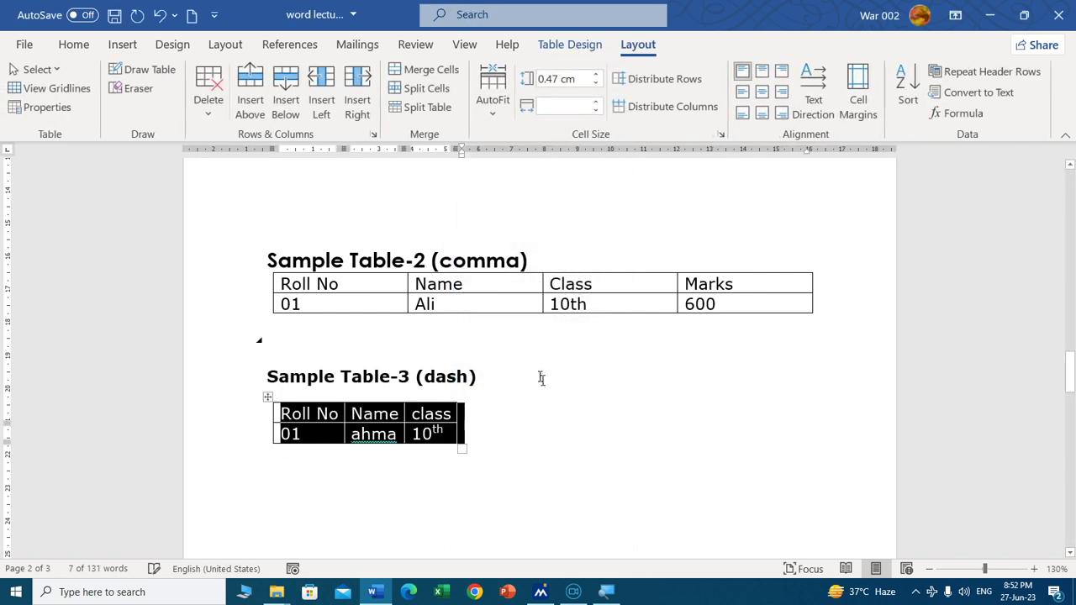
{"action": "left_click", "coordinate": [548, 432]}
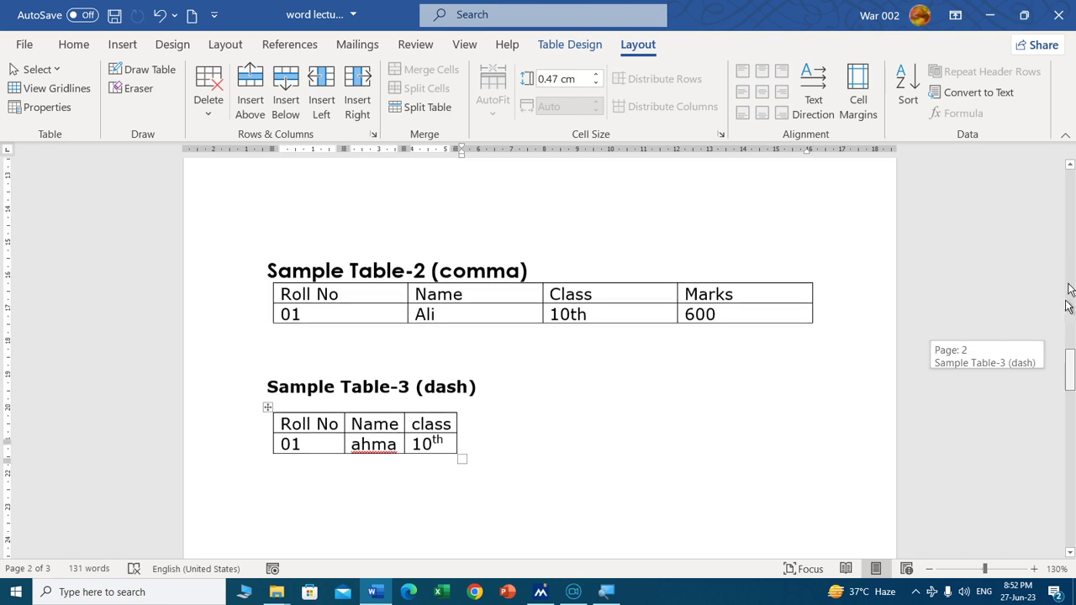
Step: Scroll down to page 3 and put the cursor in its empty top paragraph
{"action": "left_click_drag", "start_coordinate": [1070, 370], "coordinate": [1069, 210]}
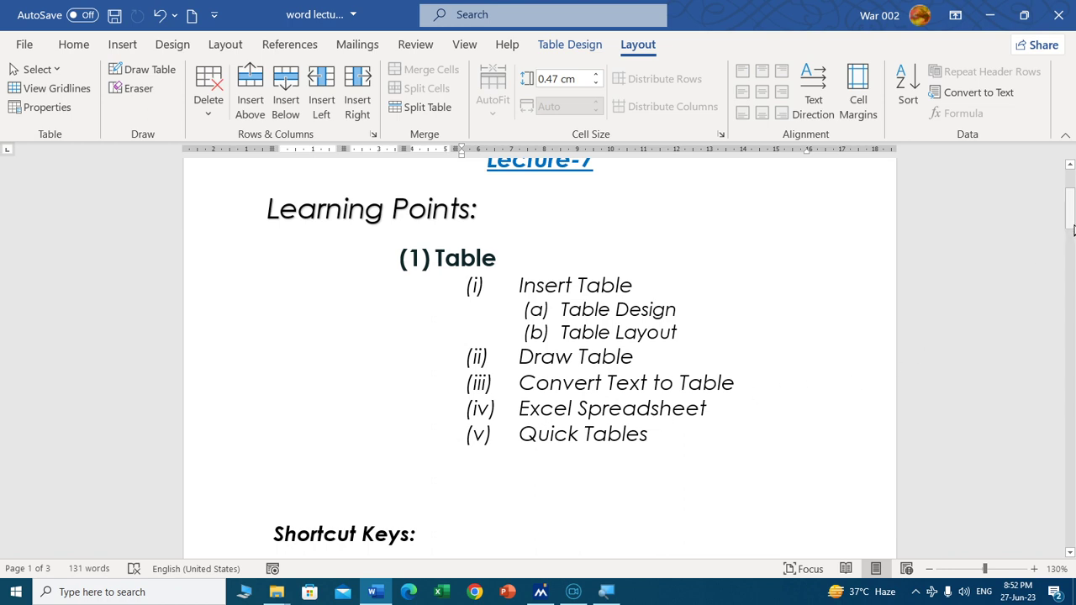
{"action": "left_click_drag", "start_coordinate": [1071, 220], "coordinate": [1067, 360]}
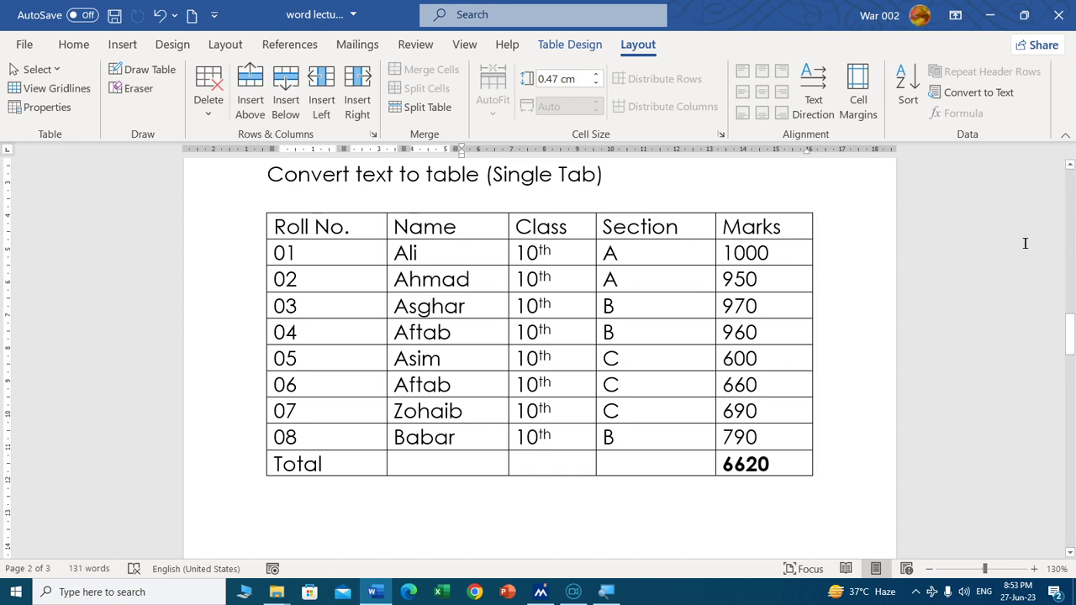
{"action": "left_click_drag", "start_coordinate": [1069, 345], "coordinate": [1066, 432]}
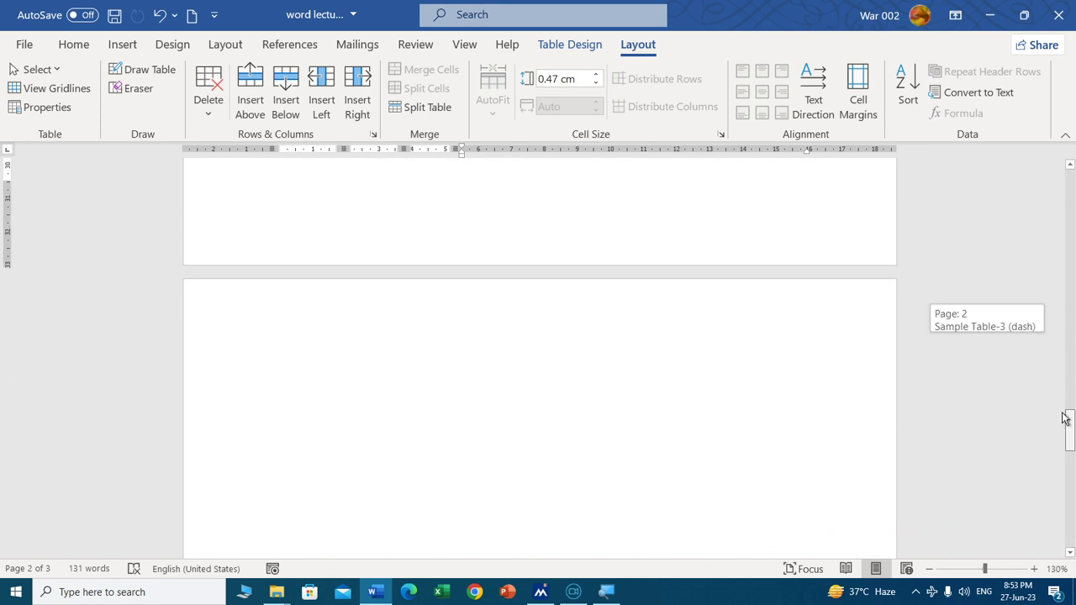
{"action": "left_click", "coordinate": [398, 234]}
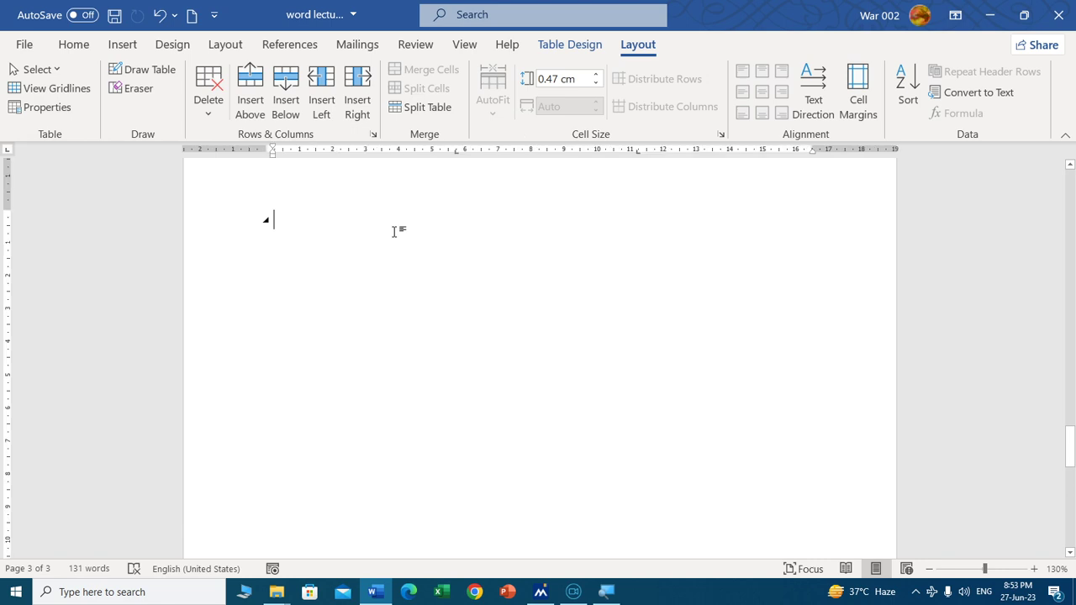
Step: Embed an Excel spreadsheet and enter headings Name, Roll No, Class and Marks
{"action": "left_click", "coordinate": [122, 45]}
{"action": "left_click", "coordinate": [119, 108]}
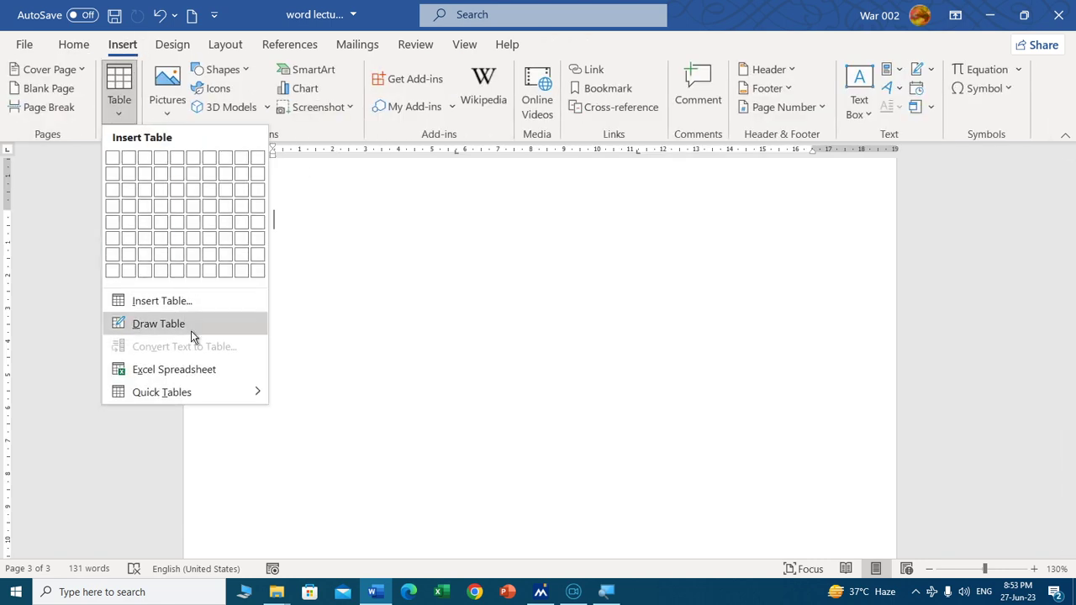
{"action": "left_click", "coordinate": [204, 370]}
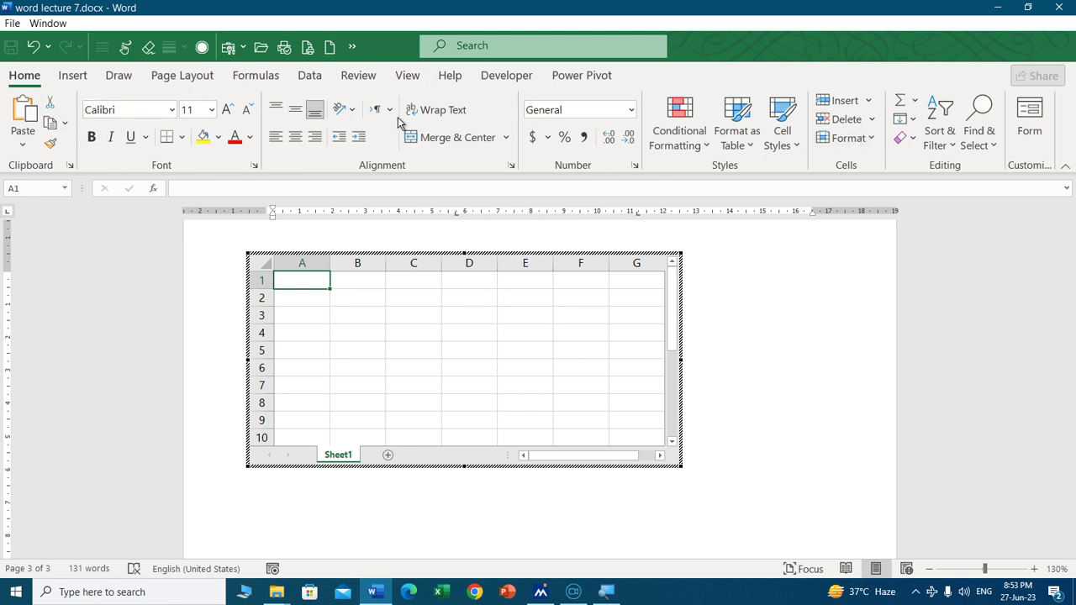
{"action": "type", "text": "Name"}
{"action": "key", "text": "Tab"}
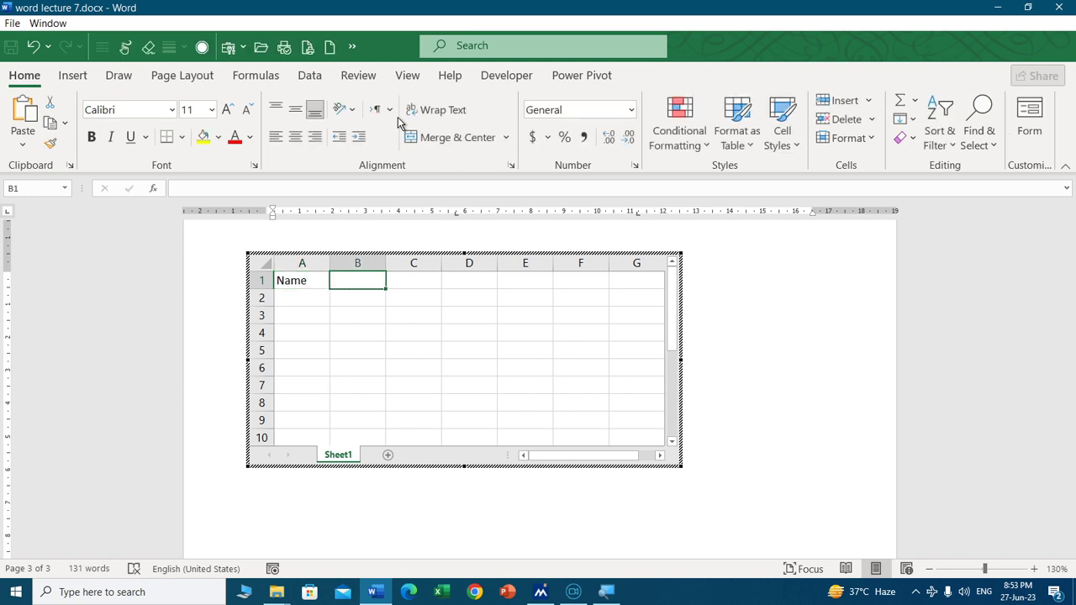
{"action": "type", "text": "Roll N"}
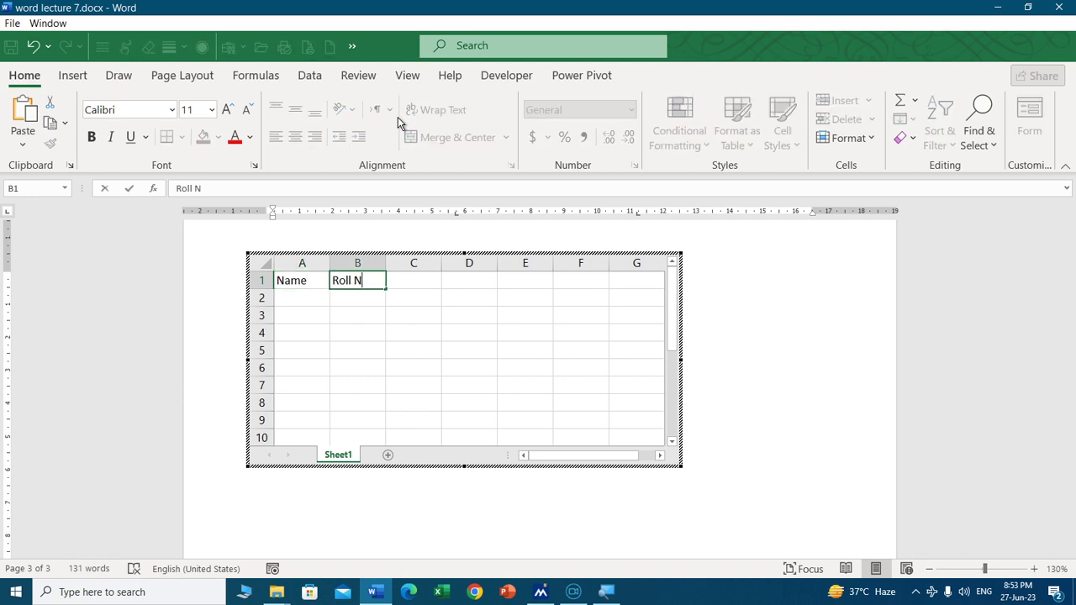
{"action": "type", "text": "o"}
{"action": "key", "text": "Tab"}
{"action": "type", "text": "Class"}
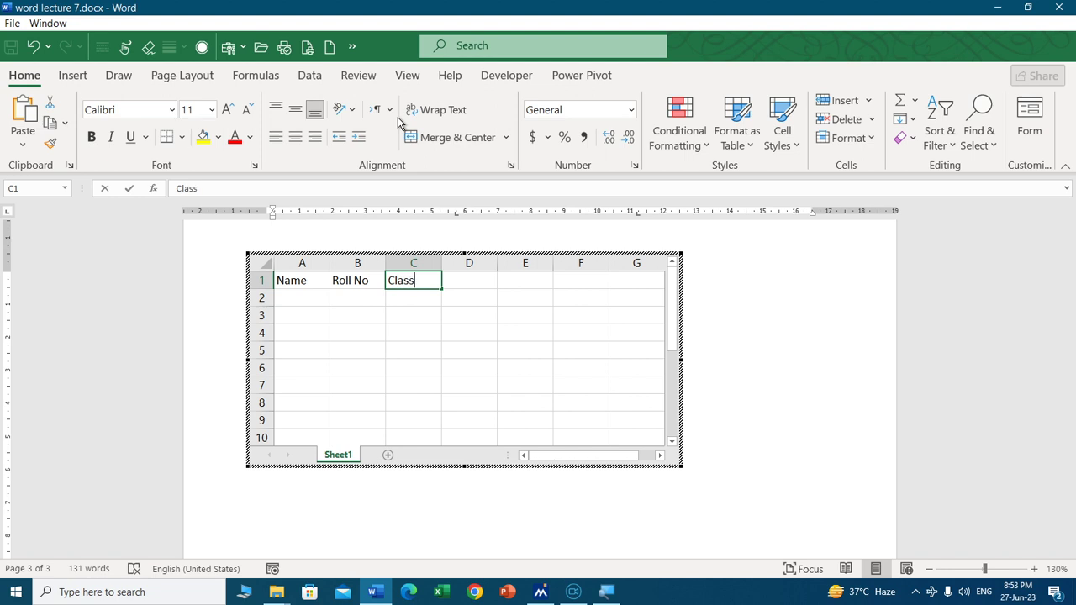
{"action": "key", "text": "Tab"}
{"action": "type", "text": "Marks"}
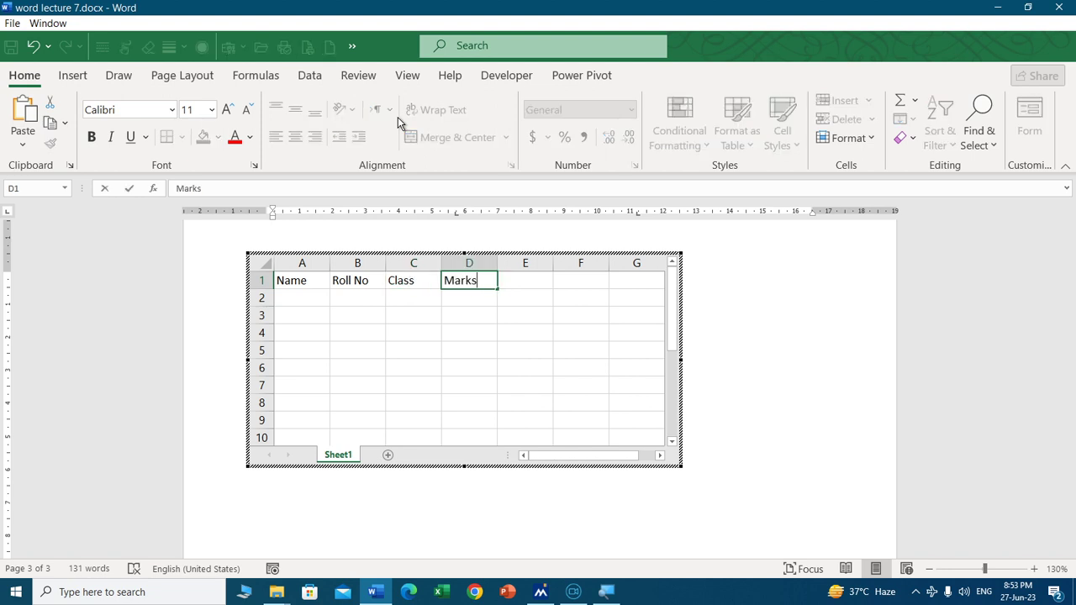
{"action": "key", "text": "Return"}
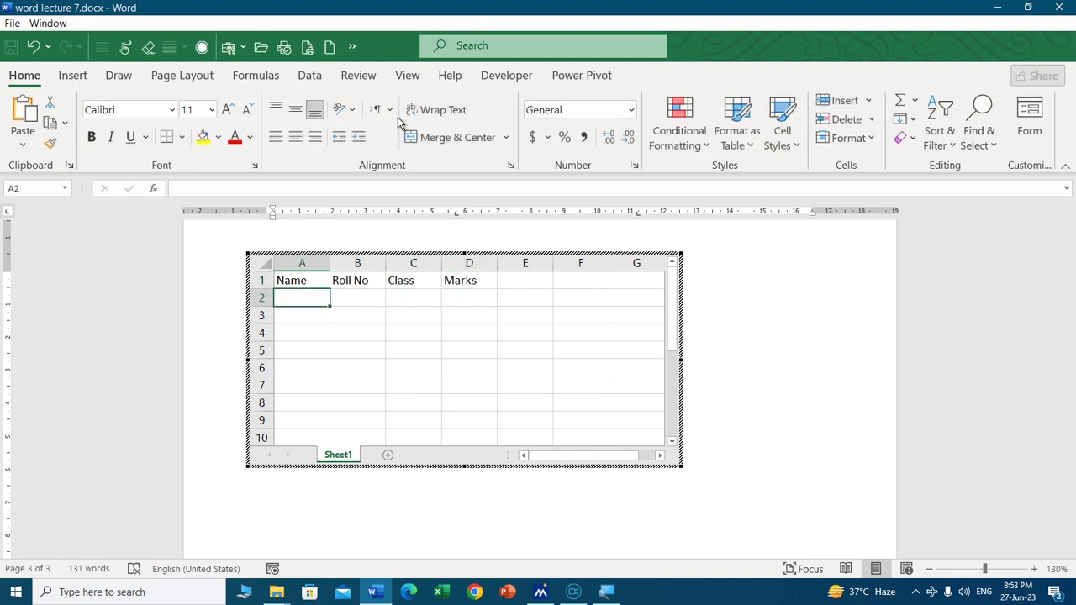
Step: Enter Ali's row: roll number 01, class 10, marks 650
{"action": "type", "text": "Ali"}
{"action": "key", "text": "Tab"}
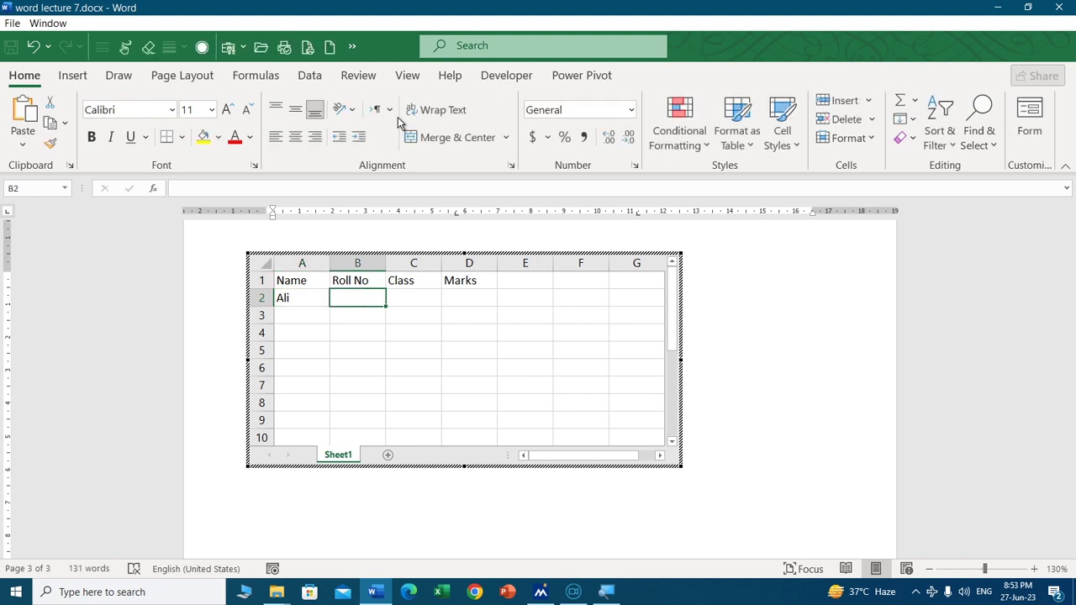
{"action": "type", "text": "01"}
{"action": "key", "text": "Tab"}
{"action": "key", "text": "Tab"}
{"action": "key", "text": "Left"}
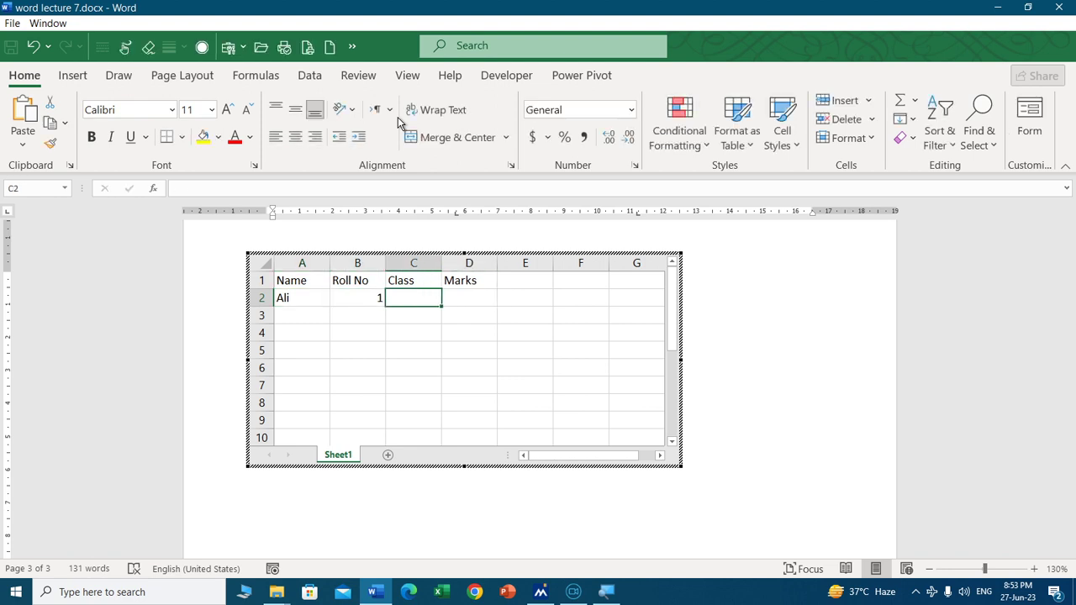
{"action": "type", "text": "10"}
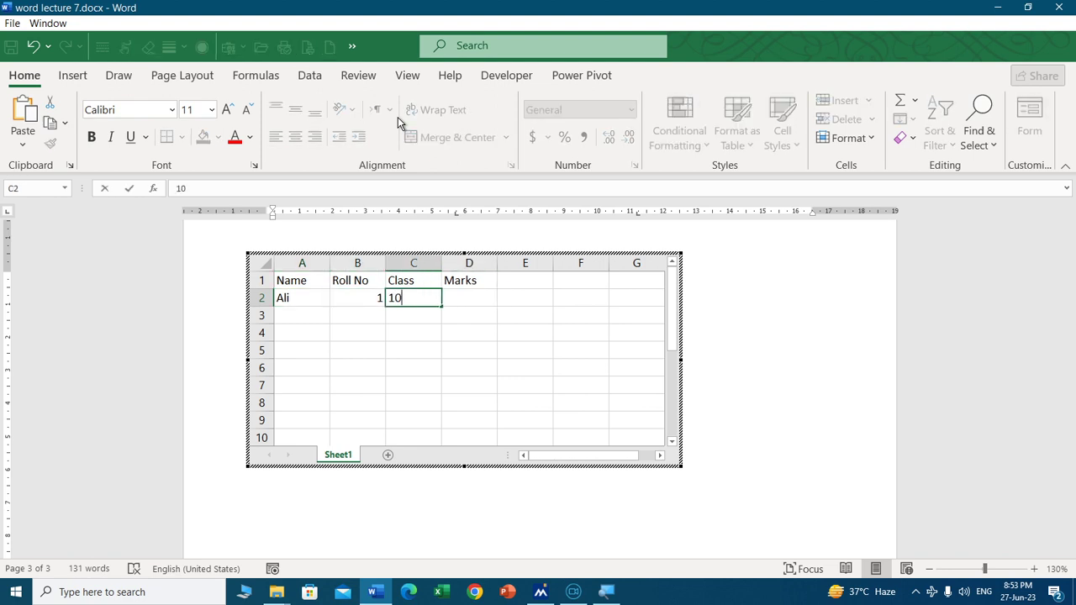
{"action": "key", "text": "Tab"}
{"action": "type", "text": "650"}
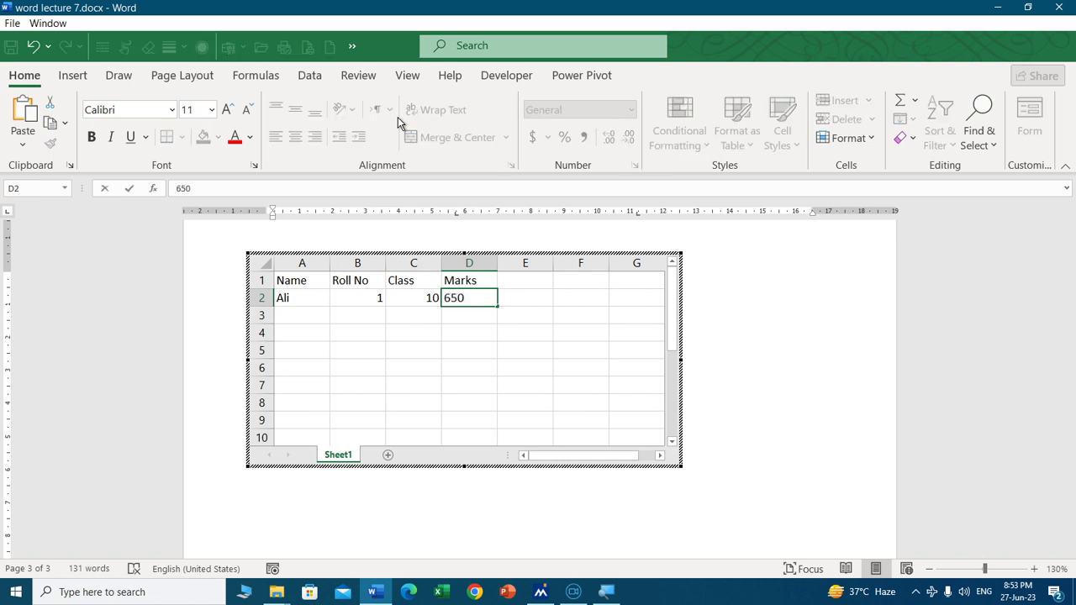
{"action": "key", "text": "Return"}
Step: Enter Hassan's row: roll number 2, class 10, marks 550
{"action": "key", "text": "Left"}
{"action": "key", "text": "Left"}
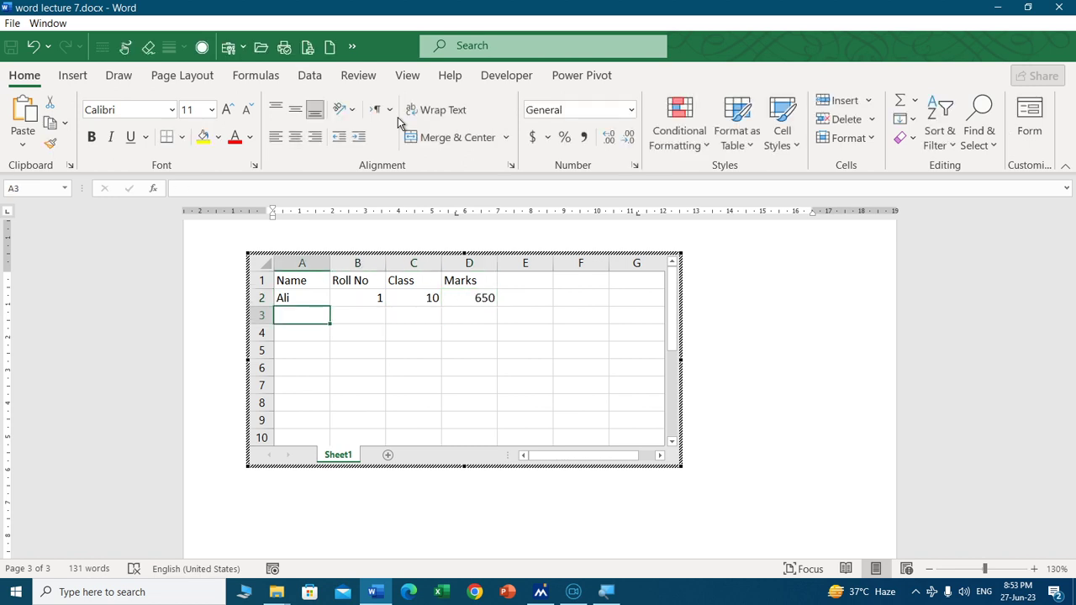
{"action": "type", "text": "Hassan"}
{"action": "key", "text": "Tab"}
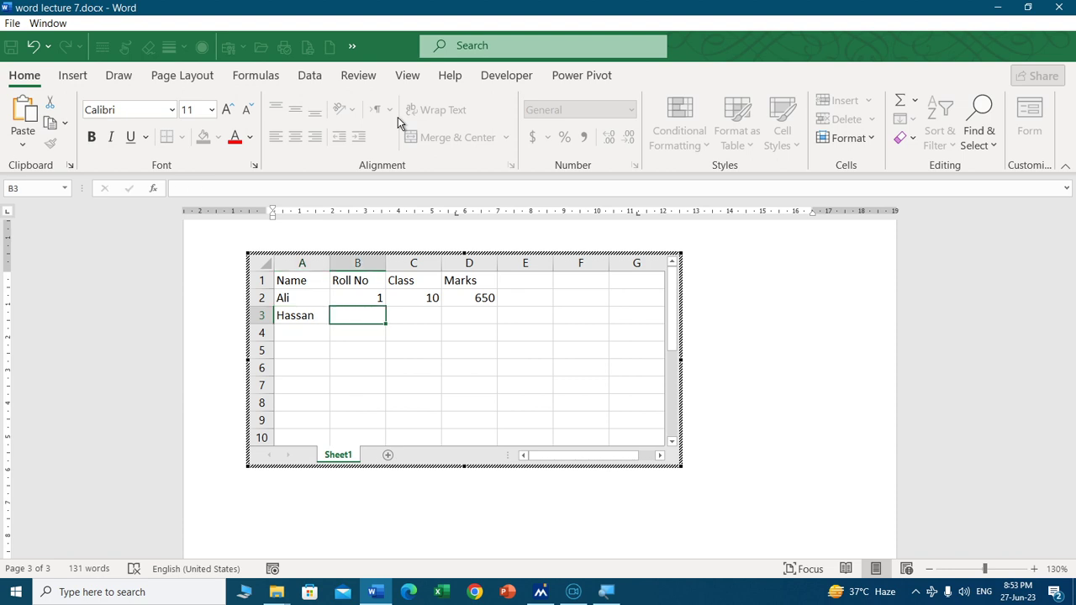
{"action": "type", "text": "2"}
{"action": "key", "text": "Tab"}
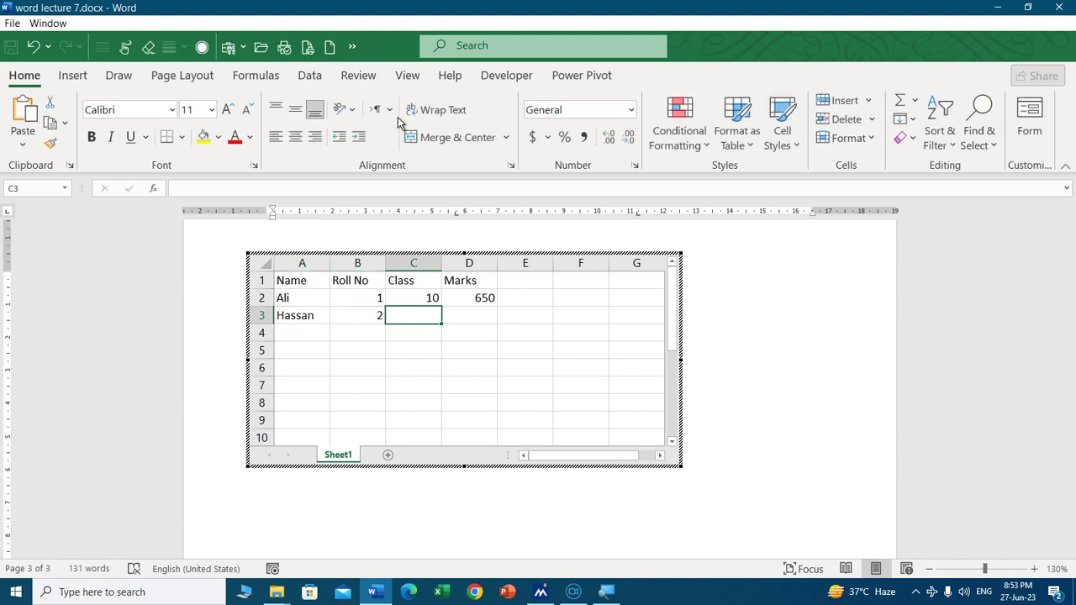
{"action": "type", "text": "10"}
{"action": "key", "text": "Tab"}
{"action": "type", "text": "5"}
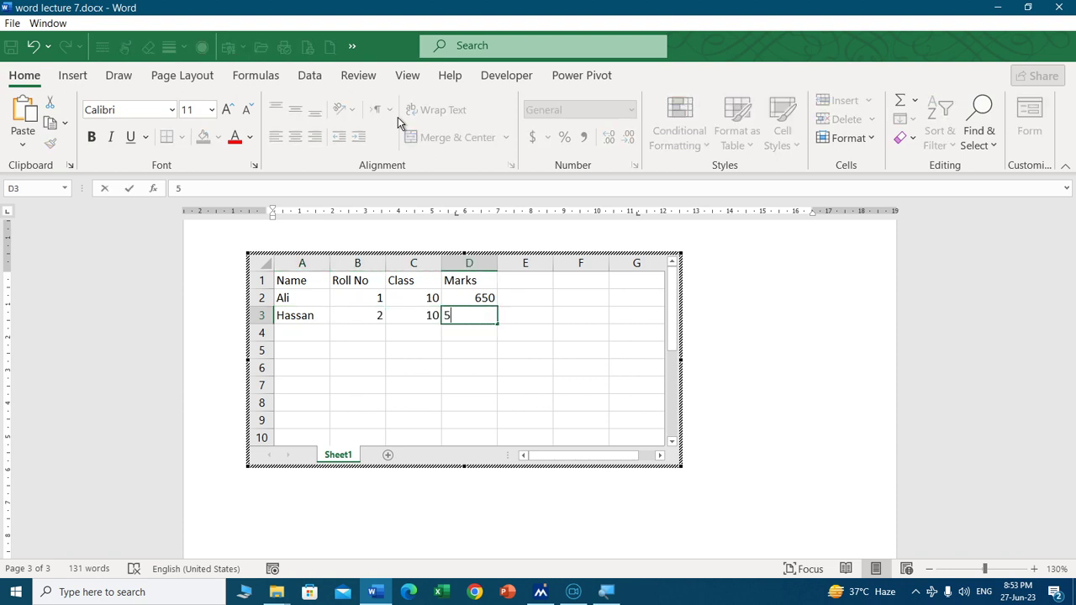
{"action": "type", "text": "50"}
{"action": "key", "text": "Return"}
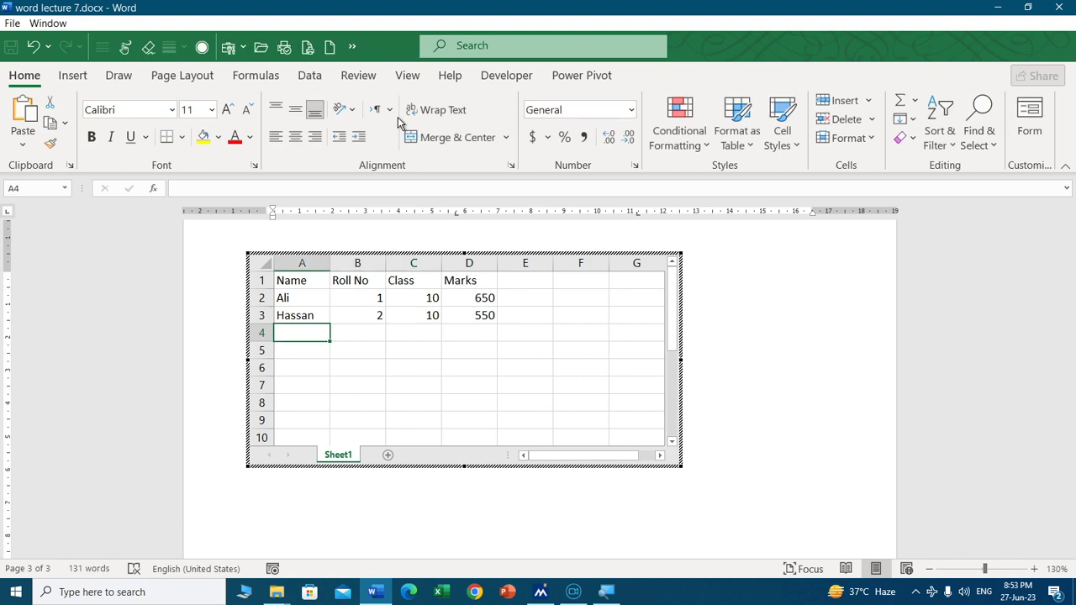
Step: Enter Ibraheem's row: roll number 3, class 10, marks 700
{"action": "type", "text": "Ibra"}
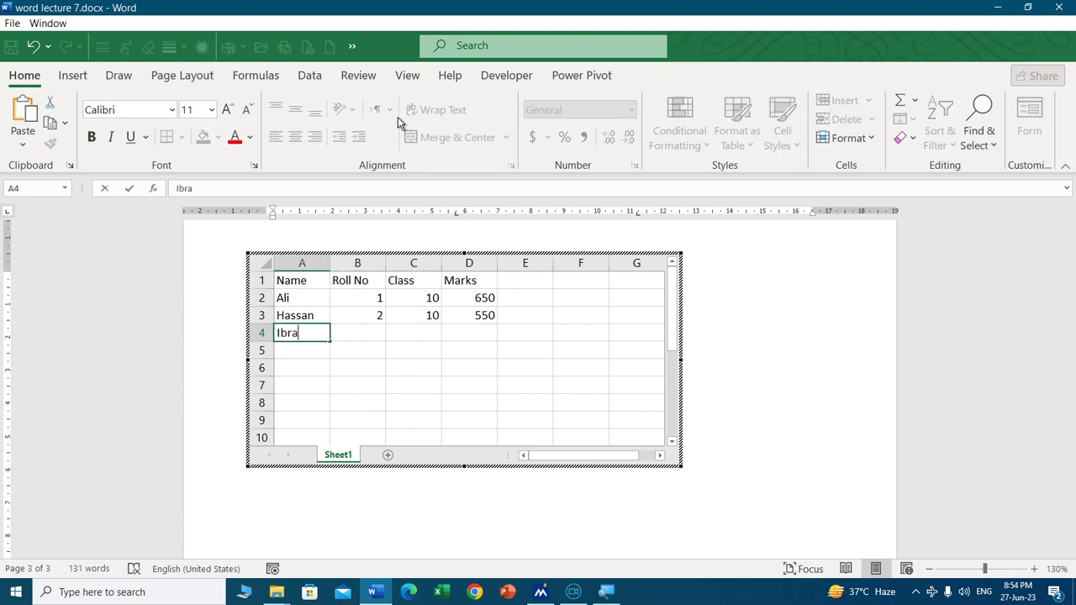
{"action": "type", "text": "heem"}
{"action": "key", "text": "Tab"}
{"action": "type", "text": "3"}
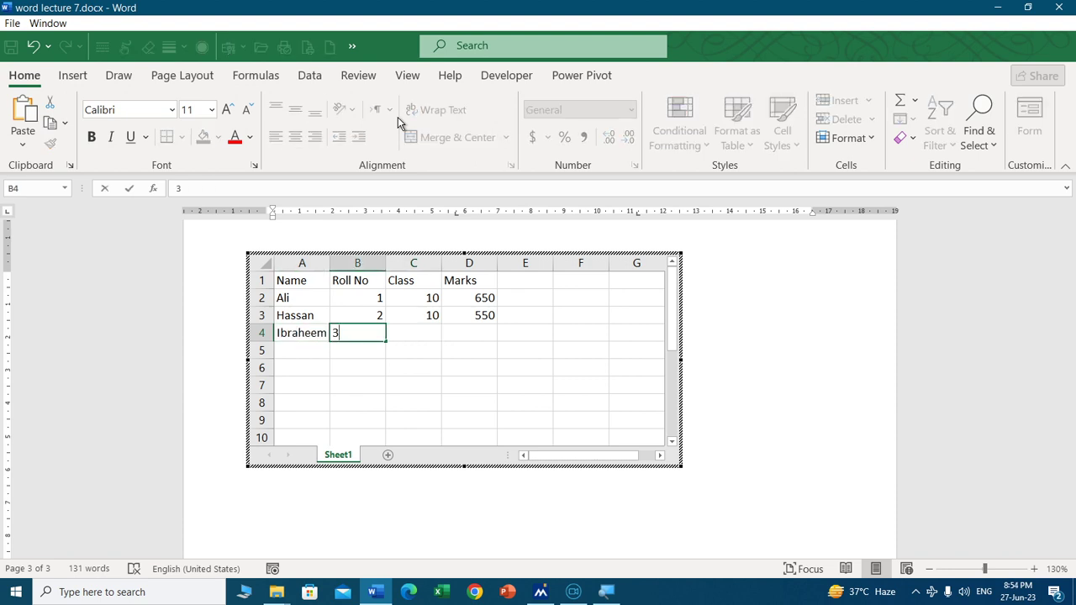
{"action": "key", "text": "Tab"}
{"action": "type", "text": "10"}
{"action": "key", "text": "Tab"}
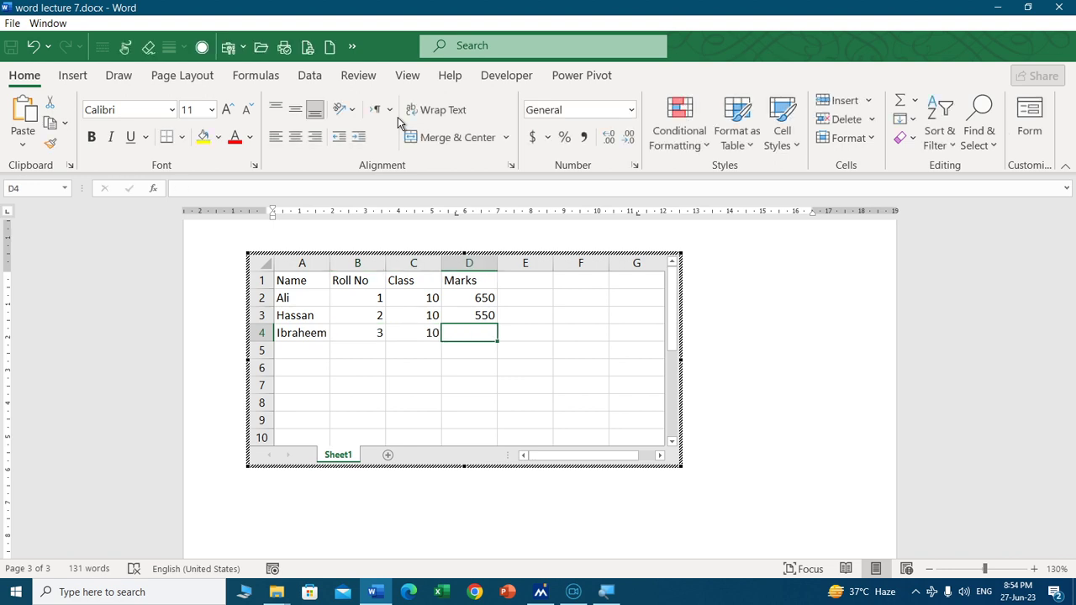
{"action": "type", "text": "700"}
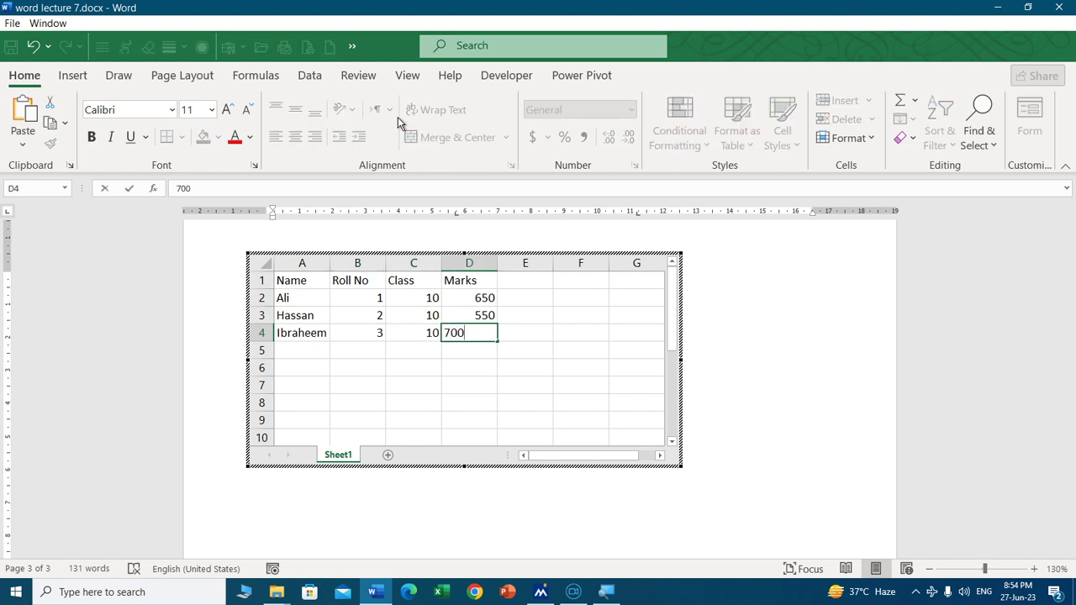
{"action": "key", "text": "Return"}
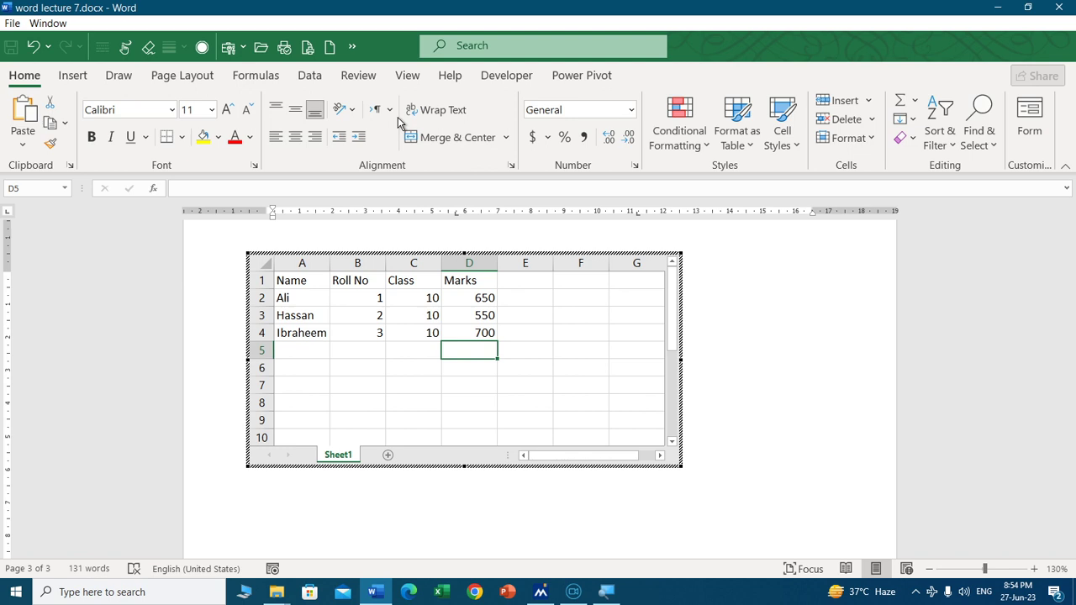
Step: AutoSum the marks in D5 to get 1900
{"action": "key", "text": "alt+equal"}
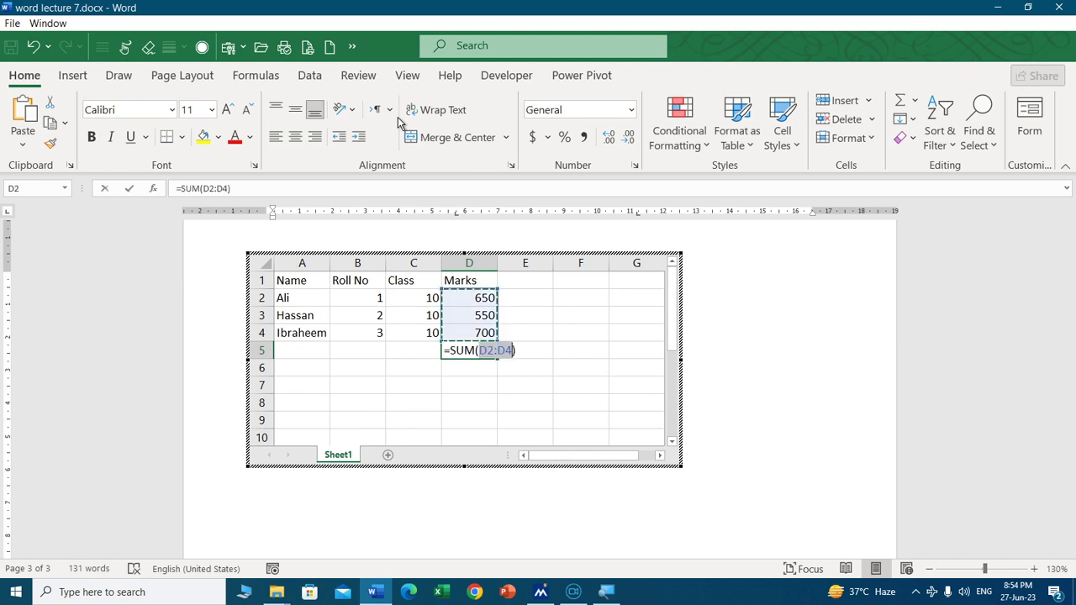
{"action": "key", "text": "Return"}
{"action": "key", "text": "Up"}
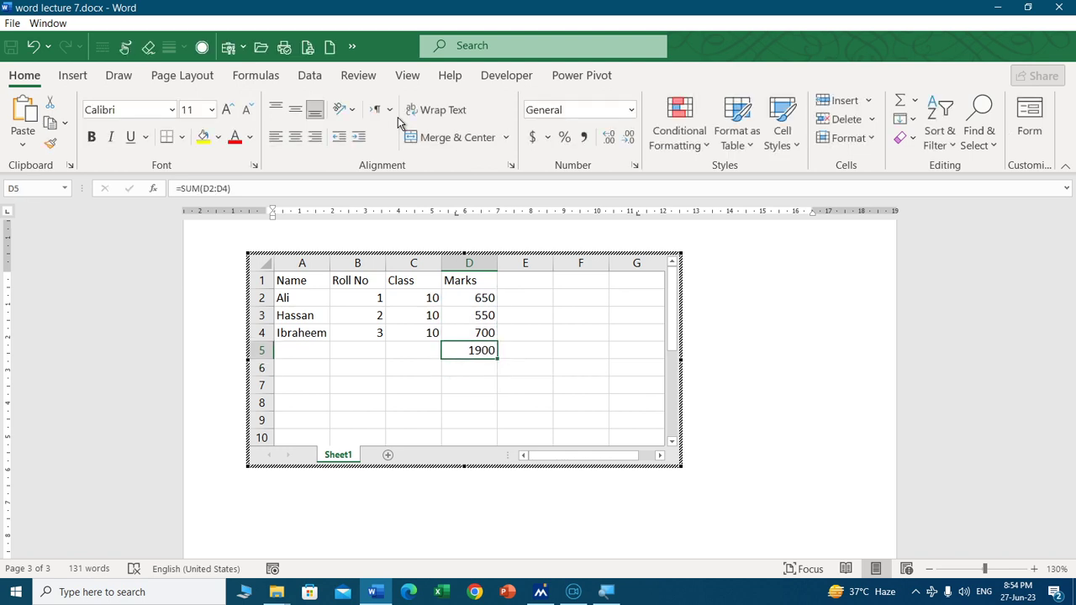
{"action": "key", "text": "Left"}
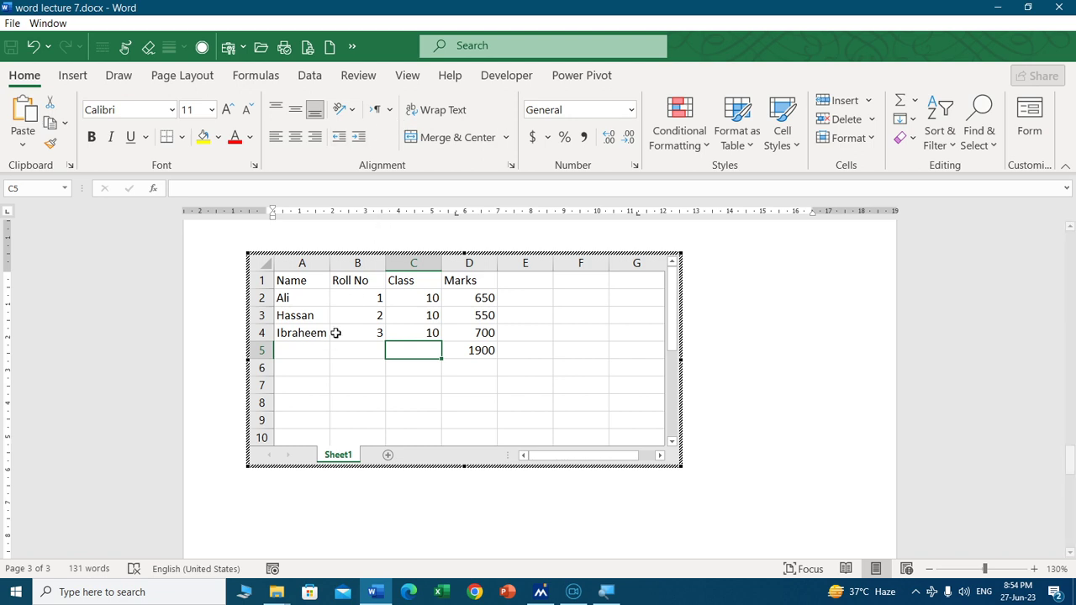
Step: Merge and centre A5:C5 with the label 'Total' and make the 1900 bold
{"action": "left_click_drag", "start_coordinate": [312, 351], "coordinate": [399, 348]}
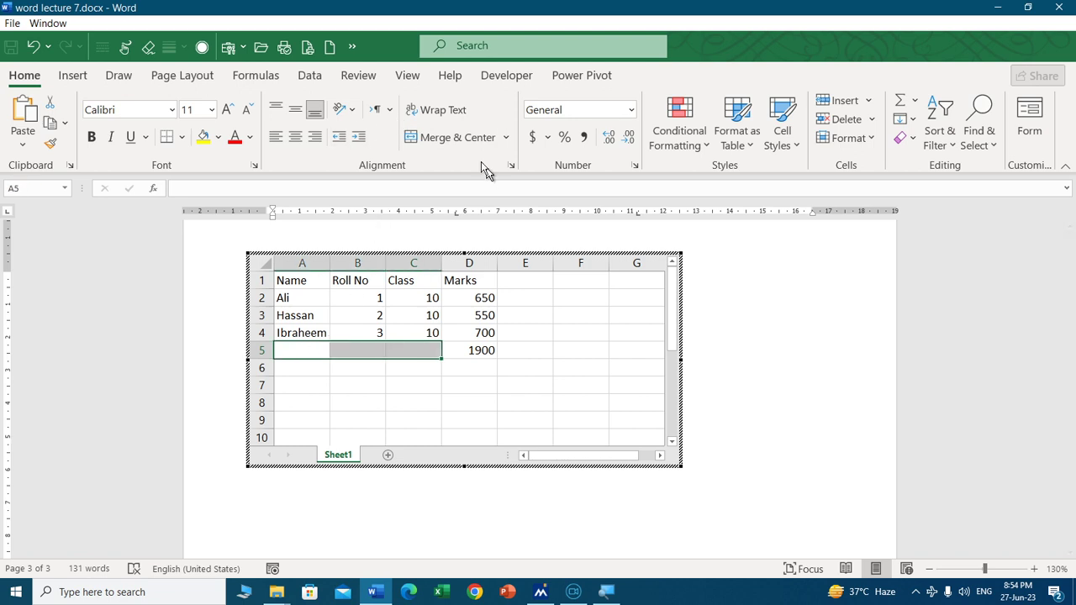
{"action": "left_click", "coordinate": [448, 139]}
{"action": "type", "text": "To"}
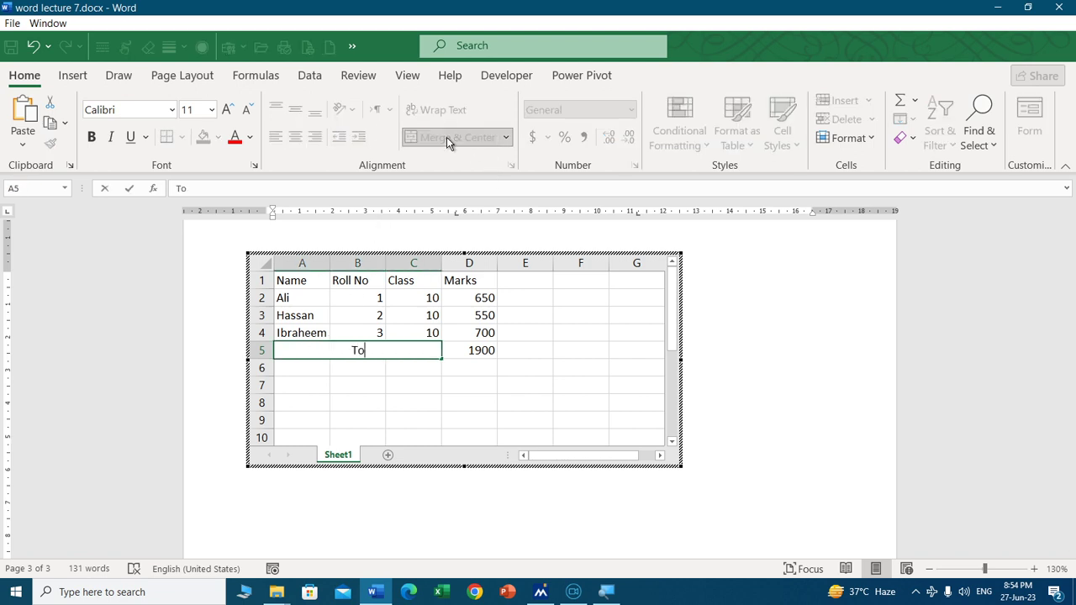
{"action": "type", "text": "tal"}
{"action": "left_click", "coordinate": [461, 353]}
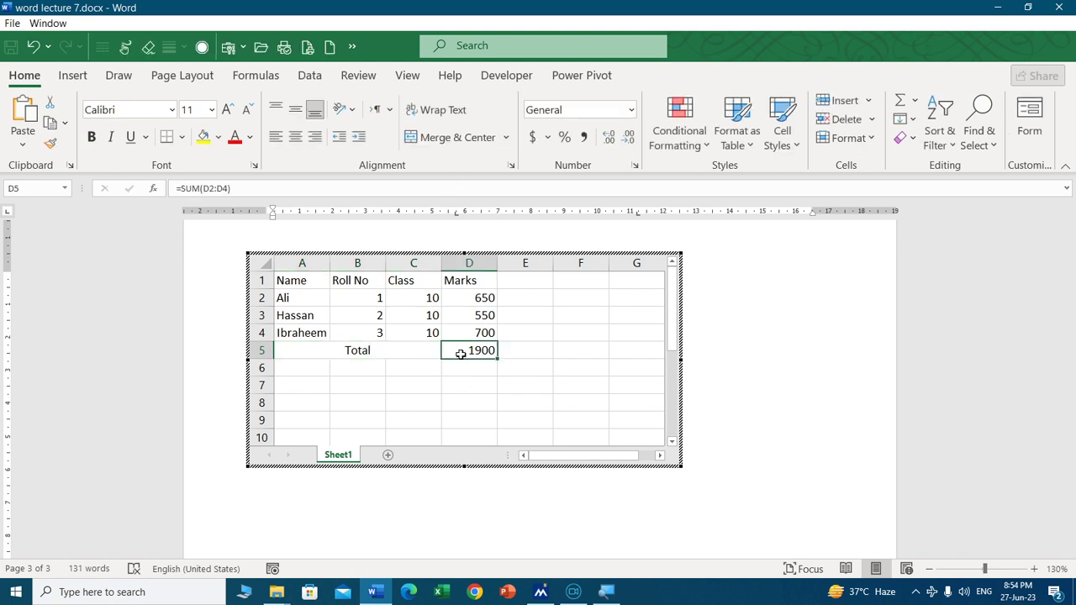
{"action": "left_click", "coordinate": [92, 138]}
{"action": "left_click_drag", "start_coordinate": [463, 465], "coordinate": [464, 454]}
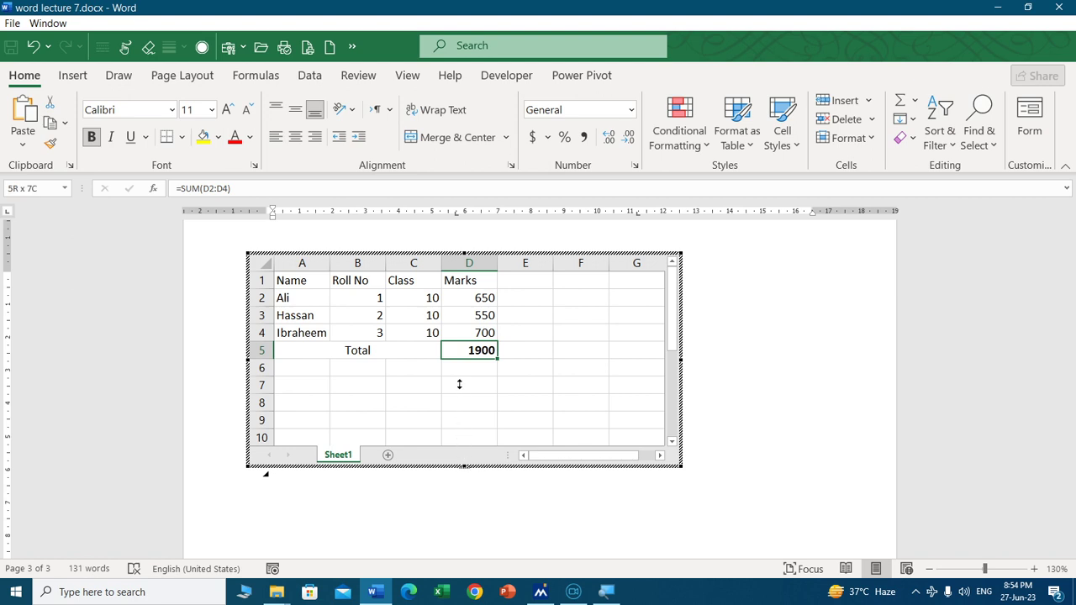
Step: Resize the embedded sheet to just A1:D5 and exit back to the document
{"action": "left_click_drag", "start_coordinate": [459, 384], "coordinate": [461, 379]}
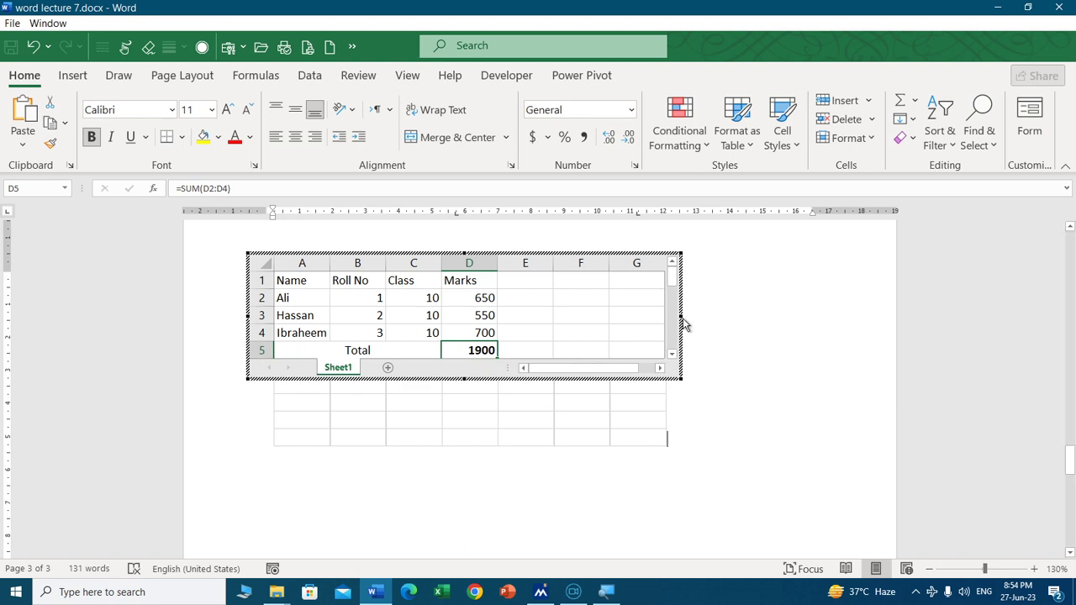
{"action": "mouse_move", "coordinate": [681, 318]}
{"action": "left_mouse_down"}
{"action": "mouse_move", "coordinate": [492, 320]}
{"action": "mouse_move", "coordinate": [516, 321]}
{"action": "left_mouse_up"}
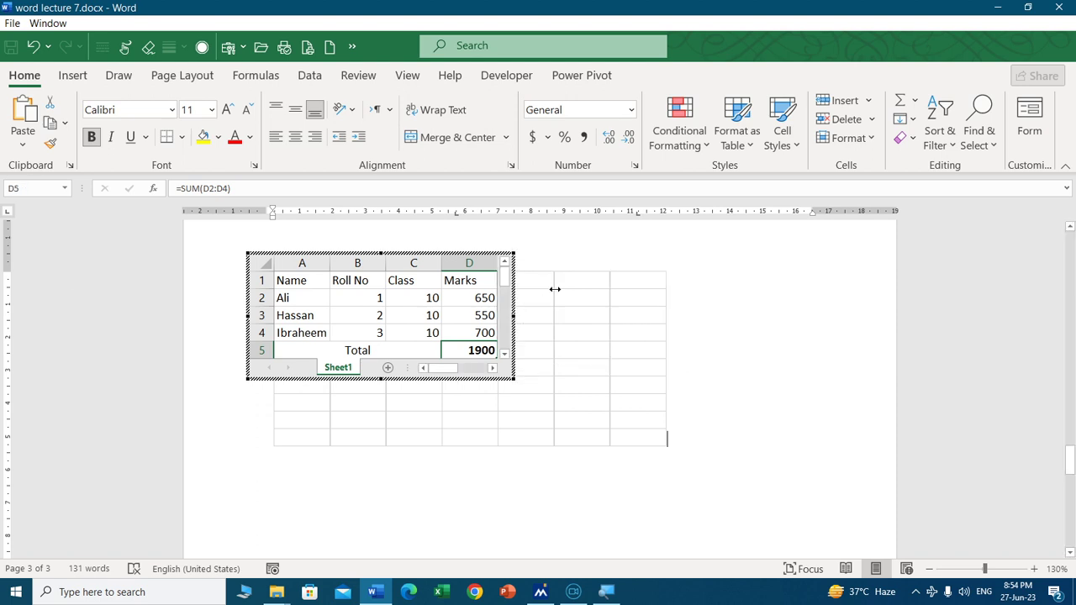
{"action": "left_click", "coordinate": [736, 267]}
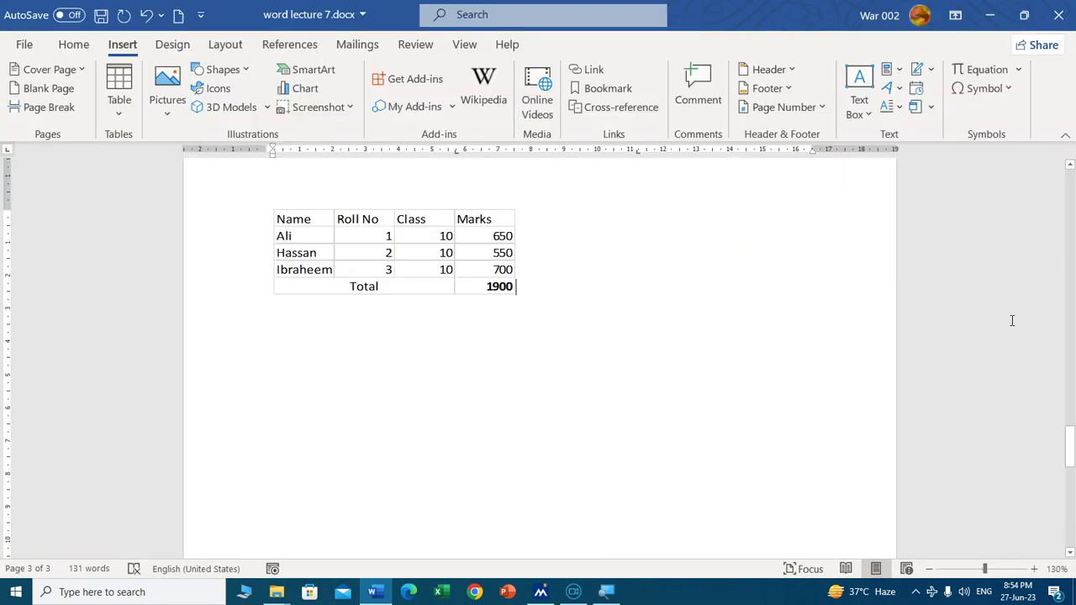
Step: Reopen the marks sheet for editing briefly, then return to the page
{"action": "left_click_drag", "start_coordinate": [1069, 433], "coordinate": [1058, 267]}
{"action": "left_click_drag", "start_coordinate": [1059, 261], "coordinate": [1067, 403]}
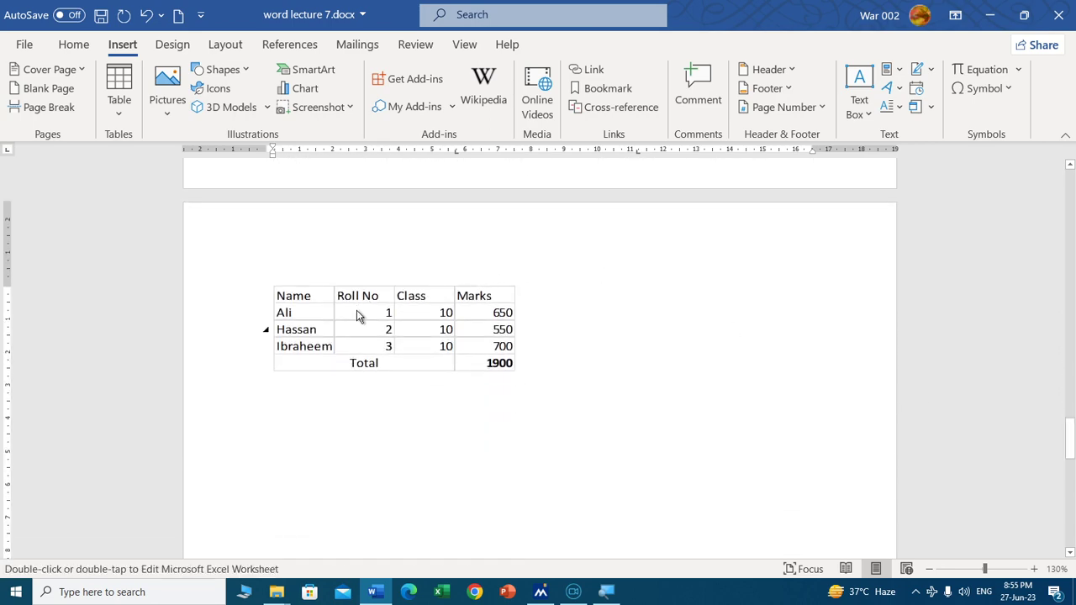
{"action": "double_click", "coordinate": [357, 313]}
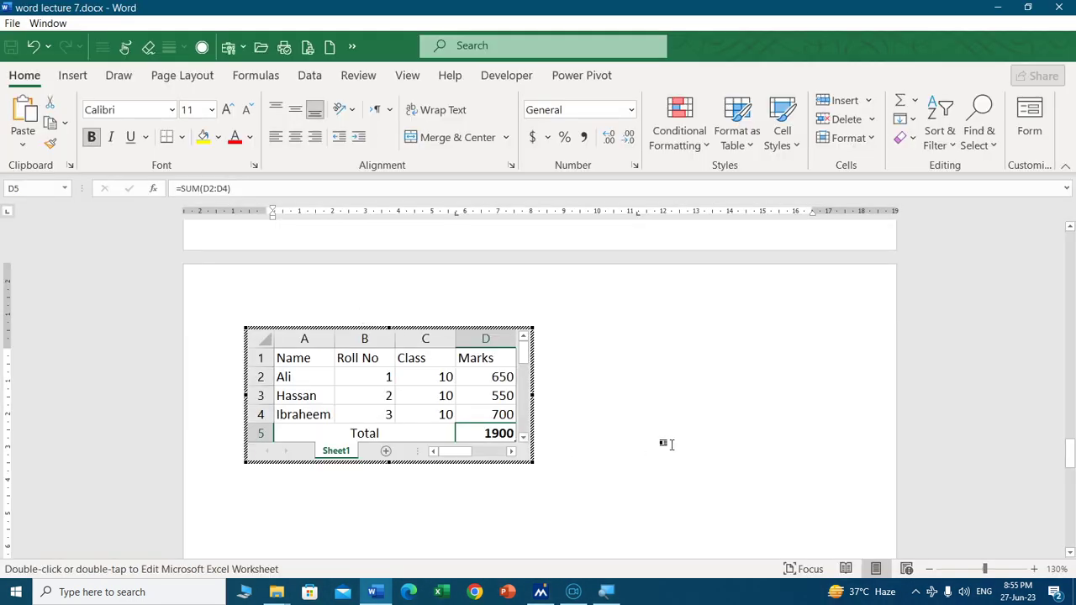
{"action": "left_click", "coordinate": [656, 368]}
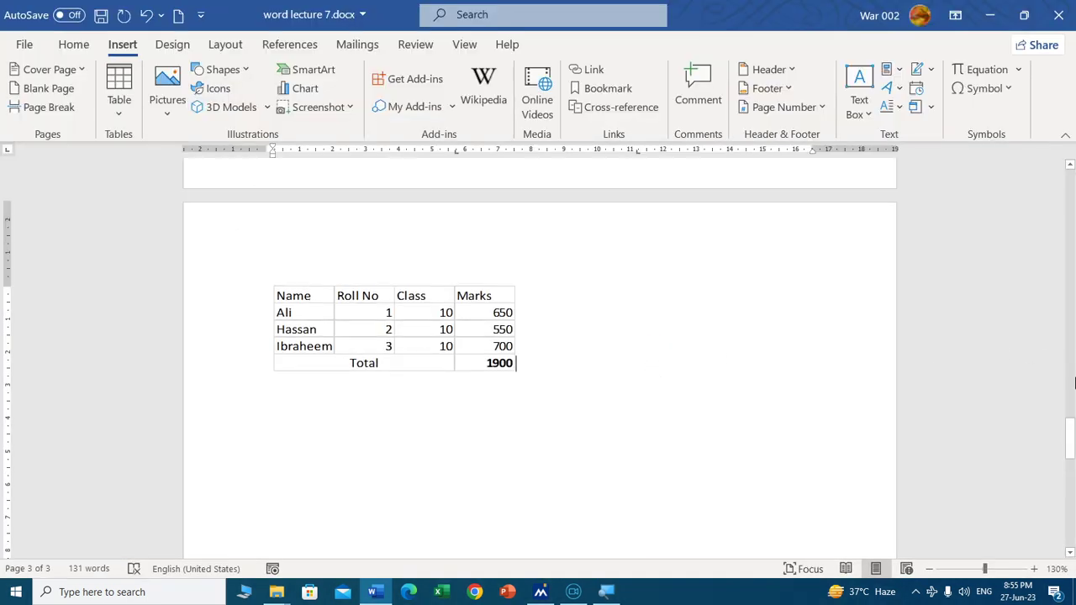
{"action": "left_click_drag", "start_coordinate": [1069, 435], "coordinate": [1056, 214]}
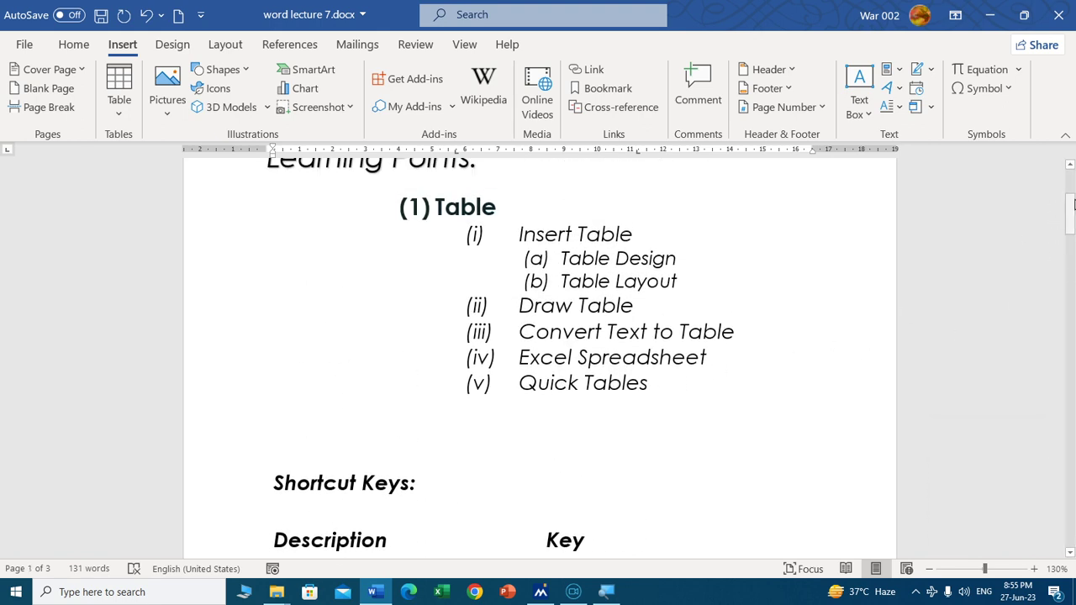
{"action": "left_click_drag", "start_coordinate": [1070, 212], "coordinate": [1069, 392]}
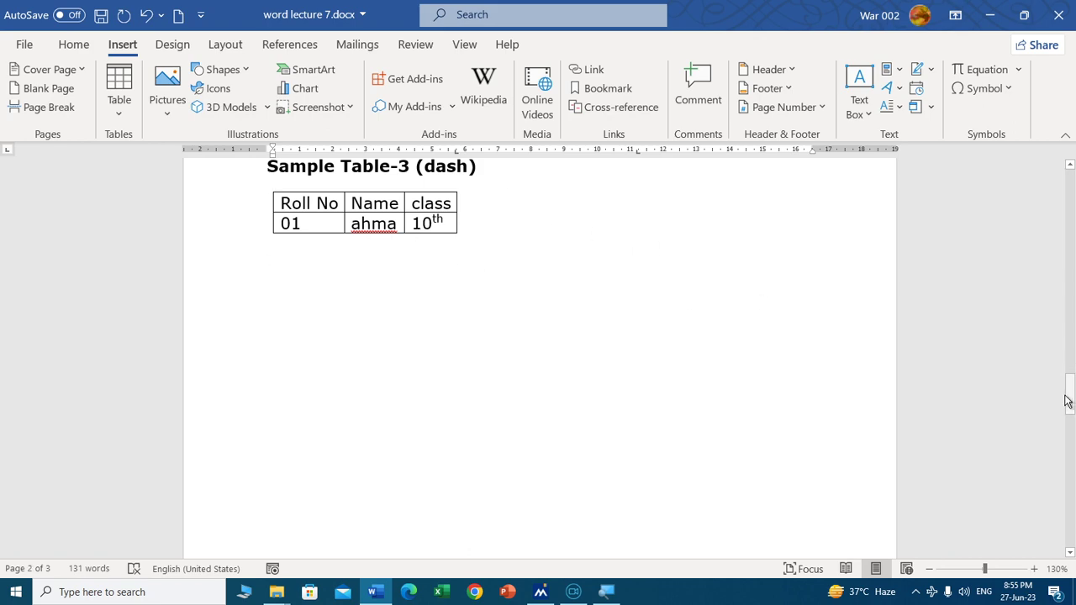
{"action": "left_click_drag", "start_coordinate": [1072, 400], "coordinate": [1071, 337]}
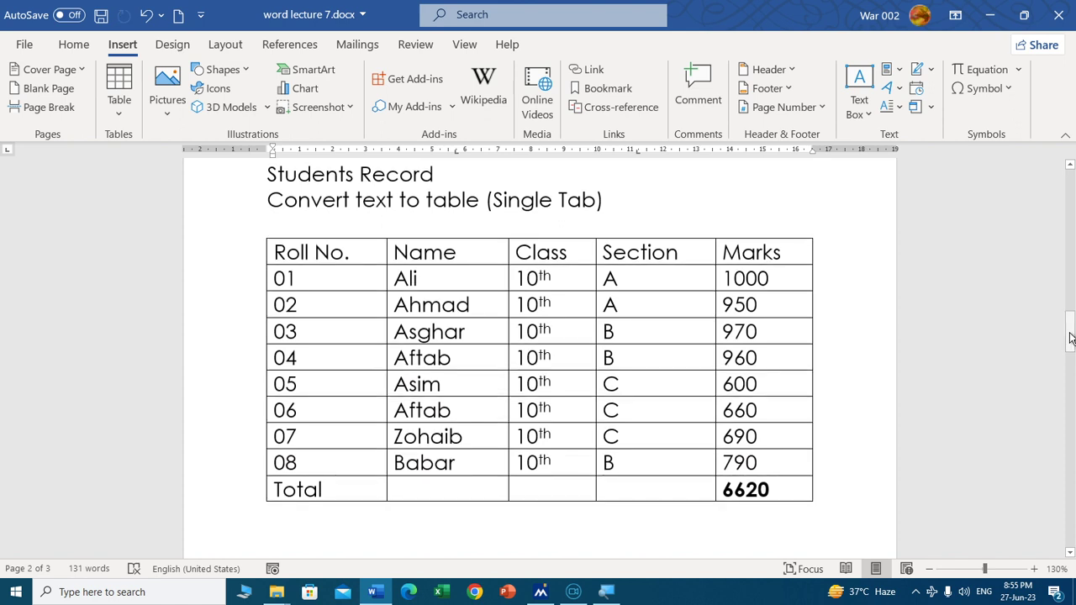
{"action": "left_click_drag", "start_coordinate": [1071, 337], "coordinate": [1071, 428]}
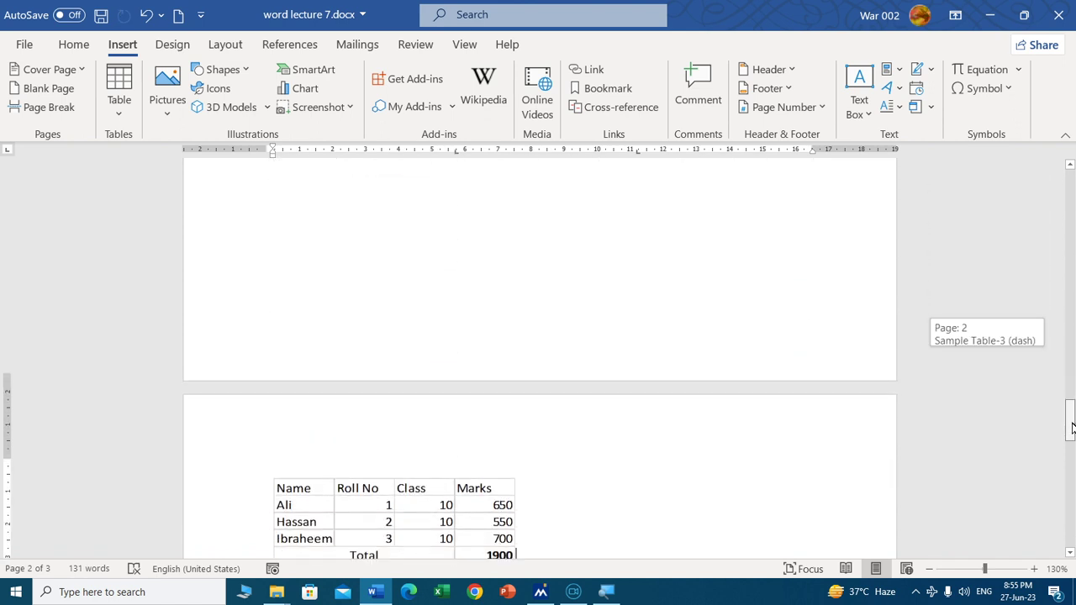
{"action": "left_click_drag", "start_coordinate": [1071, 429], "coordinate": [1071, 454]}
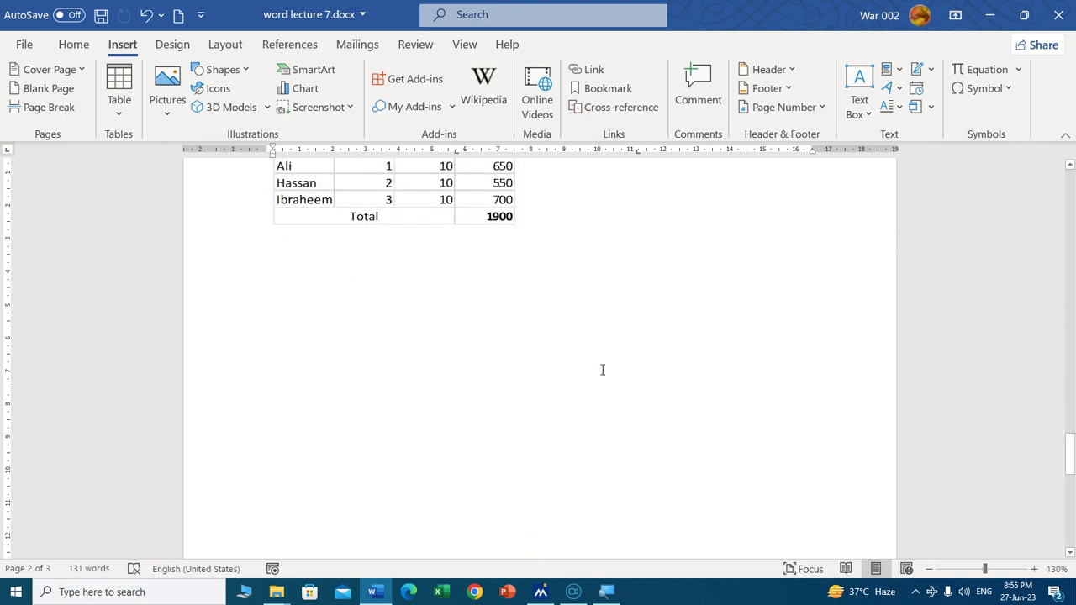
Step: Insert the Matrix quick table of Point A–E distances on the line below the marks sheet
{"action": "left_click", "coordinate": [418, 320]}
{"action": "left_click", "coordinate": [120, 113]}
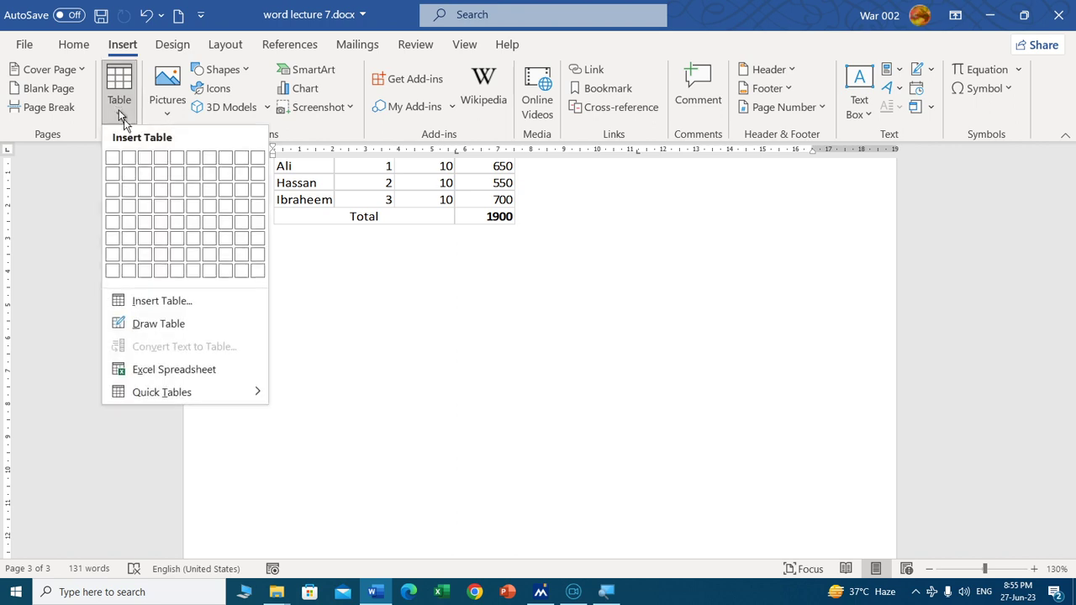
{"action": "left_click", "coordinate": [155, 393]}
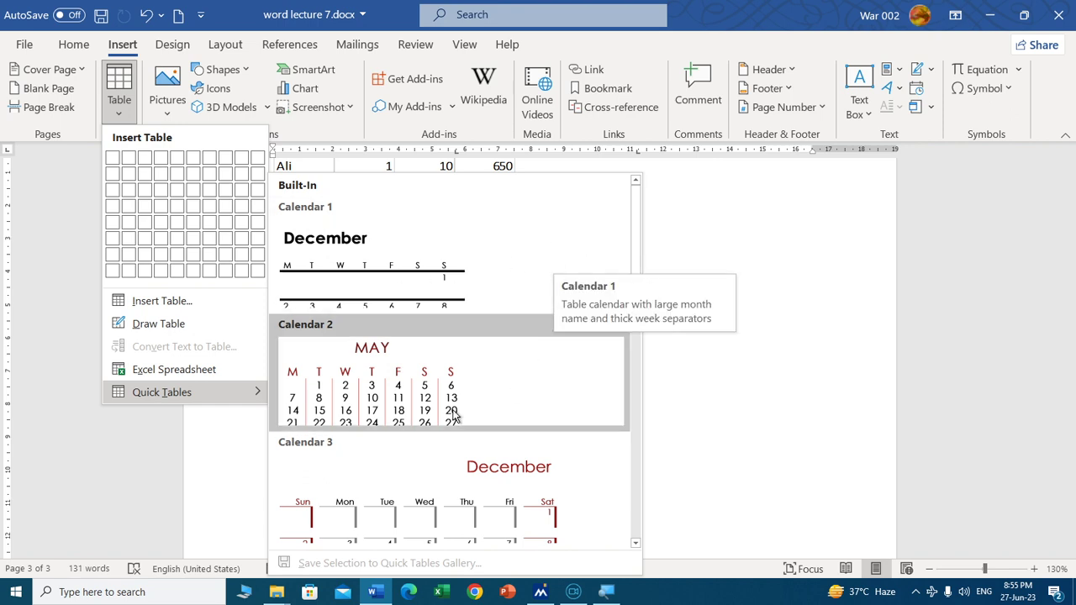
{"action": "left_click_drag", "start_coordinate": [636, 233], "coordinate": [637, 289]}
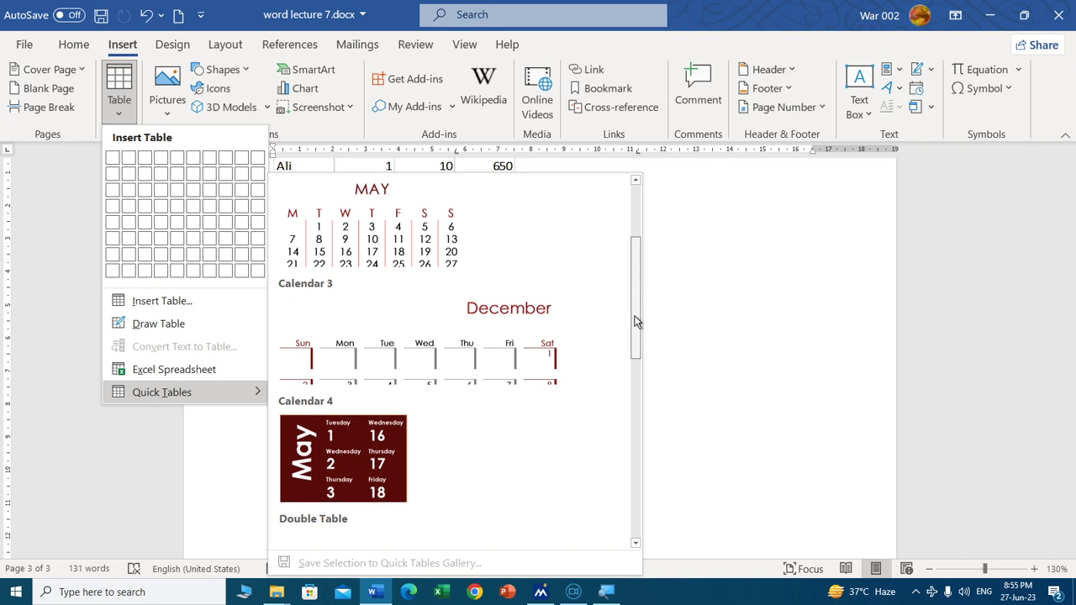
{"action": "scroll", "coordinate": [634, 324], "scroll_direction": "down", "scroll_amount": 5}
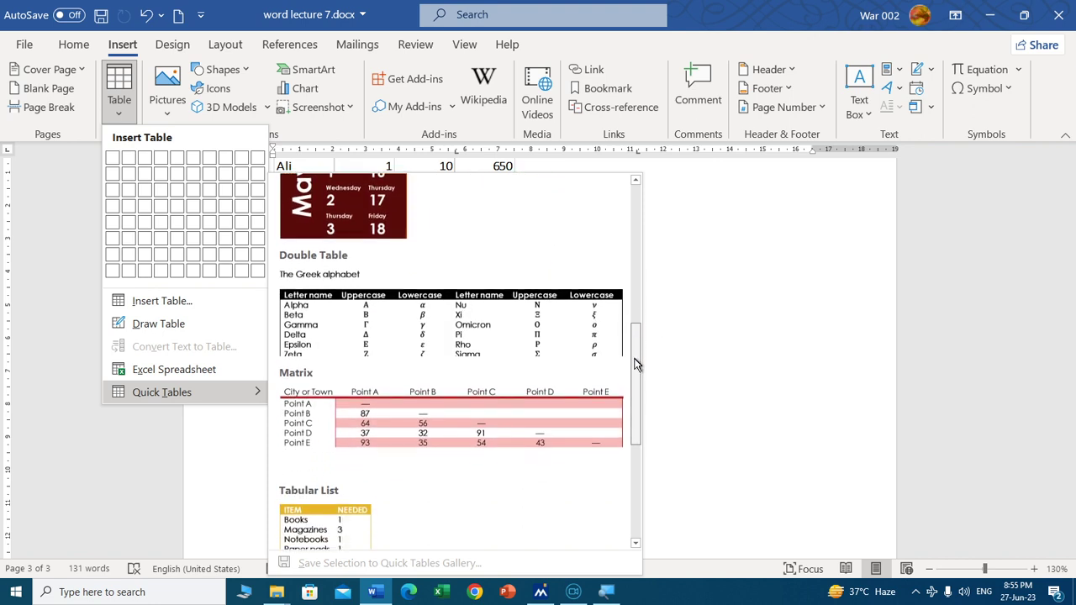
{"action": "left_click_drag", "start_coordinate": [634, 344], "coordinate": [636, 378]}
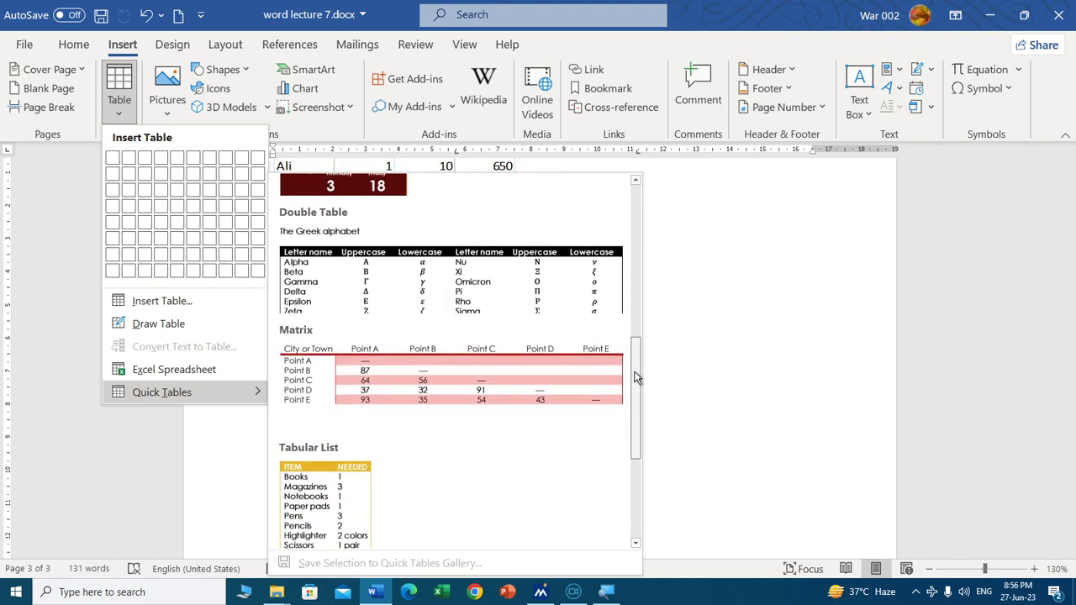
{"action": "left_click", "coordinate": [457, 401]}
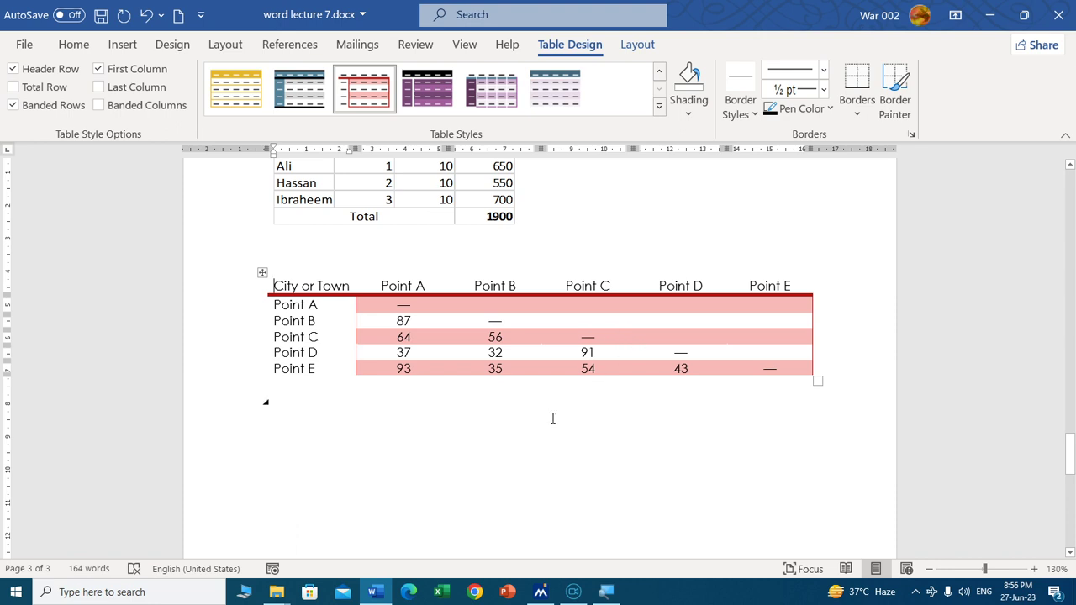
Step: Apply purple then yellow styles, toggle Banded Rows off and on, then undo to remove the table
{"action": "left_click", "coordinate": [494, 99]}
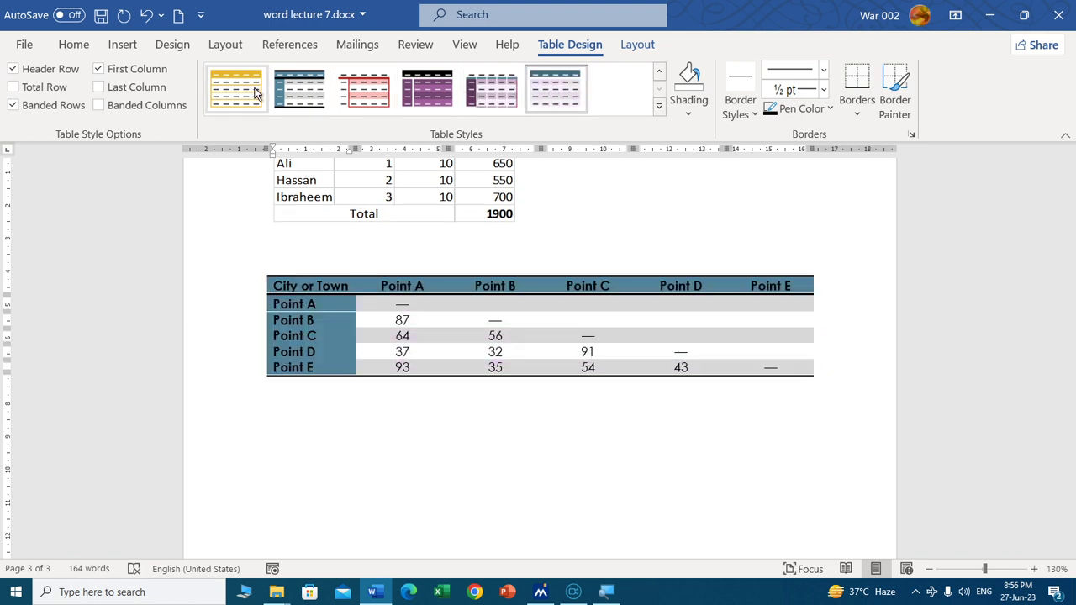
{"action": "left_click", "coordinate": [250, 92]}
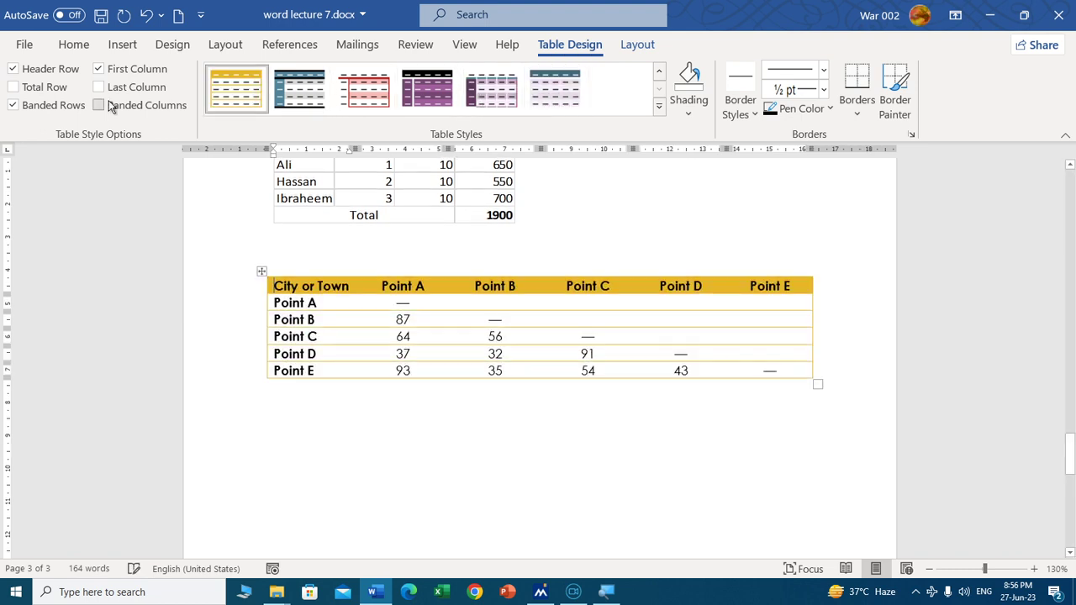
{"action": "left_click", "coordinate": [13, 105]}
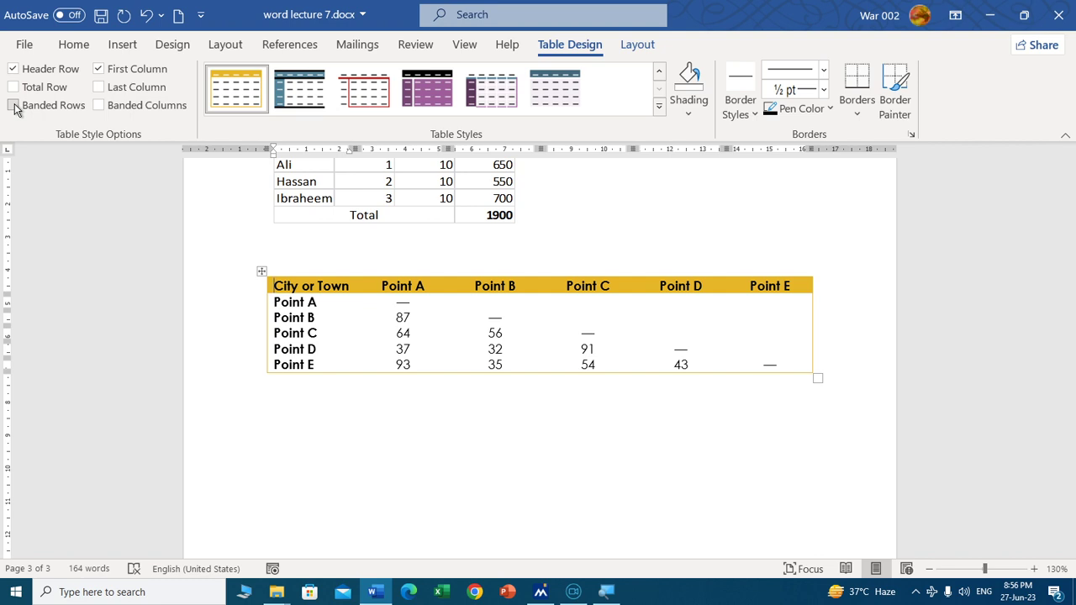
{"action": "left_click", "coordinate": [13, 105]}
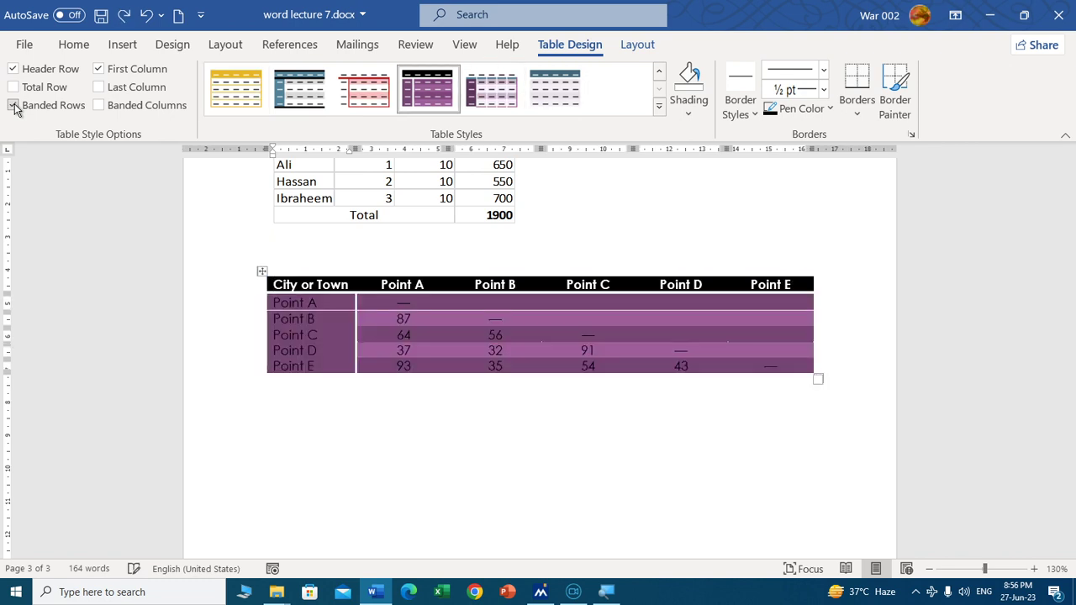
{"action": "key", "text": "ctrl+z"}
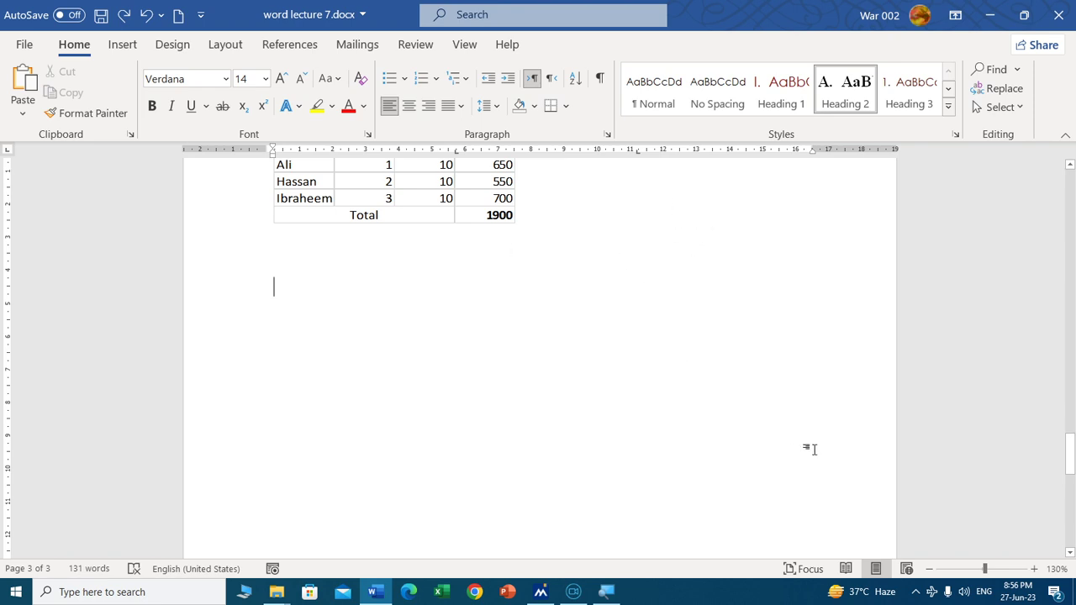
Step: Scroll up to the Students Record table on page 2 and click inside one of its cells
{"action": "left_click_drag", "start_coordinate": [1072, 432], "coordinate": [1065, 341]}
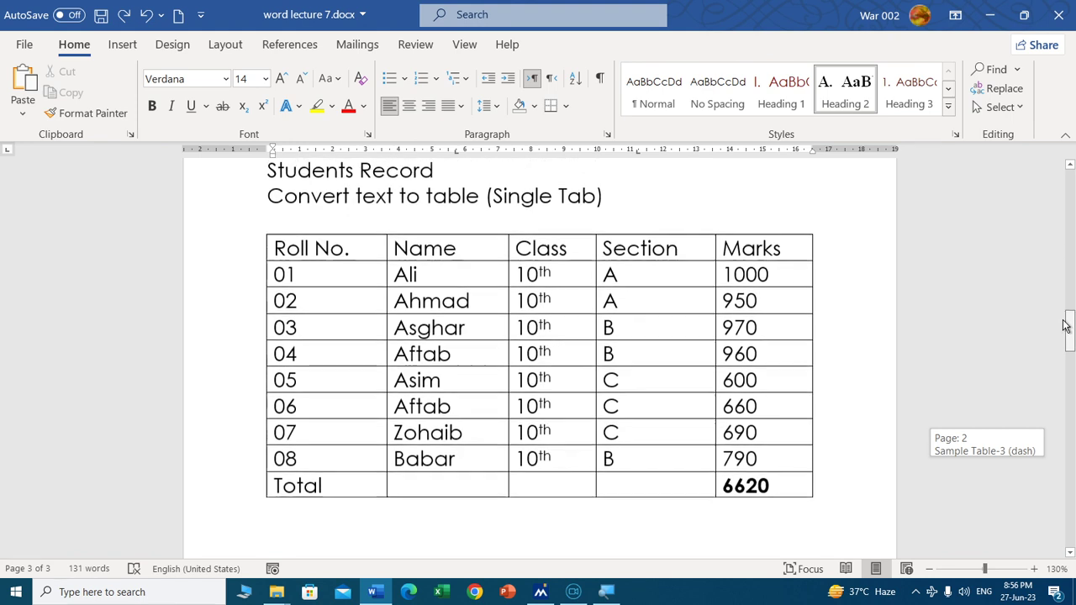
{"action": "left_click_drag", "start_coordinate": [1066, 341], "coordinate": [1066, 318]}
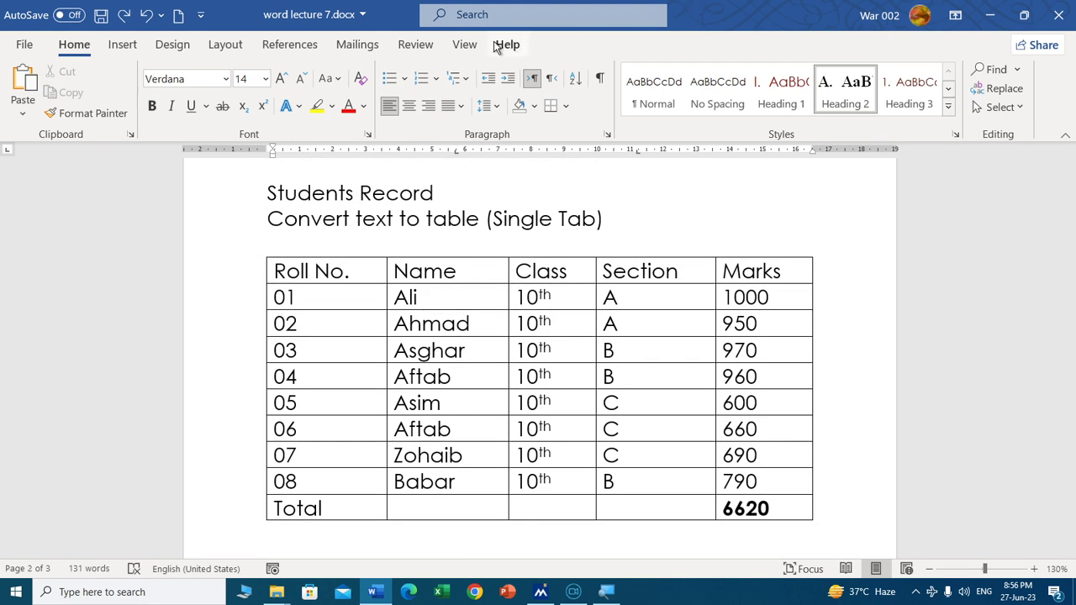
{"action": "mouse_move", "coordinate": [373, 314]}
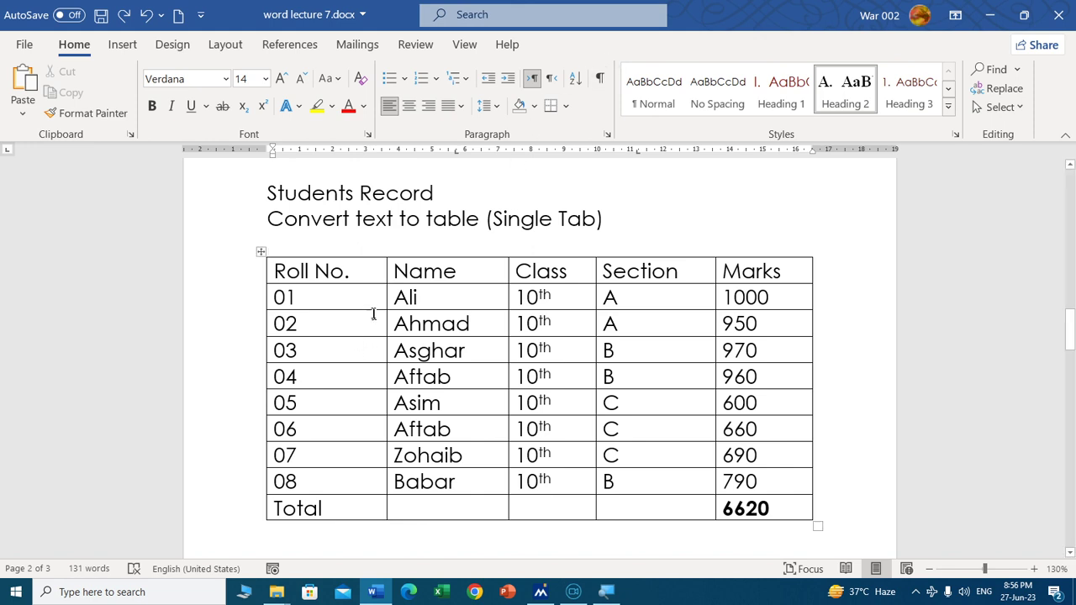
{"action": "left_click", "coordinate": [367, 300]}
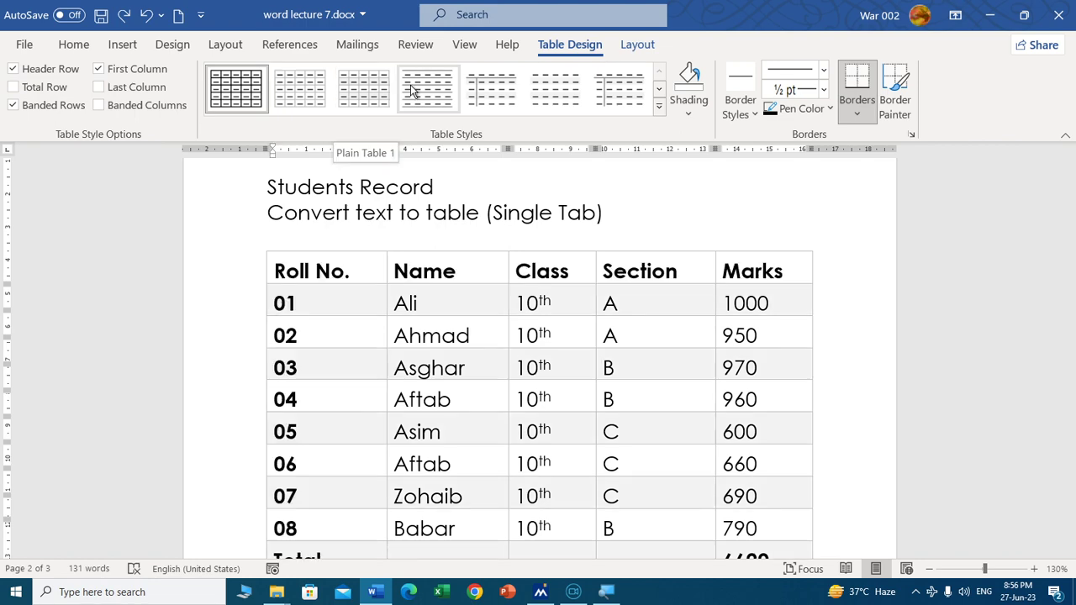
Step: Apply the Grid Table 4 - Accent 5 style to the marks table
{"action": "left_click", "coordinate": [660, 107]}
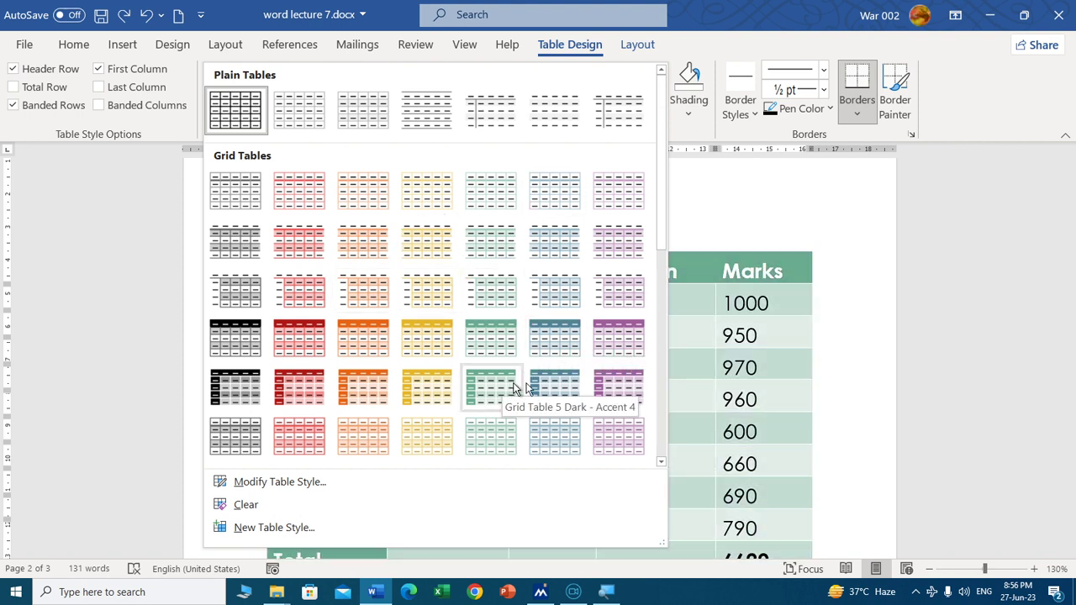
{"action": "left_click", "coordinate": [547, 344]}
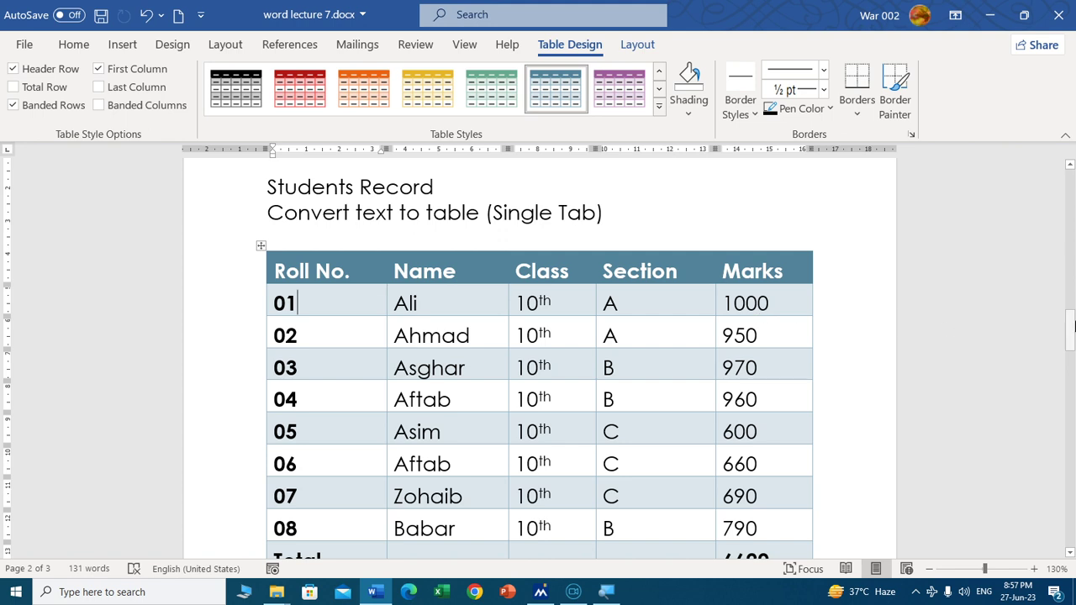
{"action": "left_click_drag", "start_coordinate": [1070, 328], "coordinate": [1070, 335]}
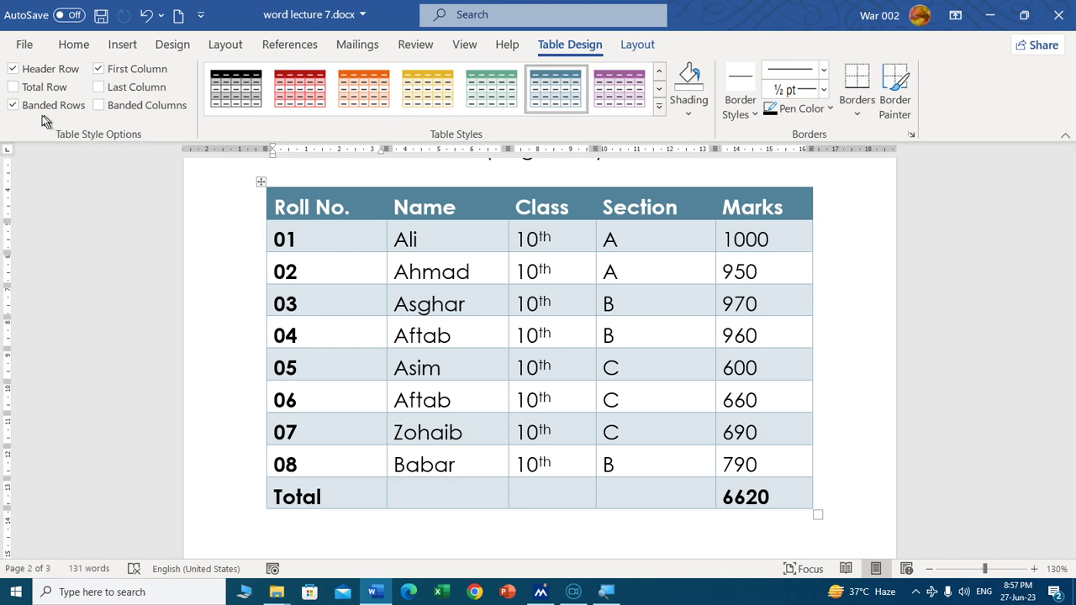
Step: Toggle Banded Rows, Header Row and First Column off and on, keeping banded rows and blue header
{"action": "left_click", "coordinate": [14, 106]}
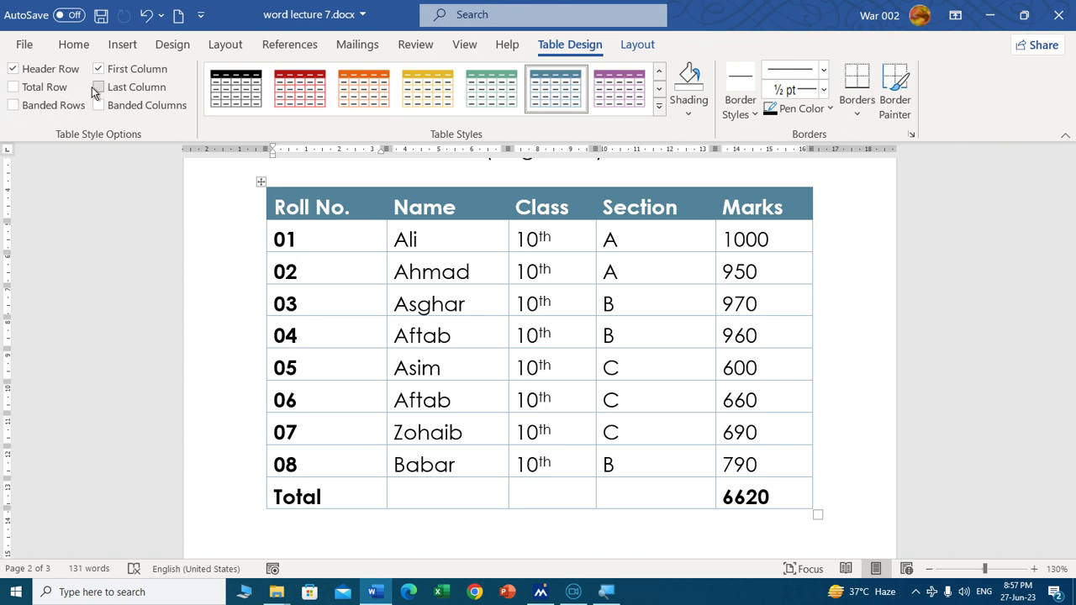
{"action": "left_click", "coordinate": [14, 69]}
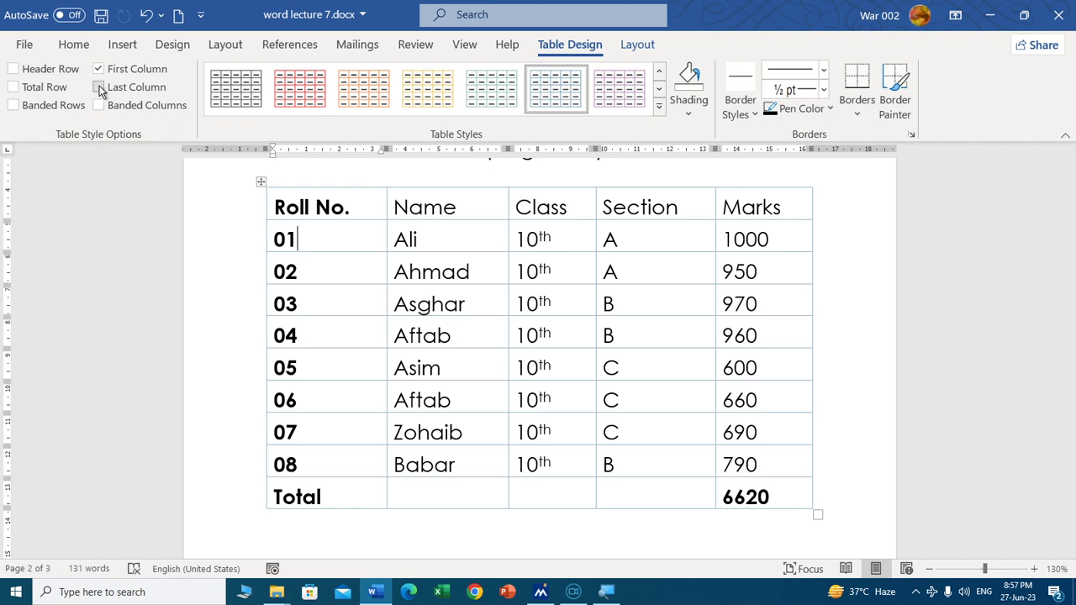
{"action": "left_click", "coordinate": [98, 88]}
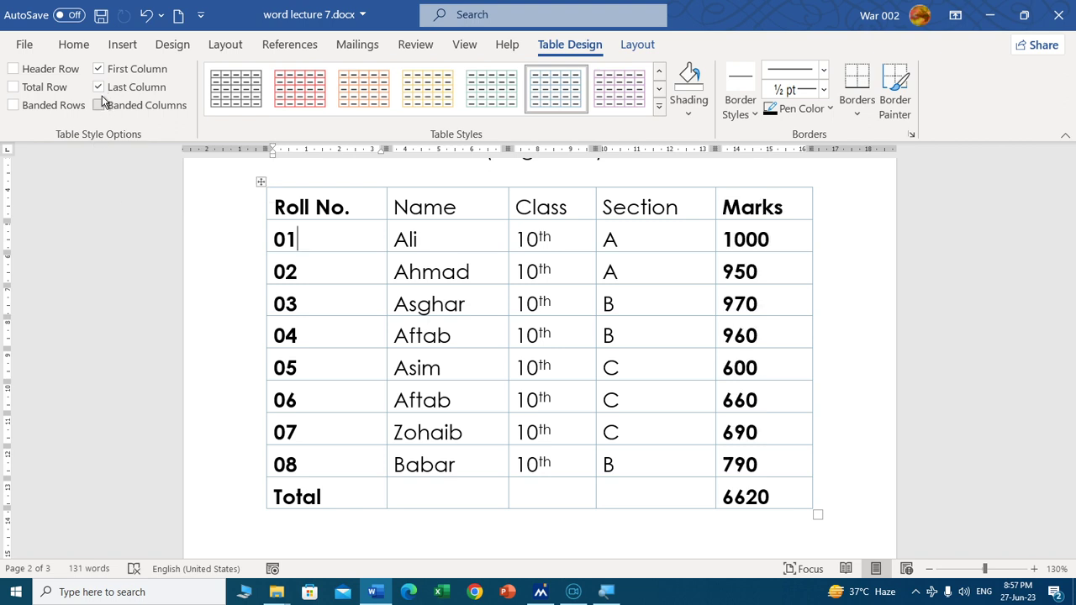
{"action": "left_click", "coordinate": [98, 88]}
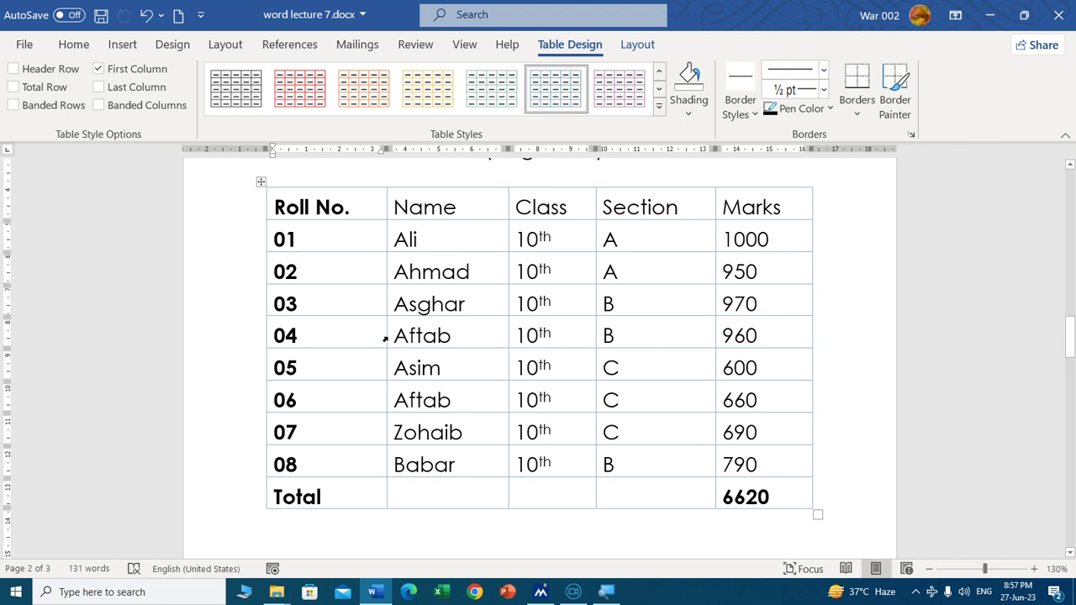
{"action": "left_click", "coordinate": [12, 105]}
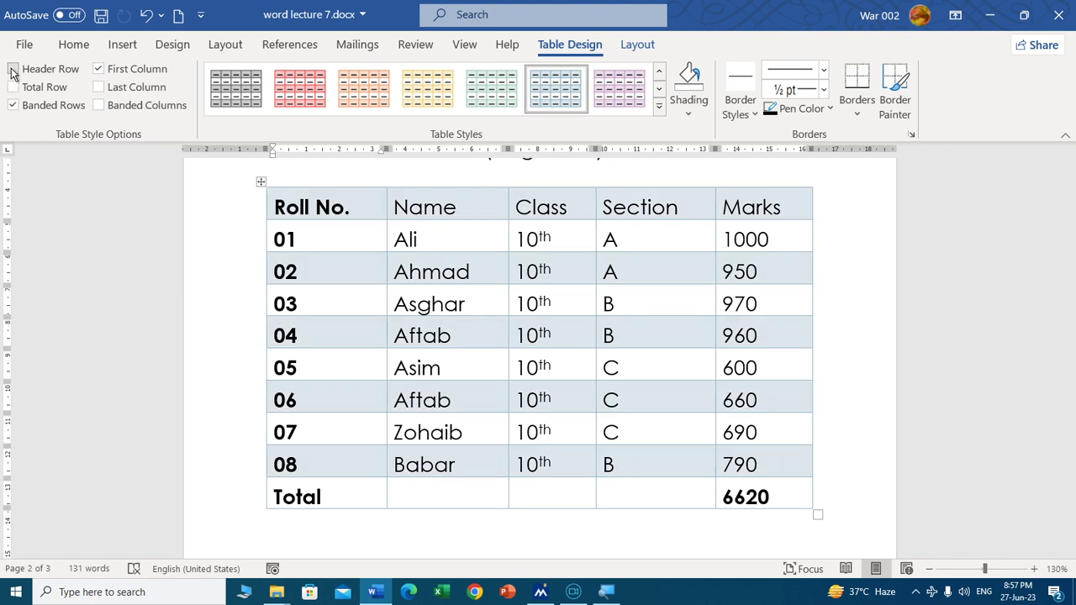
{"action": "left_click", "coordinate": [12, 69]}
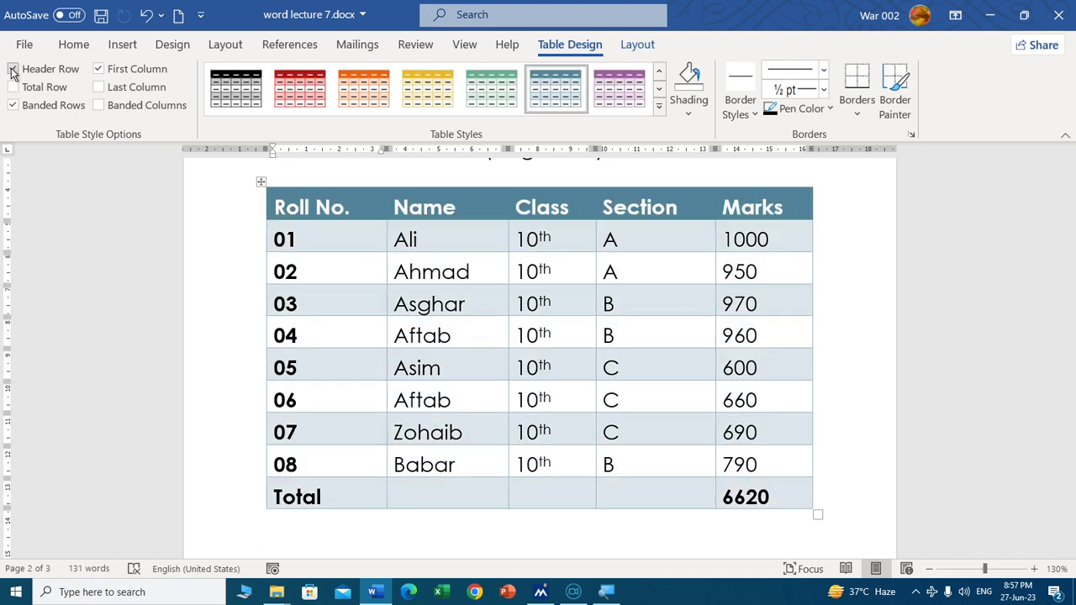
{"action": "left_click", "coordinate": [660, 109]}
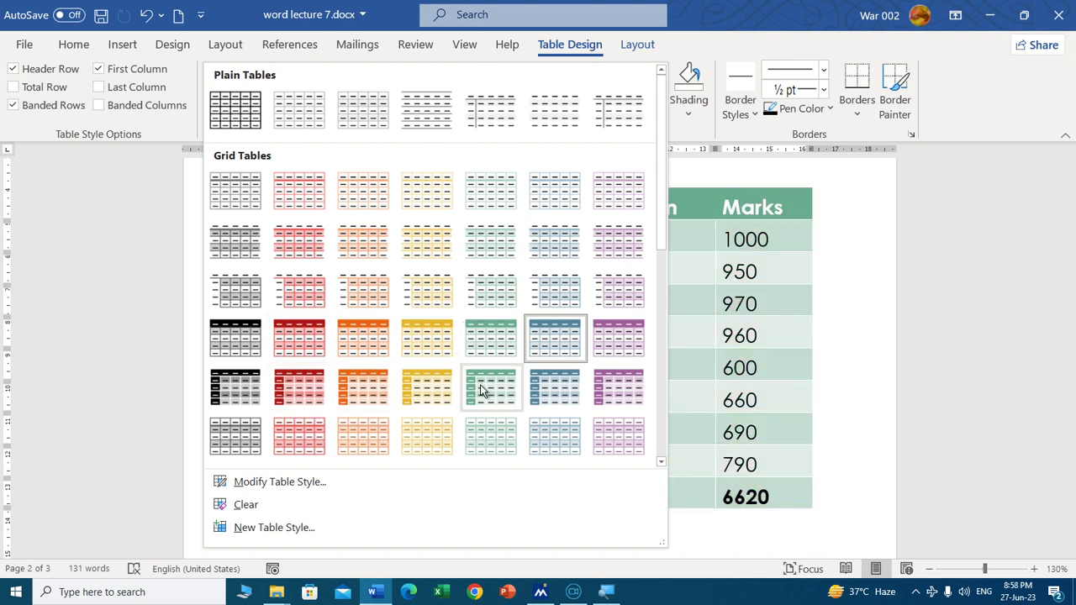
Step: Toggle First Column, Header Row and Banded Rows off, then restore banded rows and dark header
{"action": "key", "text": "Escape"}
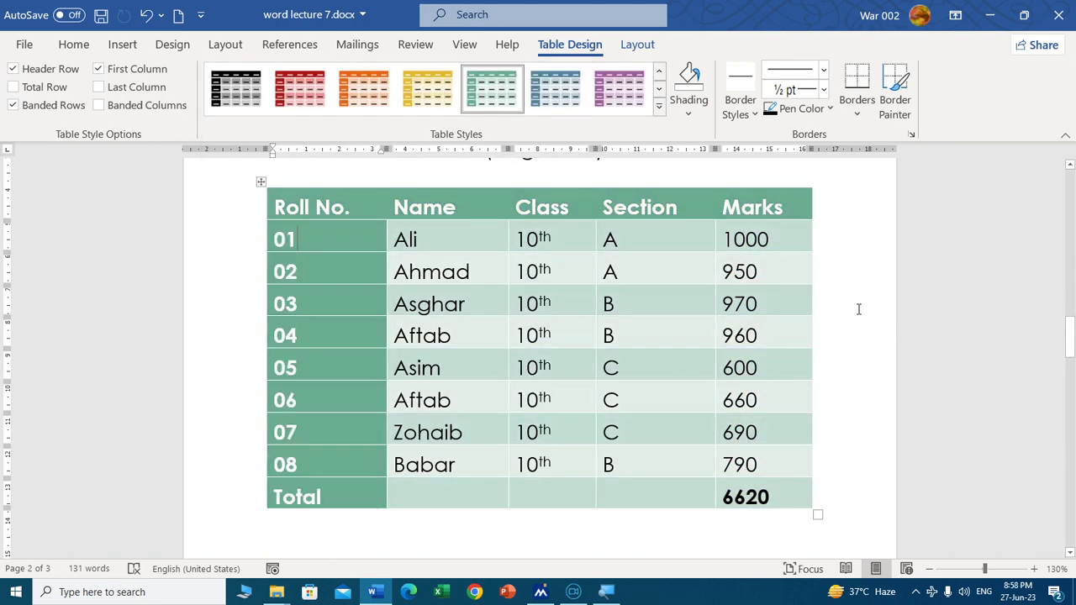
{"action": "left_click", "coordinate": [859, 309]}
{"action": "left_click", "coordinate": [335, 272]}
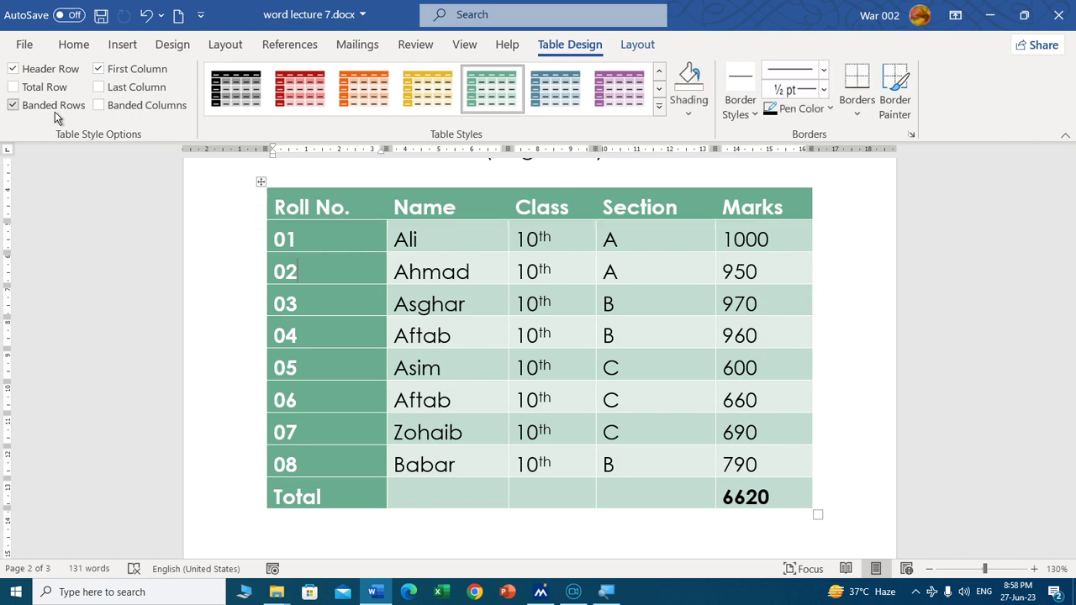
{"action": "left_click", "coordinate": [98, 68]}
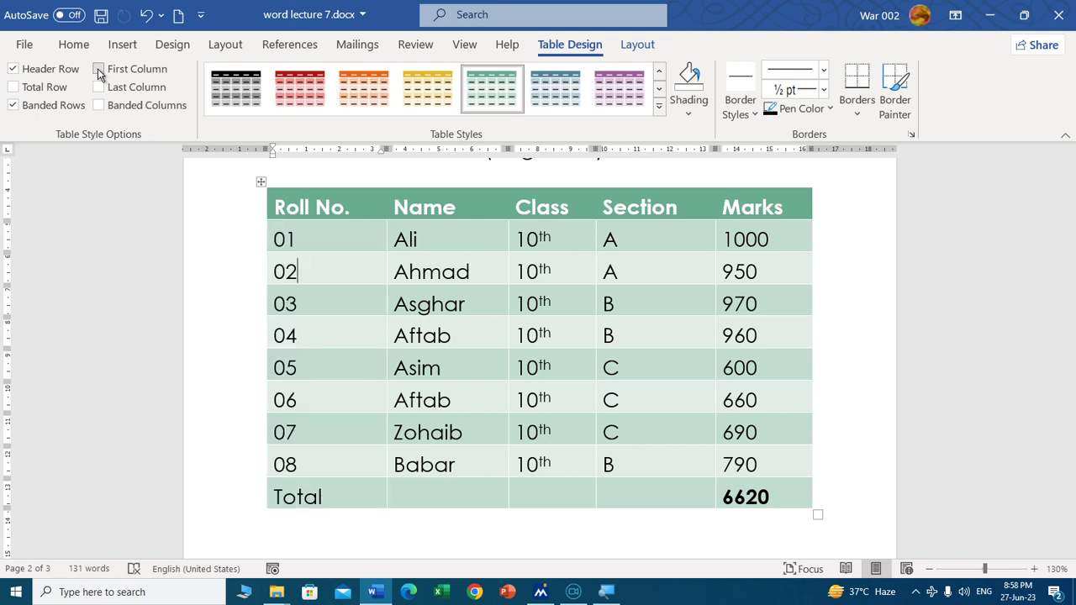
{"action": "left_click", "coordinate": [13, 70]}
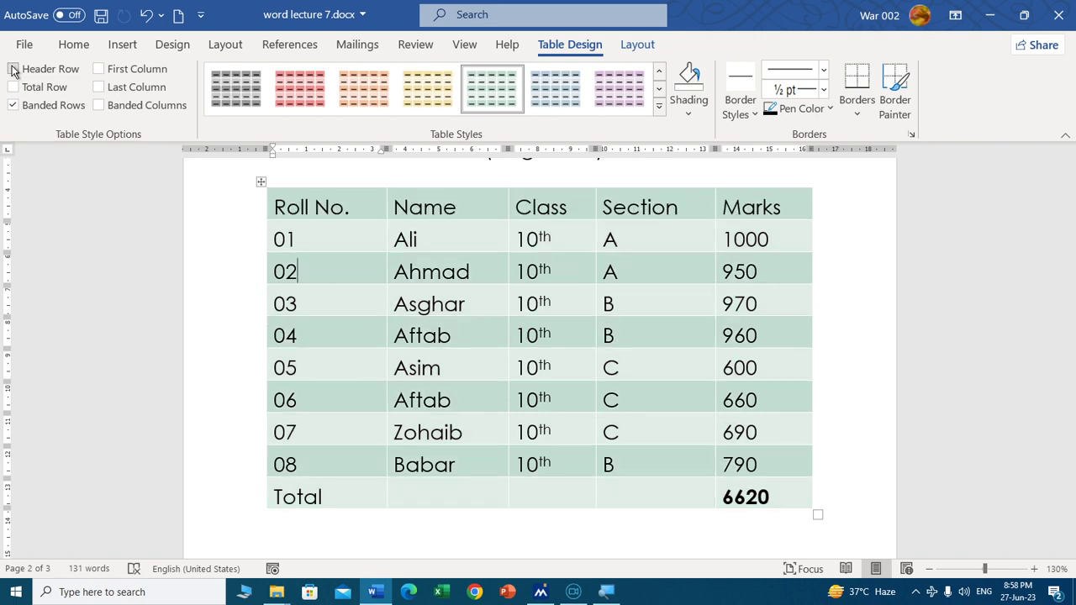
{"action": "left_click", "coordinate": [12, 108]}
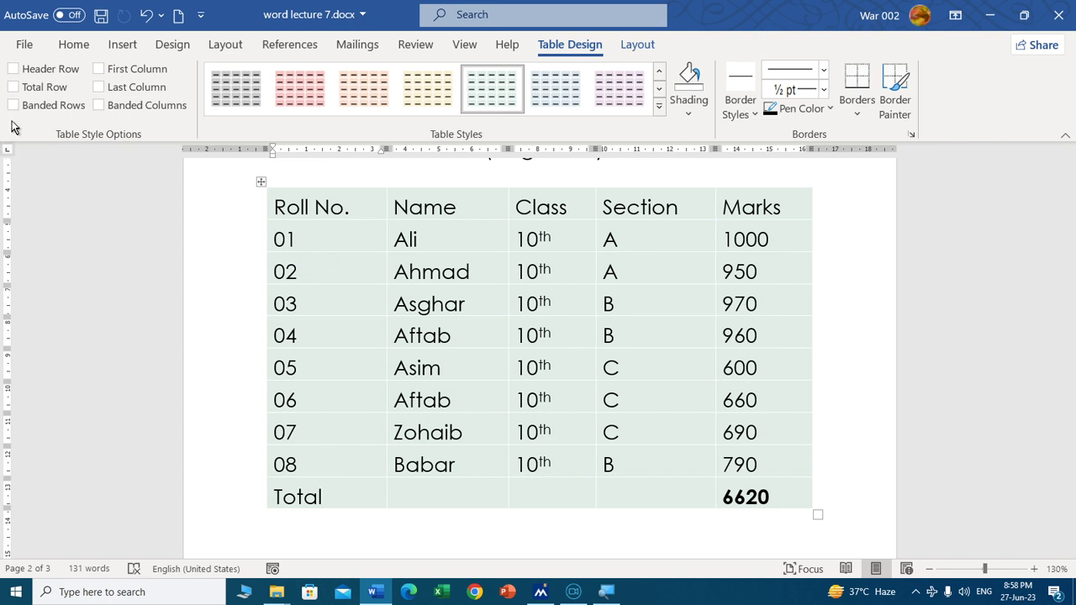
{"action": "left_click", "coordinate": [12, 106]}
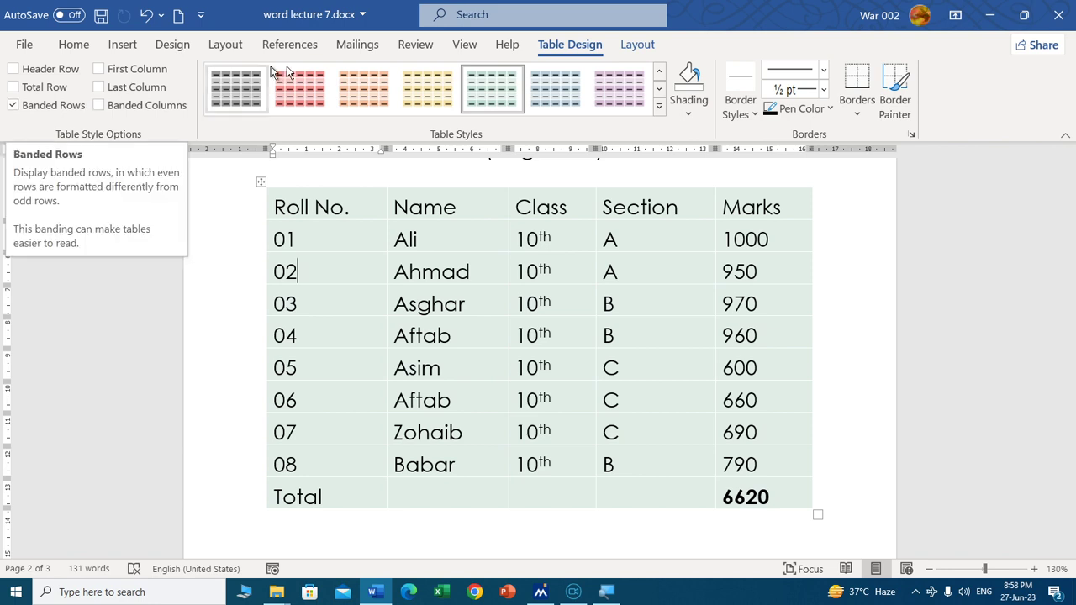
{"action": "left_click", "coordinate": [12, 69]}
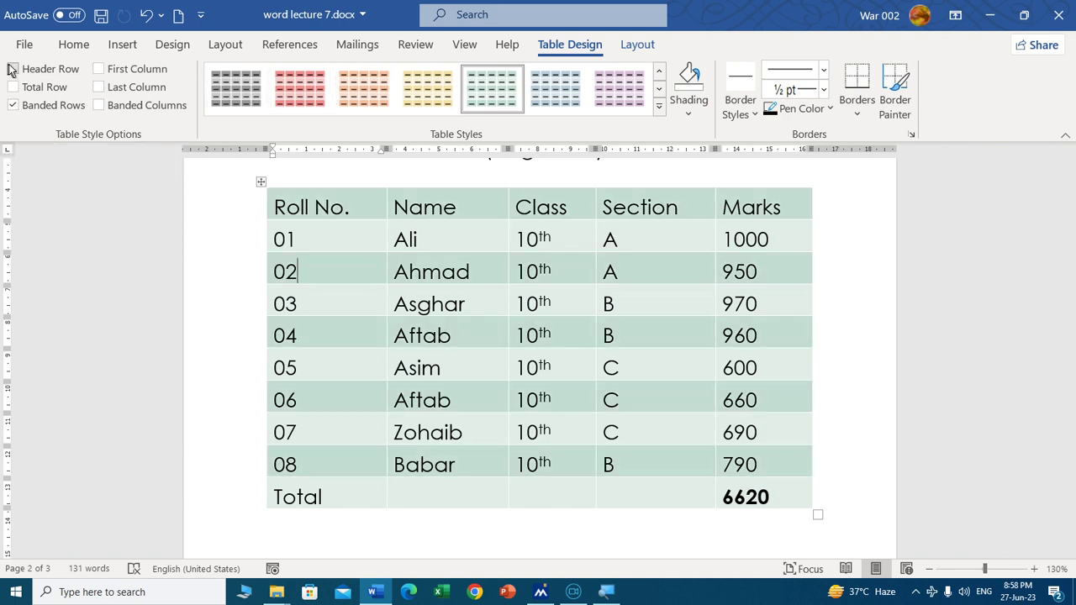
{"action": "left_click", "coordinate": [13, 69]}
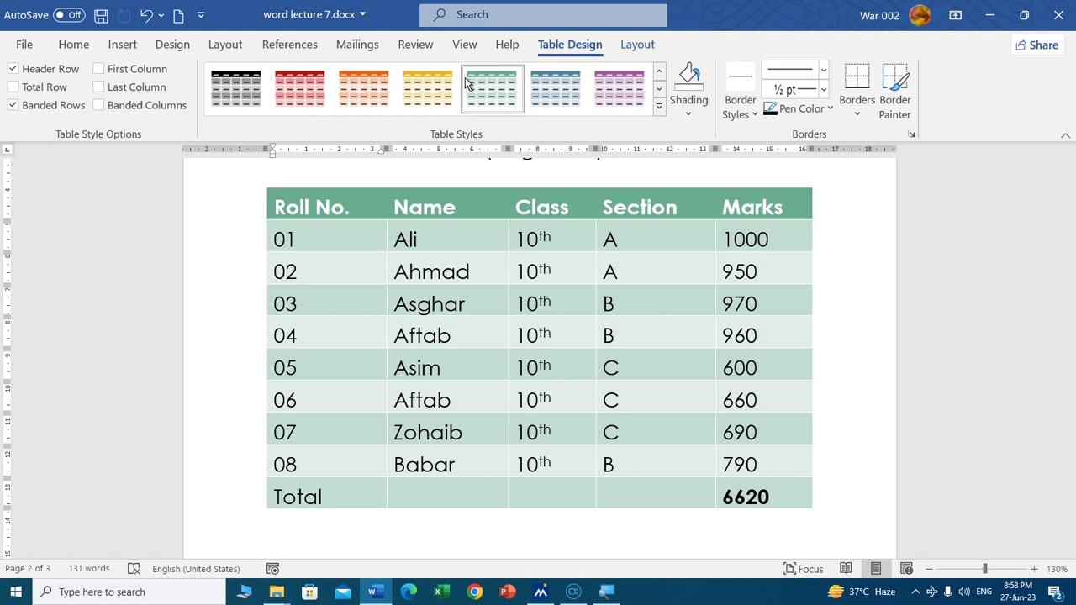
Step: Apply the orange banded style, tick First Column, then switch to the blue-grey banded style
{"action": "left_click", "coordinate": [364, 93]}
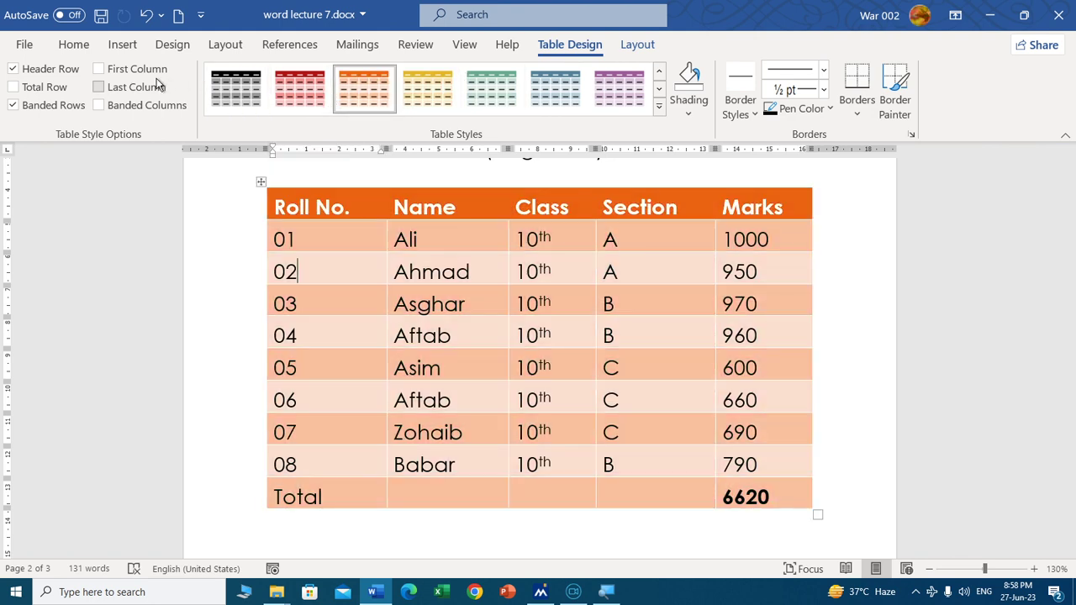
{"action": "left_click", "coordinate": [98, 69]}
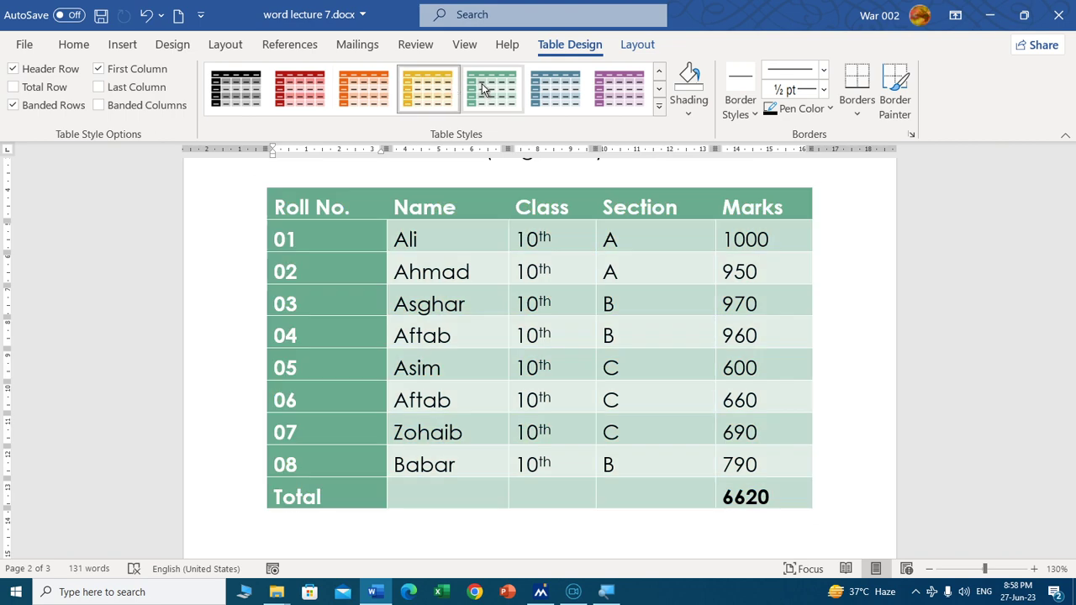
{"action": "left_click", "coordinate": [555, 91]}
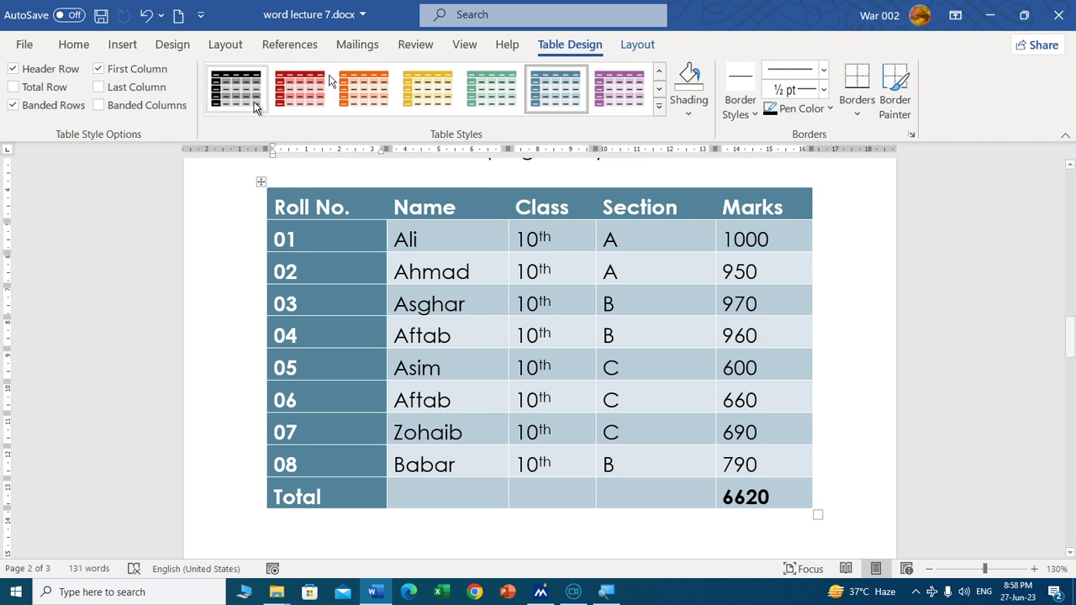
{"action": "left_click", "coordinate": [661, 70]}
{"action": "left_click", "coordinate": [661, 71]}
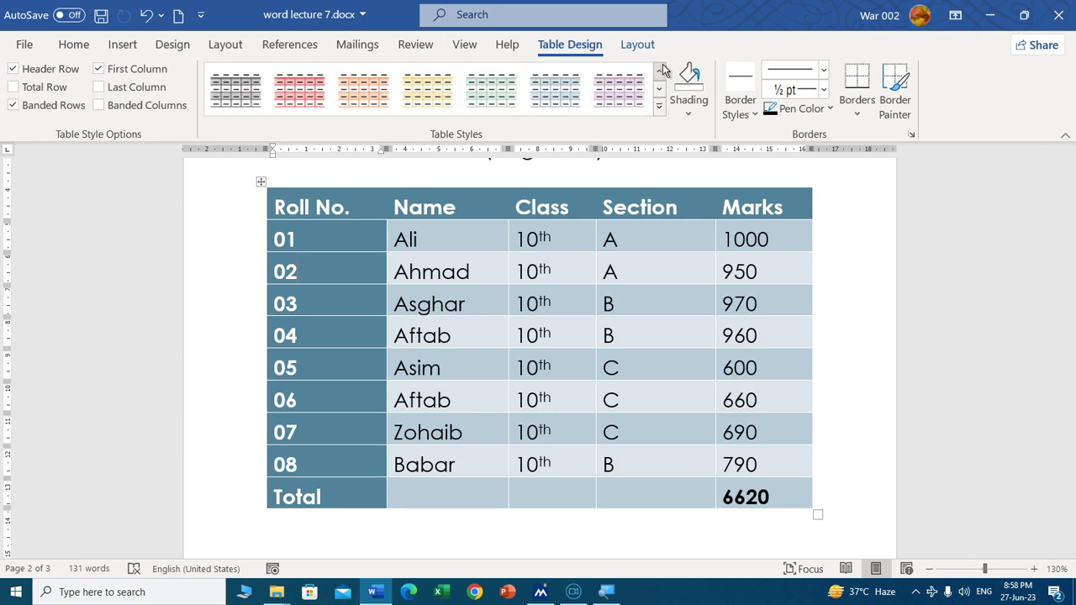
Step: Apply the plain Table Grid style, shade the header row light green and rows 01–08 light grey
{"action": "left_click", "coordinate": [227, 89]}
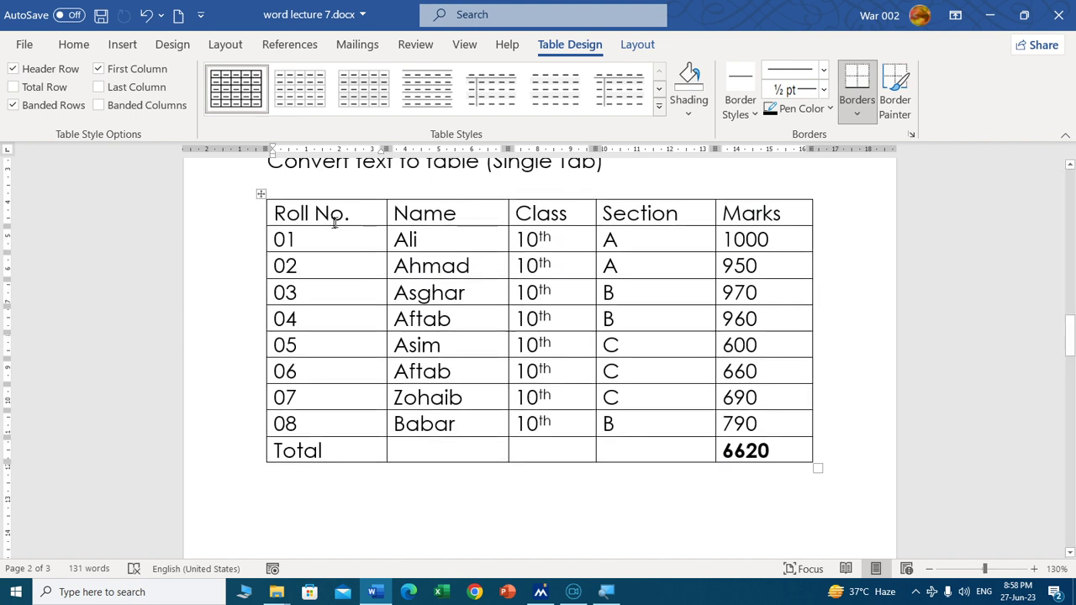
{"action": "left_click_drag", "start_coordinate": [274, 212], "coordinate": [731, 171]}
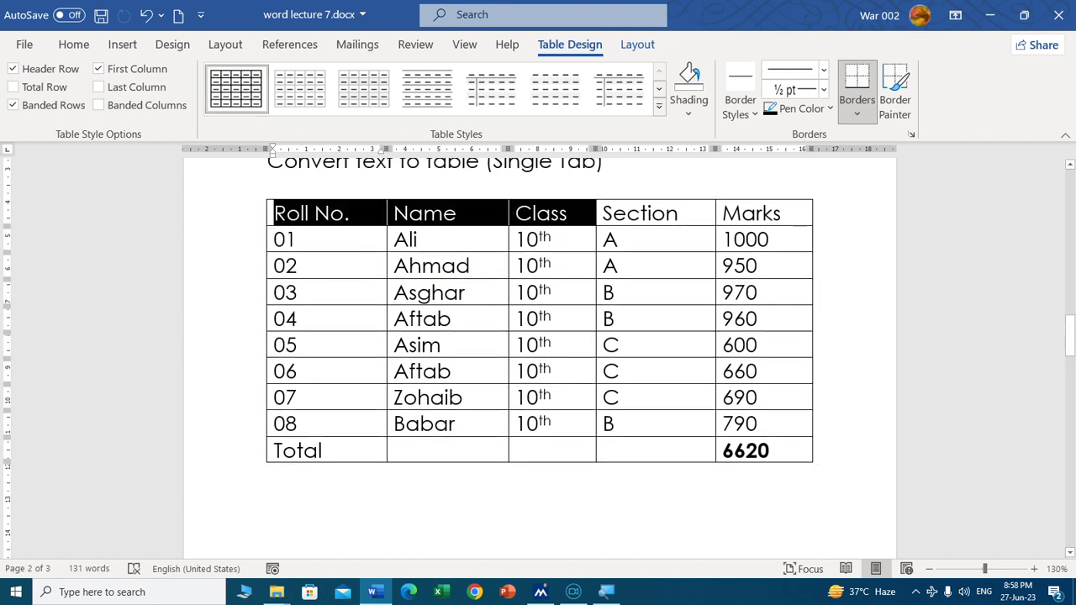
{"action": "left_click", "coordinate": [688, 111]}
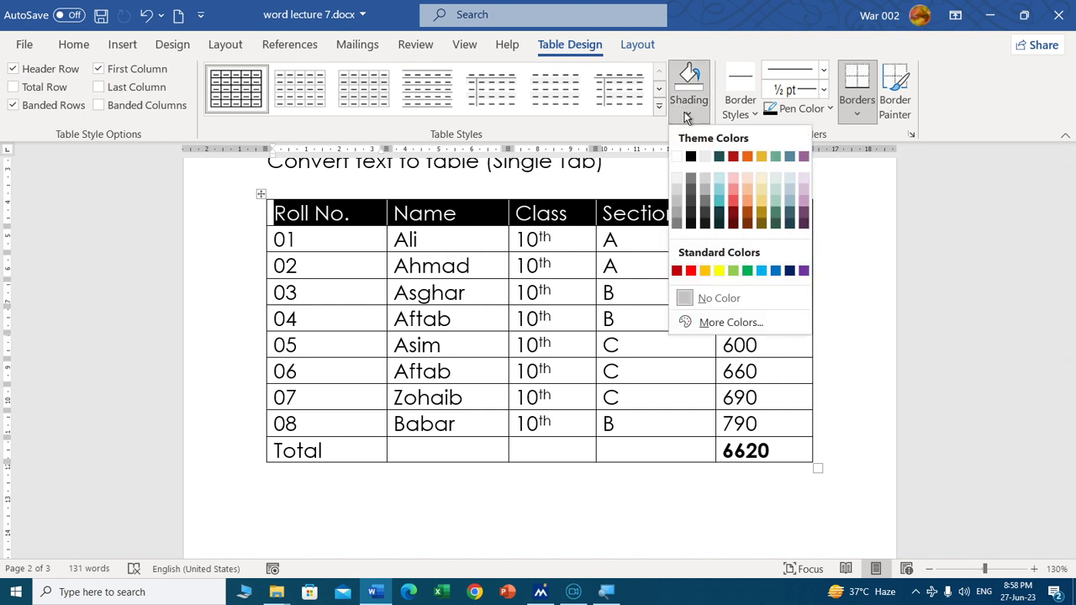
{"action": "left_click", "coordinate": [775, 189]}
{"action": "left_click_drag", "start_coordinate": [300, 243], "coordinate": [783, 418]}
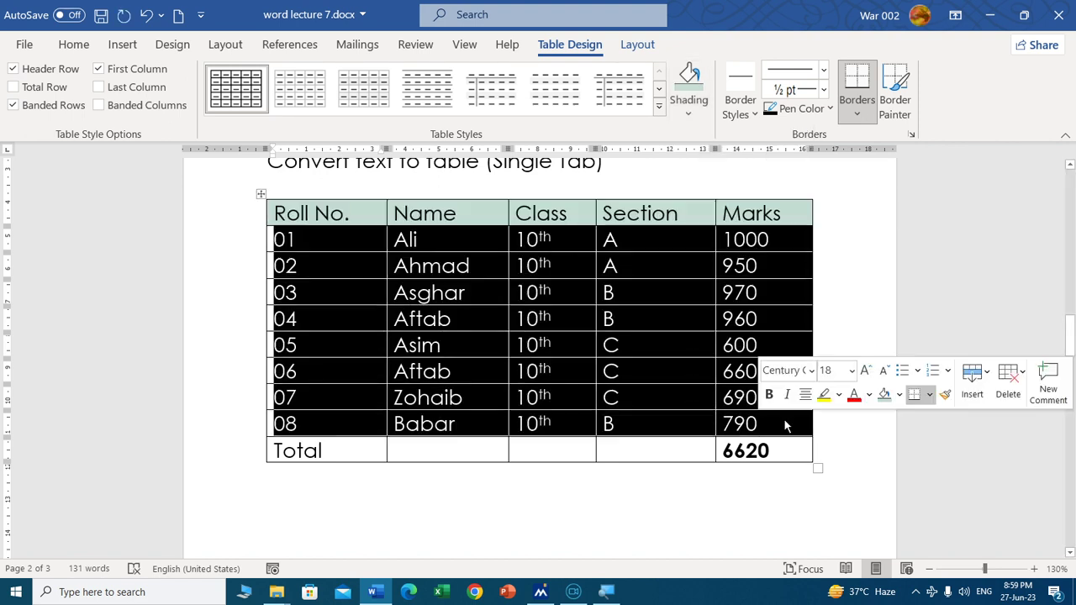
{"action": "left_click", "coordinate": [683, 118]}
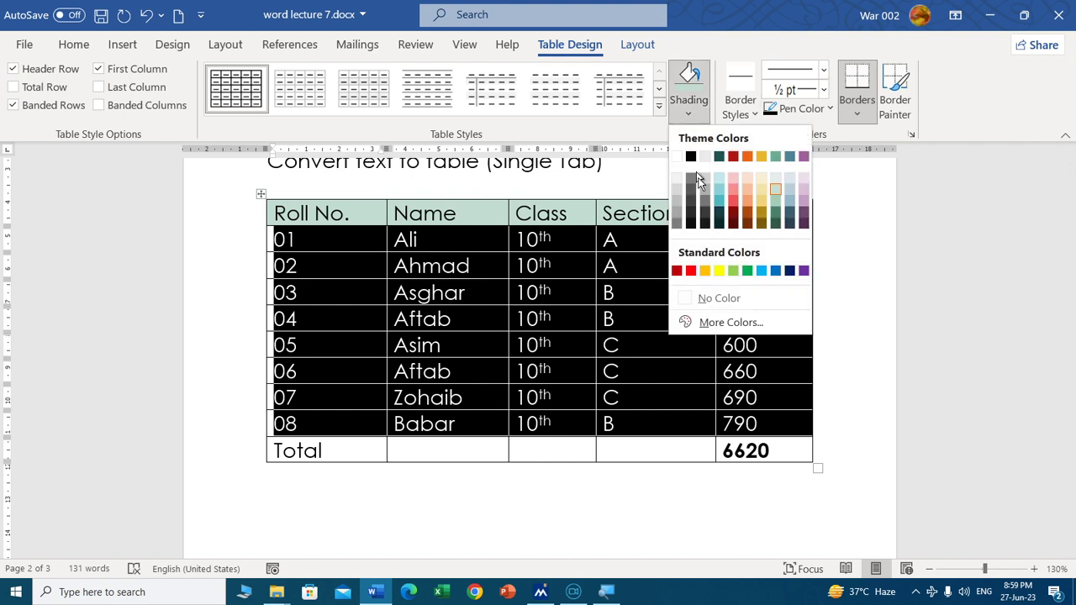
{"action": "left_click", "coordinate": [679, 176]}
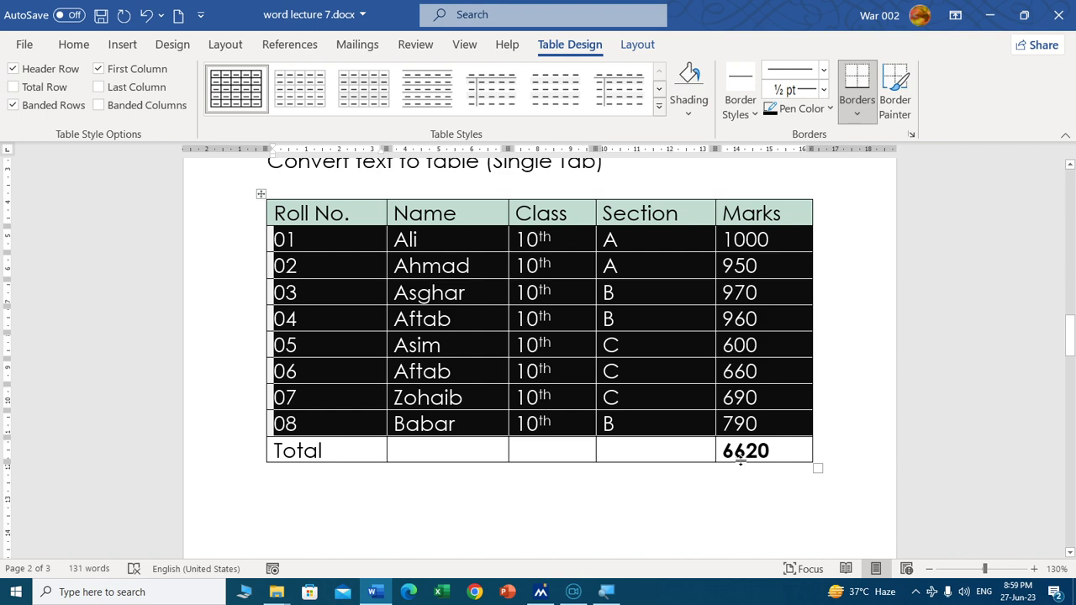
{"action": "left_click", "coordinate": [778, 473]}
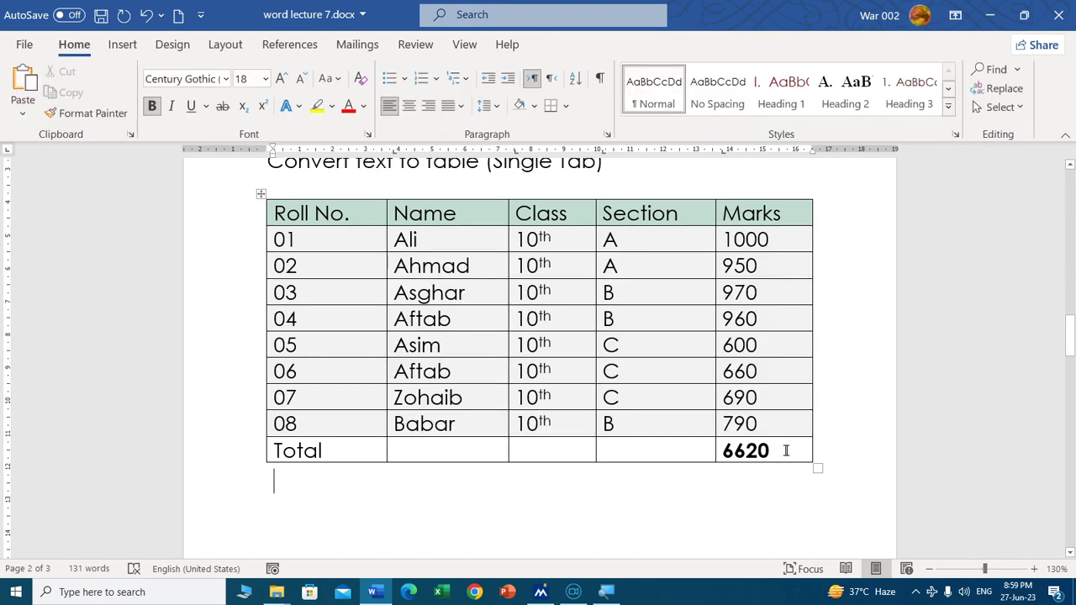
Step: Shade the 6620 total cell light purple and the rest of the Total row light orange
{"action": "left_click_drag", "start_coordinate": [786, 451], "coordinate": [720, 450]}
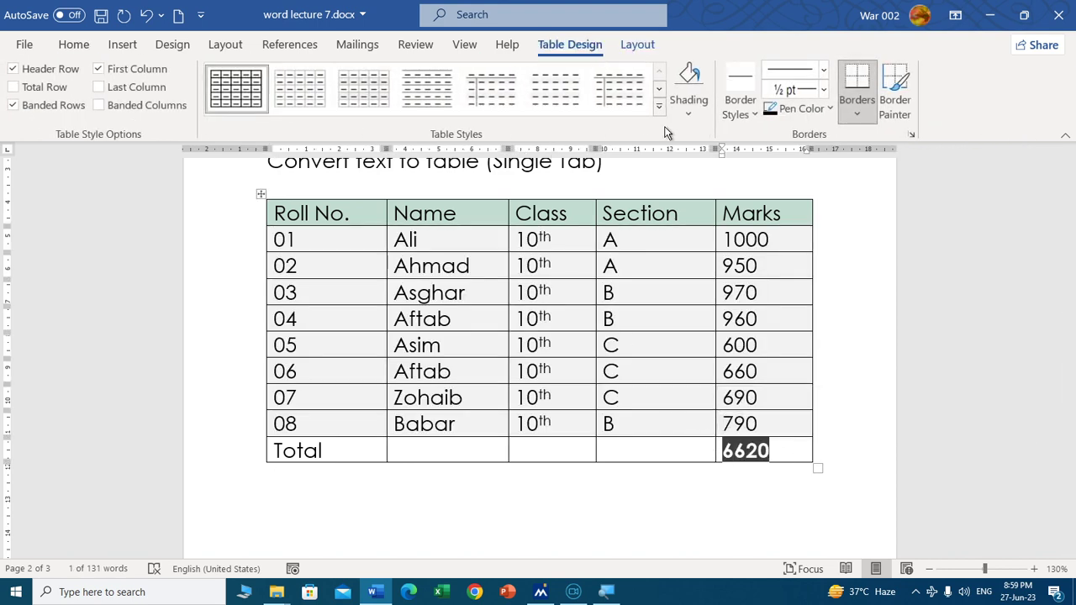
{"action": "left_click", "coordinate": [685, 112]}
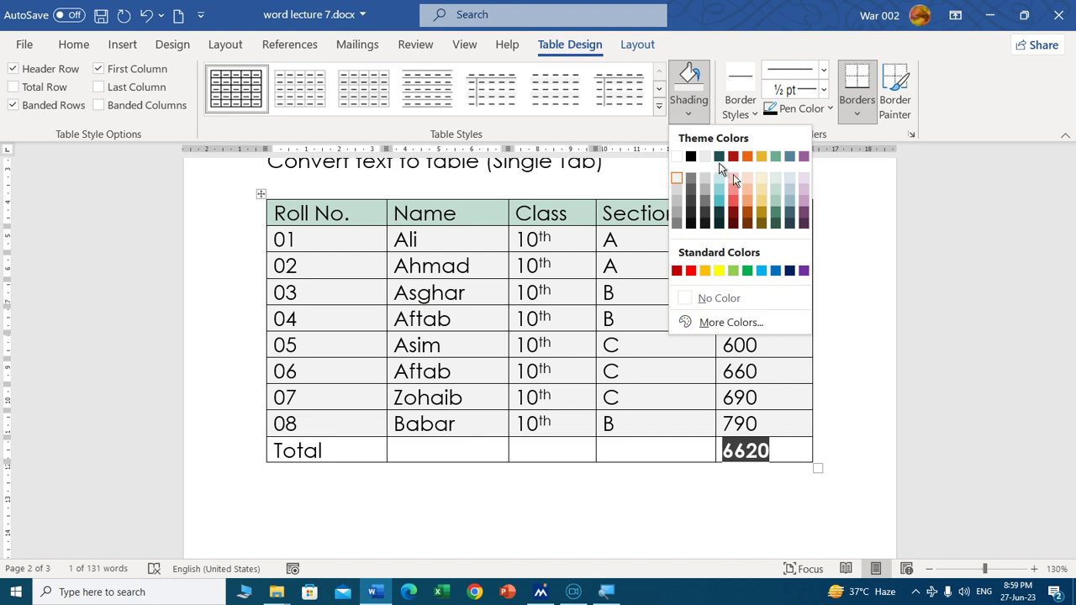
{"action": "left_click", "coordinate": [803, 190]}
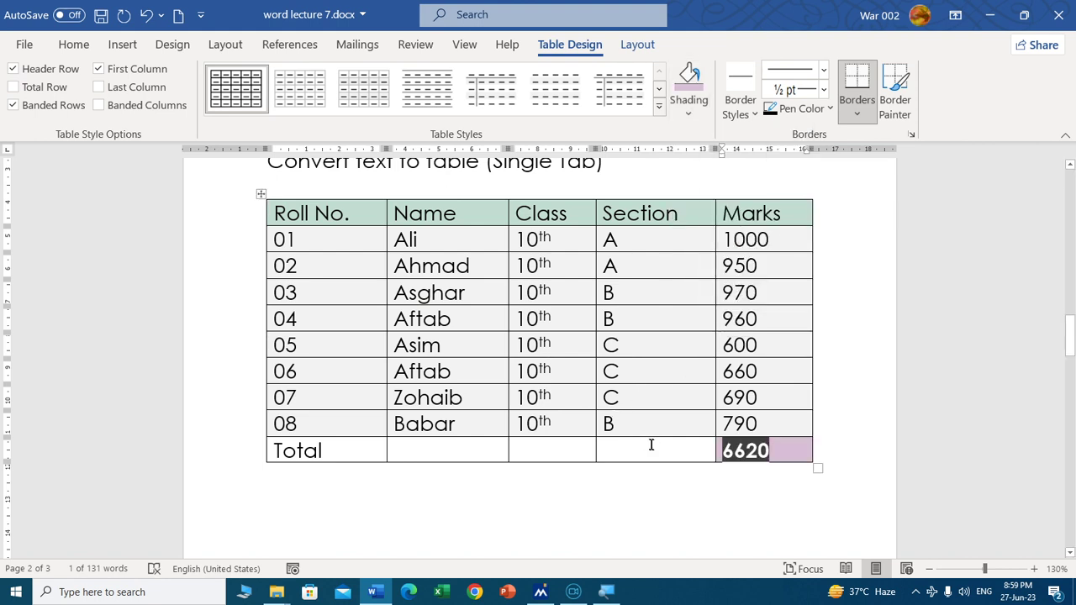
{"action": "left_click_drag", "start_coordinate": [651, 445], "coordinate": [370, 450]}
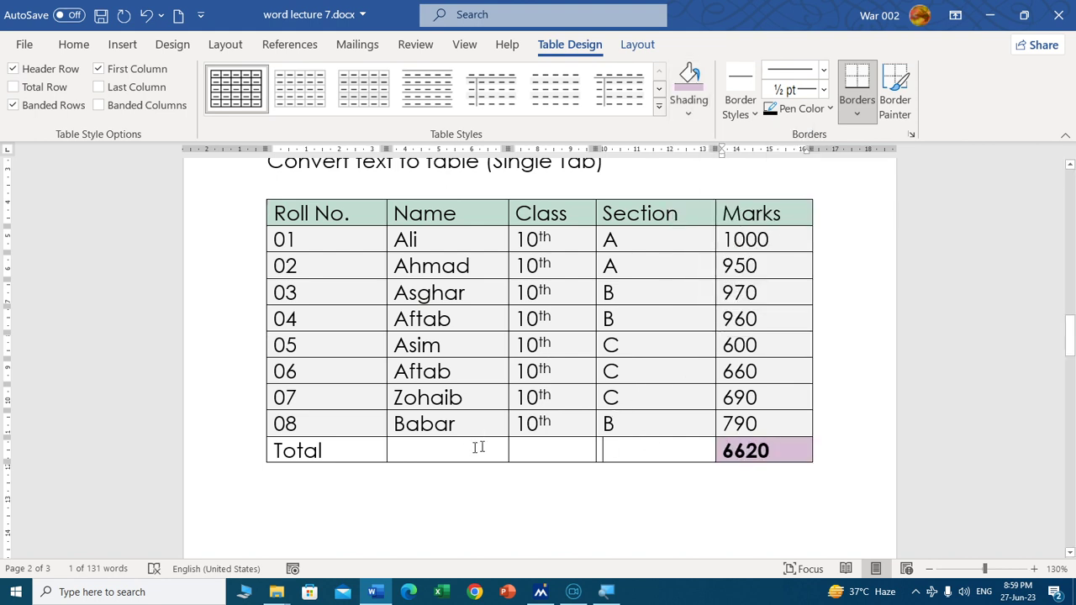
{"action": "left_click", "coordinate": [688, 112]}
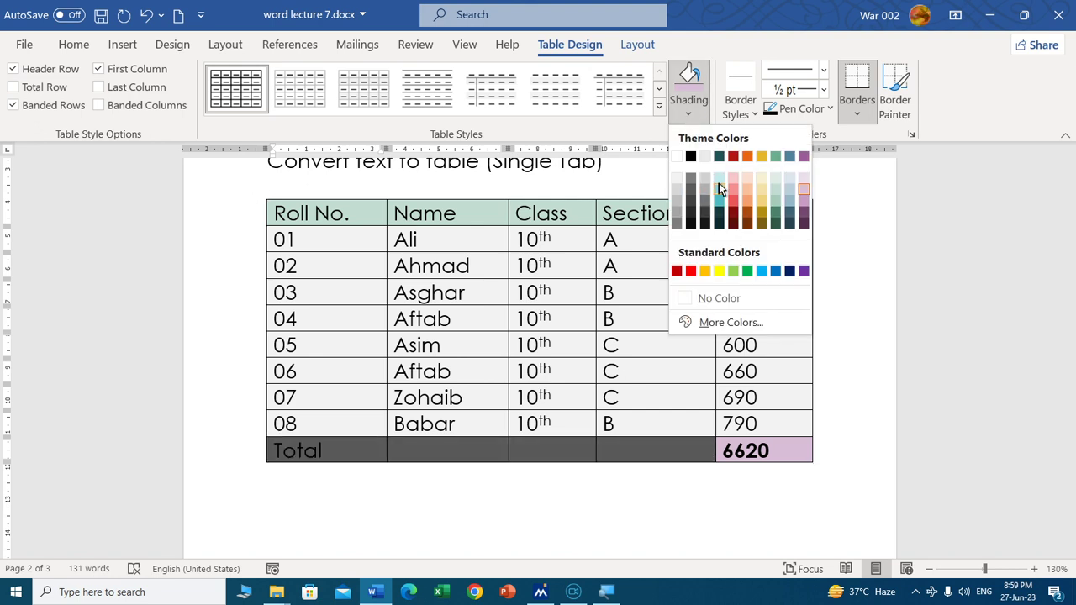
{"action": "left_click", "coordinate": [746, 177]}
{"action": "mouse_move", "coordinate": [507, 353]}
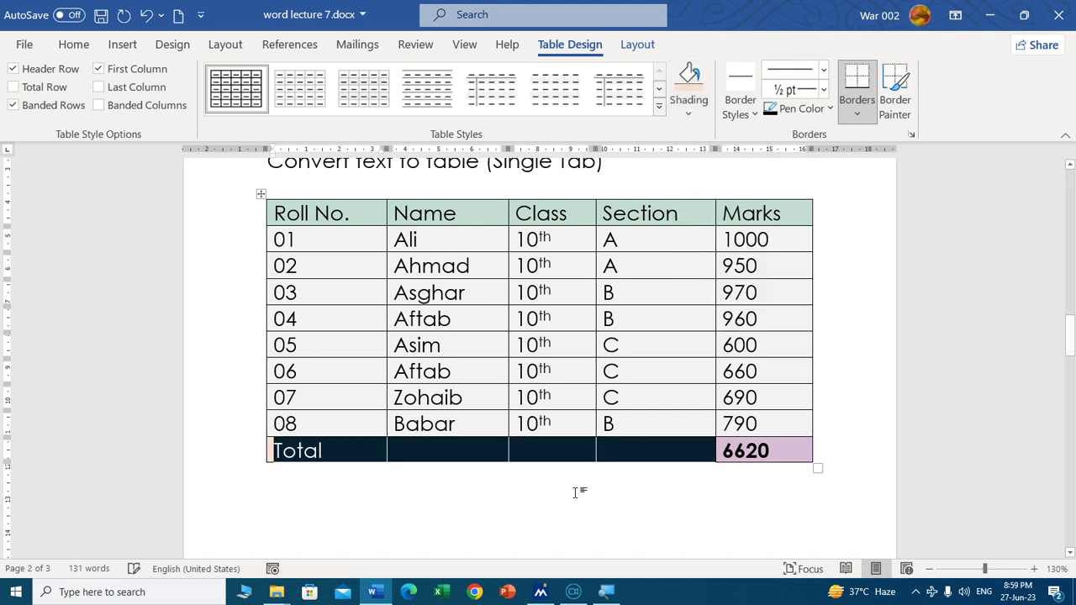
{"action": "left_click", "coordinate": [576, 493]}
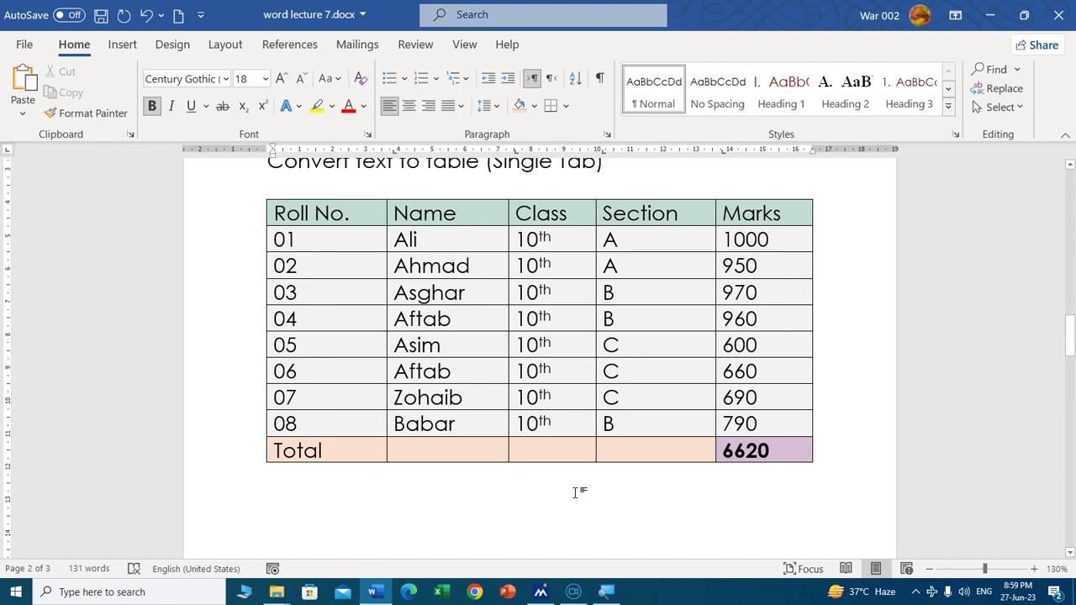
{"action": "left_click", "coordinate": [501, 355]}
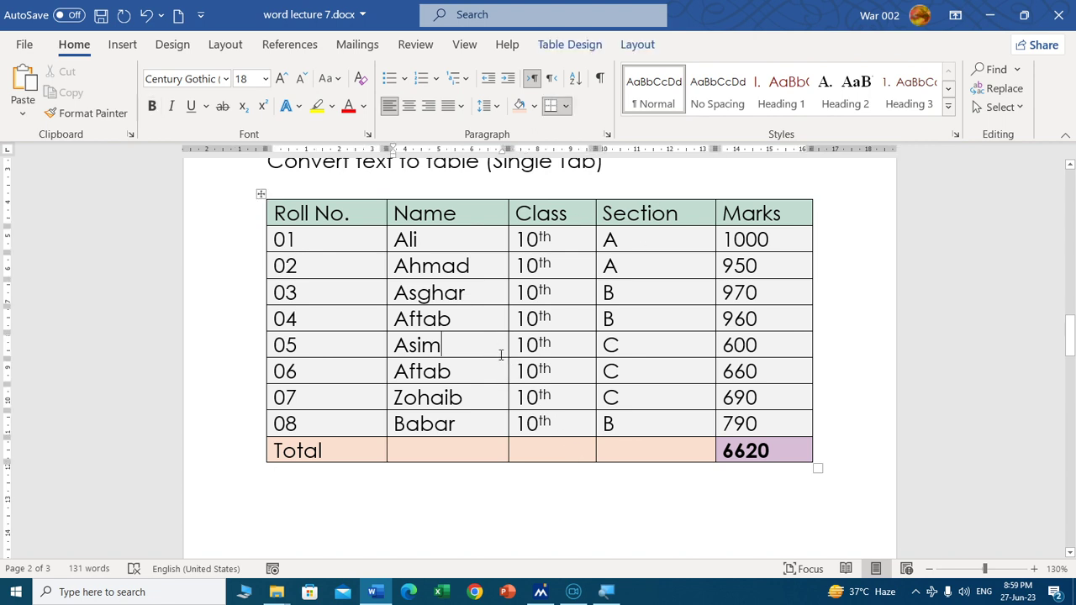
{"action": "left_click", "coordinate": [632, 46]}
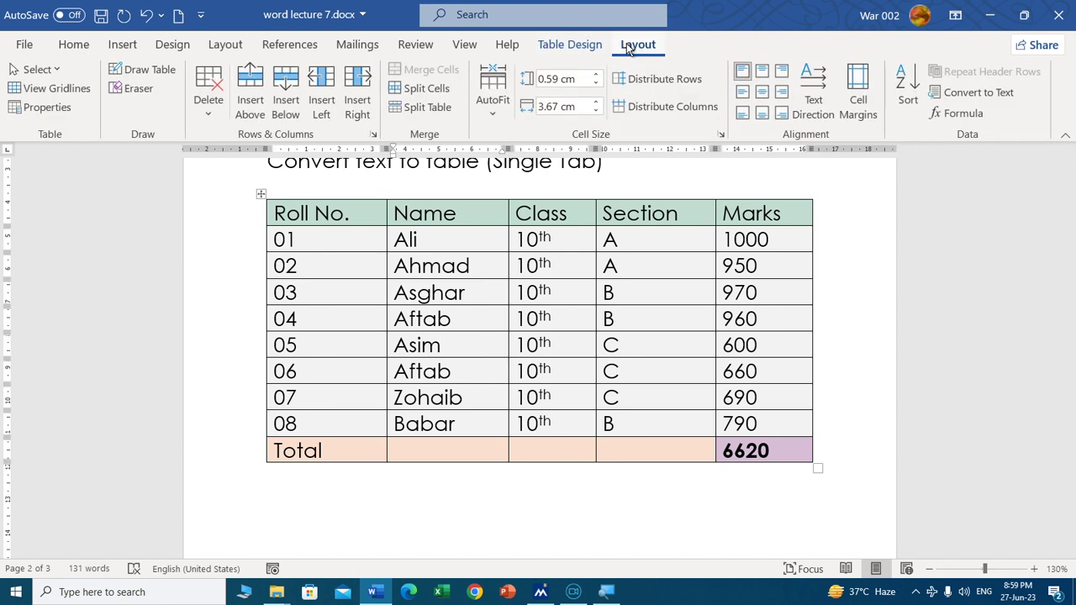
{"action": "left_click", "coordinate": [561, 45]}
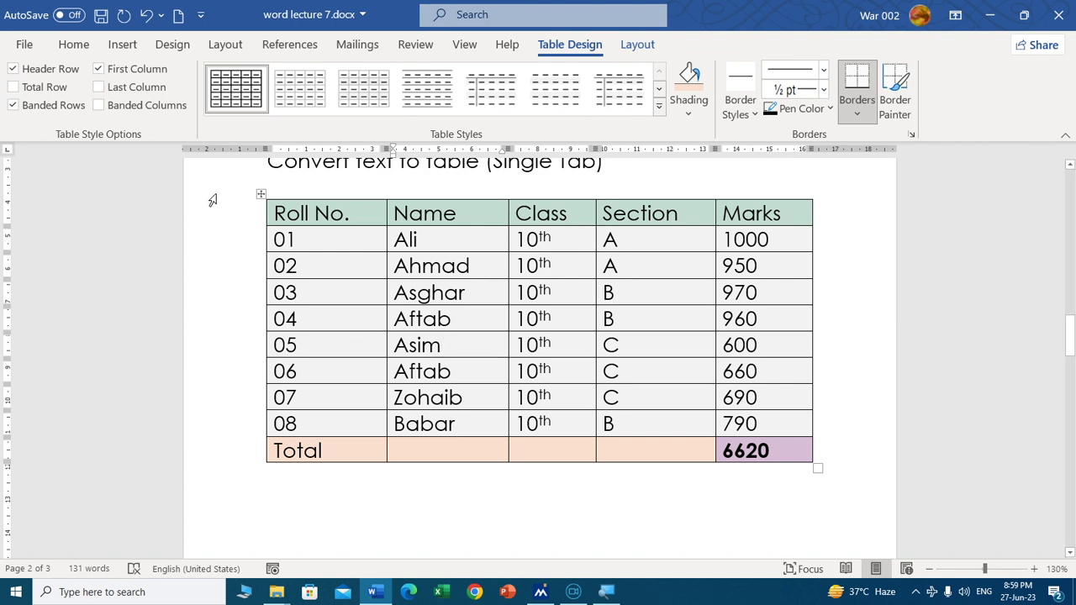
Step: Pick the orange 1½ pt border style and paint it under the header, beside Name, and above 6620
{"action": "left_click", "coordinate": [259, 193]}
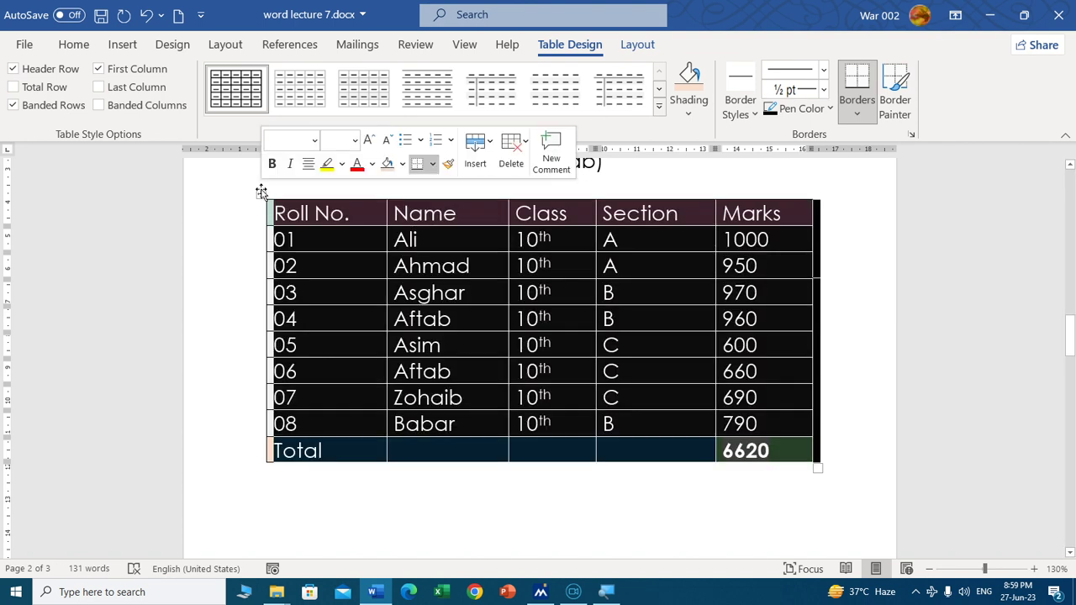
{"action": "left_click", "coordinate": [752, 114]}
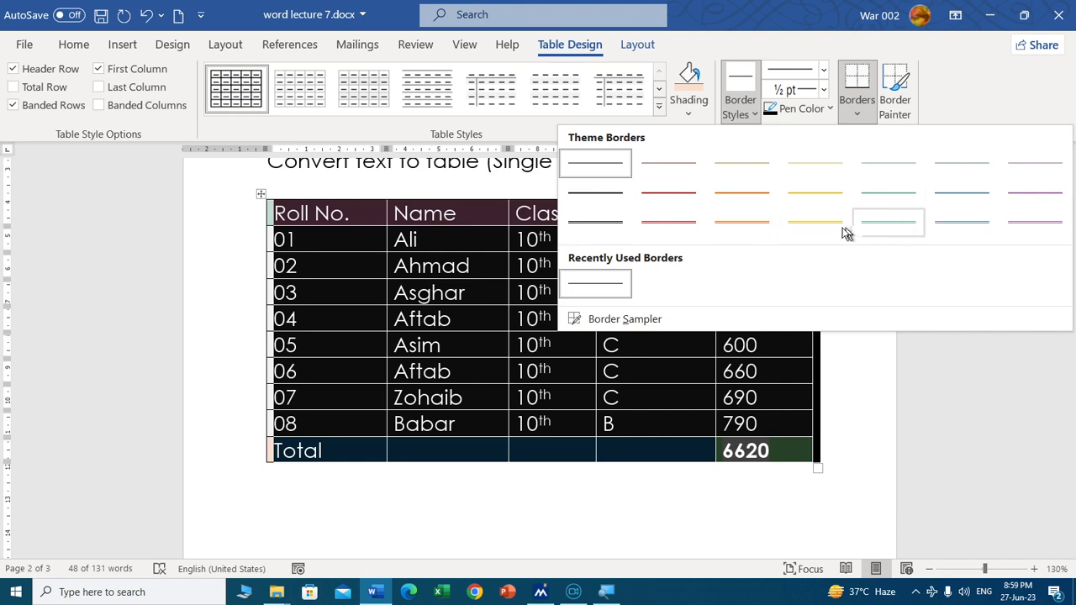
{"action": "left_click", "coordinate": [751, 196]}
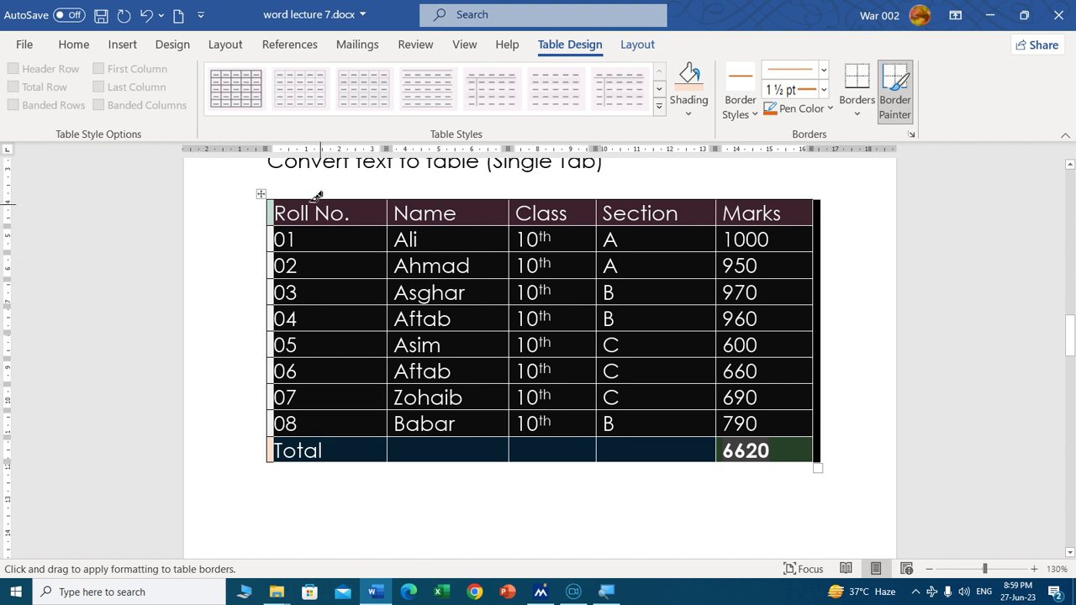
{"action": "left_click_drag", "start_coordinate": [284, 227], "coordinate": [780, 215]}
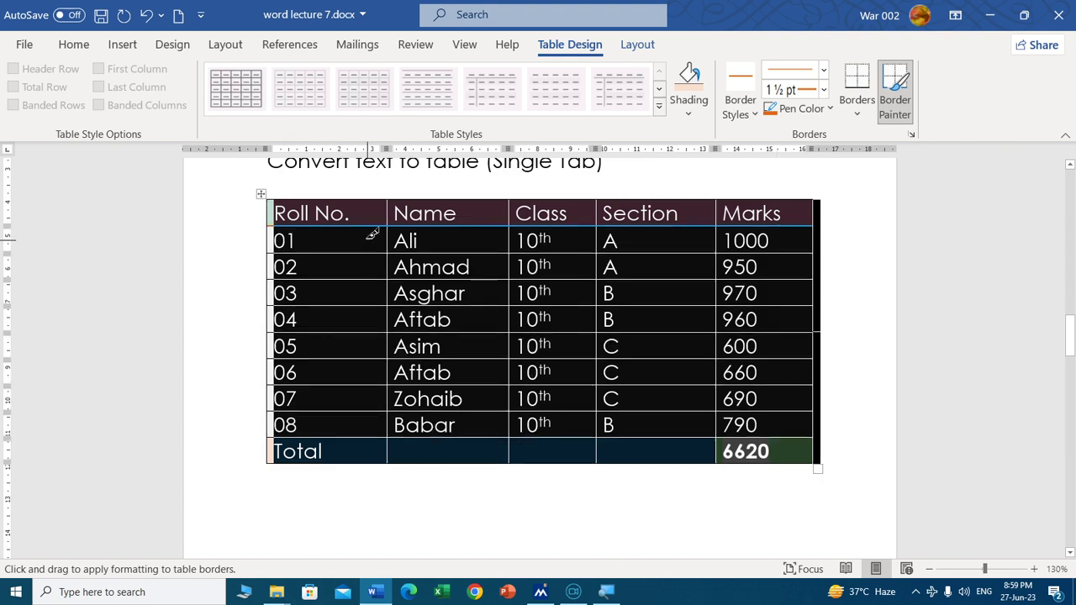
{"action": "left_click_drag", "start_coordinate": [389, 197], "coordinate": [388, 461]}
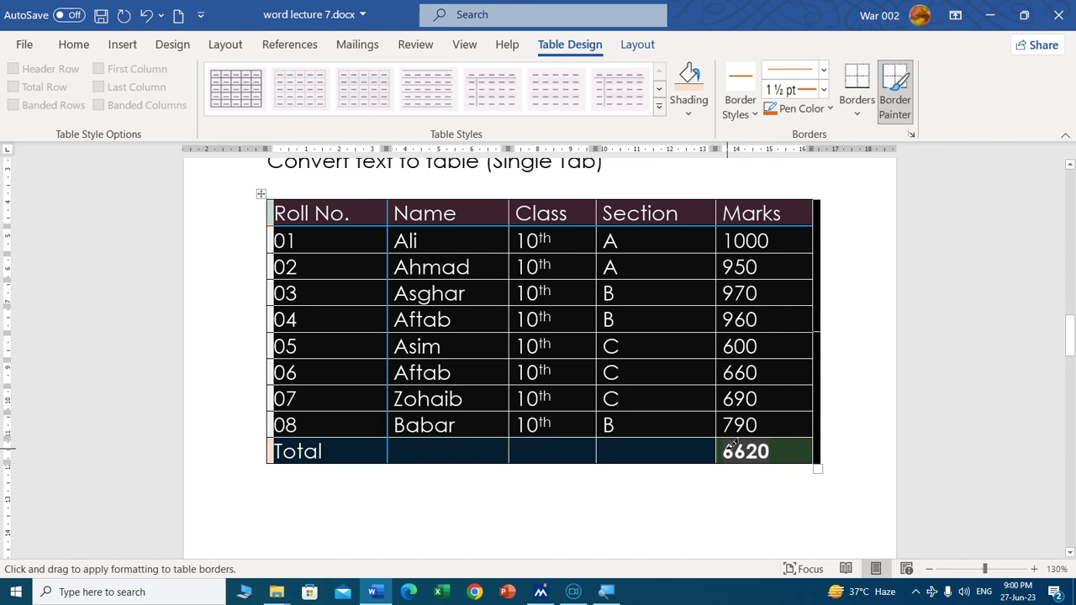
{"action": "left_click_drag", "start_coordinate": [725, 437], "coordinate": [782, 432]}
{"action": "left_click", "coordinate": [870, 345]}
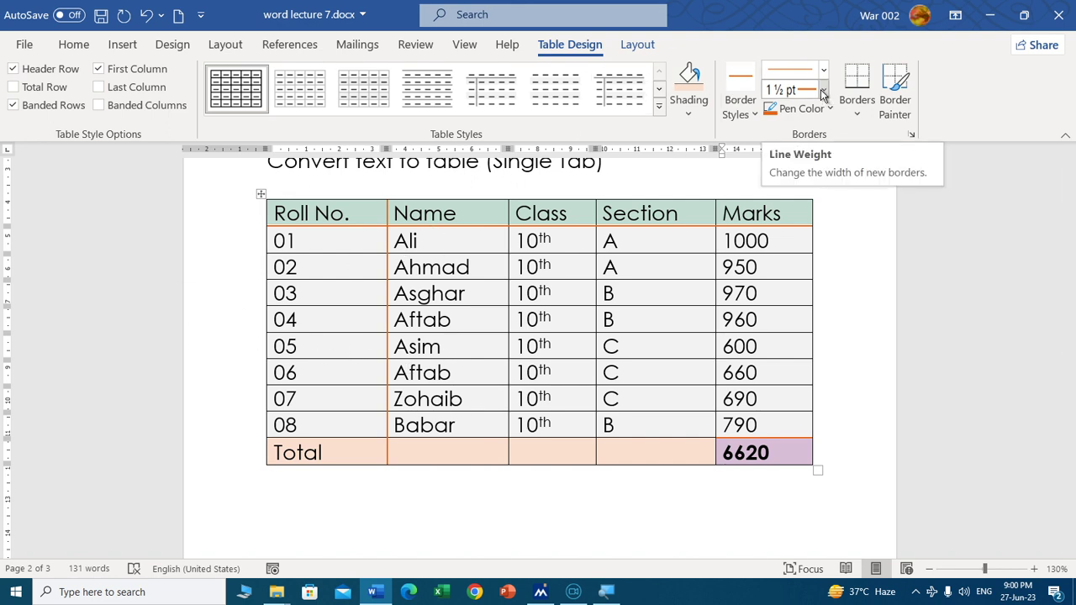
Step: Paint a thick double orange line under the Total row
{"action": "left_click", "coordinate": [824, 69]}
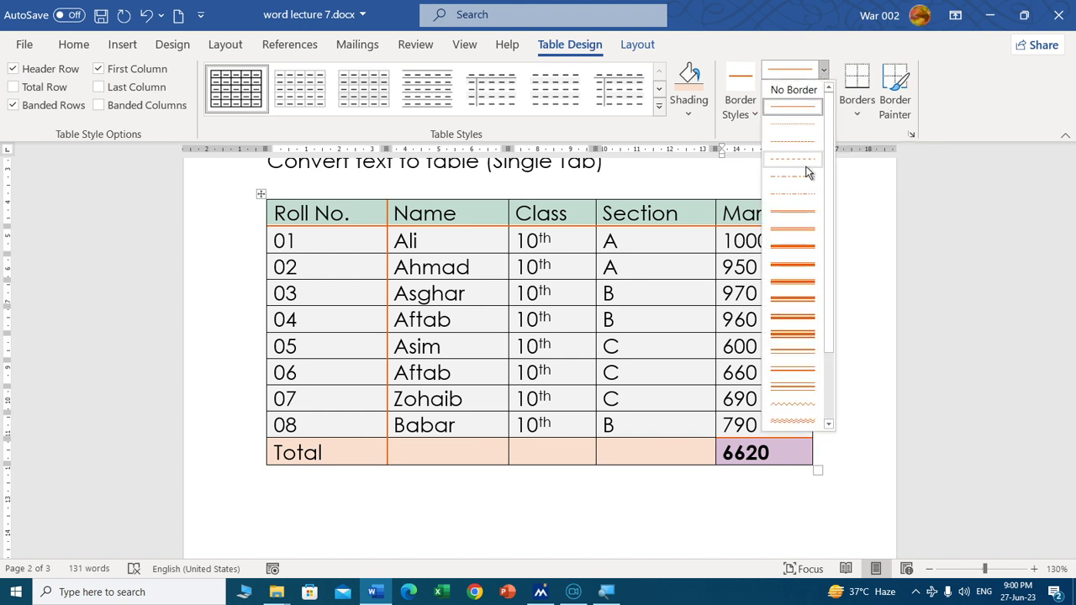
{"action": "left_click", "coordinate": [794, 299]}
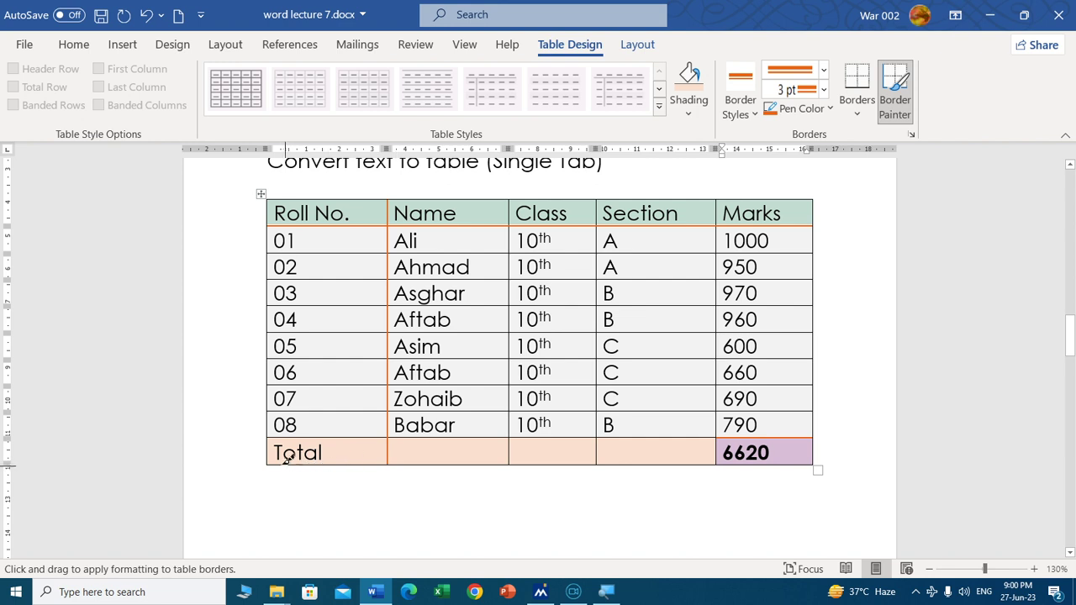
{"action": "left_click_drag", "start_coordinate": [286, 464], "coordinate": [753, 454]}
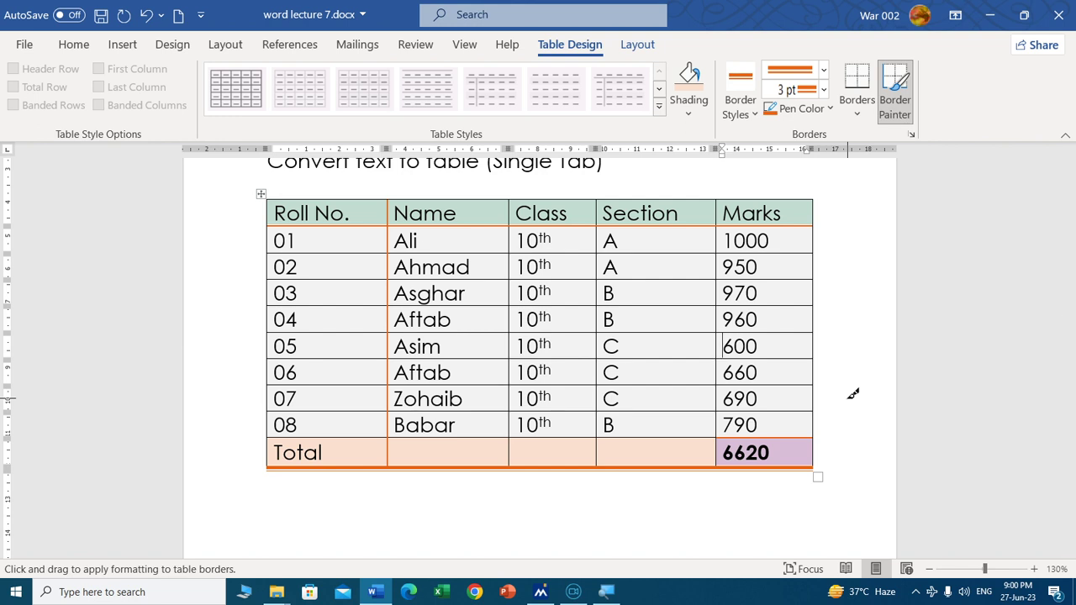
Step: Set line weight to 6 pt, repaint the table's bottom edge, then turn off Border Painter
{"action": "left_click", "coordinate": [825, 91]}
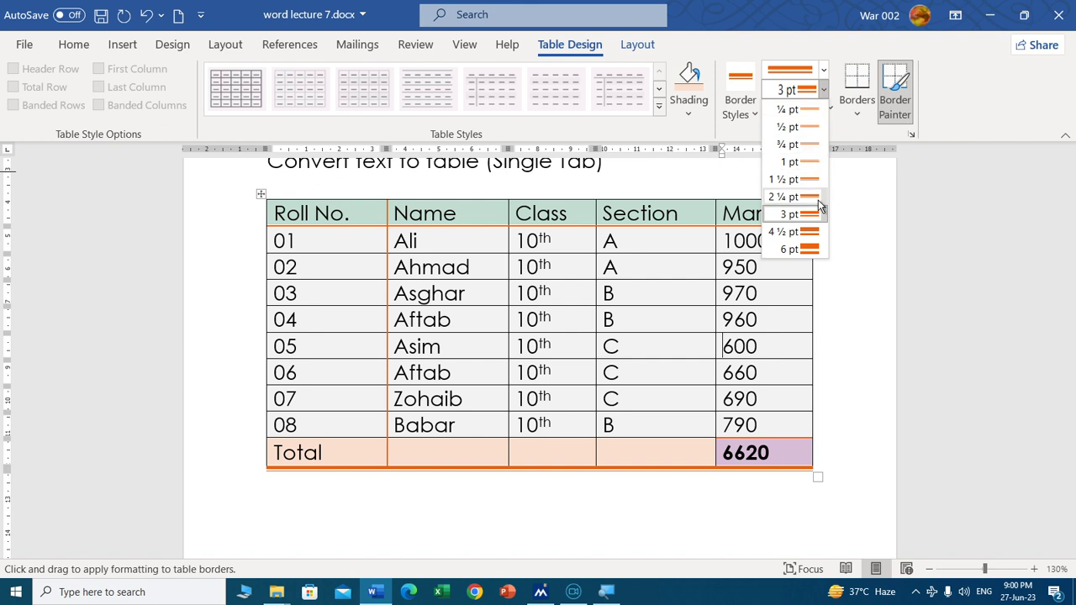
{"action": "left_click", "coordinate": [809, 248]}
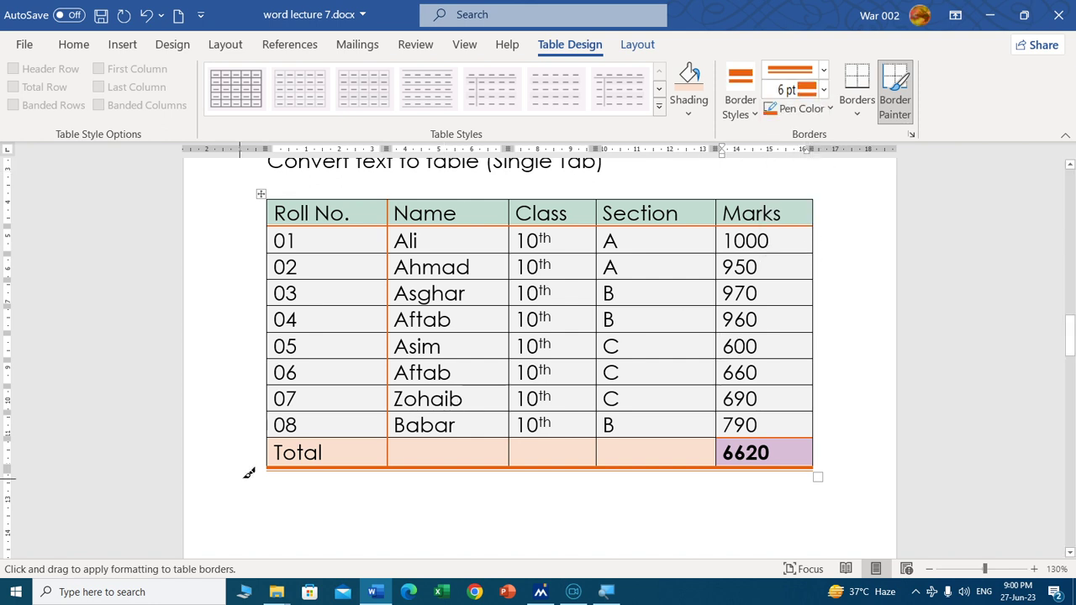
{"action": "left_click_drag", "start_coordinate": [274, 467], "coordinate": [793, 454]}
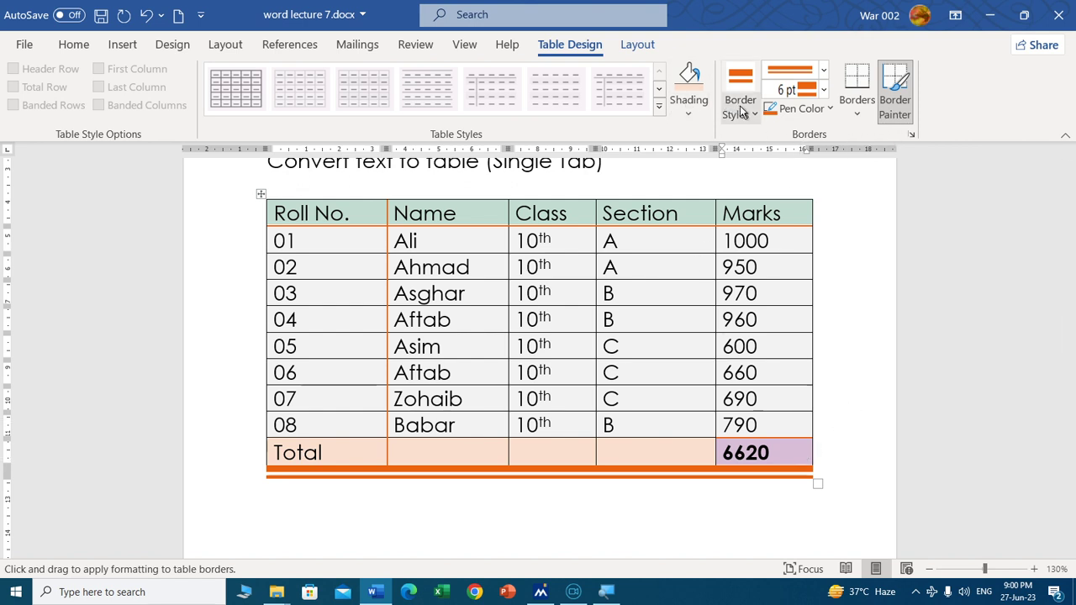
{"action": "left_click", "coordinate": [830, 110]}
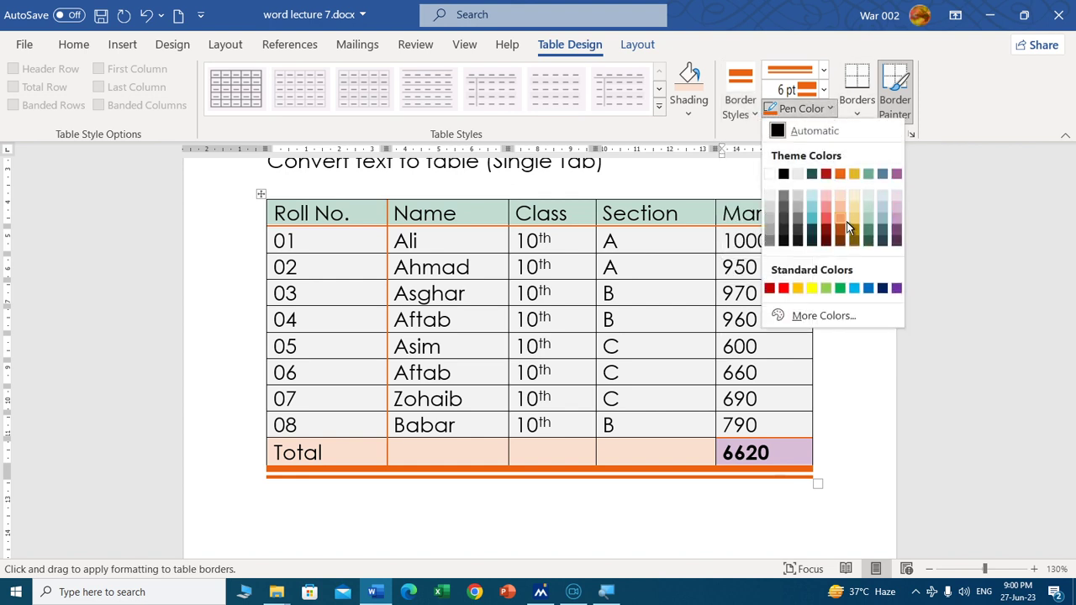
{"action": "left_click", "coordinate": [854, 374]}
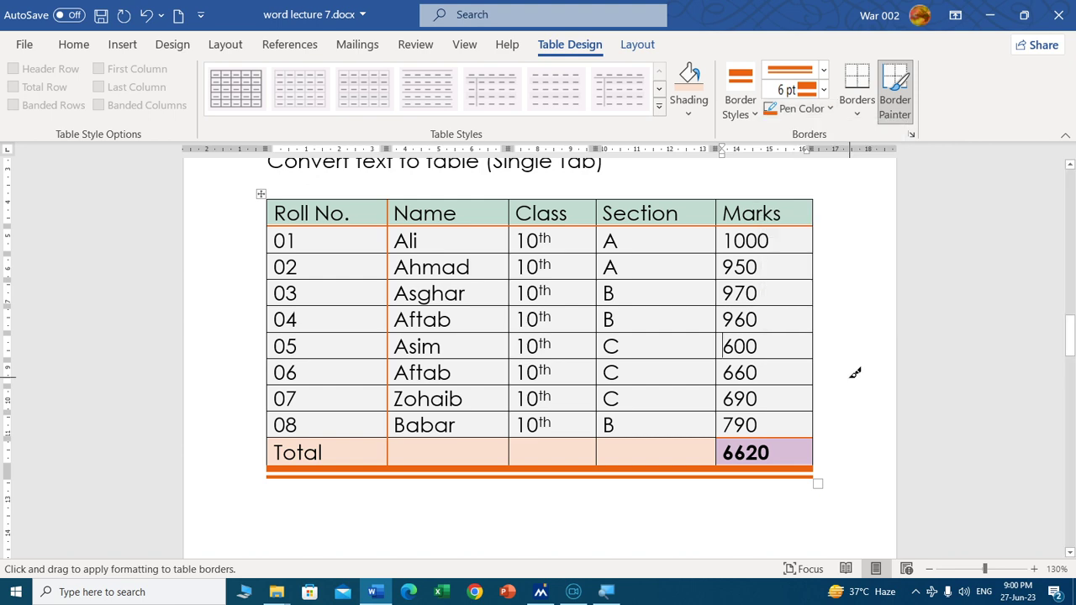
{"action": "scroll", "coordinate": [871, 275], "scroll_direction": "up", "scroll_amount": 2}
{"action": "scroll", "coordinate": [874, 295], "scroll_direction": "up", "scroll_amount": 3}
{"action": "scroll", "coordinate": [887, 321], "scroll_direction": "up", "scroll_amount": 1}
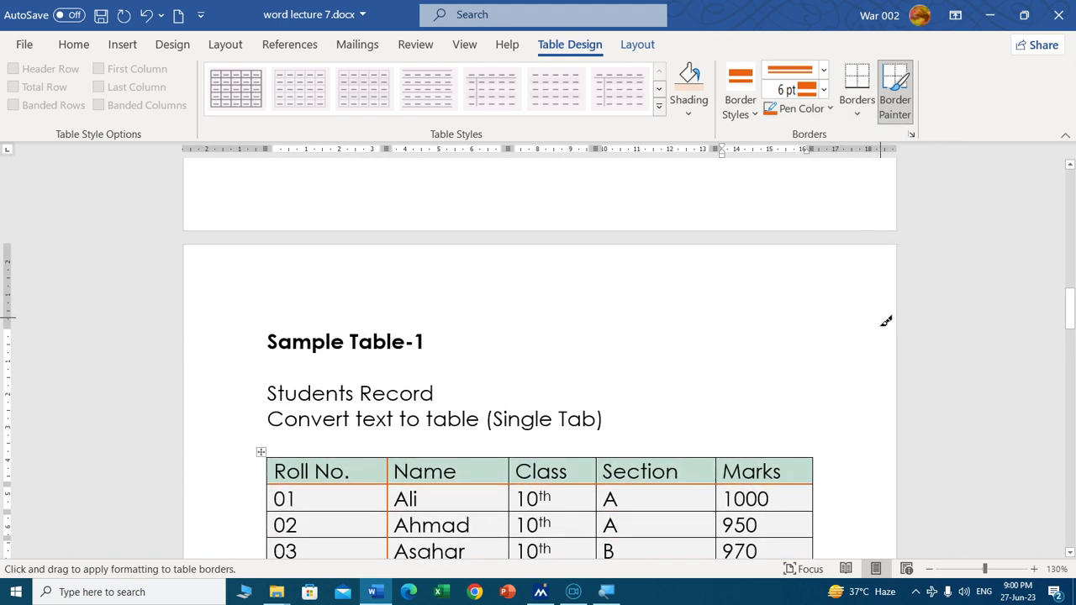
{"action": "key", "text": "Escape"}
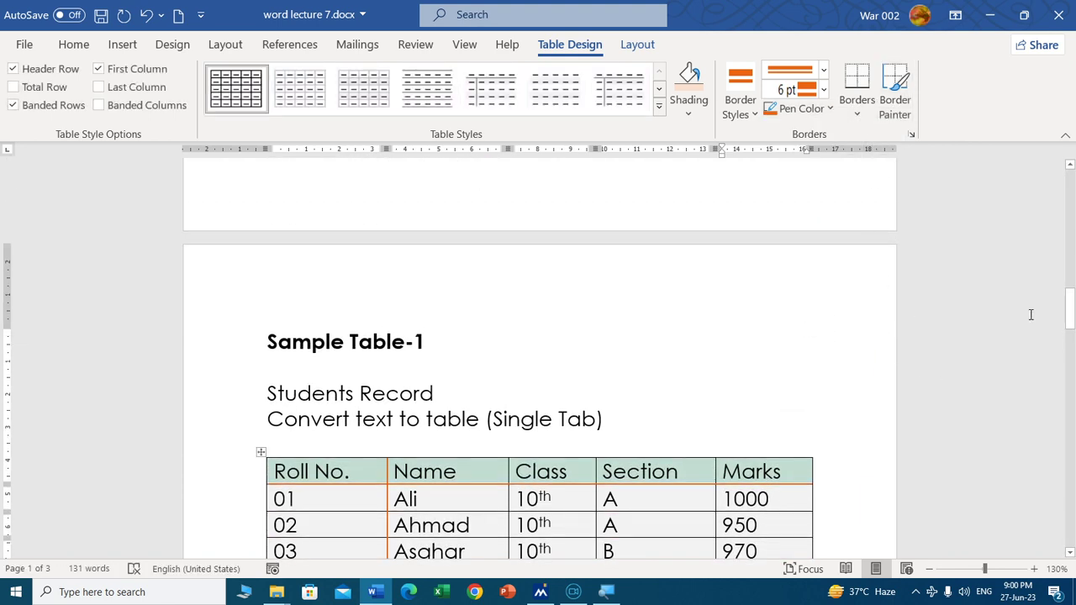
{"action": "left_click_drag", "start_coordinate": [1069, 308], "coordinate": [1069, 334]}
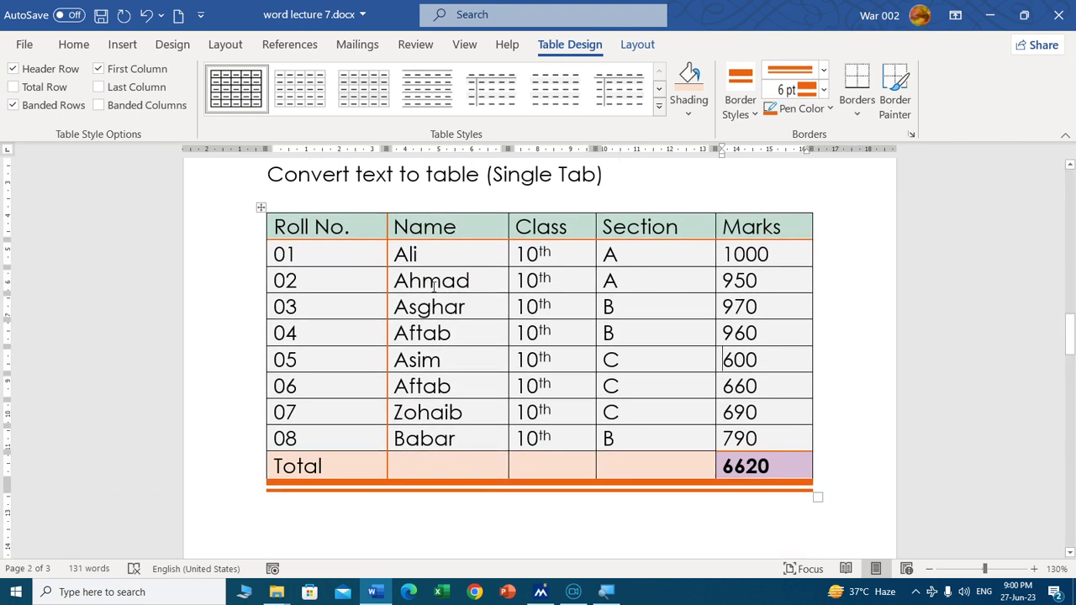
Step: Select the whole table and apply the Outside Borders preset
{"action": "left_click", "coordinate": [261, 207]}
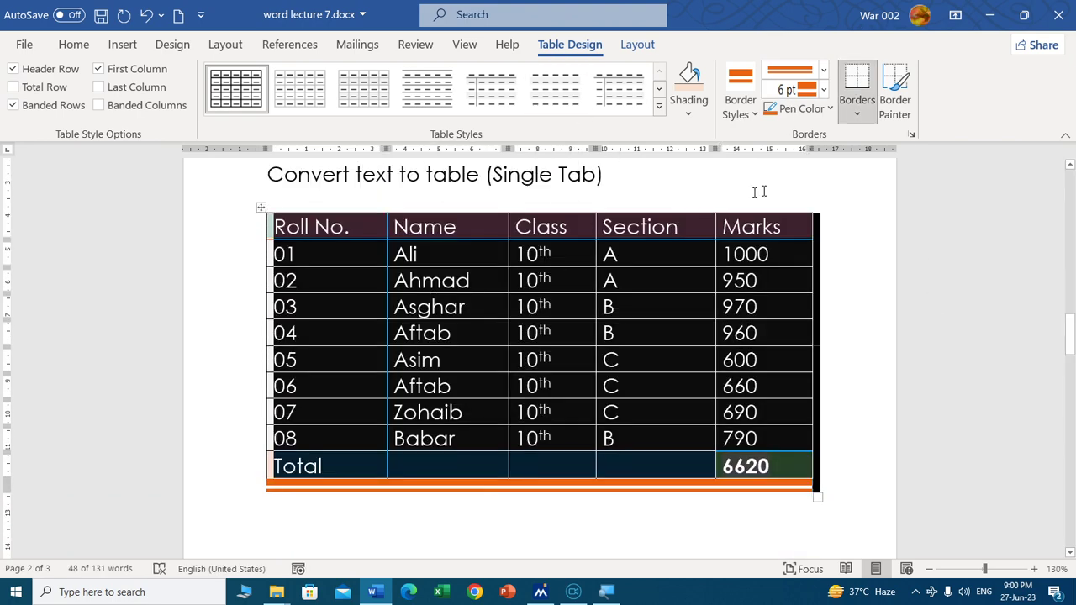
{"action": "left_click", "coordinate": [844, 115]}
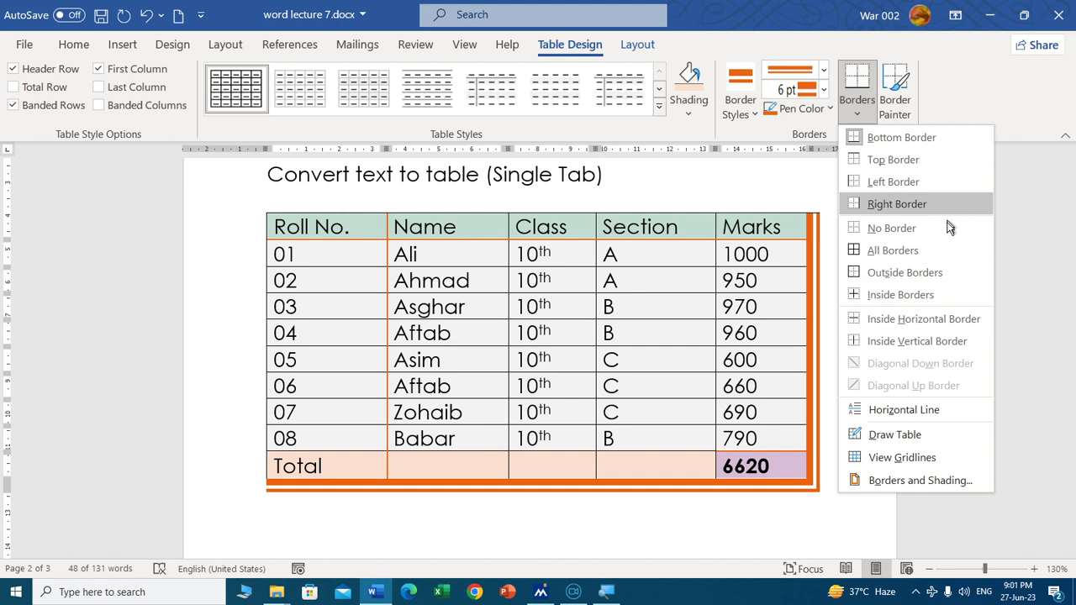
{"action": "left_click", "coordinate": [911, 274]}
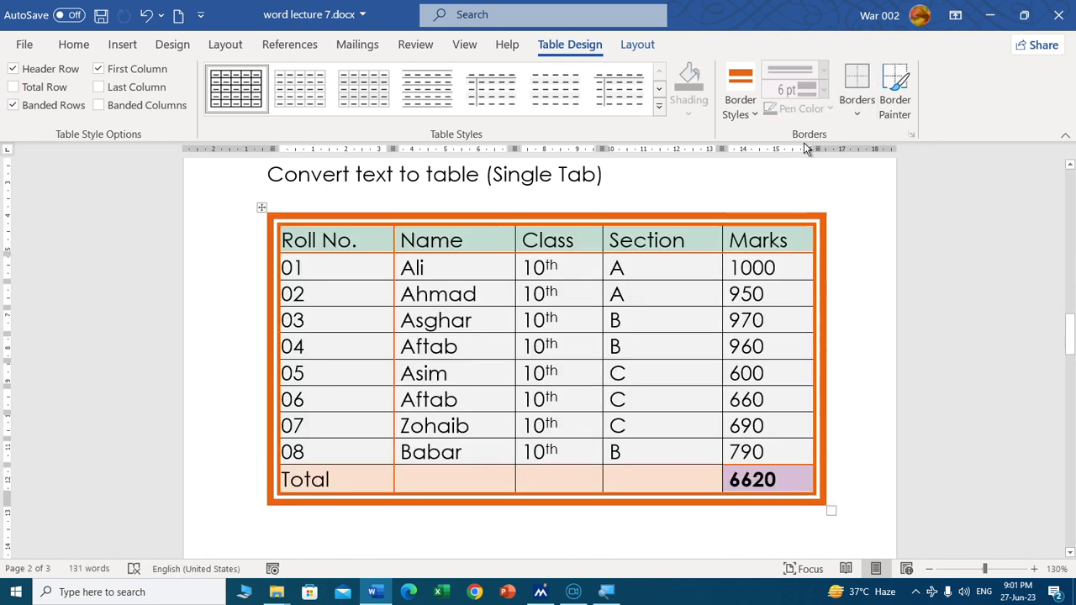
Step: Choose a thin black border style and paint it over the table's top, right, left and bottom edges
{"action": "left_click", "coordinate": [751, 107]}
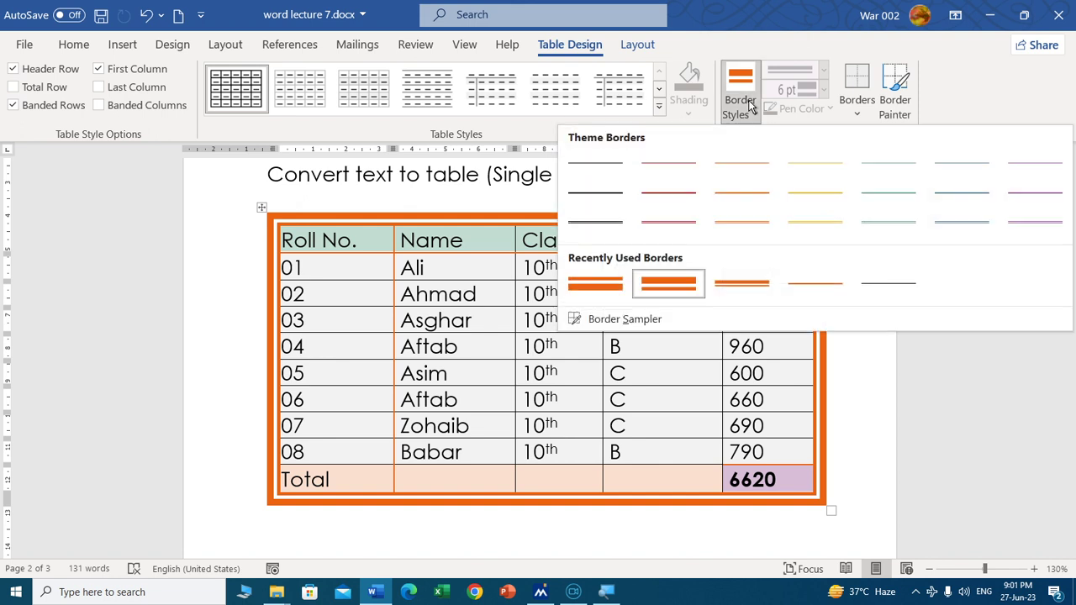
{"action": "left_click", "coordinate": [594, 184]}
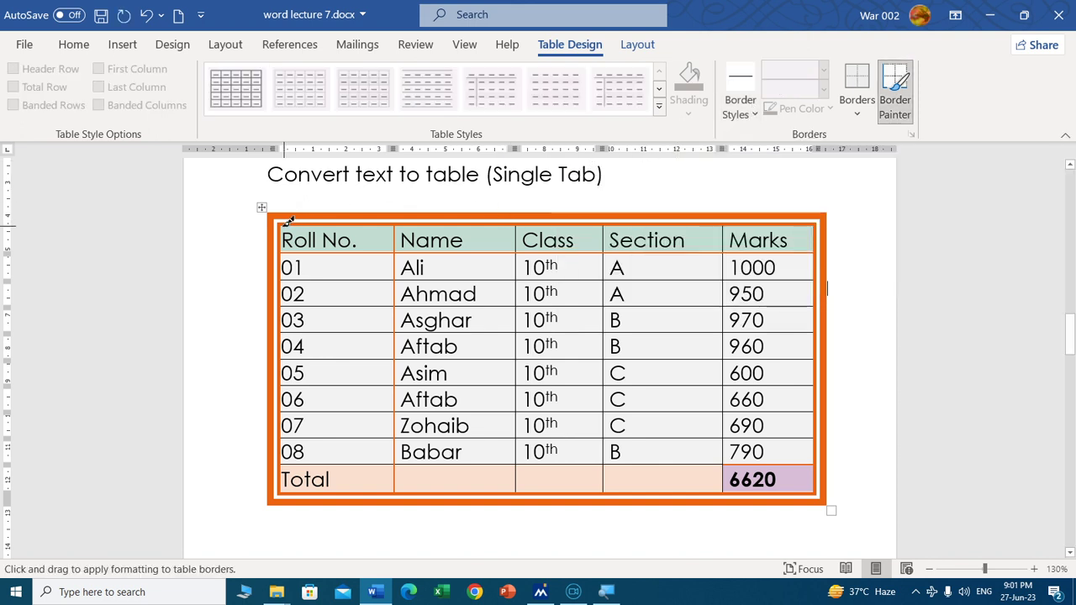
{"action": "left_click", "coordinate": [810, 216]}
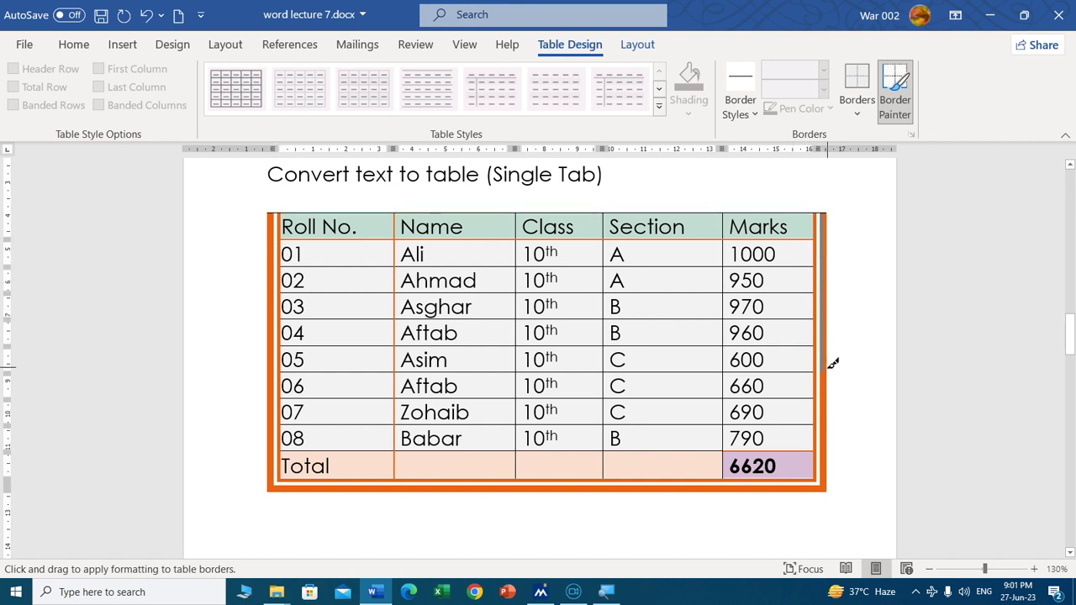
{"action": "left_click", "coordinate": [825, 496]}
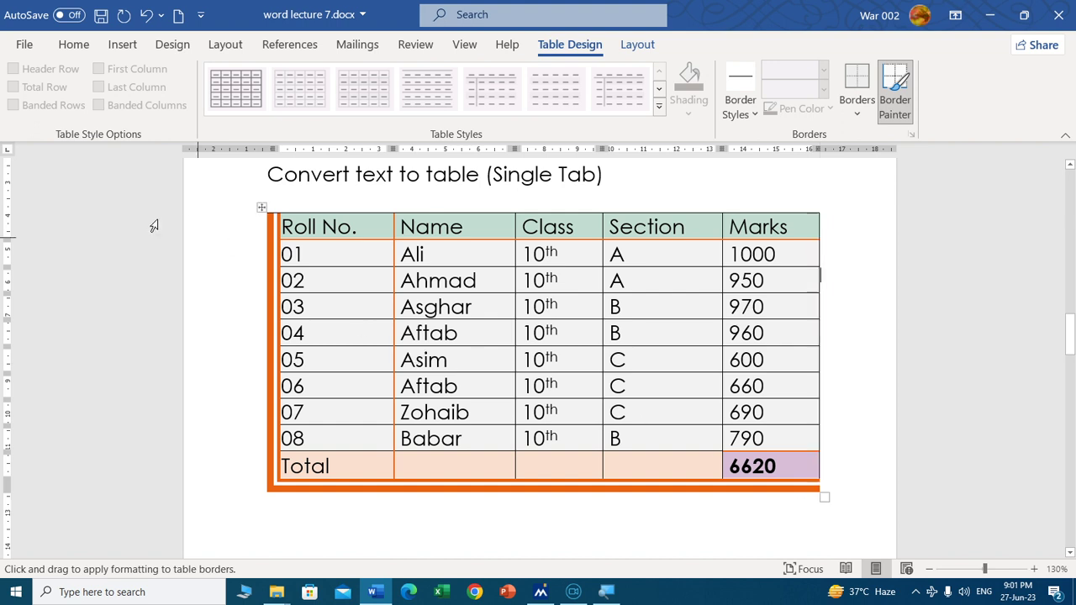
{"action": "left_click_drag", "start_coordinate": [298, 385], "coordinate": [285, 473]}
{"action": "left_click", "coordinate": [280, 475]}
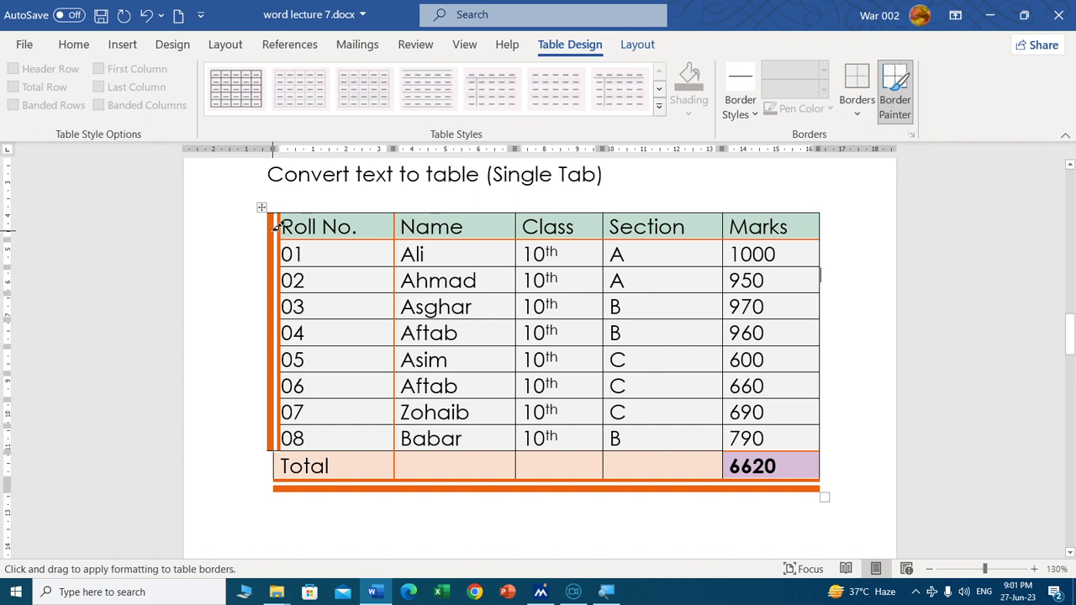
{"action": "left_click_drag", "start_coordinate": [275, 227], "coordinate": [276, 360]}
{"action": "left_click_drag", "start_coordinate": [277, 437], "coordinate": [278, 445]}
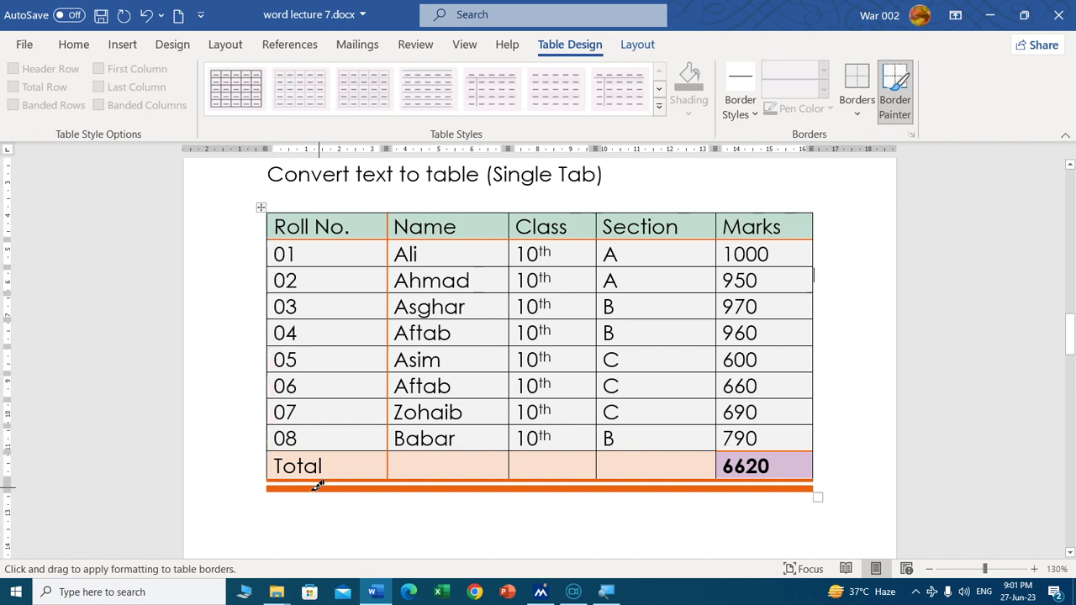
{"action": "left_click_drag", "start_coordinate": [799, 481], "coordinate": [801, 482]}
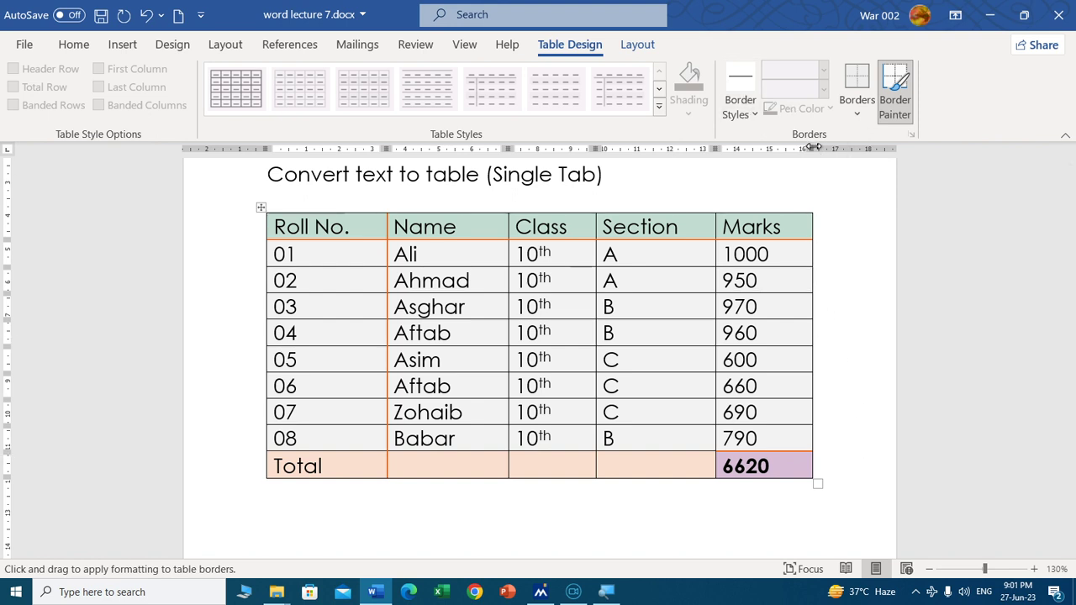
{"action": "left_click", "coordinate": [858, 118]}
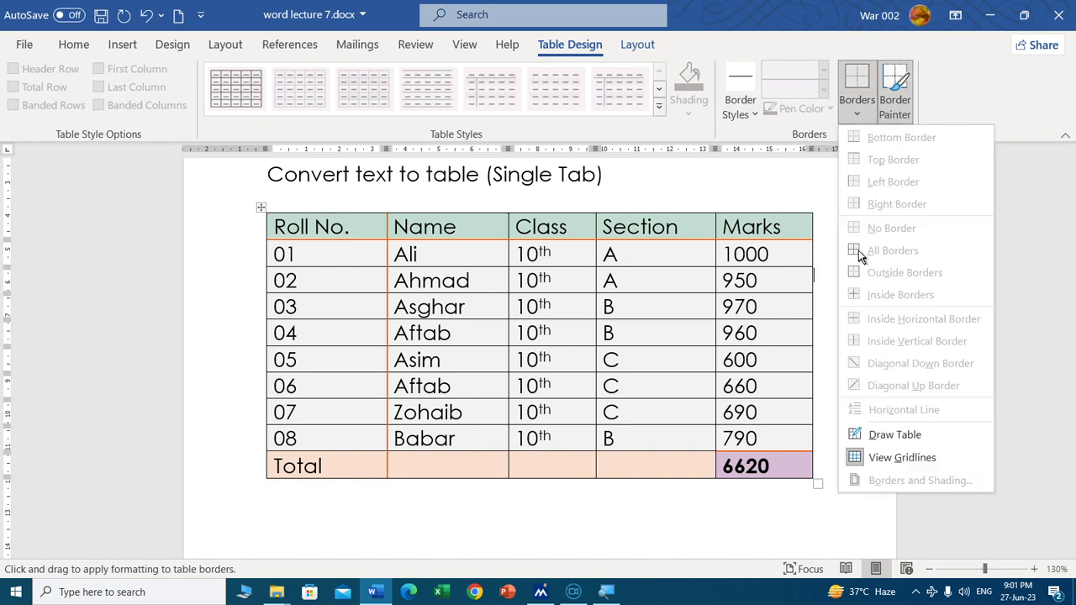
{"action": "left_click", "coordinate": [698, 322]}
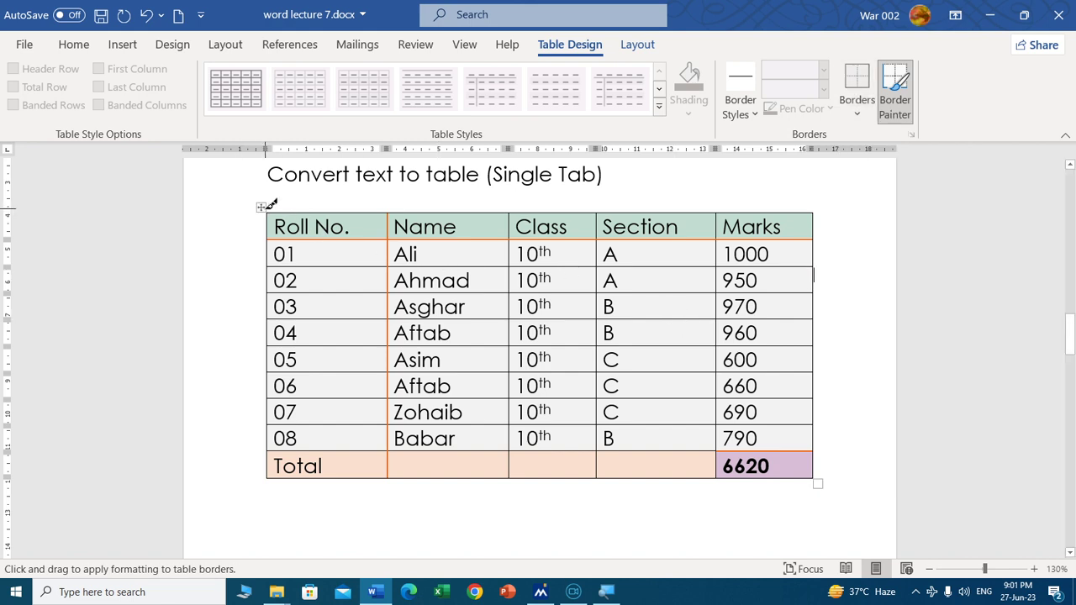
Step: Select the whole marks table and apply the All Borders preset for thin black grid lines
{"action": "left_click", "coordinate": [238, 198]}
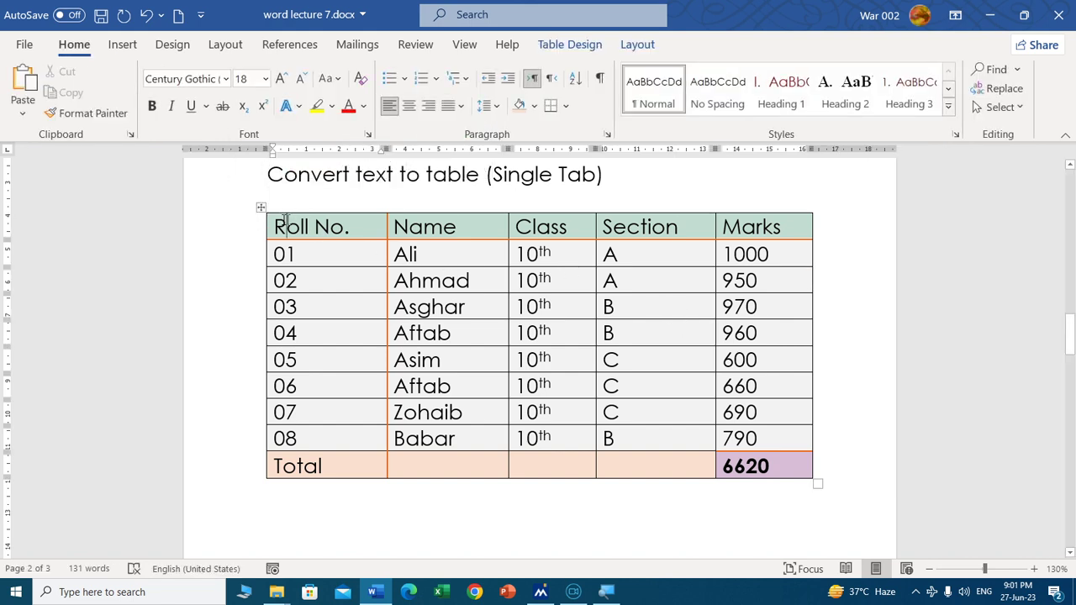
{"action": "left_click", "coordinate": [261, 206]}
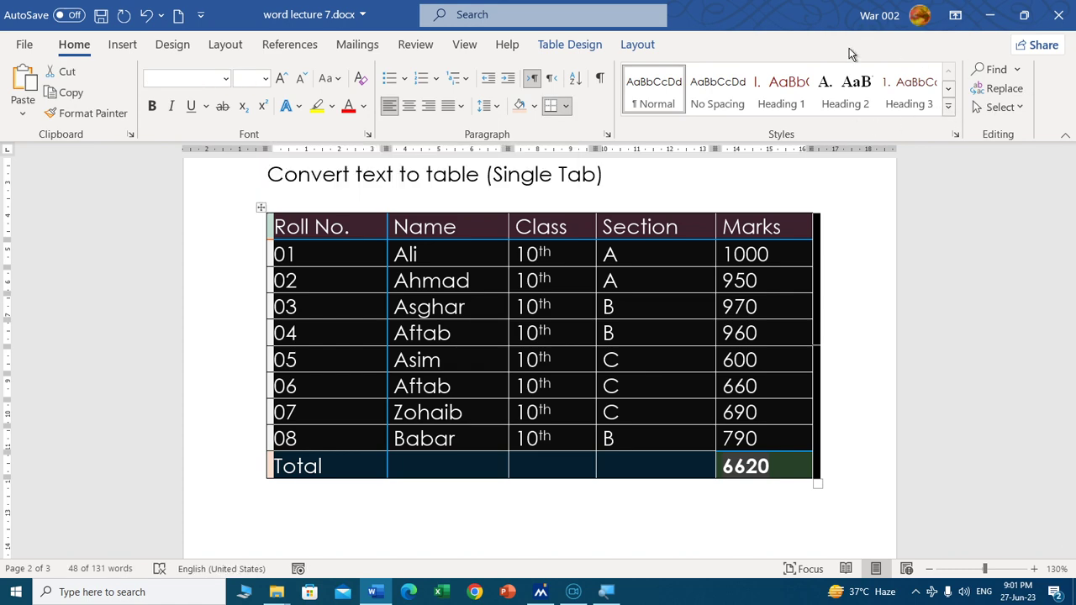
{"action": "left_click", "coordinate": [569, 46]}
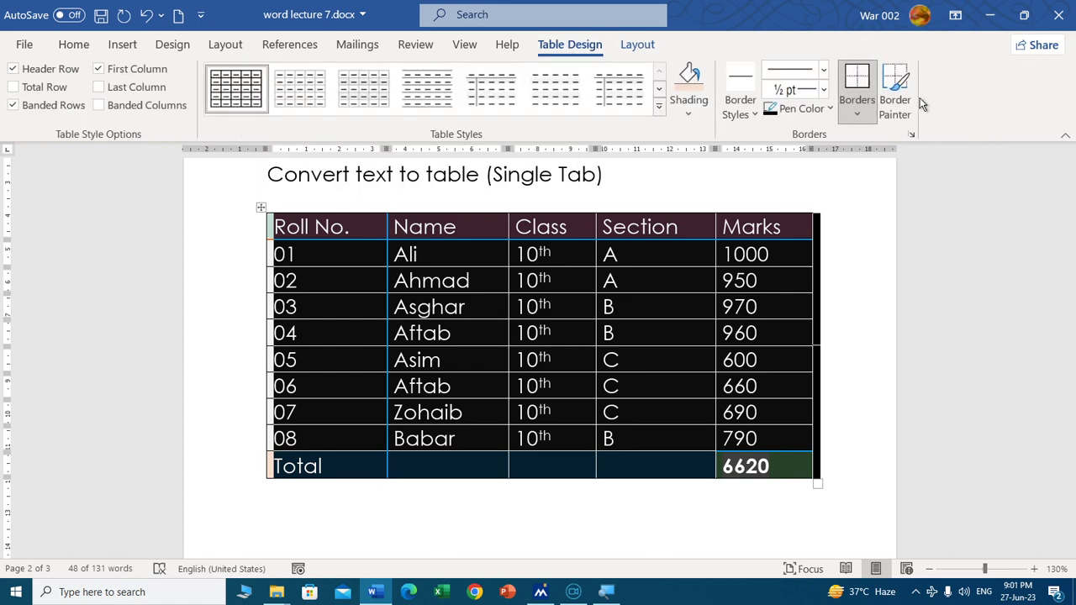
{"action": "left_click", "coordinate": [855, 115]}
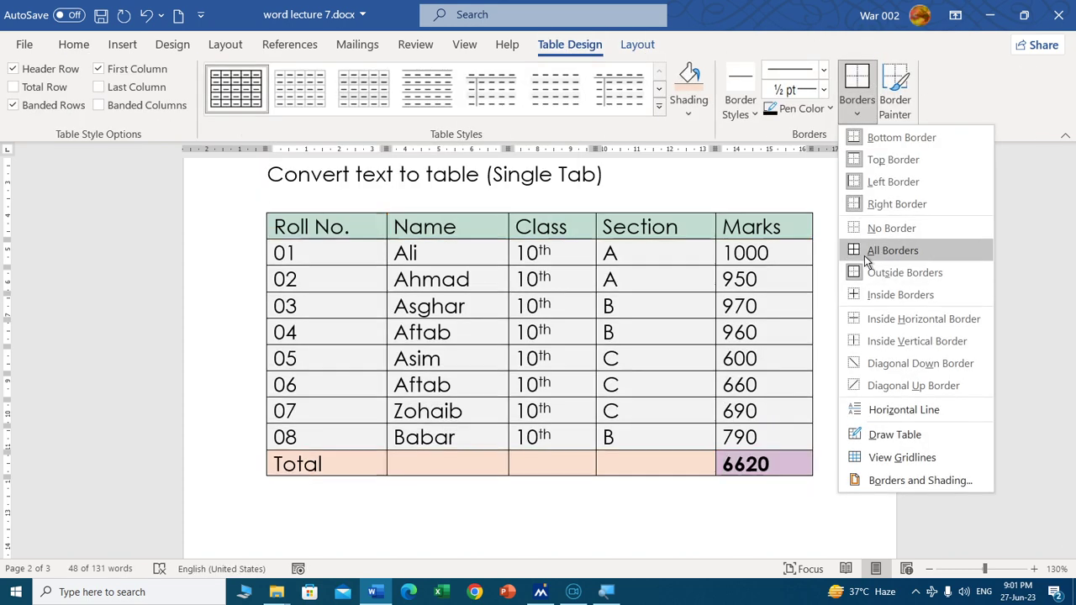
{"action": "left_click", "coordinate": [864, 252]}
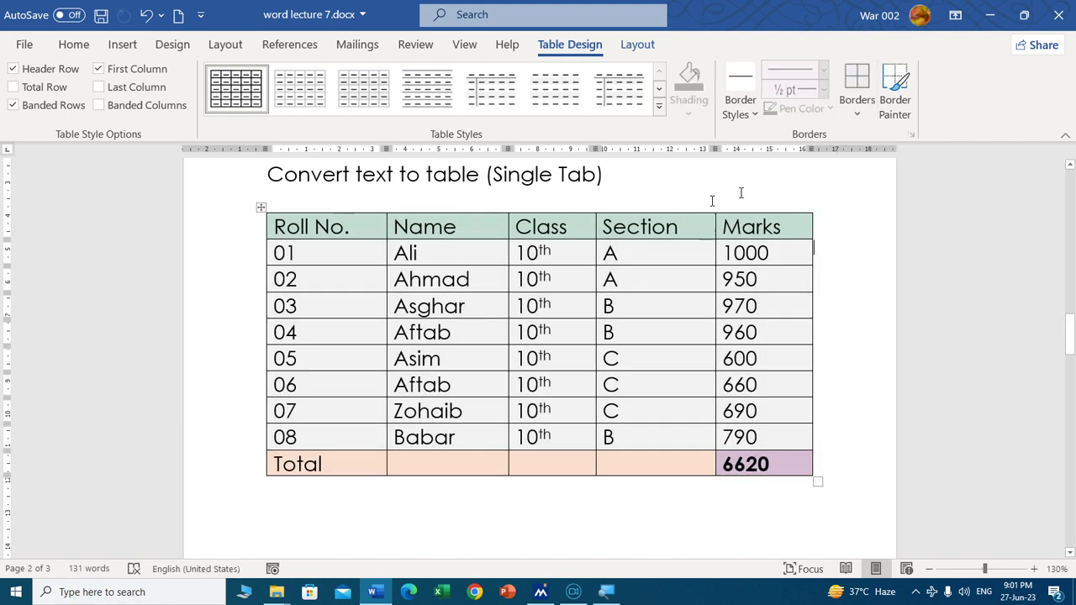
{"action": "left_click", "coordinate": [858, 115]}
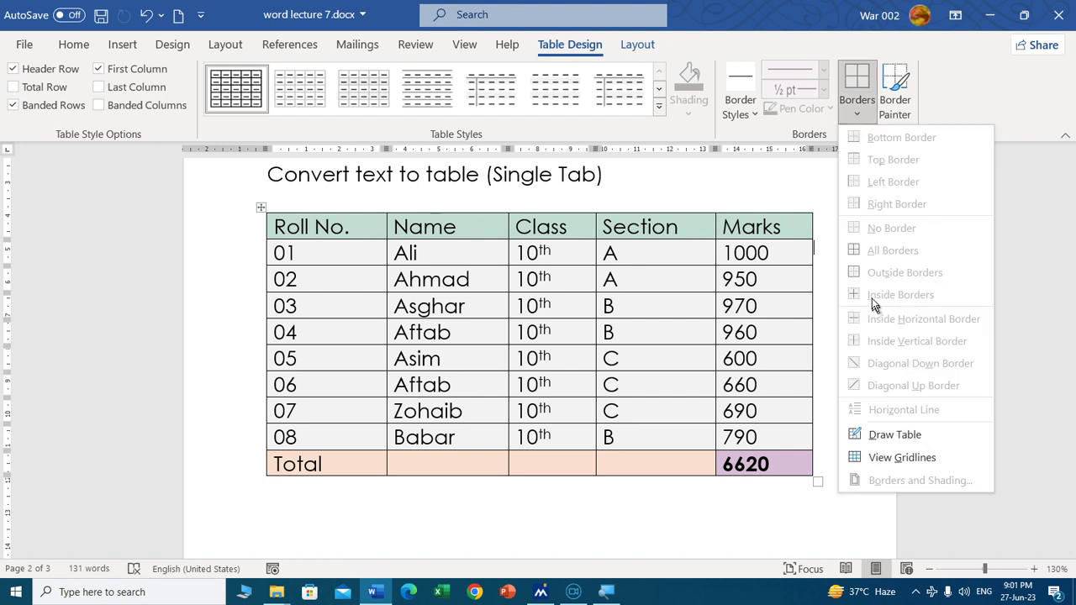
{"action": "left_click", "coordinate": [236, 253]}
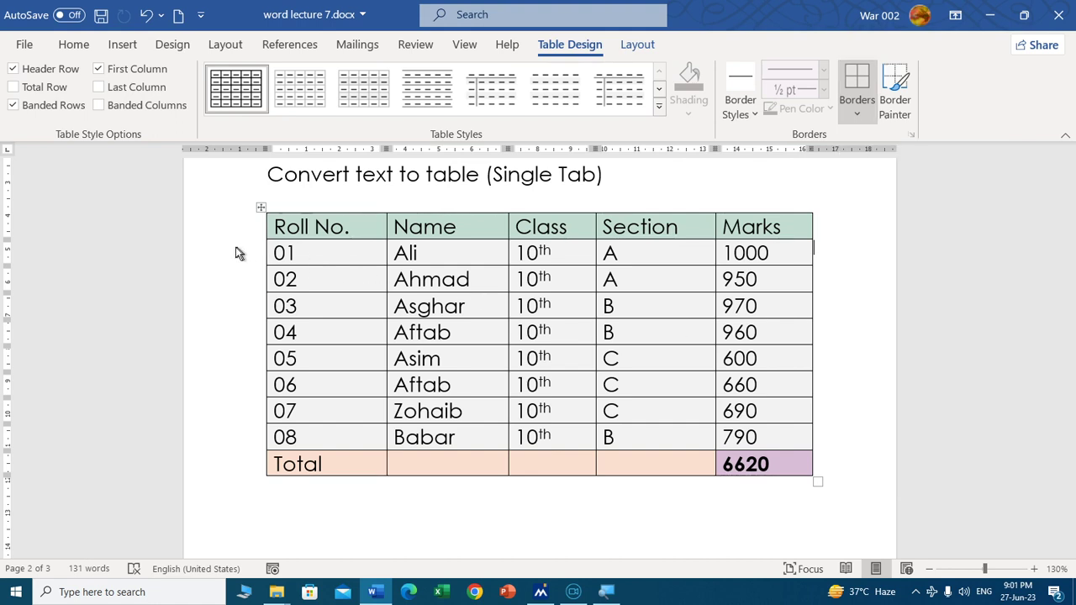
{"action": "left_click", "coordinate": [261, 208]}
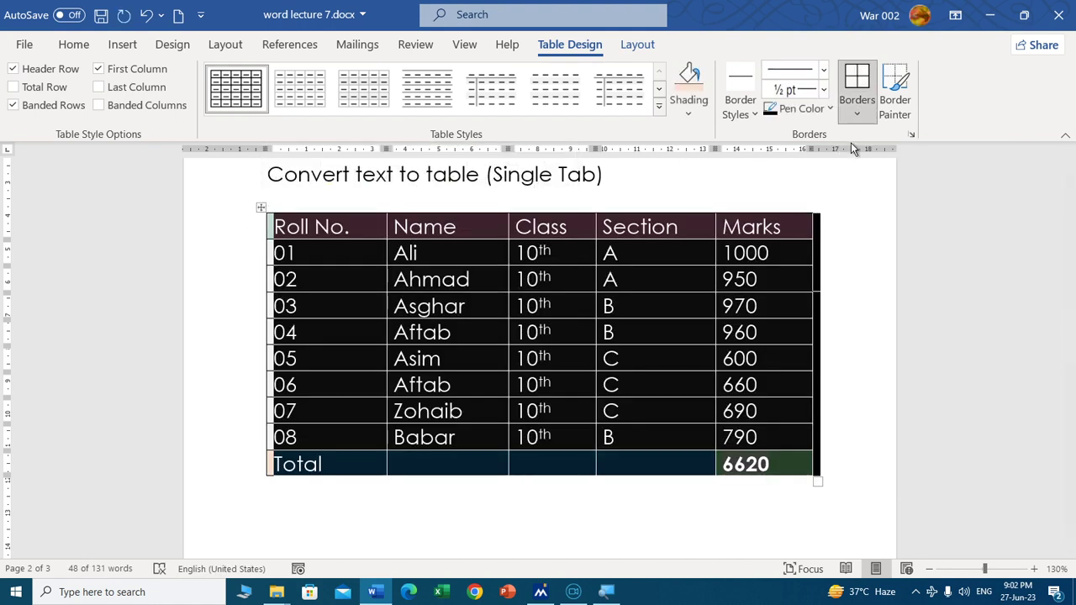
{"action": "left_click", "coordinate": [854, 120]}
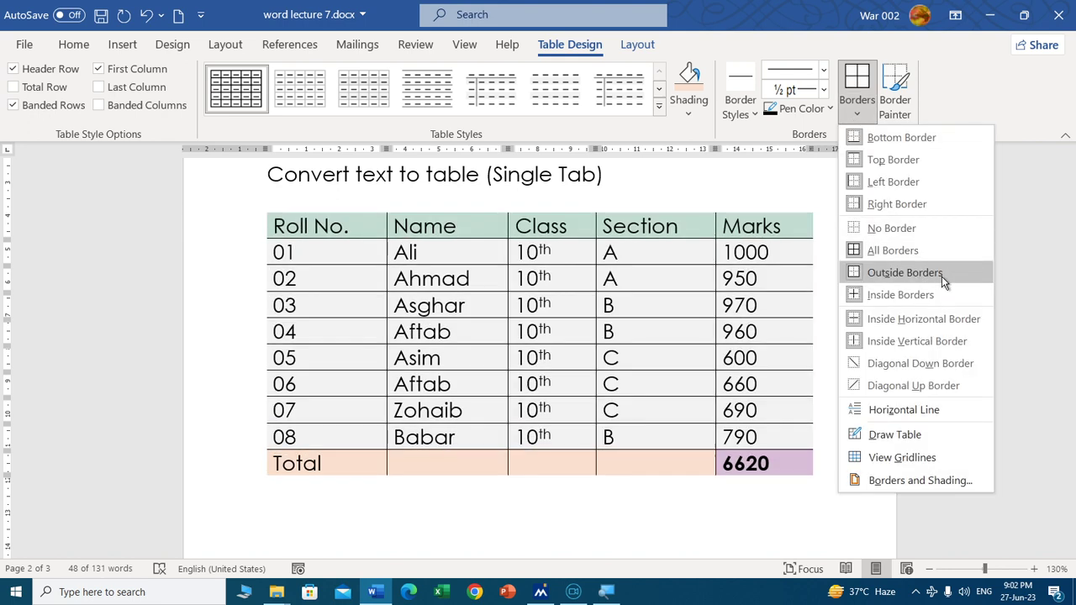
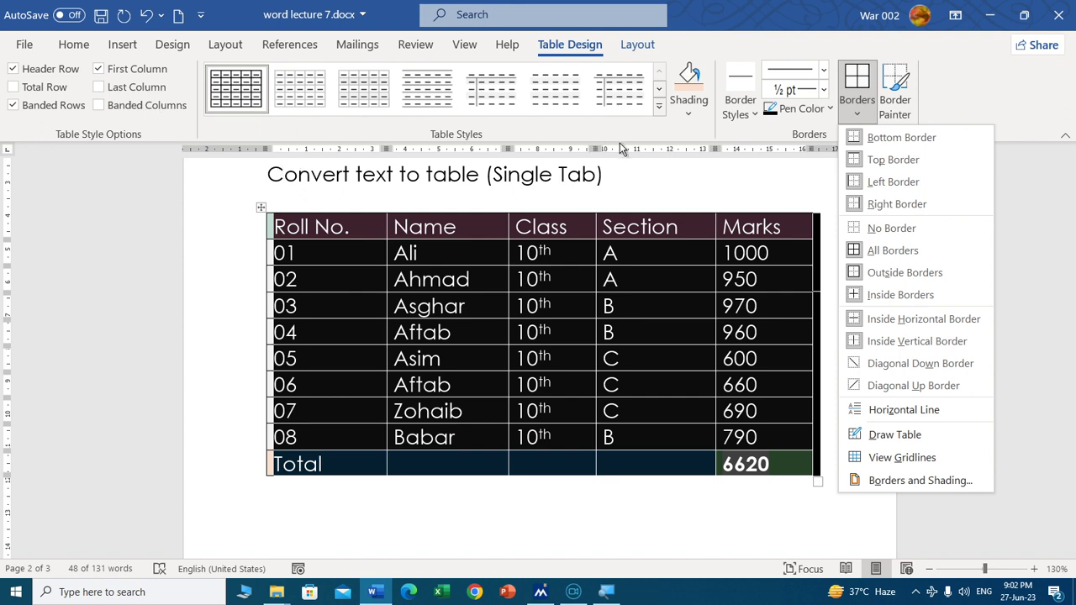
Step: Apply a banded table style with an uppercase header row, then select the whole table
{"action": "left_click", "coordinate": [511, 86]}
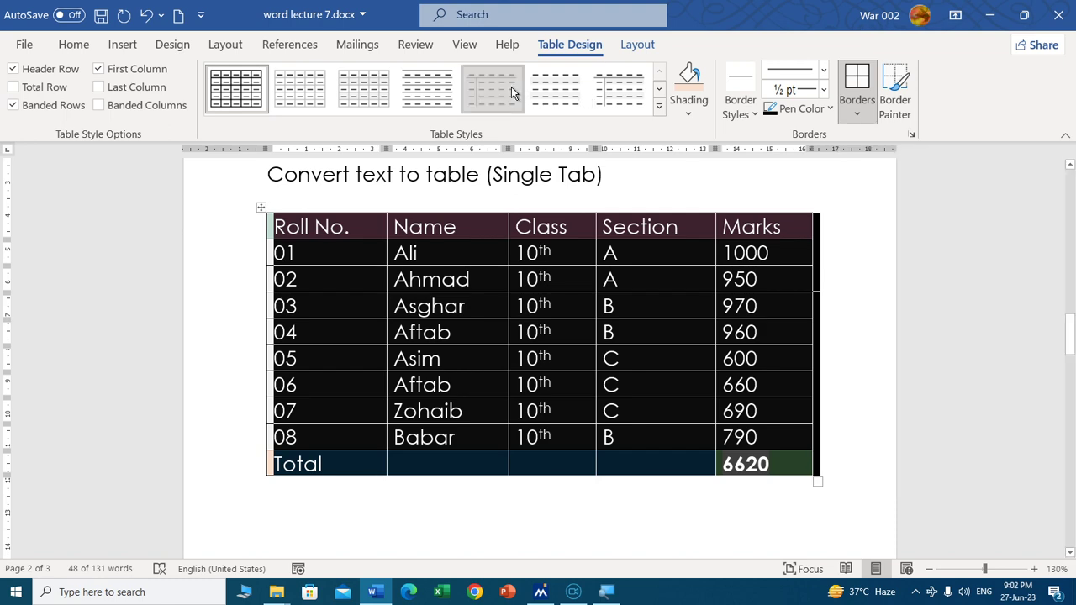
{"action": "scroll", "coordinate": [579, 166], "scroll_direction": "down", "scroll_amount": 1}
{"action": "left_click", "coordinate": [234, 305]}
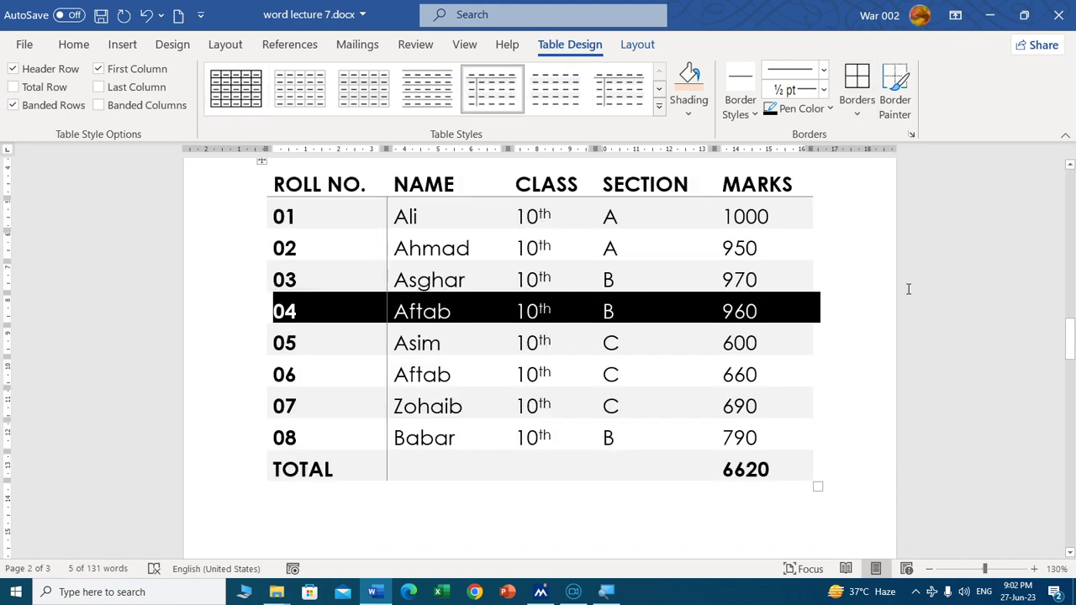
{"action": "left_click_drag", "start_coordinate": [1066, 350], "coordinate": [1070, 335]}
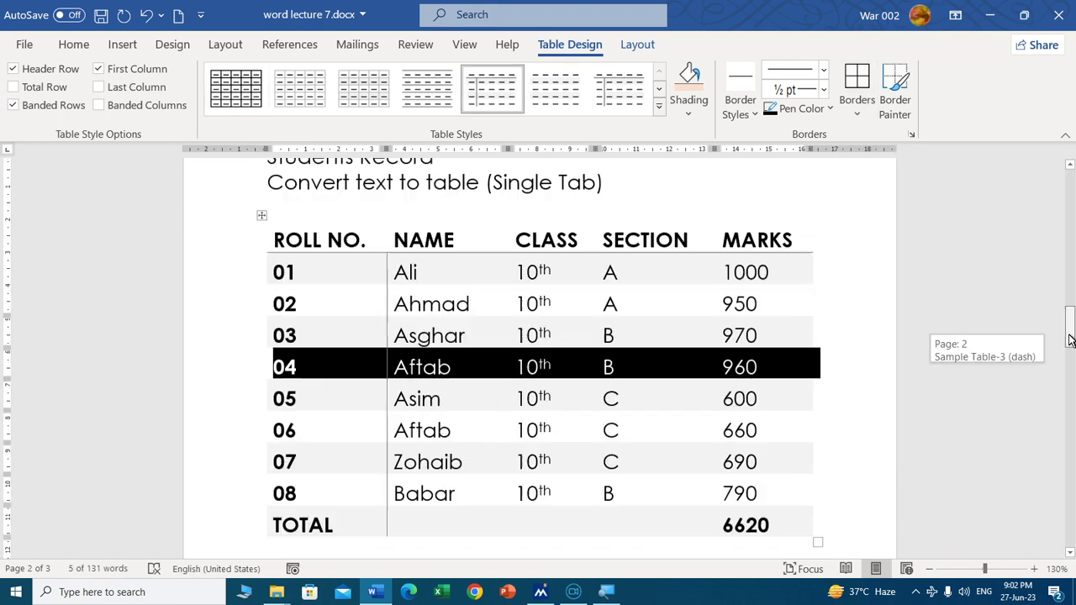
{"action": "left_click", "coordinate": [261, 329]}
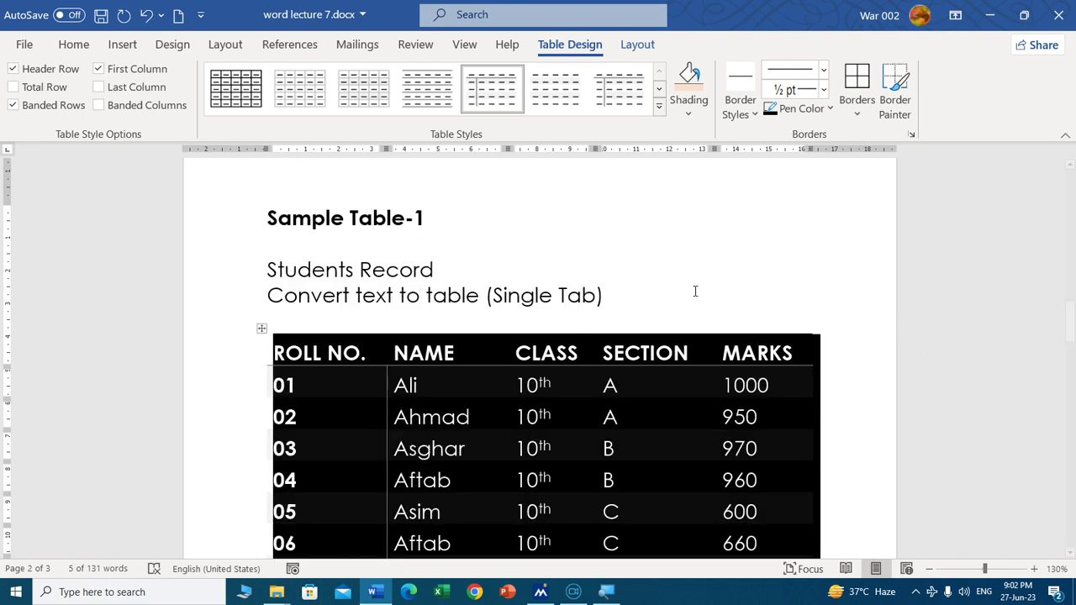
{"action": "left_click", "coordinate": [859, 114]}
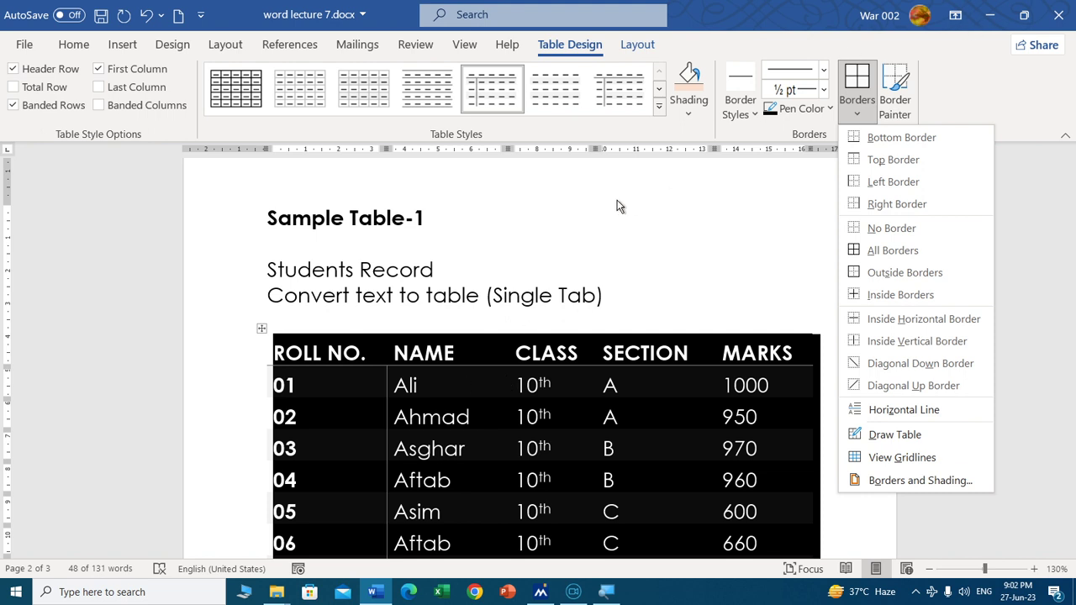
Step: Paint a border down the first column's left edge with Border Painter
{"action": "left_click", "coordinate": [622, 236]}
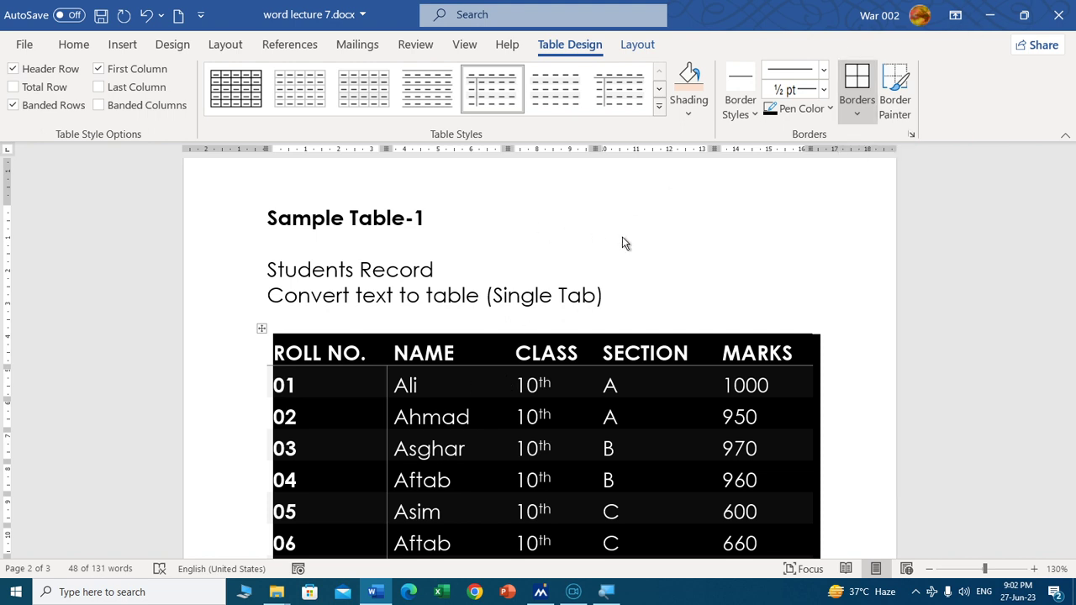
{"action": "left_click", "coordinate": [889, 101]}
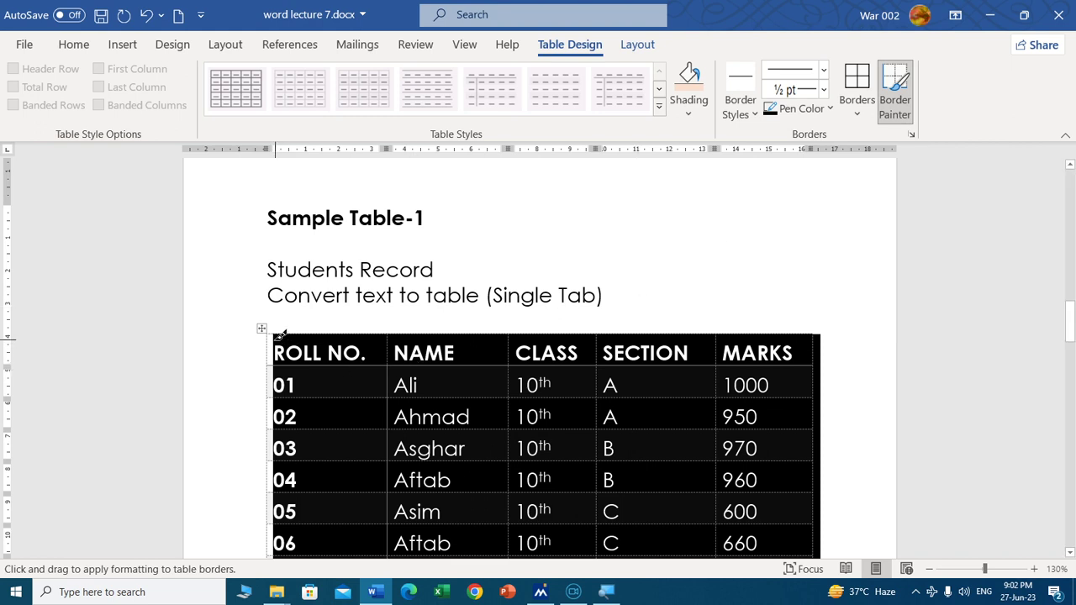
{"action": "left_click_drag", "start_coordinate": [272, 335], "coordinate": [271, 427]}
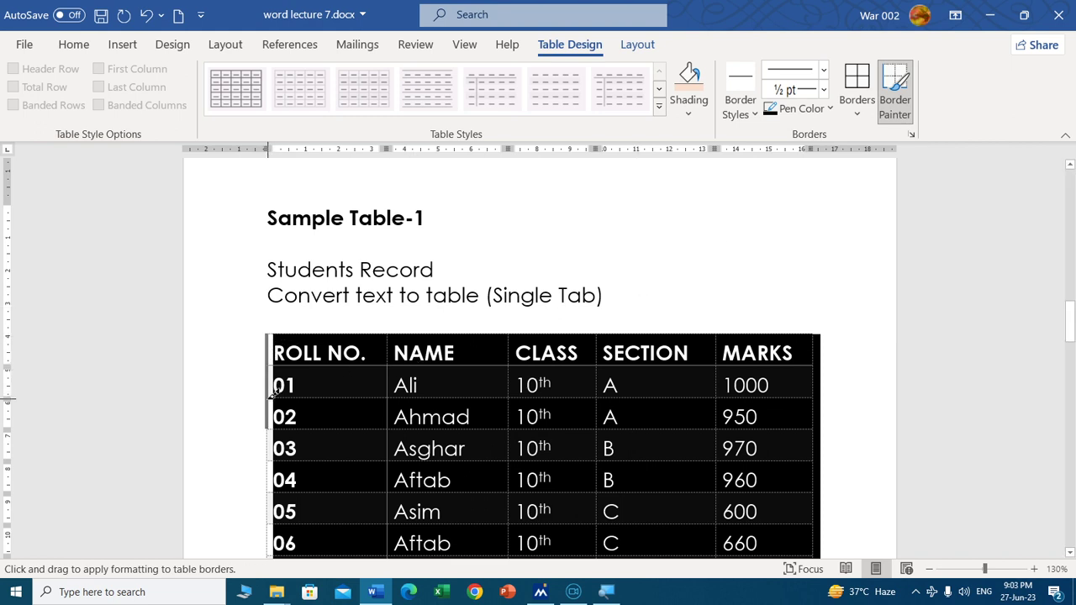
{"action": "key", "text": "Escape"}
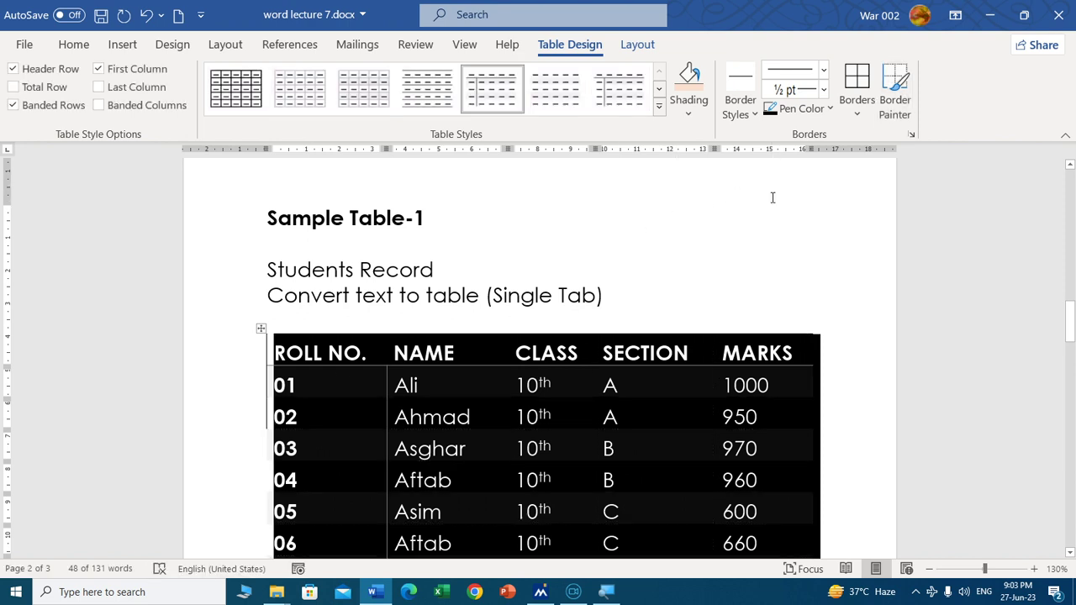
Step: Paint a thick 3 pt line along the table's top edge and beneath the header row
{"action": "left_click", "coordinate": [822, 74]}
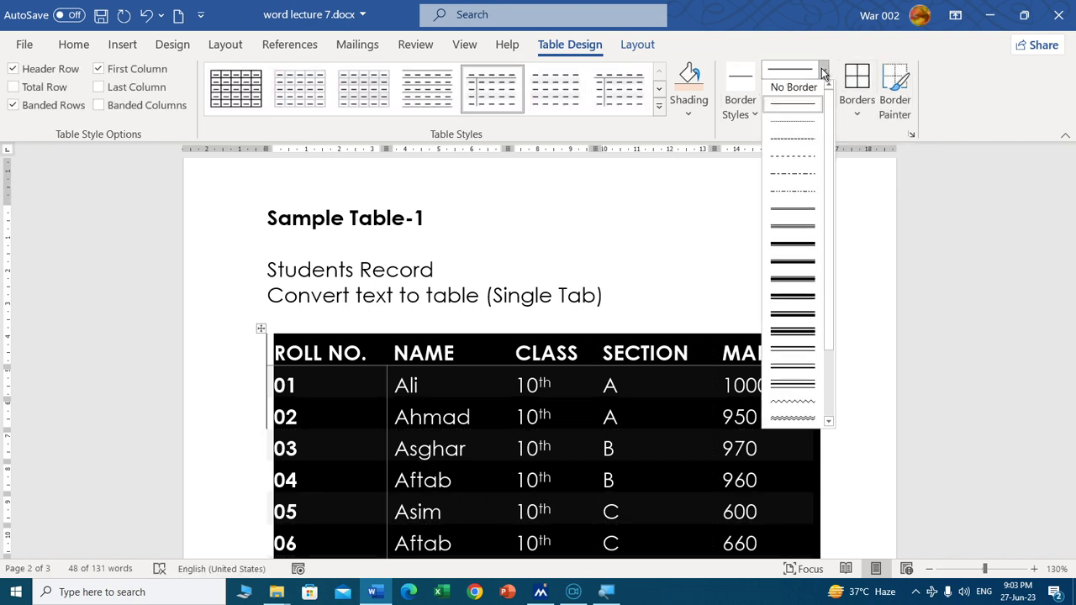
{"action": "left_click", "coordinate": [797, 320]}
{"action": "left_click_drag", "start_coordinate": [271, 333], "coordinate": [826, 331]}
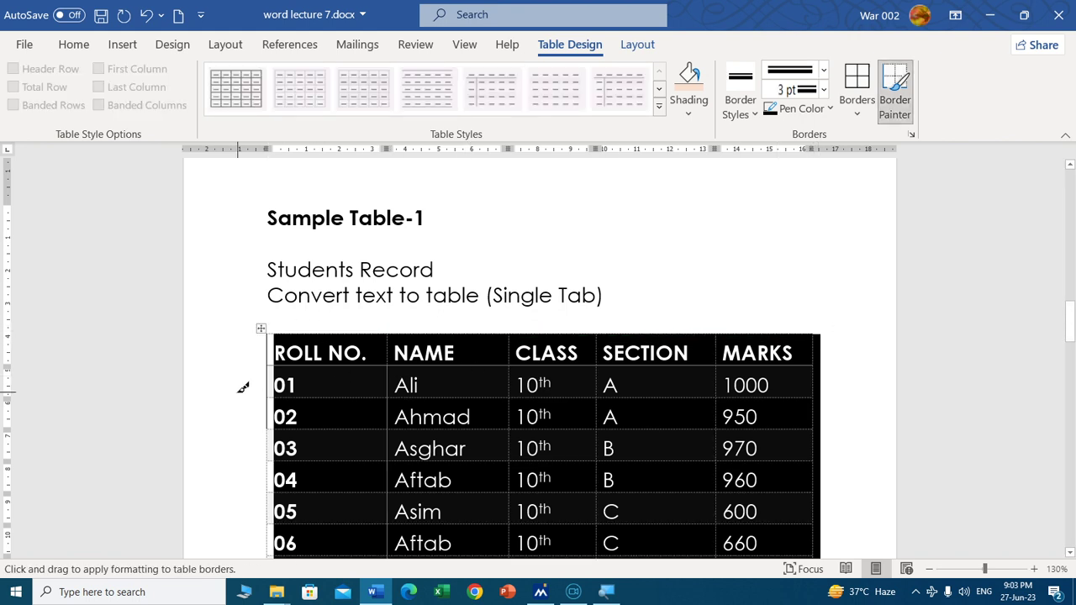
{"action": "left_click_drag", "start_coordinate": [278, 367], "coordinate": [816, 367]}
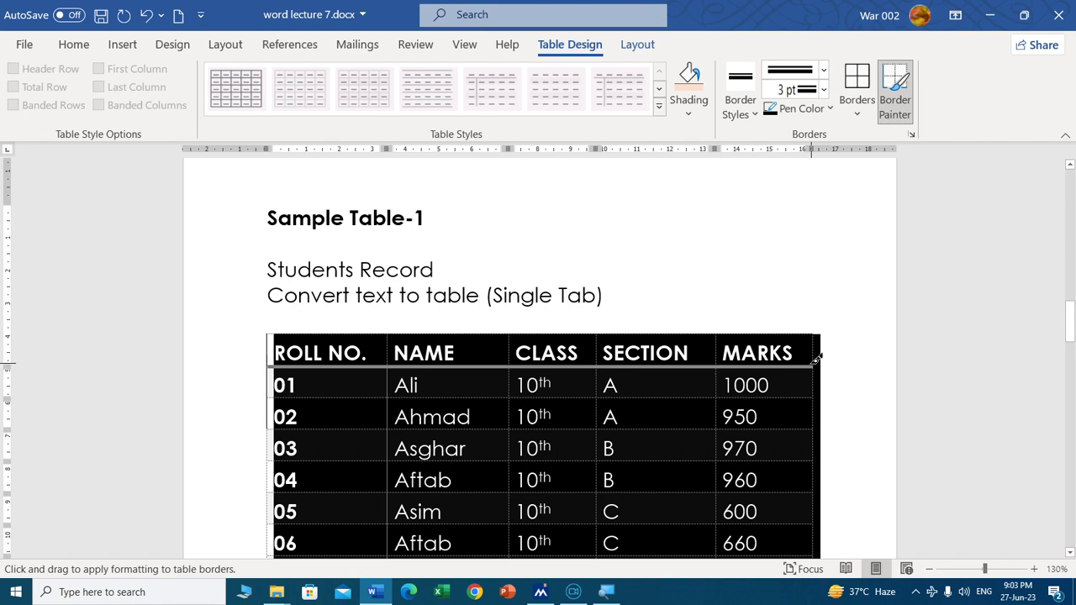
{"action": "left_click", "coordinate": [751, 286]}
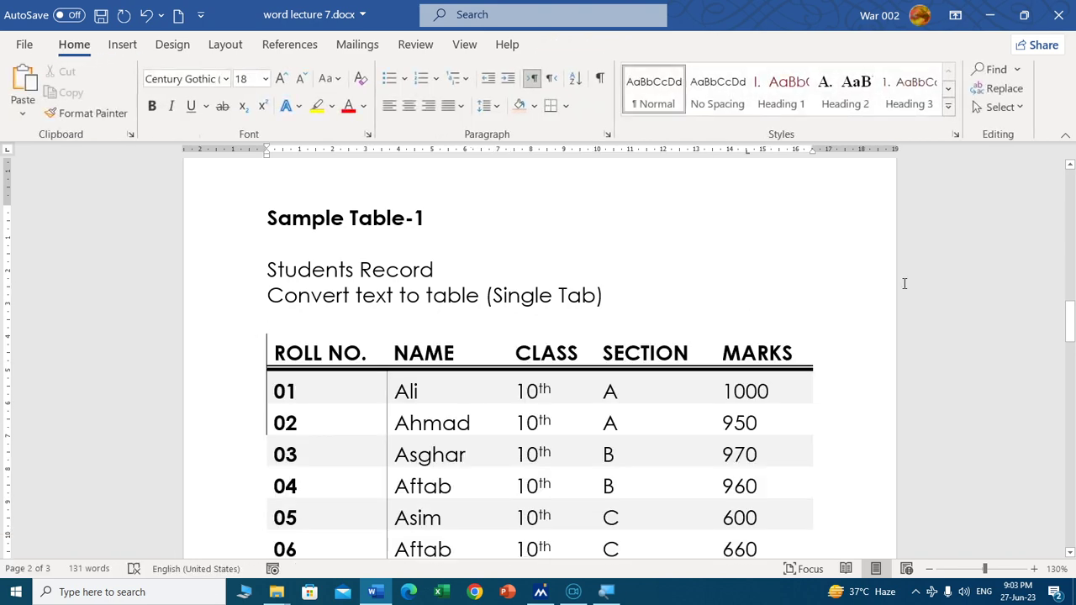
{"action": "mouse_move", "coordinate": [1071, 312]}
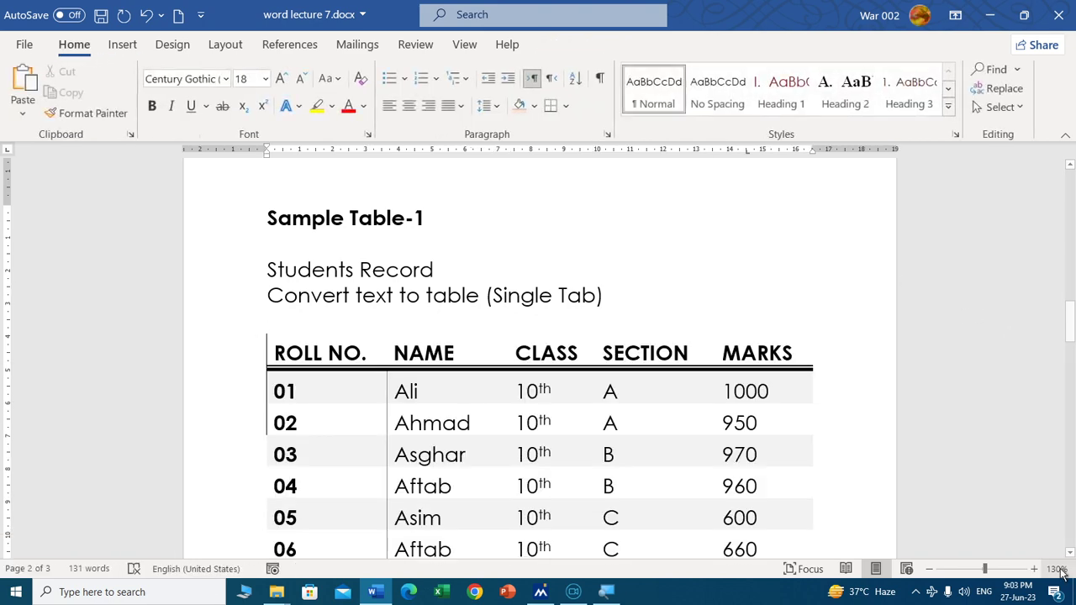
Step: Select the entire table and apply the plain Table Grid style
{"action": "left_click_drag", "start_coordinate": [1072, 313], "coordinate": [1072, 330]}
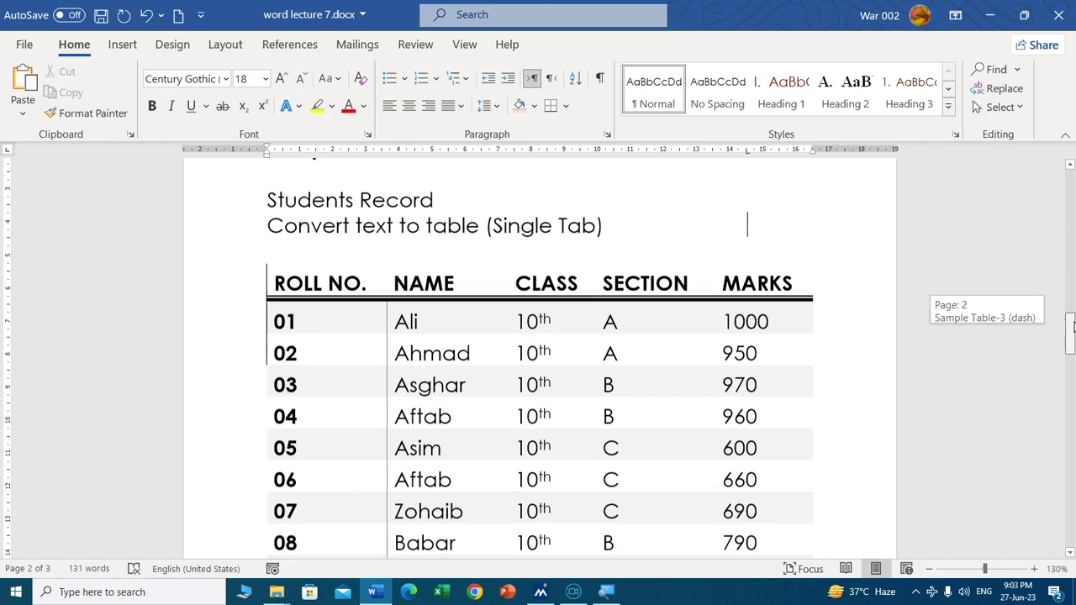
{"action": "mouse_move", "coordinate": [315, 217]}
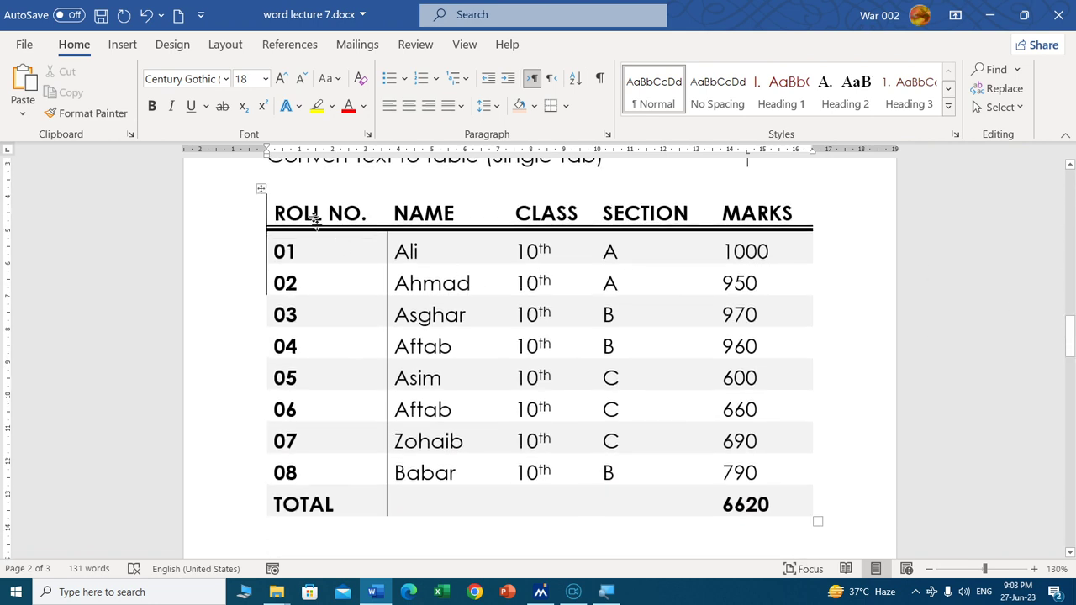
{"action": "left_click", "coordinate": [260, 189]}
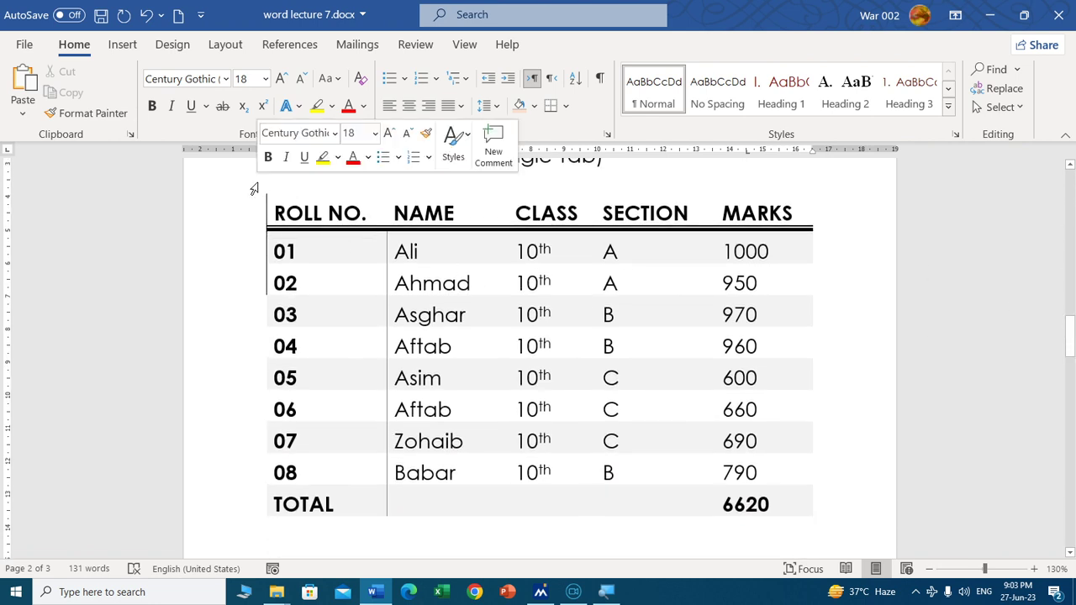
{"action": "left_click", "coordinate": [267, 210]}
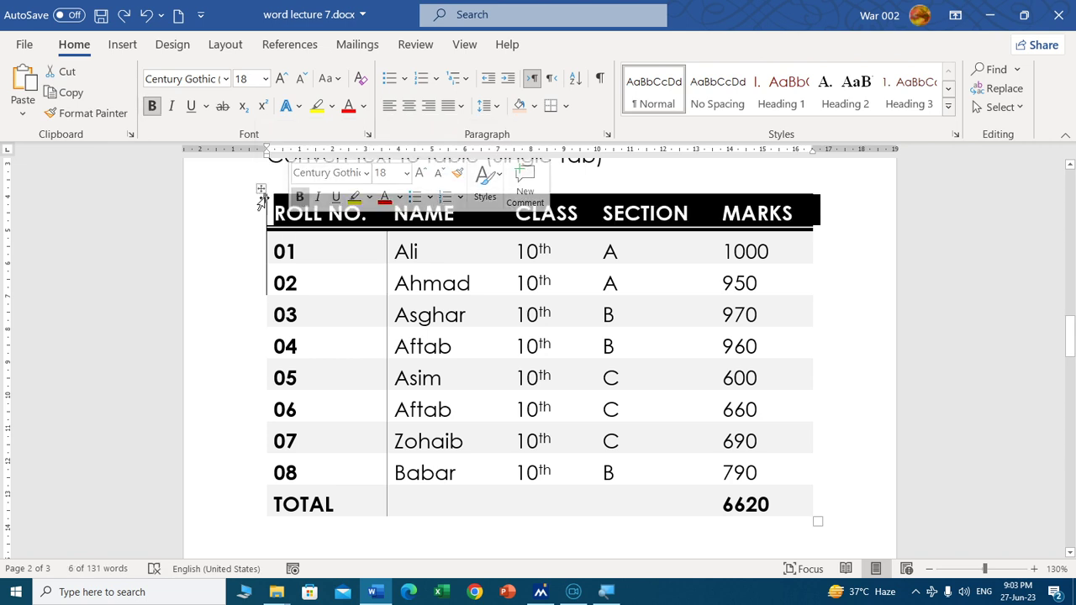
{"action": "left_click", "coordinate": [260, 189]}
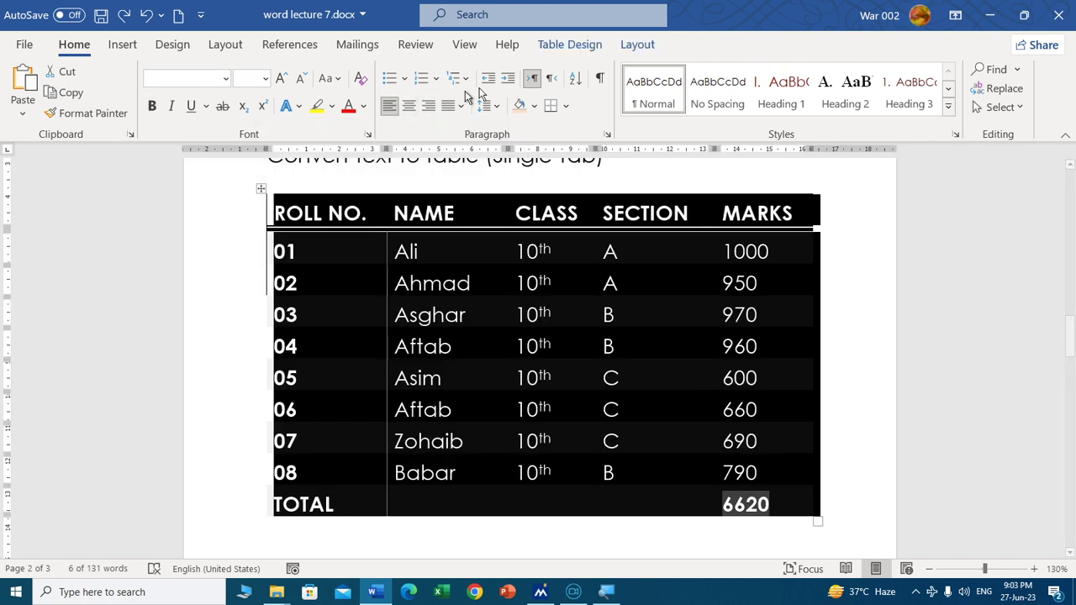
{"action": "left_click", "coordinate": [581, 44]}
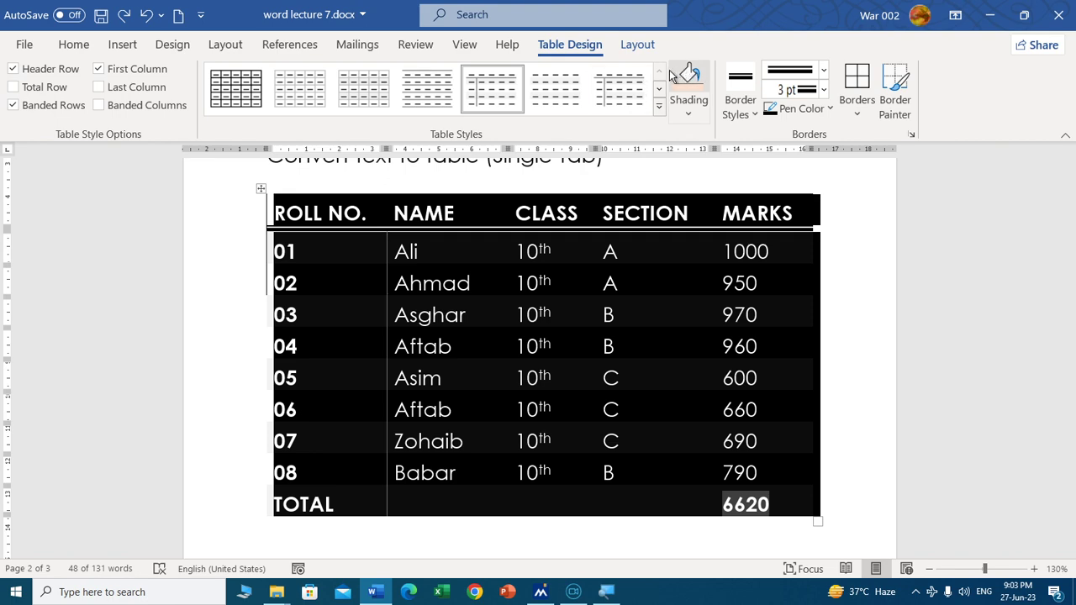
{"action": "left_click", "coordinate": [255, 94]}
{"action": "left_click", "coordinate": [255, 94]}
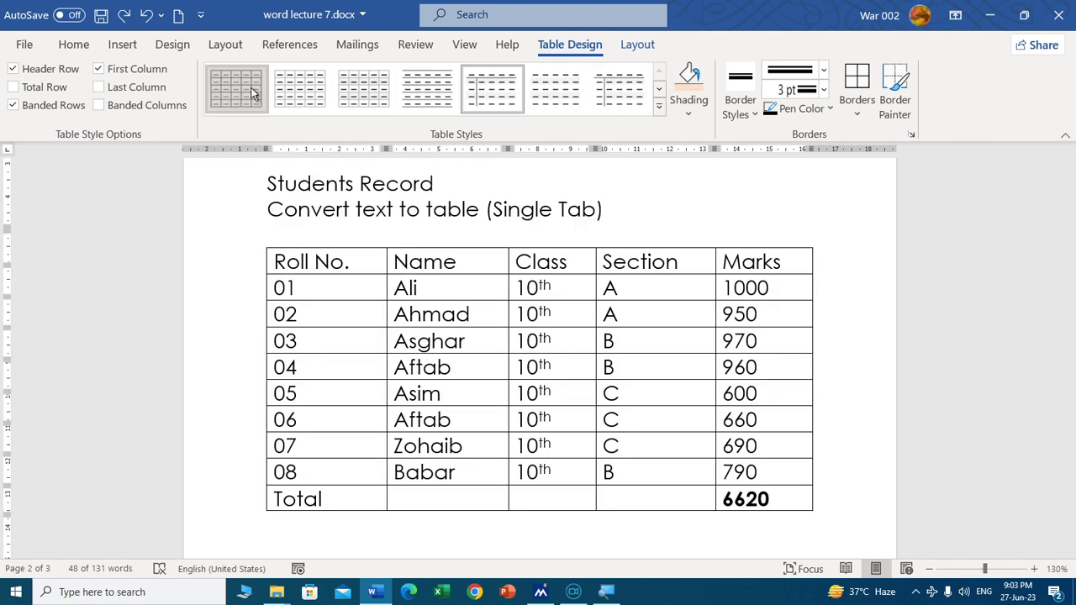
Step: Place the insertion point in the Roll No. cell holding 03
{"action": "left_click", "coordinate": [620, 393]}
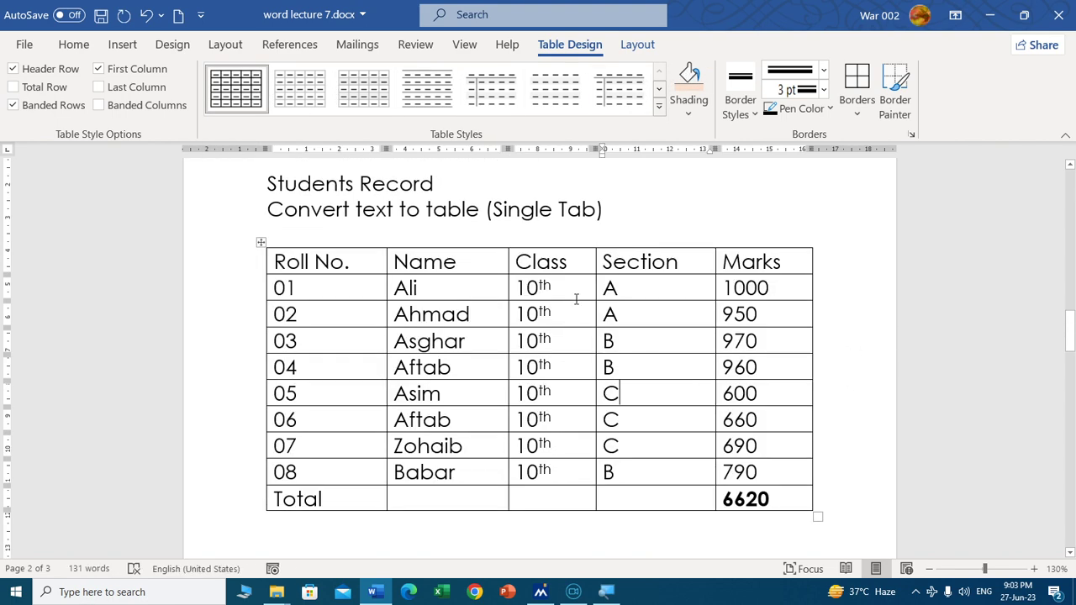
{"action": "left_click", "coordinate": [343, 346]}
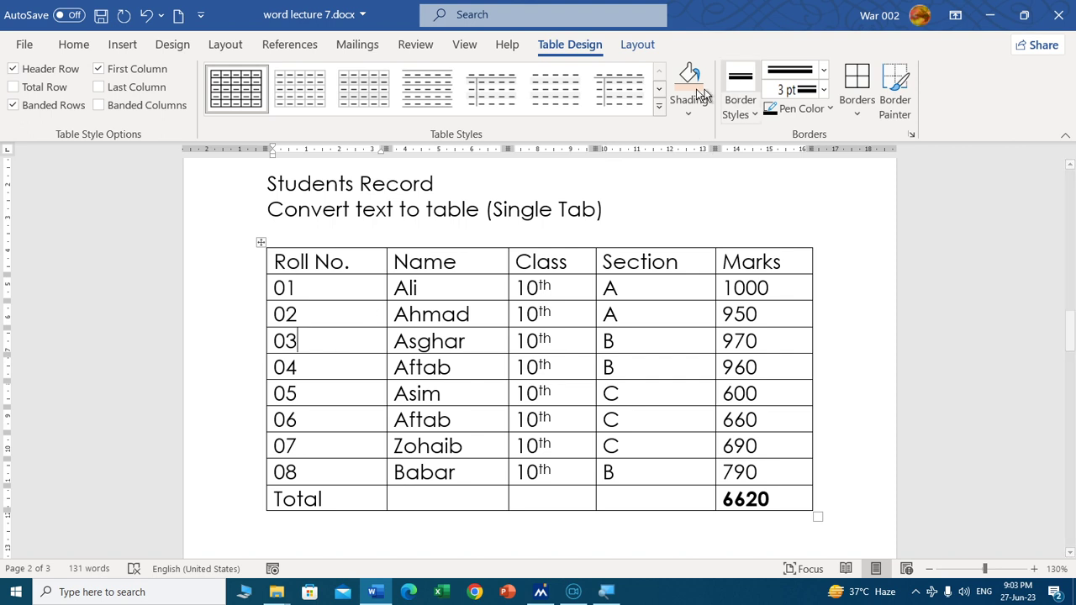
{"action": "left_click", "coordinate": [633, 46]}
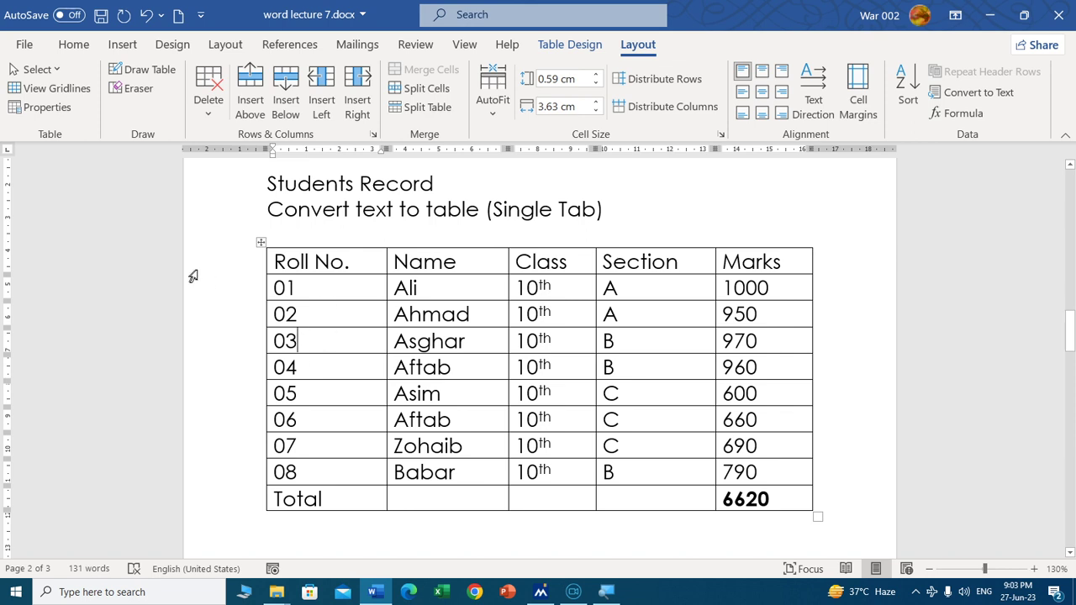
Step: Select only the 03 cell using Select > Select Cell
{"action": "left_click", "coordinate": [52, 70]}
{"action": "left_click", "coordinate": [59, 91]}
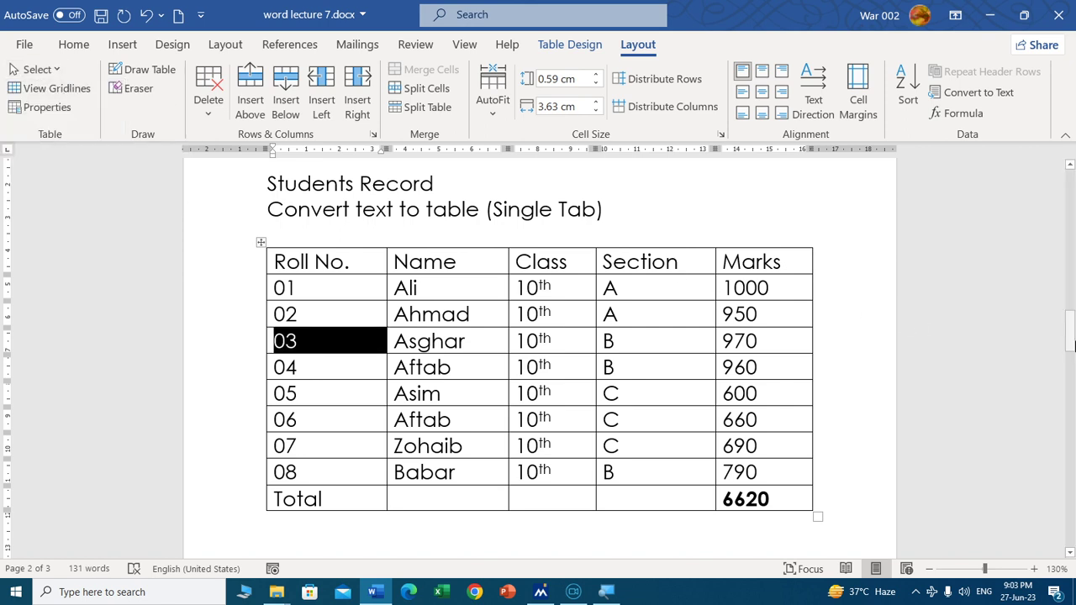
{"action": "left_click_drag", "start_coordinate": [1071, 345], "coordinate": [1065, 268]}
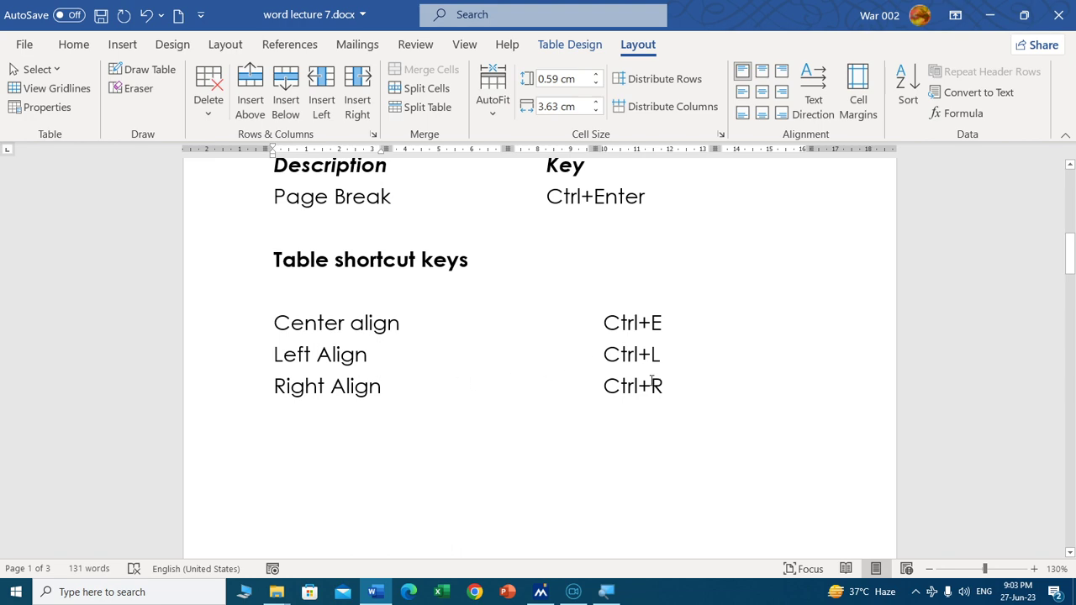
{"action": "left_click_drag", "start_coordinate": [1068, 244], "coordinate": [1069, 331]}
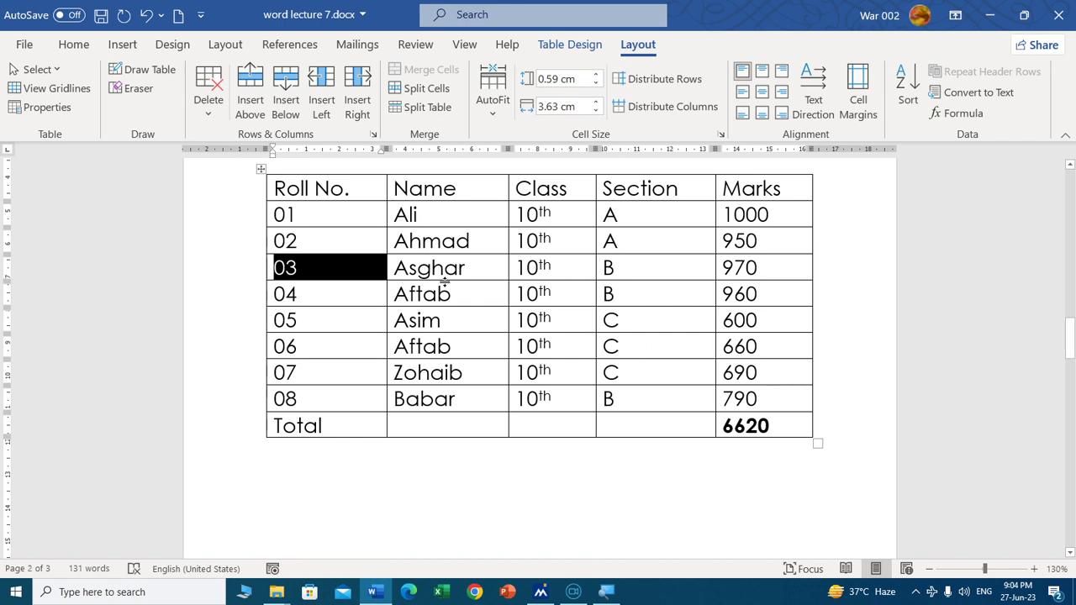
Step: Try centre and right alignment on the 03 cell, settling on left alignment
{"action": "key", "text": "ctrl+e"}
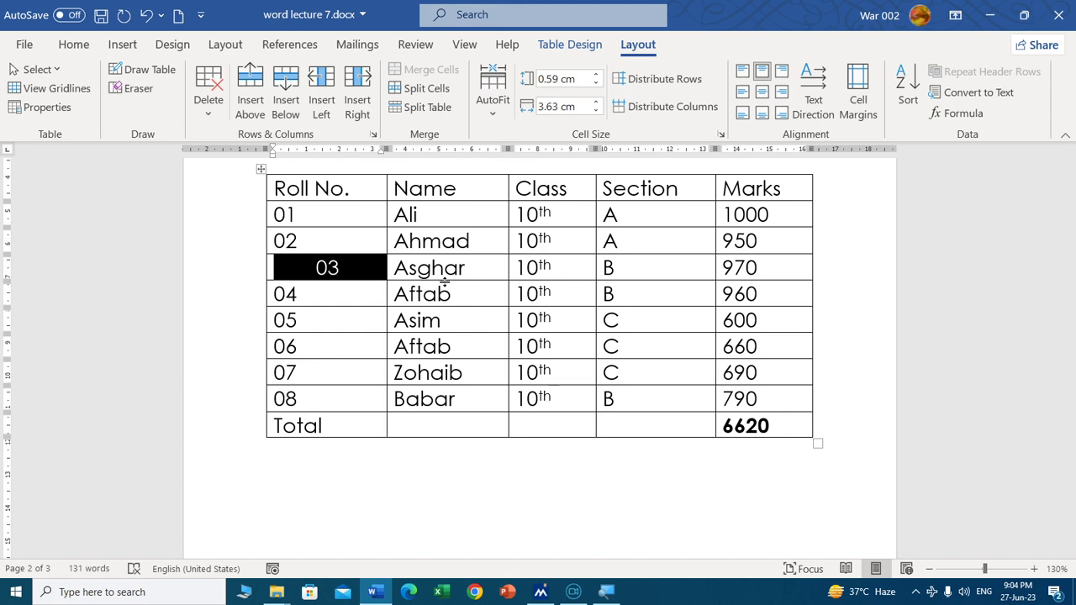
{"action": "key", "text": "ctrl+r"}
{"action": "key", "text": "ctrl+l"}
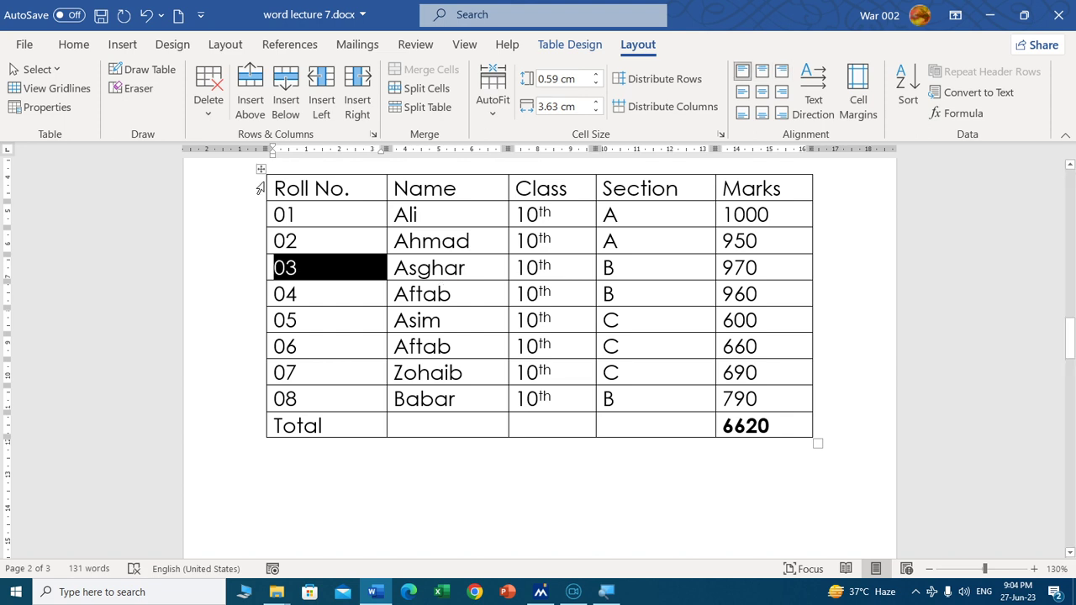
{"action": "left_click", "coordinate": [74, 44]}
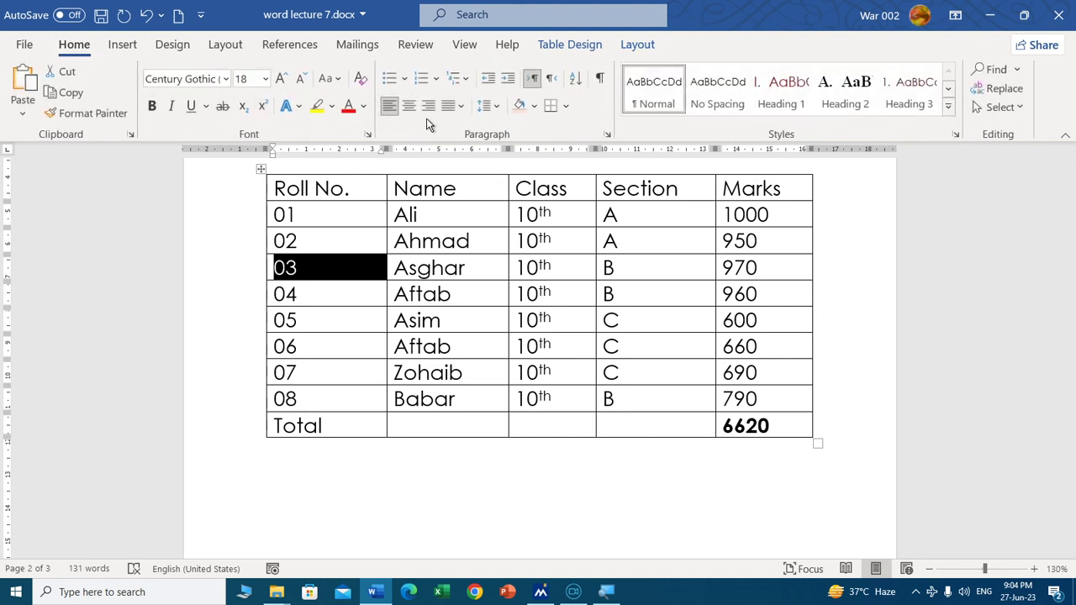
{"action": "left_click", "coordinate": [409, 105]}
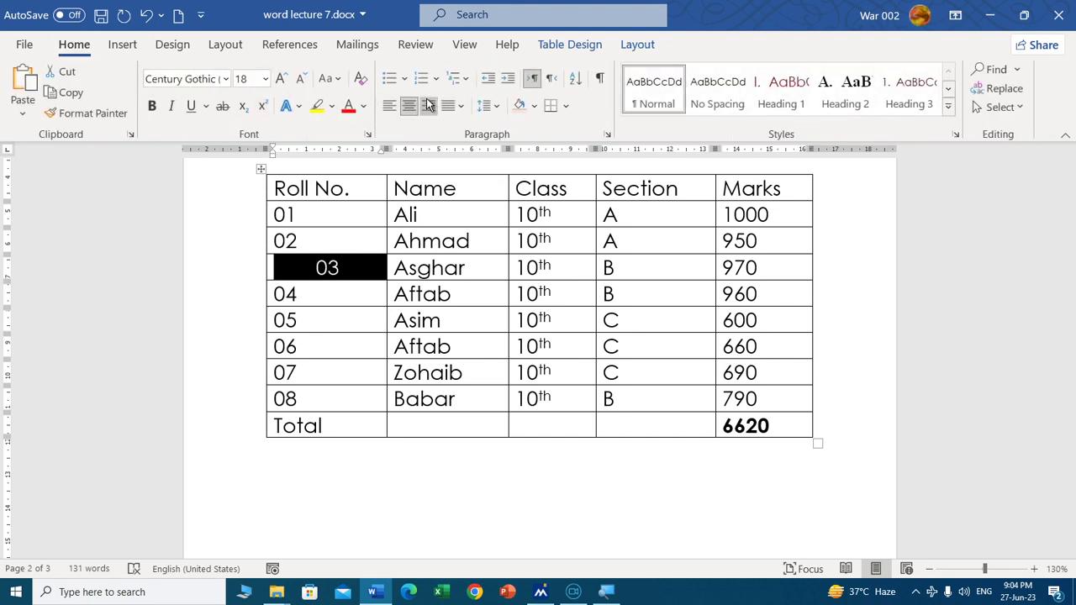
{"action": "left_click", "coordinate": [429, 105]}
{"action": "left_click", "coordinate": [389, 105]}
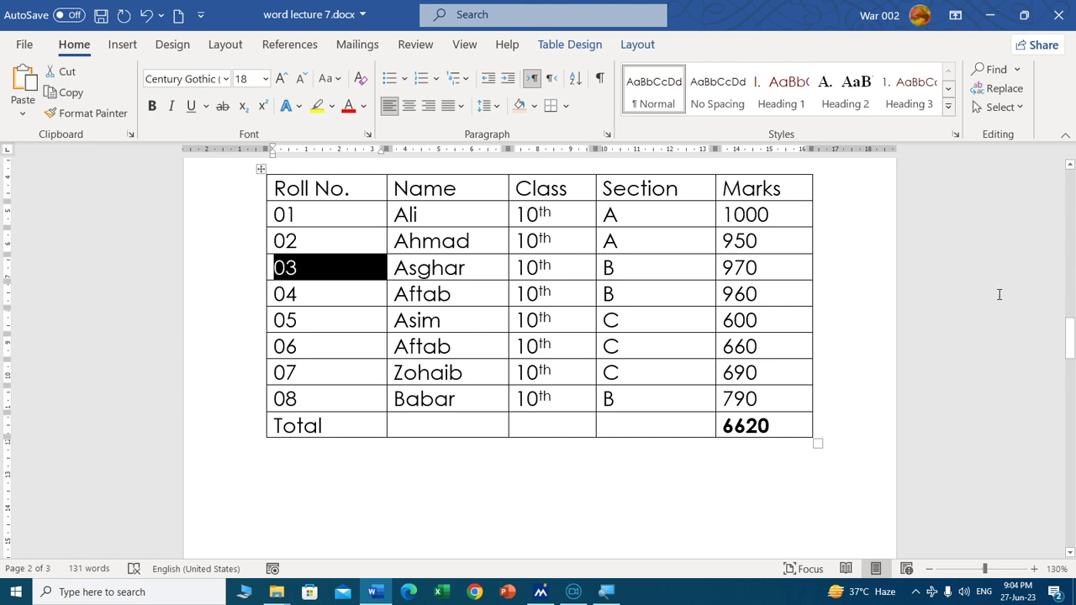
{"action": "left_click_drag", "start_coordinate": [1070, 345], "coordinate": [1070, 335]}
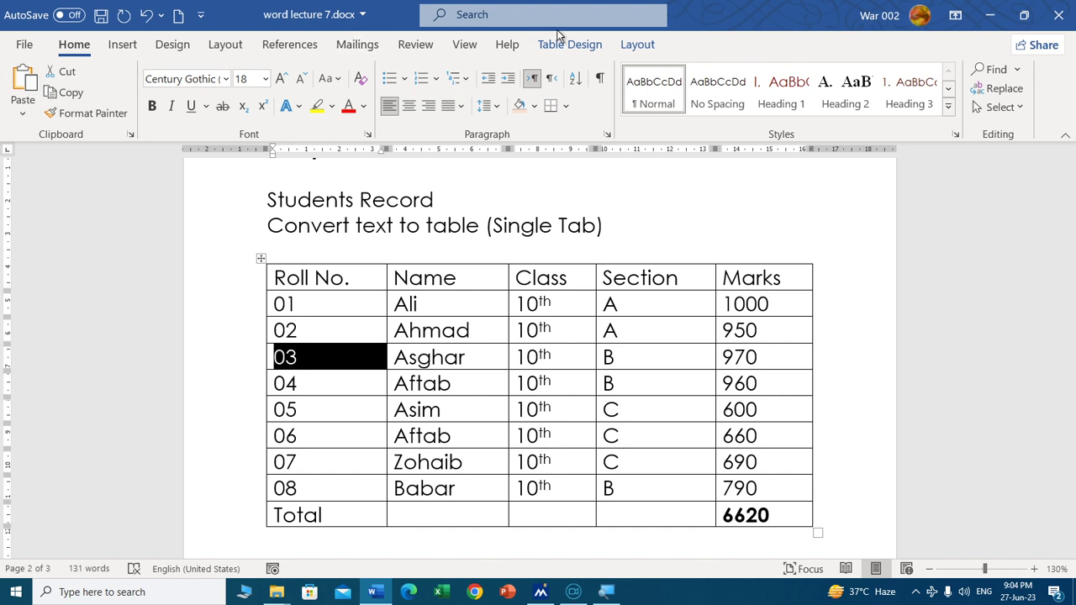
Step: Select the 03 row, the Roll No. column and then the whole table via Select
{"action": "left_click", "coordinate": [638, 44]}
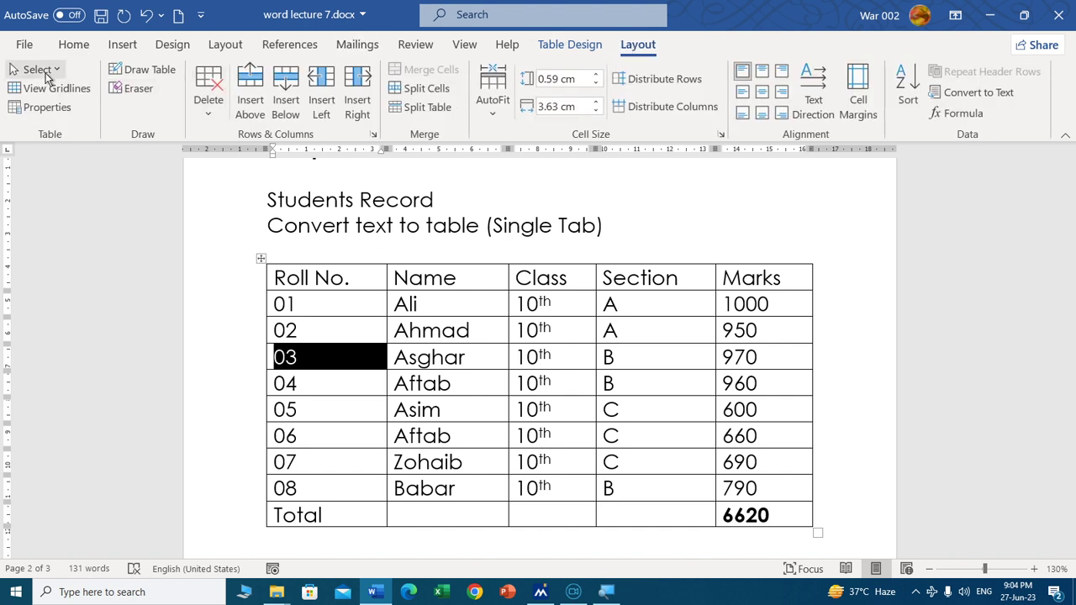
{"action": "left_click", "coordinate": [47, 74]}
{"action": "left_click", "coordinate": [72, 133]}
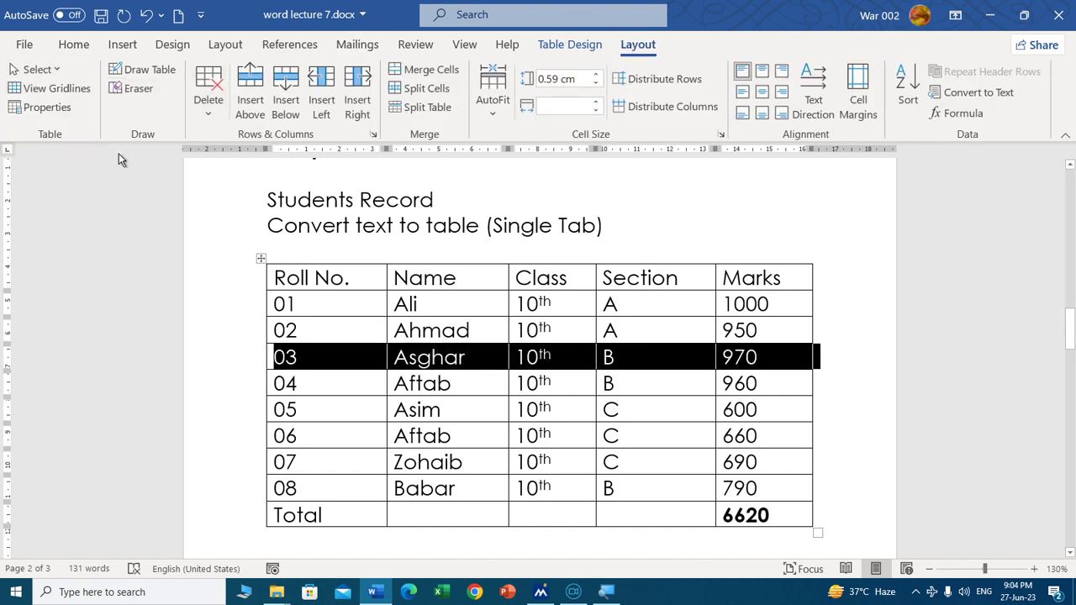
{"action": "left_click", "coordinate": [350, 304]}
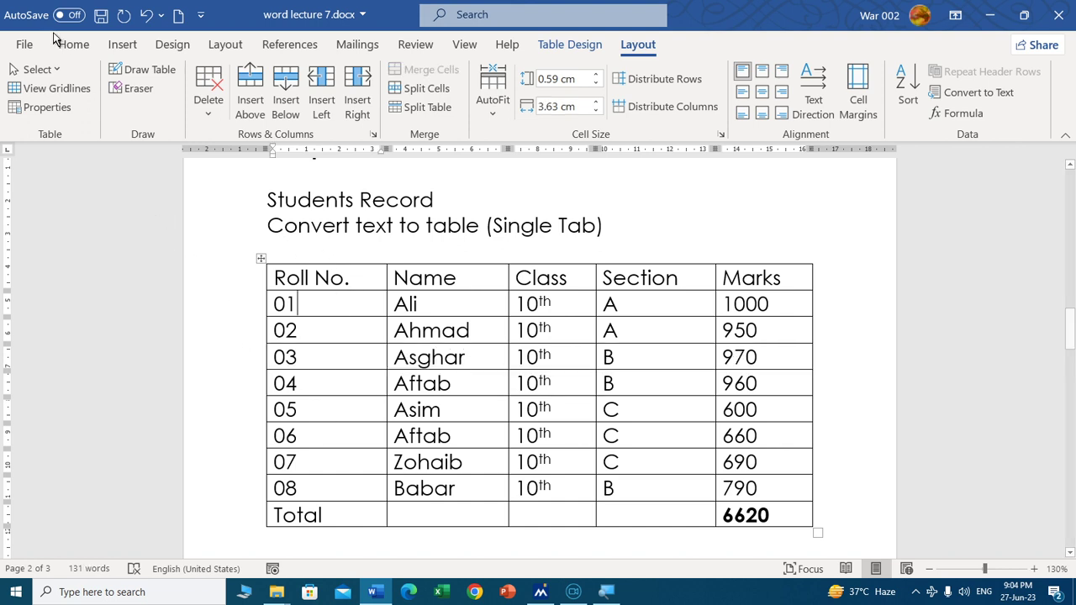
{"action": "left_click", "coordinate": [38, 69]}
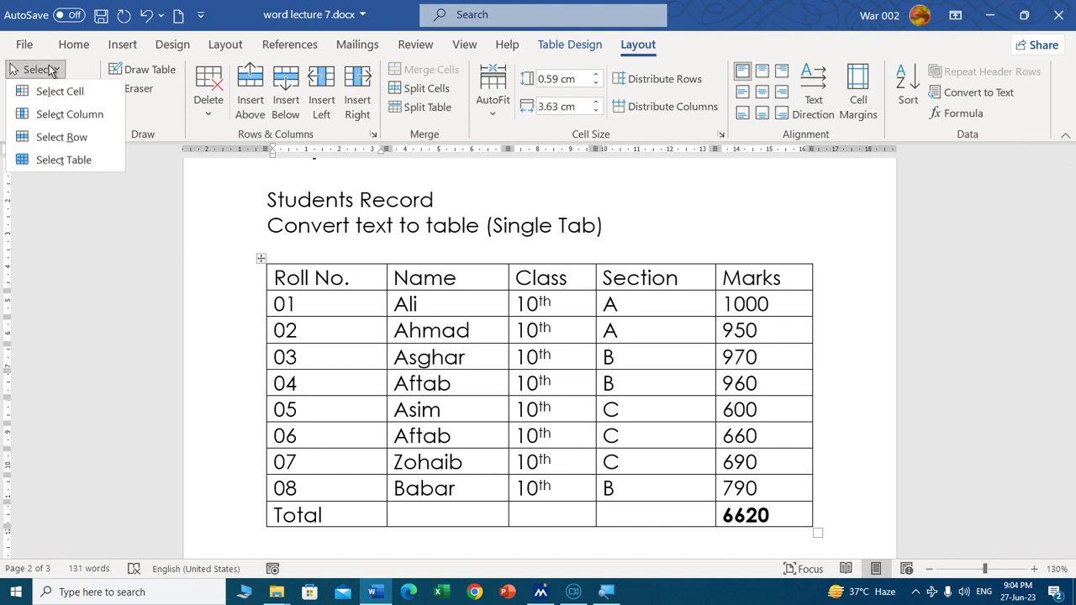
{"action": "left_click", "coordinate": [88, 115]}
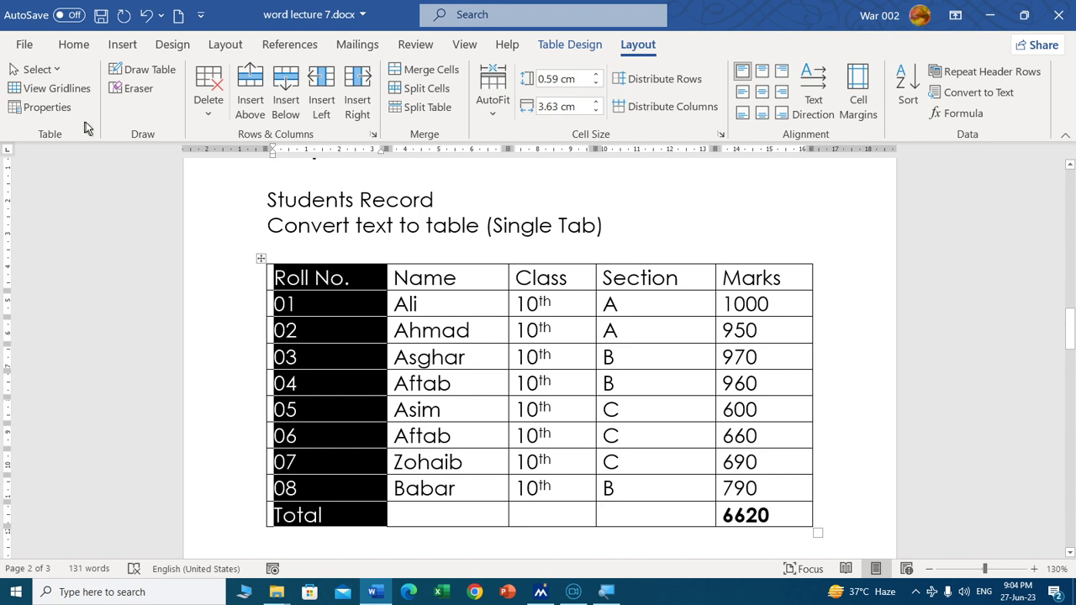
{"action": "left_click", "coordinate": [38, 69]}
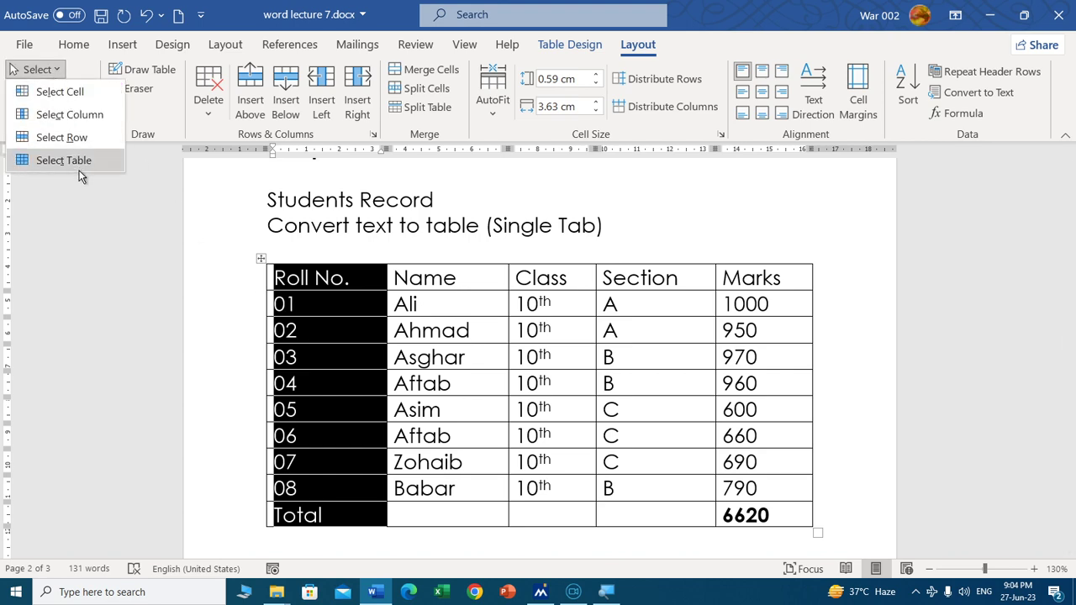
{"action": "left_click", "coordinate": [69, 161]}
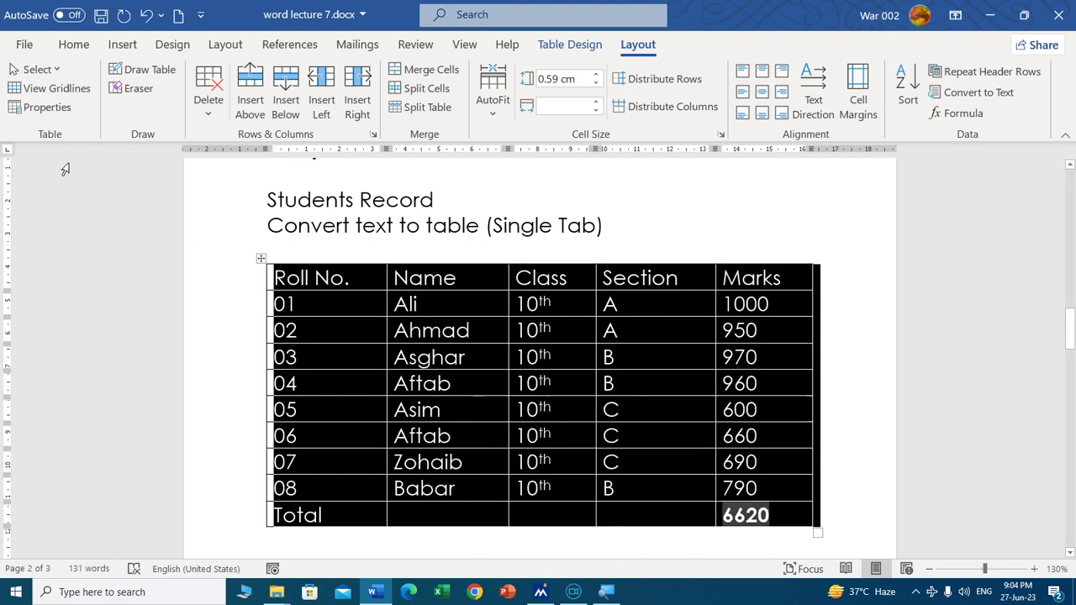
{"action": "left_click", "coordinate": [448, 357]}
{"action": "left_click", "coordinate": [259, 257]}
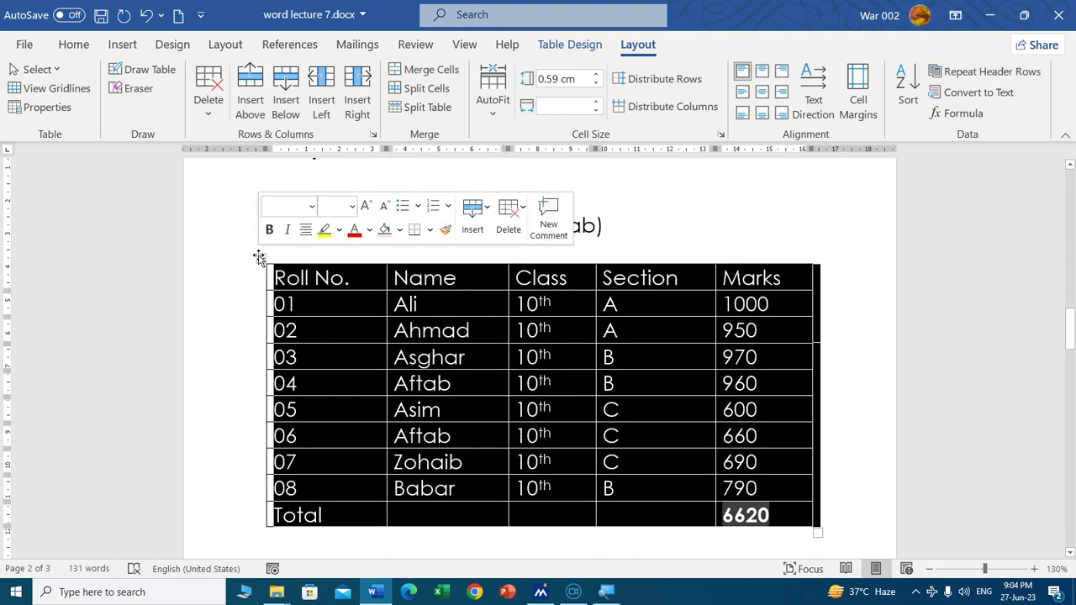
{"action": "left_click", "coordinate": [421, 335]}
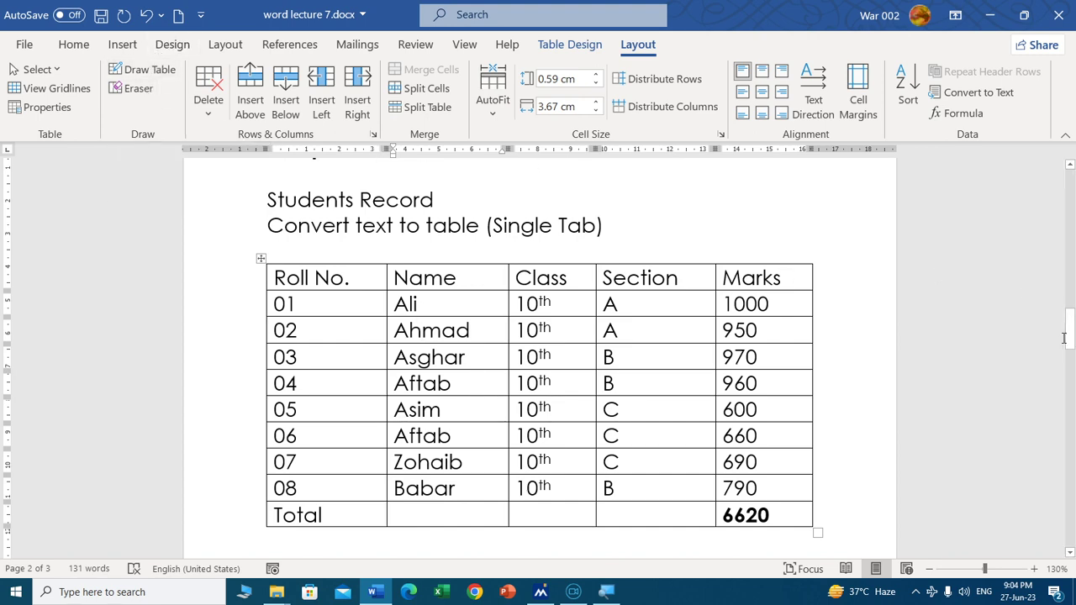
Step: Draw a new table's outer box in blank space further down the page
{"action": "left_click_drag", "start_coordinate": [1070, 332], "coordinate": [1070, 411]}
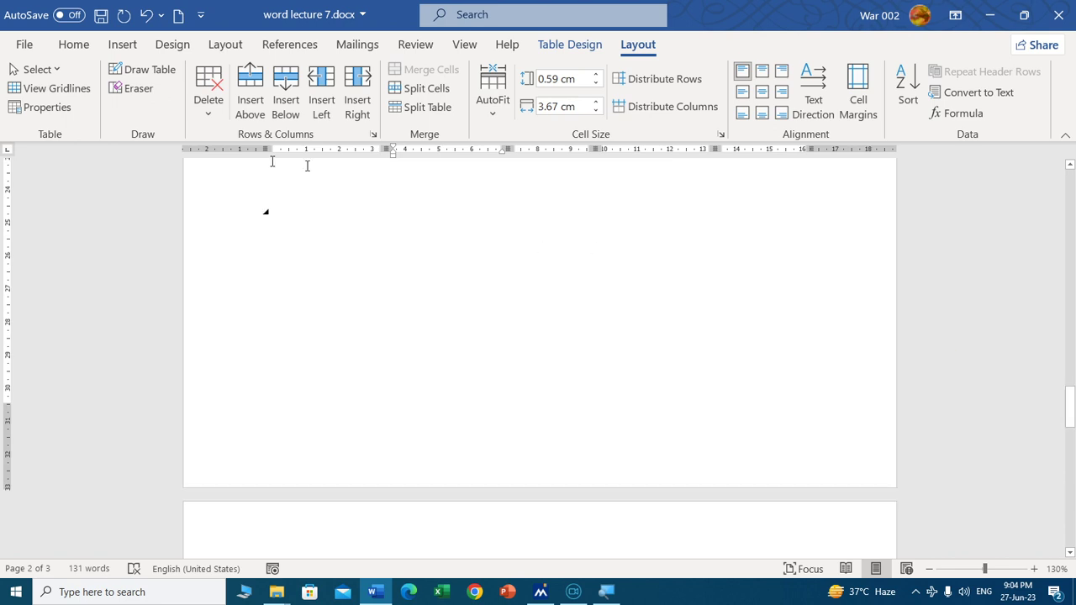
{"action": "left_click", "coordinate": [143, 70]}
{"action": "mouse_move", "coordinate": [297, 190]}
{"action": "left_mouse_down"}
{"action": "mouse_move", "coordinate": [409, 235]}
{"action": "mouse_move", "coordinate": [518, 341]}
{"action": "left_mouse_up"}
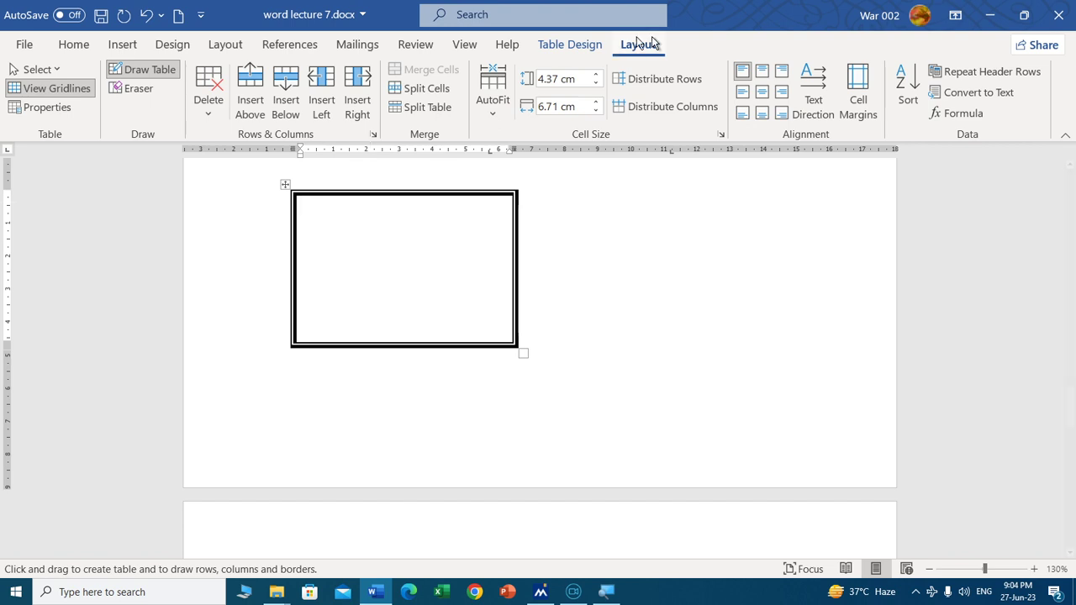
Step: Set the border style to a ½ pt single line and redraw the table's outer edges
{"action": "left_click", "coordinate": [587, 42]}
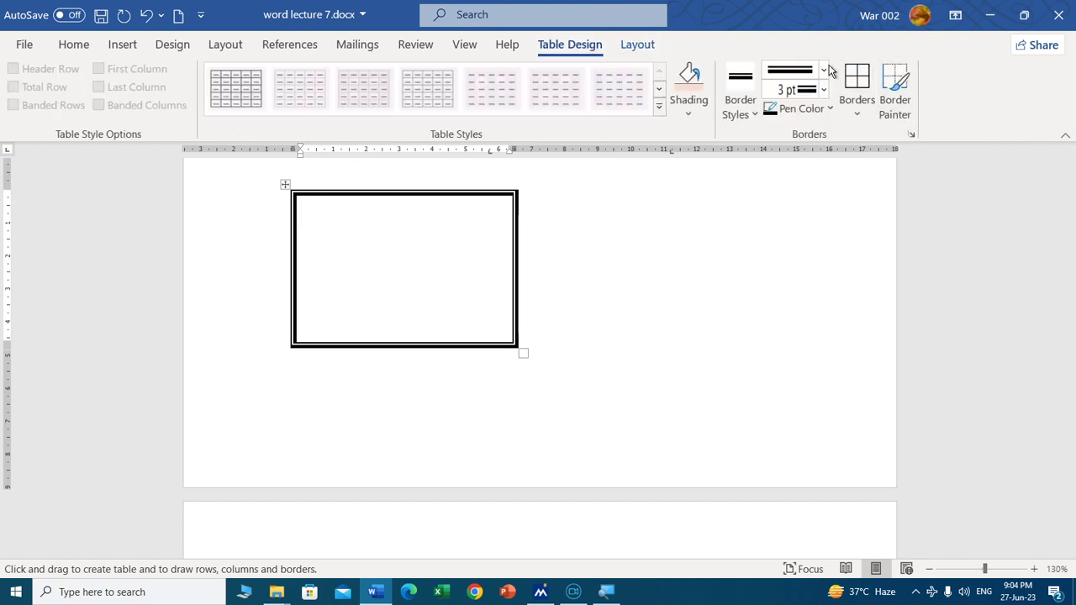
{"action": "left_click", "coordinate": [752, 107]}
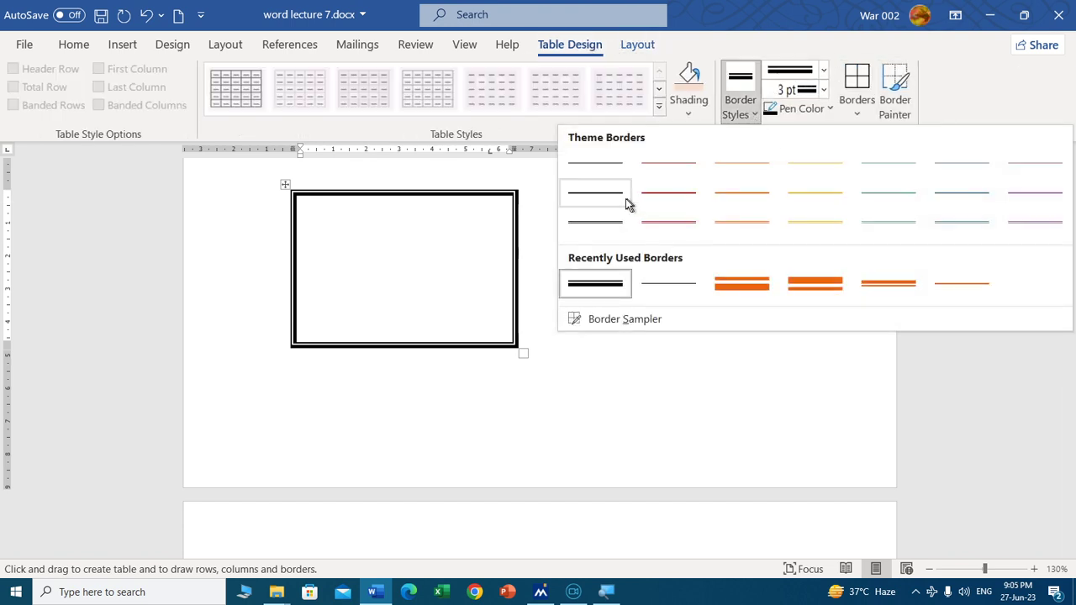
{"action": "left_click", "coordinate": [598, 164]}
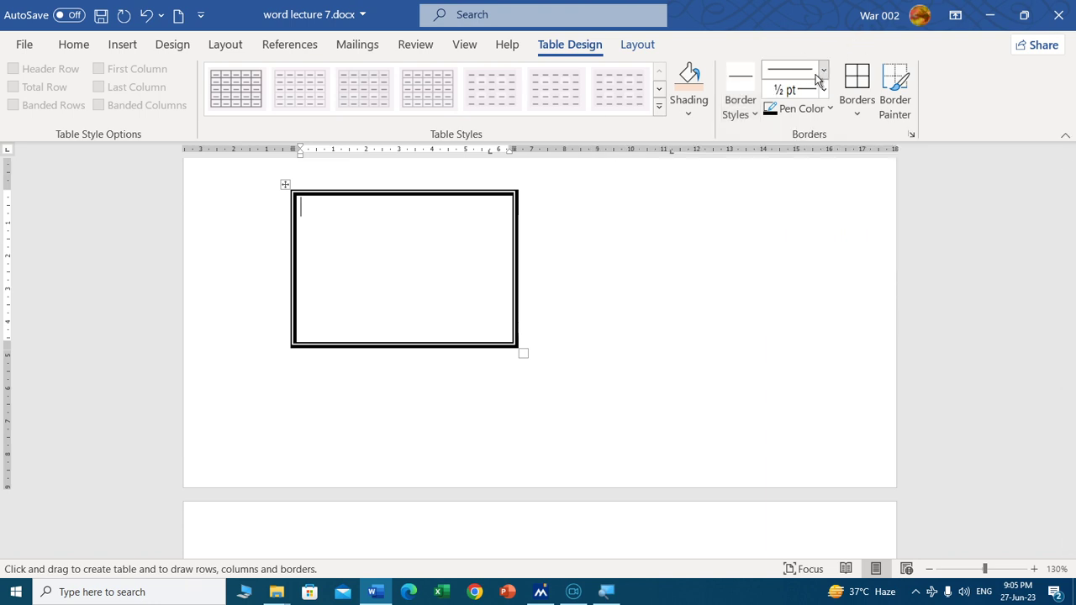
{"action": "mouse_move", "coordinate": [305, 192]}
{"action": "left_mouse_down"}
{"action": "mouse_move", "coordinate": [517, 191]}
{"action": "mouse_move", "coordinate": [519, 337]}
{"action": "left_mouse_up"}
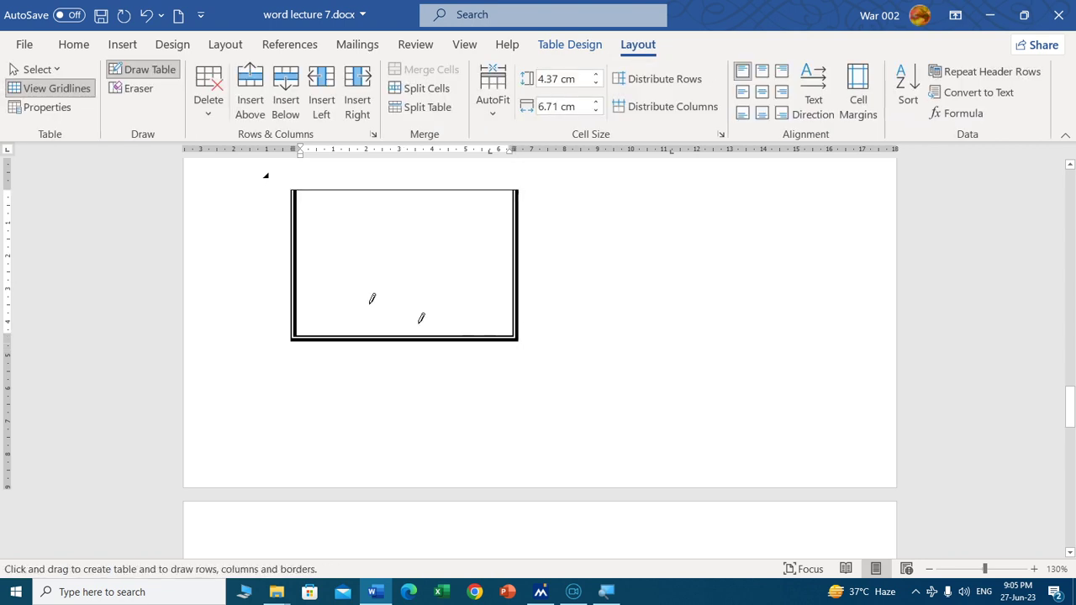
{"action": "mouse_move", "coordinate": [298, 193]}
{"action": "left_mouse_down"}
{"action": "mouse_move", "coordinate": [296, 331]}
{"action": "mouse_move", "coordinate": [480, 328]}
{"action": "left_mouse_up"}
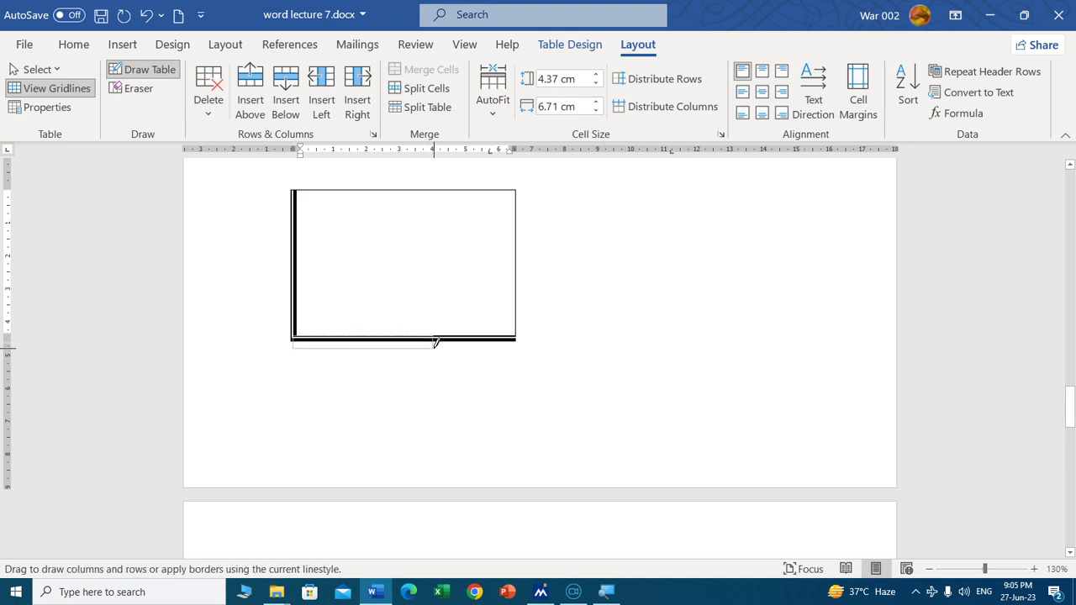
{"action": "mouse_move", "coordinate": [293, 192]}
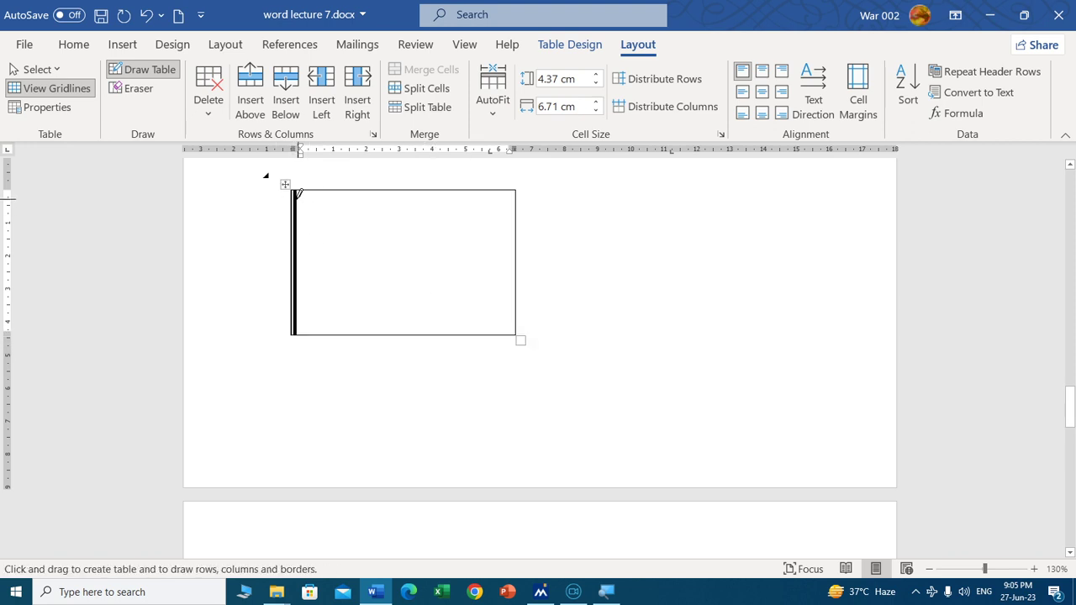
{"action": "left_click_drag", "start_coordinate": [296, 195], "coordinate": [296, 288]}
{"action": "left_click_drag", "start_coordinate": [295, 185], "coordinate": [296, 341]}
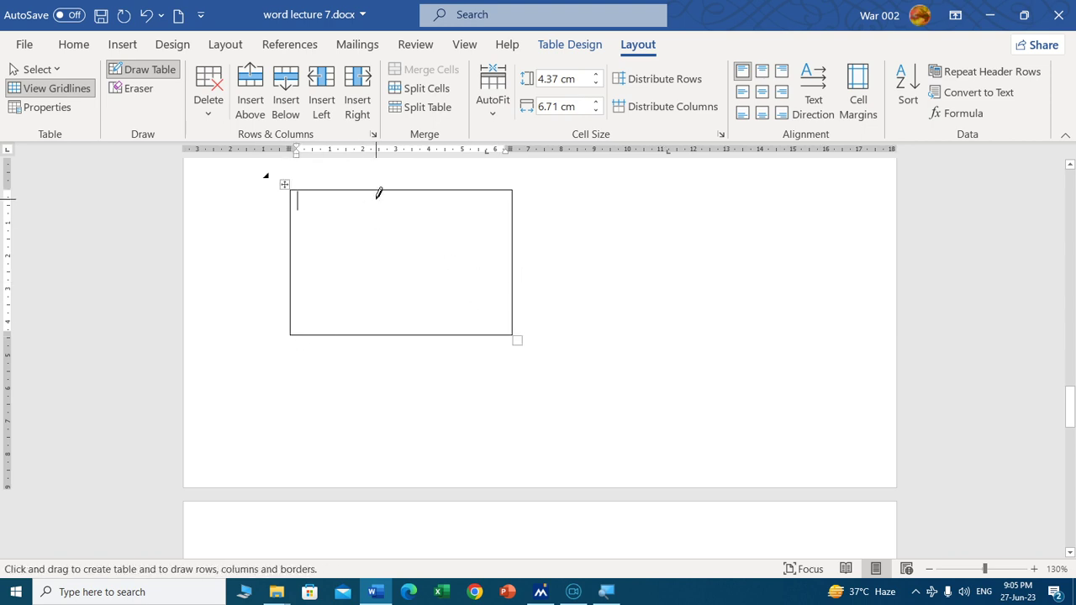
Step: Draw two vertical lines and one horizontal line to form three columns and a narrow top row
{"action": "left_click_drag", "start_coordinate": [375, 192], "coordinate": [374, 319]}
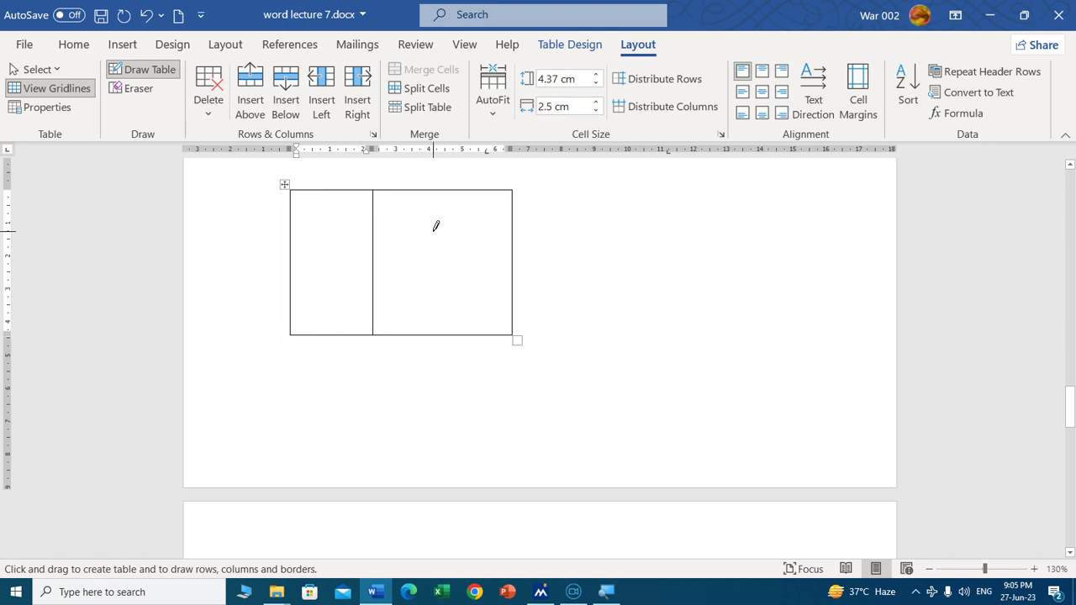
{"action": "left_click_drag", "start_coordinate": [436, 192], "coordinate": [432, 318]}
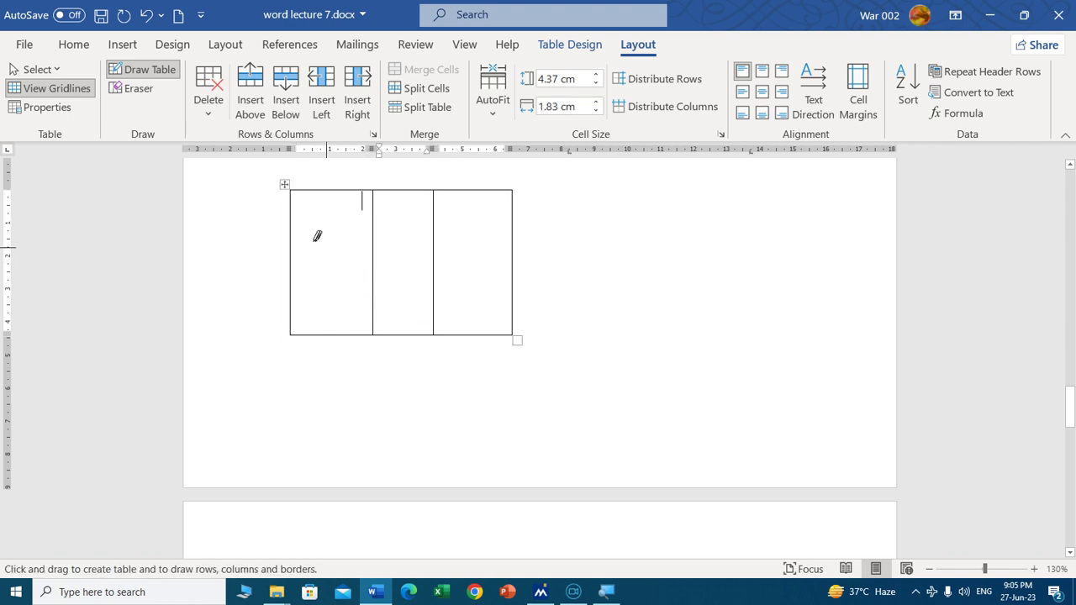
{"action": "left_click_drag", "start_coordinate": [293, 222], "coordinate": [508, 227]}
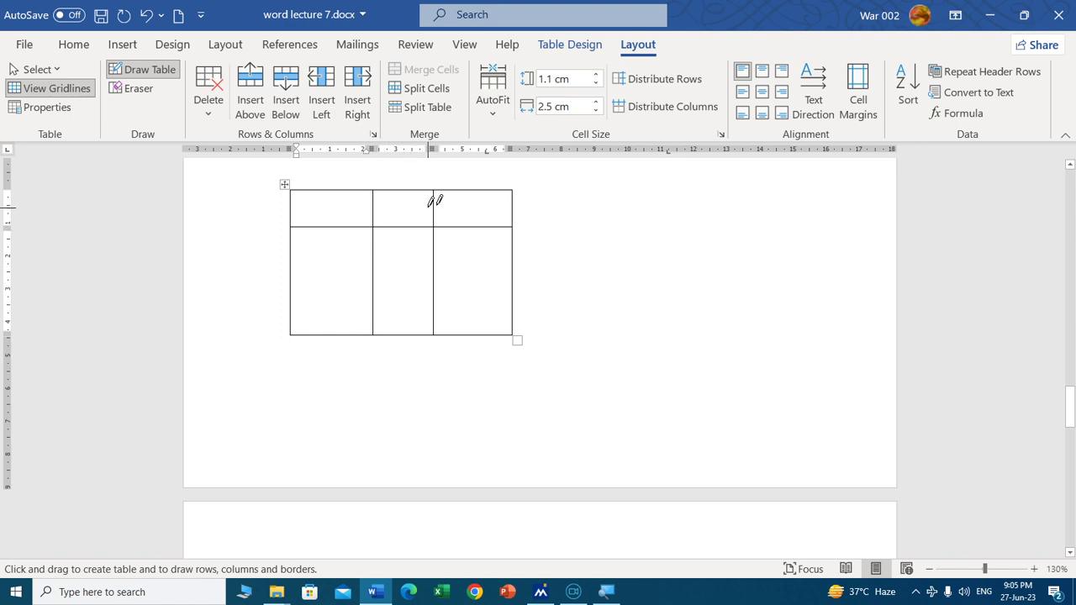
Step: Erase the top-row dividers and the Name border between Asghar and Aftab
{"action": "left_click", "coordinate": [120, 87]}
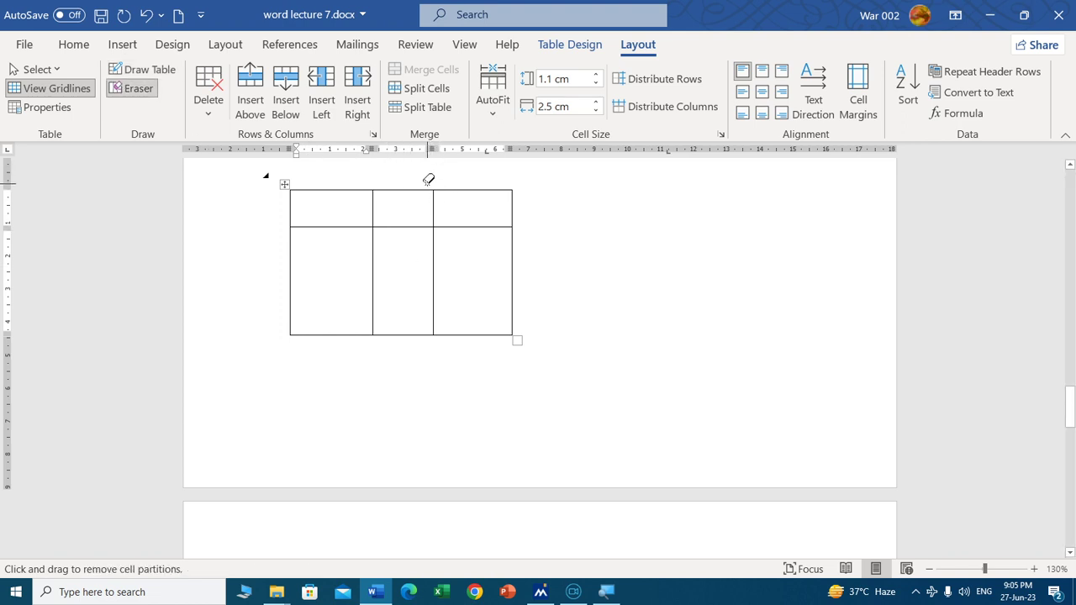
{"action": "left_click", "coordinate": [435, 204]}
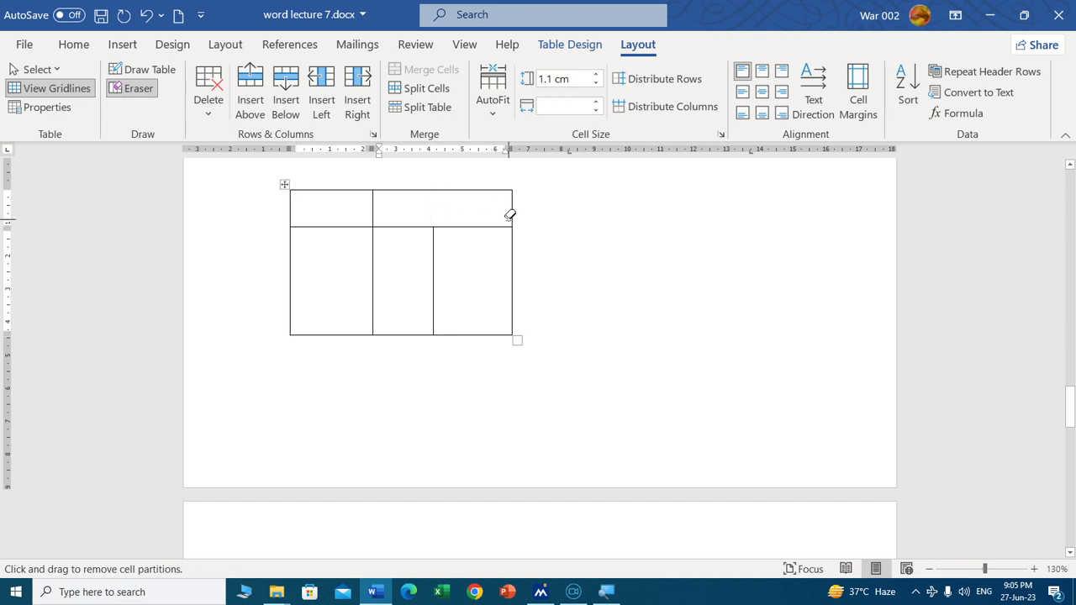
{"action": "left_click", "coordinate": [374, 214]}
{"action": "left_click_drag", "start_coordinate": [1073, 395], "coordinate": [1071, 322]}
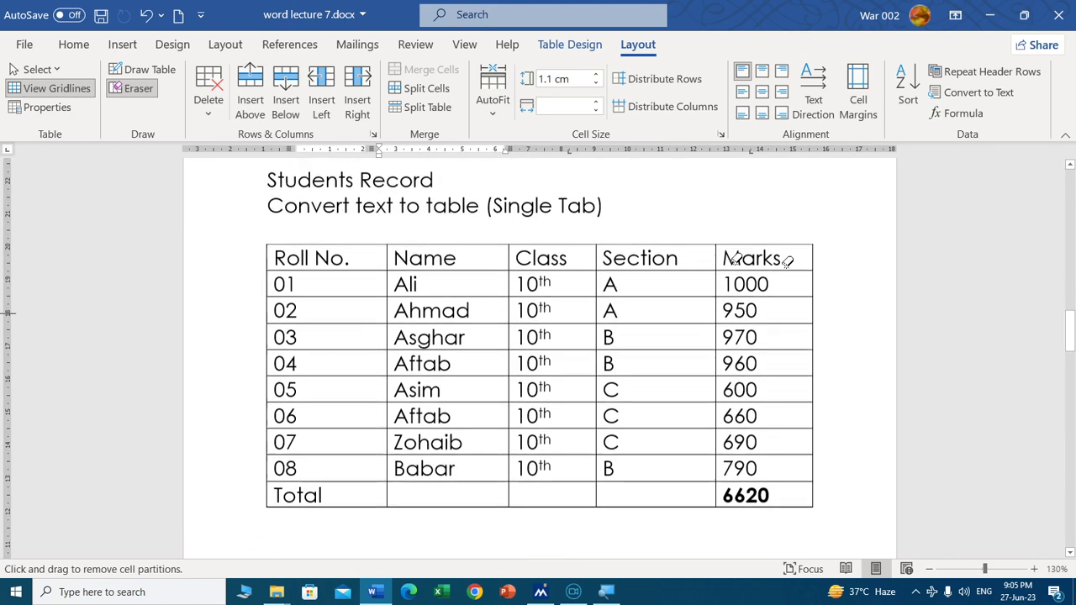
{"action": "left_click", "coordinate": [468, 348]}
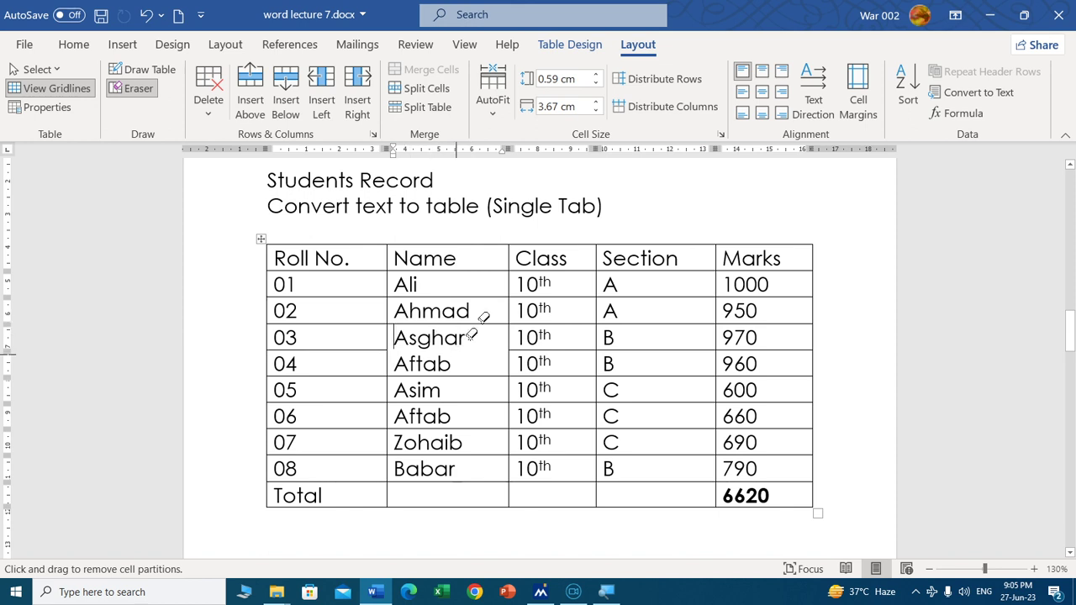
{"action": "left_click", "coordinate": [571, 300]}
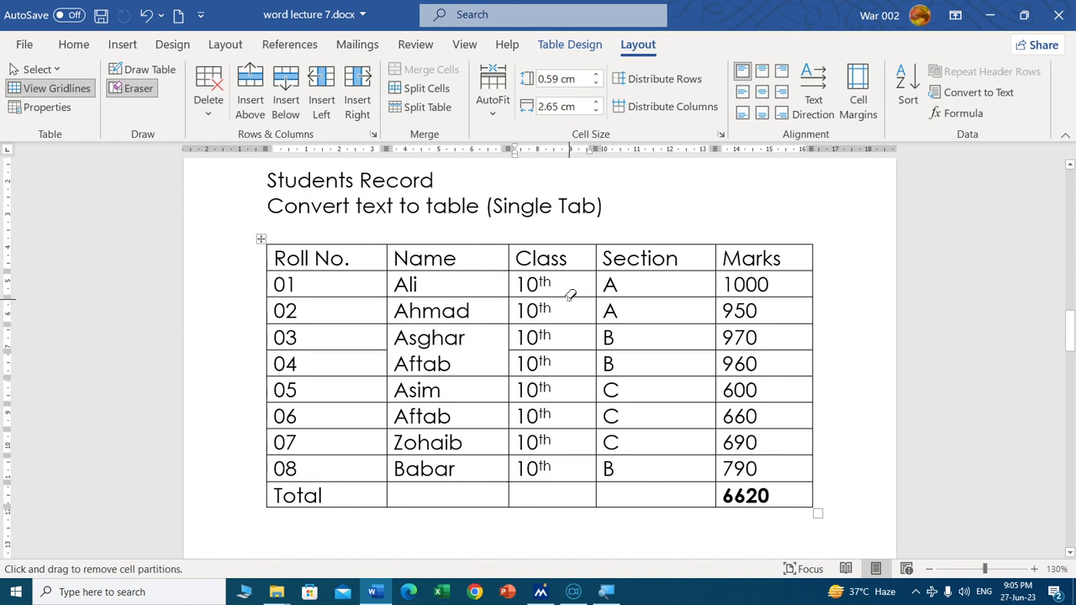
Step: Turn off the Eraser and undo the border erasures
{"action": "left_click", "coordinate": [134, 88]}
{"action": "key", "text": "Page_Down"}
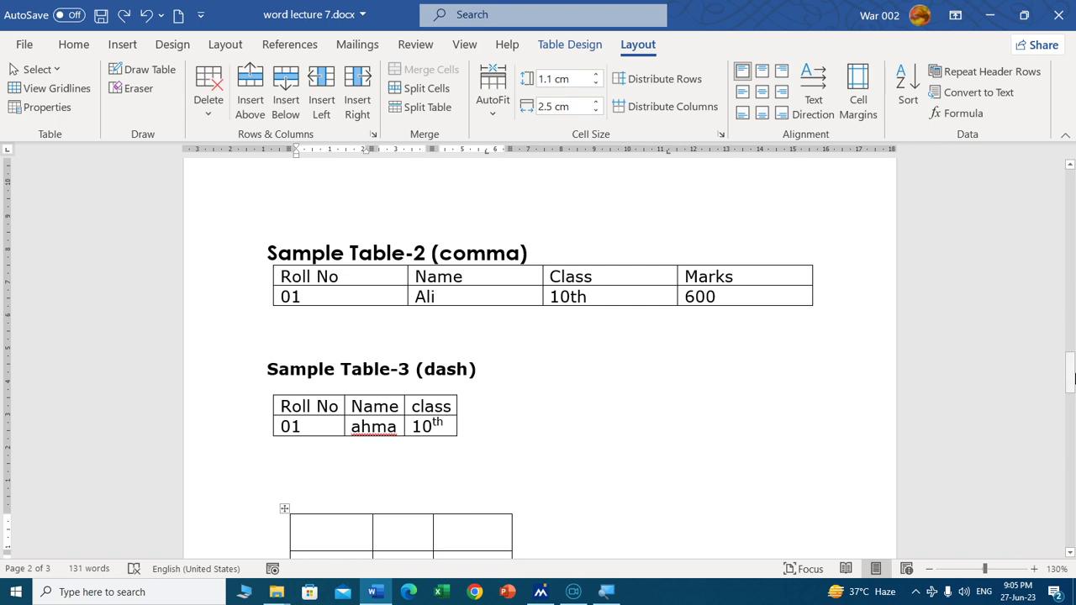
{"action": "left_click_drag", "start_coordinate": [1073, 377], "coordinate": [1071, 329]}
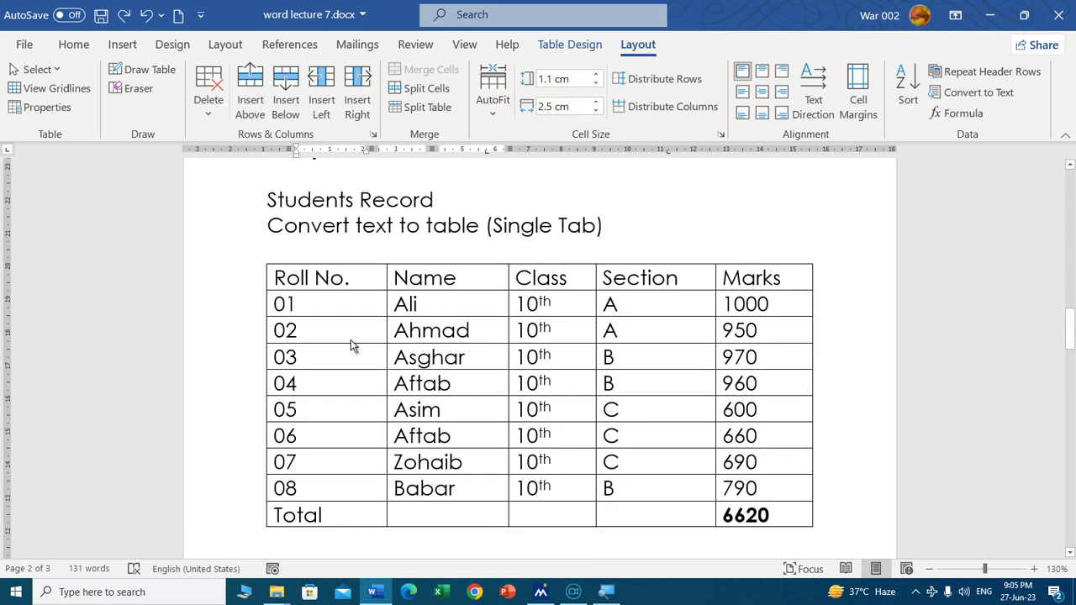
{"action": "left_click", "coordinate": [332, 304]}
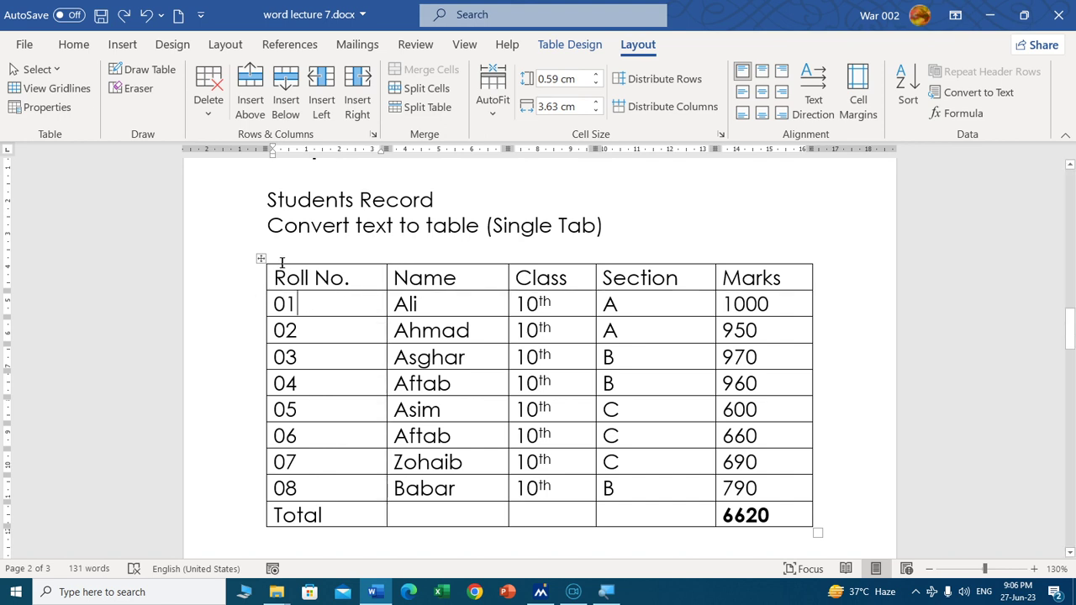
{"action": "left_click_drag", "start_coordinate": [275, 304], "coordinate": [618, 306]}
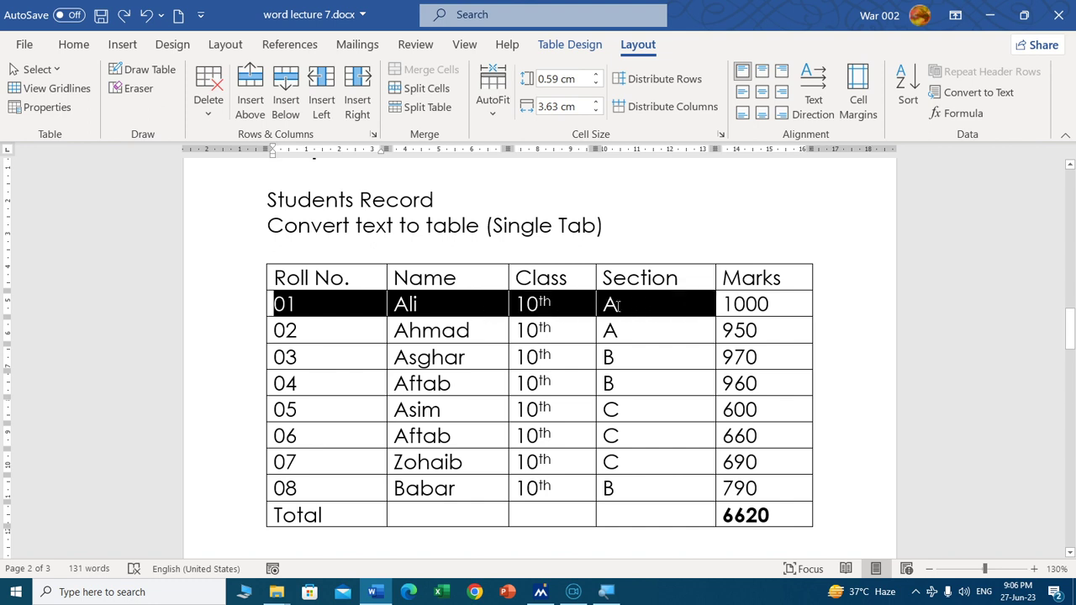
{"action": "left_click_drag", "start_coordinate": [722, 310], "coordinate": [711, 308]}
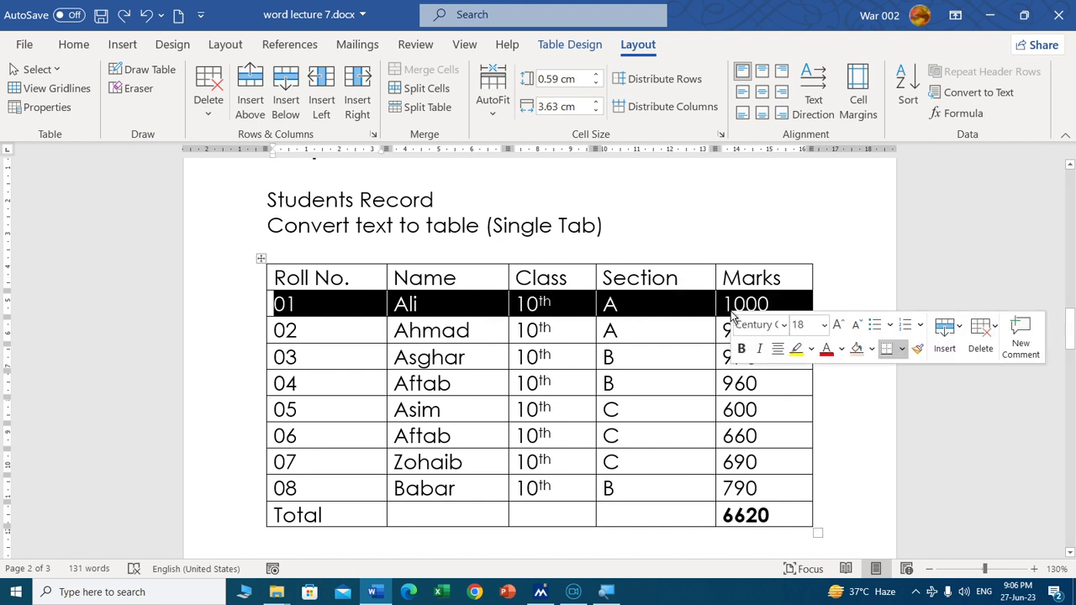
{"action": "right_click", "coordinate": [674, 296]}
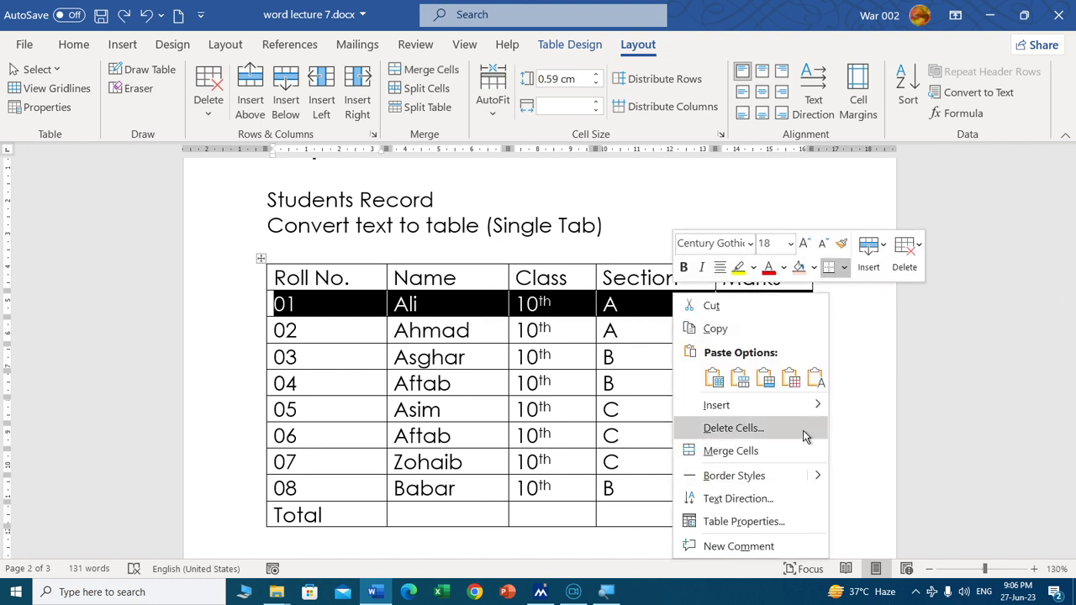
{"action": "left_click", "coordinate": [803, 431]}
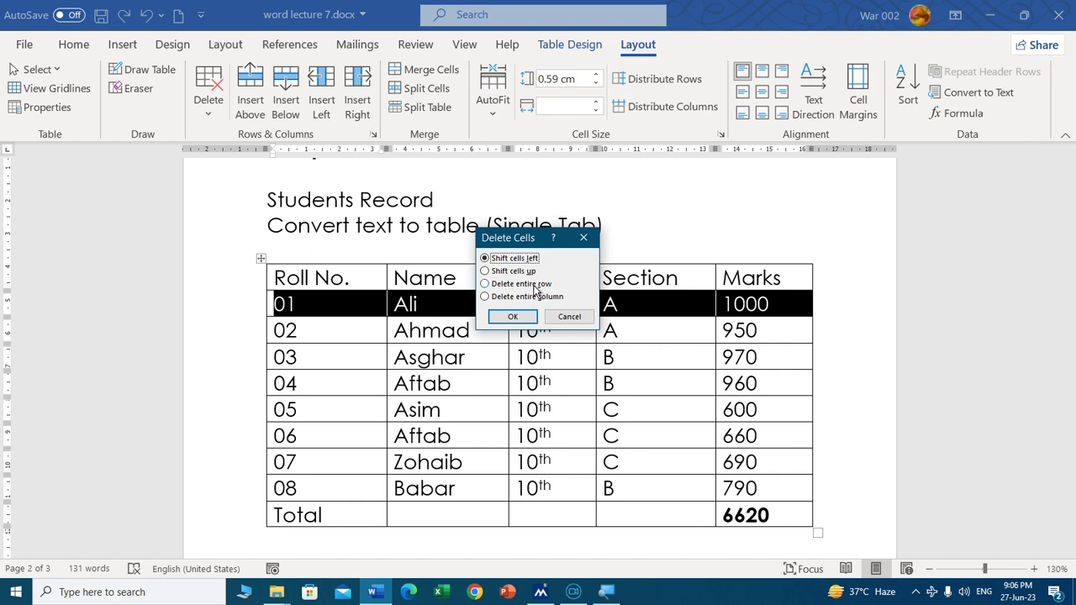
{"action": "left_click", "coordinate": [534, 285]}
{"action": "left_click", "coordinate": [521, 317]}
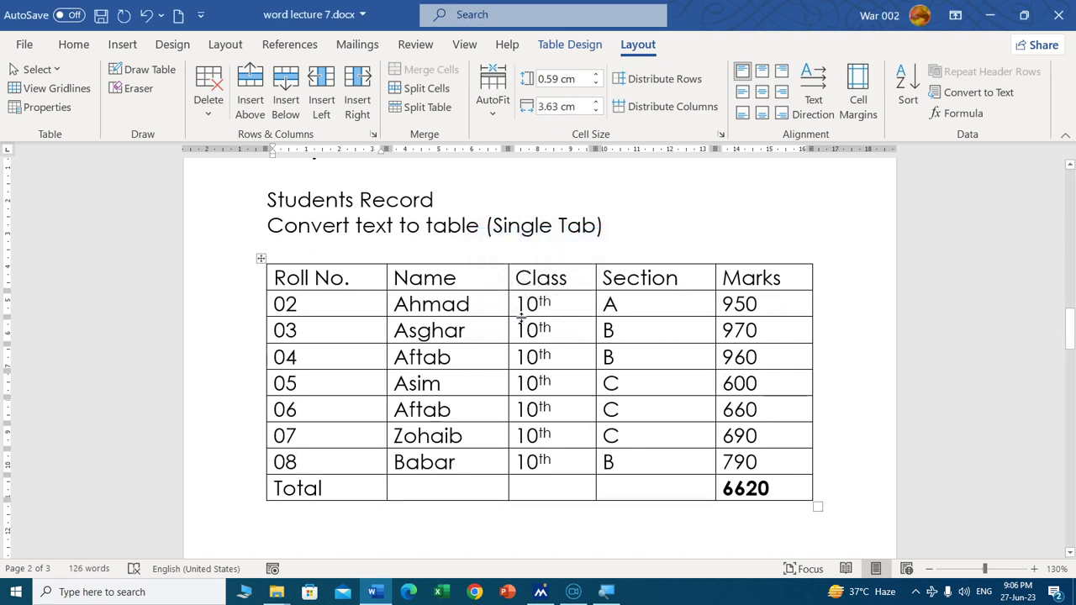
{"action": "key", "text": "ctrl+z"}
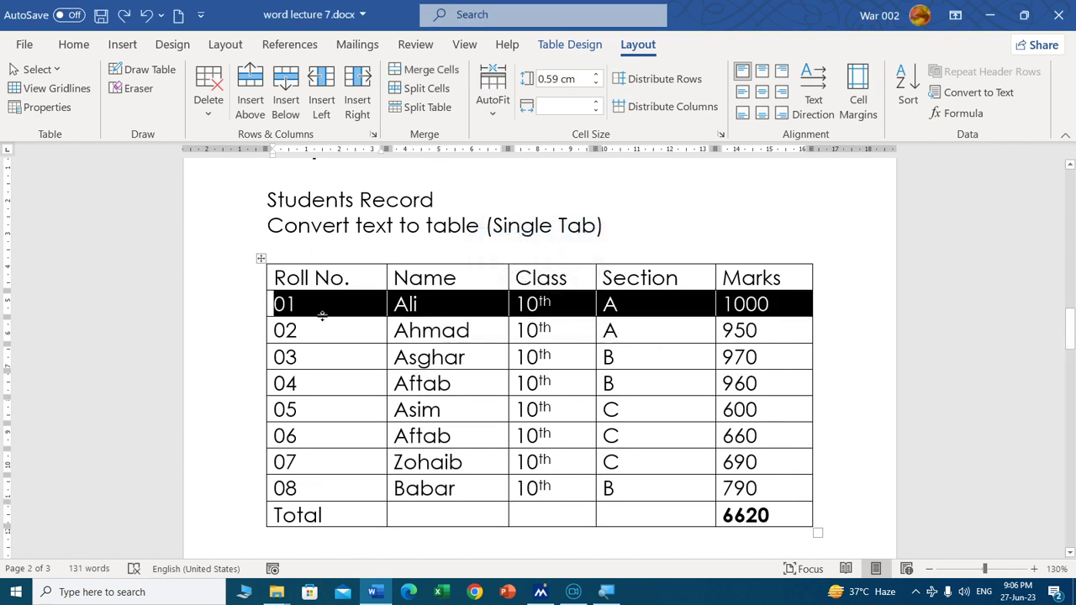
{"action": "left_click", "coordinate": [334, 346]}
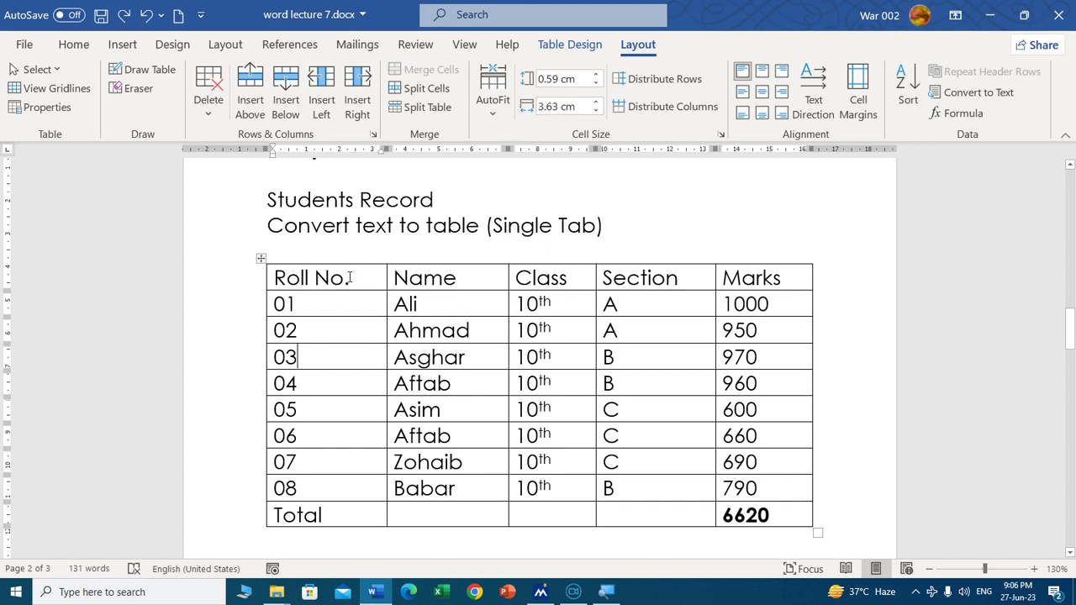
{"action": "left_click_drag", "start_coordinate": [350, 278], "coordinate": [340, 490]}
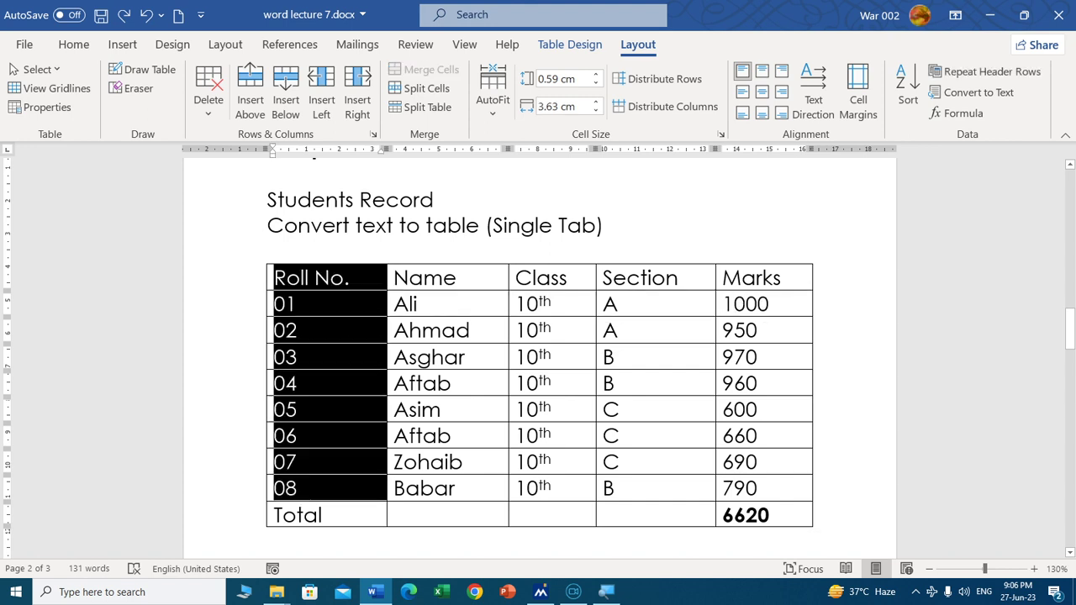
{"action": "right_click", "coordinate": [341, 490]}
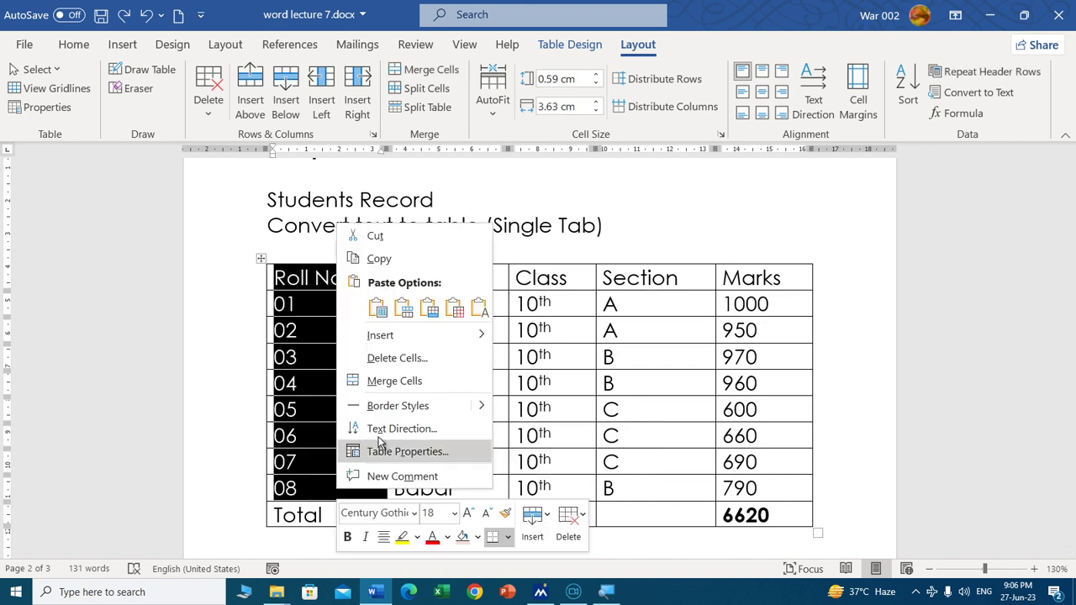
{"action": "left_click", "coordinate": [403, 358]}
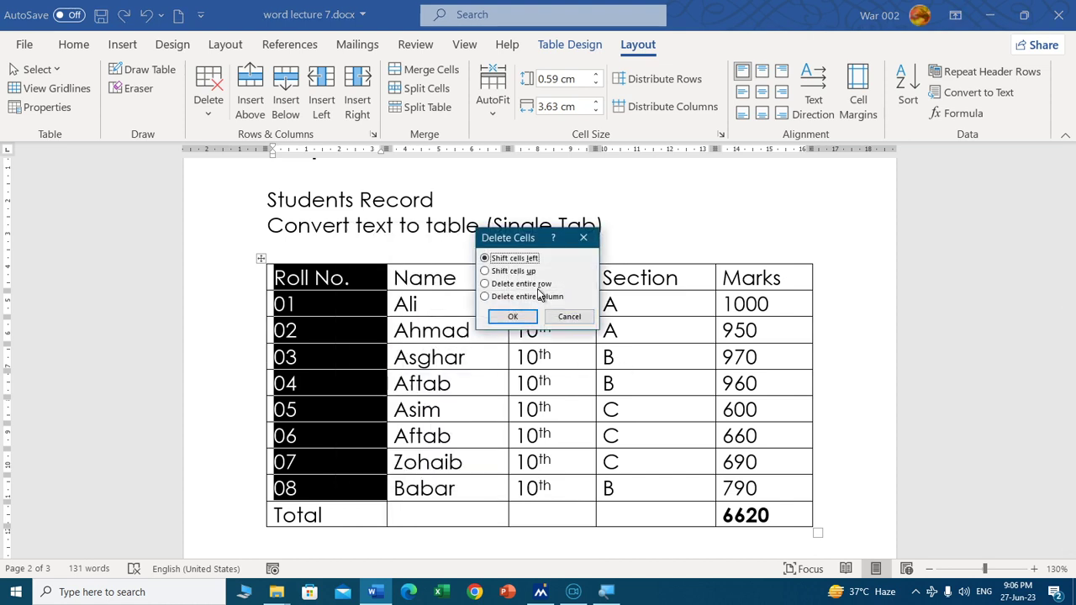
{"action": "left_click", "coordinate": [536, 298]}
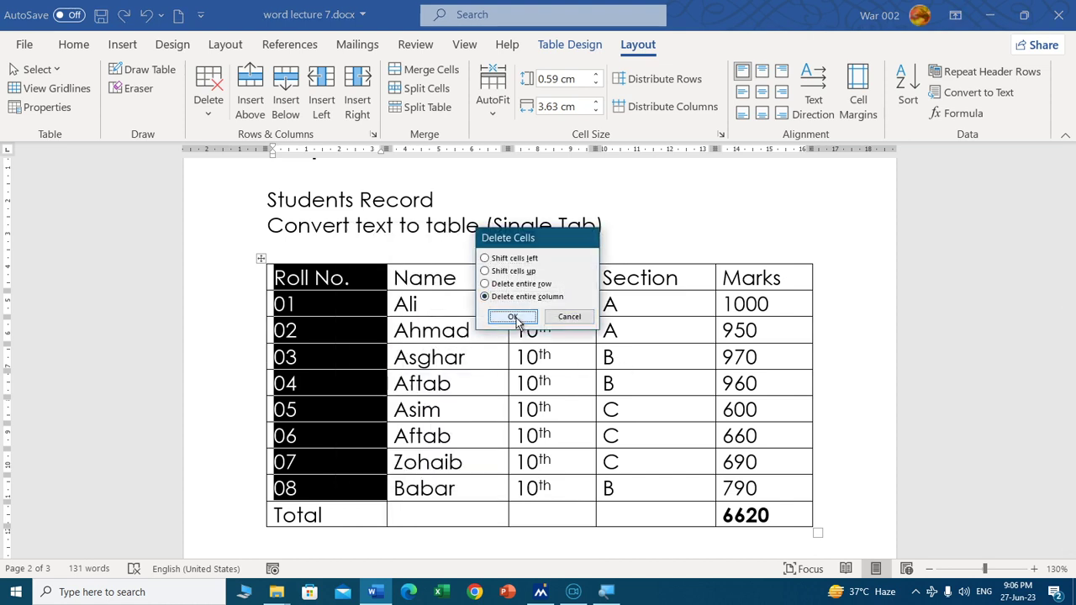
{"action": "left_click", "coordinate": [515, 318]}
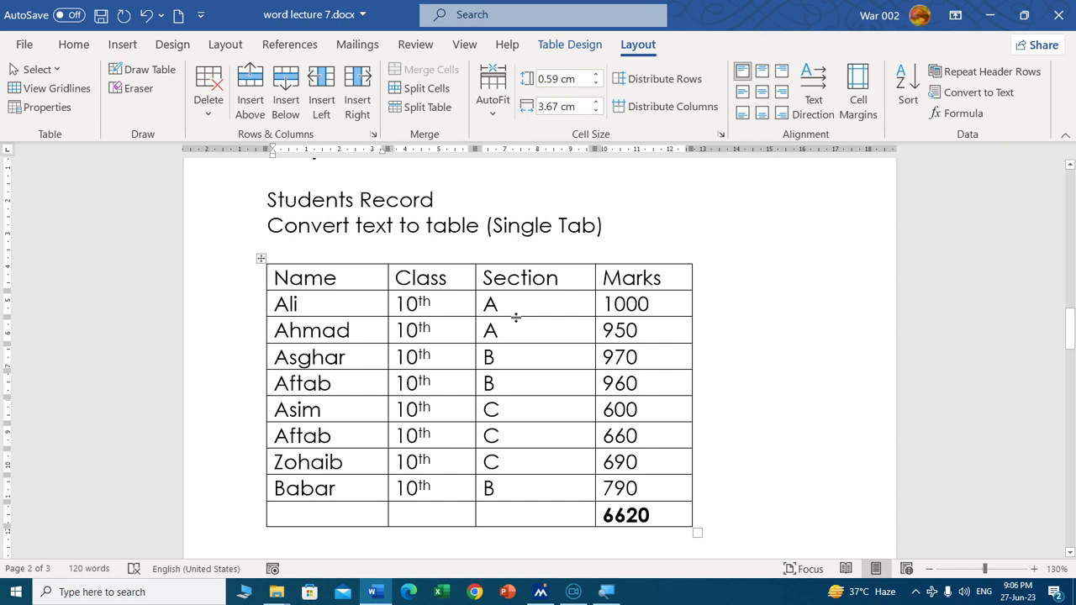
{"action": "key", "text": "ctrl+z"}
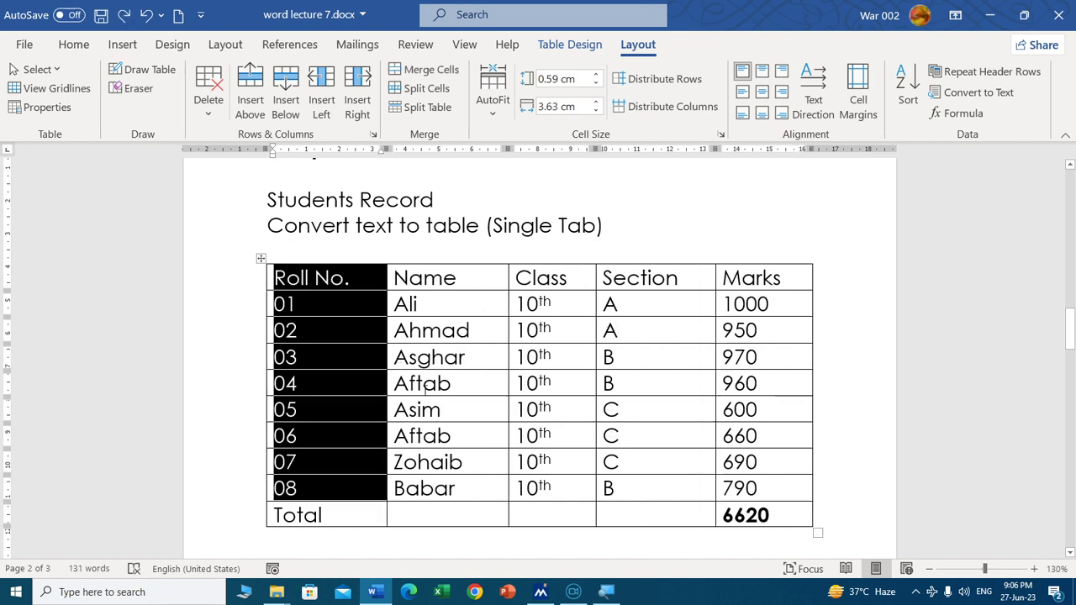
{"action": "left_click", "coordinate": [457, 386]}
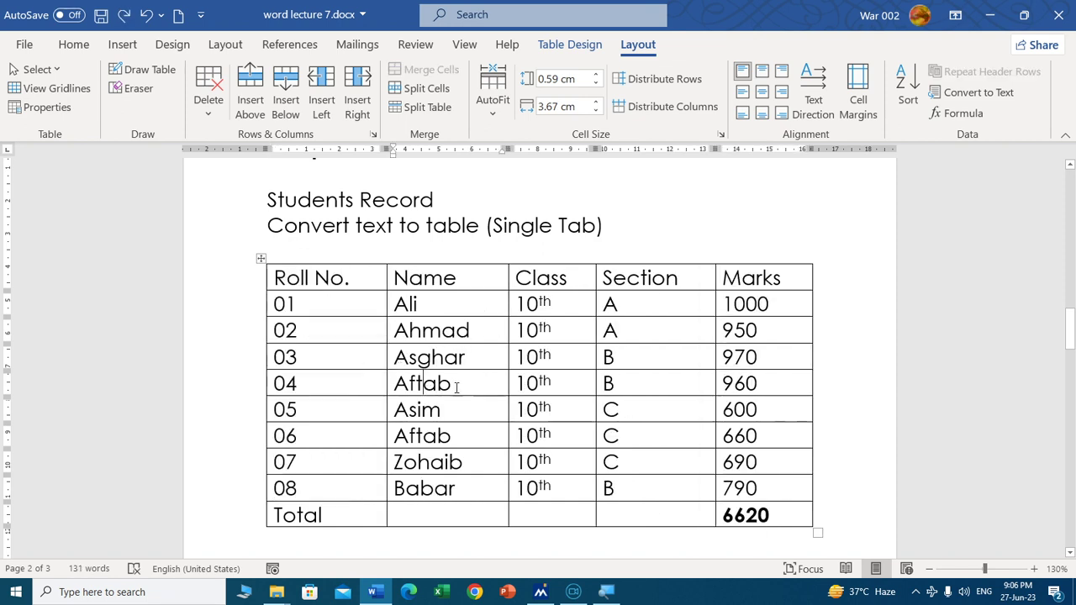
{"action": "right_click", "coordinate": [322, 332]}
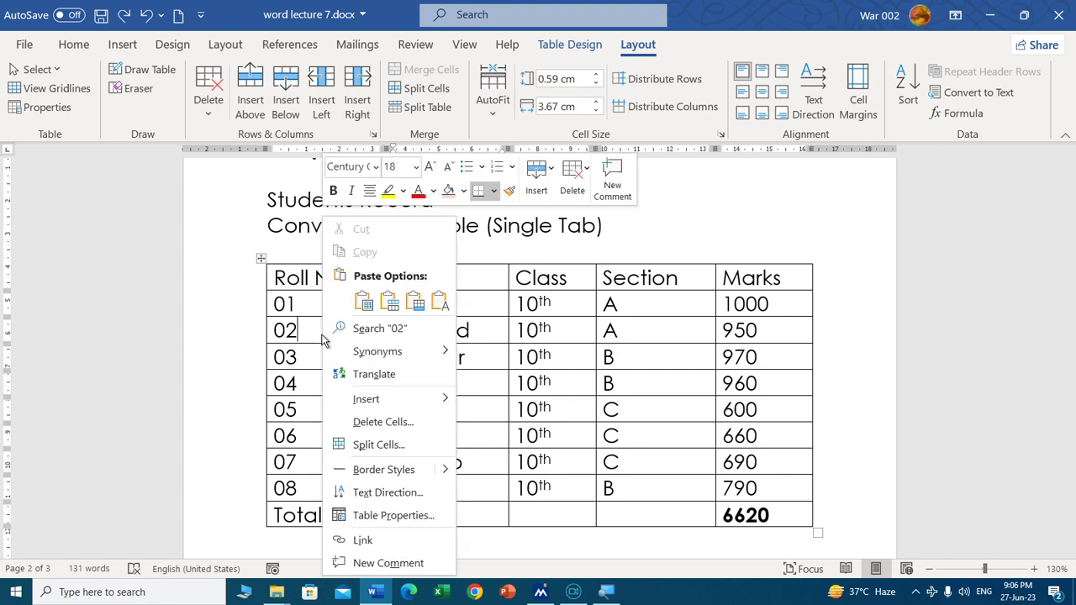
{"action": "mouse_move", "coordinate": [366, 399]}
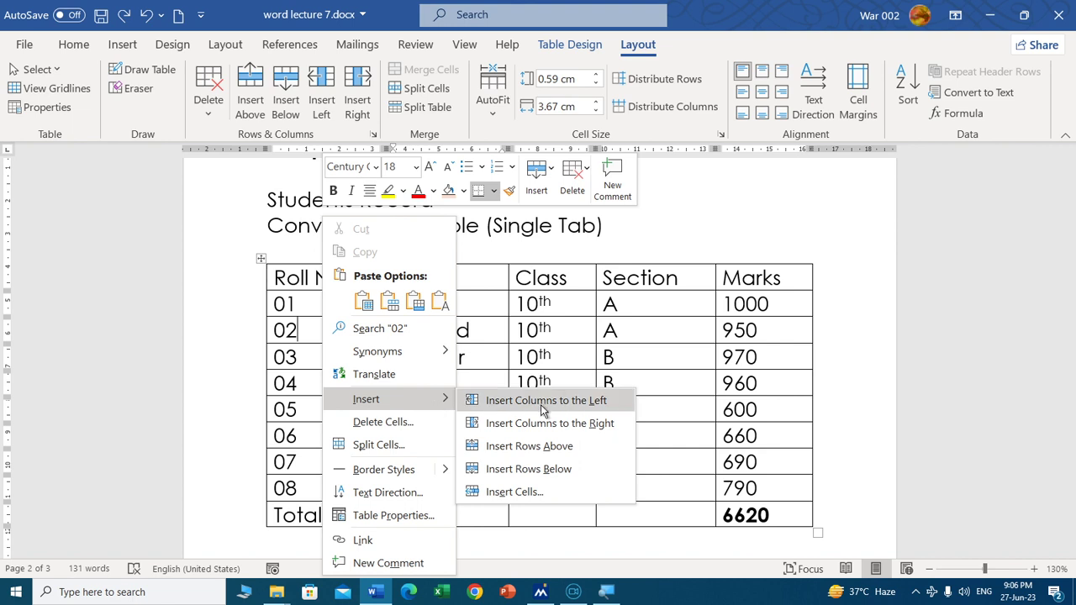
{"action": "left_click", "coordinate": [555, 469]}
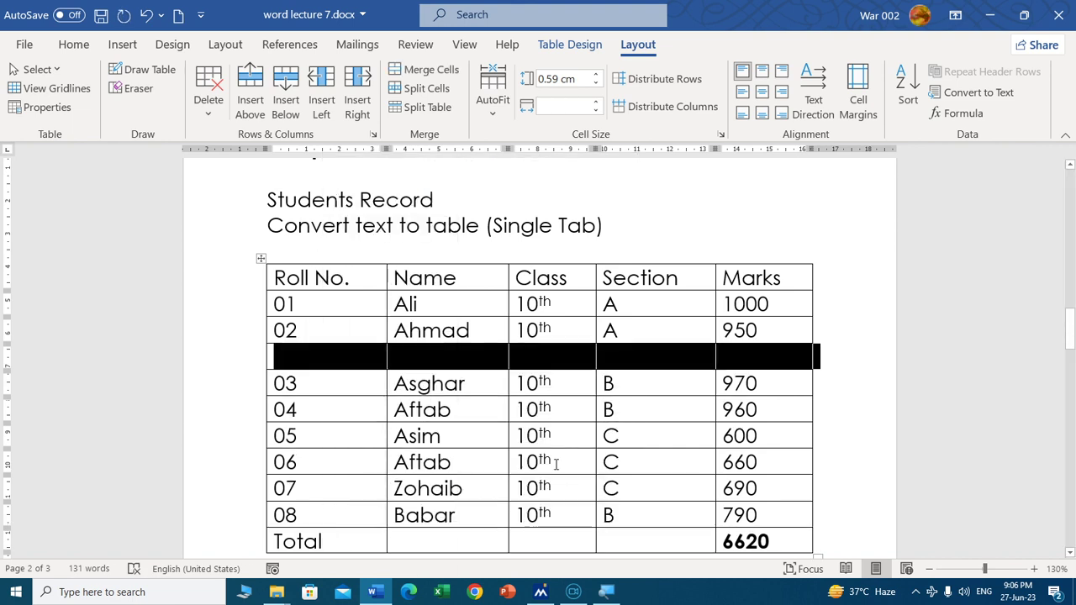
{"action": "left_click", "coordinate": [307, 330]}
{"action": "right_click", "coordinate": [307, 331]}
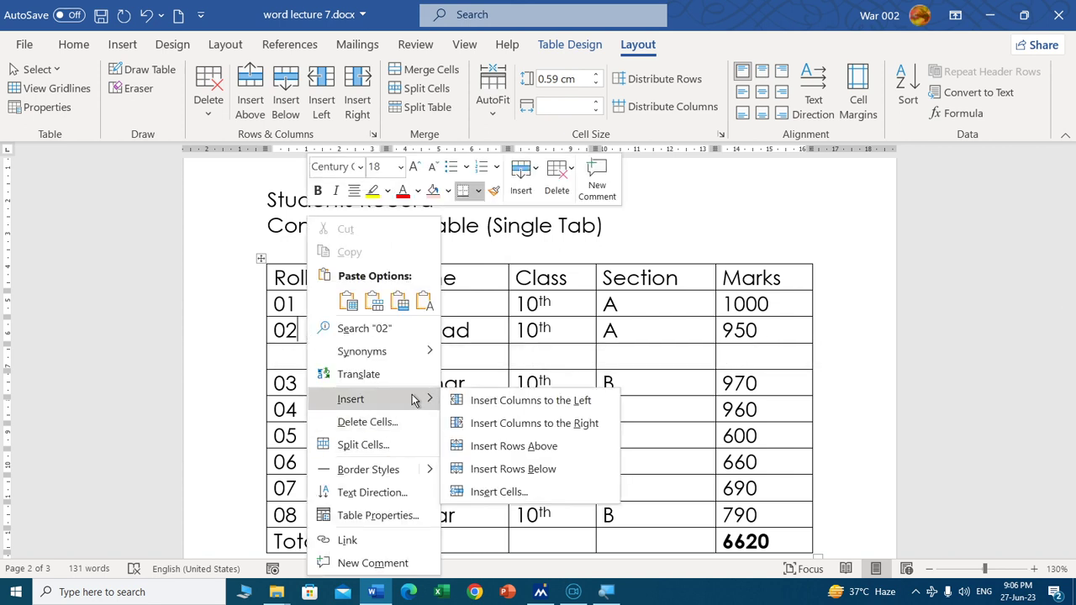
{"action": "mouse_move", "coordinate": [351, 400]}
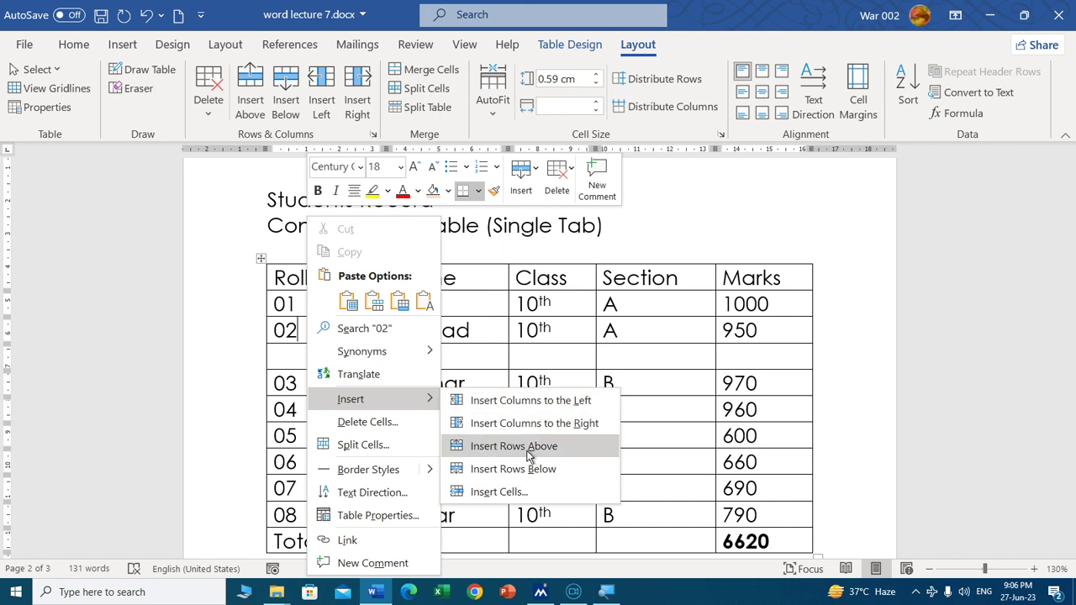
{"action": "left_click", "coordinate": [528, 446]}
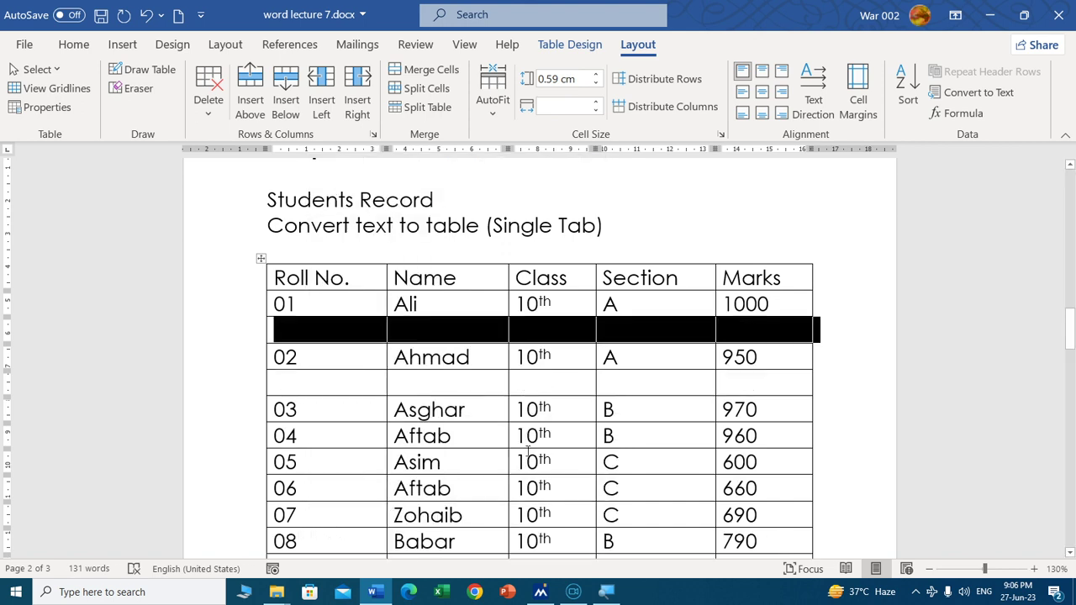
{"action": "left_click", "coordinate": [492, 409]}
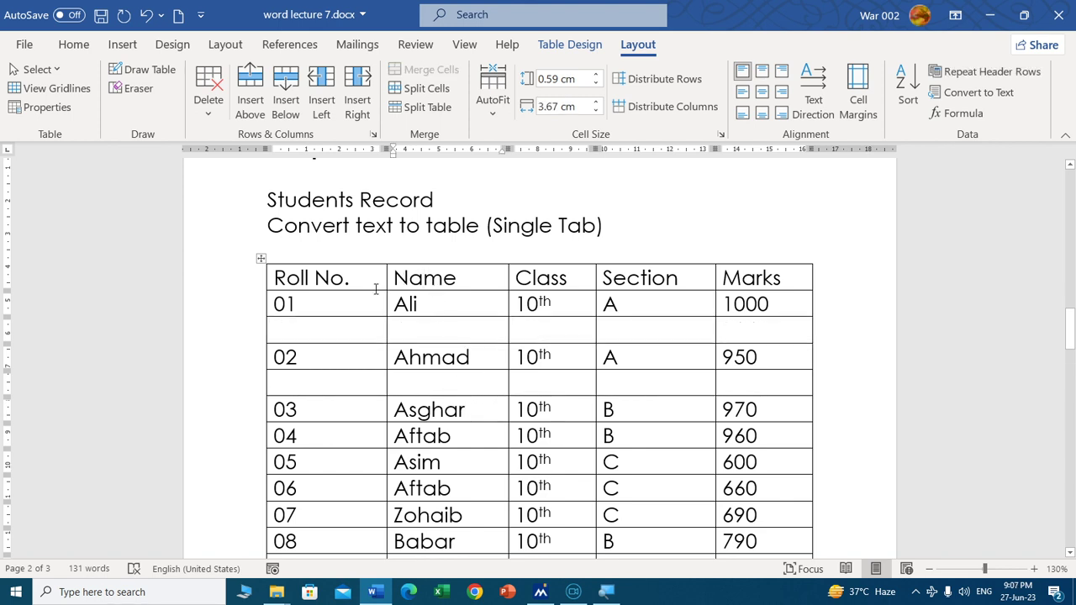
{"action": "right_click", "coordinate": [418, 278]}
{"action": "mouse_move", "coordinate": [496, 399]}
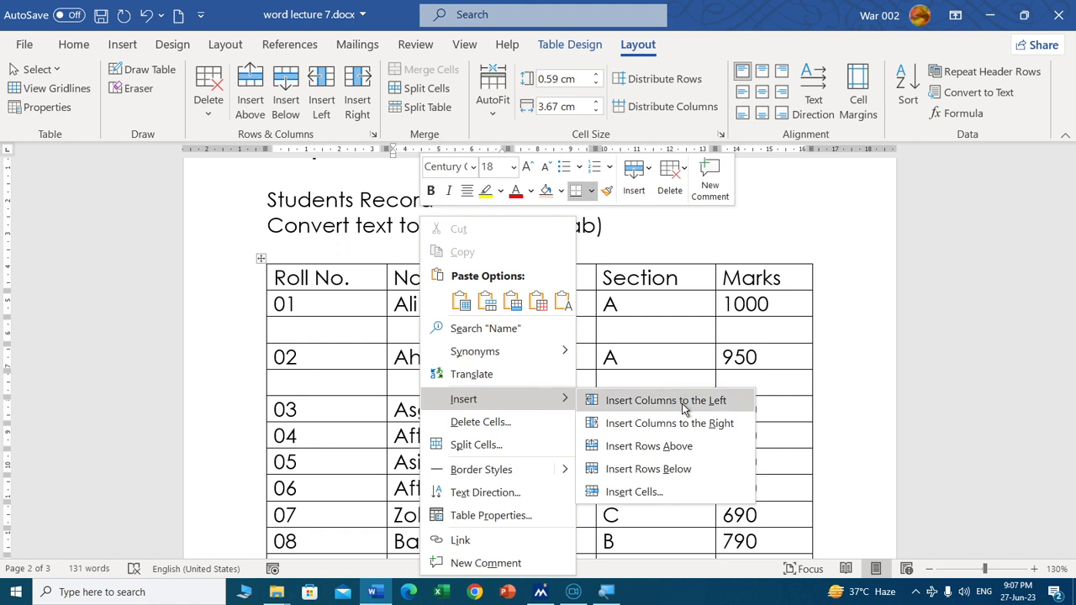
{"action": "left_click", "coordinate": [683, 408]}
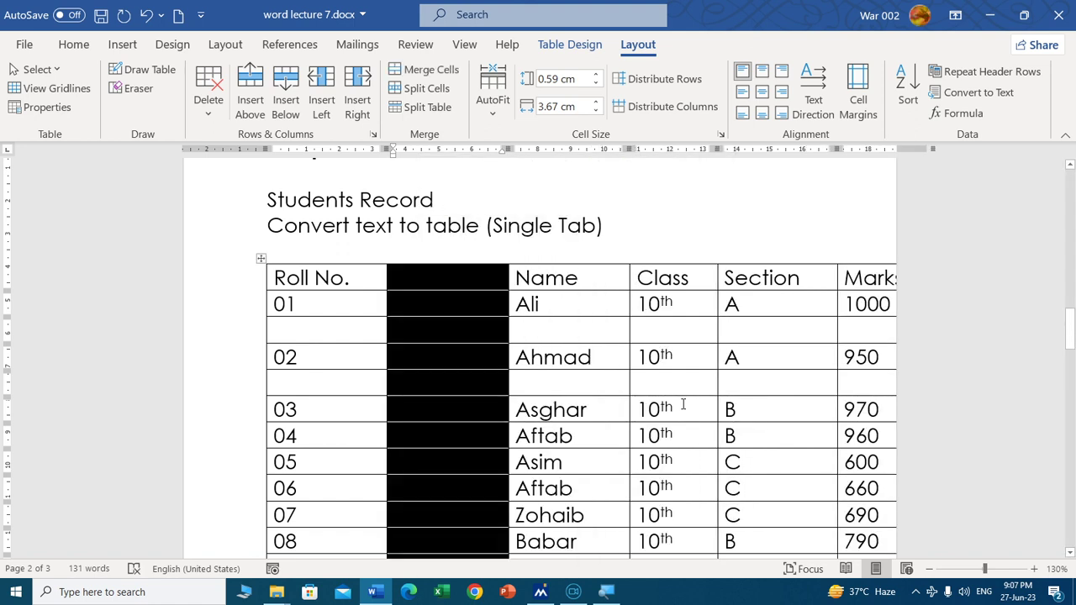
{"action": "key", "text": "ctrl+z"}
{"action": "key", "text": "ctrl+z"}
{"action": "key", "text": "ctrl+z"}
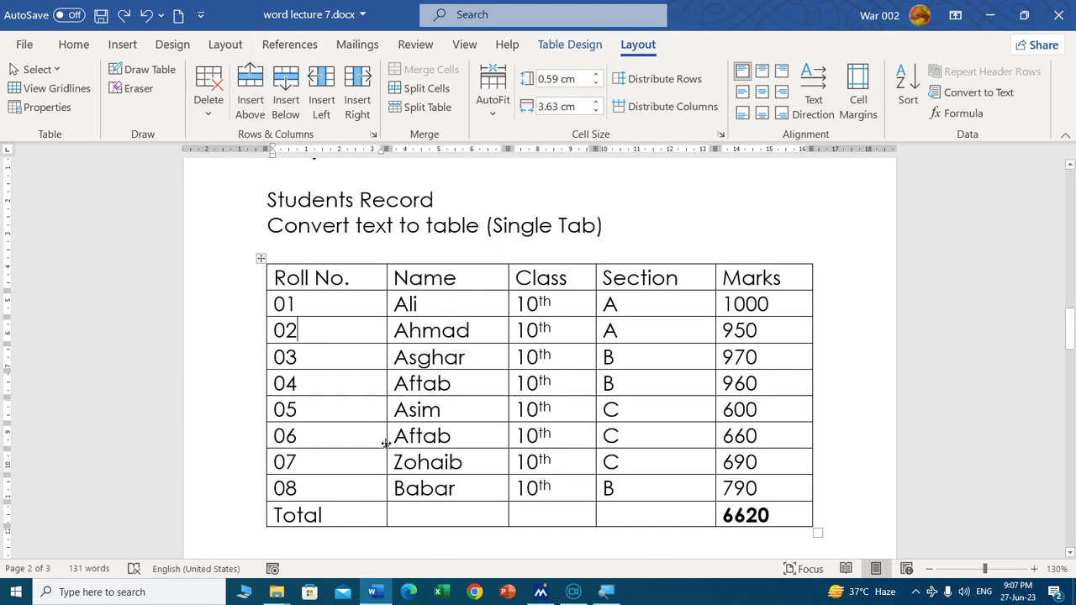
Step: Try inserting rows above and below row 06 and columns beside Roll No., undoing each
{"action": "left_click", "coordinate": [340, 435]}
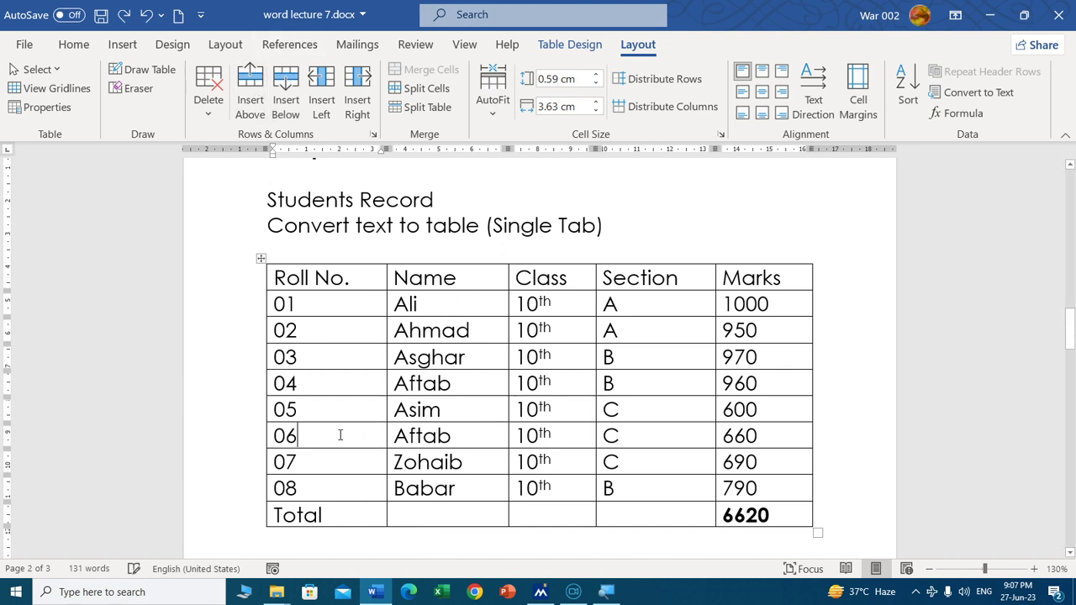
{"action": "left_click", "coordinate": [252, 74]}
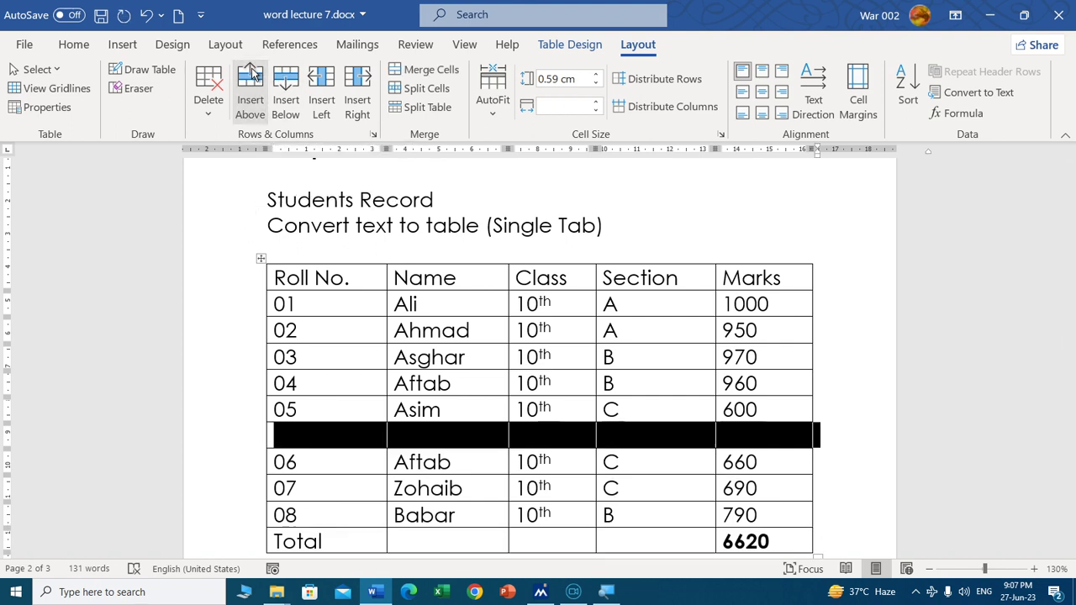
{"action": "key", "text": "ctrl+z"}
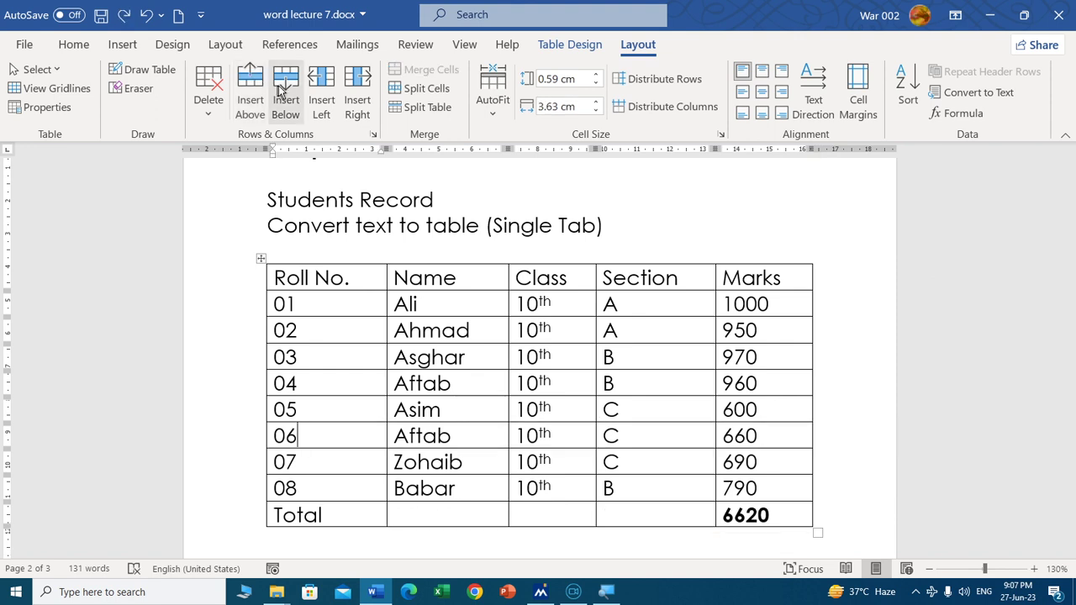
{"action": "left_click", "coordinate": [286, 91]}
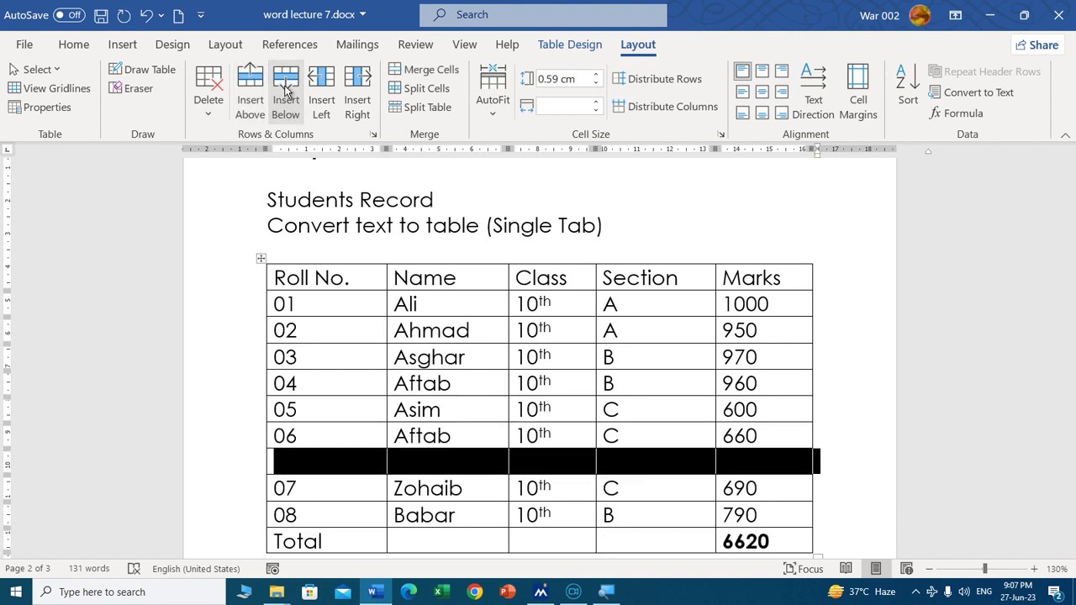
{"action": "key", "text": "ctrl+z"}
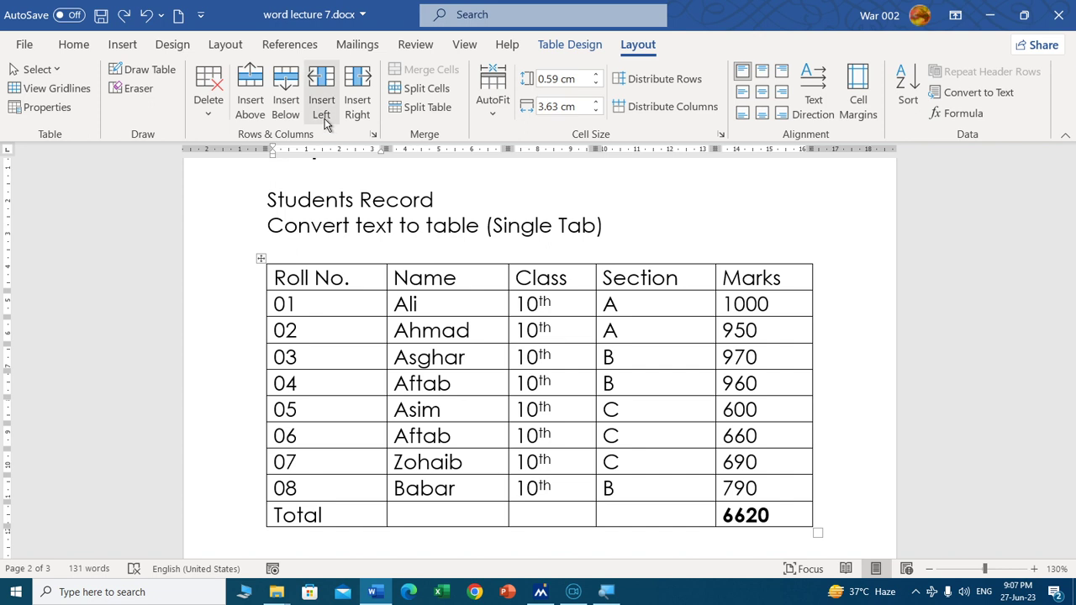
{"action": "left_click", "coordinate": [323, 107]}
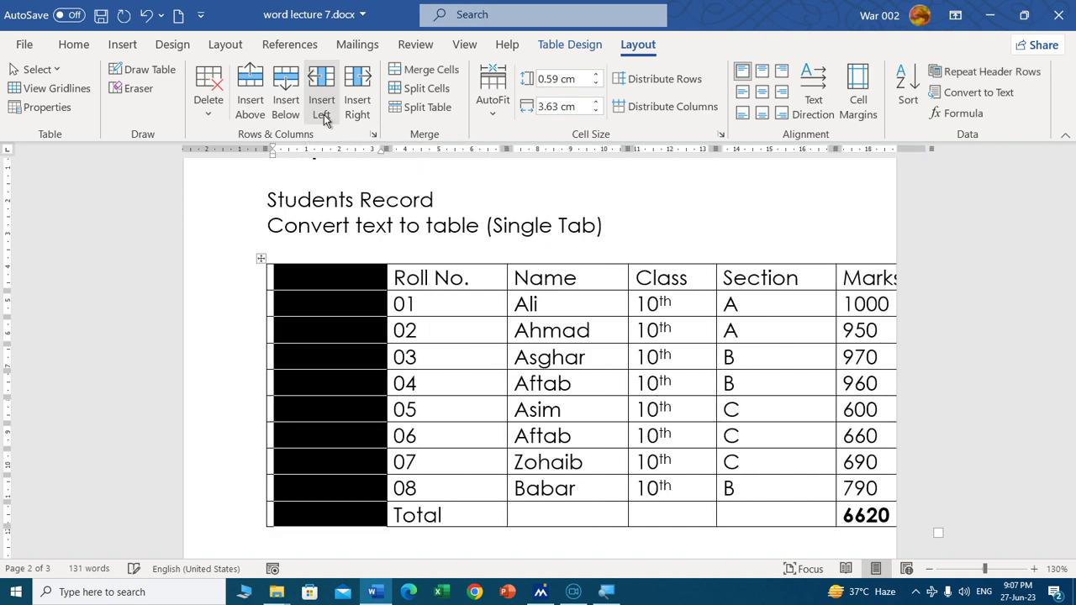
{"action": "key", "text": "ctrl+z"}
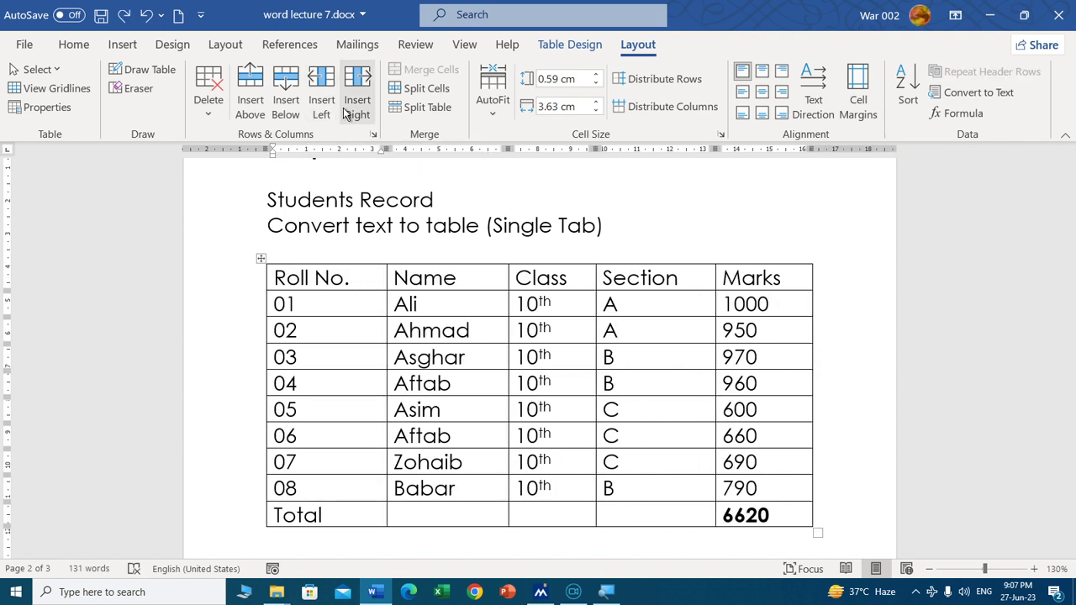
{"action": "left_click", "coordinate": [353, 112]}
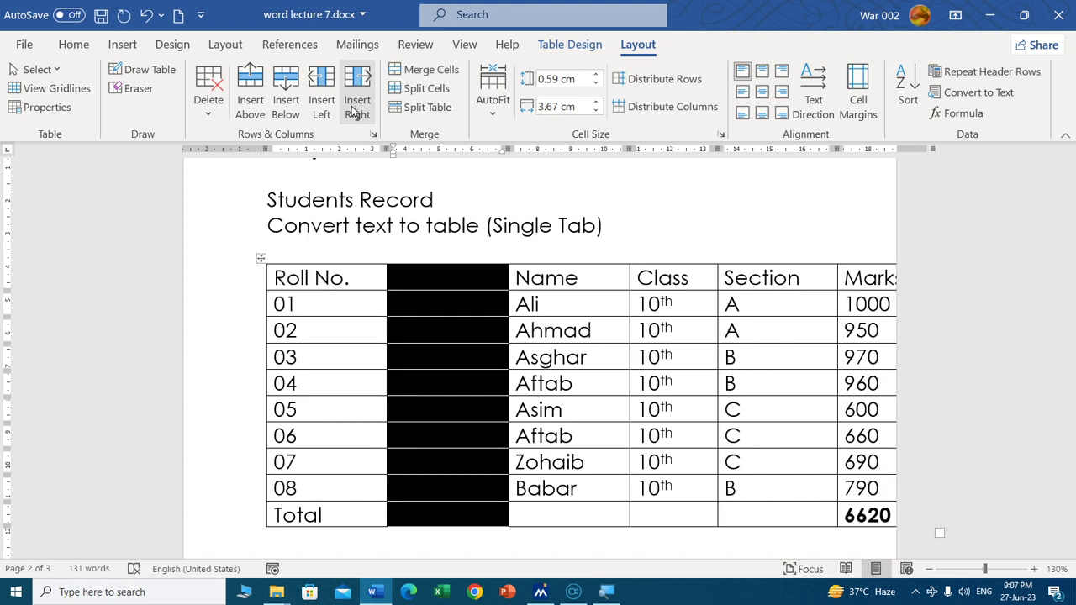
{"action": "key", "text": "ctrl+z"}
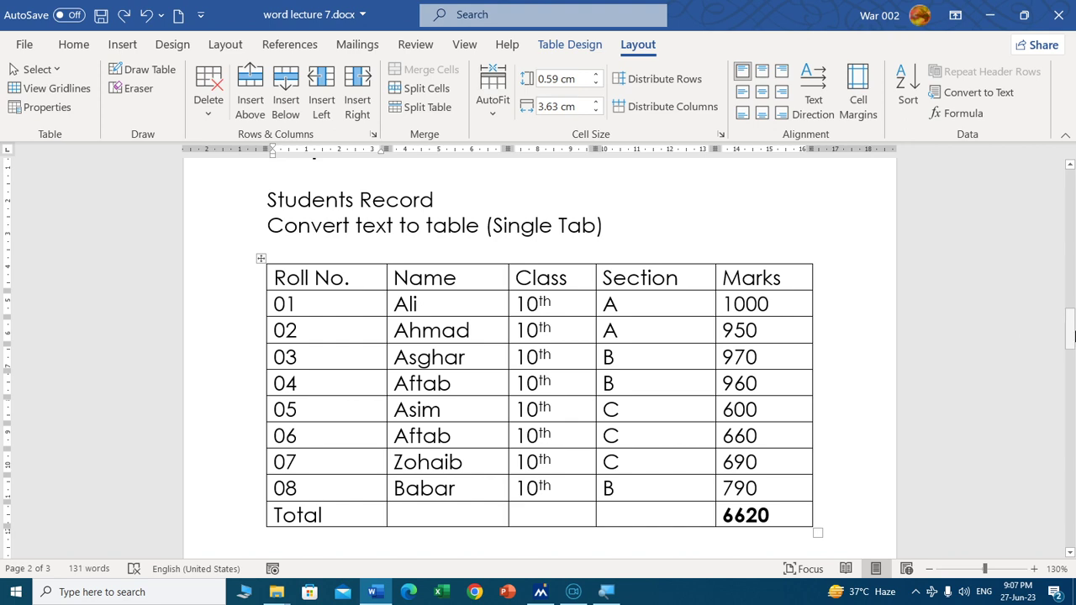
{"action": "left_click_drag", "start_coordinate": [1071, 336], "coordinate": [1071, 405]}
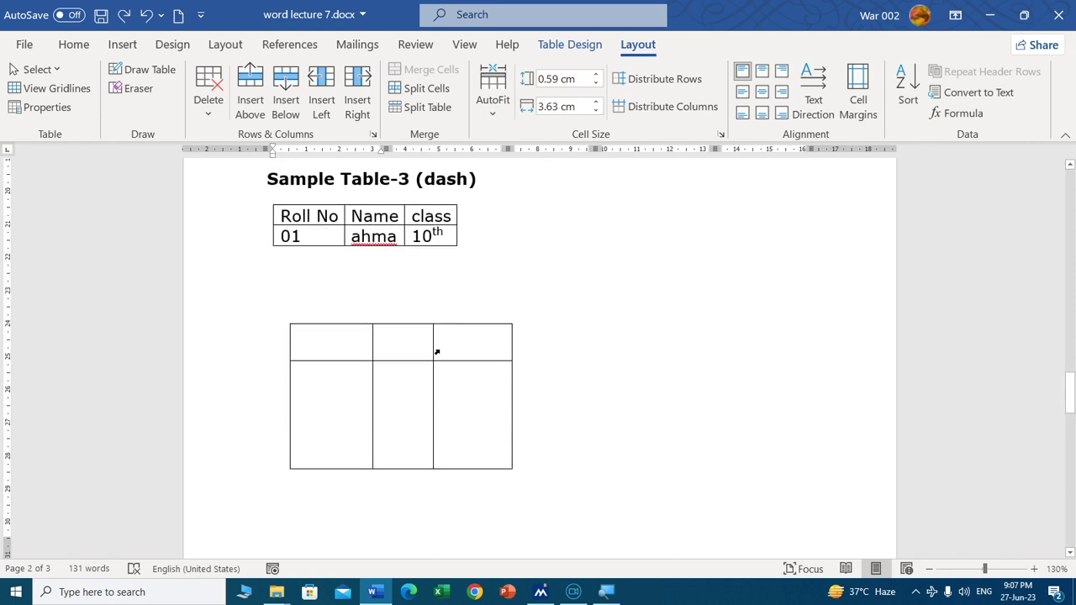
{"action": "left_click", "coordinate": [473, 343]}
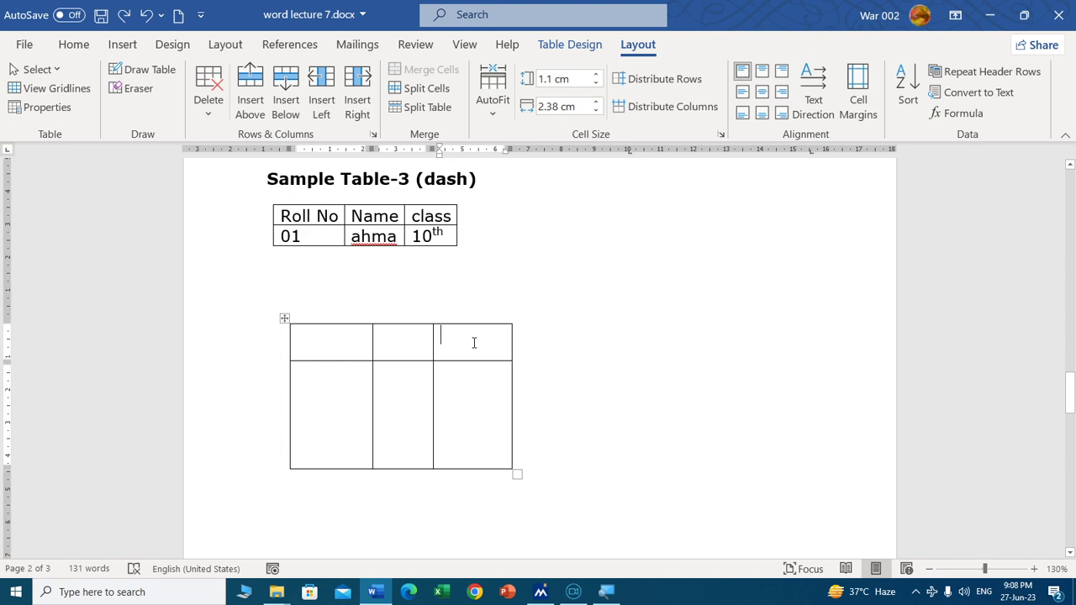
{"action": "left_click", "coordinate": [433, 91]}
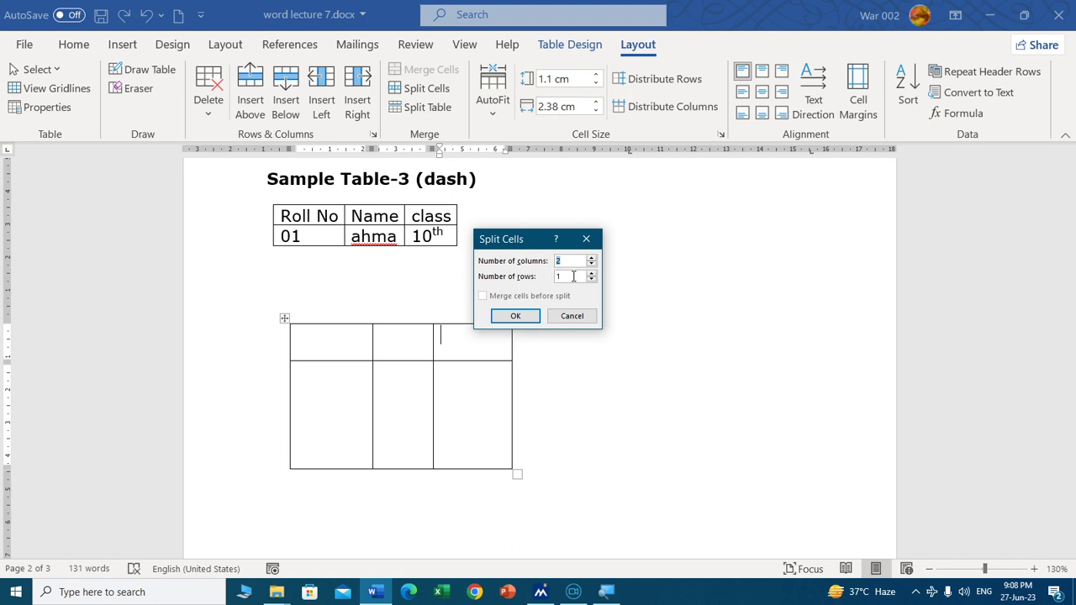
{"action": "left_click", "coordinate": [518, 316]}
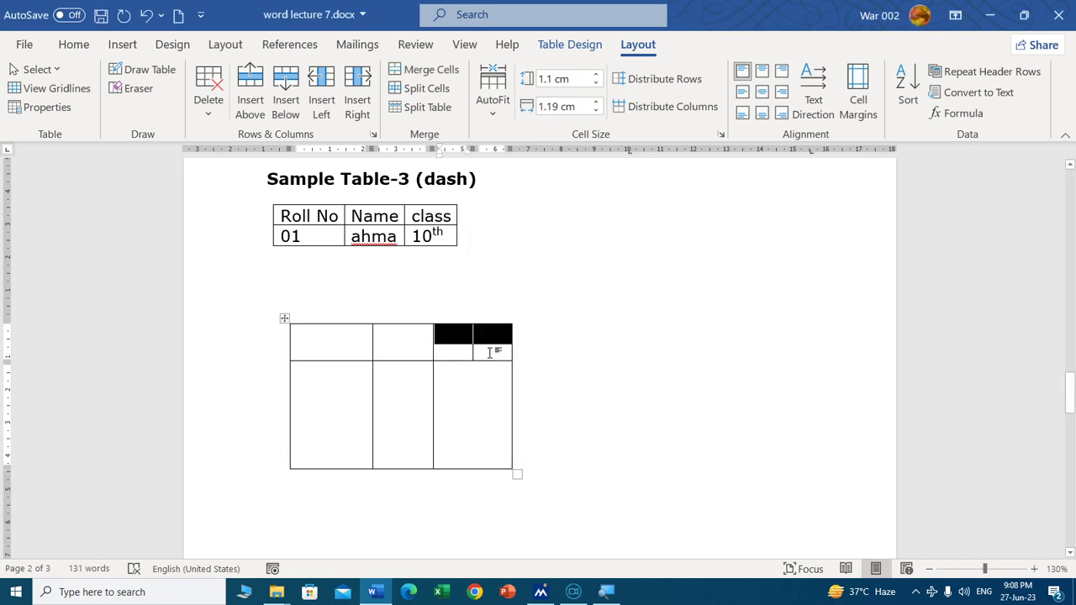
{"action": "left_click", "coordinate": [491, 351]}
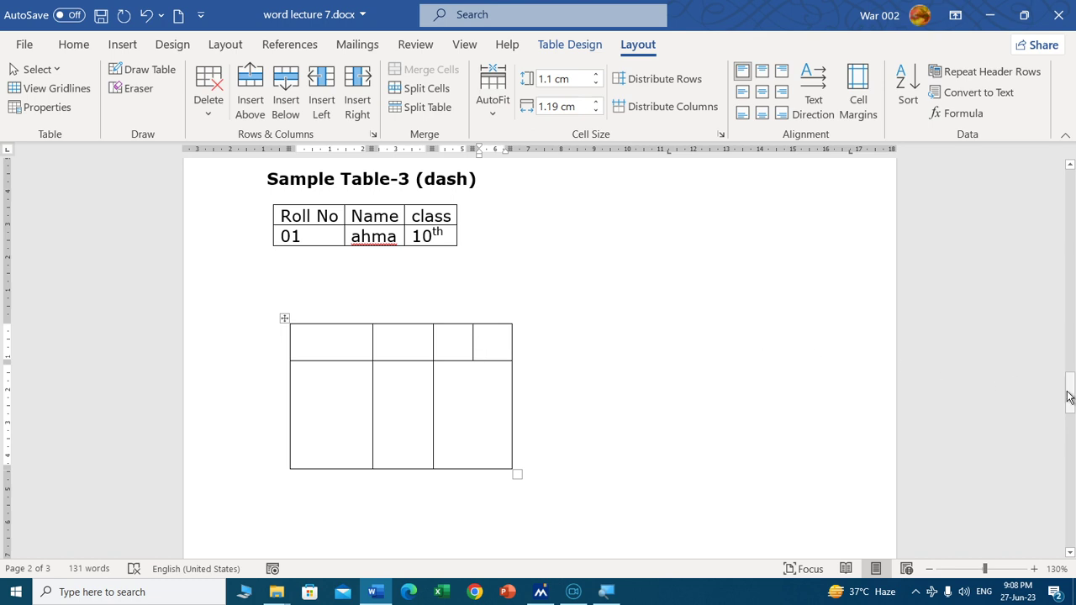
{"action": "key", "text": "ctrl+z"}
{"action": "mouse_move", "coordinate": [1071, 386]}
{"action": "left_mouse_down"}
{"action": "mouse_move", "coordinate": [1071, 324]}
{"action": "mouse_move", "coordinate": [1070, 416]}
{"action": "mouse_move", "coordinate": [1070, 399]}
{"action": "left_mouse_up"}
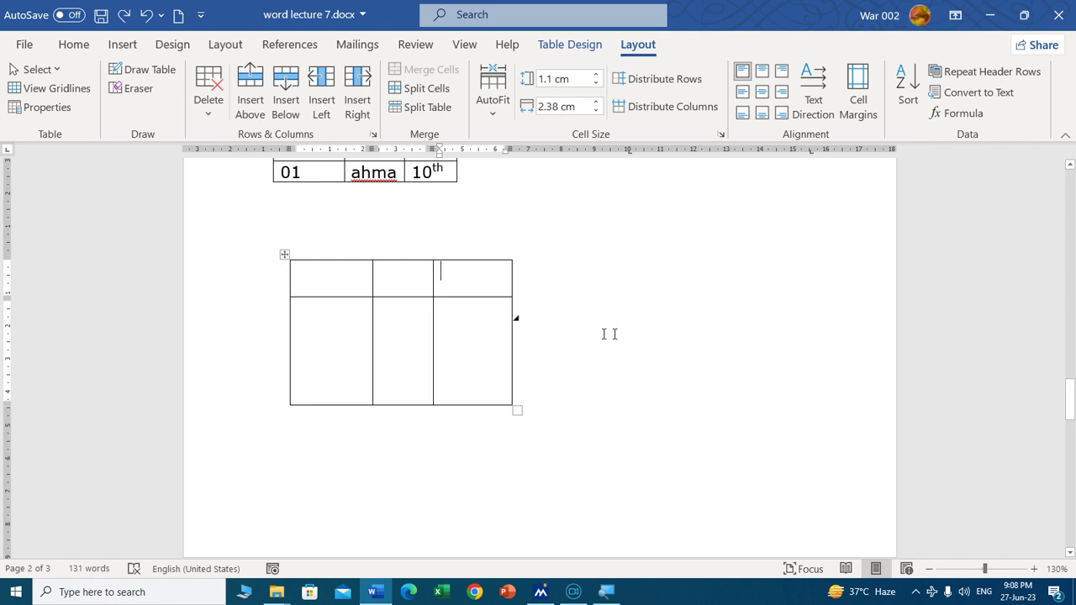
Step: Type the headings Date, Particulars and Balance across the top row
{"action": "left_click", "coordinate": [324, 279]}
{"action": "type", "text": "Date"}
{"action": "key", "text": "Tab"}
{"action": "type", "text": "Par"}
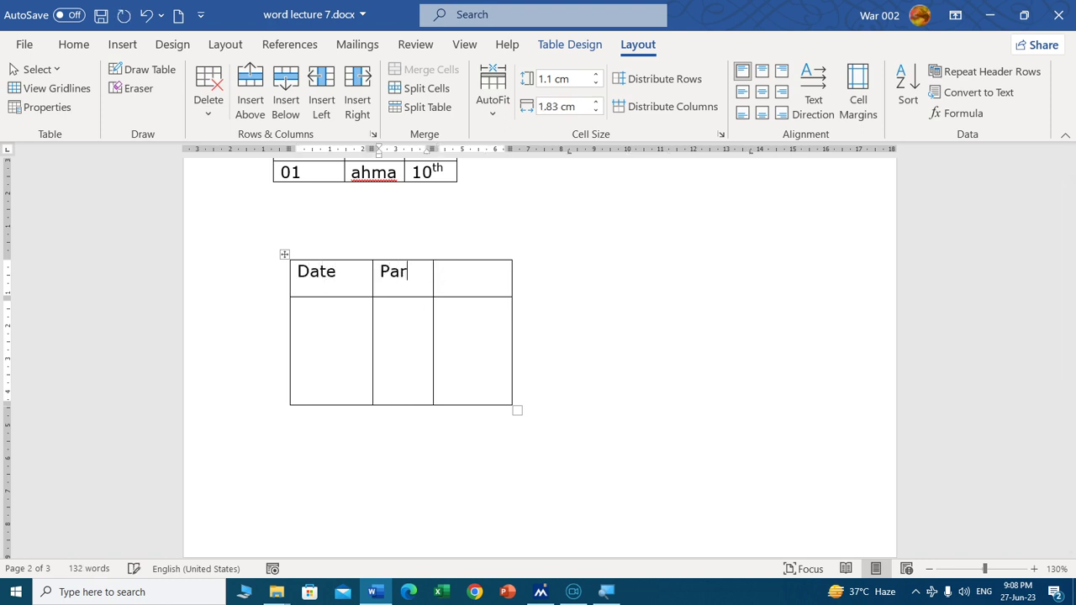
{"action": "type", "text": "ticulars"}
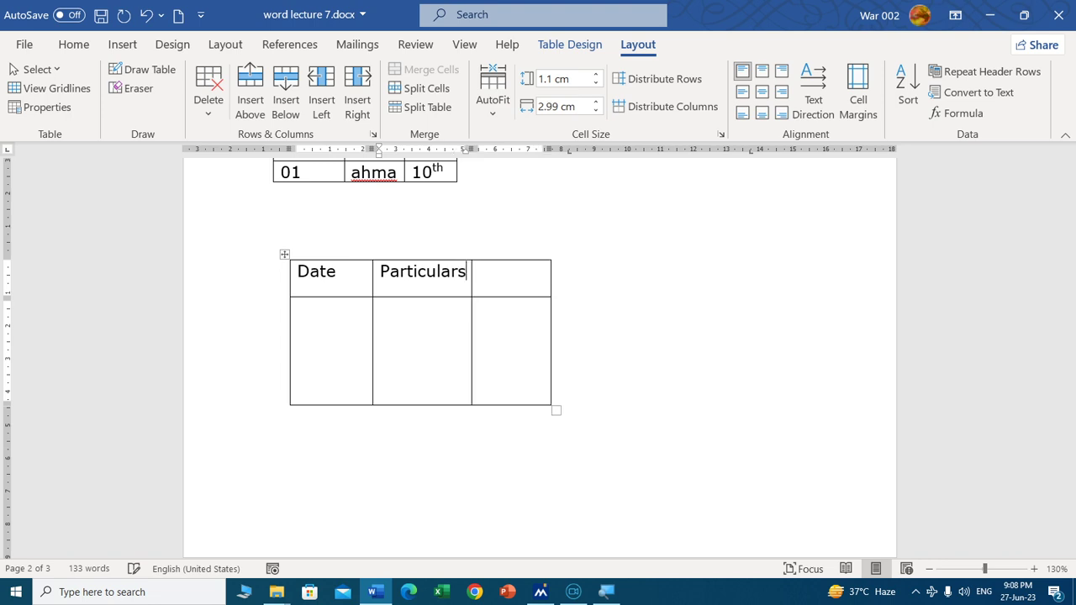
{"action": "key", "text": "Tab"}
{"action": "type", "text": "Balance"}
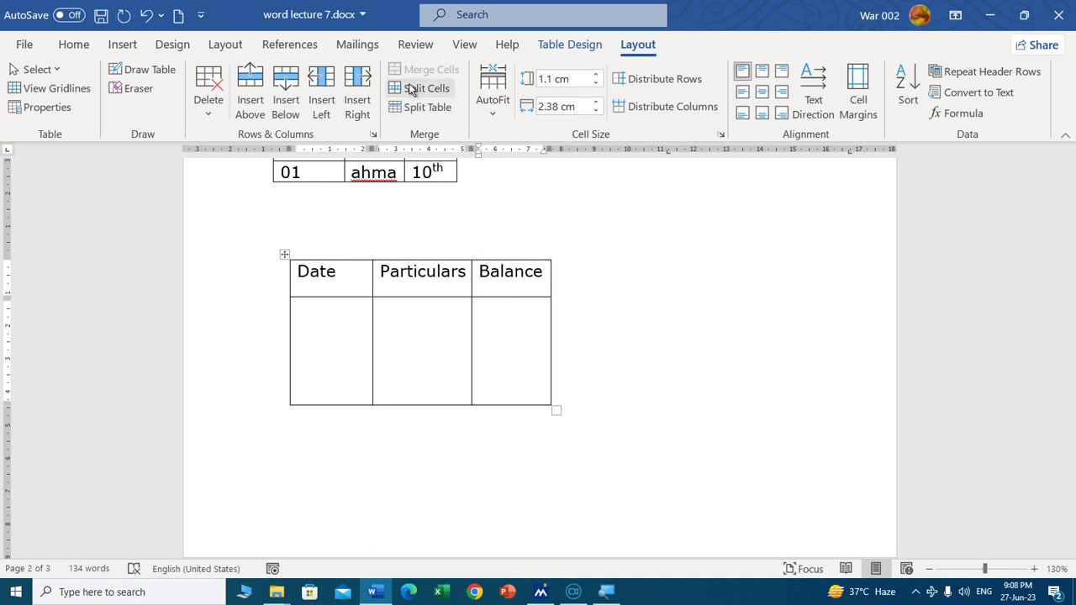
Step: Split the Balance cell into a two-by-two grid
{"action": "left_click", "coordinate": [410, 88]}
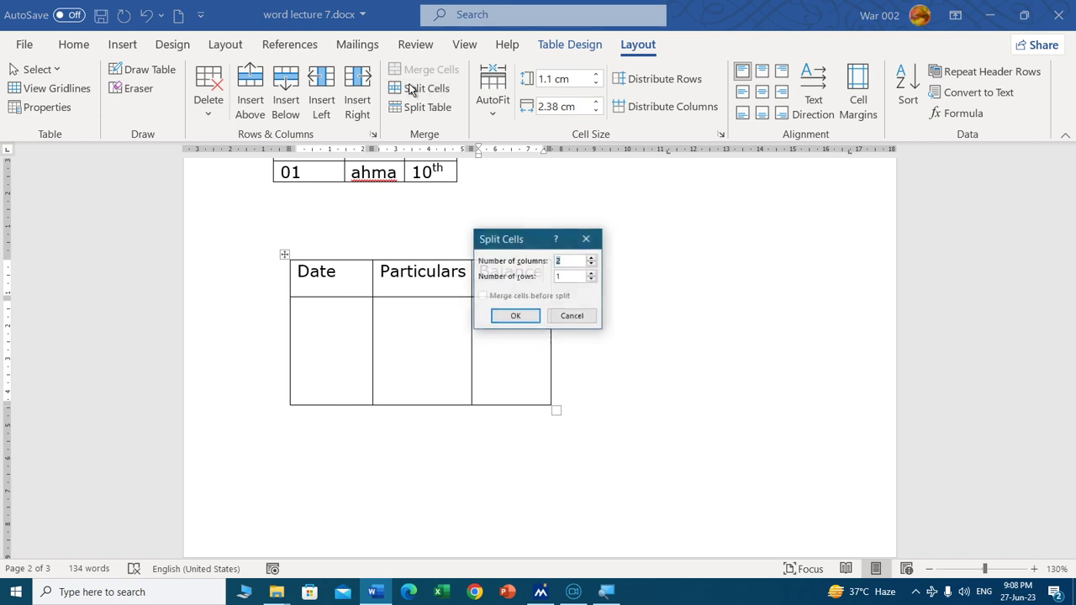
{"action": "left_click", "coordinate": [592, 273]}
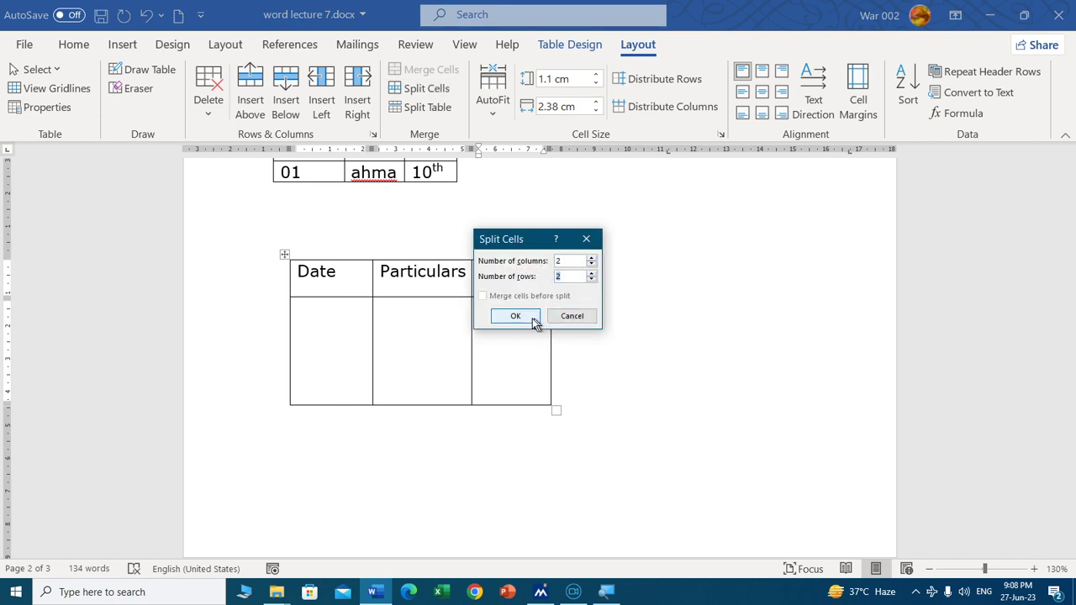
{"action": "left_click", "coordinate": [521, 316]}
{"action": "left_click", "coordinate": [527, 331]}
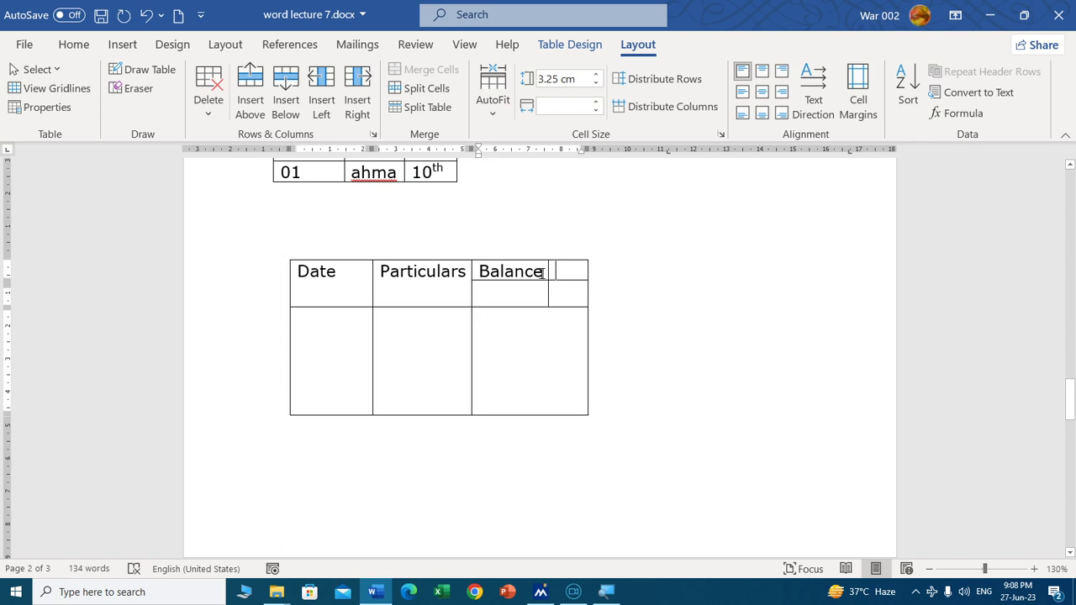
Step: Merge the Balance cells, enter Dr and Cr beneath, then undo the split
{"action": "left_click_drag", "start_coordinate": [569, 274], "coordinate": [522, 270]}
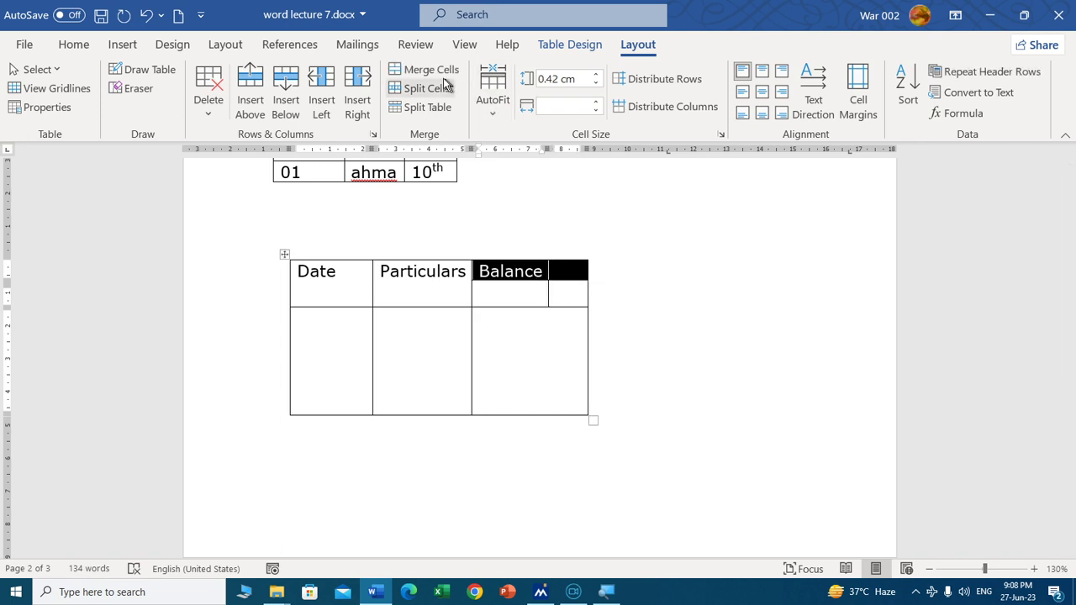
{"action": "left_click", "coordinate": [416, 70]}
{"action": "left_click", "coordinate": [568, 191]}
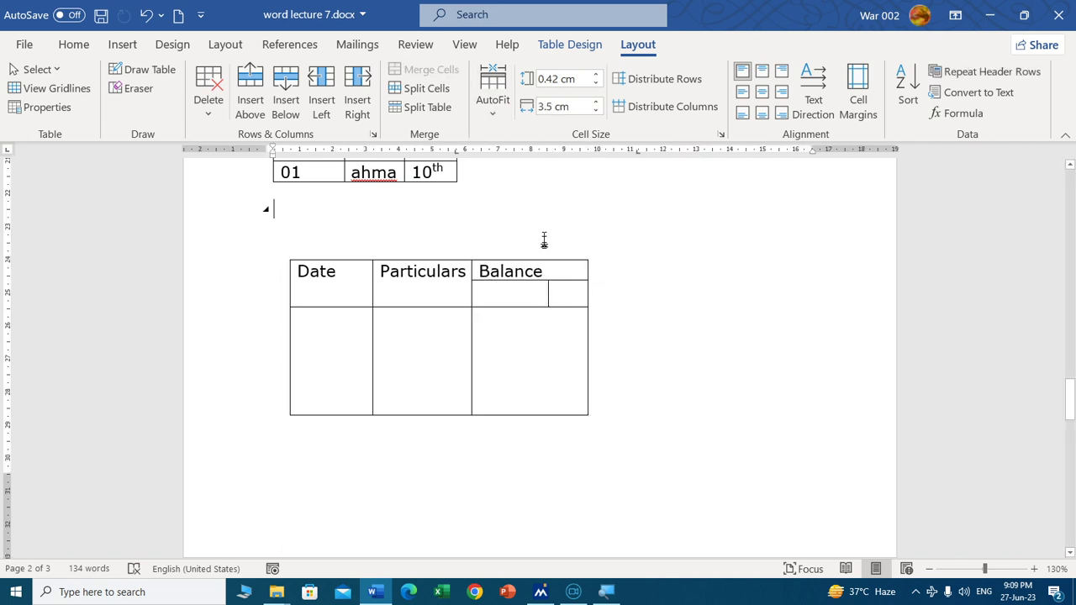
{"action": "left_click", "coordinate": [525, 292]}
{"action": "type", "text": "Dr"}
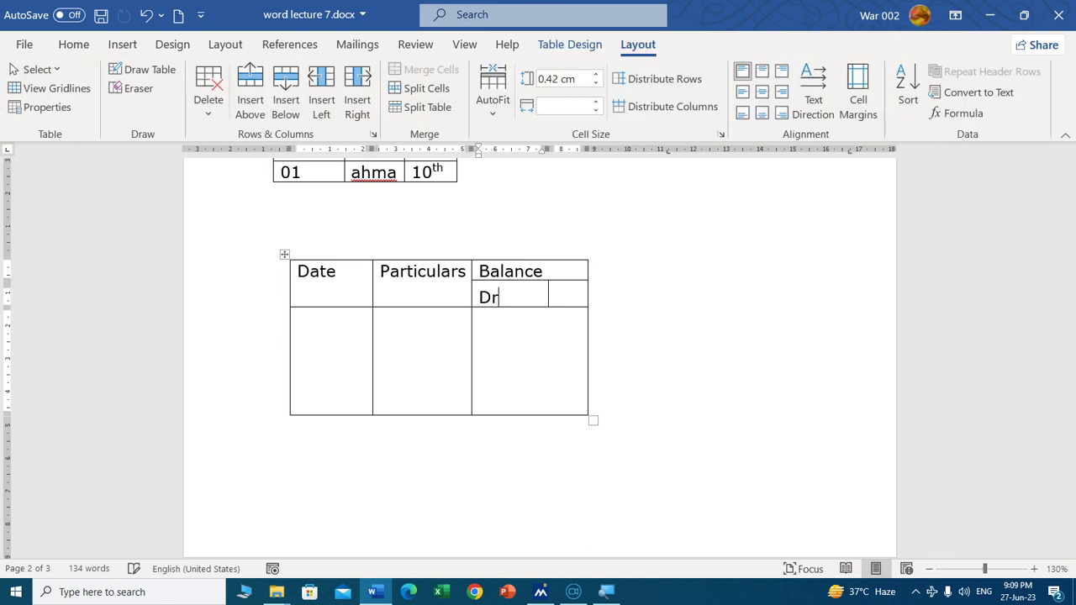
{"action": "key", "text": "Tab"}
{"action": "type", "text": "Cr"}
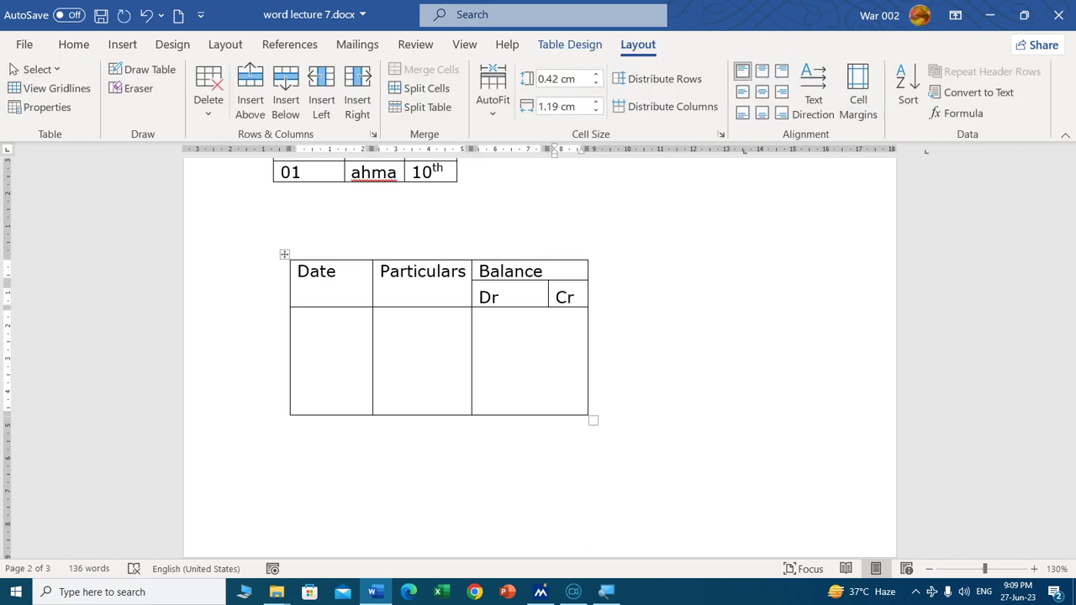
{"action": "key", "text": "ctrl+z"}
{"action": "key", "text": "ctrl+z"}
{"action": "key", "text": "ctrl+z"}
{"action": "key", "text": "ctrl+z"}
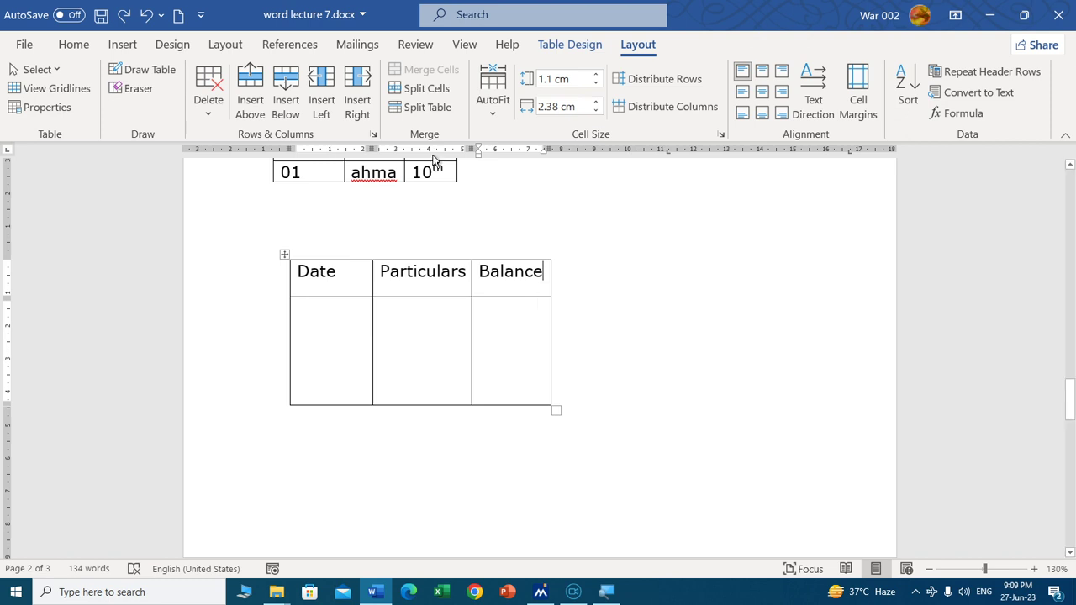
{"action": "left_click", "coordinate": [417, 88]}
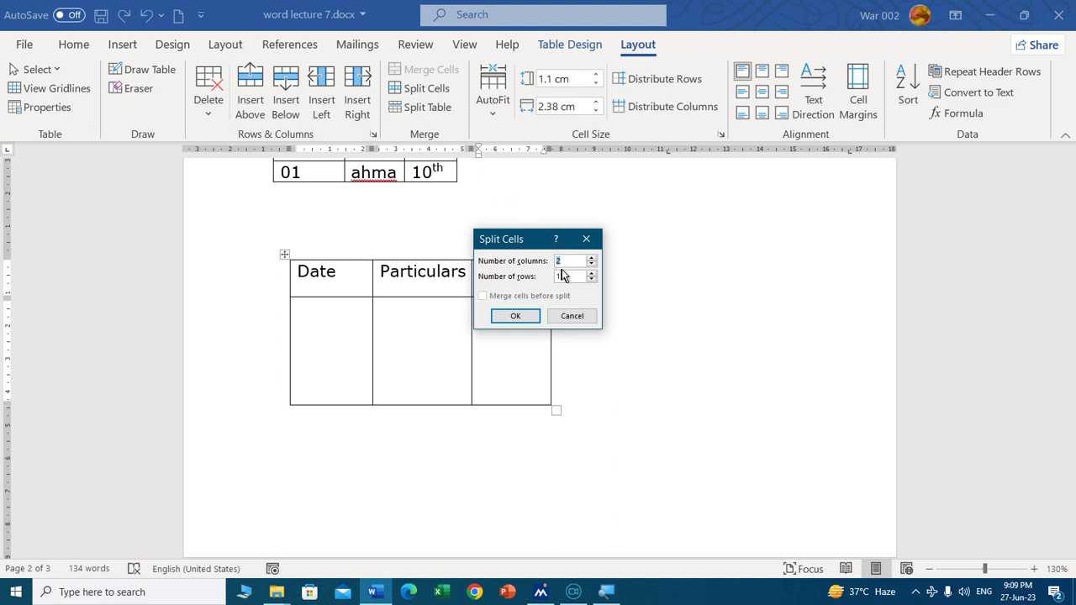
{"action": "left_click_drag", "start_coordinate": [526, 239], "coordinate": [674, 222]}
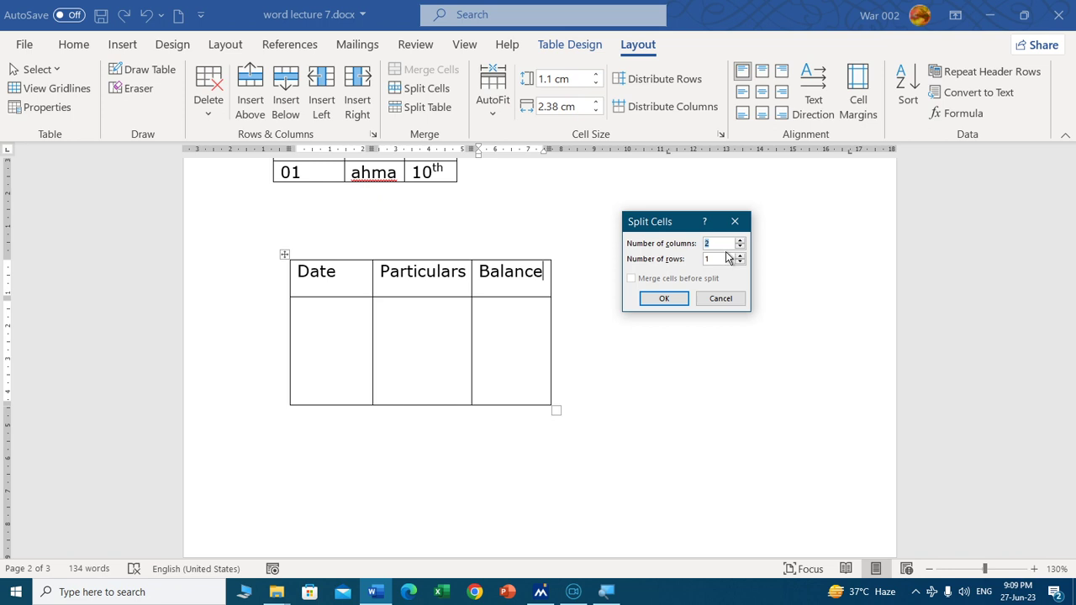
{"action": "left_click", "coordinate": [663, 299]}
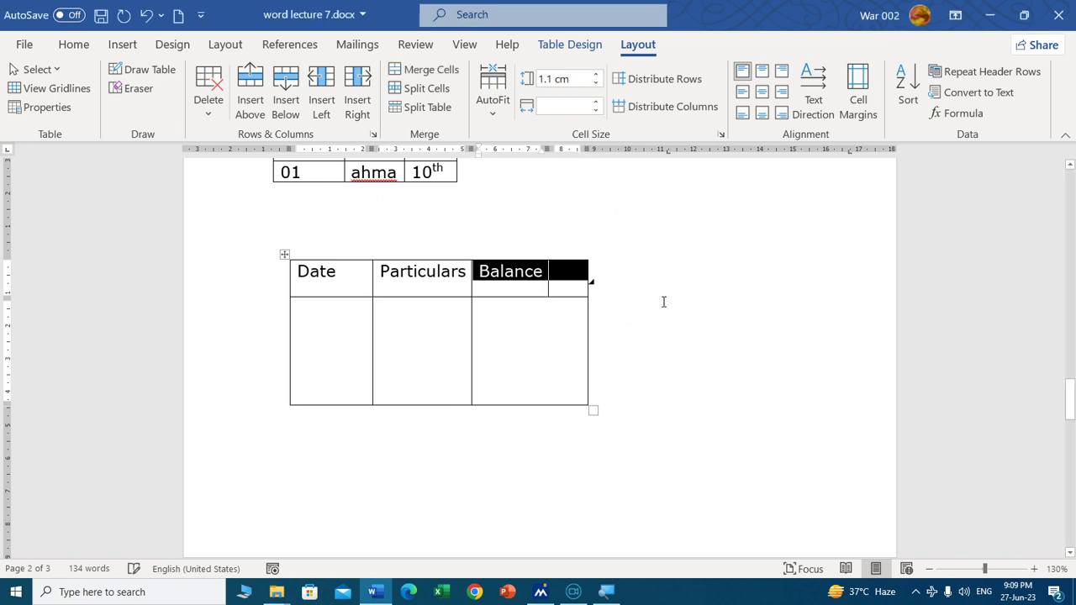
{"action": "left_click", "coordinate": [504, 356]}
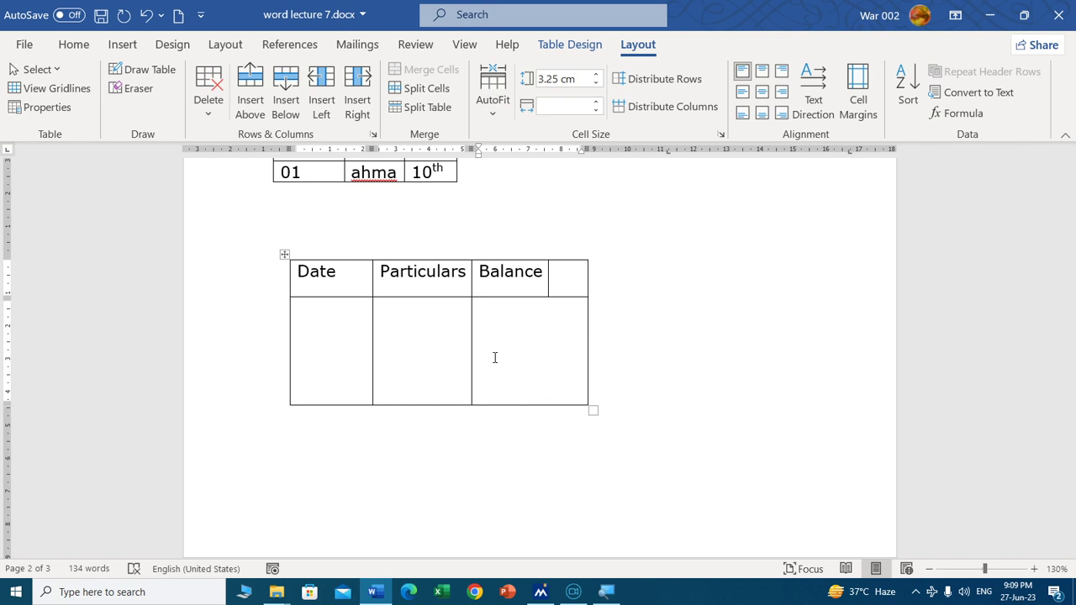
{"action": "key", "text": "ctrl+z"}
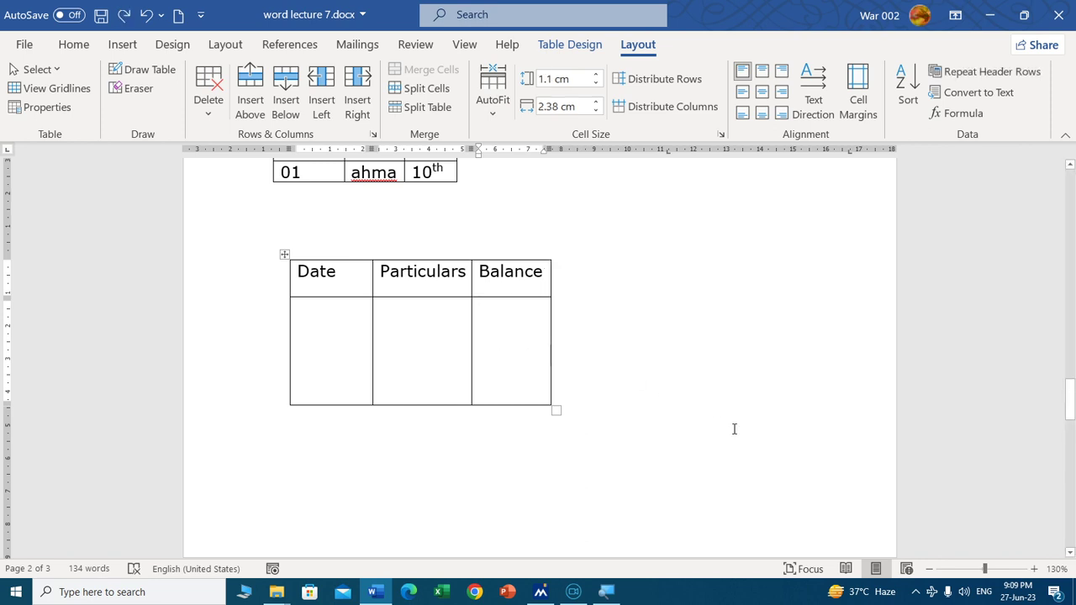
{"action": "mouse_move", "coordinate": [1072, 408]}
{"action": "left_mouse_down"}
{"action": "mouse_move", "coordinate": [1059, 233]}
{"action": "mouse_move", "coordinate": [1071, 324]}
{"action": "left_mouse_up"}
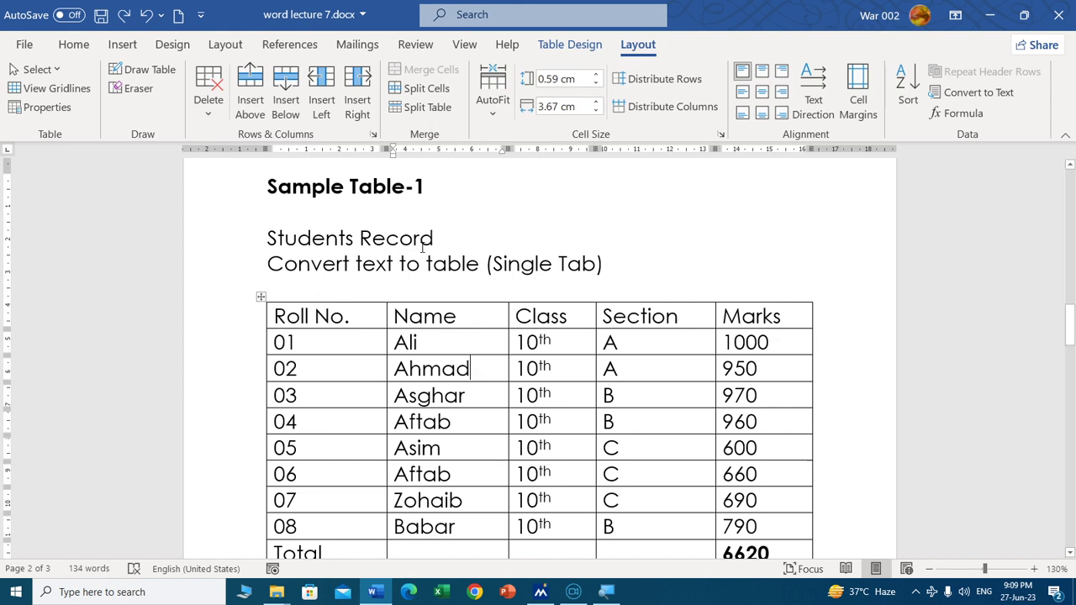
{"action": "left_click", "coordinate": [320, 422]}
{"action": "left_click", "coordinate": [447, 107]}
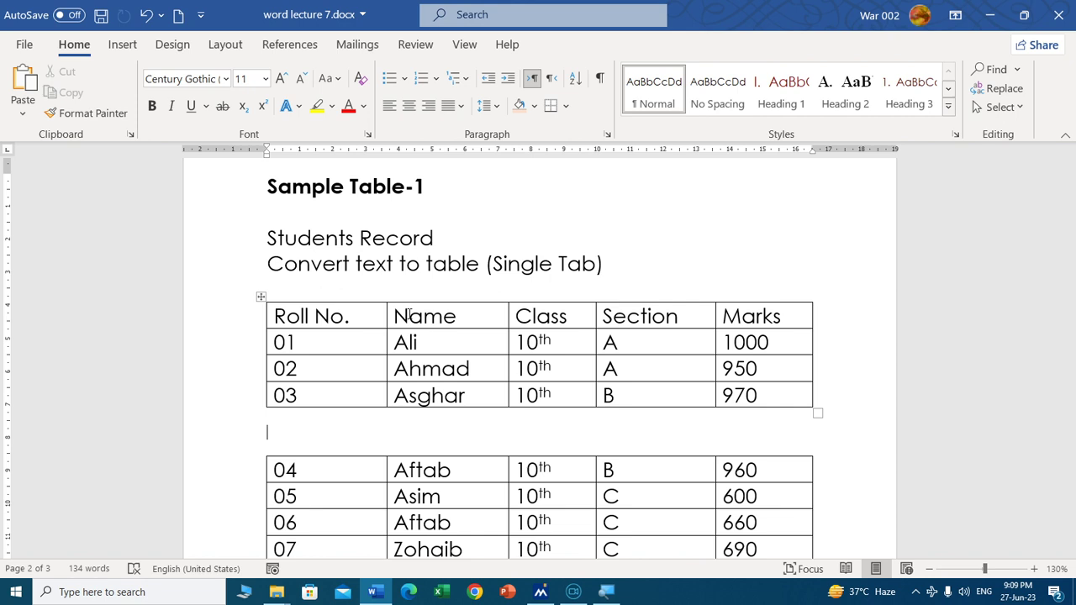
{"action": "key", "text": "Delete"}
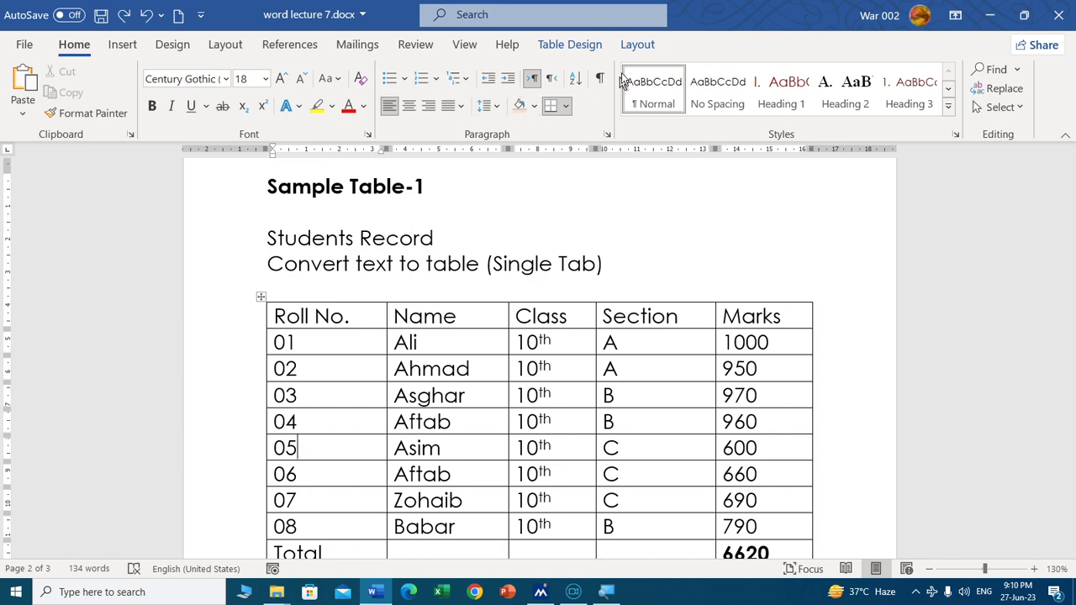
{"action": "left_click", "coordinate": [635, 47]}
{"action": "left_click", "coordinate": [423, 108]}
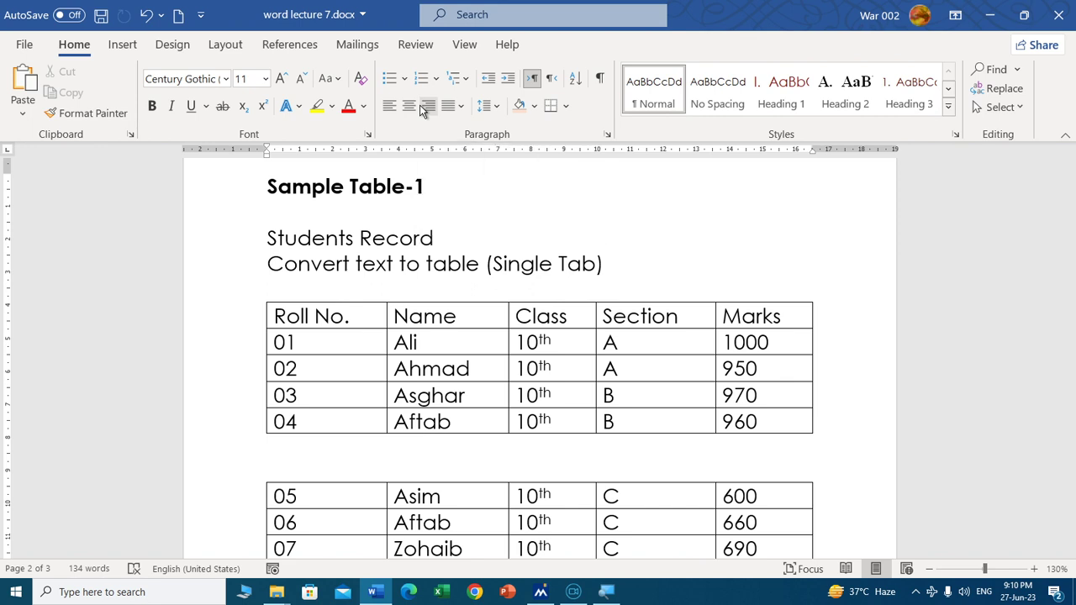
{"action": "key", "text": "ctrl+z"}
Step: AutoFit the Students Record table to its contents, then lock it at Fixed Column Width
{"action": "left_click", "coordinate": [634, 48]}
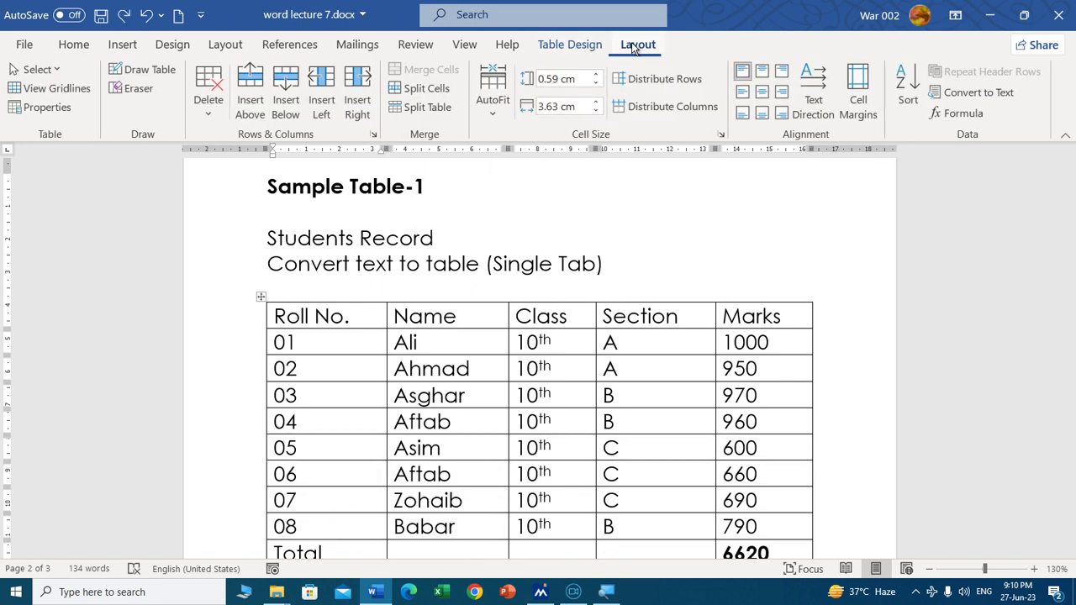
{"action": "left_click", "coordinate": [495, 115]}
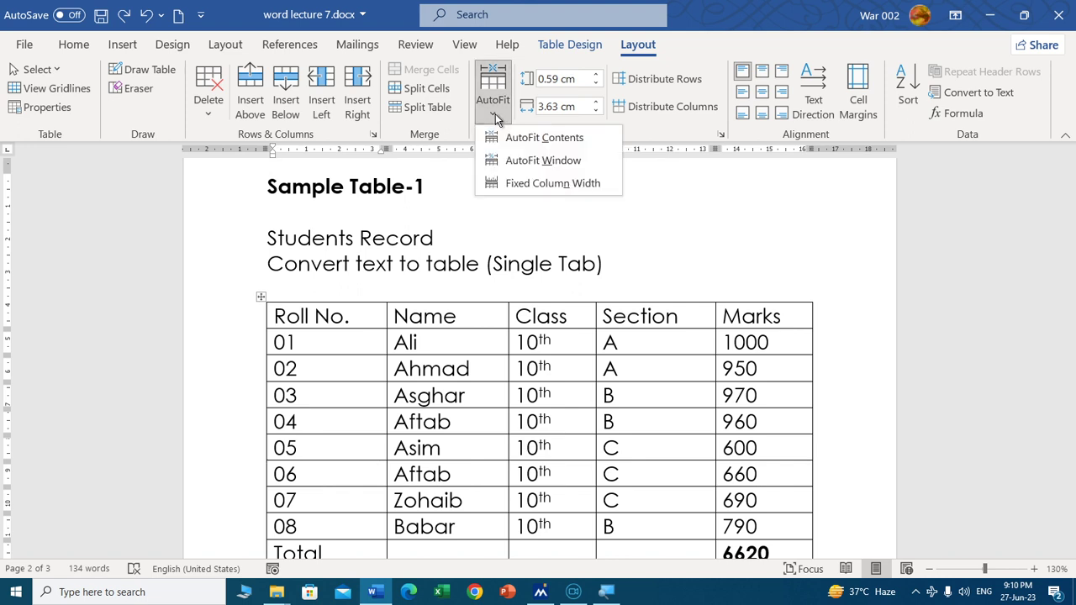
{"action": "left_click", "coordinate": [512, 137]}
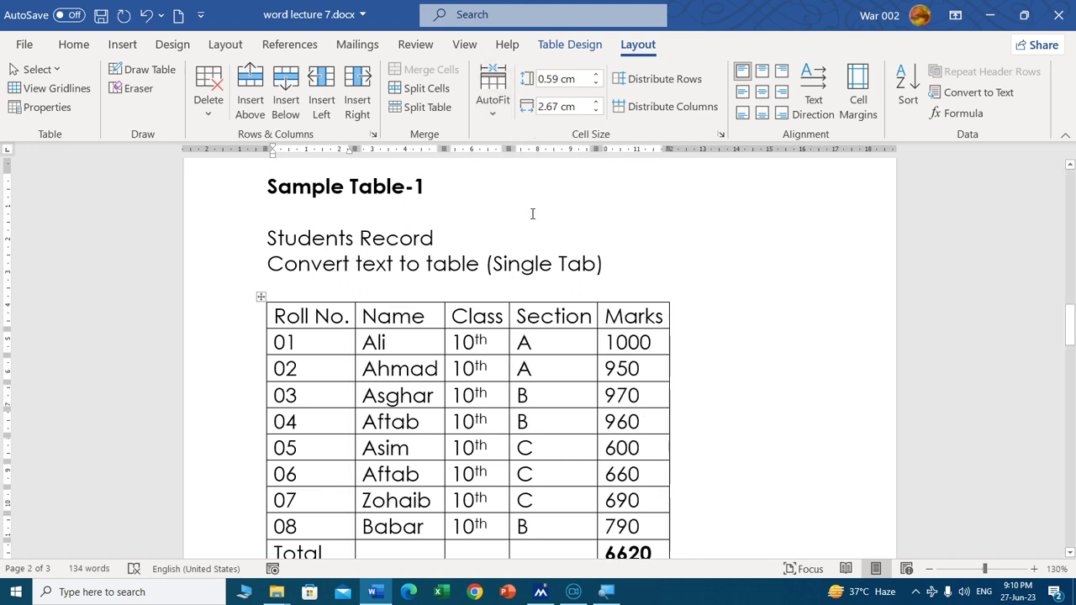
{"action": "left_click", "coordinate": [493, 101]}
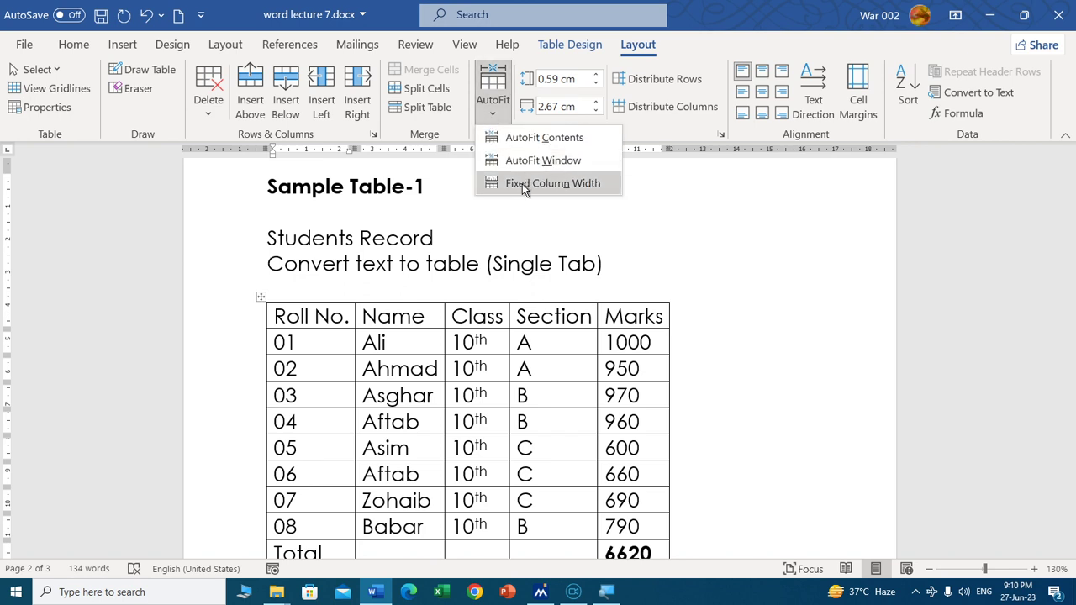
{"action": "left_click", "coordinate": [522, 183]}
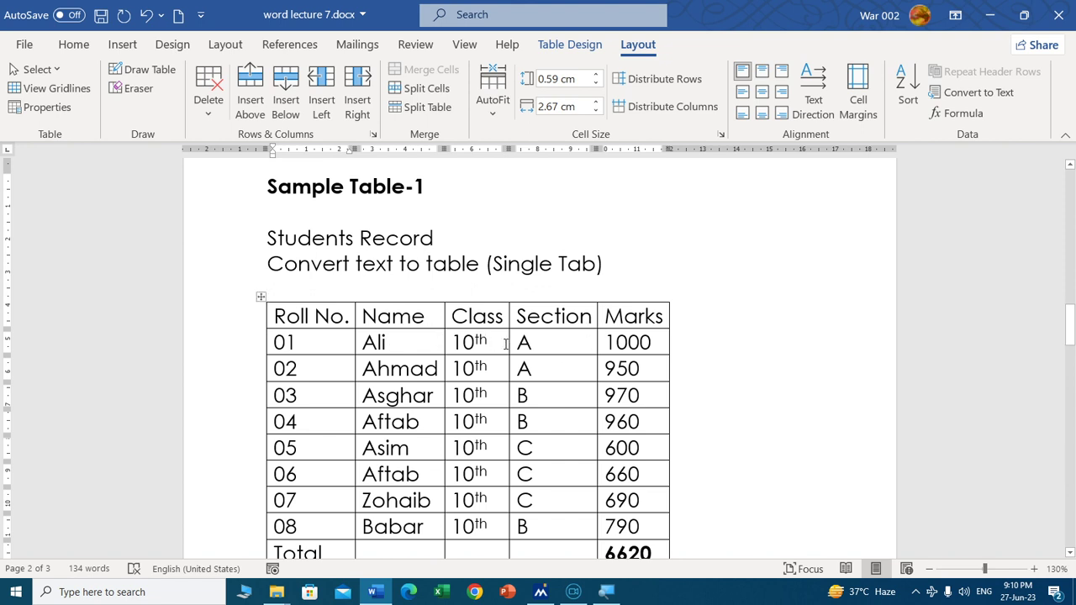
Step: Widen the Class column and re-fix the column widths; undo a trial widening of Section
{"action": "left_click_drag", "start_coordinate": [510, 344], "coordinate": [539, 344]}
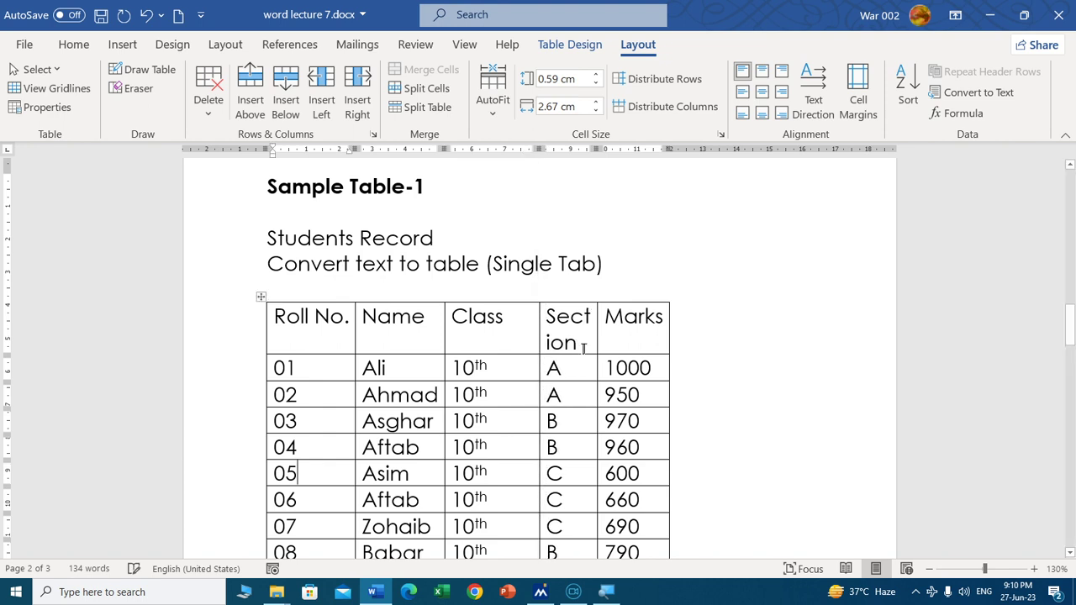
{"action": "left_click", "coordinate": [345, 335]}
{"action": "left_click", "coordinate": [496, 109]}
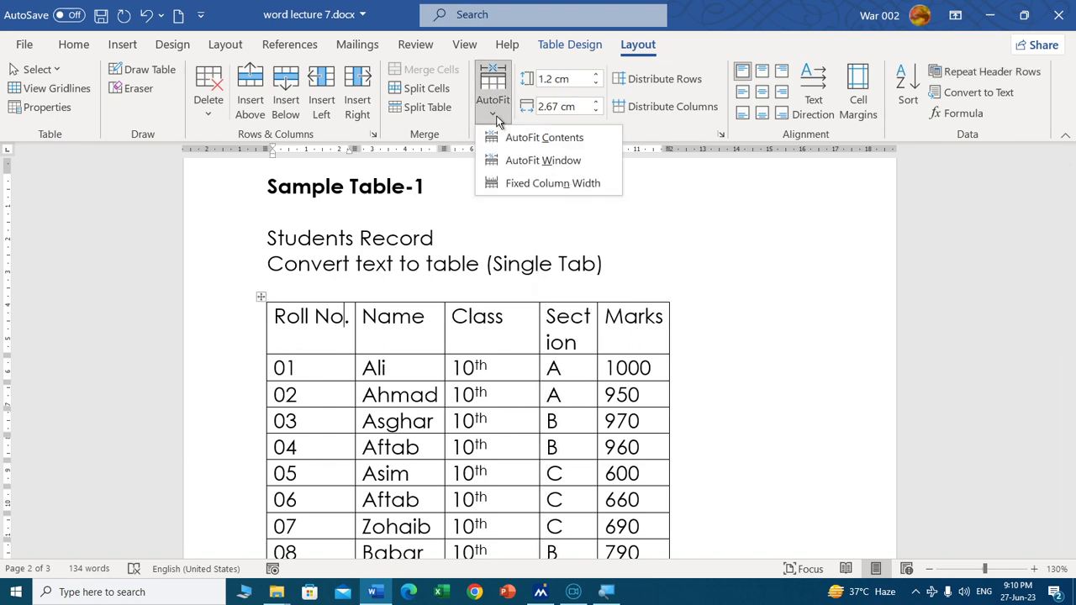
{"action": "left_click", "coordinate": [518, 182]}
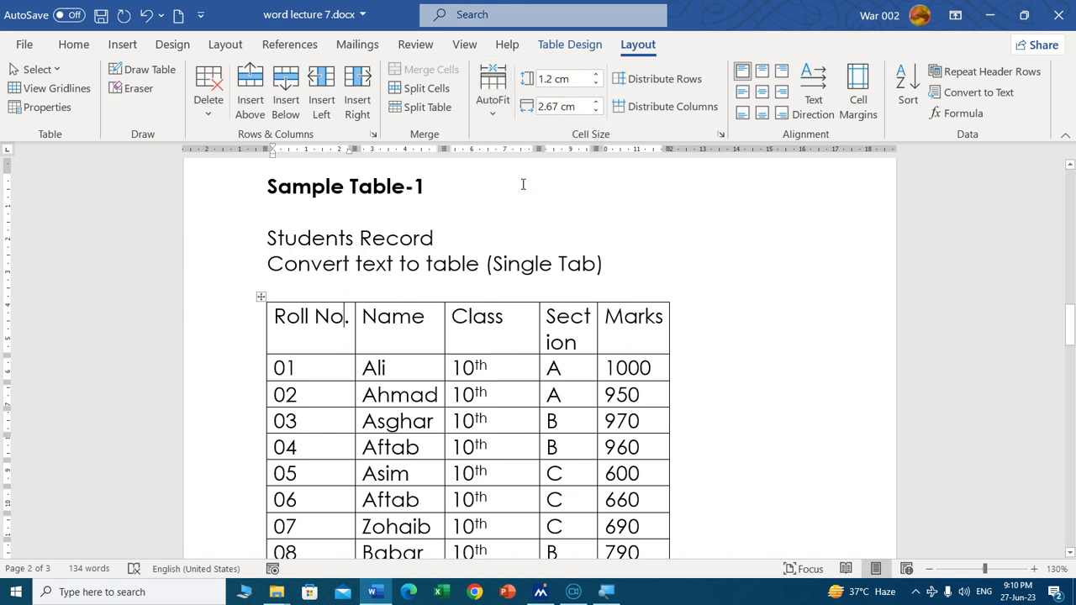
{"action": "left_click", "coordinate": [261, 297]}
{"action": "left_click", "coordinate": [494, 118]}
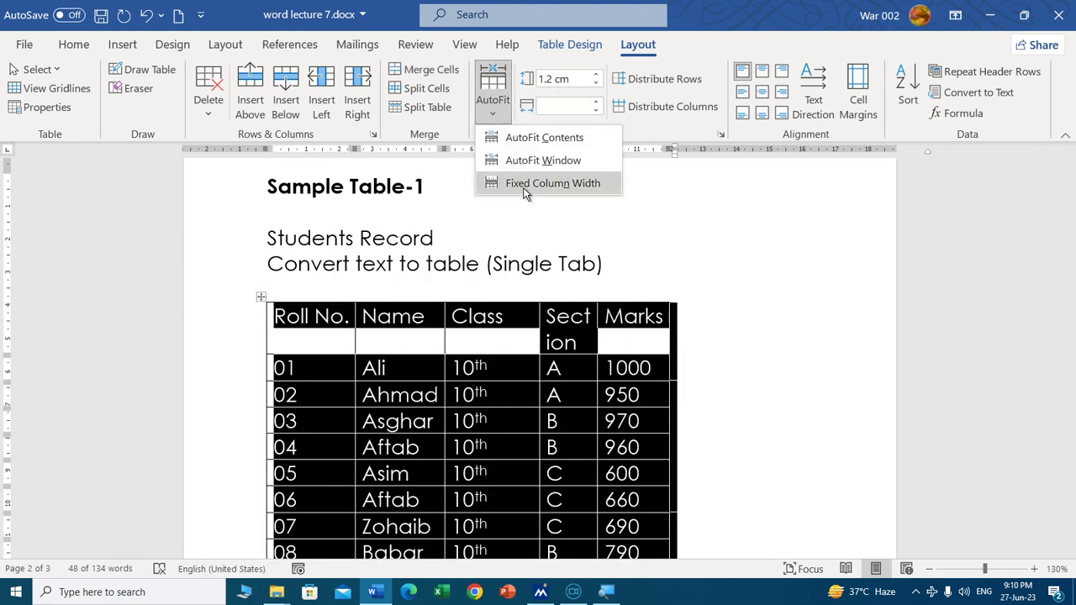
{"action": "left_click", "coordinate": [523, 182]}
{"action": "left_click", "coordinate": [492, 429]}
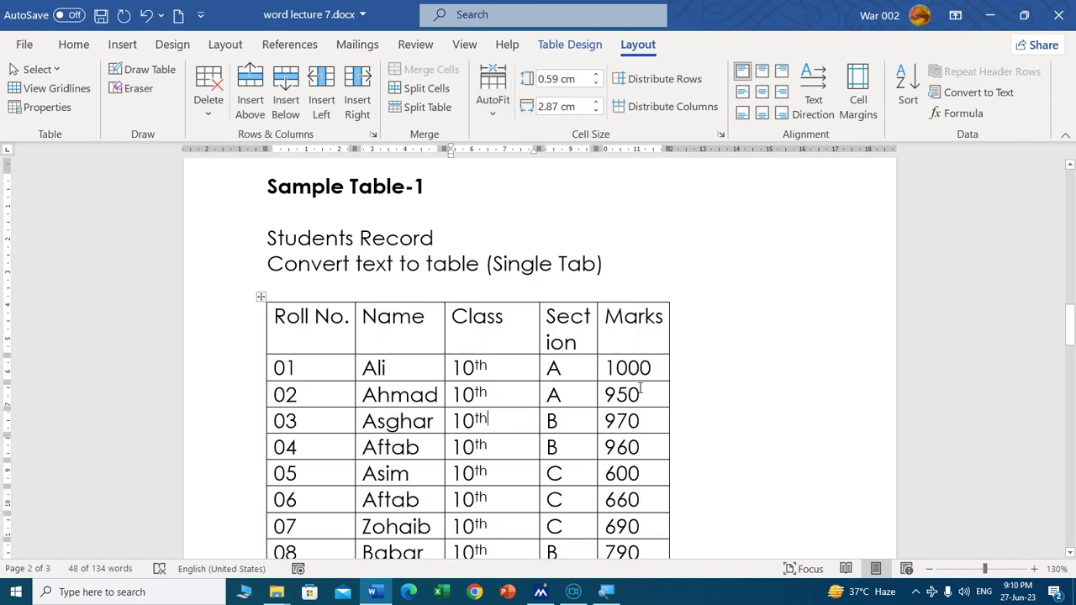
{"action": "left_click", "coordinate": [601, 340]}
{"action": "left_click_drag", "start_coordinate": [598, 340], "coordinate": [664, 343]}
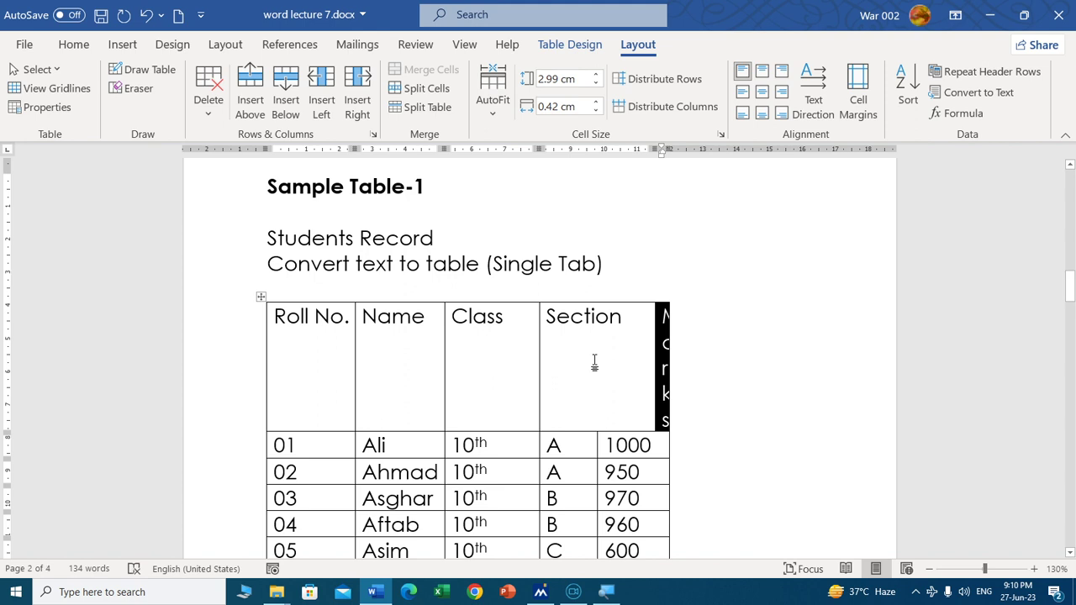
{"action": "key", "text": "ctrl+z"}
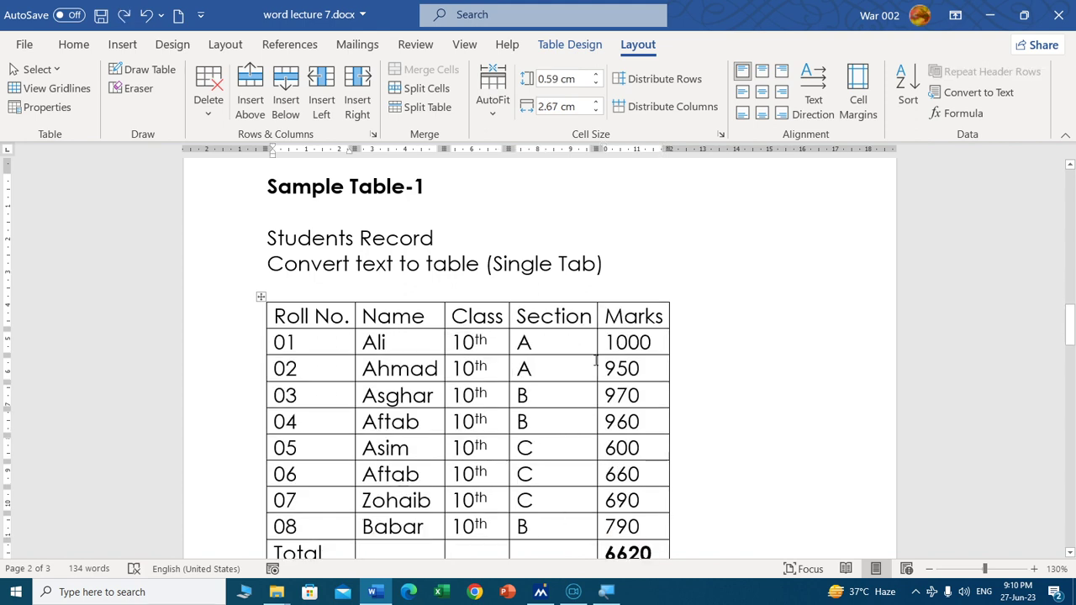
Step: Stretch the whole table to the page width with AutoFit Window, then set Fixed Column Width
{"action": "left_click", "coordinate": [261, 297]}
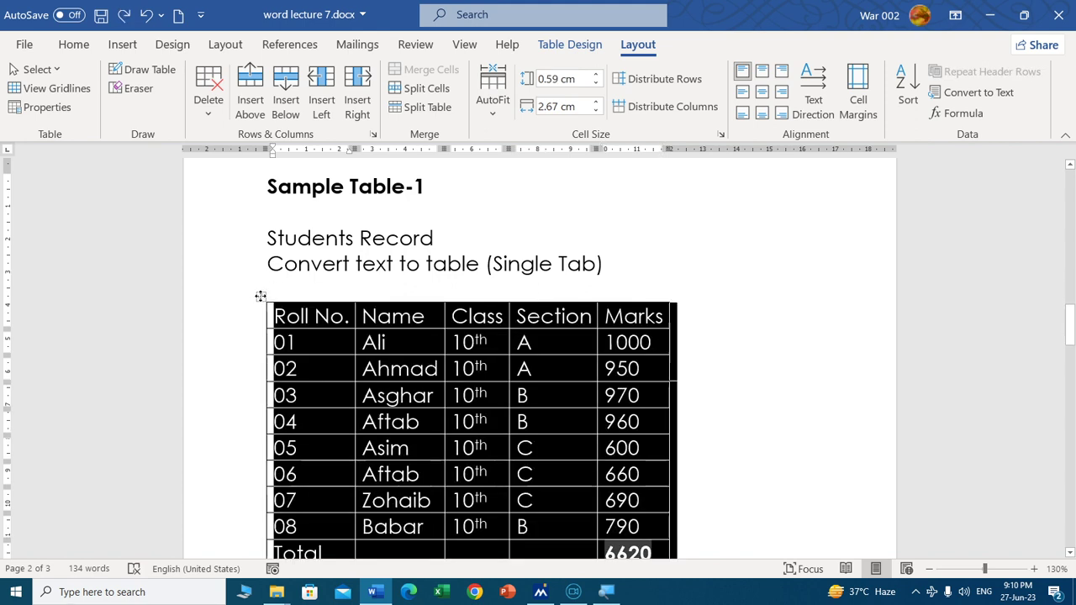
{"action": "left_click", "coordinate": [484, 109]}
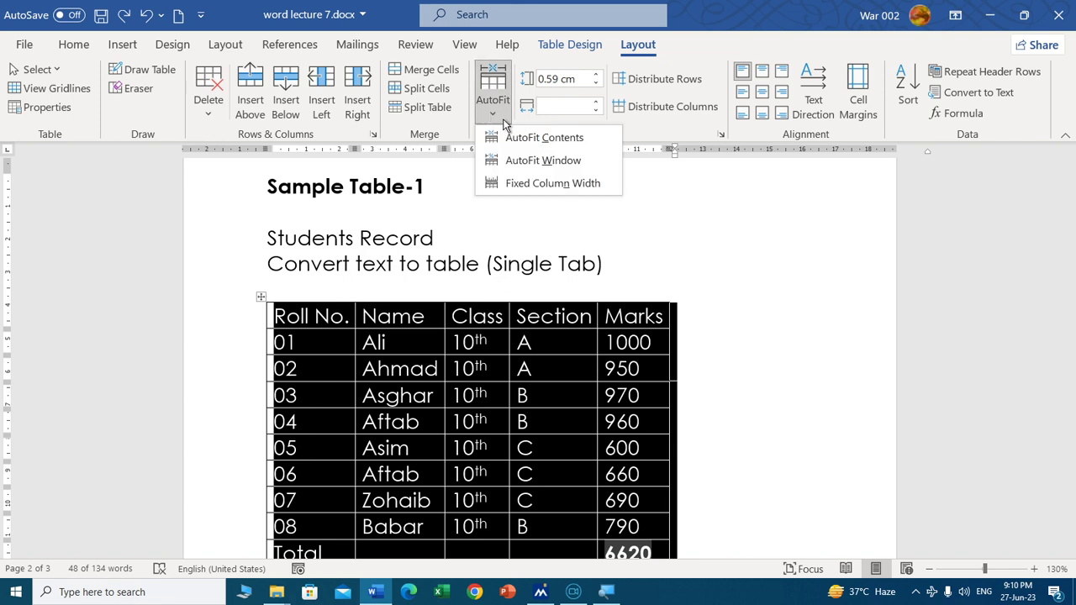
{"action": "left_click", "coordinate": [547, 160]}
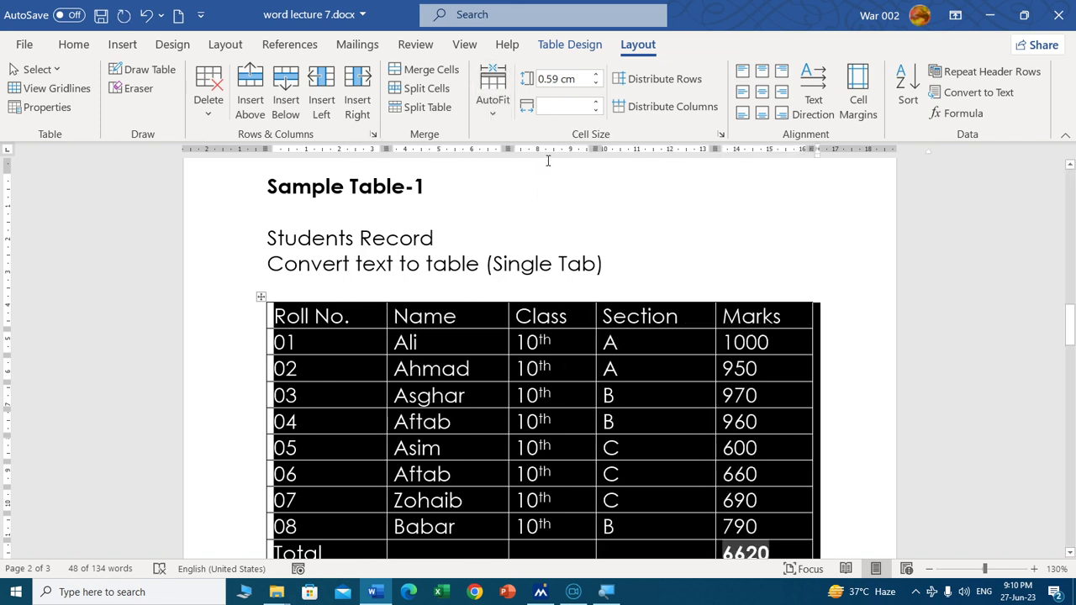
{"action": "left_click", "coordinate": [493, 106]}
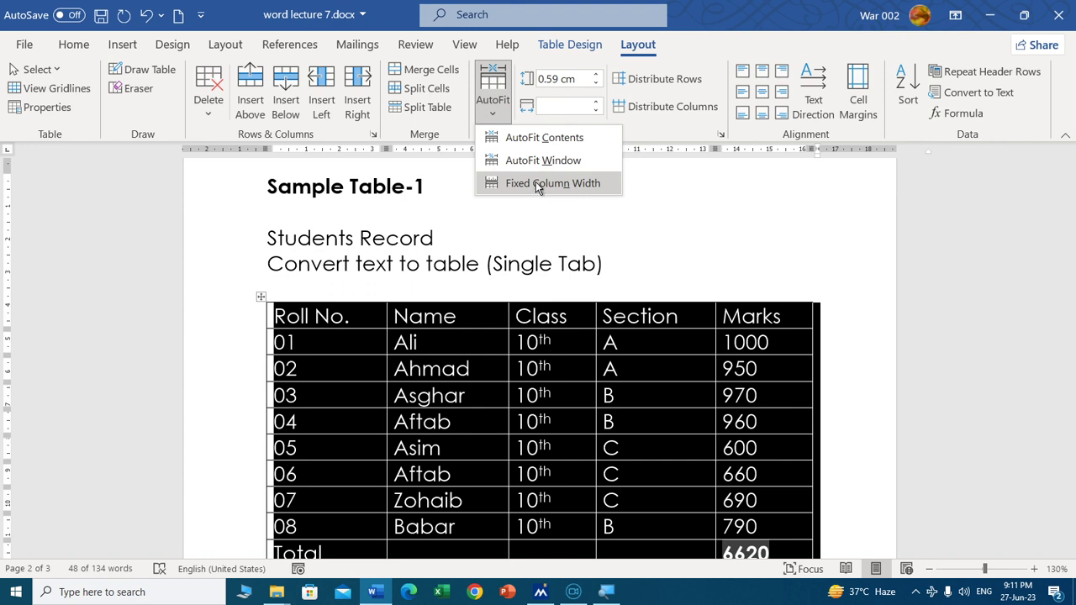
{"action": "left_click", "coordinate": [535, 183]}
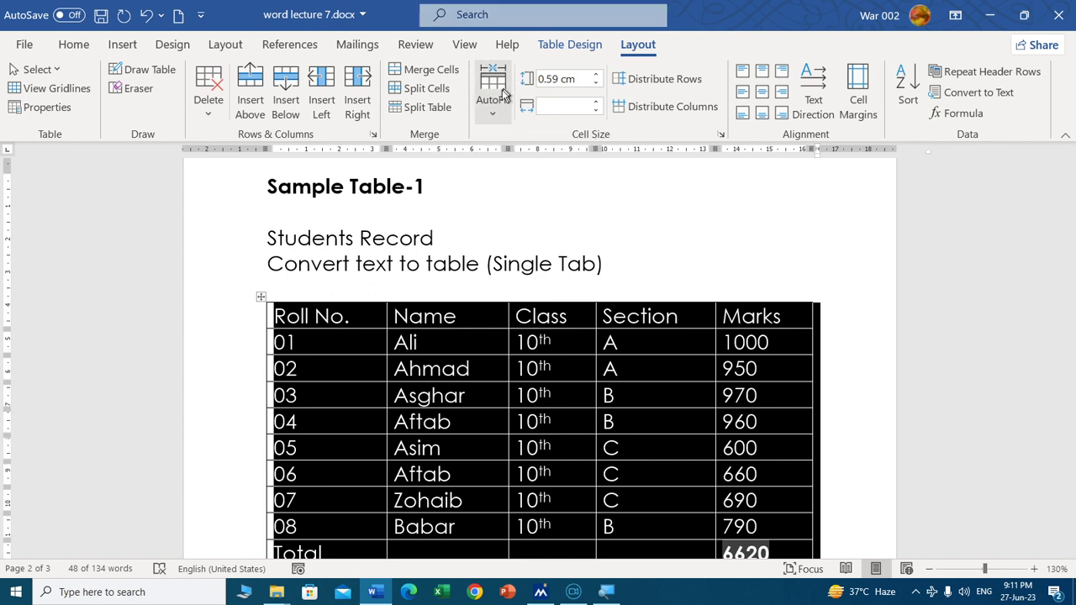
{"action": "left_click", "coordinate": [492, 113]}
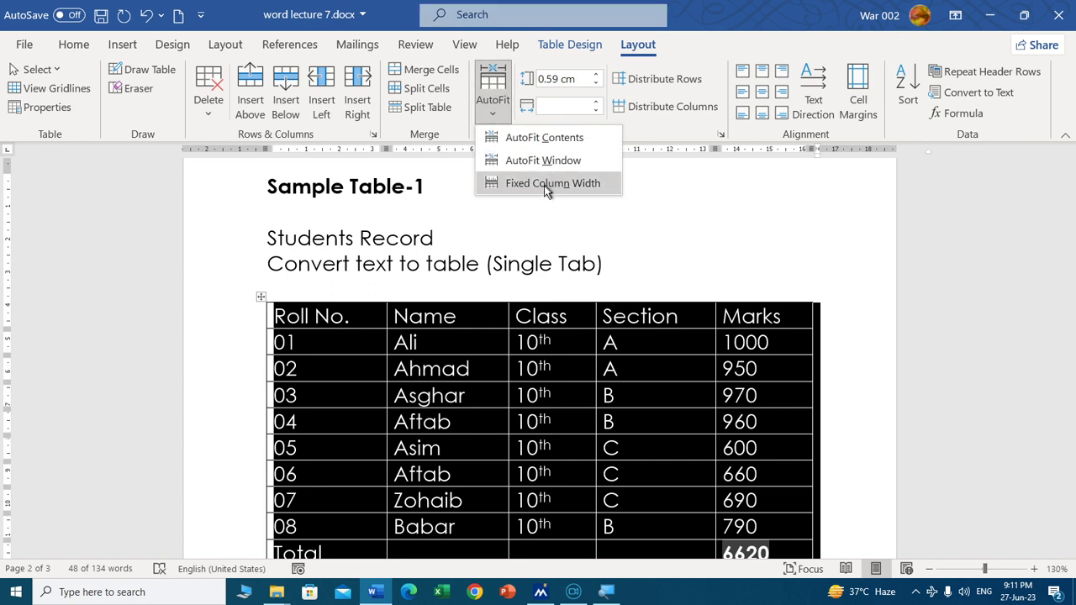
{"action": "left_click", "coordinate": [519, 184]}
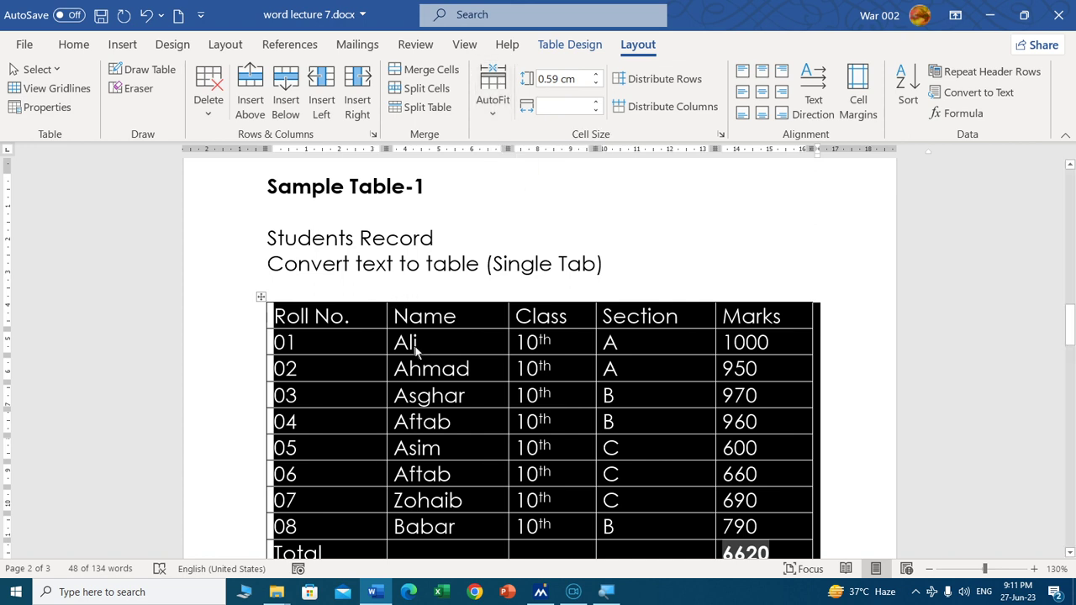
{"action": "left_click", "coordinate": [480, 372]}
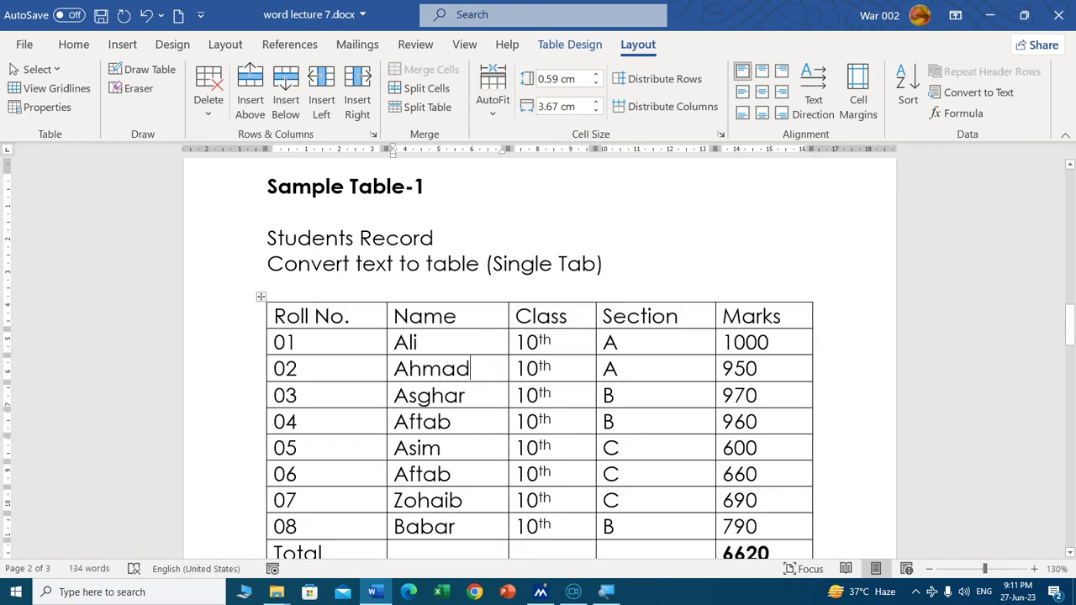
{"action": "type", "text": "hassan"}
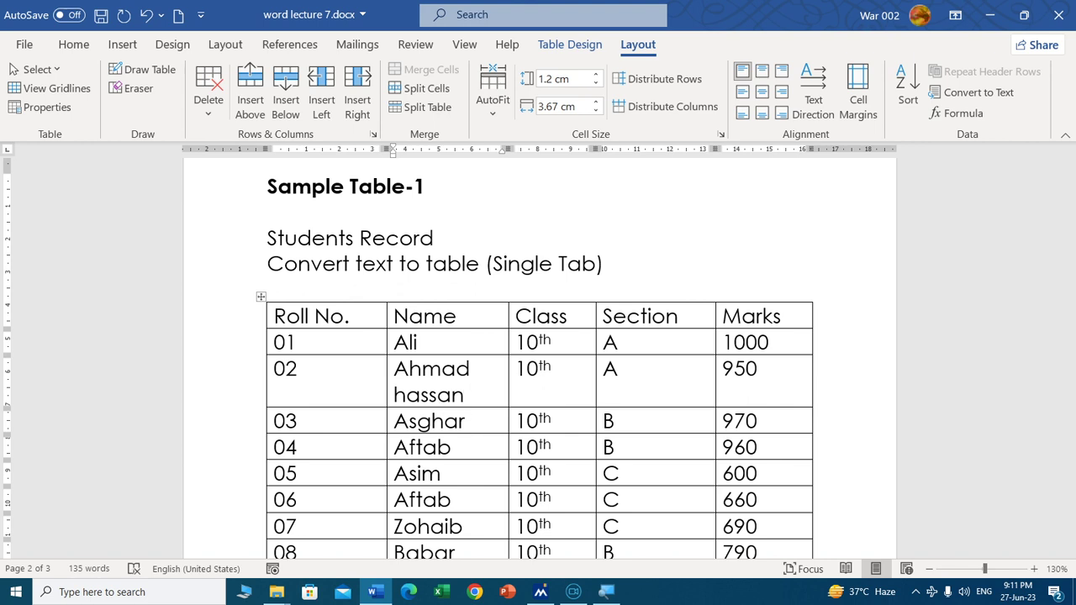
{"action": "key", "text": "ctrl+z"}
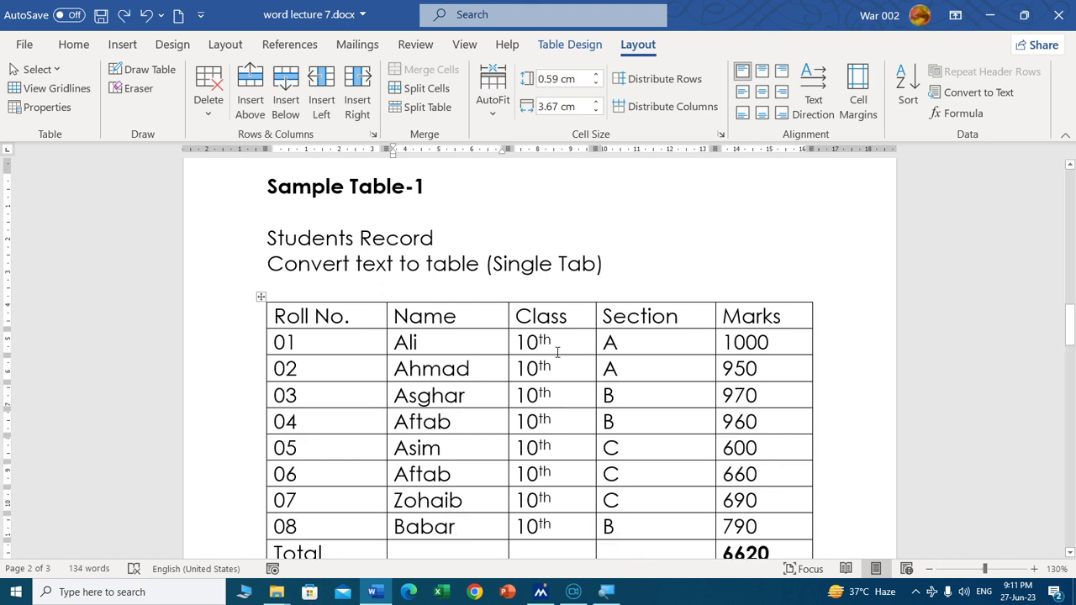
{"action": "left_click", "coordinate": [353, 339]}
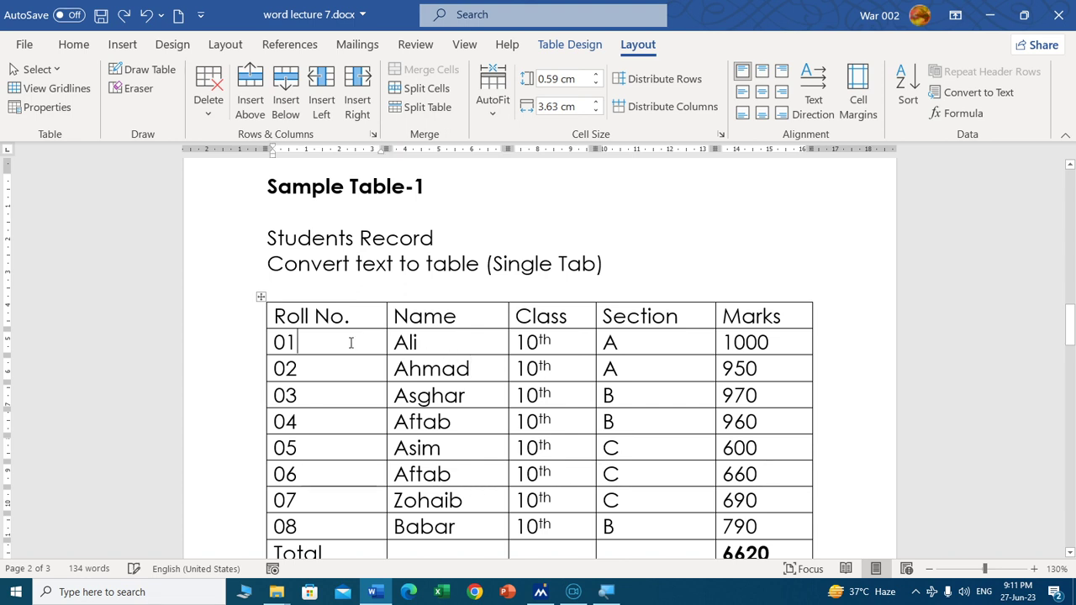
{"action": "left_click", "coordinate": [598, 78]}
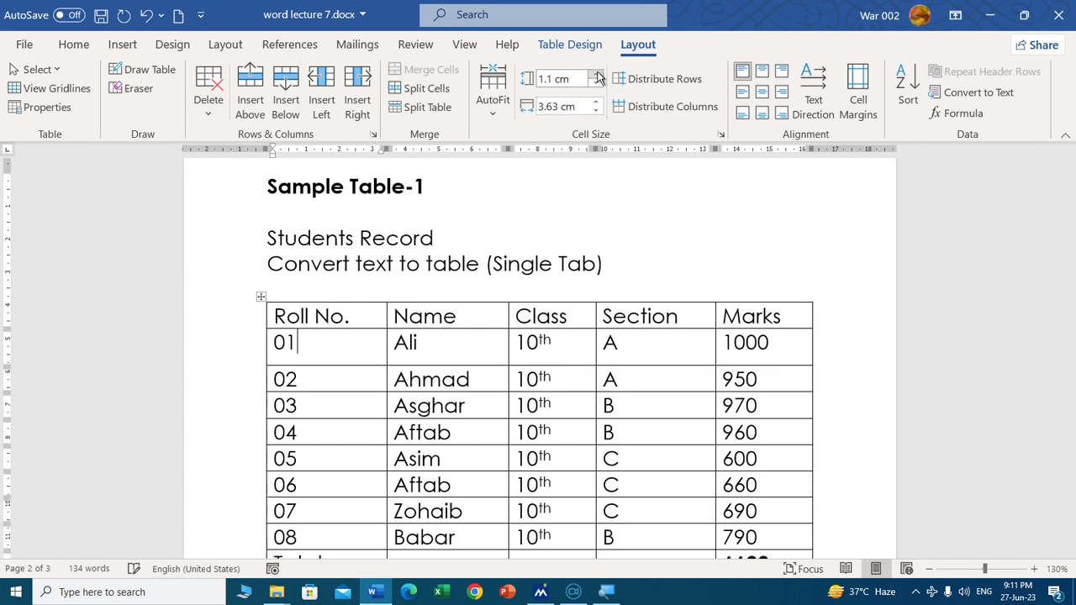
{"action": "left_click", "coordinate": [597, 77]}
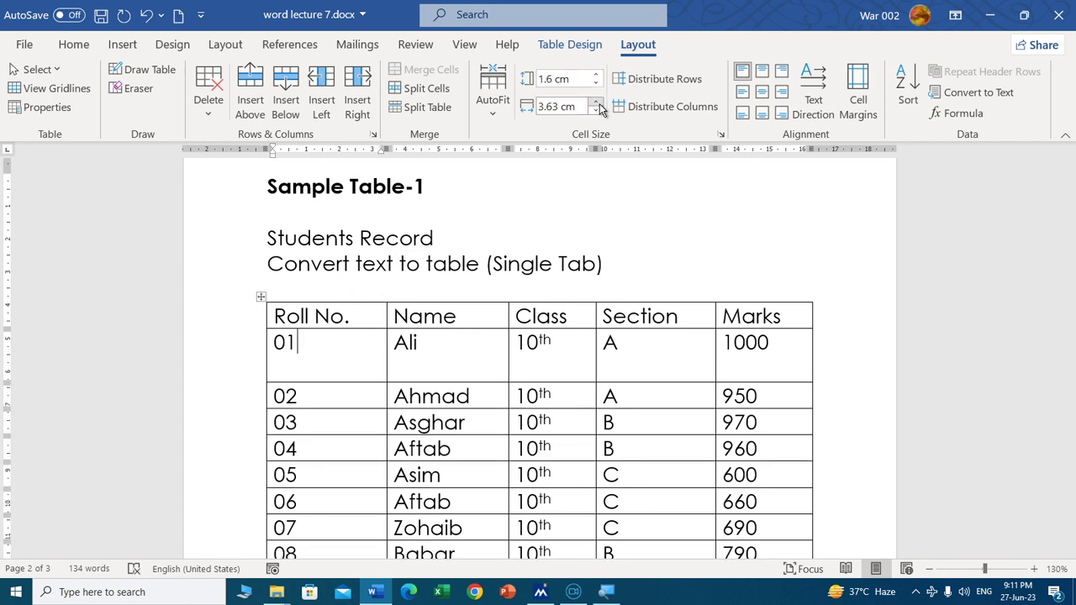
Step: Set the Roll No. column to 3.63 cm and lower the 01 row height to about 1 cm
{"action": "left_click", "coordinate": [598, 103]}
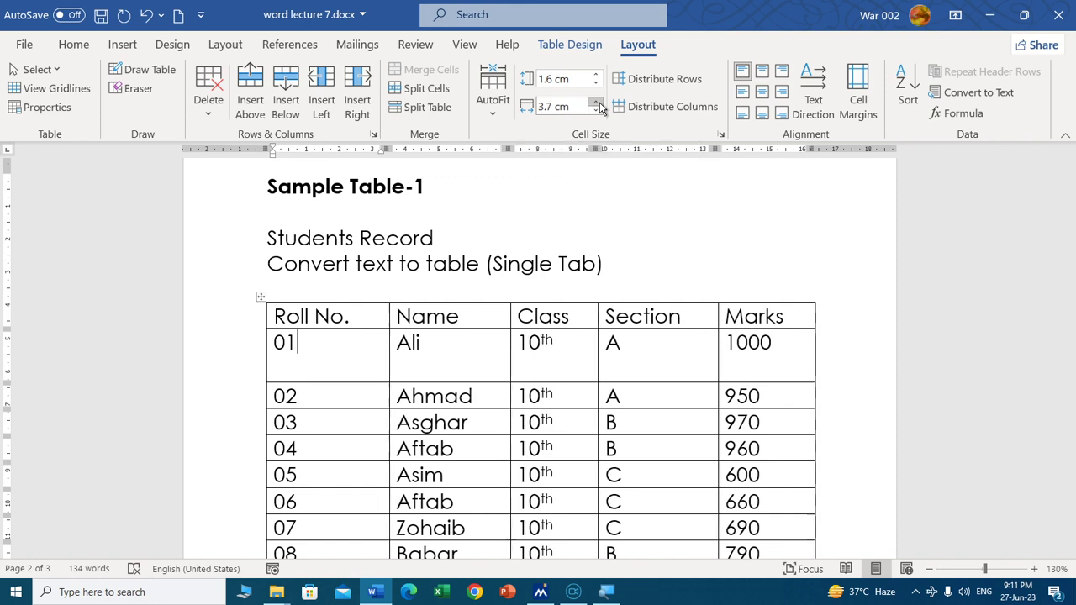
{"action": "left_click", "coordinate": [598, 102]}
{"action": "left_click", "coordinate": [598, 103]}
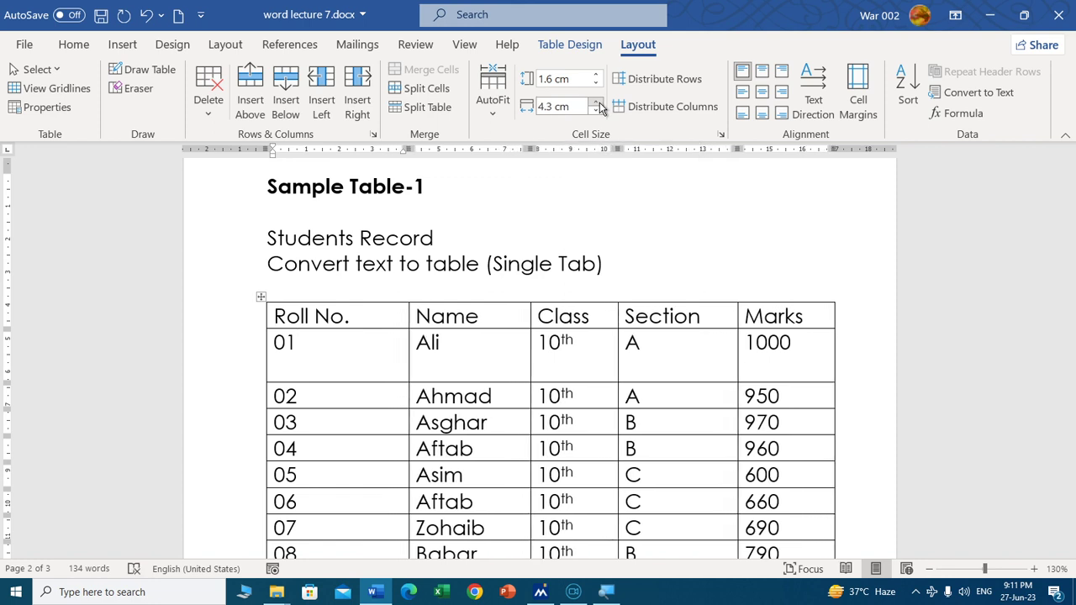
{"action": "left_click", "coordinate": [596, 110]}
{"action": "left_click", "coordinate": [596, 111]}
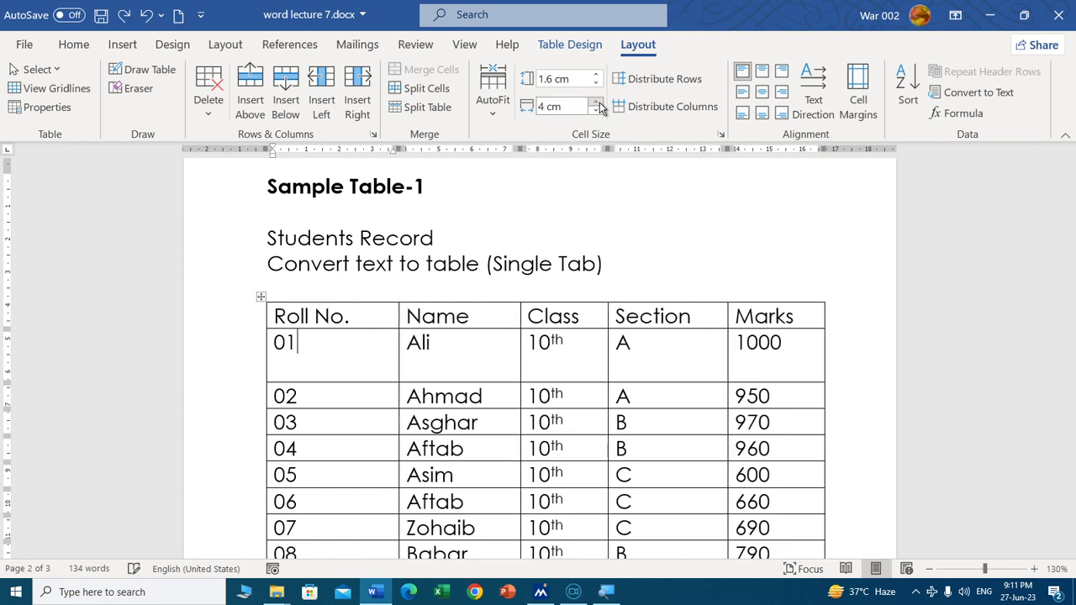
{"action": "left_click", "coordinate": [596, 110]}
{"action": "left_click", "coordinate": [596, 110]}
{"action": "key", "text": "Down"}
{"action": "key", "text": "Down"}
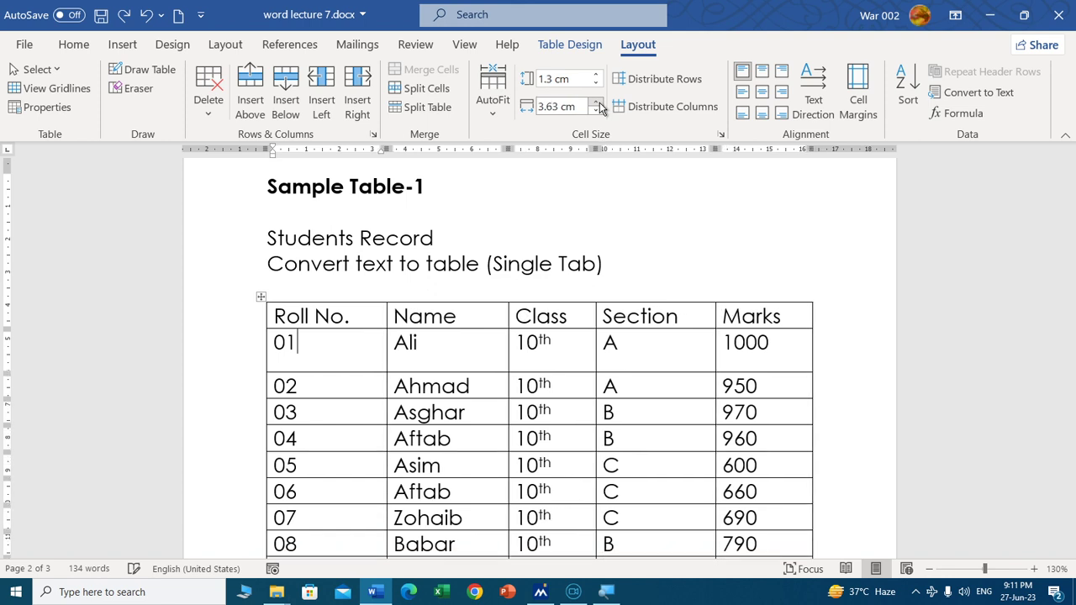
{"action": "key", "text": "Down"}
{"action": "key", "text": "Down"}
{"action": "key", "text": "Down"}
{"action": "key", "text": "Down"}
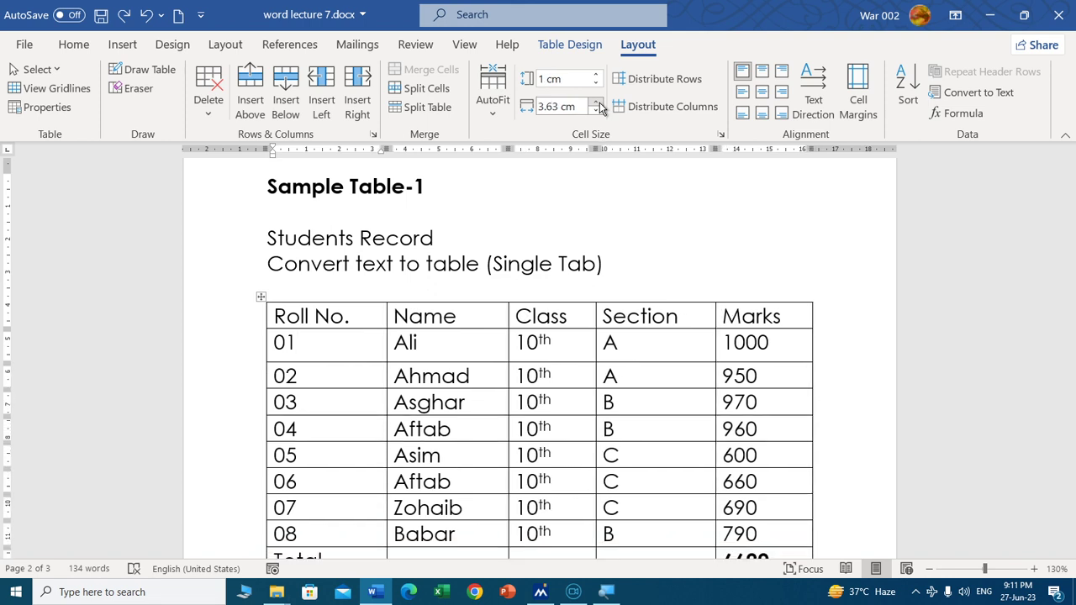
{"action": "key", "text": "Down"}
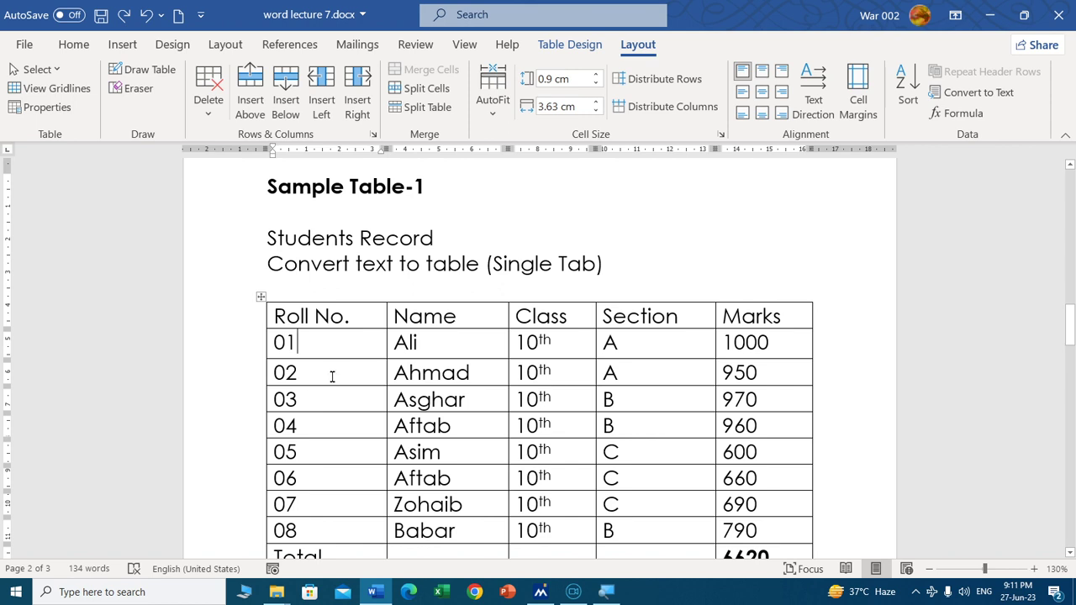
Step: Drag rows 02 and 04 taller, then distribute all table rows to equal height
{"action": "left_click", "coordinate": [331, 377]}
{"action": "left_click_drag", "start_coordinate": [316, 385], "coordinate": [315, 404]}
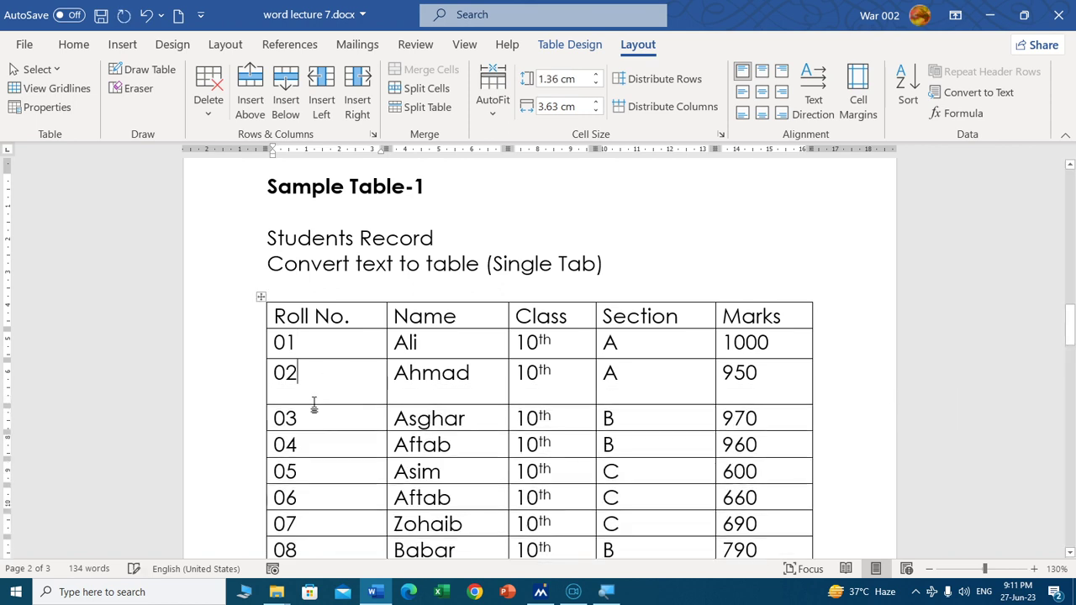
{"action": "left_click", "coordinate": [324, 444]}
{"action": "left_click_drag", "start_coordinate": [324, 457], "coordinate": [322, 471]}
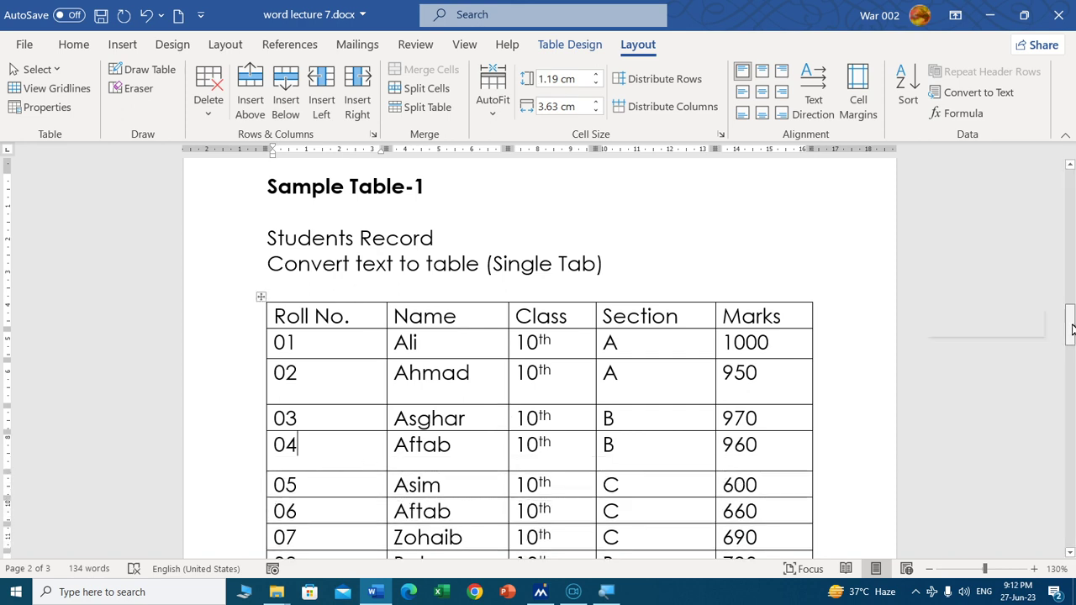
{"action": "left_click_drag", "start_coordinate": [1071, 329], "coordinate": [1071, 339]}
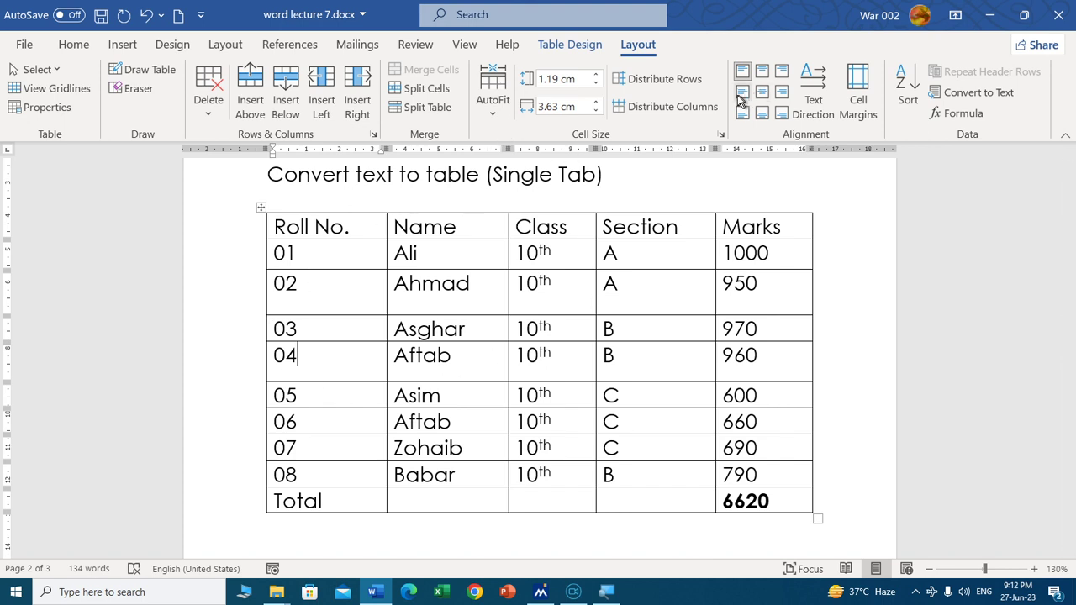
{"action": "left_click", "coordinate": [696, 79]}
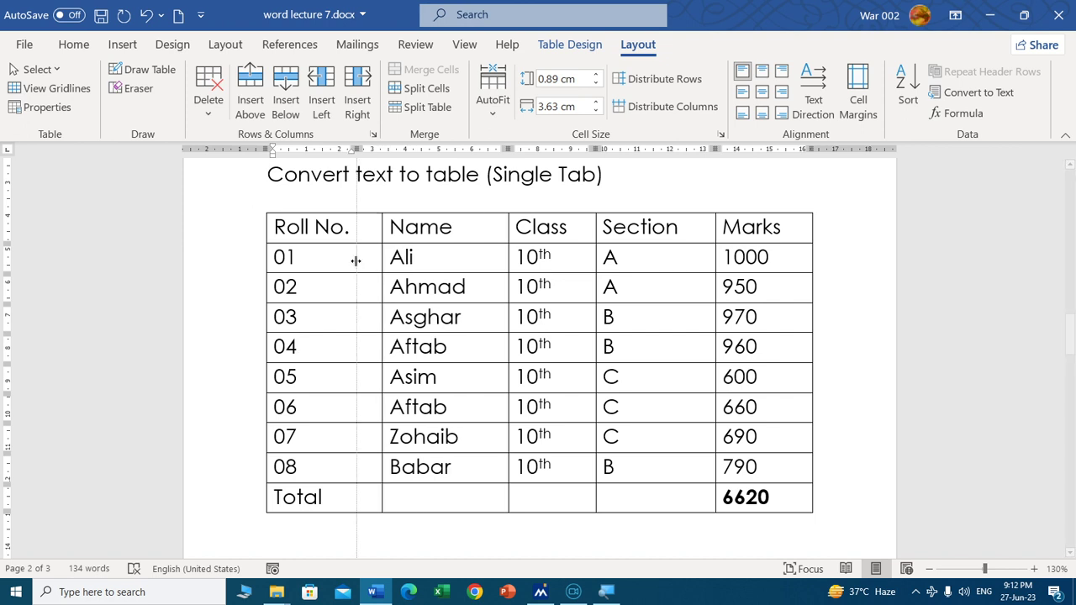
Step: Narrow the Roll No. and Name columns, then distribute all five columns evenly at 3.3 cm
{"action": "left_click_drag", "start_coordinate": [383, 261], "coordinate": [350, 261]}
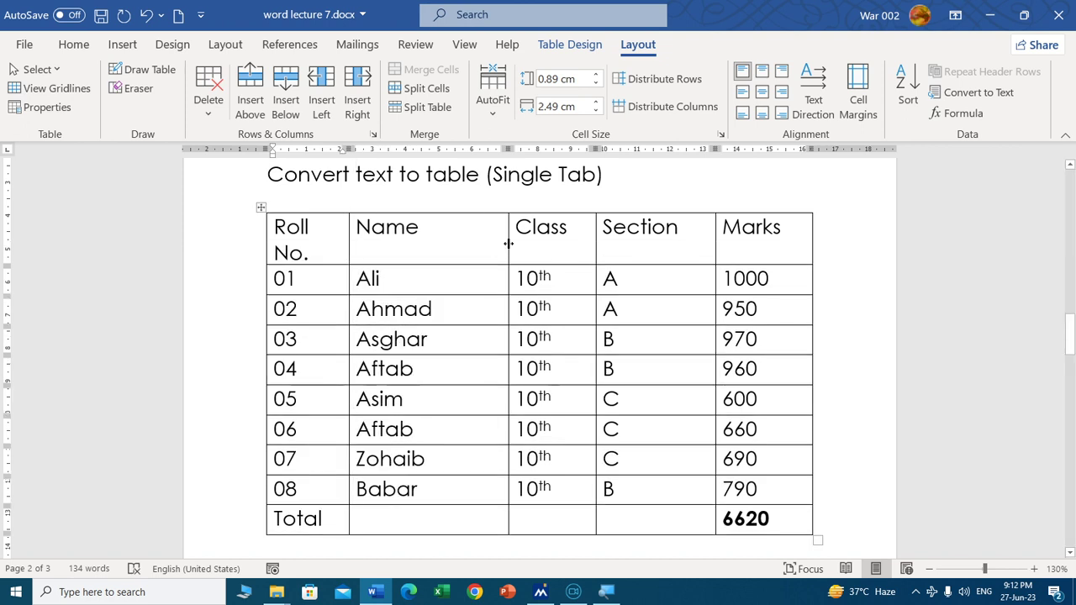
{"action": "left_click_drag", "start_coordinate": [507, 246], "coordinate": [473, 246]}
{"action": "left_click", "coordinate": [552, 304]}
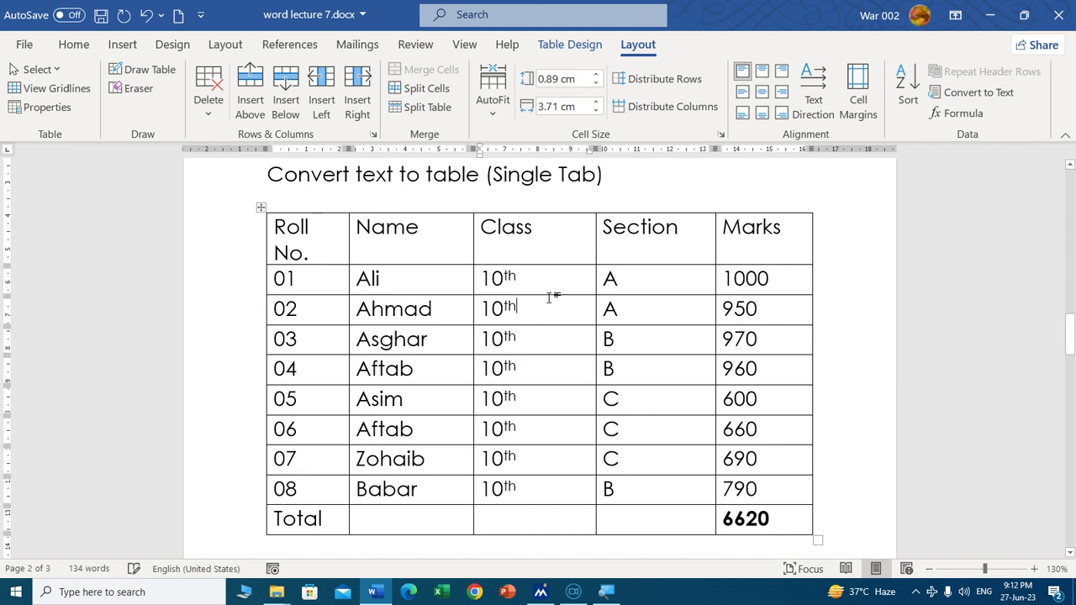
{"action": "left_click", "coordinate": [660, 111]}
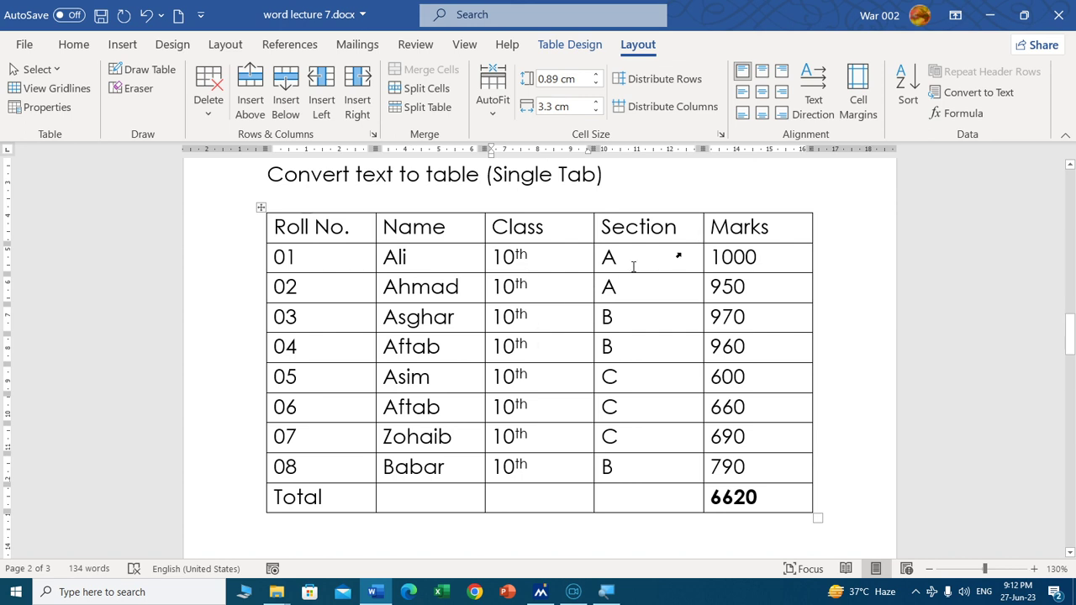
{"action": "left_click", "coordinate": [260, 207]}
{"action": "right_click", "coordinate": [261, 210]}
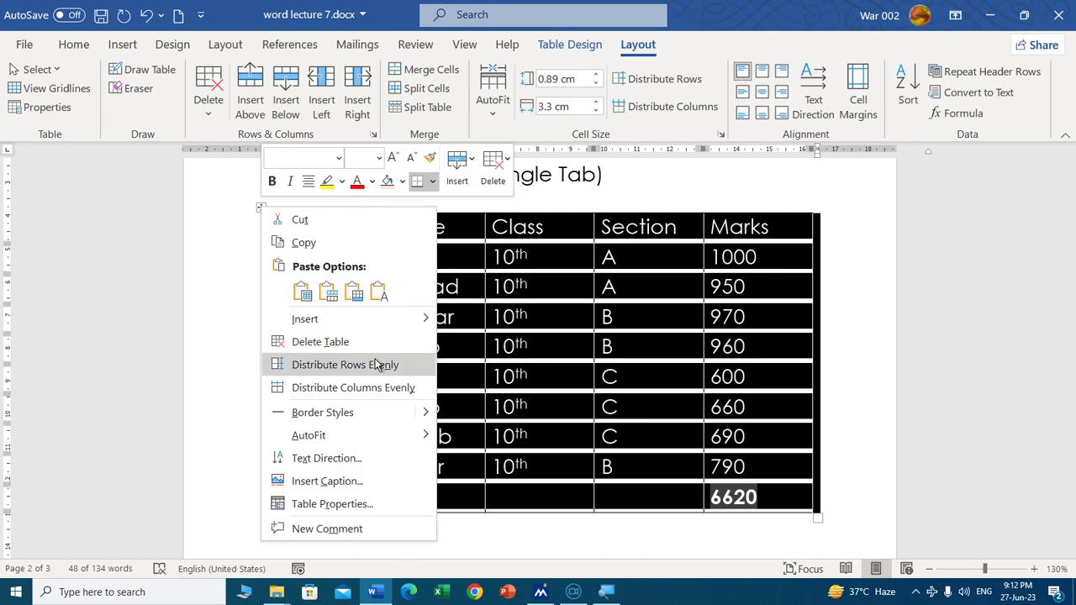
{"action": "left_click", "coordinate": [370, 388]}
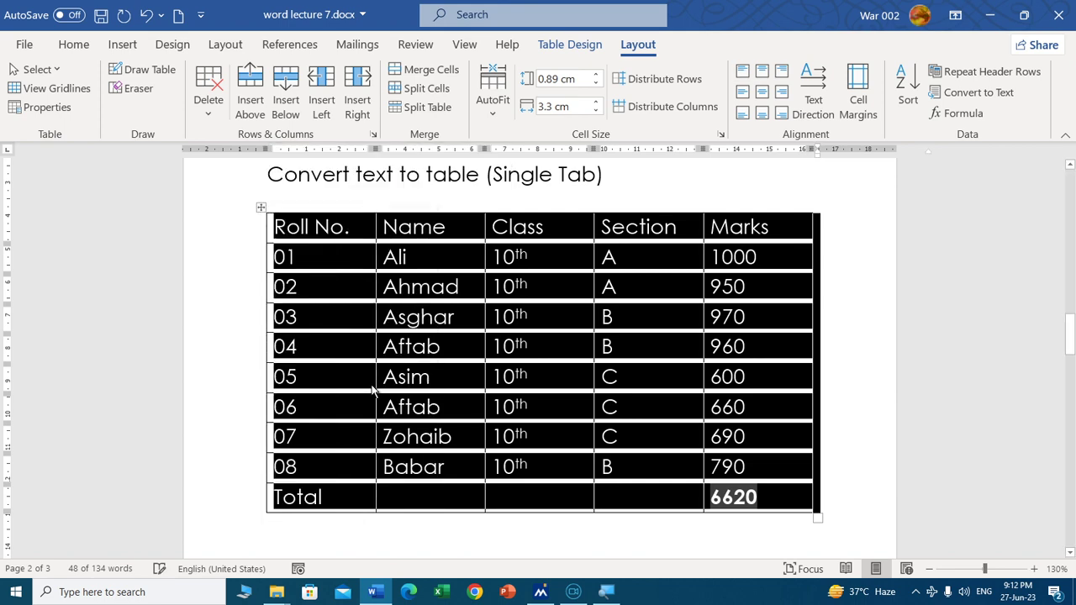
{"action": "left_click", "coordinate": [446, 382]}
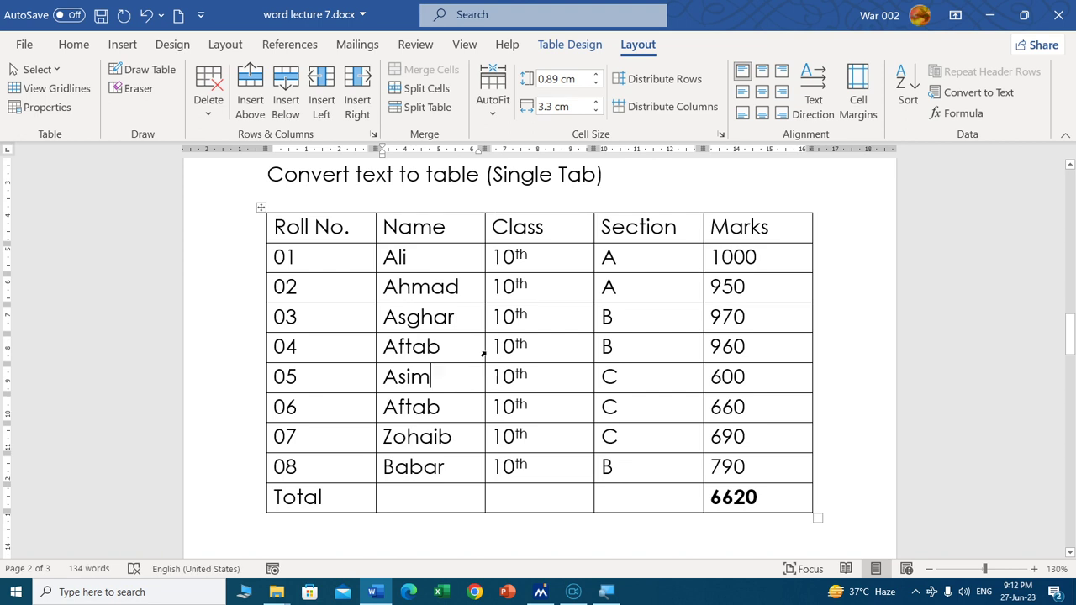
{"action": "left_click_drag", "start_coordinate": [484, 353], "coordinate": [465, 350]}
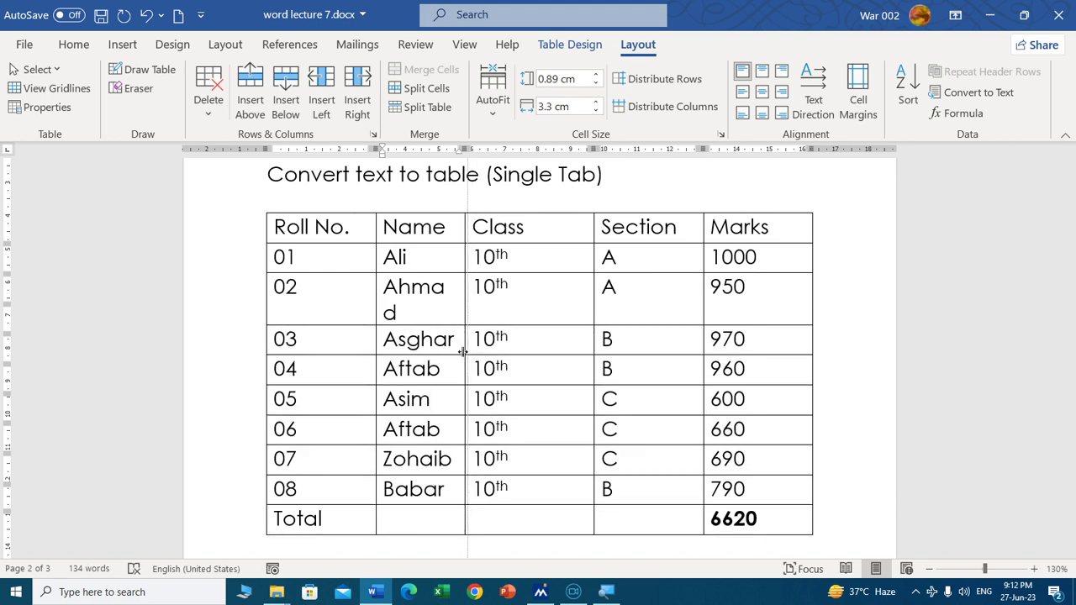
{"action": "right_click", "coordinate": [421, 338]}
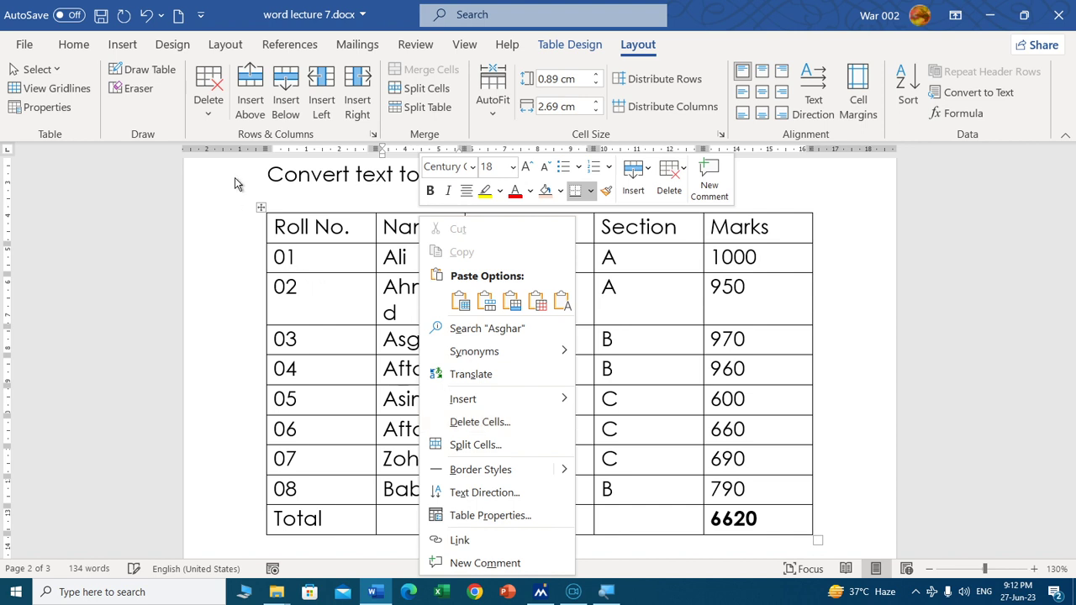
{"action": "left_click", "coordinate": [261, 210]}
{"action": "left_click", "coordinate": [260, 210]}
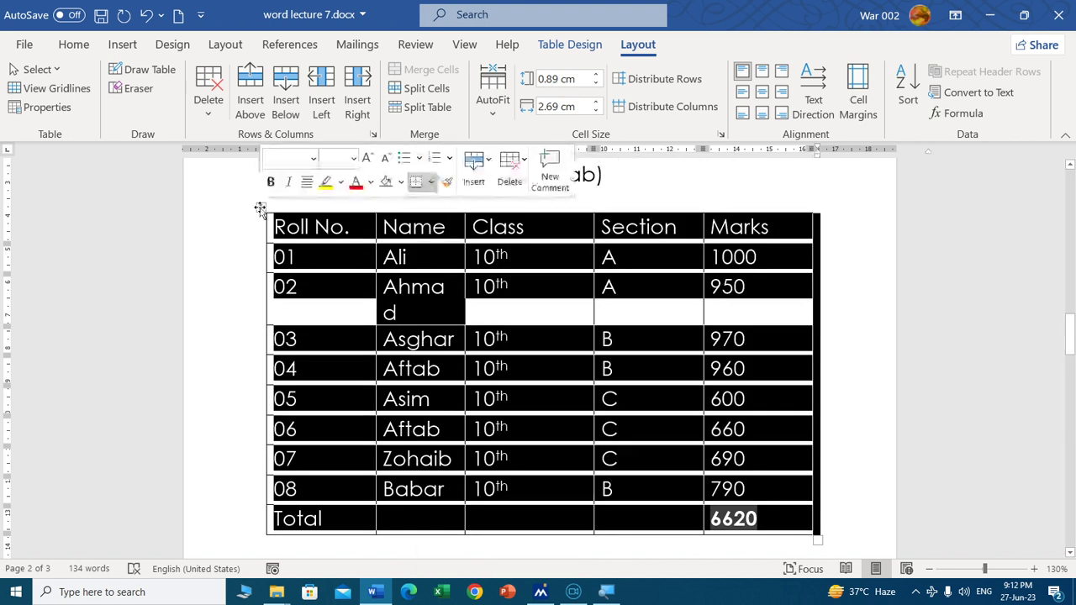
{"action": "right_click", "coordinate": [261, 212]}
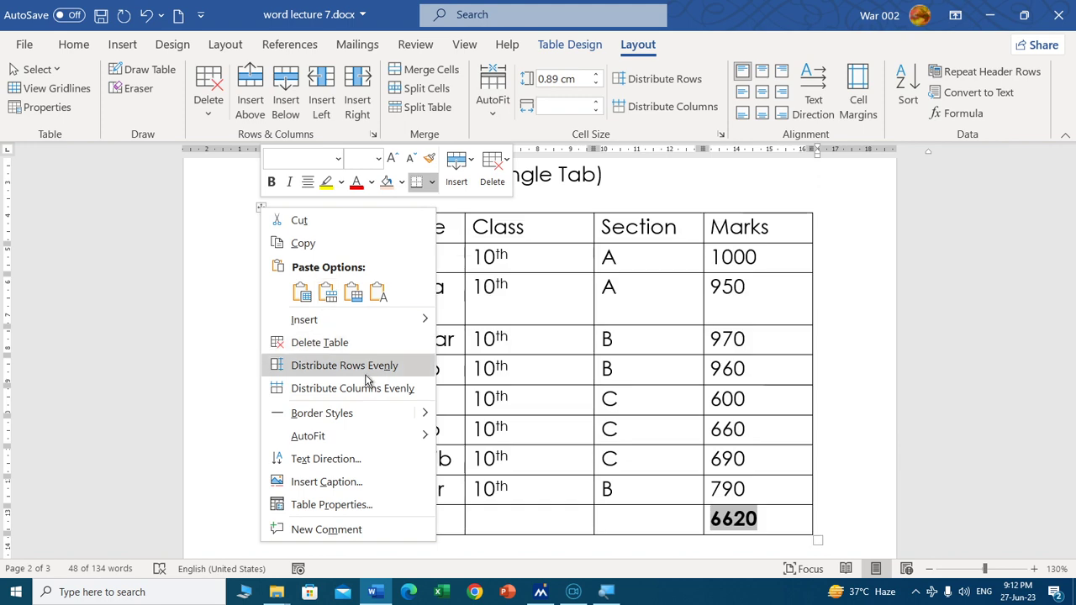
{"action": "left_click", "coordinate": [363, 388]}
{"action": "left_click", "coordinate": [595, 361]}
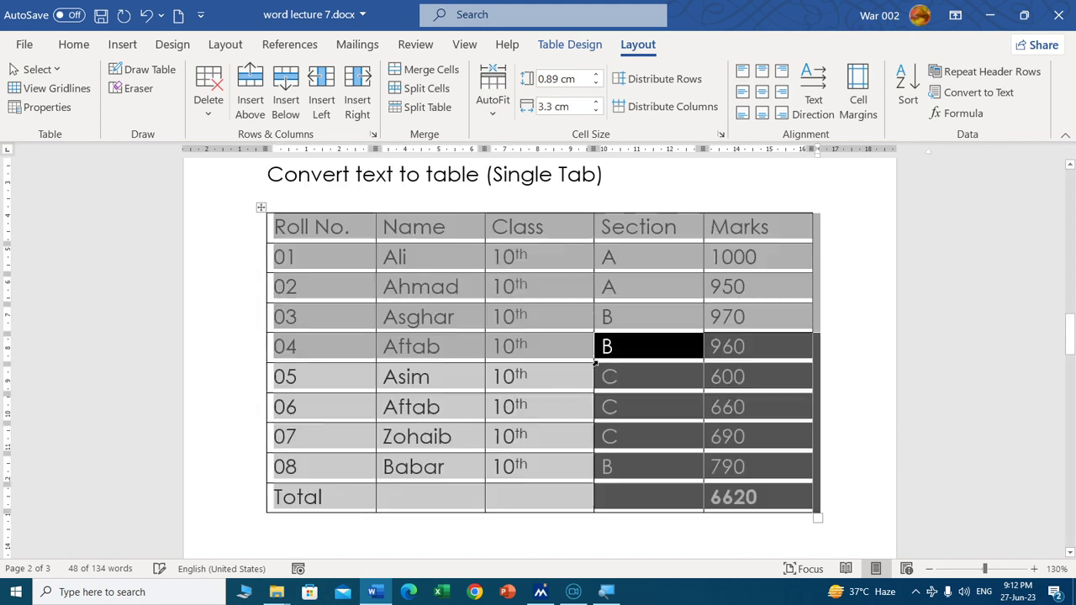
{"action": "left_click", "coordinate": [468, 312]}
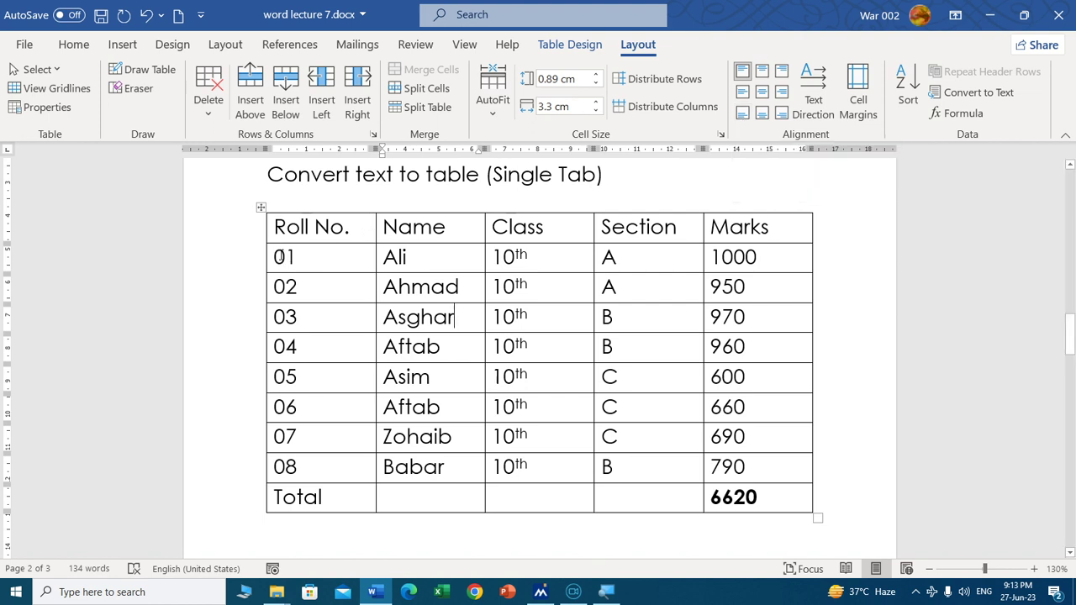
Step: Align the text of student rows 01–08 to the bottom left of their cells
{"action": "left_click_drag", "start_coordinate": [274, 254], "coordinate": [757, 461]}
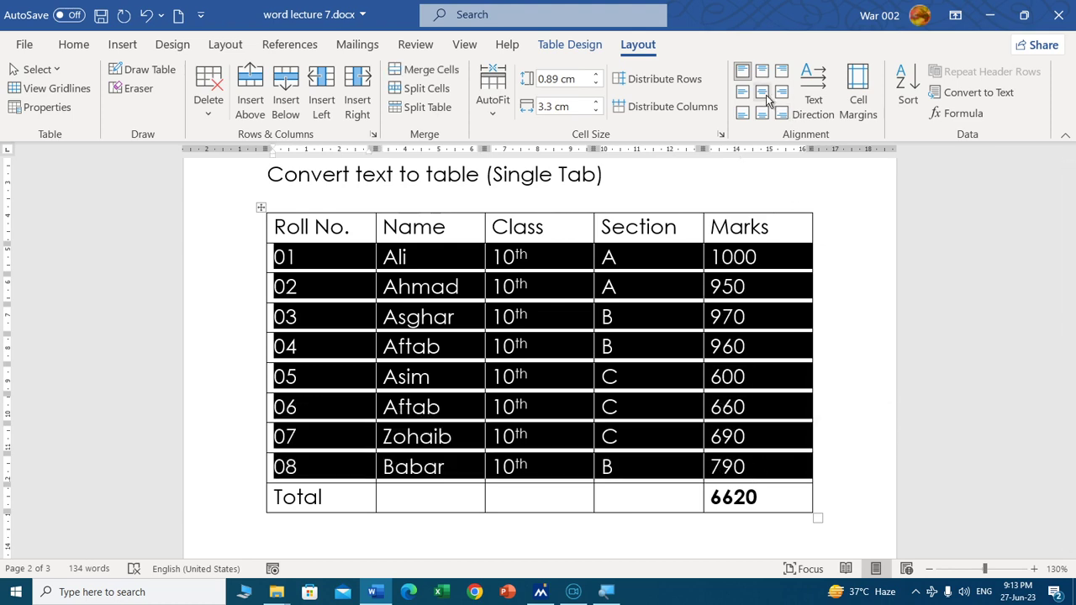
{"action": "left_click", "coordinate": [762, 95]}
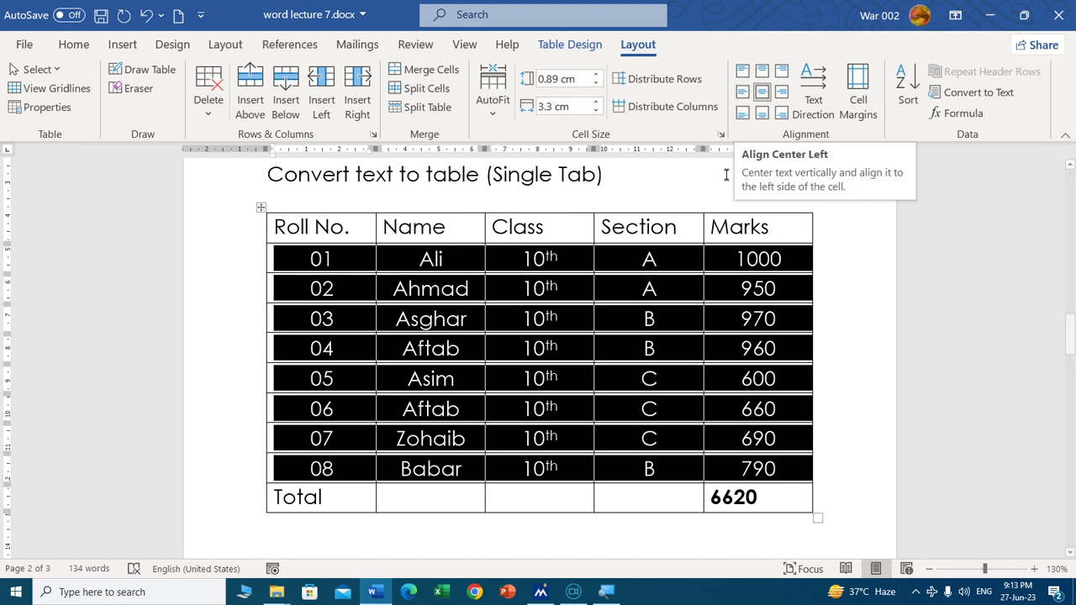
{"action": "left_click", "coordinate": [742, 115]}
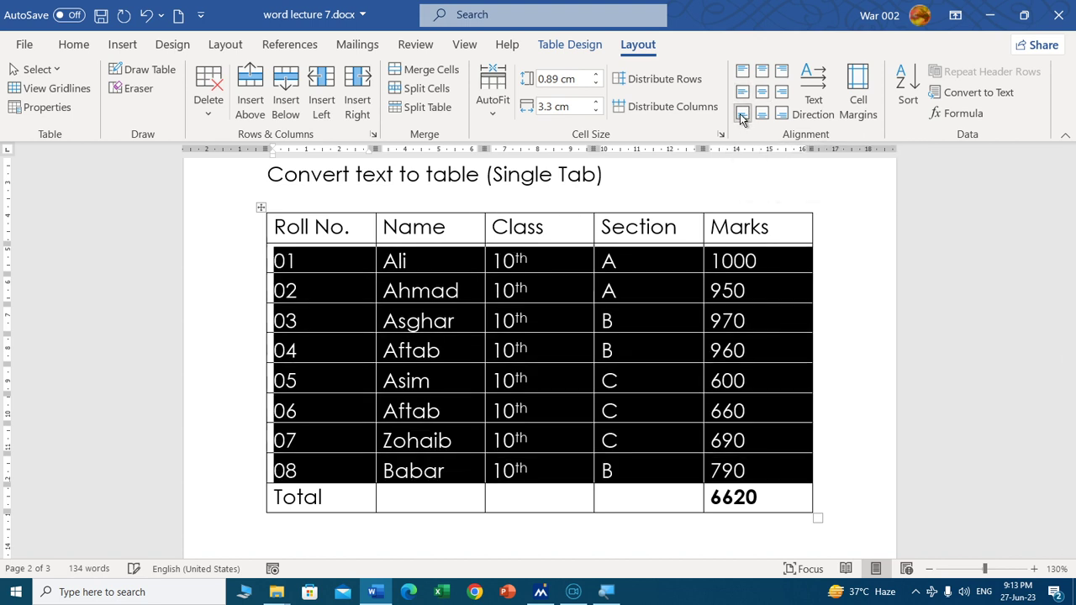
Step: Drag rows 01 and 02 taller, bringing row 02 to 1.72 cm
{"action": "left_click", "coordinate": [350, 290]}
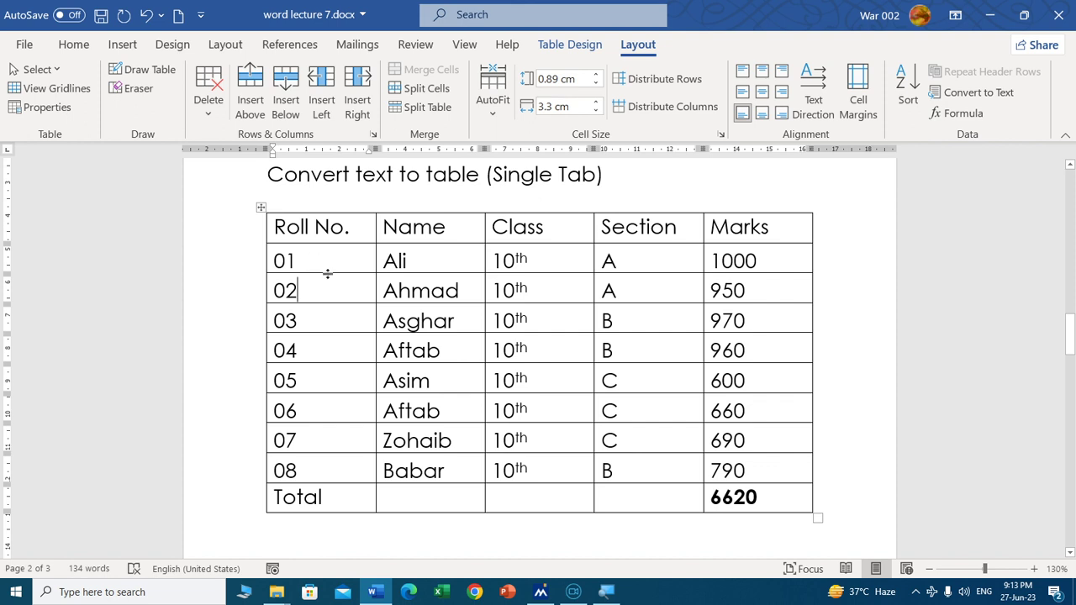
{"action": "left_click_drag", "start_coordinate": [328, 274], "coordinate": [328, 291]}
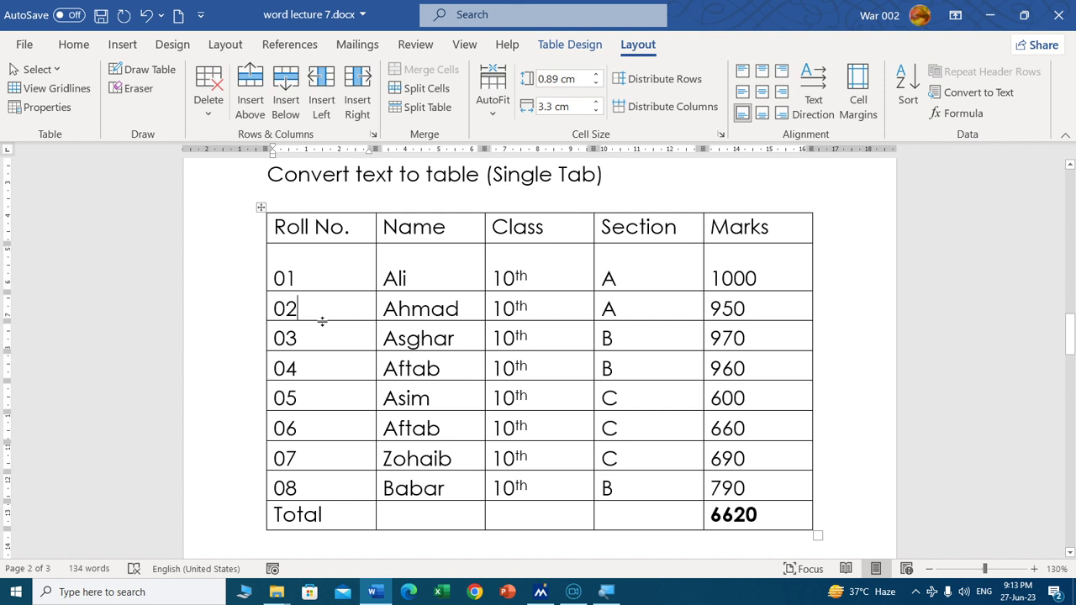
{"action": "left_click_drag", "start_coordinate": [322, 320], "coordinate": [322, 348]}
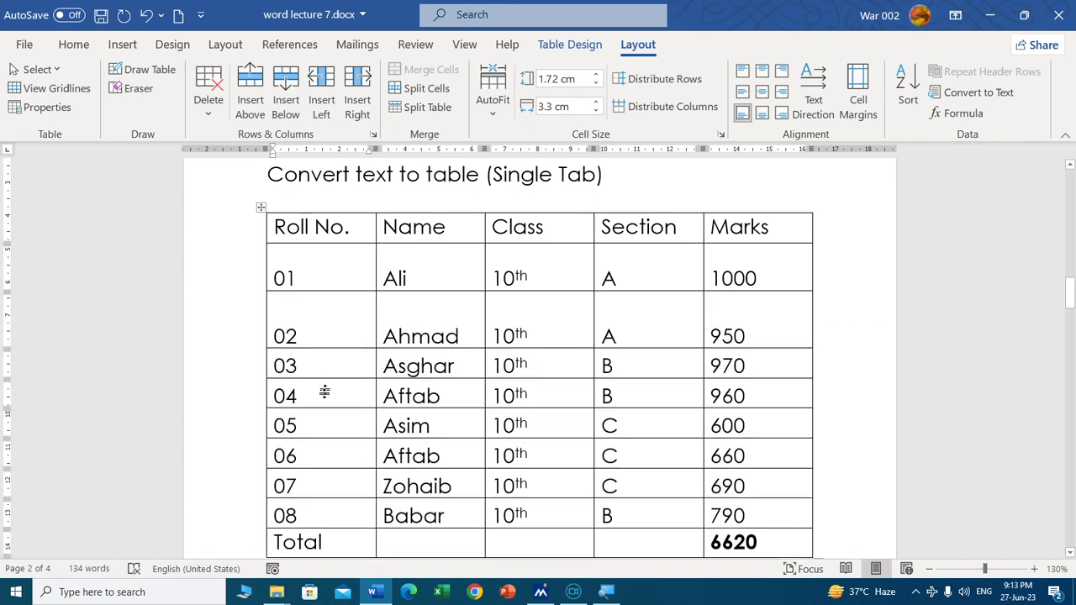
Step: Drag row 03 taller, then distribute the rows to an even 1.19 cm height
{"action": "left_click_drag", "start_coordinate": [325, 392], "coordinate": [324, 464]}
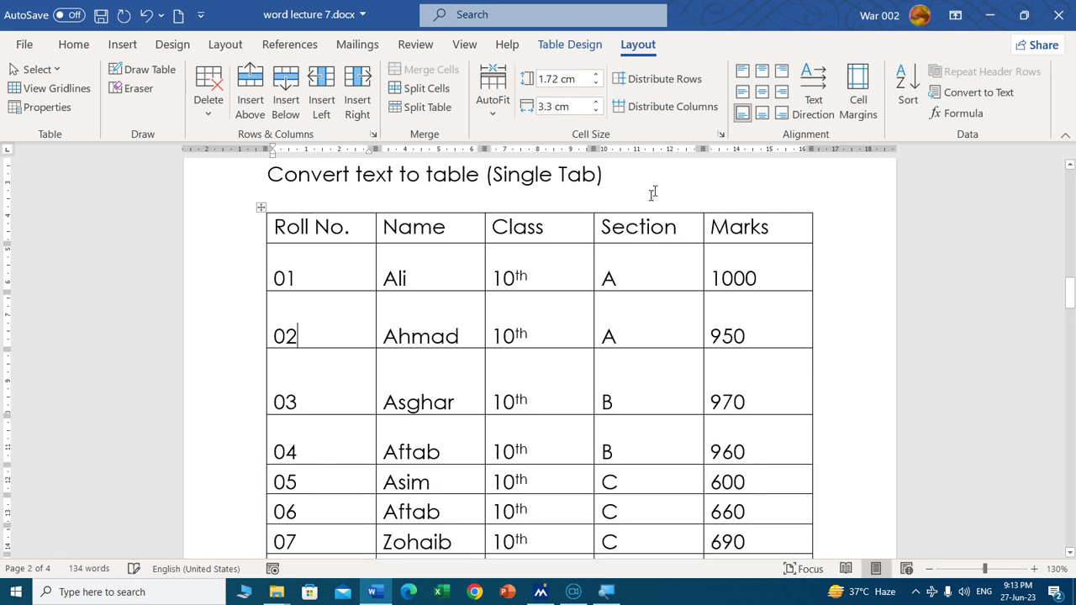
{"action": "left_click", "coordinate": [660, 82]}
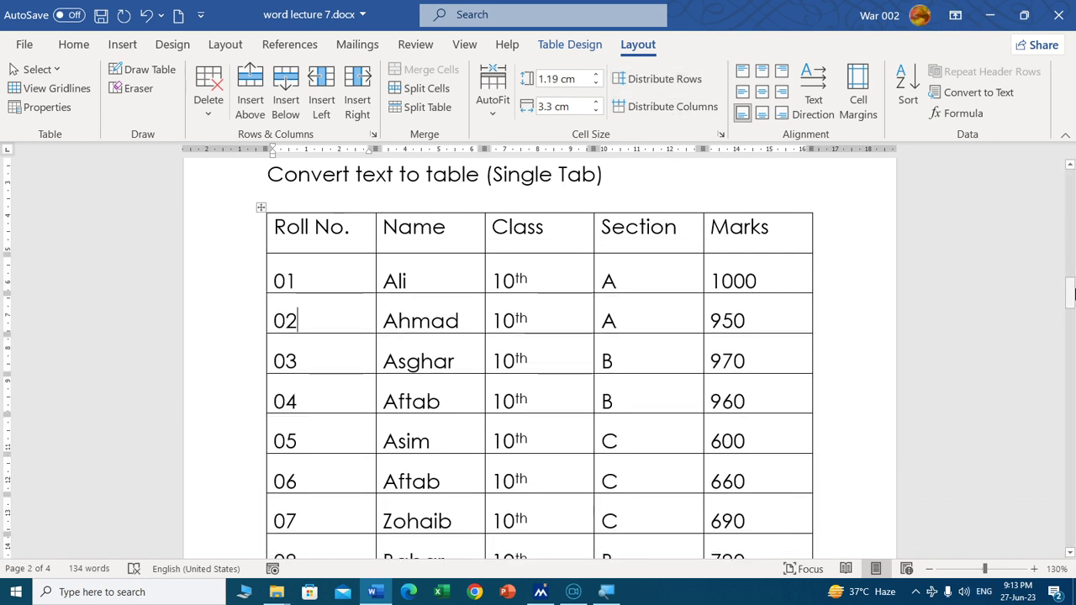
{"action": "left_click_drag", "start_coordinate": [1071, 290], "coordinate": [1071, 299]}
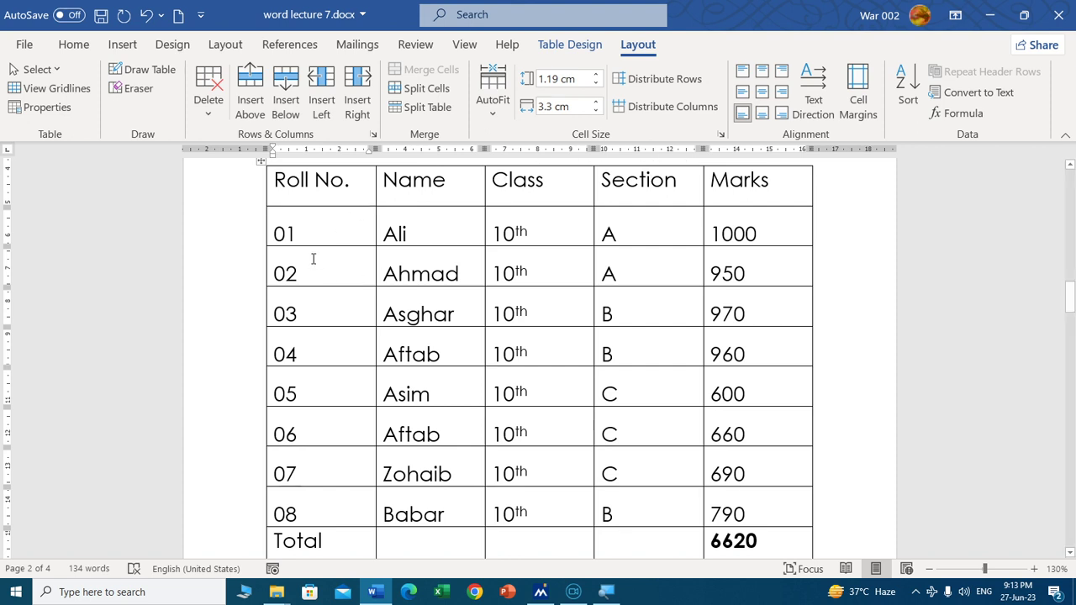
{"action": "left_click", "coordinate": [411, 273]}
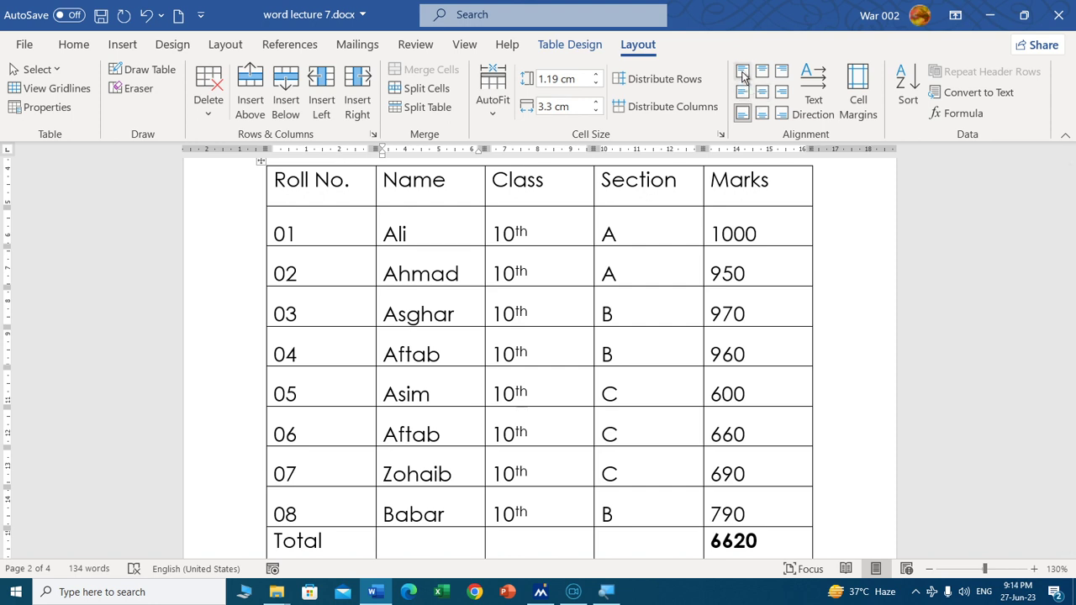
Step: Try Ahmad at top-left, top-right and top-centre of its cell, widening the Name column
{"action": "left_click", "coordinate": [742, 74]}
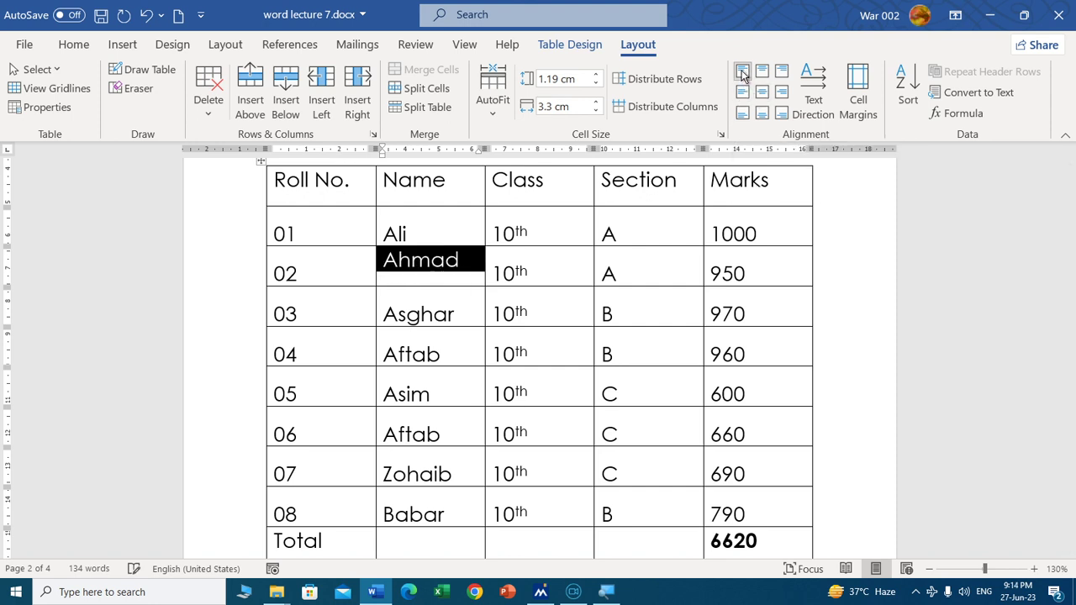
{"action": "left_click", "coordinate": [543, 307]}
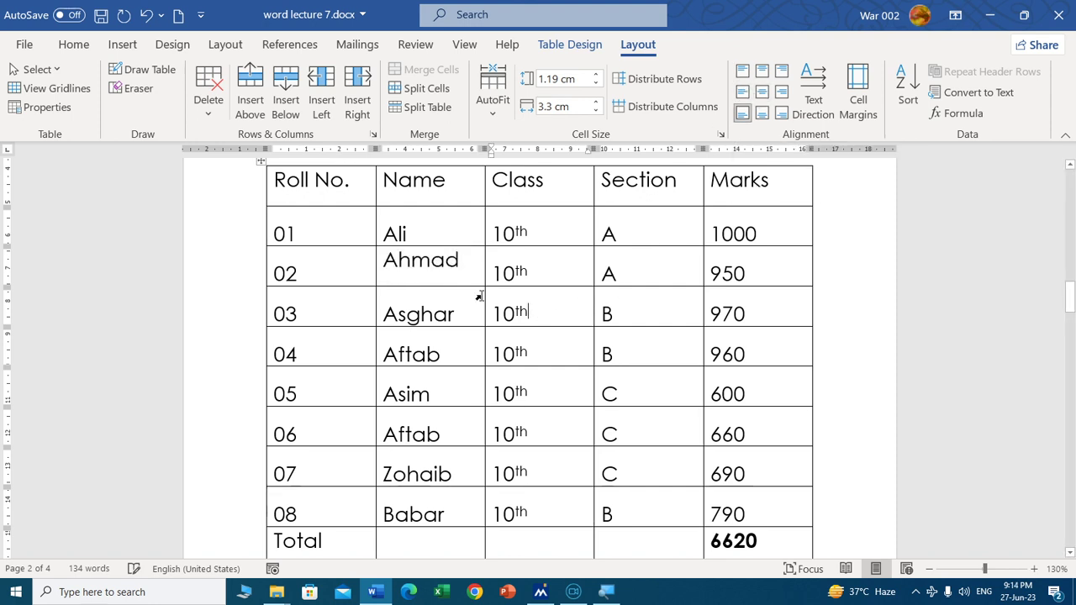
{"action": "left_click", "coordinate": [434, 262]}
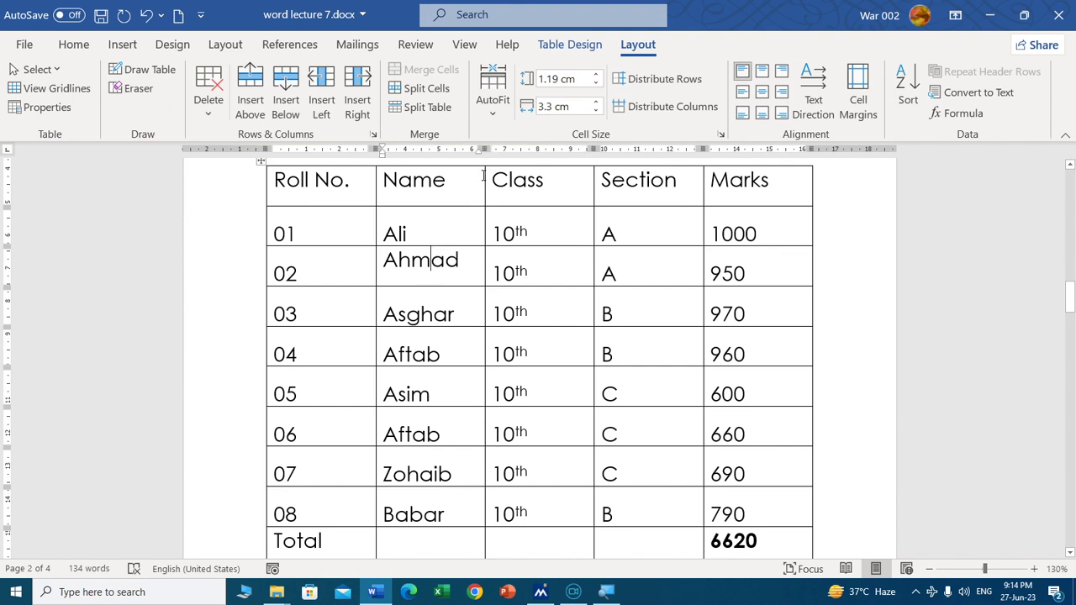
{"action": "left_click_drag", "start_coordinate": [486, 179], "coordinate": [523, 179]}
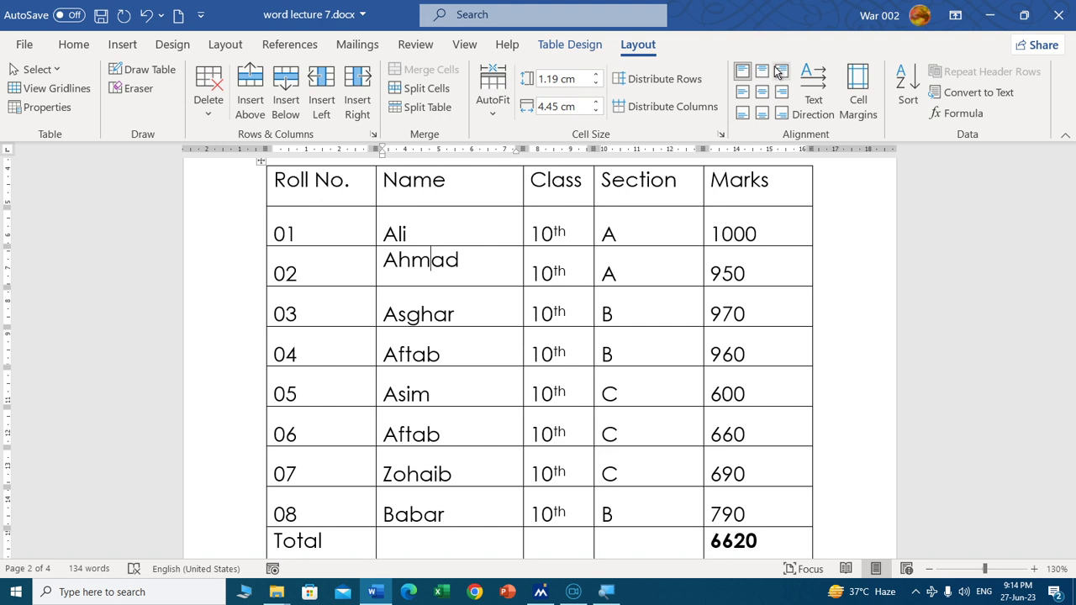
{"action": "left_click", "coordinate": [778, 73]}
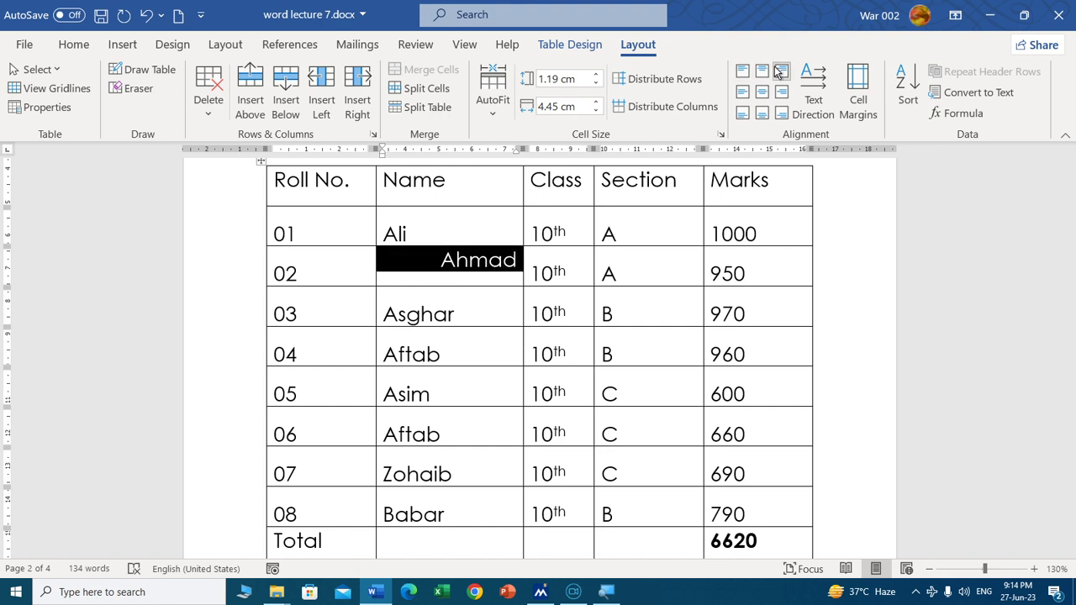
{"action": "left_click", "coordinate": [761, 72]}
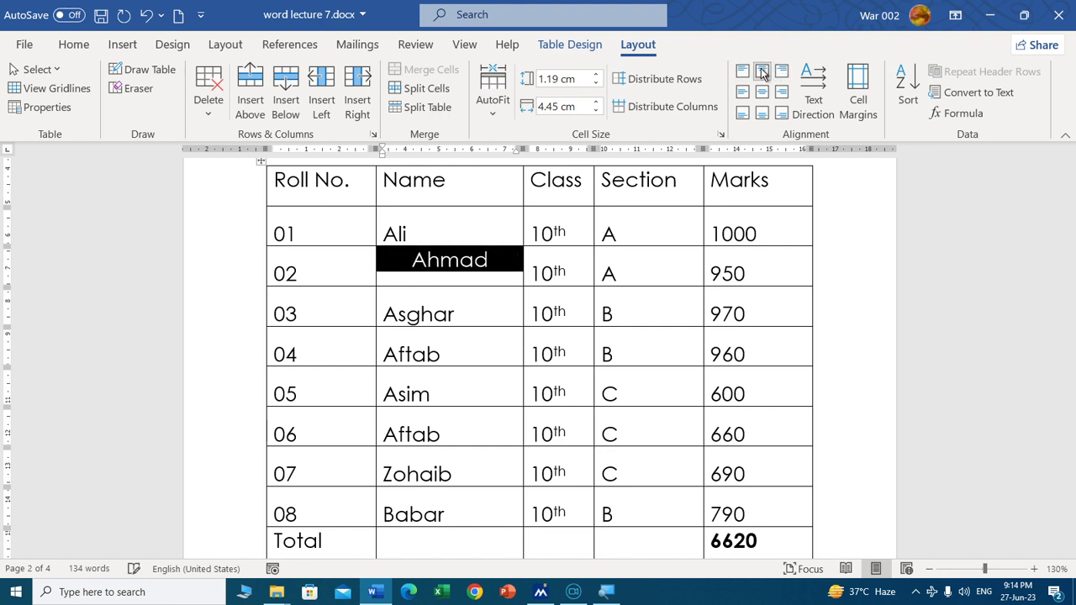
{"action": "left_click", "coordinate": [743, 250]}
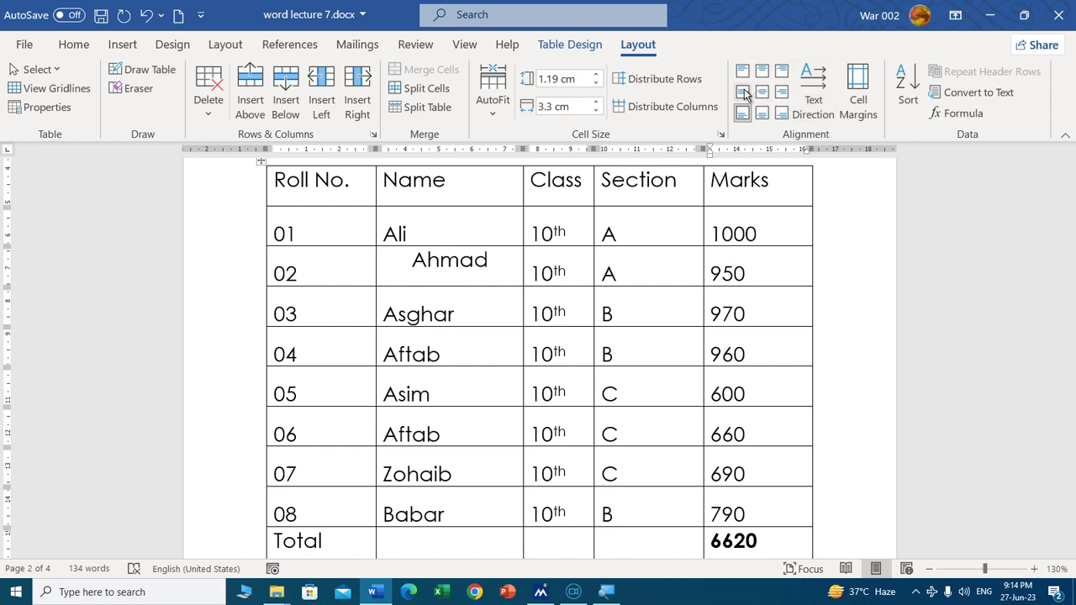
{"action": "left_click", "coordinate": [460, 266]}
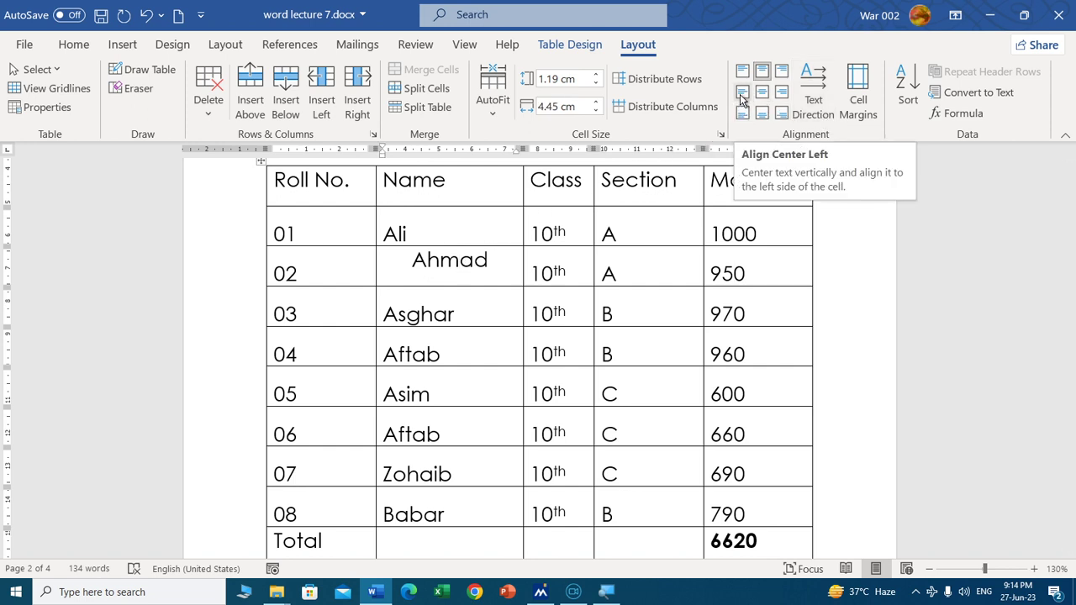
Step: Cycle Ahmad through middle and bottom alignments, ending right-aligned and vertically centred
{"action": "left_click", "coordinate": [742, 94]}
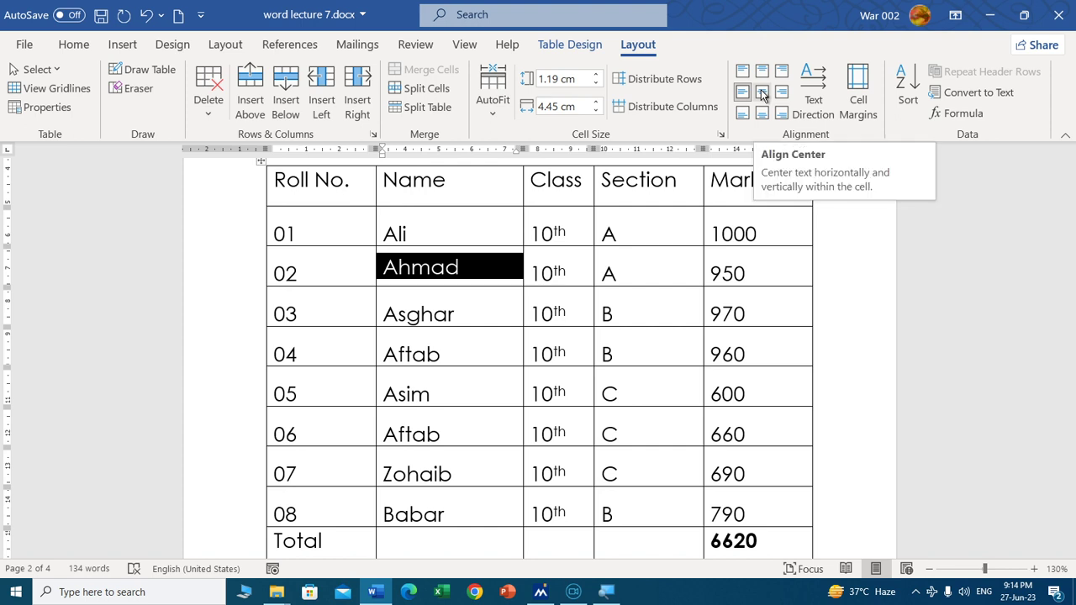
{"action": "left_click", "coordinate": [762, 95]}
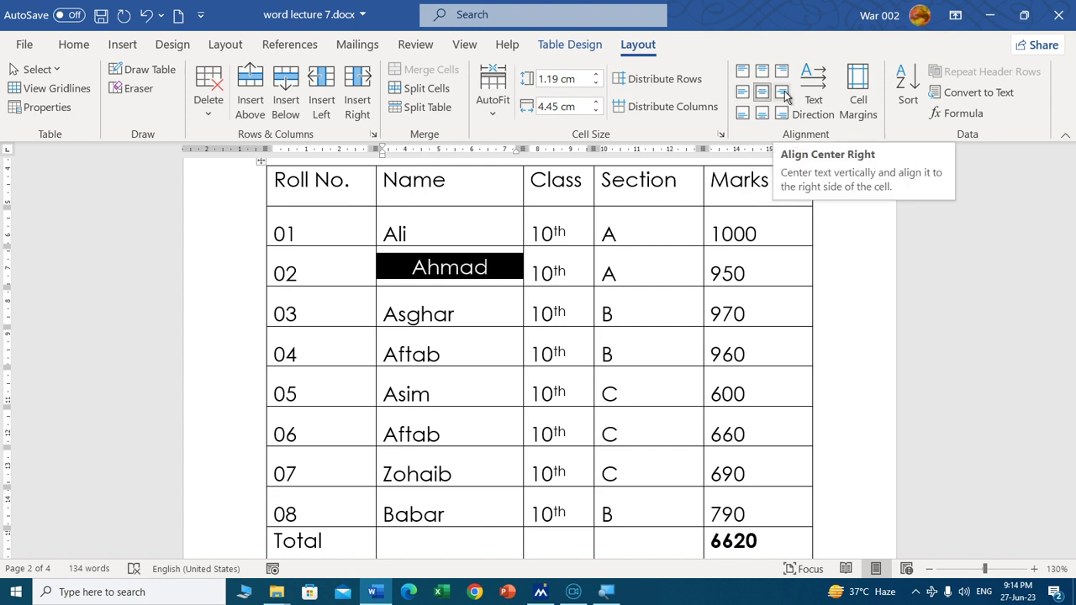
{"action": "left_click", "coordinate": [783, 93]}
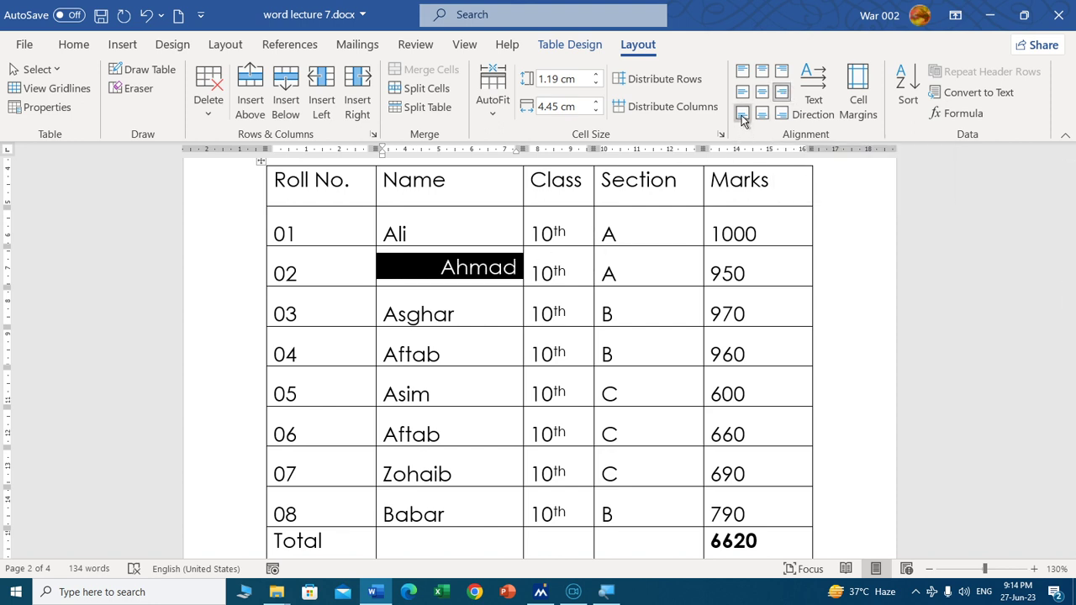
{"action": "left_click", "coordinate": [741, 115]}
{"action": "left_click", "coordinate": [763, 115]}
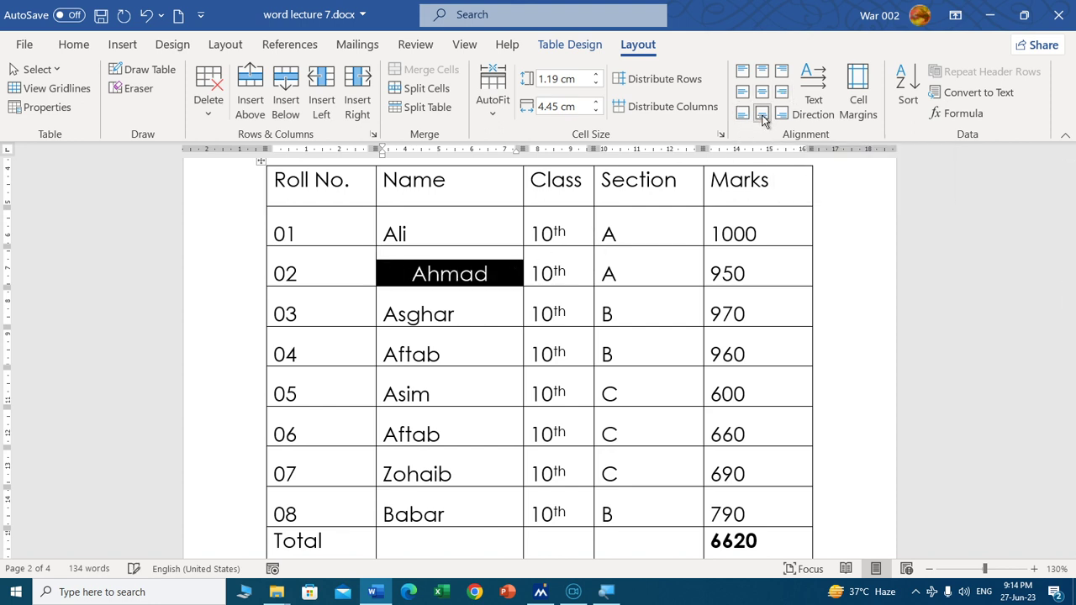
{"action": "left_click", "coordinate": [782, 115]}
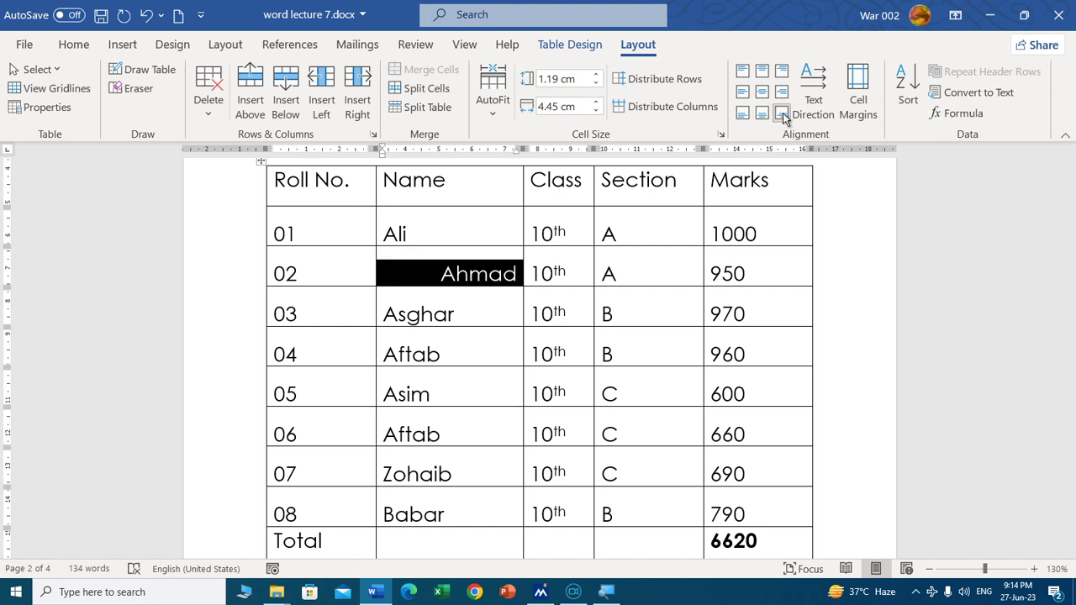
{"action": "key", "text": "ctrl+z"}
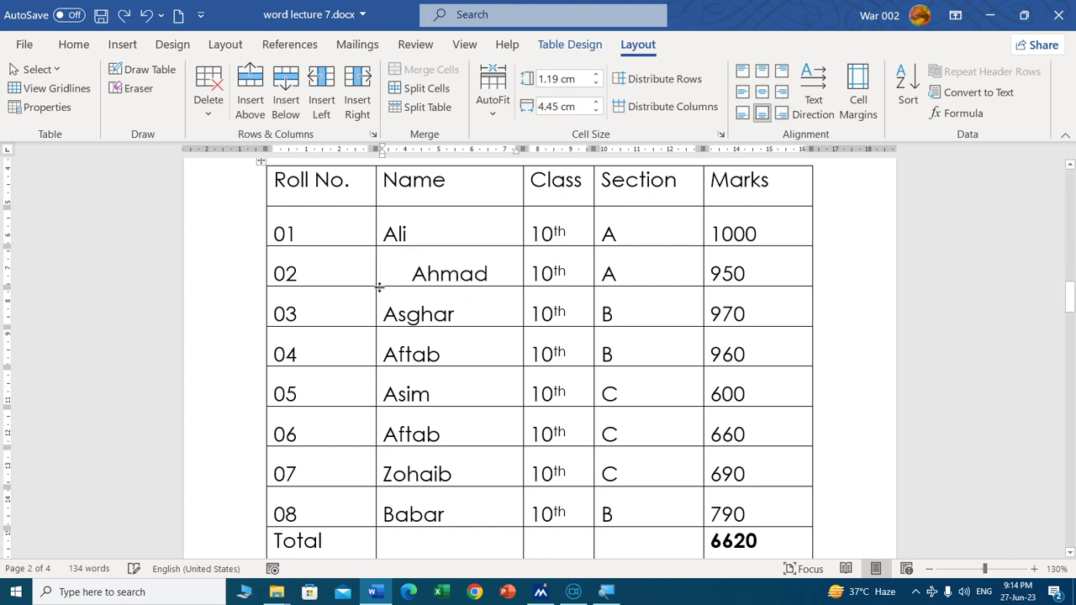
{"action": "key", "text": "ctrl+l"}
{"action": "key", "text": "ctrl+r"}
Step: Centre student rows 01–08, then align names Ali through Babar center-left
{"action": "left_click_drag", "start_coordinate": [270, 212], "coordinate": [785, 501]}
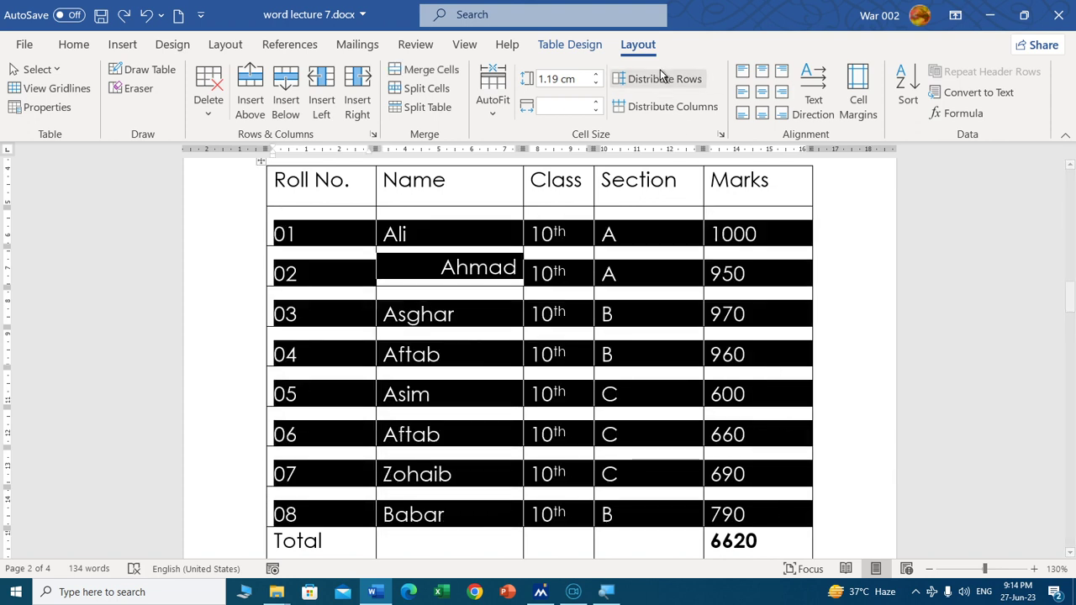
{"action": "left_click", "coordinate": [762, 90]}
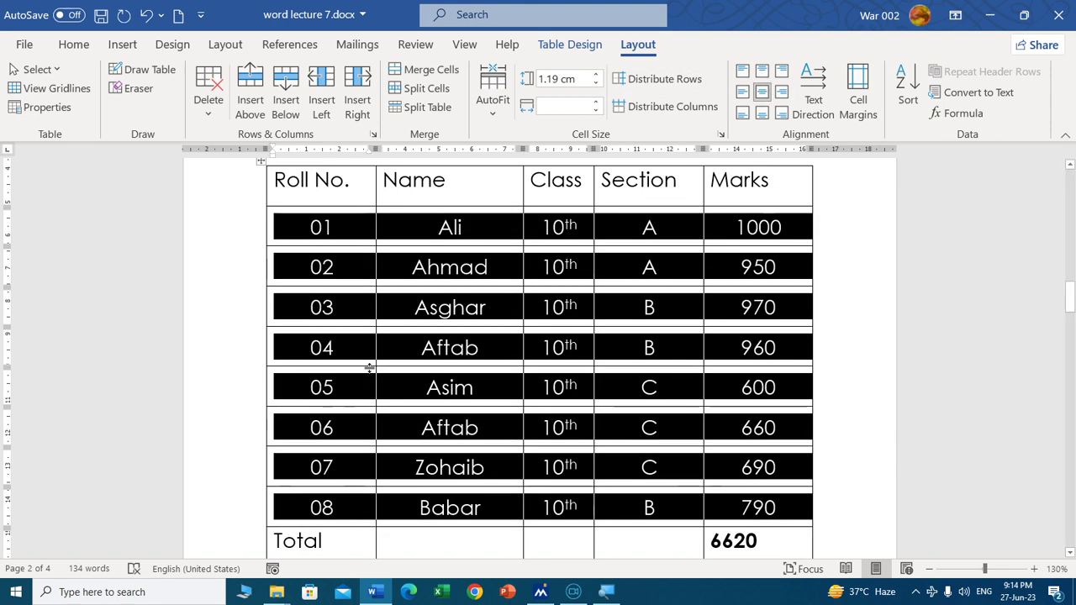
{"action": "double_click", "coordinate": [400, 362]}
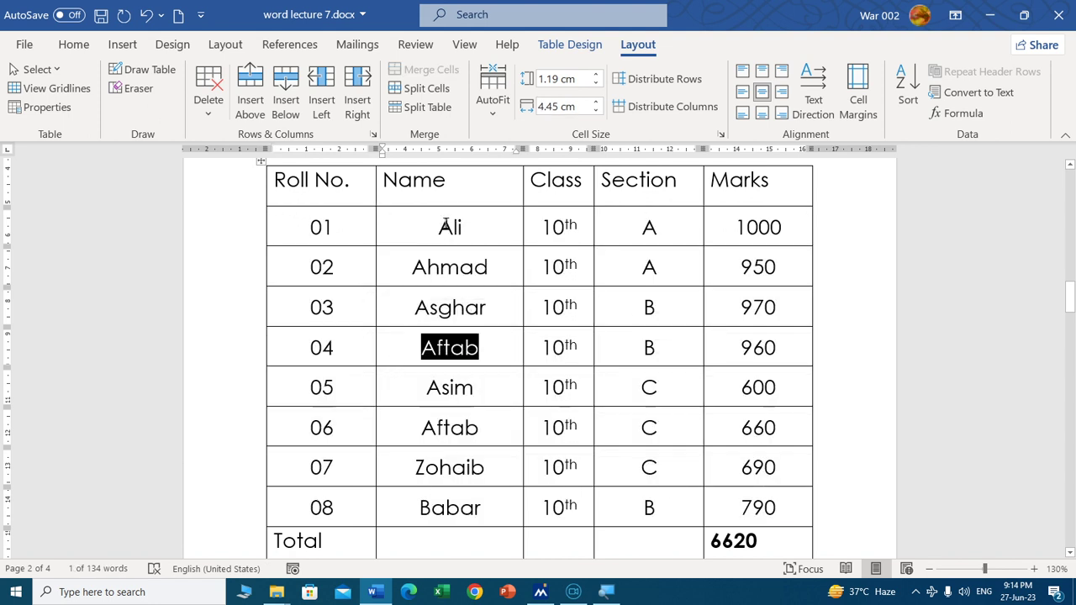
{"action": "left_click", "coordinate": [456, 421]}
{"action": "left_click_drag", "start_coordinate": [451, 523], "coordinate": [454, 509]}
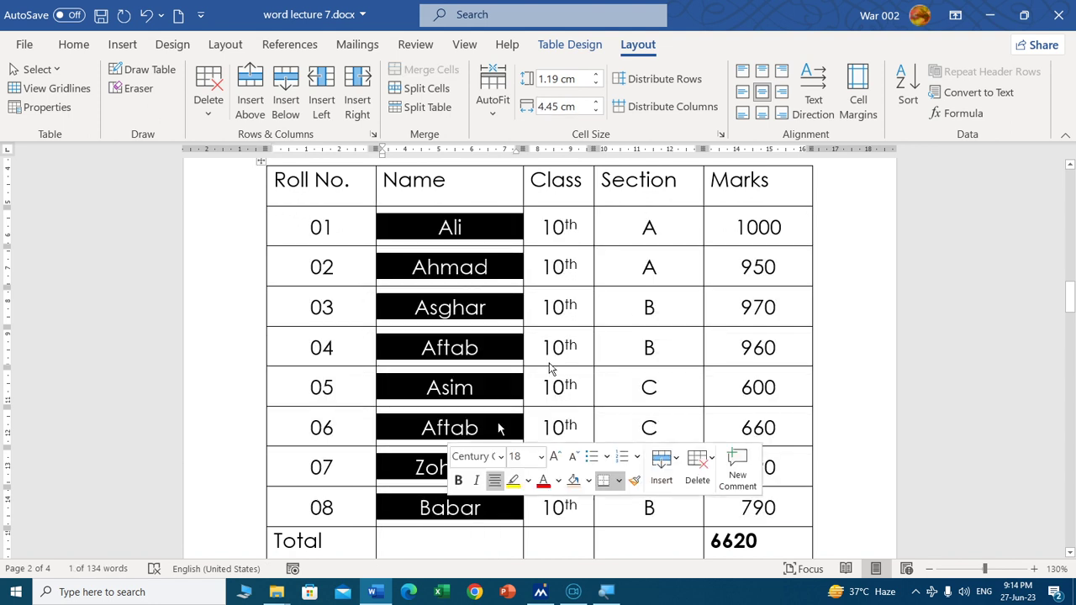
{"action": "left_click", "coordinate": [742, 94]}
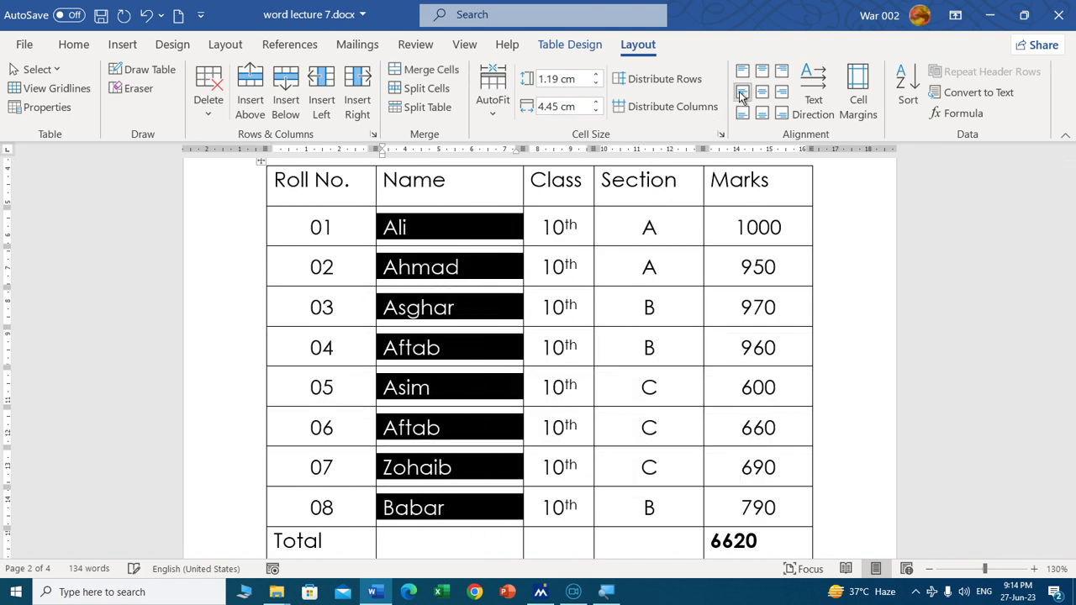
{"action": "left_click", "coordinate": [555, 370]}
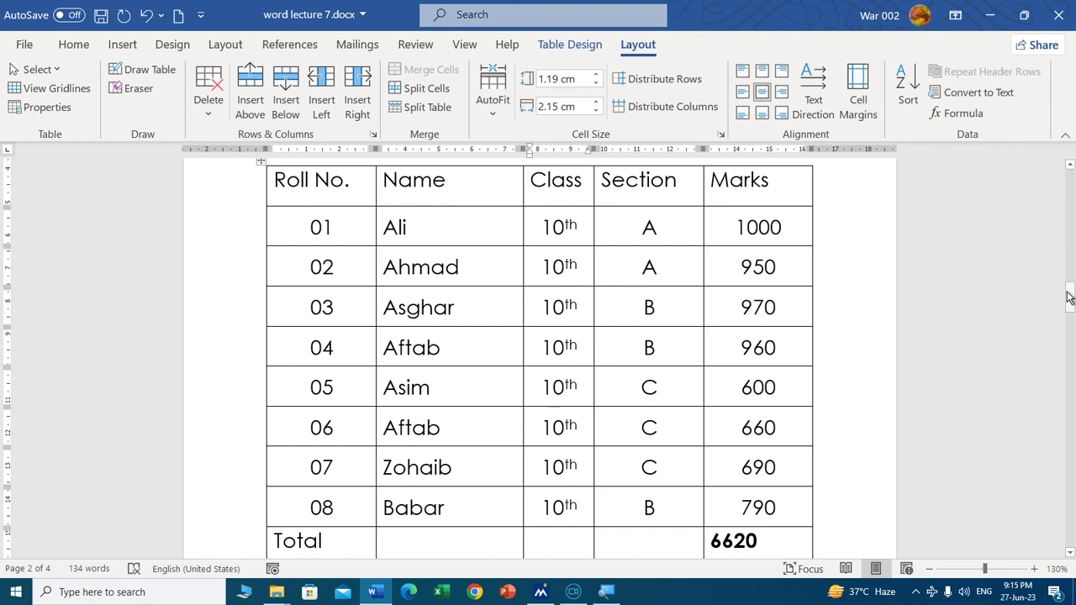
{"action": "left_click_drag", "start_coordinate": [1068, 298], "coordinate": [1069, 290]}
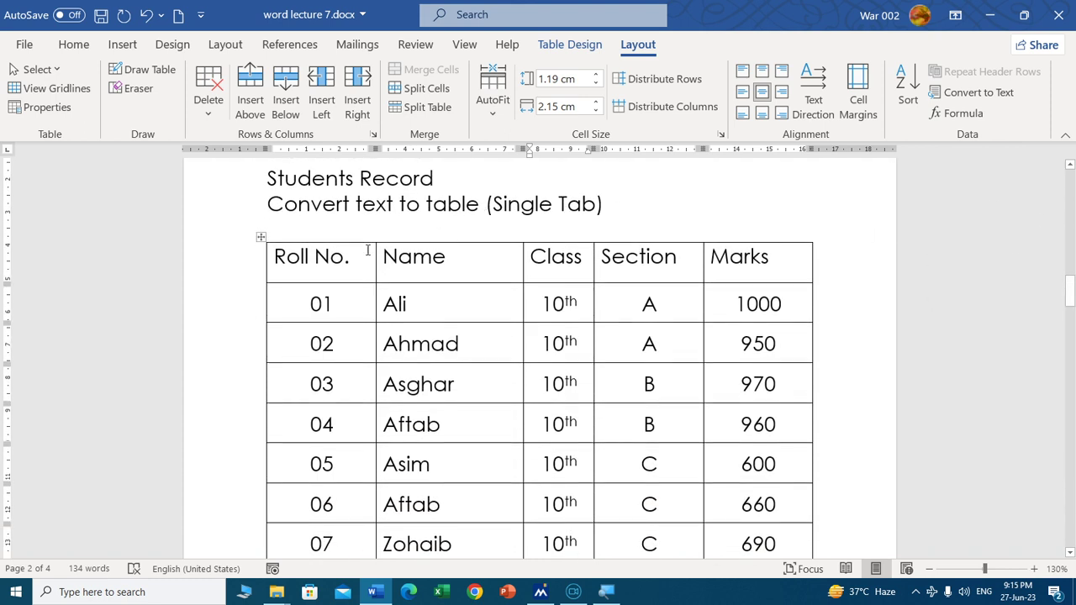
Step: Narrow the Roll No. column and drag the header row taller to about 3.09 cm
{"action": "left_click", "coordinate": [316, 263]}
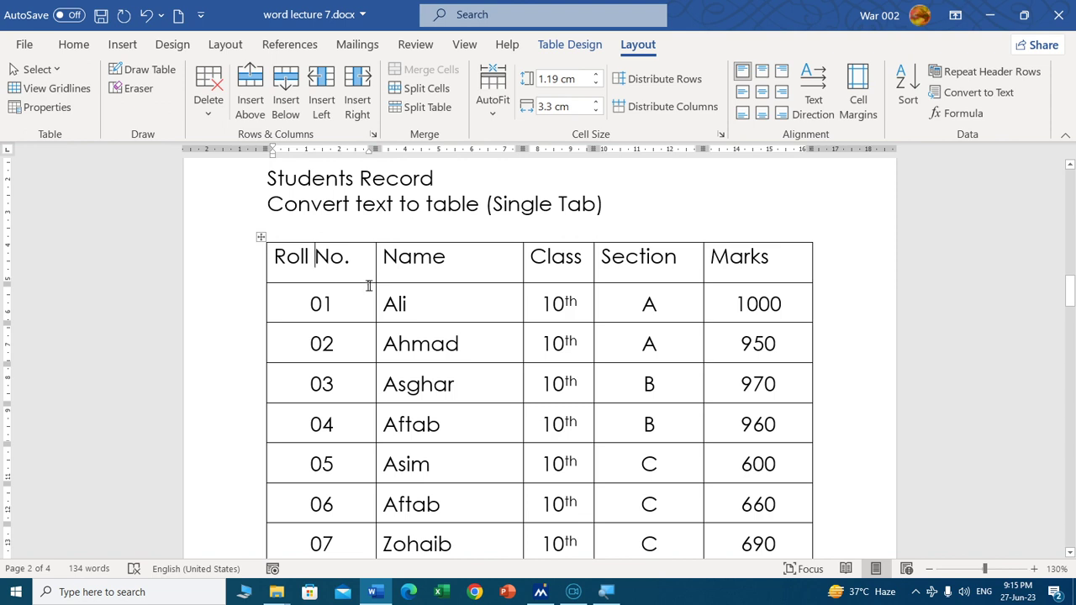
{"action": "left_click_drag", "start_coordinate": [375, 292], "coordinate": [328, 299]}
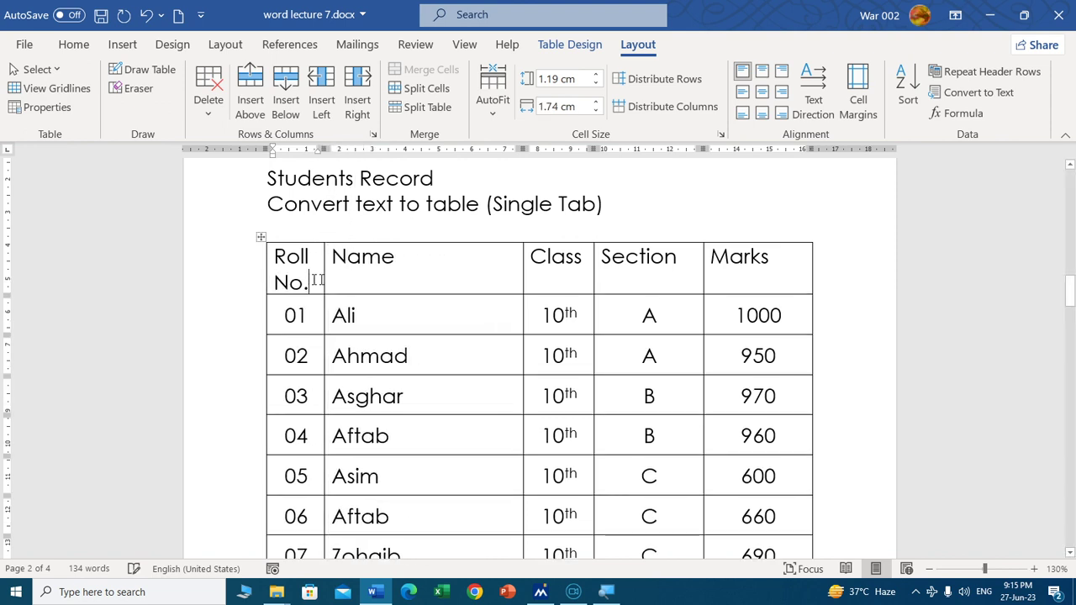
{"action": "left_click_drag", "start_coordinate": [341, 294], "coordinate": [333, 339]}
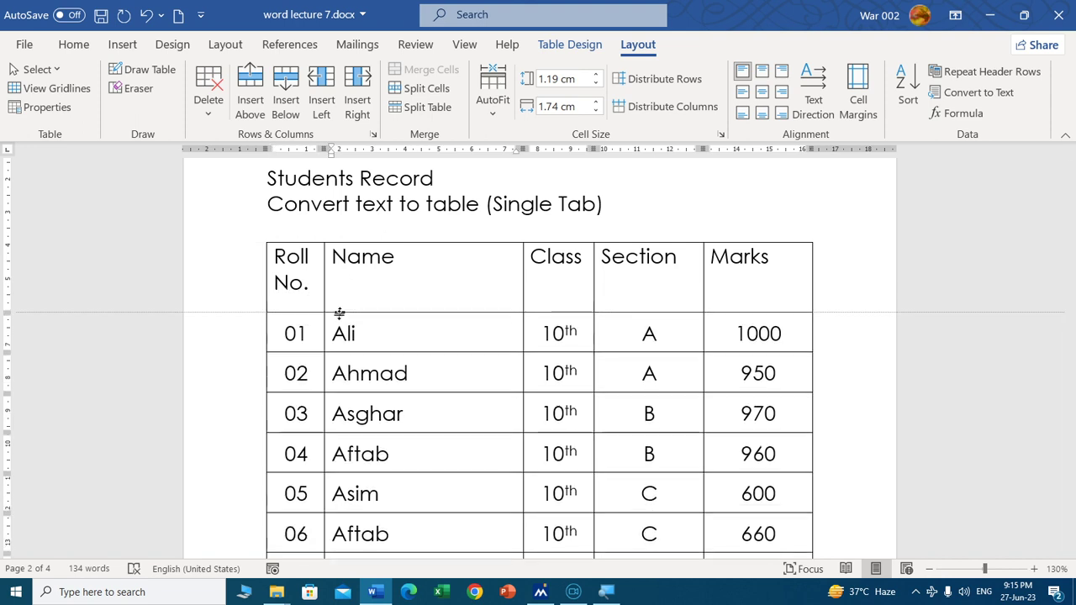
Step: Rotate the Roll No. heading's text direction so it reads bottom-to-top
{"action": "double_click", "coordinate": [294, 296]}
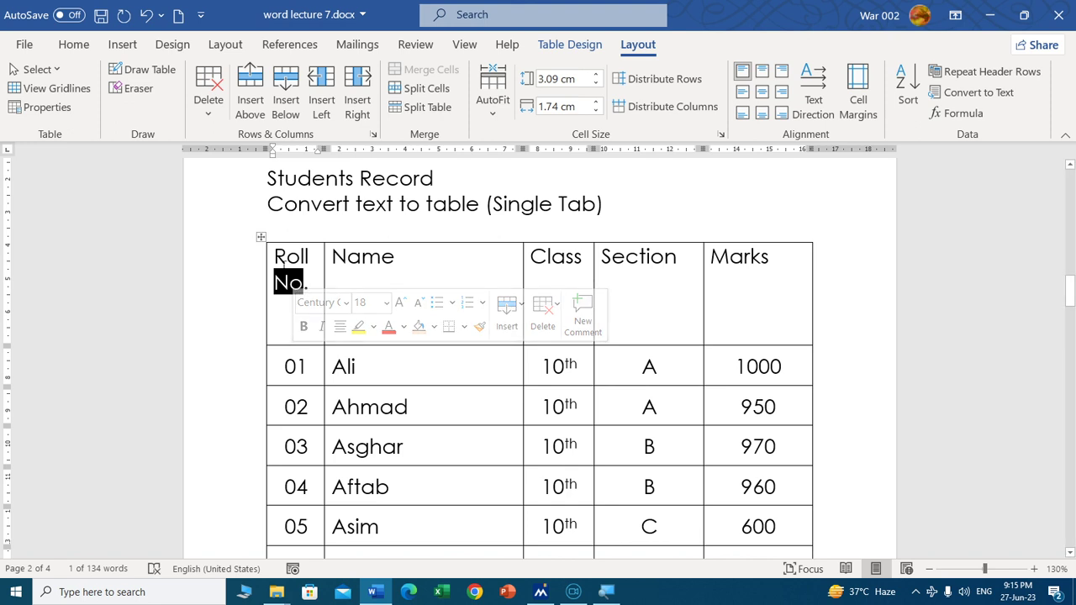
{"action": "left_click", "coordinate": [271, 258]}
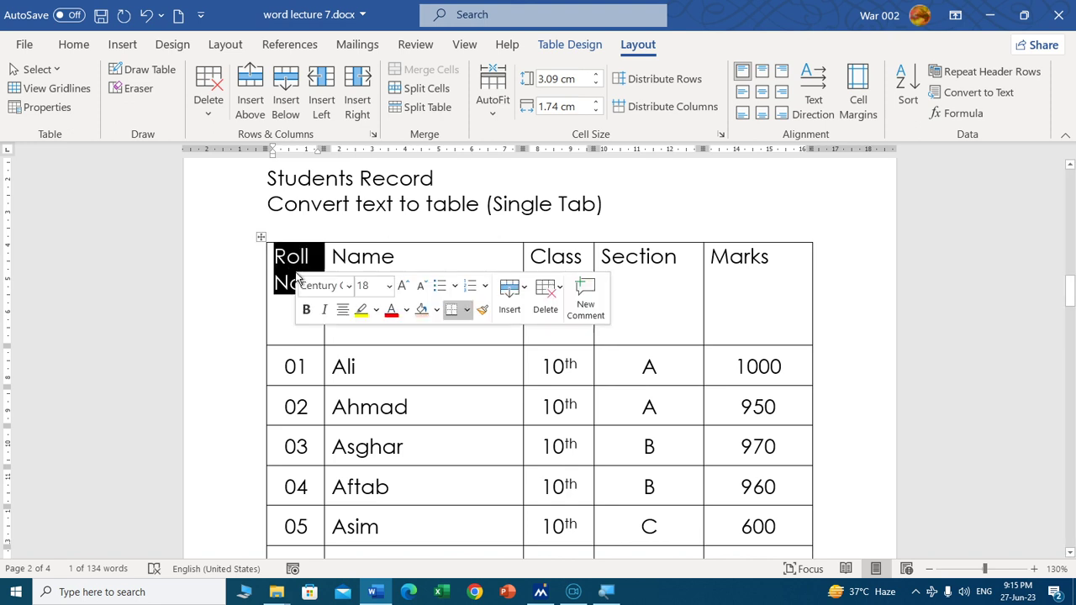
{"action": "left_click", "coordinate": [809, 100]}
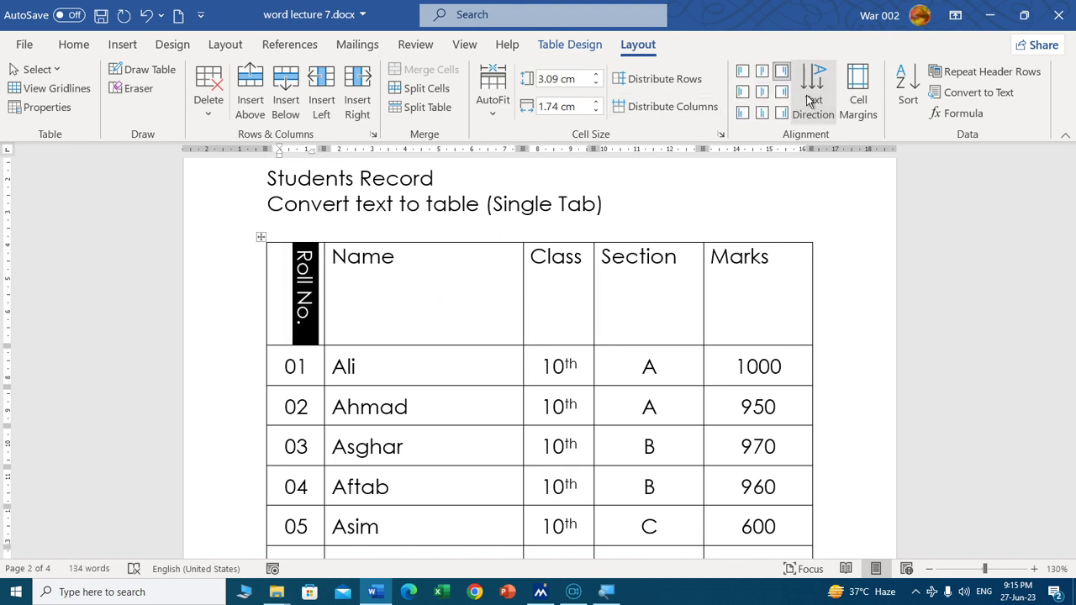
{"action": "left_click", "coordinate": [808, 100]}
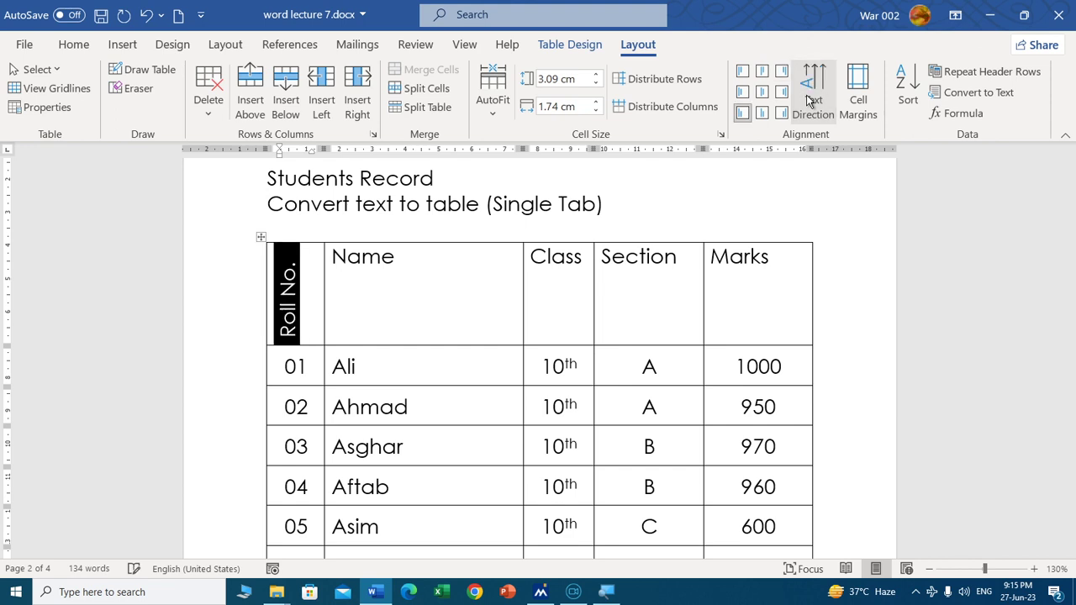
{"action": "left_click", "coordinate": [809, 100]}
{"action": "left_click", "coordinate": [809, 101]}
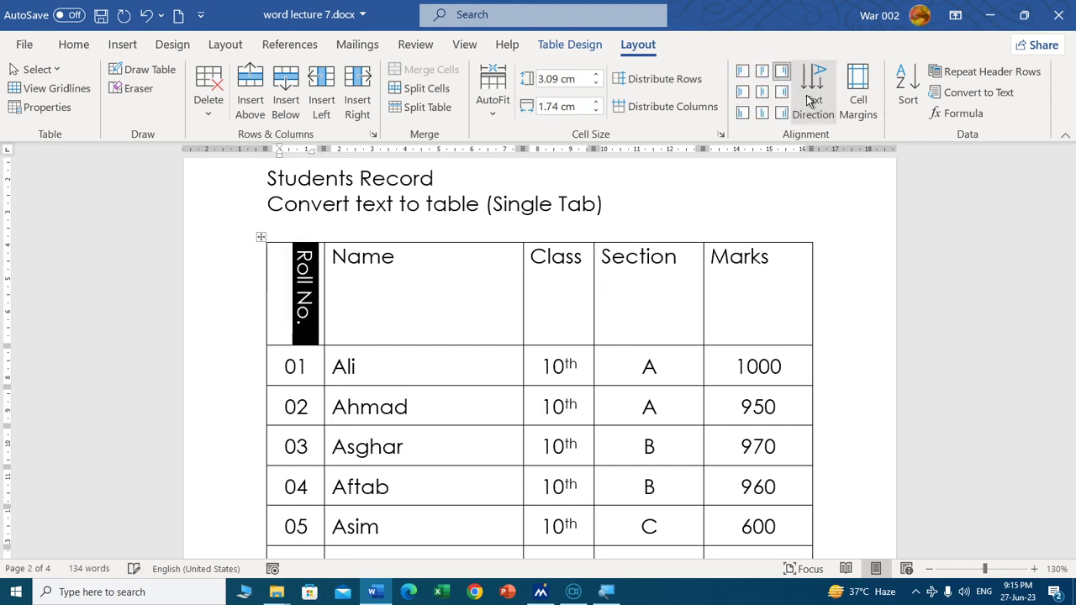
{"action": "left_click", "coordinate": [809, 100]}
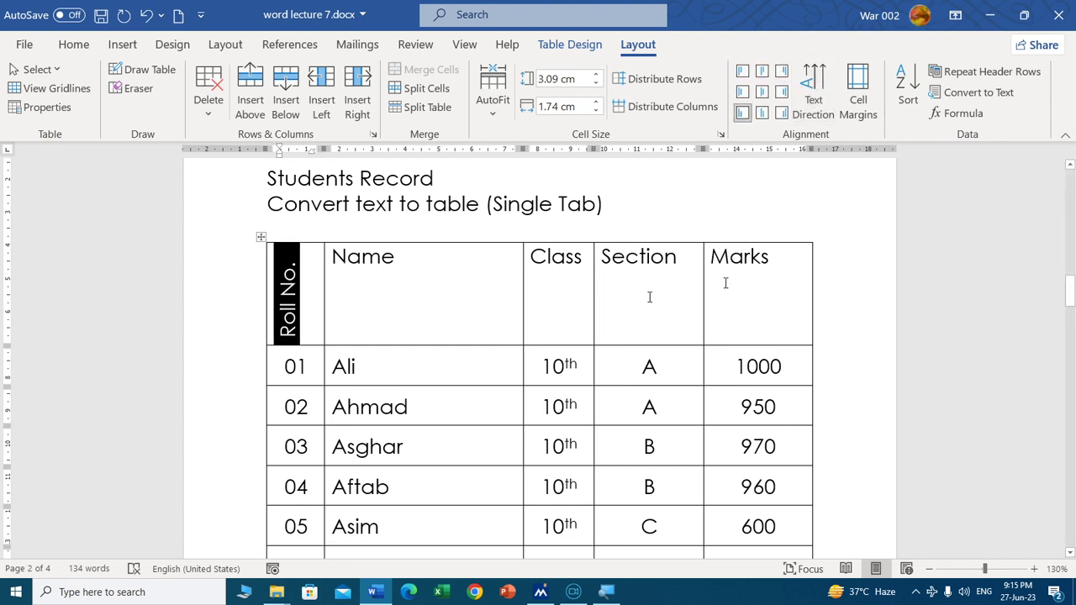
Step: Set the table's top and bottom cell margins to 0.3 cm
{"action": "left_click", "coordinate": [404, 359]}
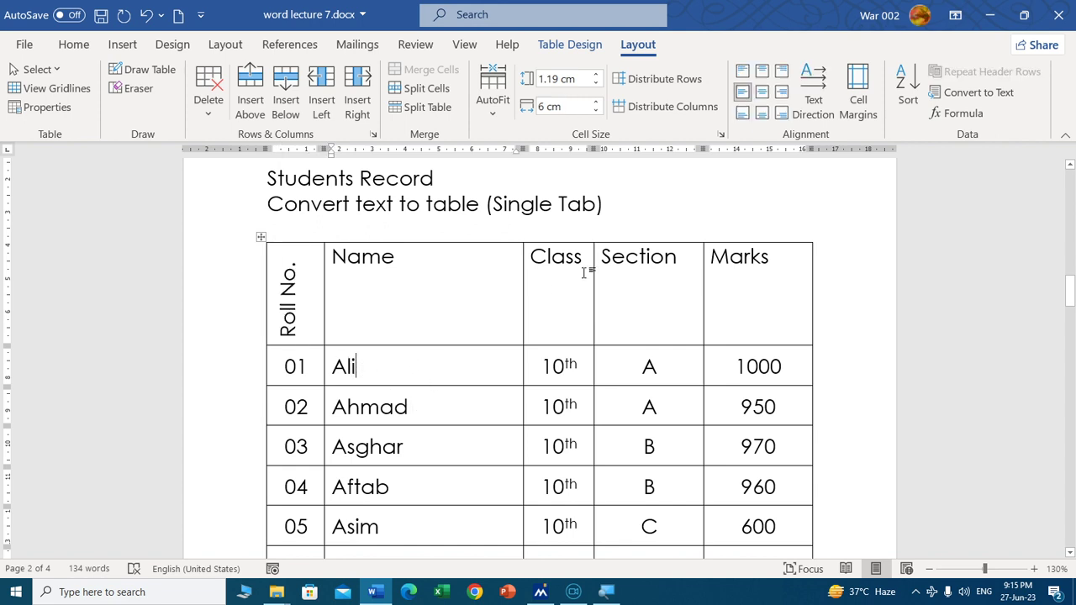
{"action": "left_click", "coordinate": [858, 92]}
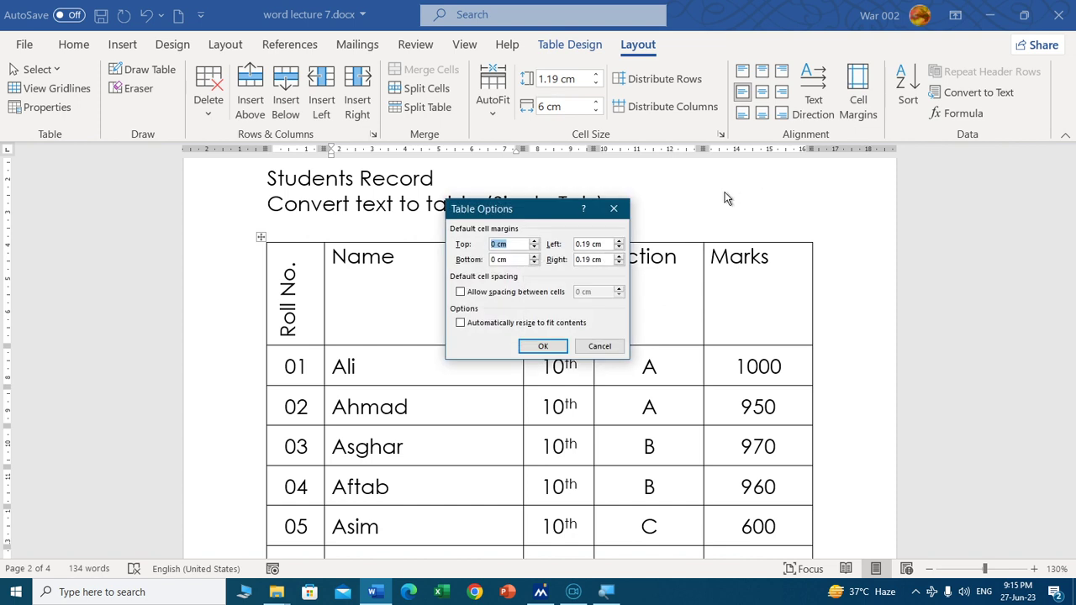
{"action": "left_click", "coordinate": [534, 257]}
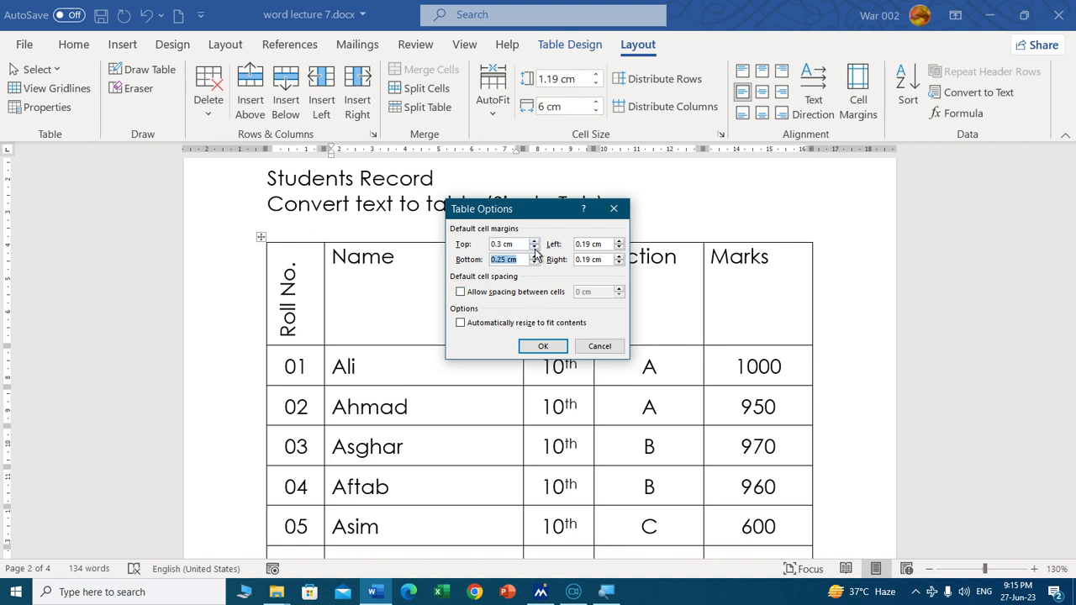
{"action": "left_click", "coordinate": [543, 345]}
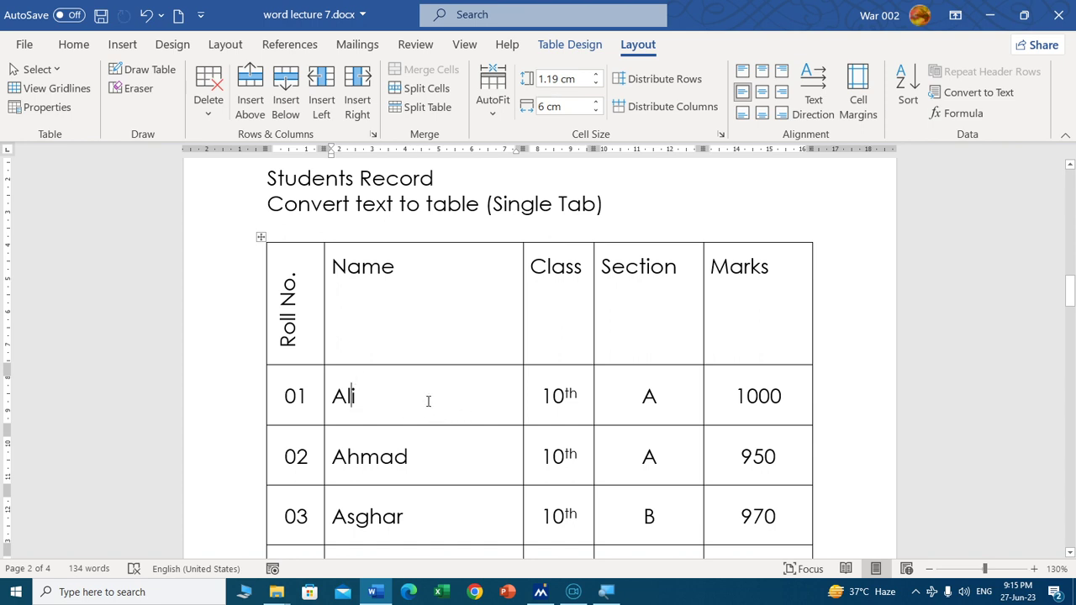
Step: Set the table's left and right cell margins to 0.25 cm
{"action": "left_click", "coordinate": [856, 99]}
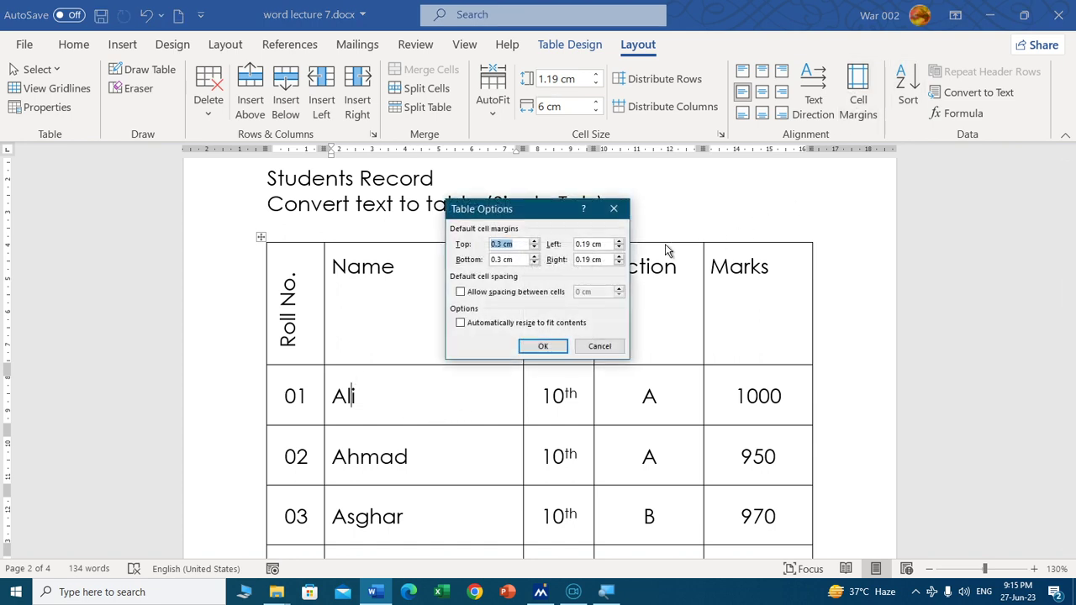
{"action": "left_click", "coordinate": [619, 241]}
{"action": "left_click", "coordinate": [619, 242]}
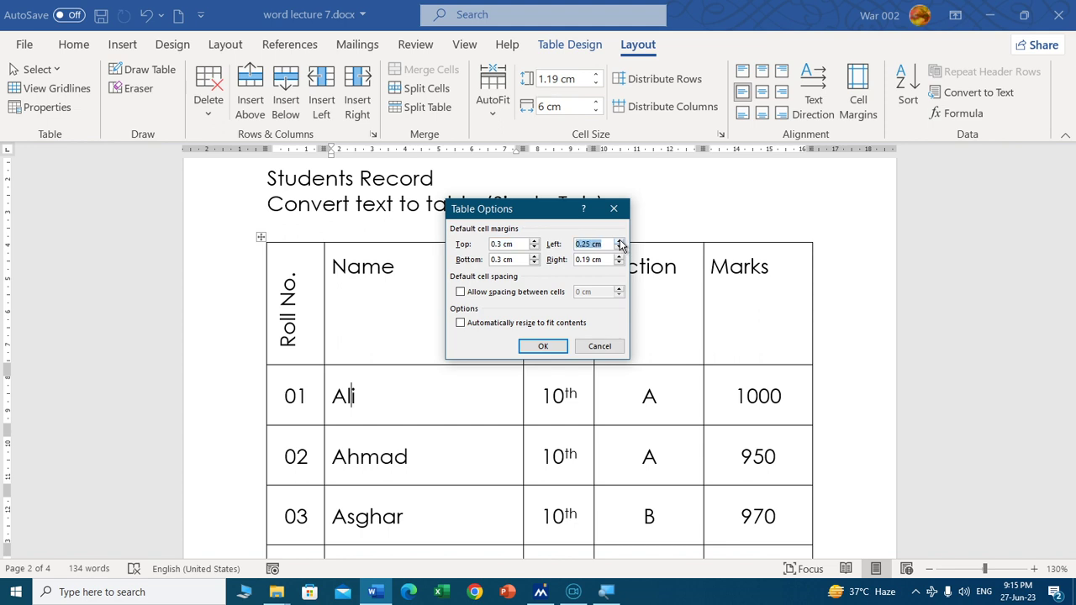
{"action": "left_click", "coordinate": [618, 257]}
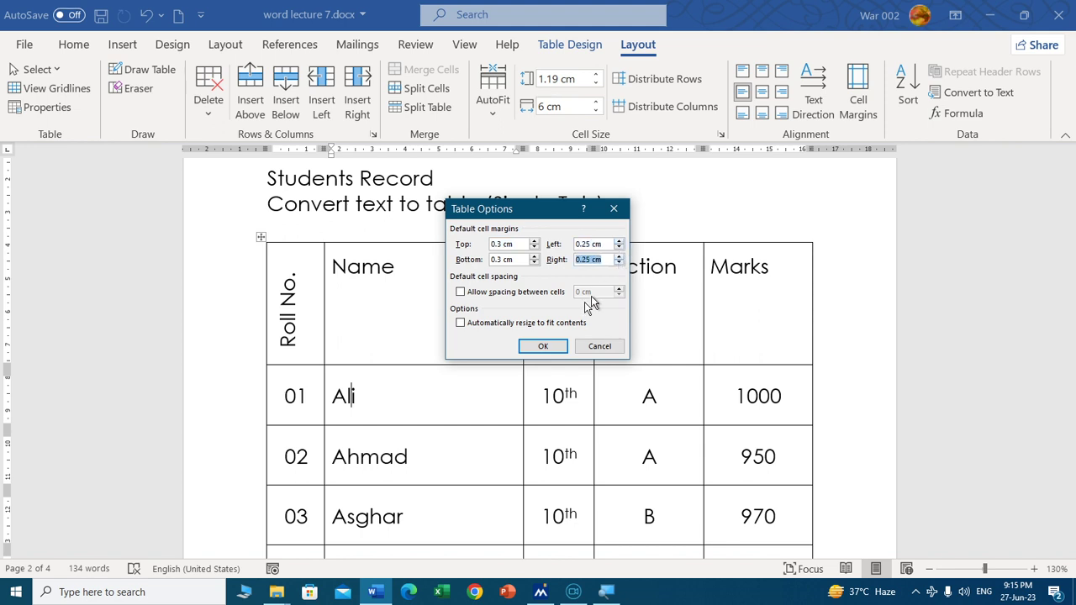
{"action": "left_click", "coordinate": [543, 346]}
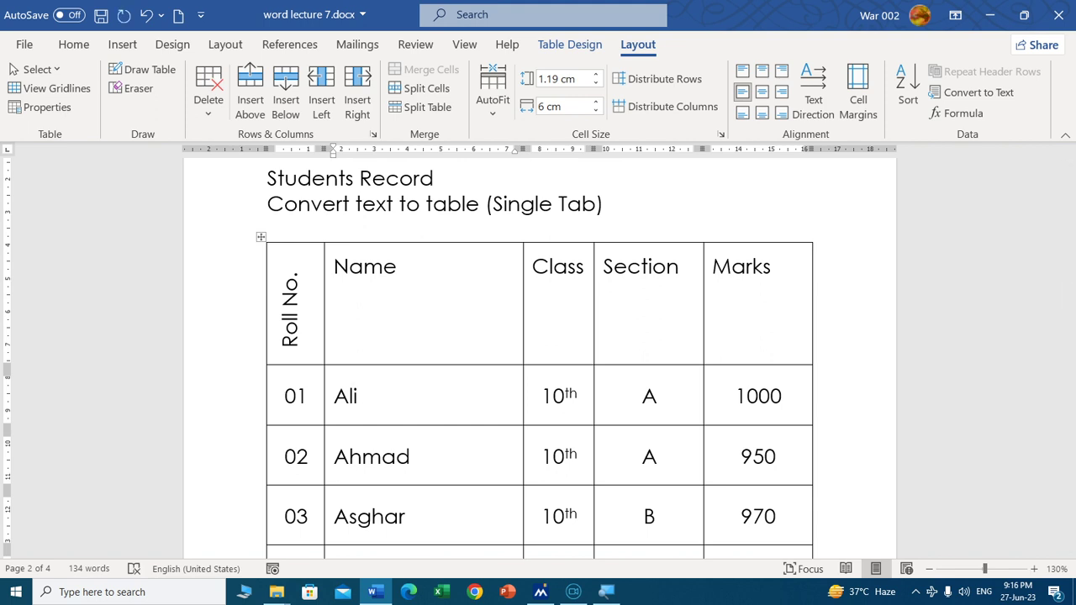
{"action": "type", "text": " Muhammad"}
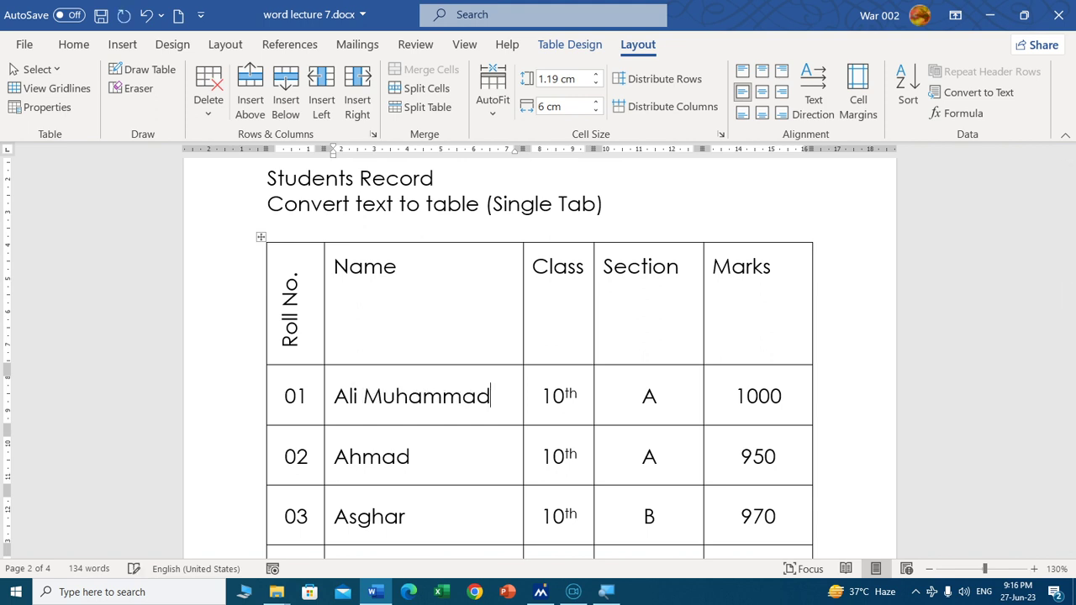
{"action": "type", "text": " Ah"}
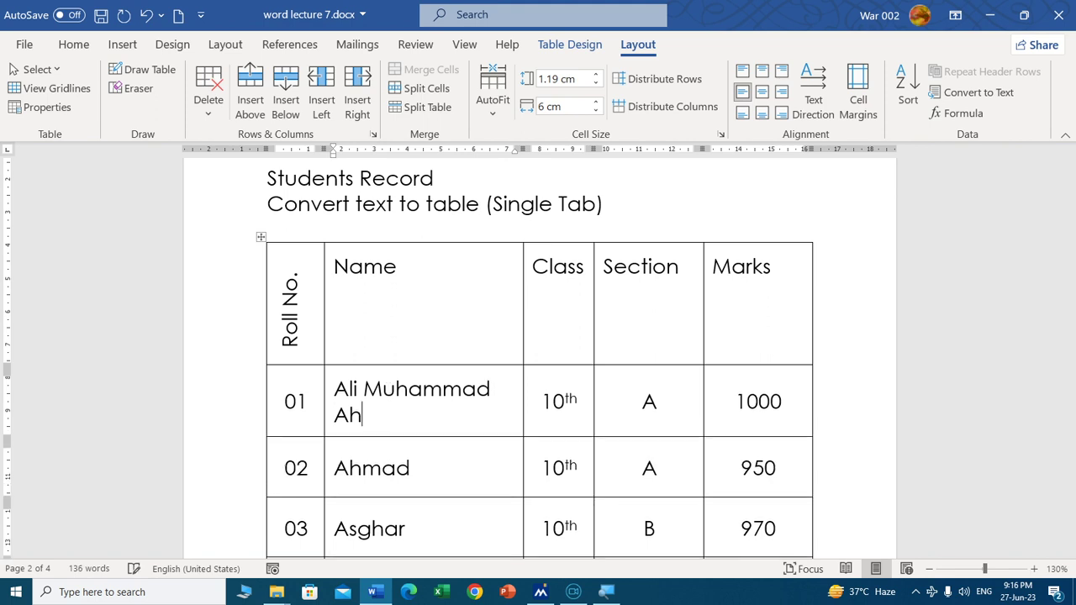
{"action": "key", "text": "BackSpace"}
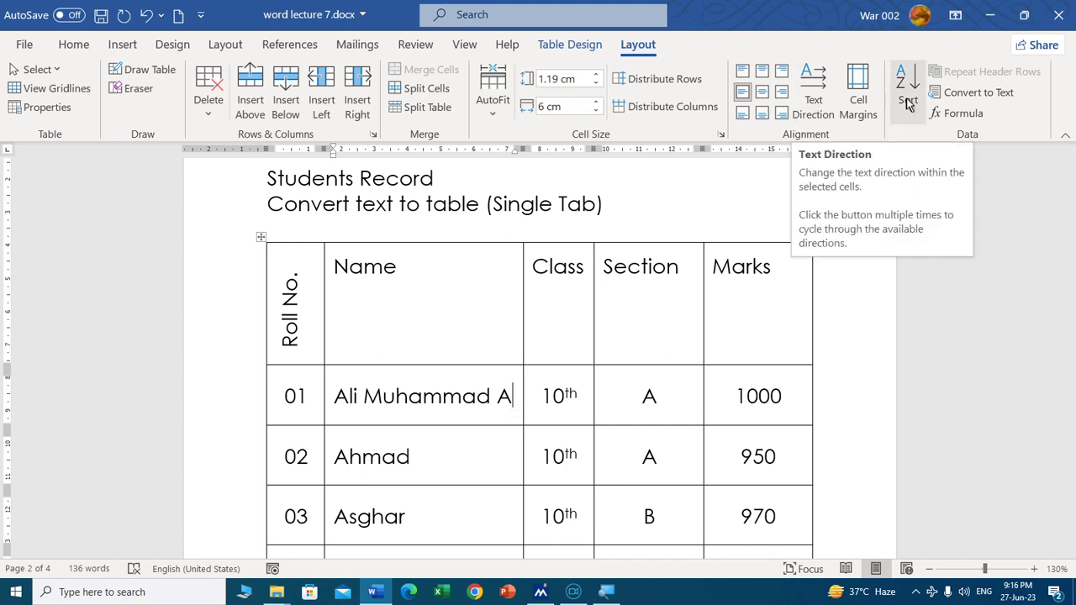
{"action": "type", "text": "h"}
{"action": "key", "text": "ctrl+z"}
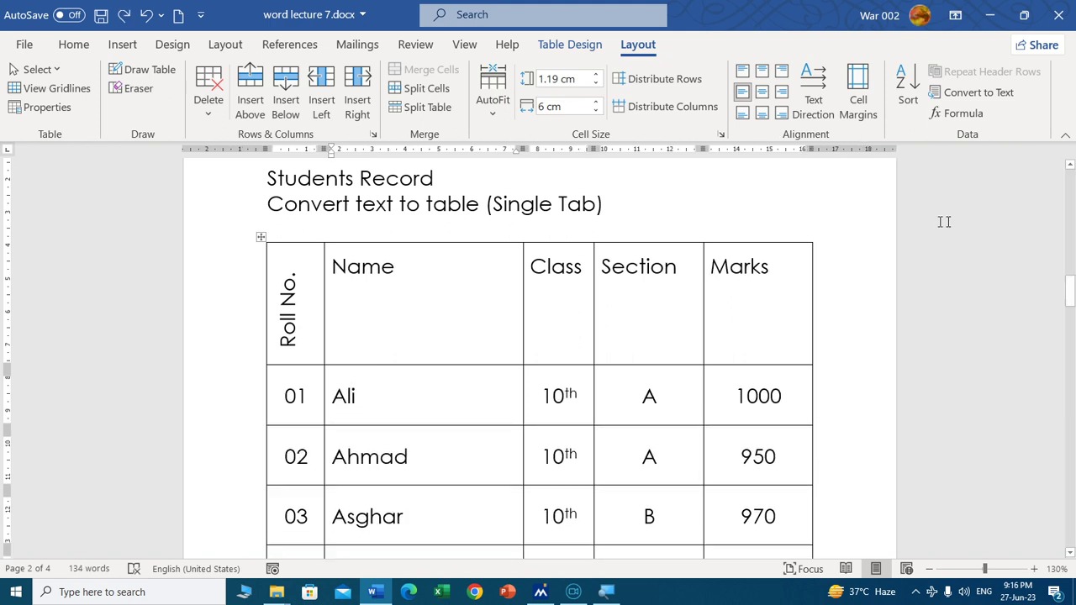
Step: Shorten row 04 and set the Top, Bottom, Left and Right cell margins to 0
{"action": "left_click_drag", "start_coordinate": [1071, 294], "coordinate": [1071, 317]}
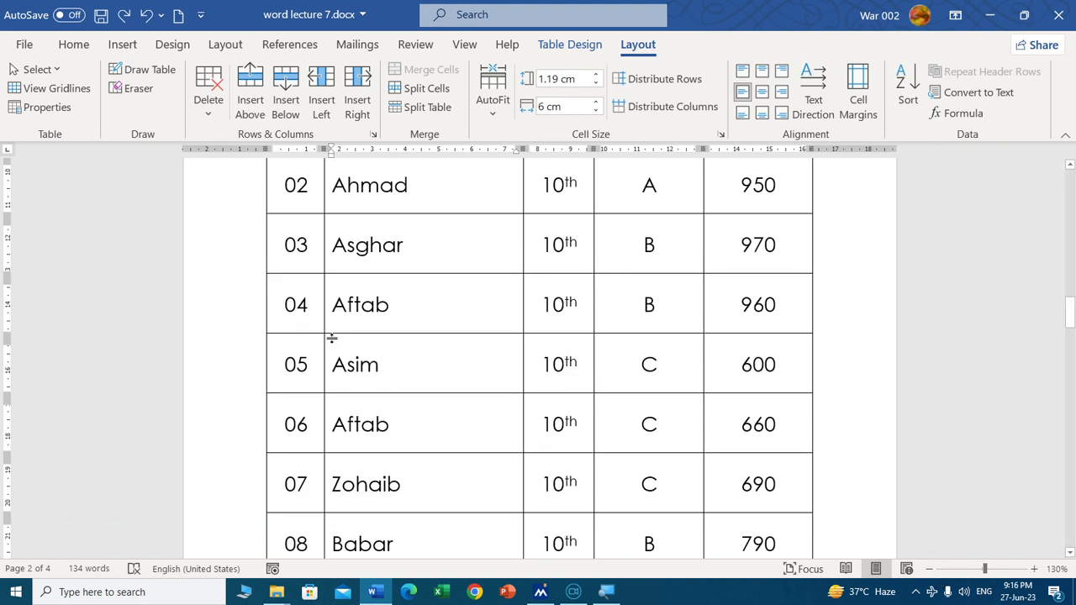
{"action": "mouse_move", "coordinate": [331, 335]}
{"action": "left_mouse_down"}
{"action": "mouse_move", "coordinate": [328, 308]}
{"action": "mouse_move", "coordinate": [347, 311]}
{"action": "left_mouse_up"}
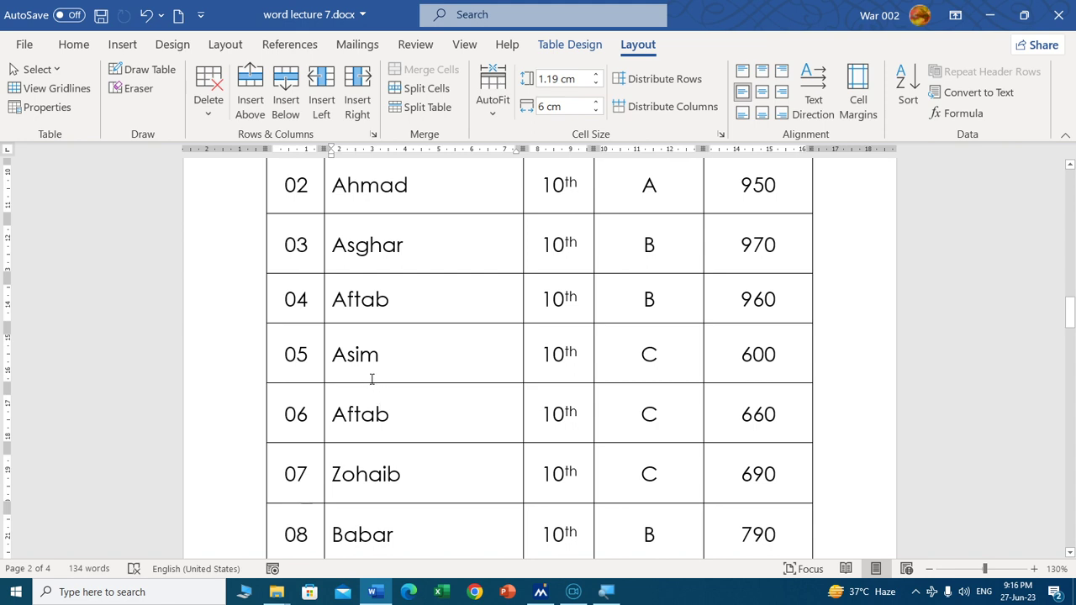
{"action": "left_click", "coordinate": [857, 91]}
{"action": "type", "text": "0"}
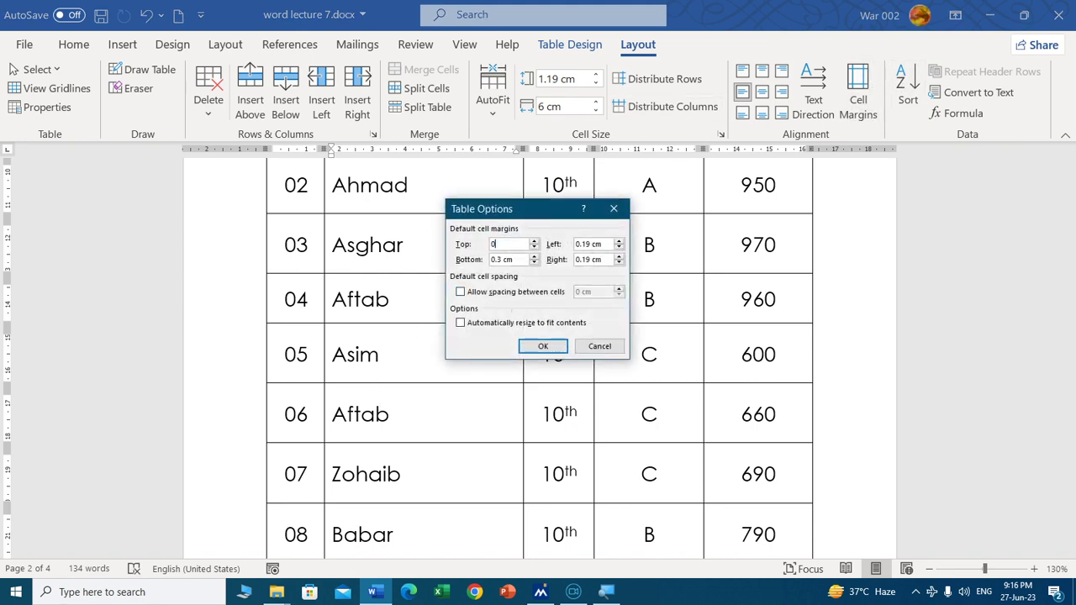
{"action": "type", "text": "0"}
{"action": "key", "text": "Tab"}
{"action": "type", "text": "0"}
{"action": "key", "text": "Tab"}
{"action": "type", "text": "0"}
{"action": "key", "text": "Tab"}
{"action": "left_click", "coordinate": [543, 346]}
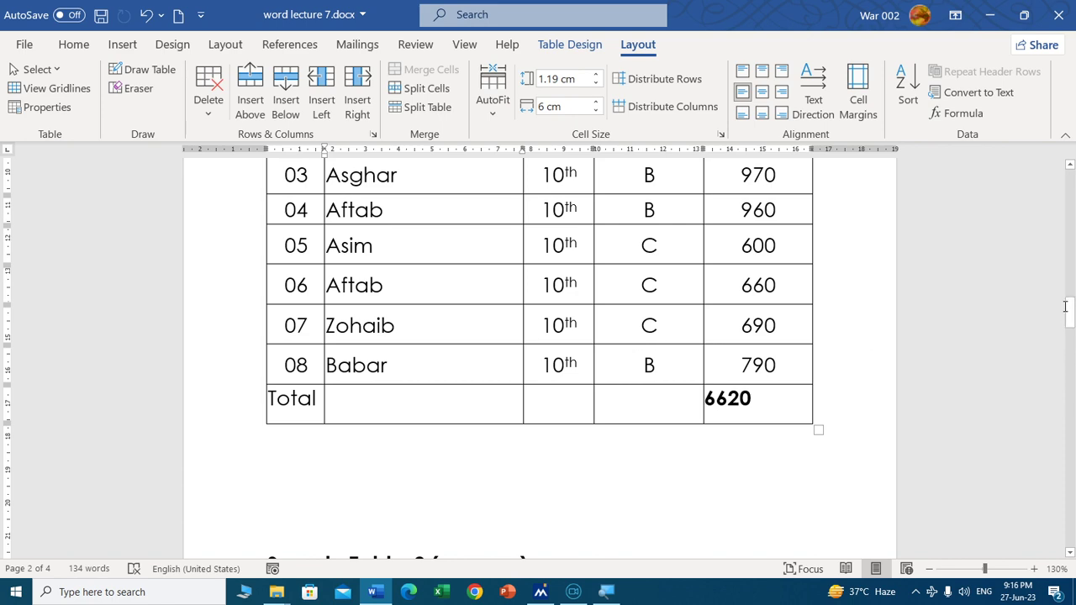
Step: Narrow the Name column to 4 cm, then give all table columns equal width
{"action": "left_click_drag", "start_coordinate": [1069, 310], "coordinate": [1072, 307]}
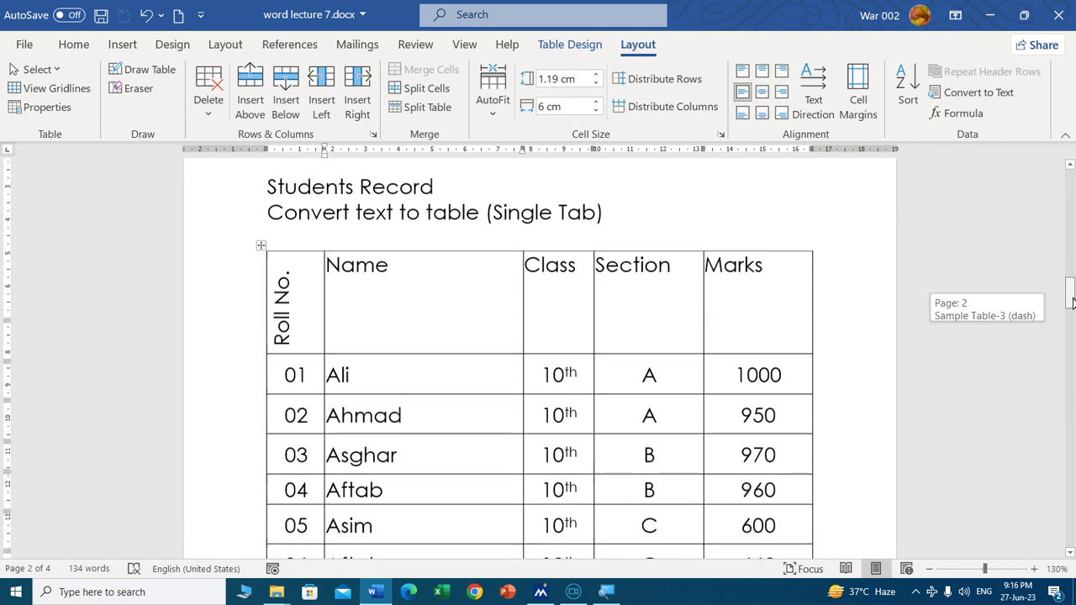
{"action": "left_click", "coordinate": [457, 253]}
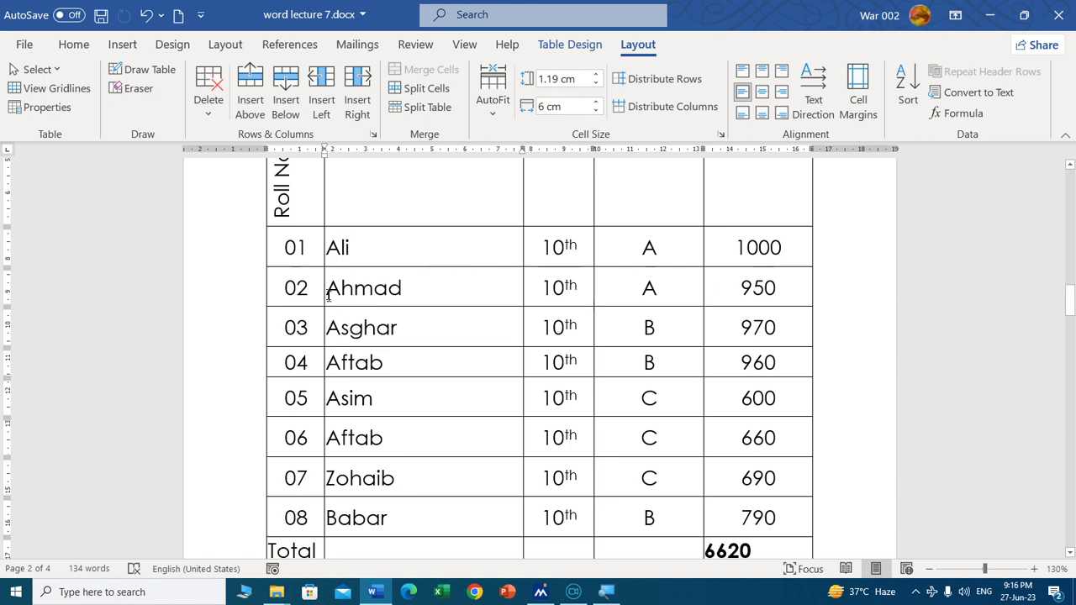
{"action": "left_click_drag", "start_coordinate": [338, 268], "coordinate": [337, 261]}
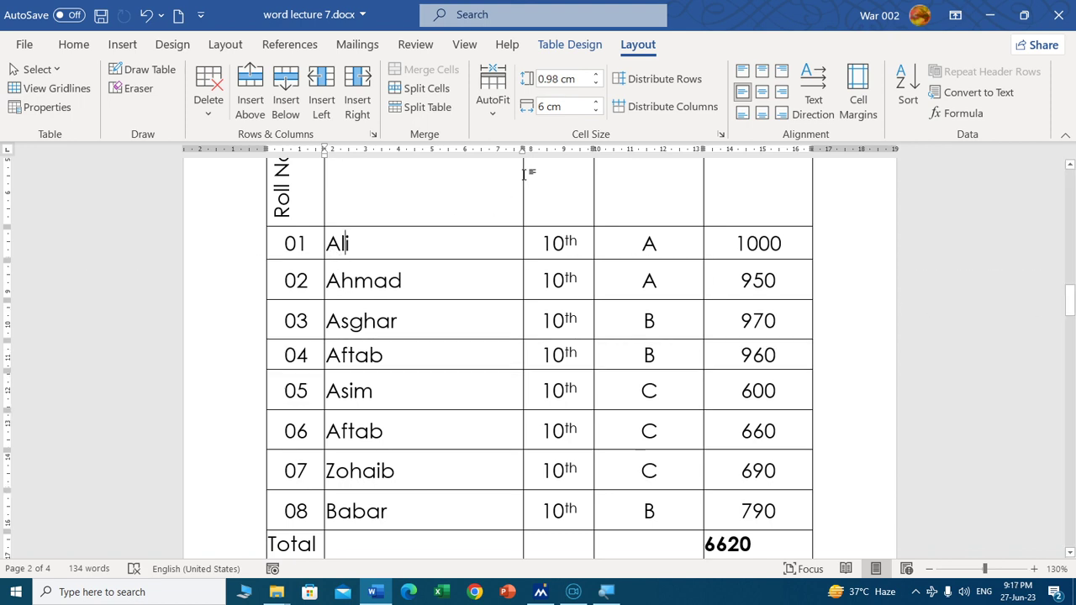
{"action": "left_click_drag", "start_coordinate": [523, 172], "coordinate": [457, 173]}
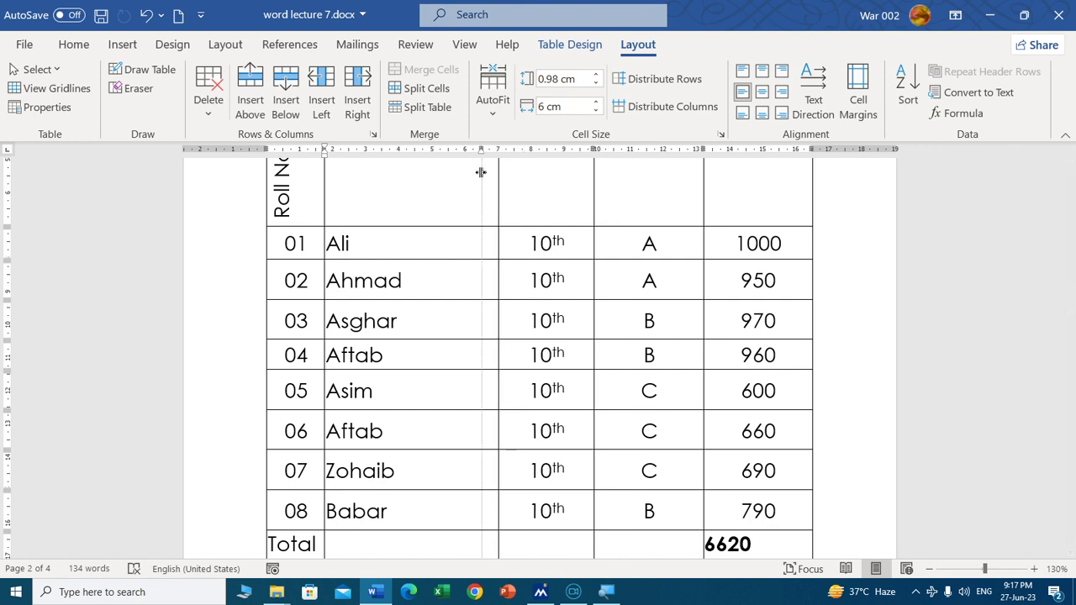
{"action": "left_click", "coordinate": [508, 243]}
{"action": "left_click", "coordinate": [698, 106]}
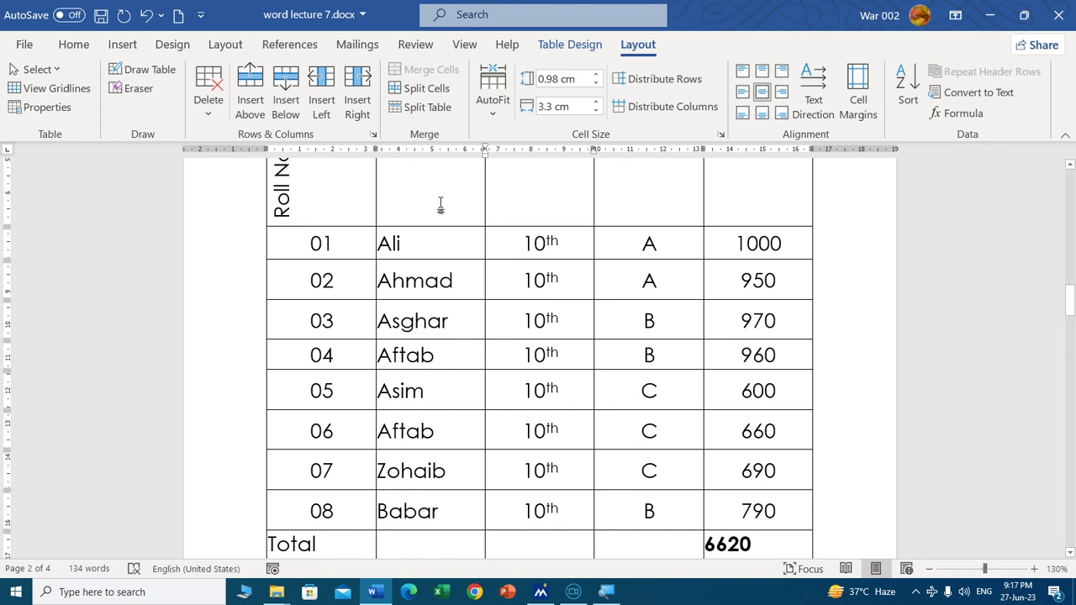
Step: Make the Roll No. header text read horizontally and even out all row heights
{"action": "left_click", "coordinate": [348, 190]}
{"action": "left_click", "coordinate": [813, 95]}
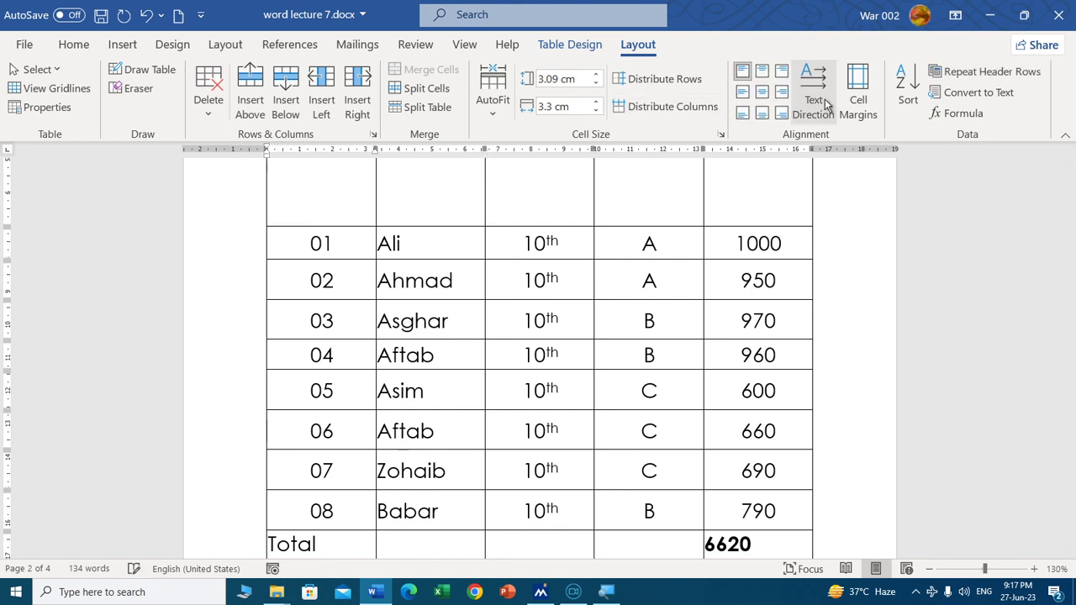
{"action": "left_click", "coordinate": [518, 224]}
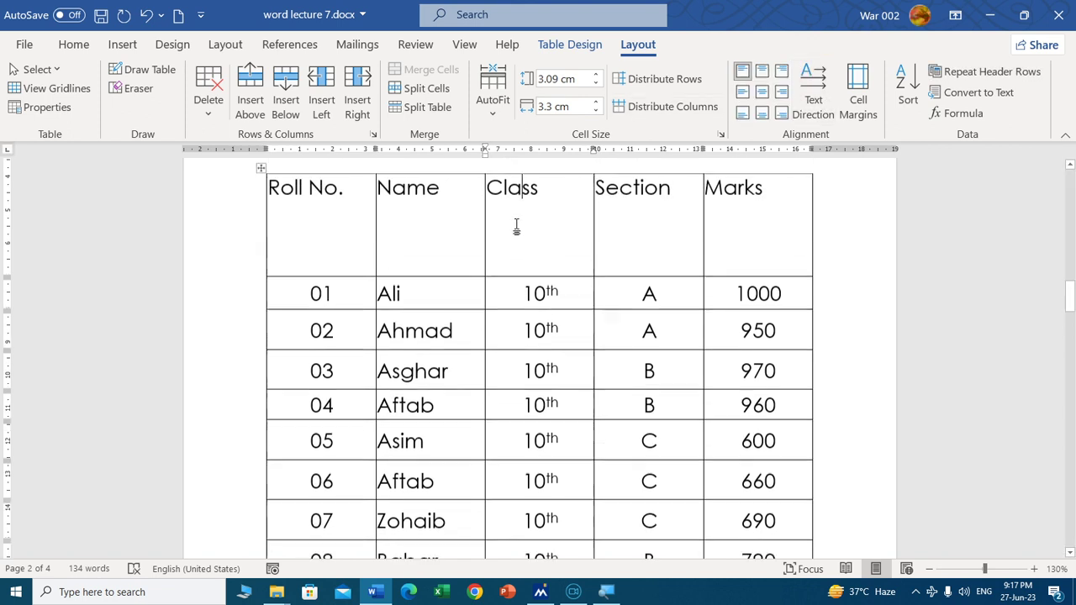
{"action": "left_click", "coordinate": [662, 80]}
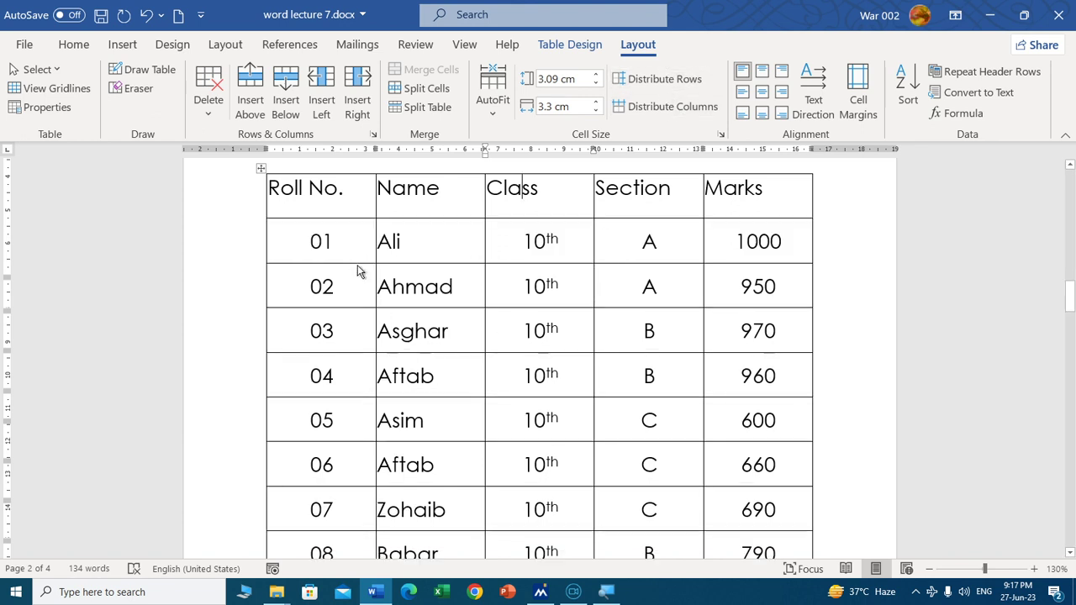
Step: Shorten rows 01, 03 and 05, then re-equalize all rows to 1.21 cm
{"action": "left_click_drag", "start_coordinate": [357, 263], "coordinate": [357, 252]}
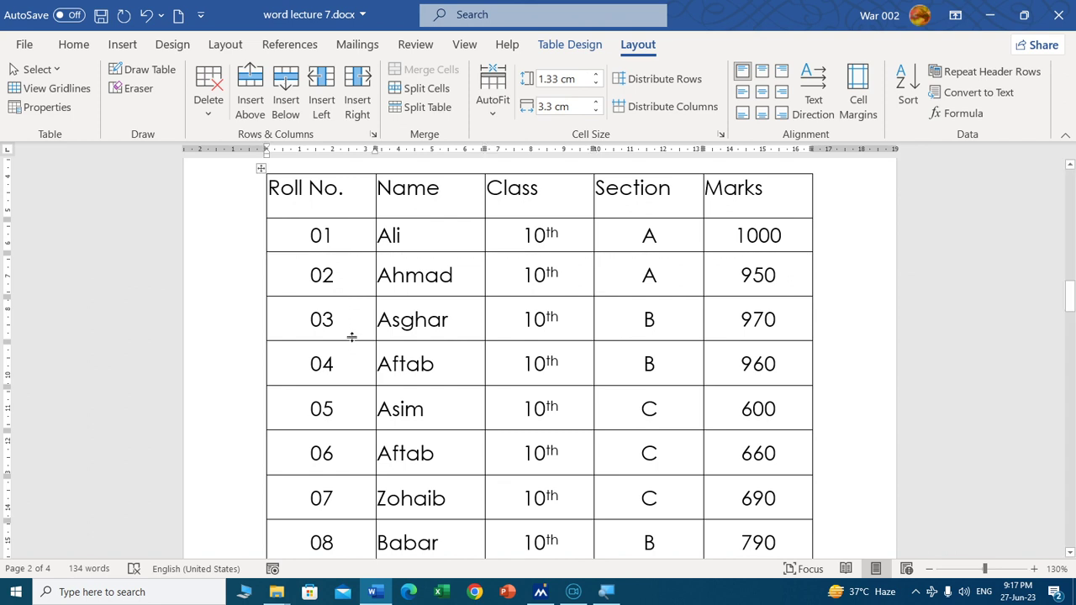
{"action": "left_click_drag", "start_coordinate": [352, 340], "coordinate": [352, 327]}
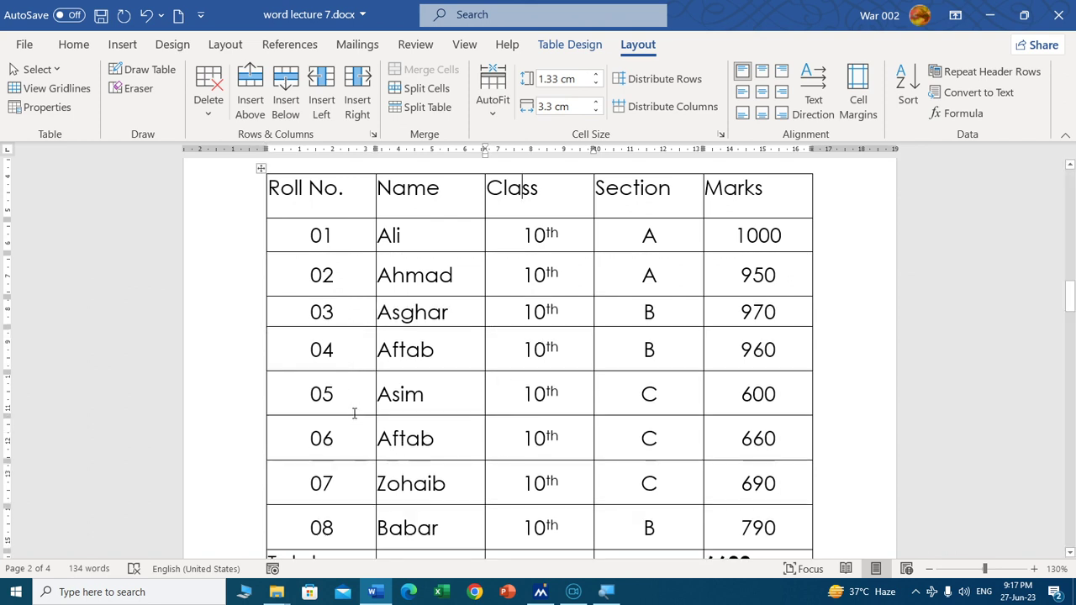
{"action": "left_click_drag", "start_coordinate": [354, 415], "coordinate": [354, 401]}
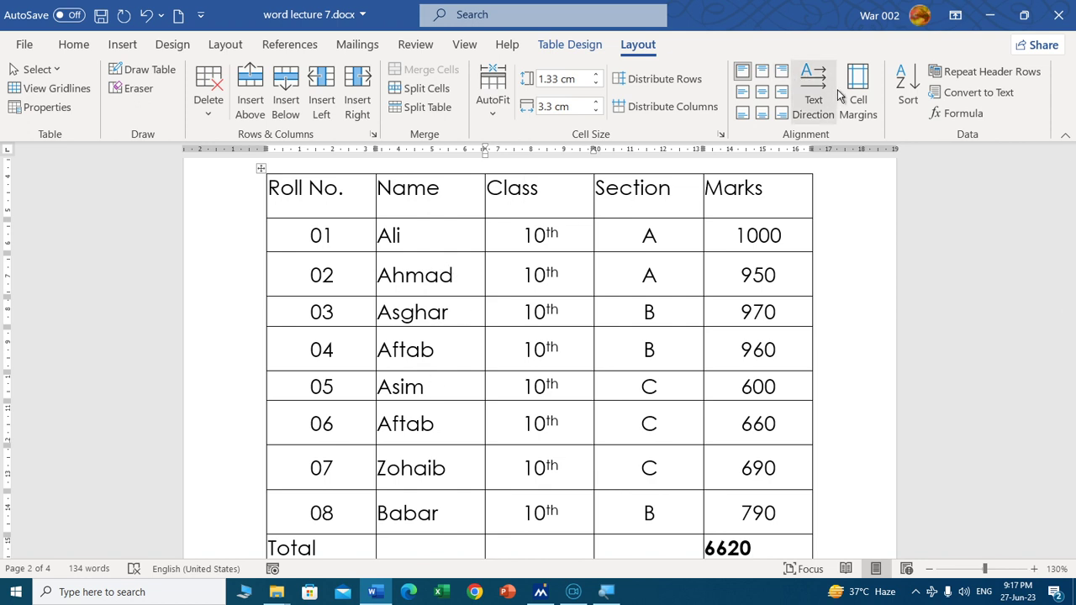
{"action": "left_click", "coordinate": [665, 79]}
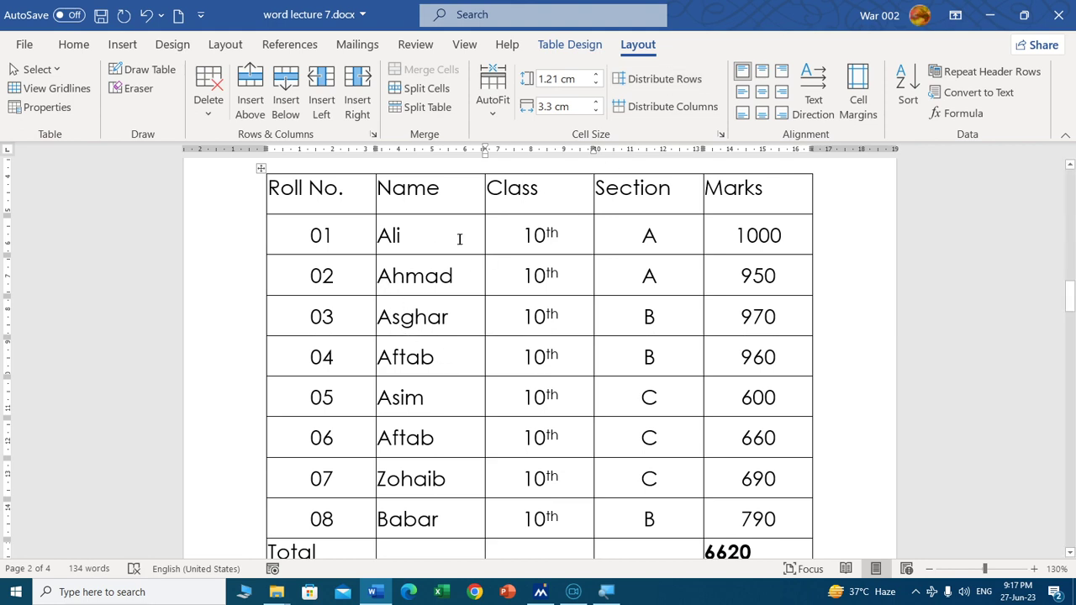
{"action": "left_click_drag", "start_coordinate": [461, 238], "coordinate": [436, 521]}
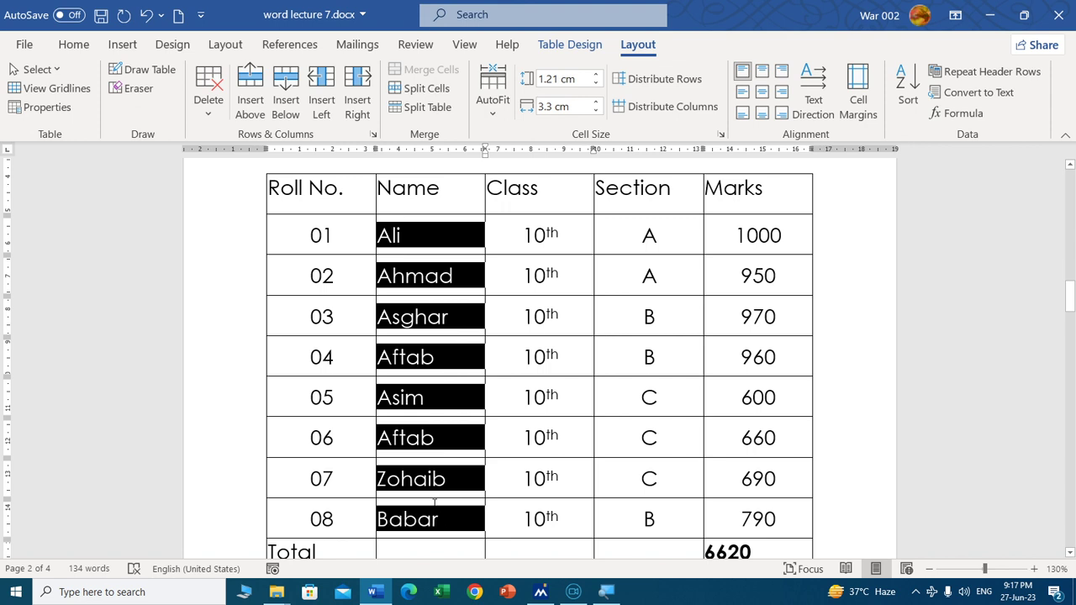
{"action": "left_click", "coordinate": [910, 84]}
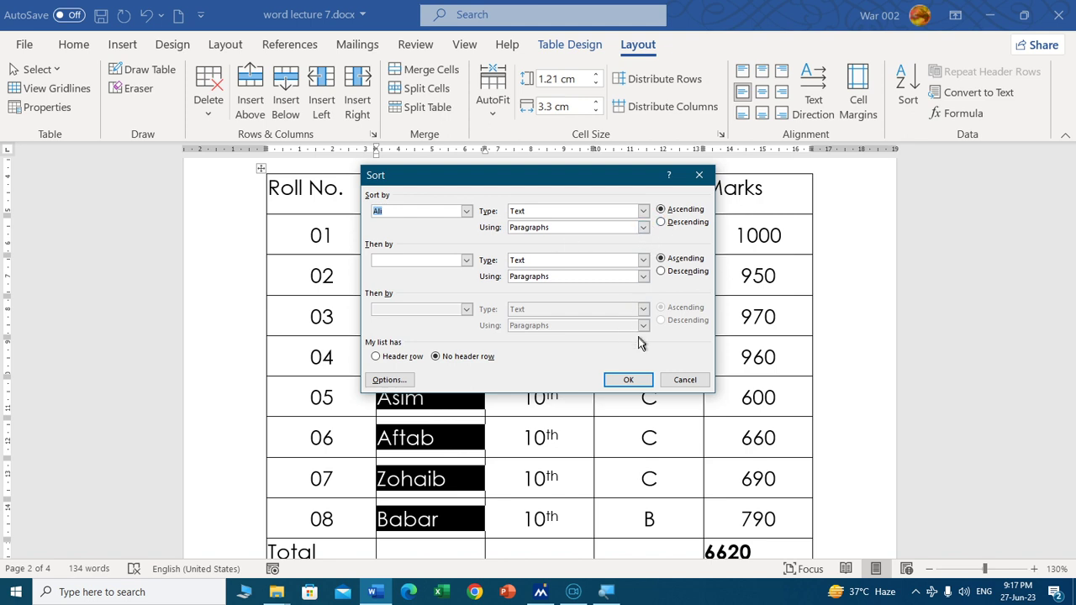
{"action": "left_click", "coordinate": [623, 381]}
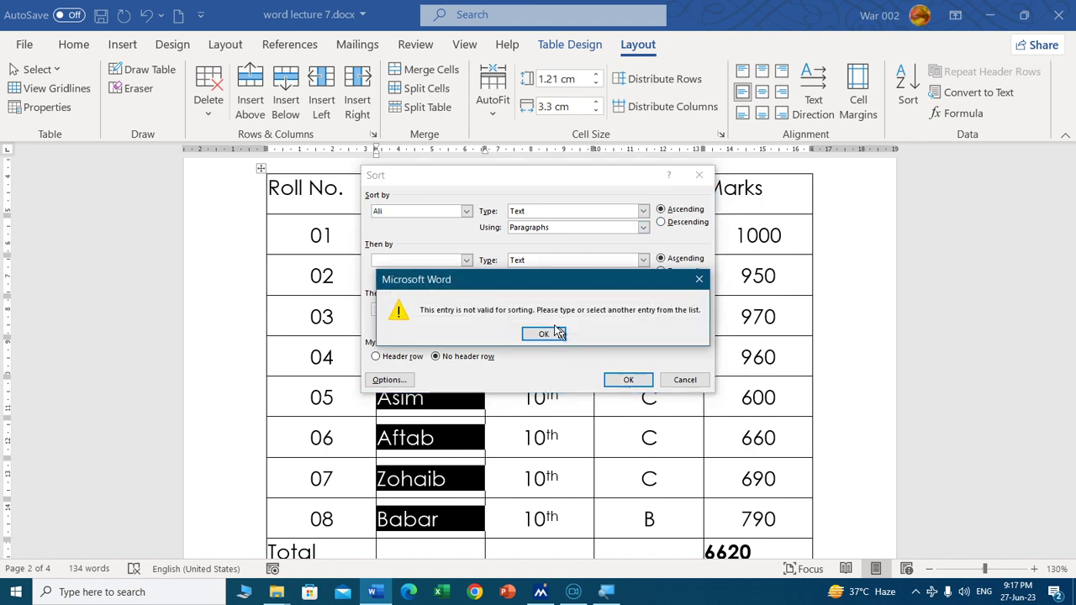
{"action": "left_click", "coordinate": [544, 334]}
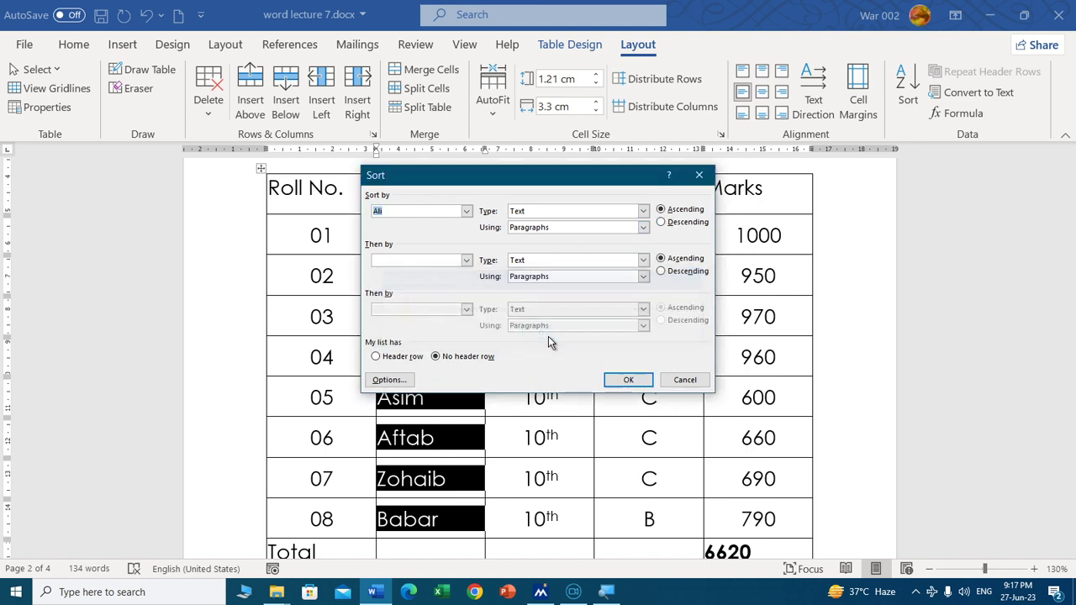
{"action": "left_click", "coordinate": [684, 379]}
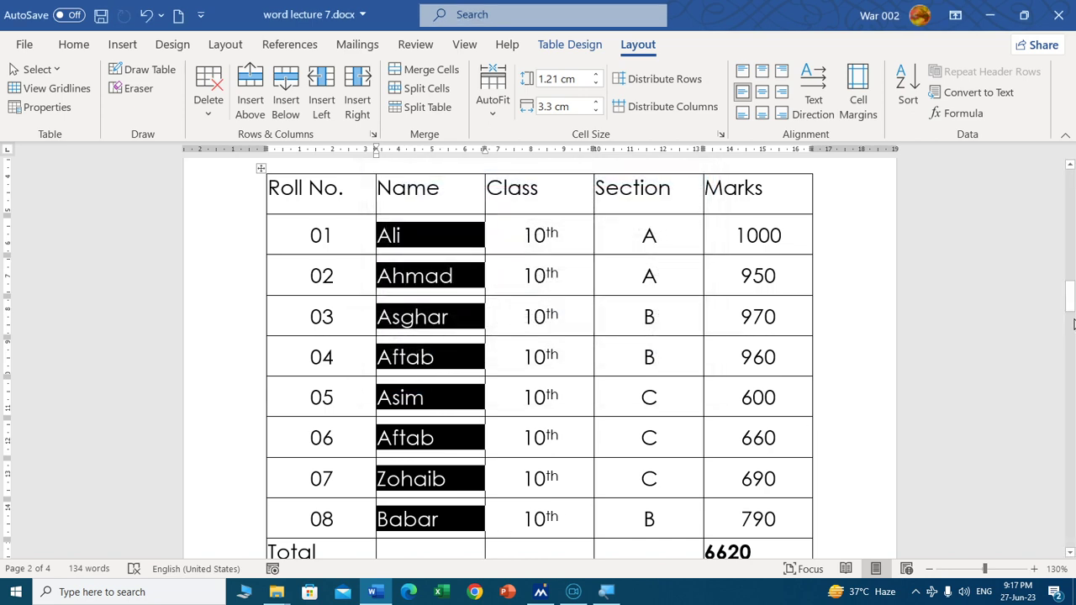
{"action": "scroll", "coordinate": [525, 333], "scroll_direction": "down", "scroll_amount": 5}
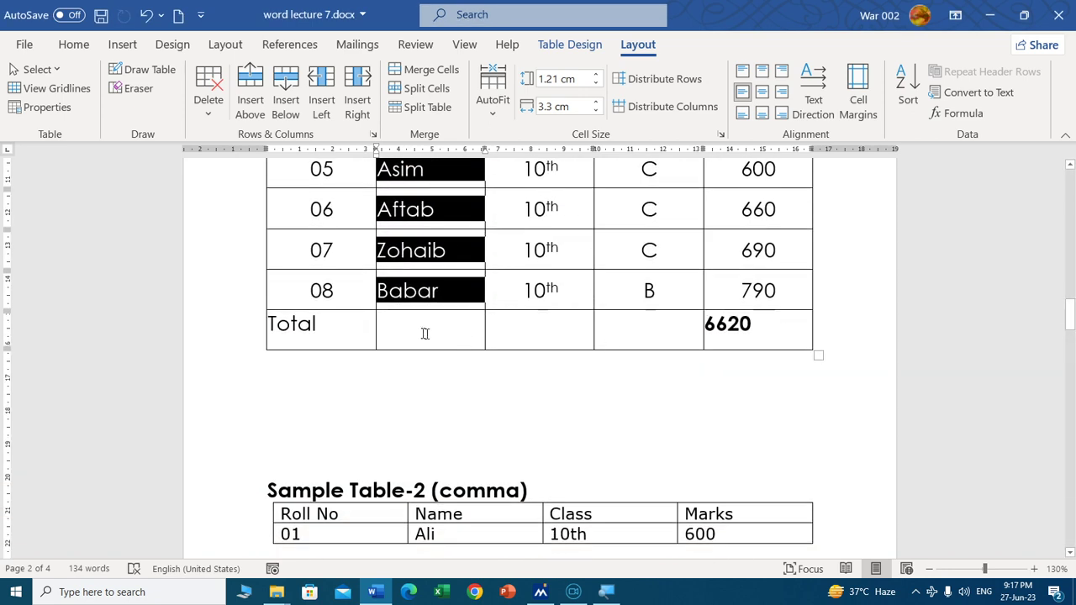
{"action": "left_click_drag", "start_coordinate": [1070, 304], "coordinate": [1070, 325]}
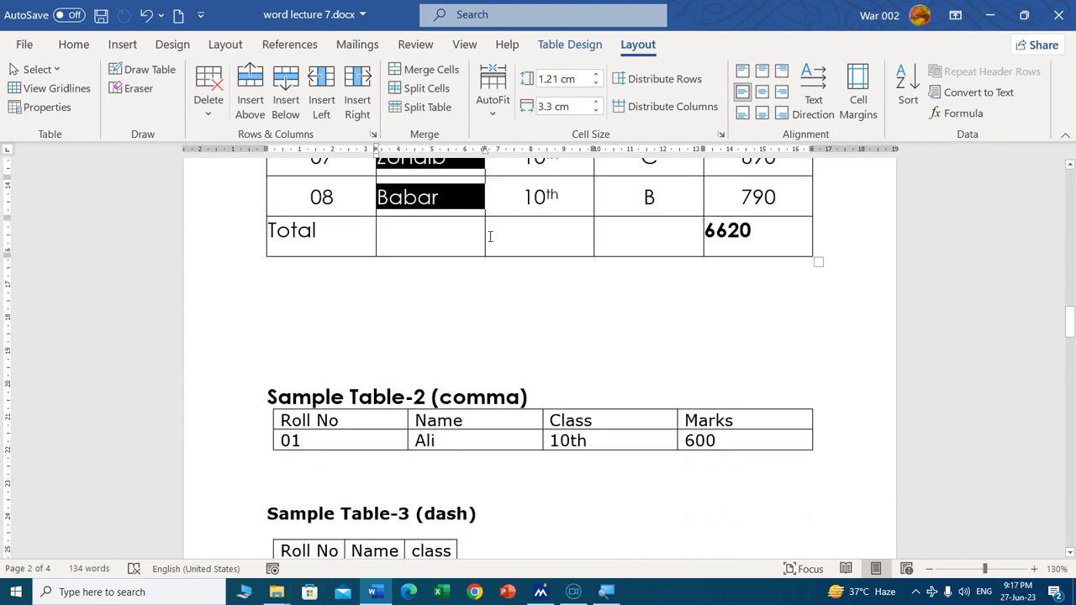
{"action": "left_click_drag", "start_coordinate": [469, 205], "coordinate": [799, 234]}
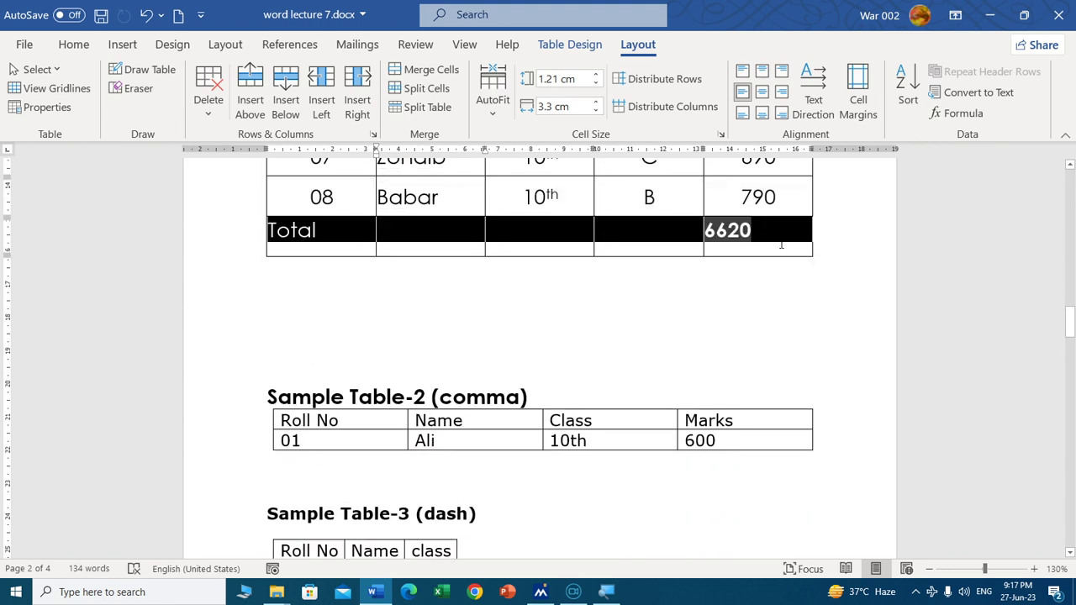
Step: Delete the Total row so the table ends at row 08 Babar, then select the Name cells from Ali down
{"action": "left_click", "coordinate": [209, 100]}
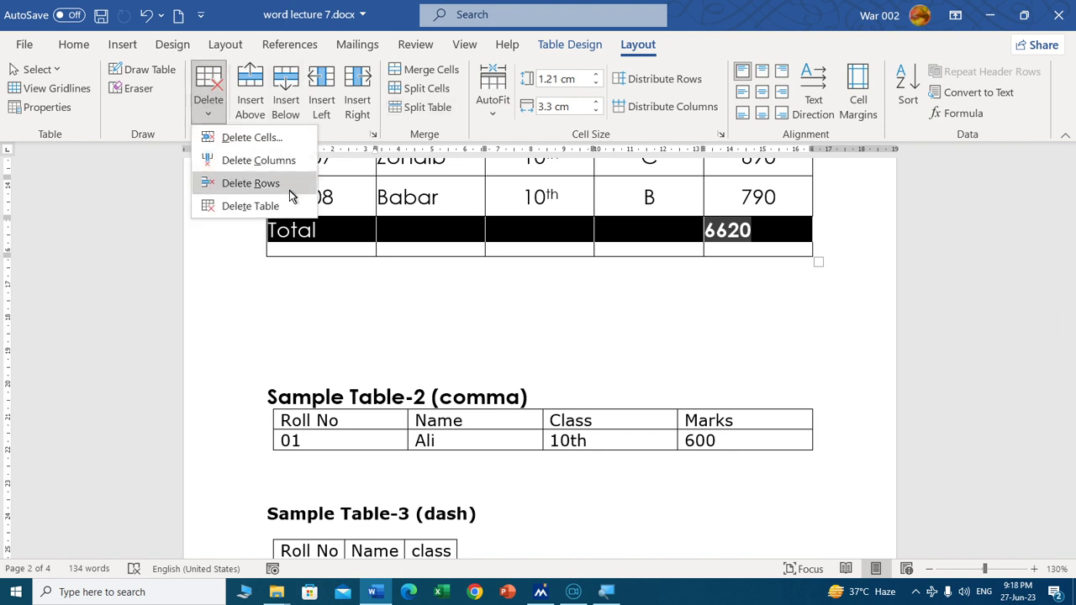
{"action": "left_click", "coordinate": [261, 183]}
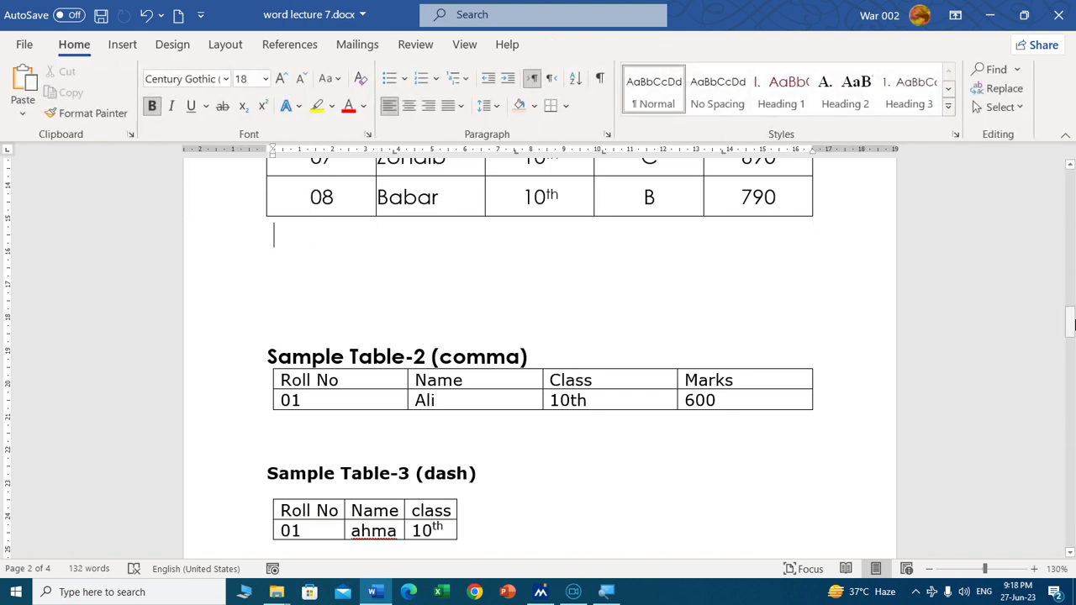
{"action": "left_click_drag", "start_coordinate": [1070, 321], "coordinate": [1069, 301]}
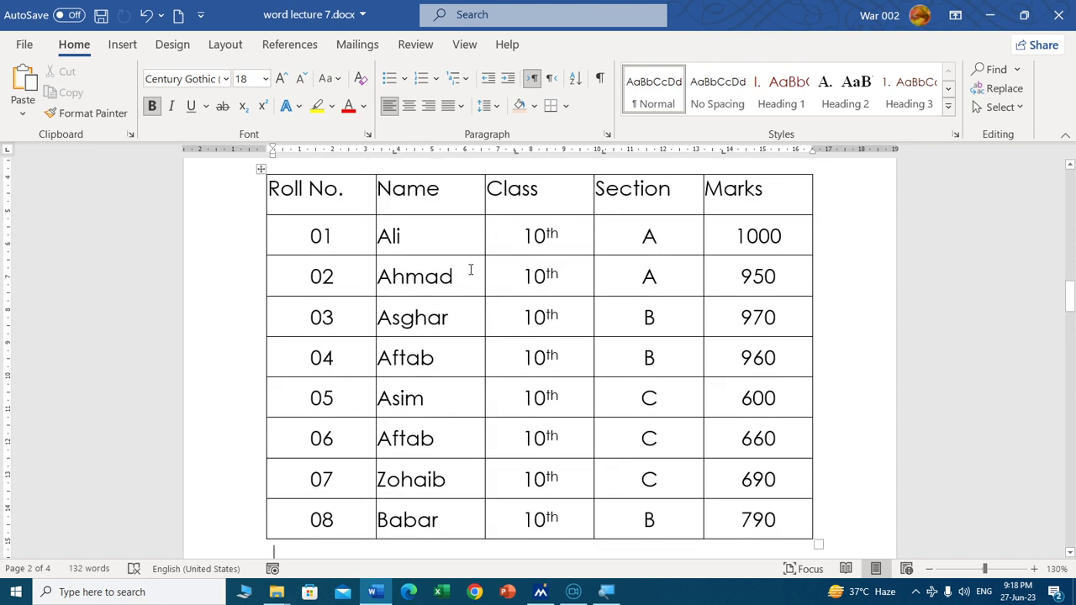
{"action": "left_click_drag", "start_coordinate": [429, 189], "coordinate": [428, 380]}
{"action": "left_click_drag", "start_coordinate": [440, 244], "coordinate": [424, 504]}
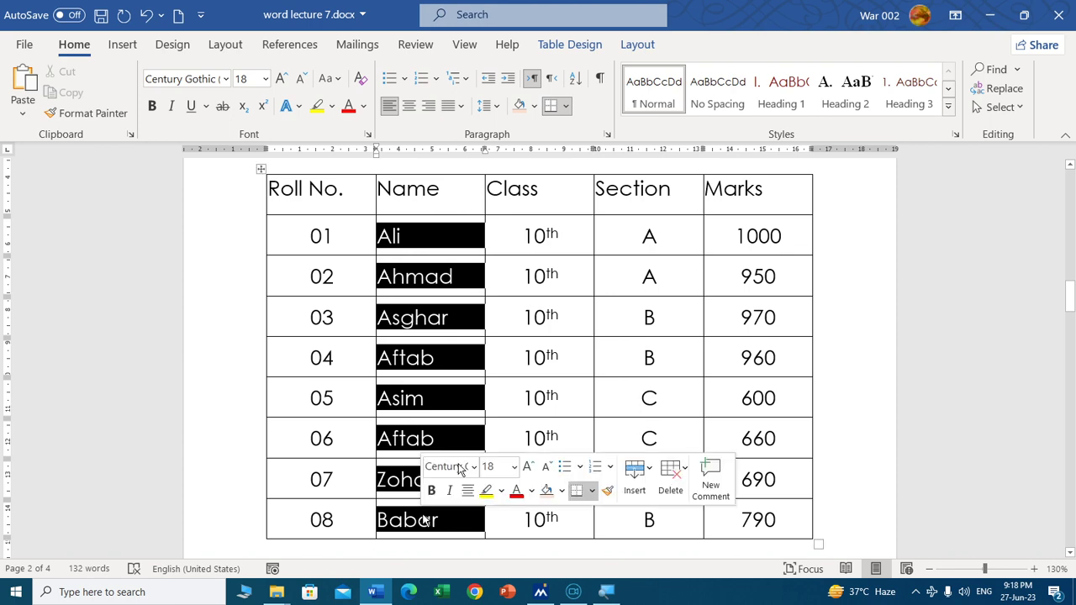
{"action": "left_click", "coordinate": [637, 44]}
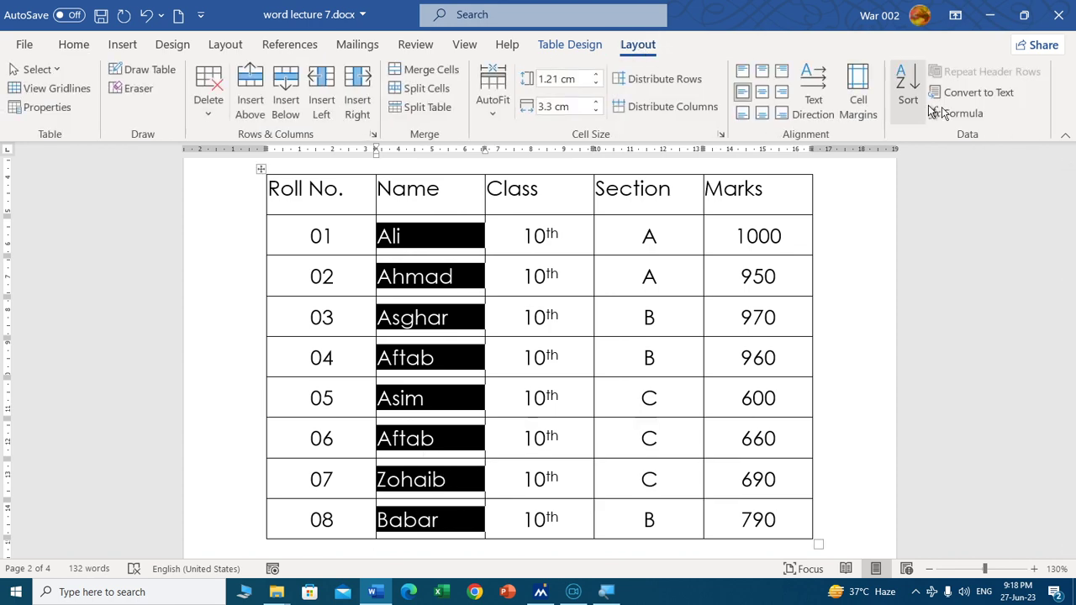
{"action": "left_click", "coordinate": [911, 87]}
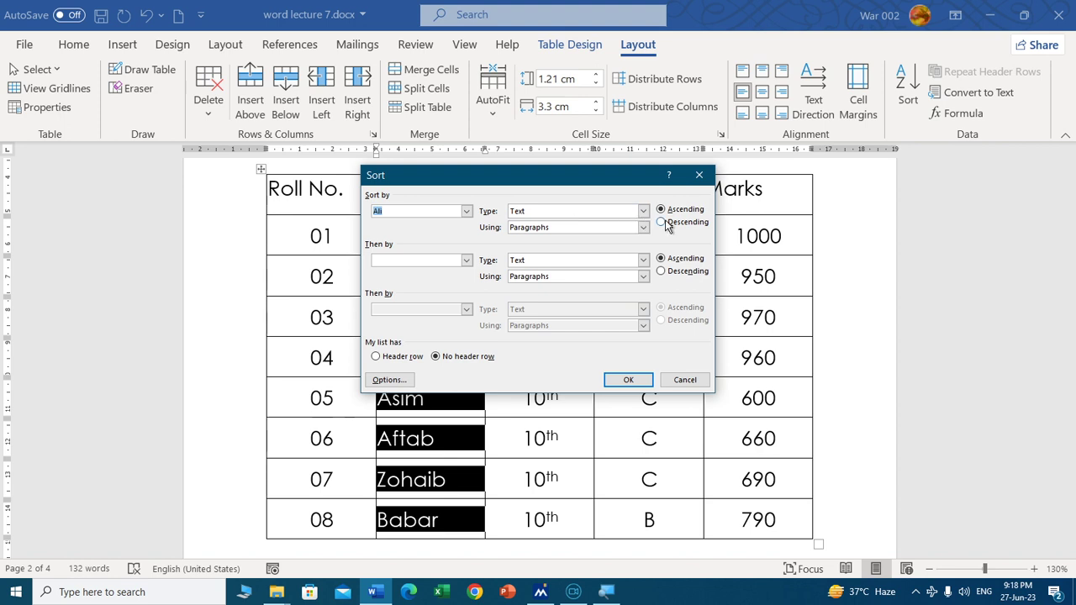
{"action": "left_click", "coordinate": [625, 382]}
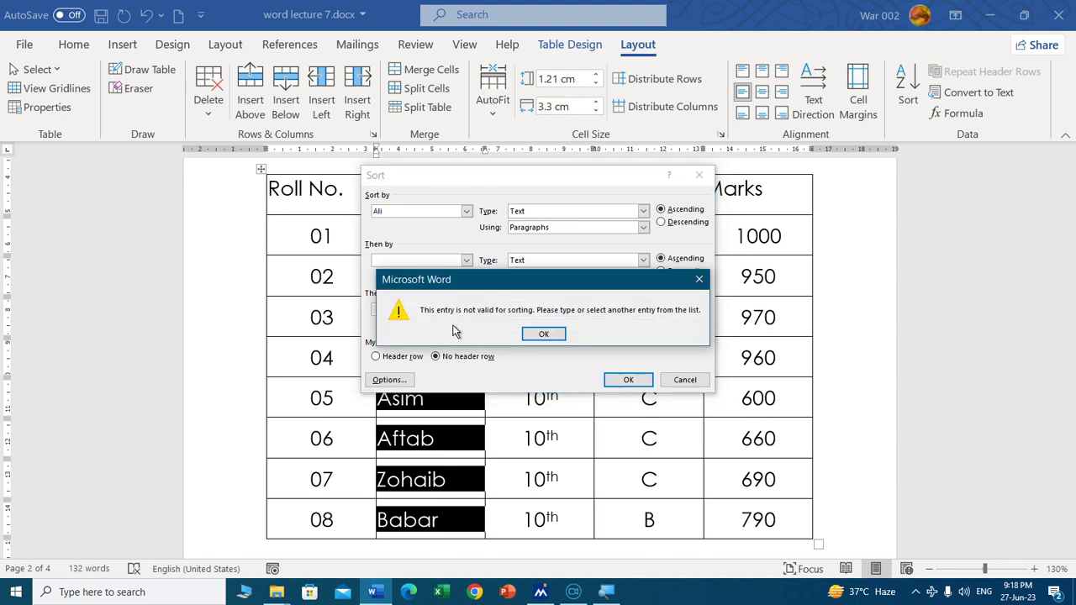
{"action": "left_click", "coordinate": [546, 335]}
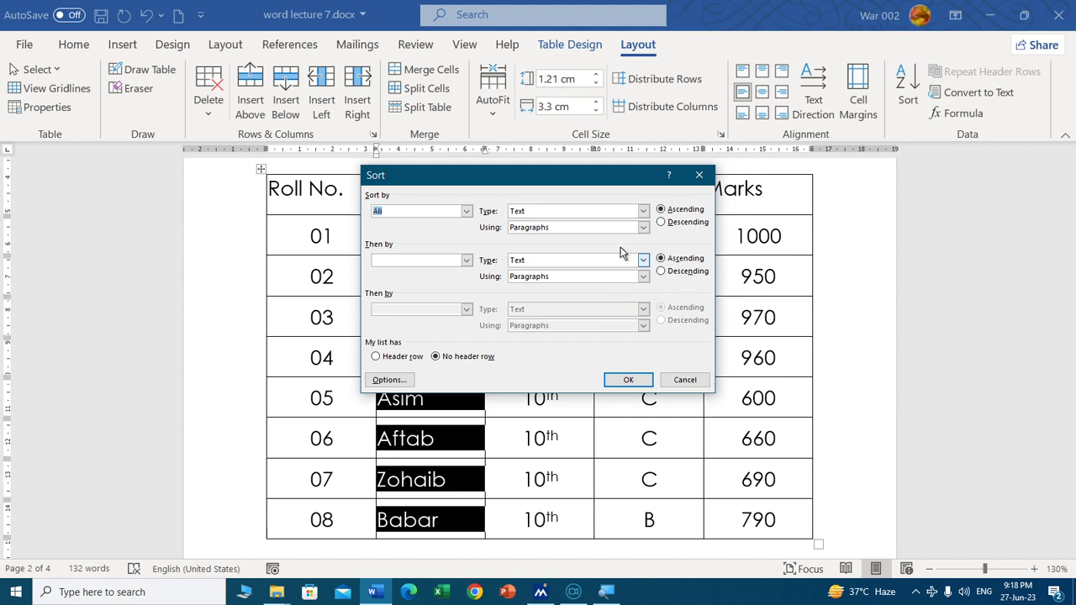
{"action": "left_click", "coordinate": [644, 211]}
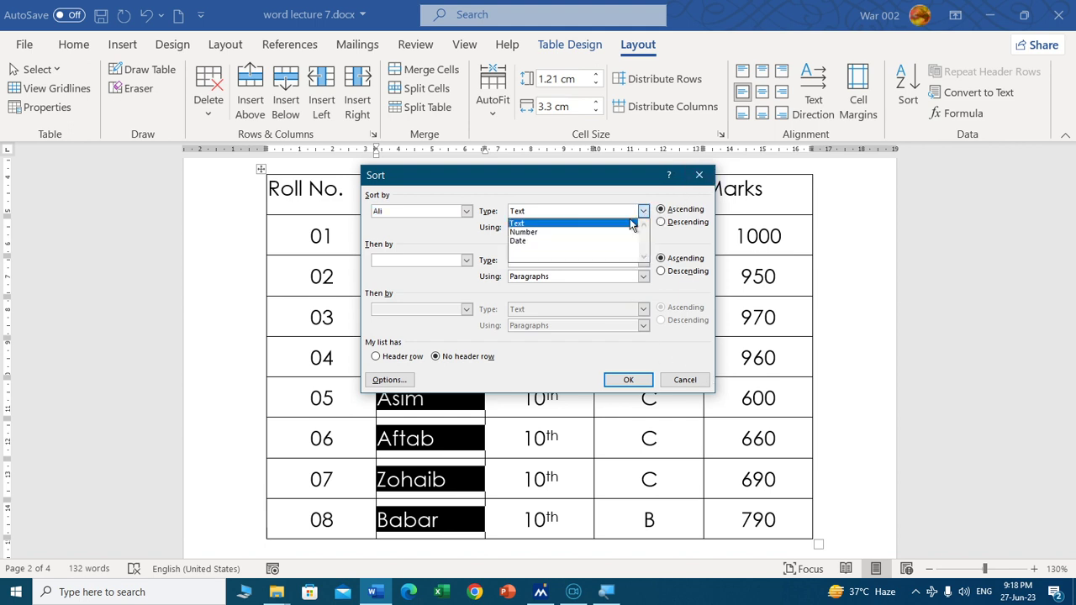
{"action": "left_click", "coordinate": [685, 380]}
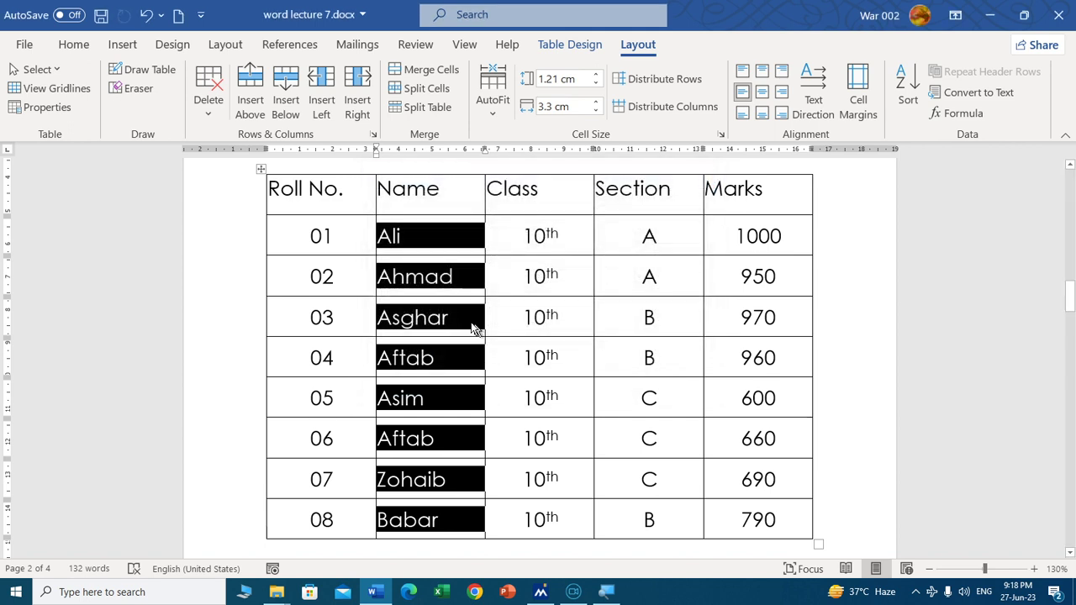
{"action": "left_click_drag", "start_coordinate": [680, 230], "coordinate": [664, 520]}
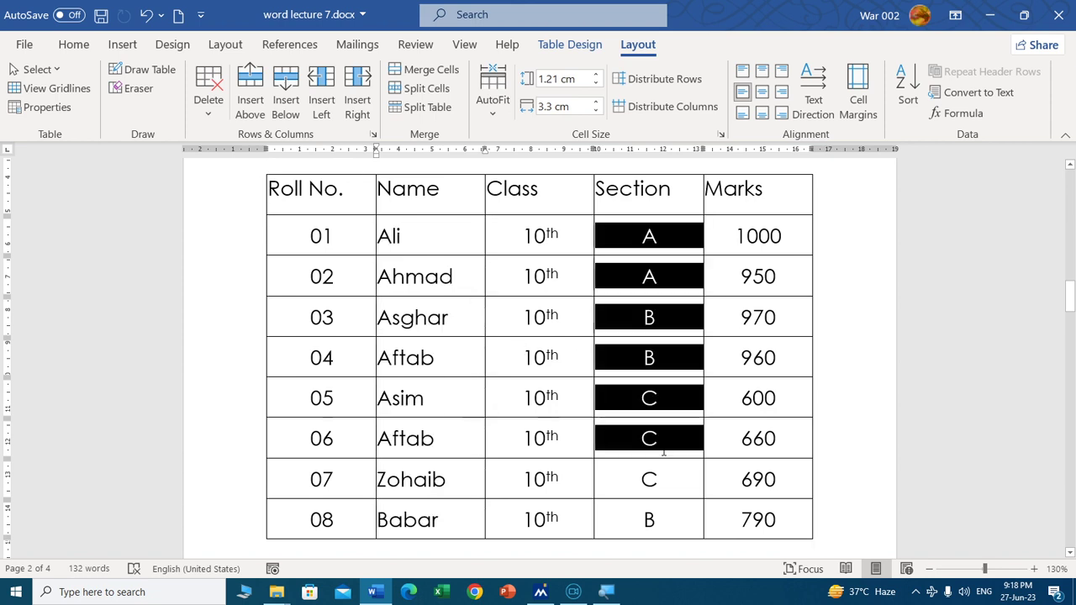
{"action": "left_click", "coordinate": [908, 88]}
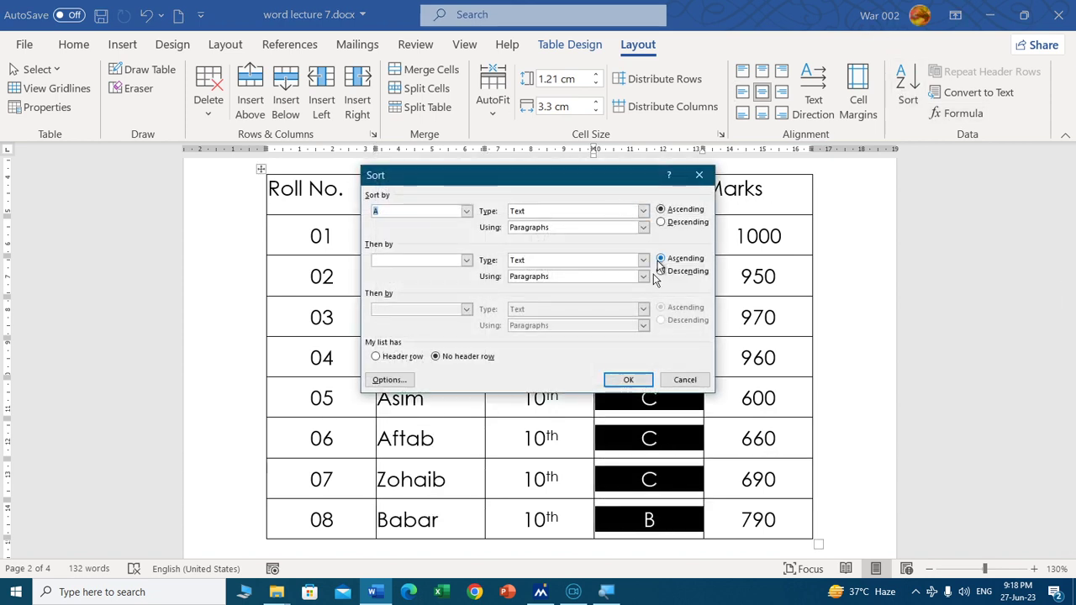
{"action": "left_click", "coordinate": [625, 383]}
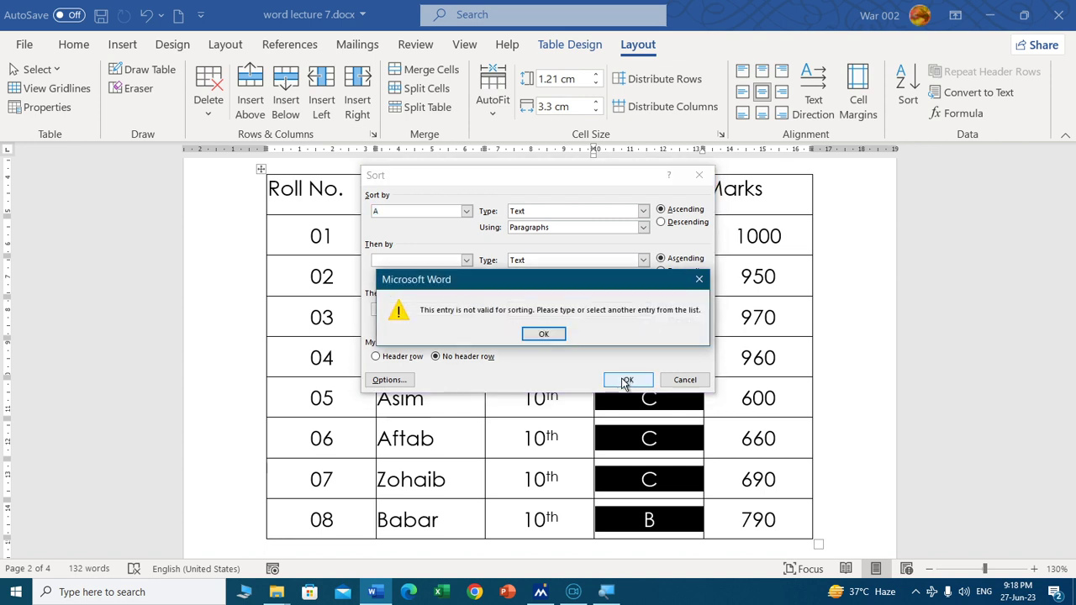
{"action": "left_click", "coordinate": [547, 334]}
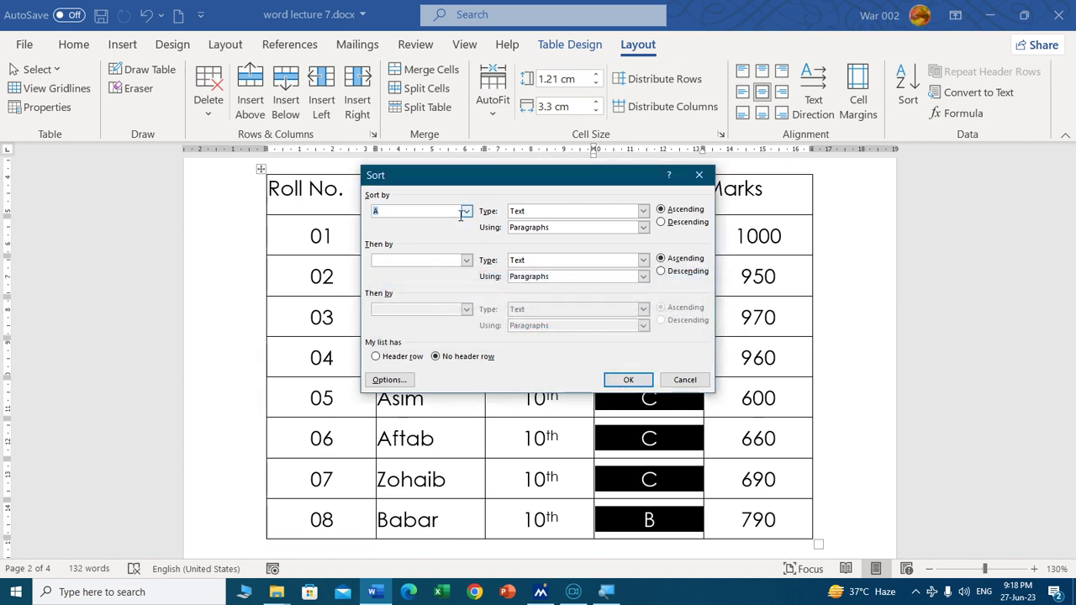
{"action": "left_click", "coordinate": [466, 211]}
{"action": "left_click", "coordinate": [436, 224]}
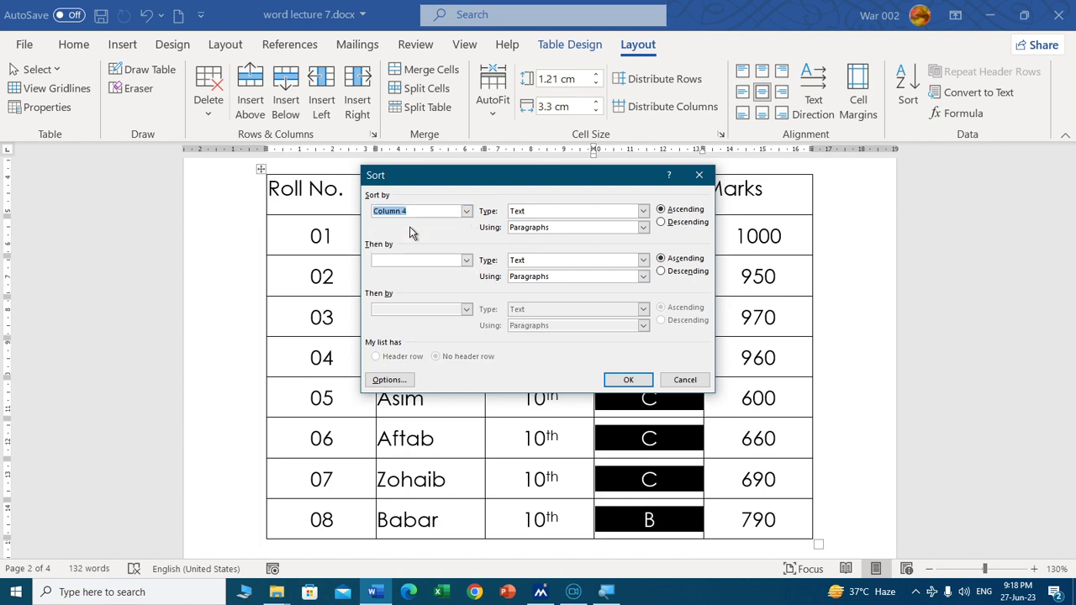
{"action": "left_click", "coordinate": [627, 380]}
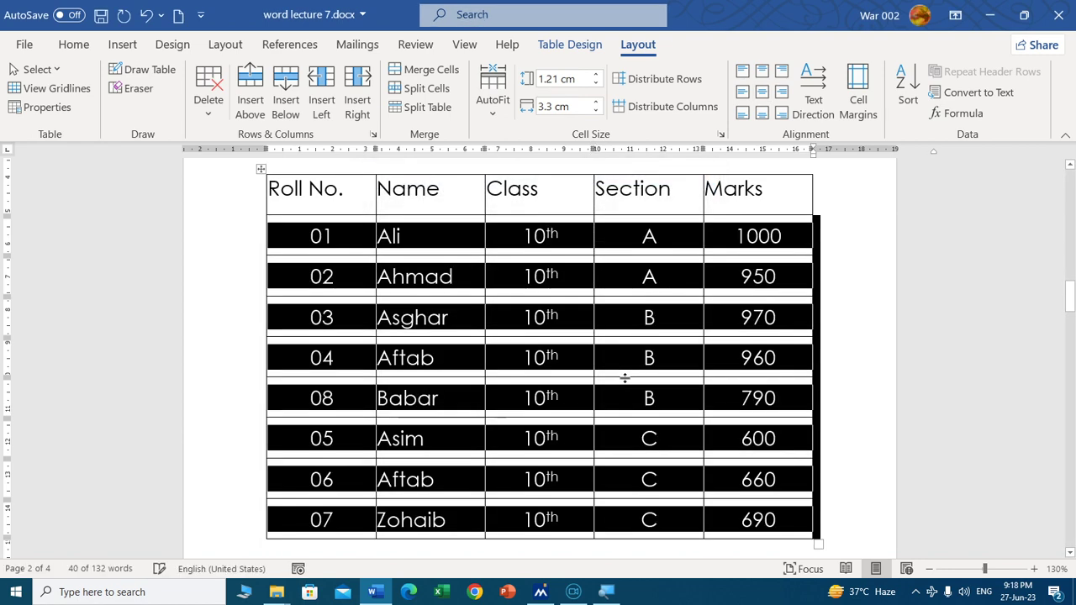
{"action": "key", "text": "ctrl+z"}
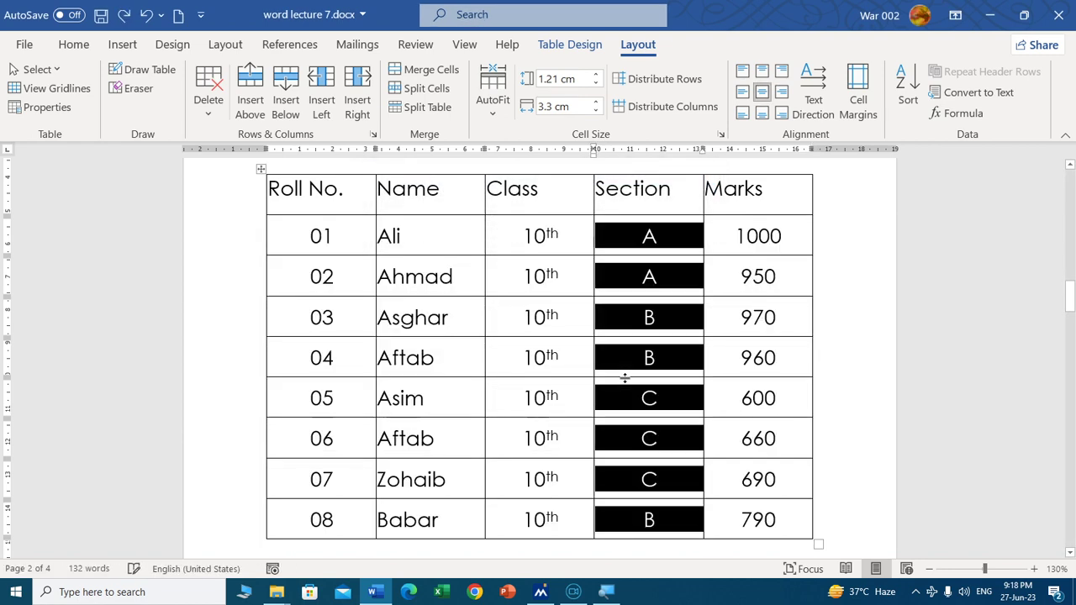
Step: Sort the Ali-to-Babar rows ascending by Column 2 (Name), giving Aftab first and Zohaib last
{"action": "left_click_drag", "start_coordinate": [423, 235], "coordinate": [425, 522]}
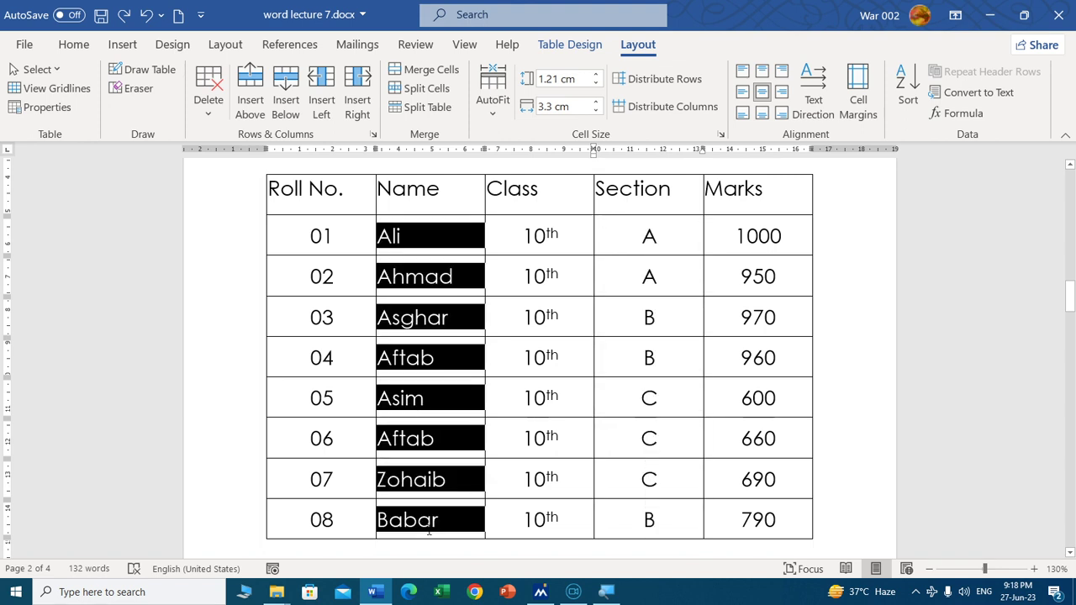
{"action": "left_click", "coordinate": [908, 88]}
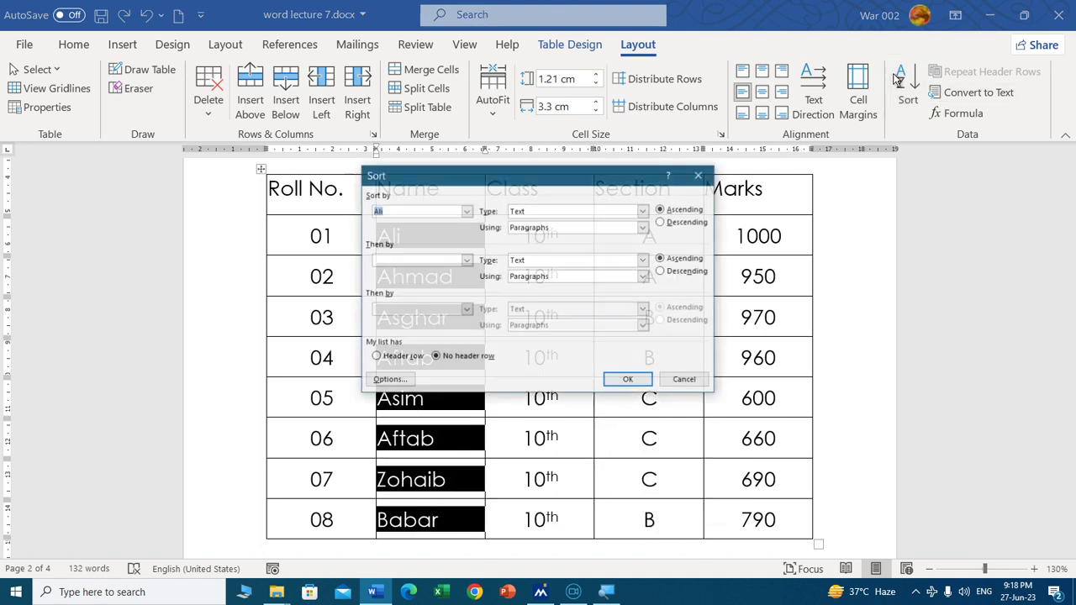
{"action": "left_click", "coordinate": [467, 211]}
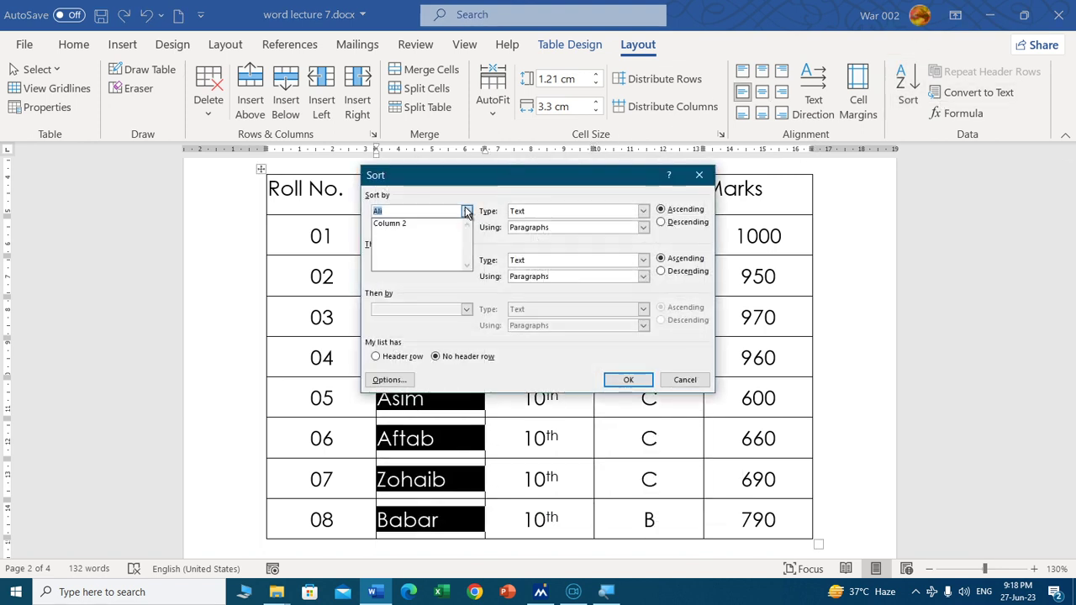
{"action": "left_click", "coordinate": [424, 225]}
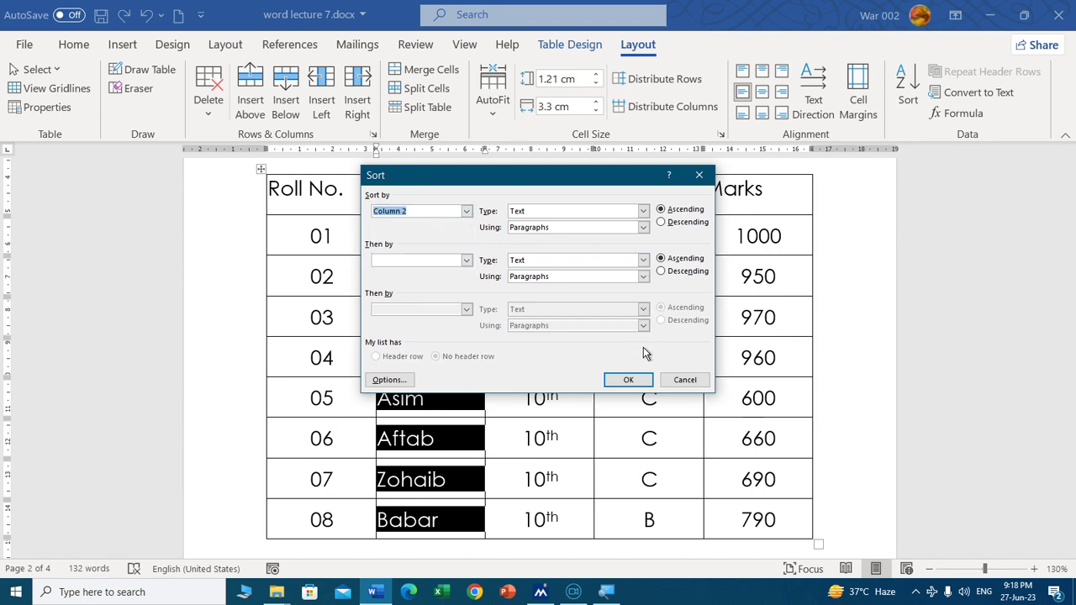
{"action": "left_click", "coordinate": [633, 380]}
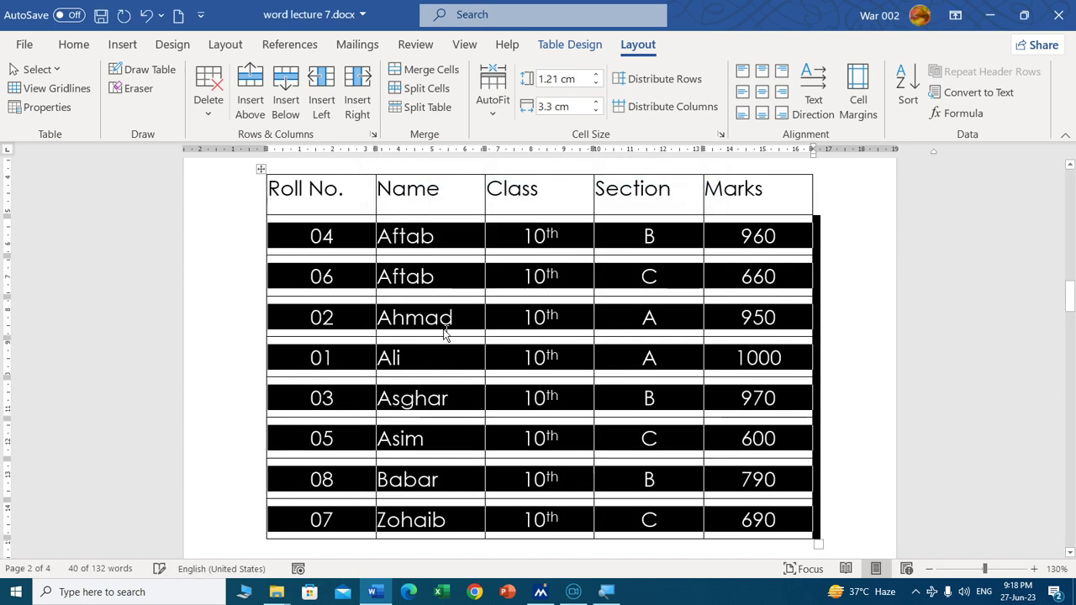
{"action": "left_click", "coordinate": [444, 333]}
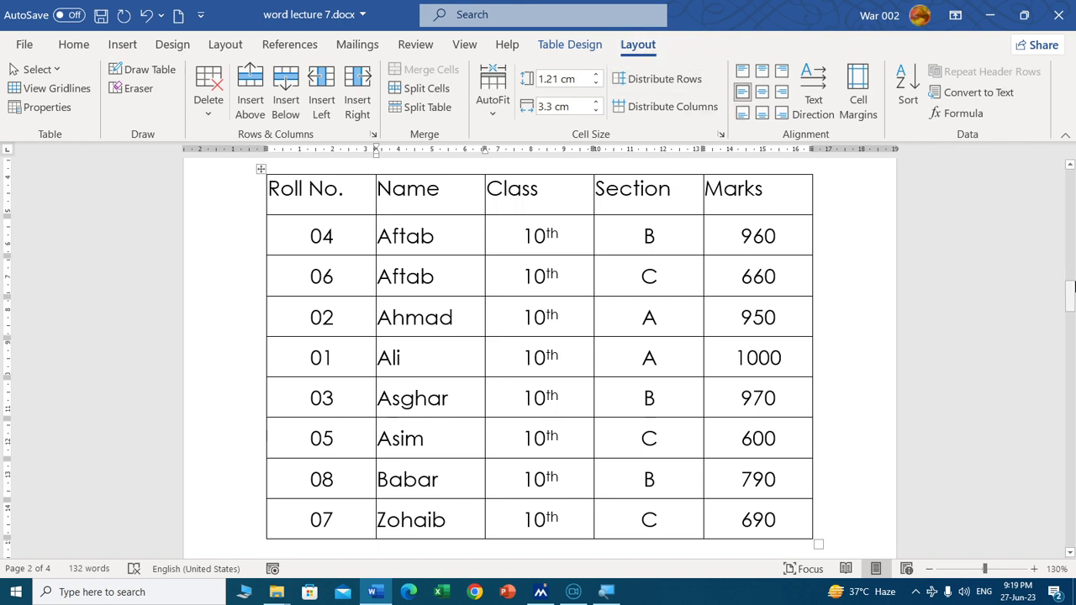
{"action": "left_click_drag", "start_coordinate": [1071, 301], "coordinate": [1071, 289]}
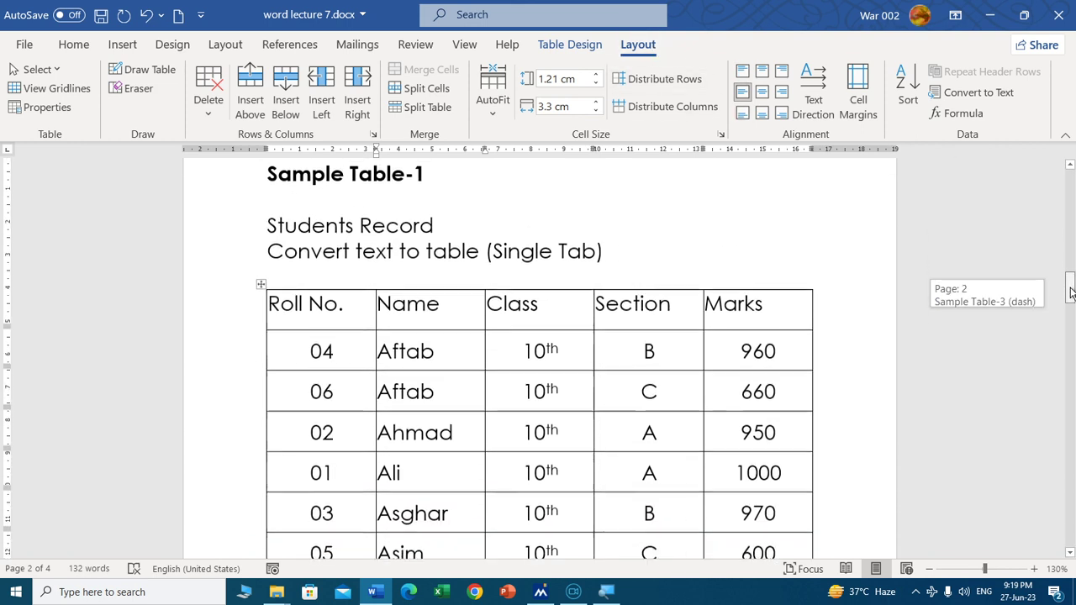
Step: Convert the sorted Students Record table to tab-separated text
{"action": "left_click", "coordinate": [260, 279]}
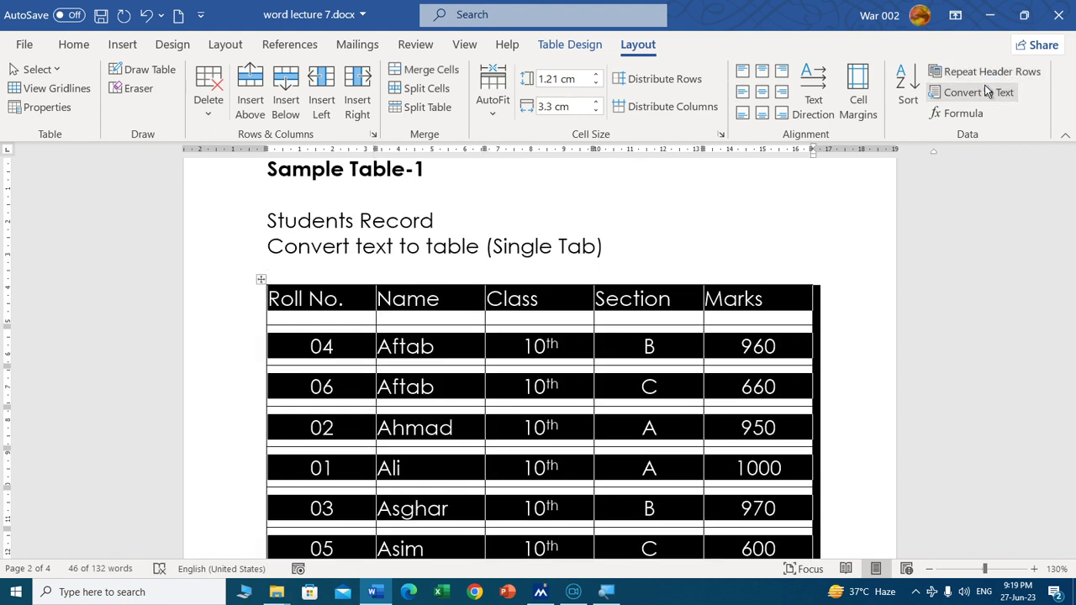
{"action": "left_click", "coordinate": [978, 93]}
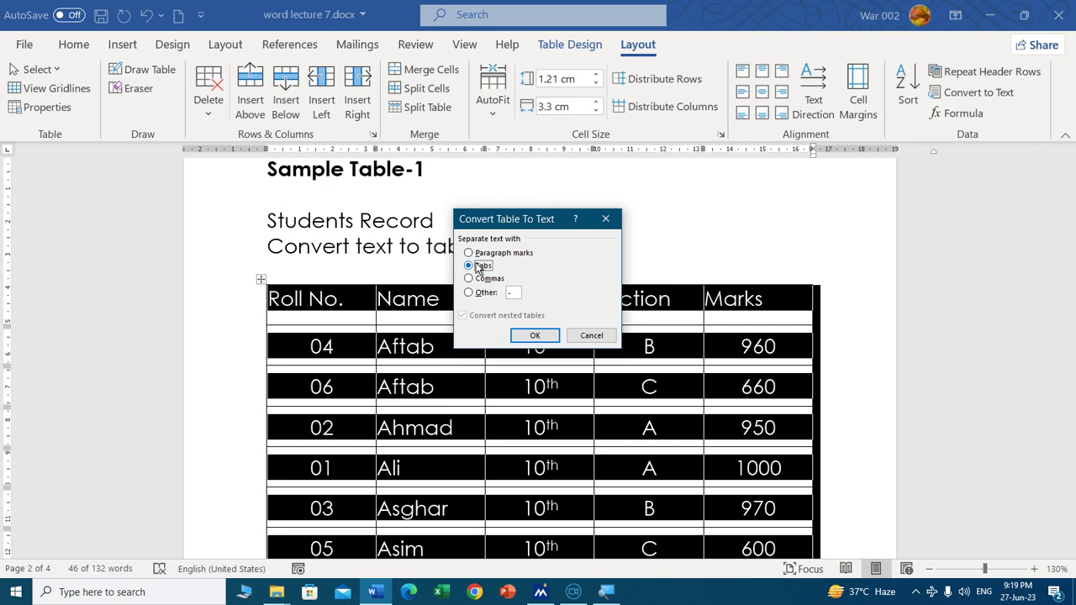
{"action": "left_click", "coordinate": [532, 336]}
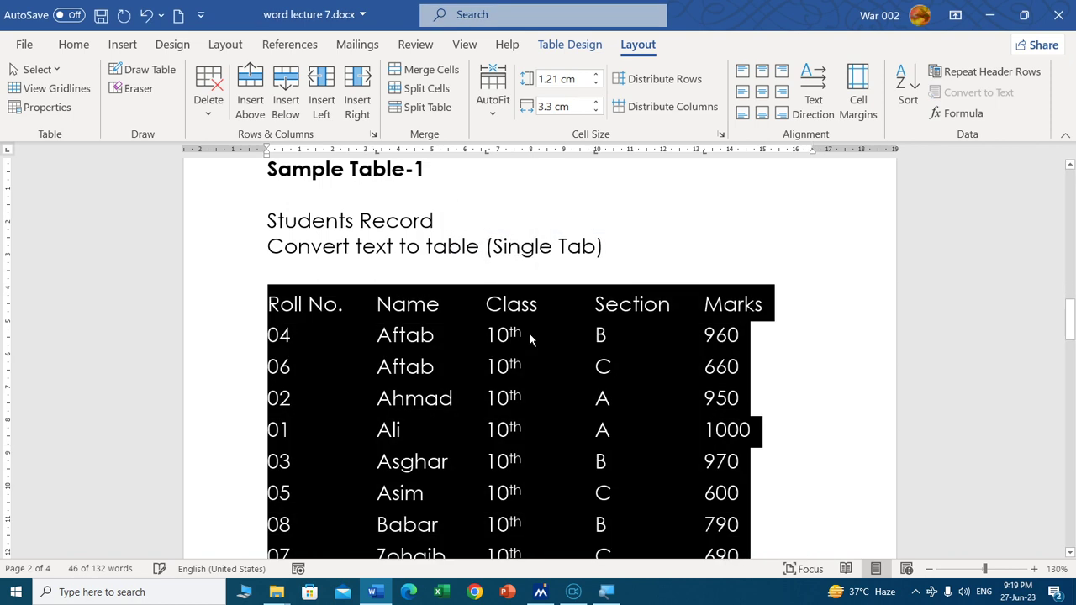
{"action": "left_click", "coordinate": [648, 379]}
{"action": "left_click_drag", "start_coordinate": [1070, 313], "coordinate": [1071, 375]}
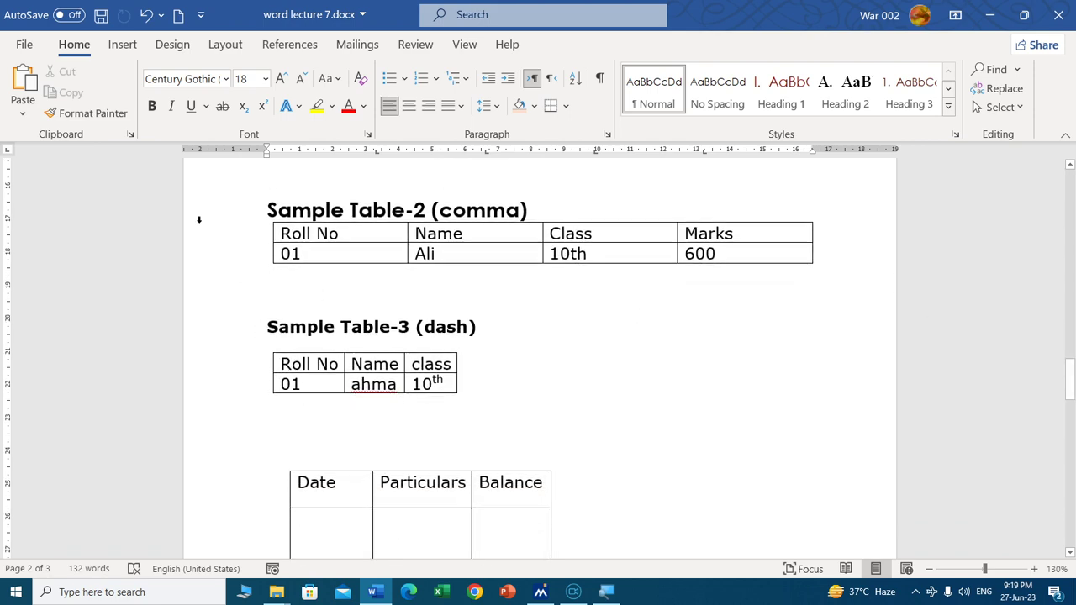
Step: Convert Sample Table-2 to tab-separated text as well
{"action": "left_click", "coordinate": [274, 232]}
{"action": "left_click", "coordinate": [268, 218]}
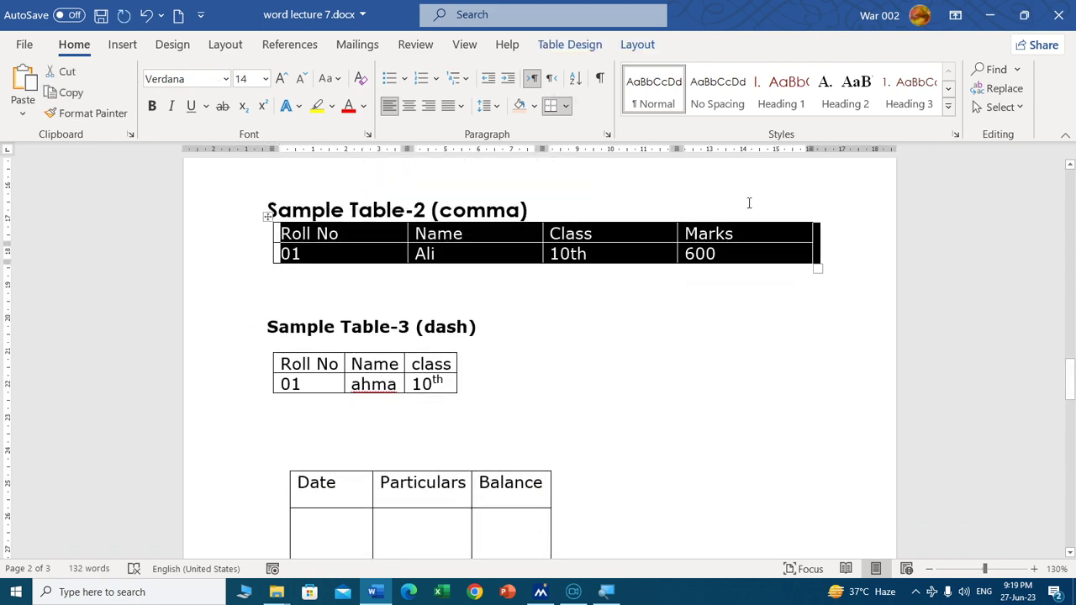
{"action": "left_click", "coordinate": [640, 44]}
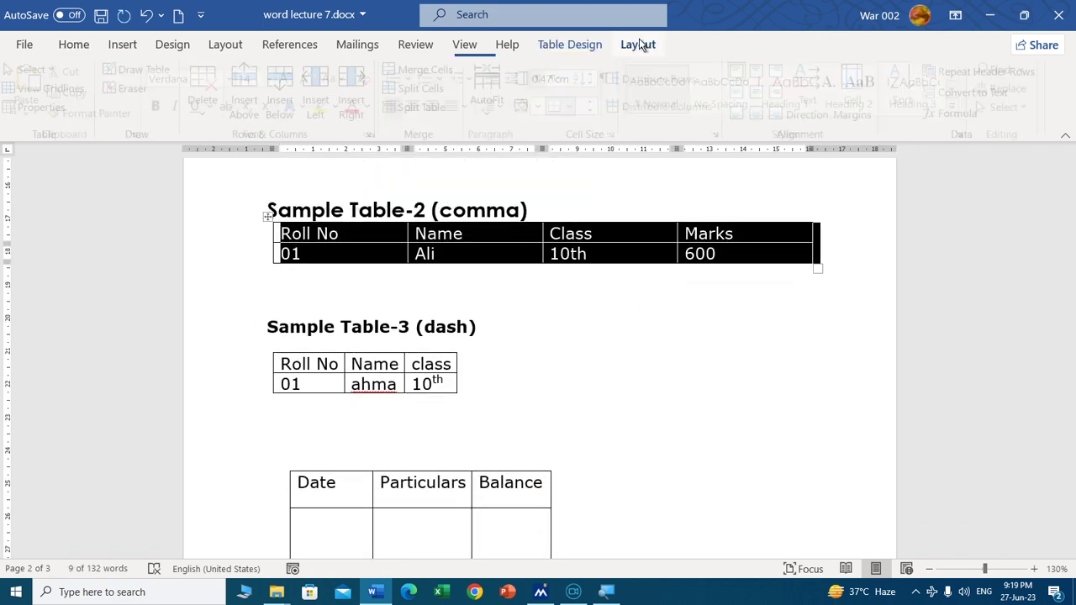
{"action": "left_click", "coordinate": [976, 93]}
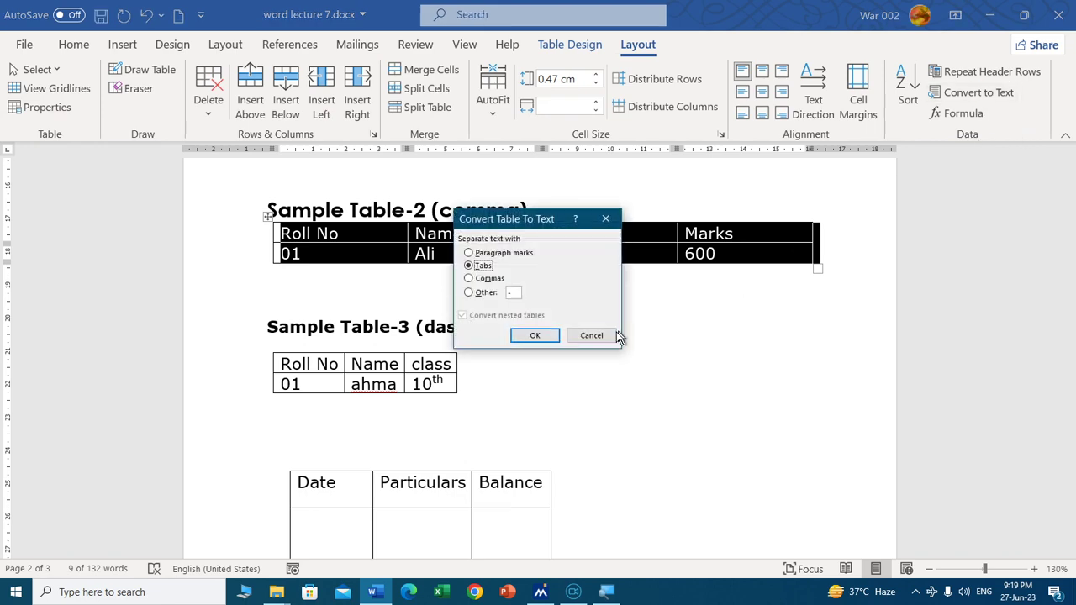
{"action": "left_click", "coordinate": [538, 337]}
{"action": "left_click", "coordinate": [740, 352]}
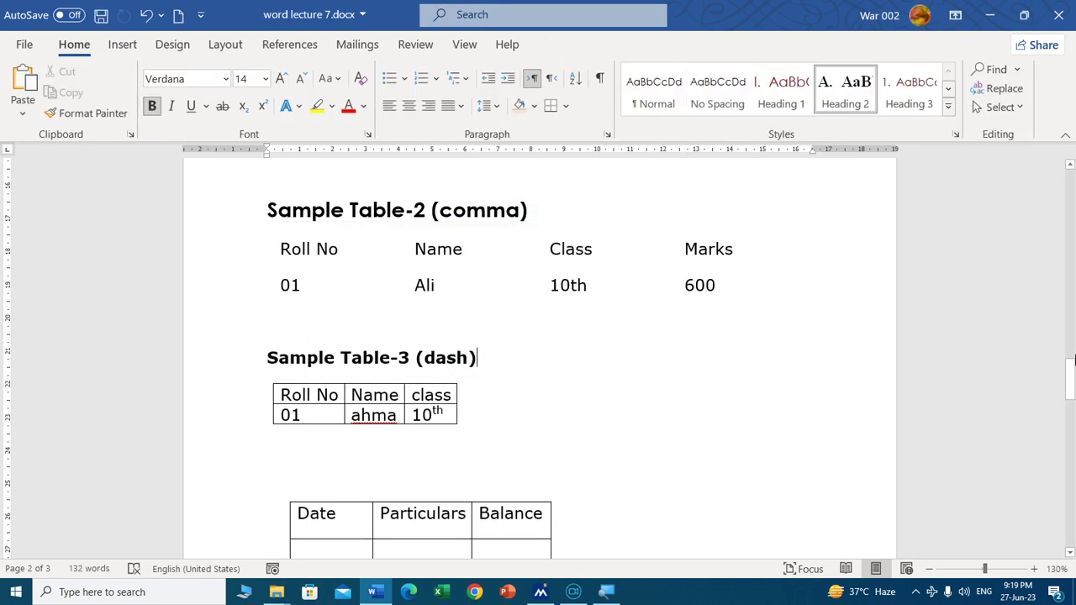
{"action": "left_click_drag", "start_coordinate": [1070, 362], "coordinate": [1068, 333]}
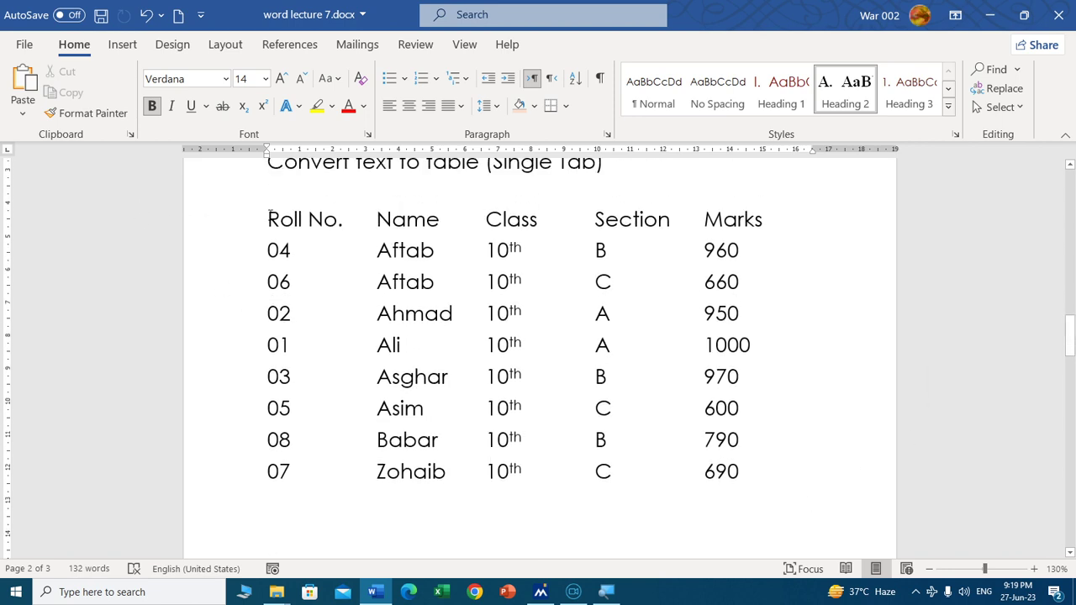
Step: Convert the tab-separated student list into a five-column table and add an empty row below Zohaib
{"action": "left_click", "coordinate": [281, 219]}
{"action": "left_click_drag", "start_coordinate": [268, 220], "coordinate": [740, 476]}
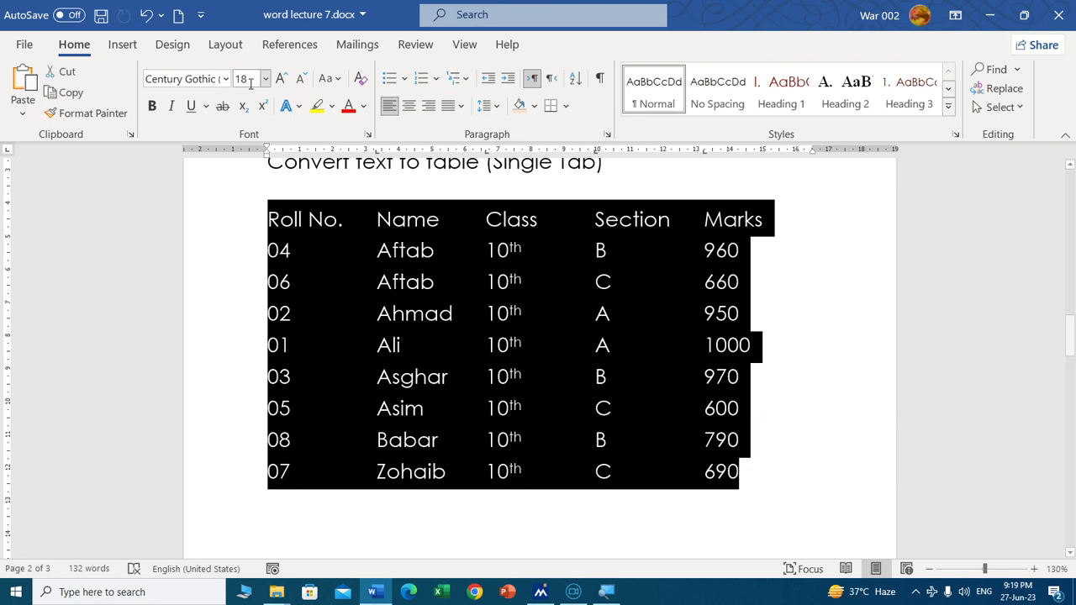
{"action": "left_click", "coordinate": [125, 53]}
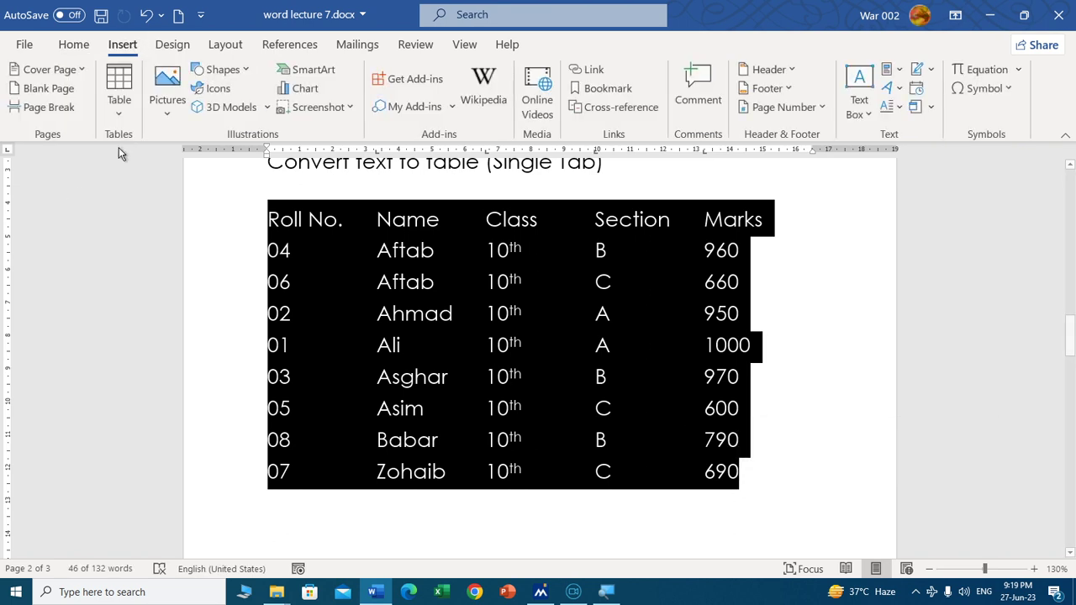
{"action": "left_click", "coordinate": [119, 99]}
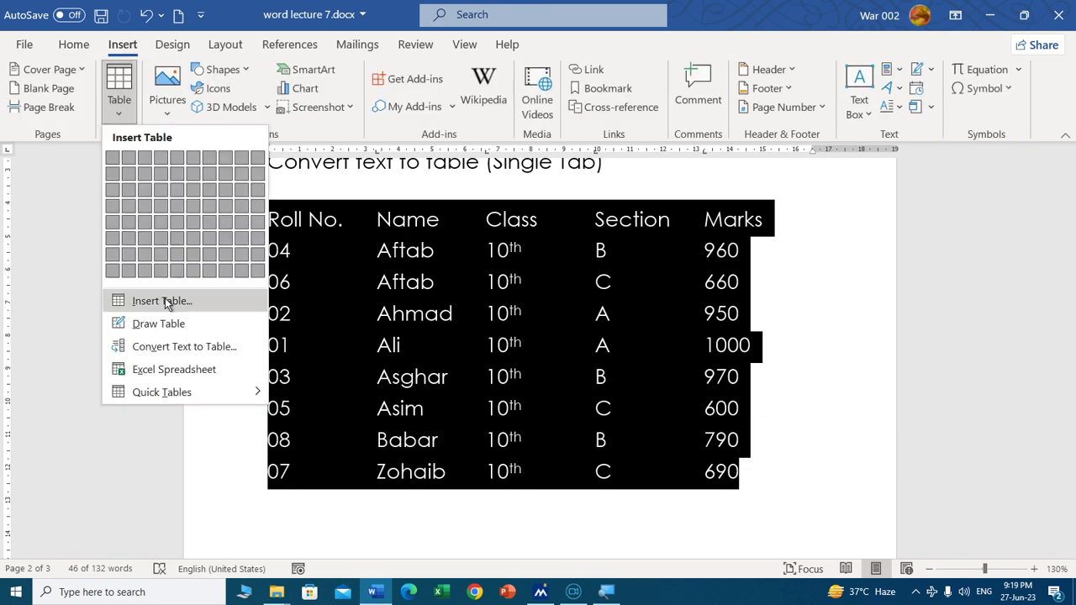
{"action": "left_click", "coordinate": [204, 346]}
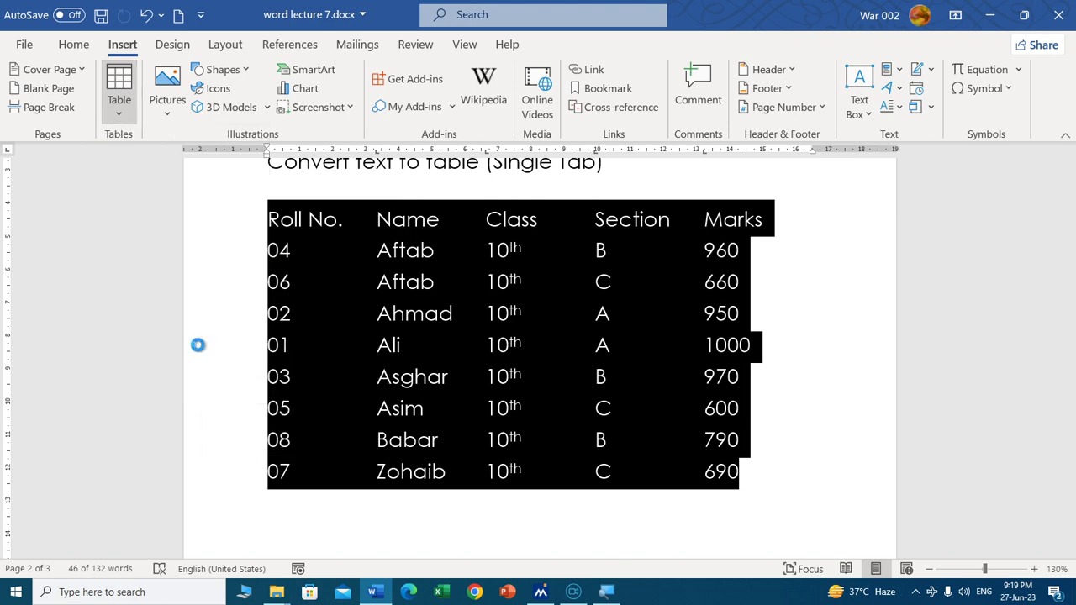
{"action": "left_click", "coordinate": [525, 367]}
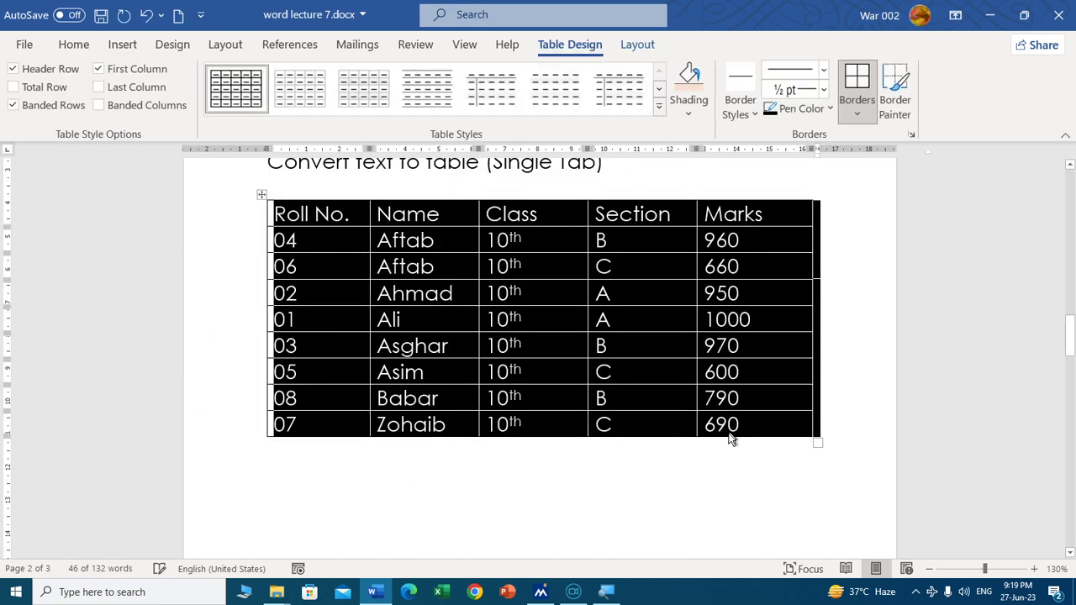
{"action": "left_click", "coordinate": [751, 431]}
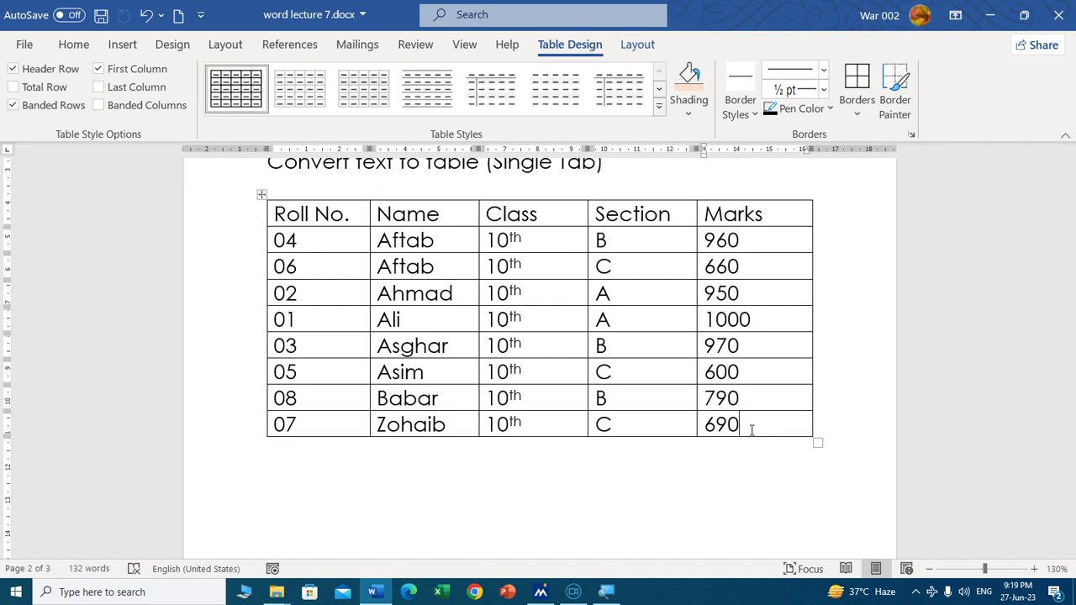
{"action": "key", "text": "Tab"}
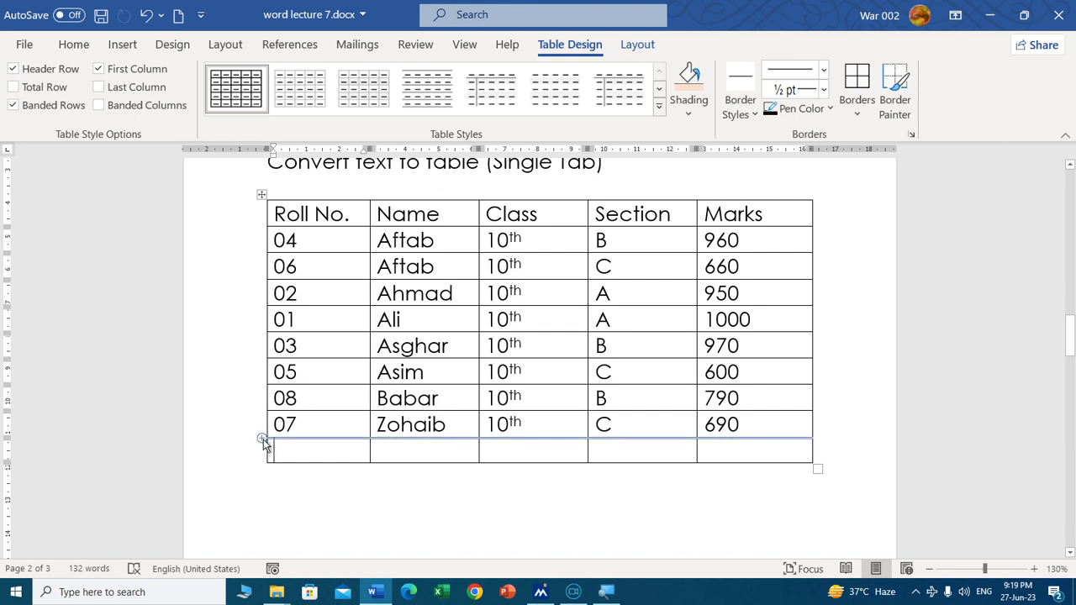
{"action": "left_click", "coordinate": [263, 444]}
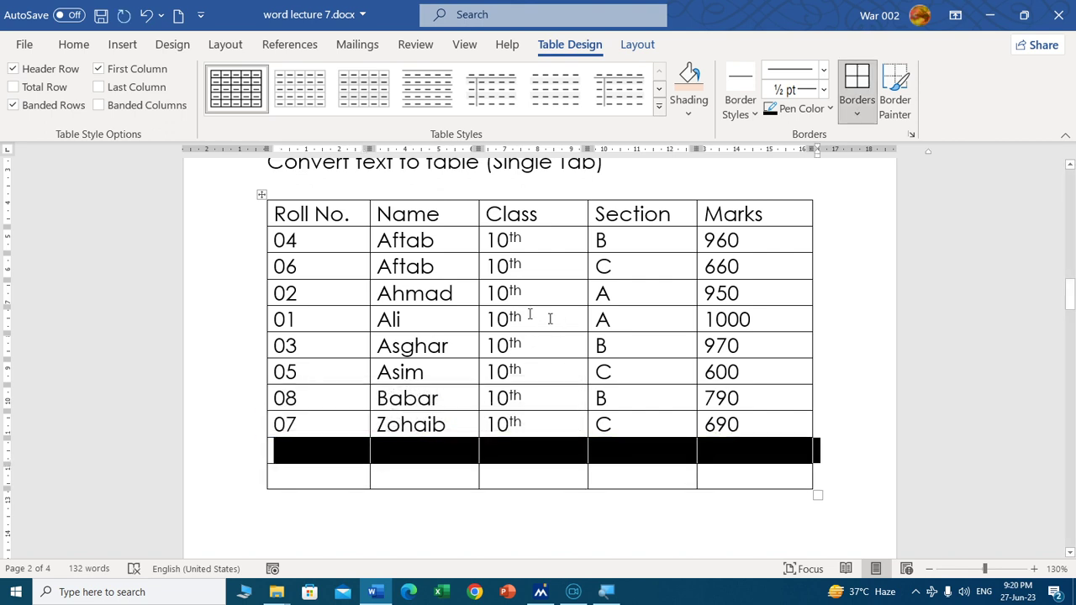
{"action": "left_click", "coordinate": [443, 240]}
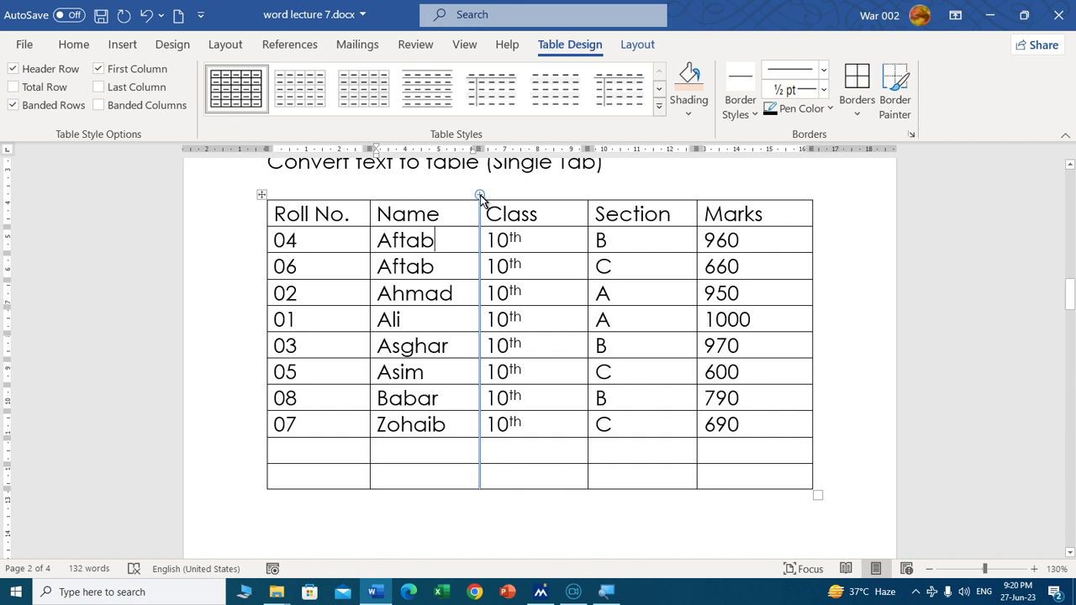
{"action": "left_click", "coordinate": [480, 196]}
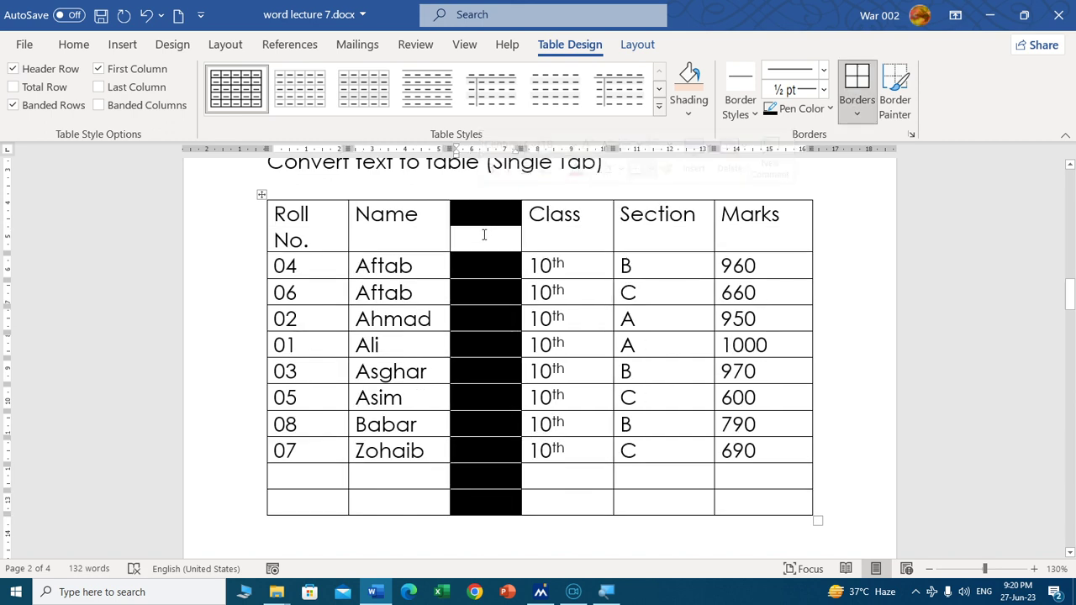
{"action": "left_click", "coordinate": [600, 225]}
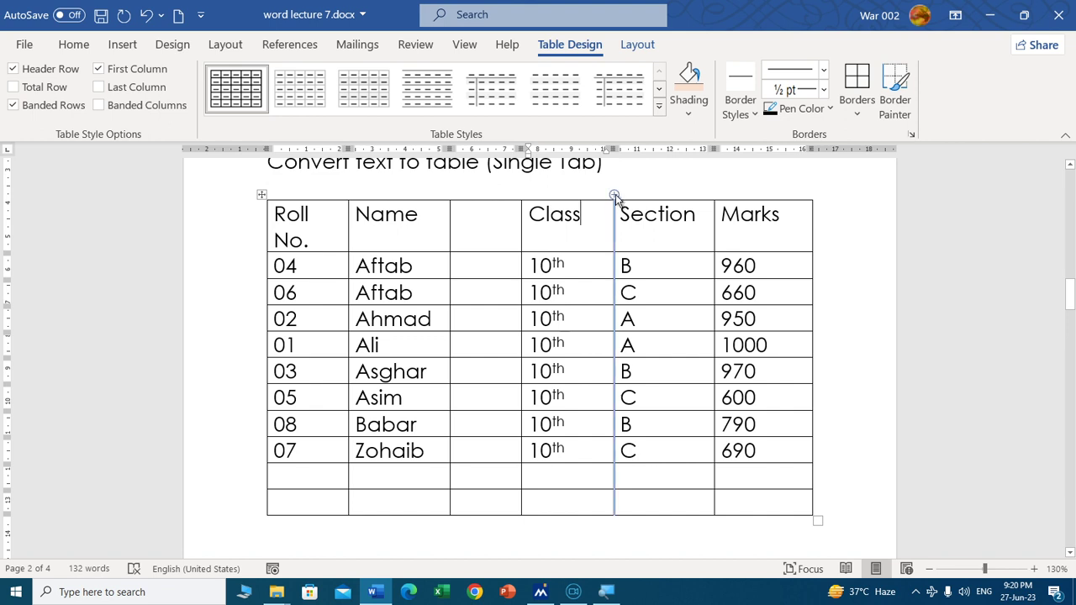
{"action": "left_click", "coordinate": [615, 196]}
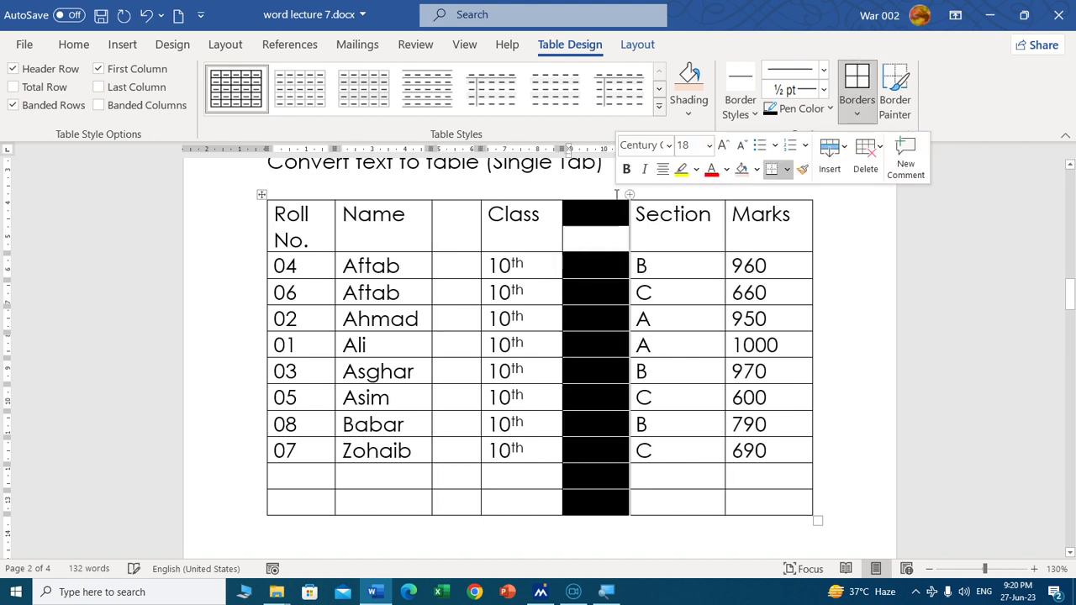
{"action": "key", "text": "ctrl+z"}
{"action": "key", "text": "ctrl+z"}
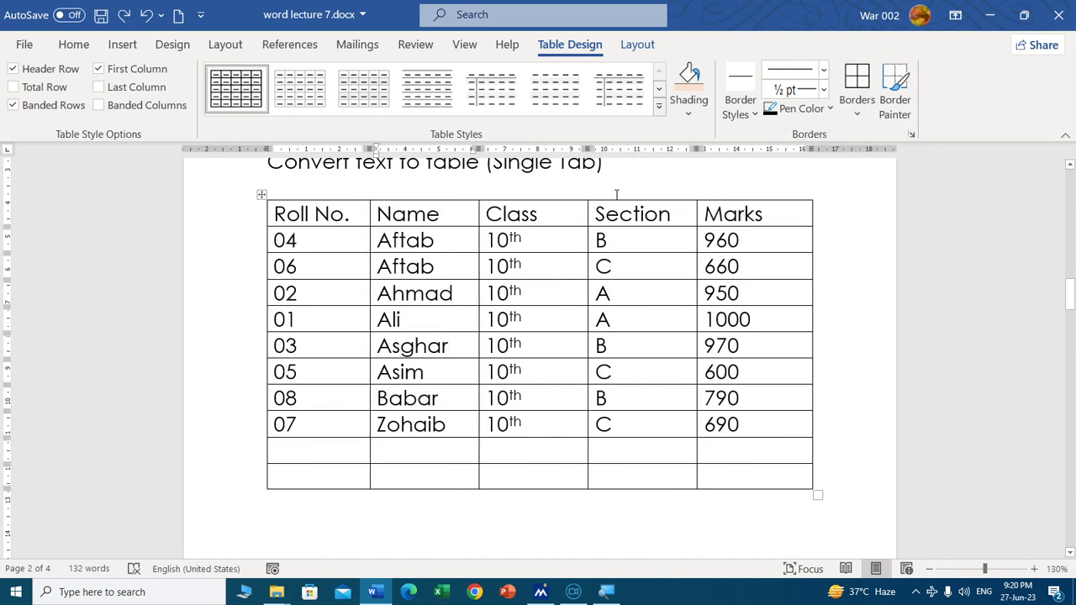
{"action": "key", "text": "ctrl+z"}
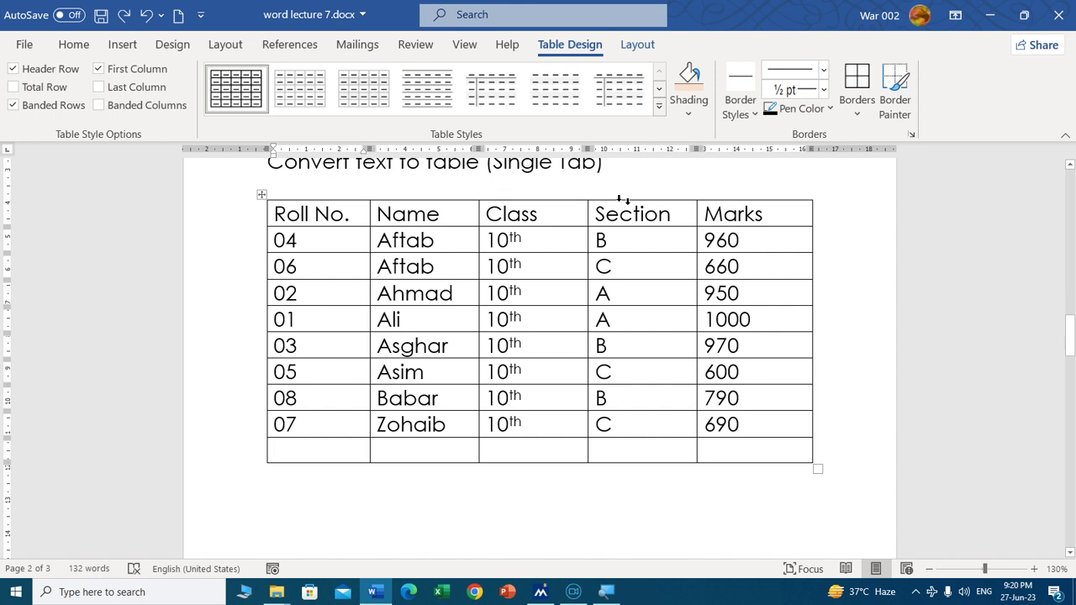
{"action": "left_click", "coordinate": [743, 449]}
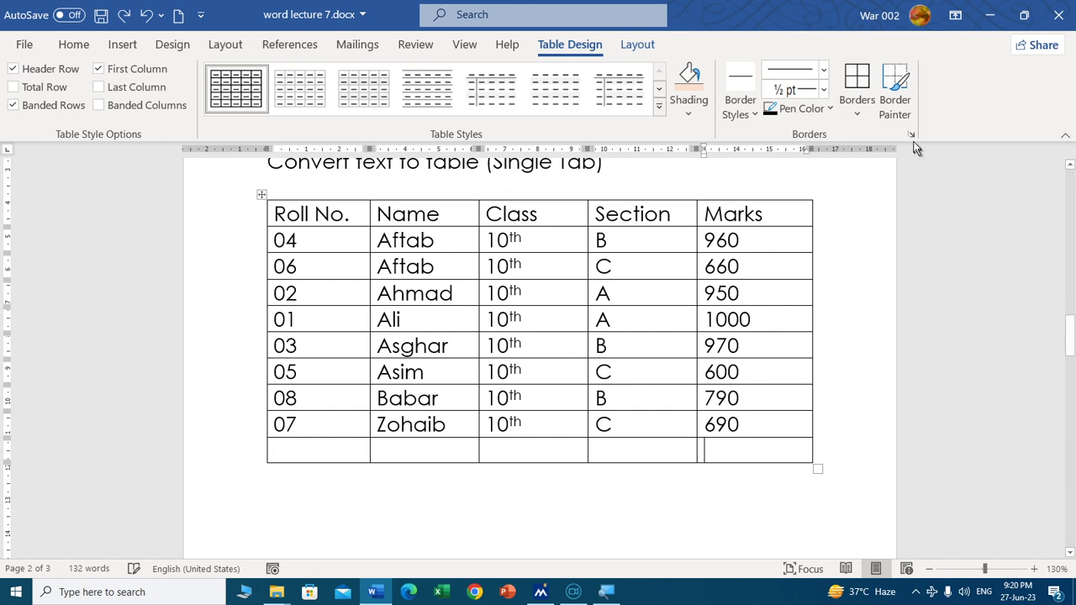
Step: Insert =SUM(ABOVE) with number format 0 in the last Marks cell, totalling 6620
{"action": "left_click", "coordinate": [635, 46]}
{"action": "left_click", "coordinate": [970, 111]}
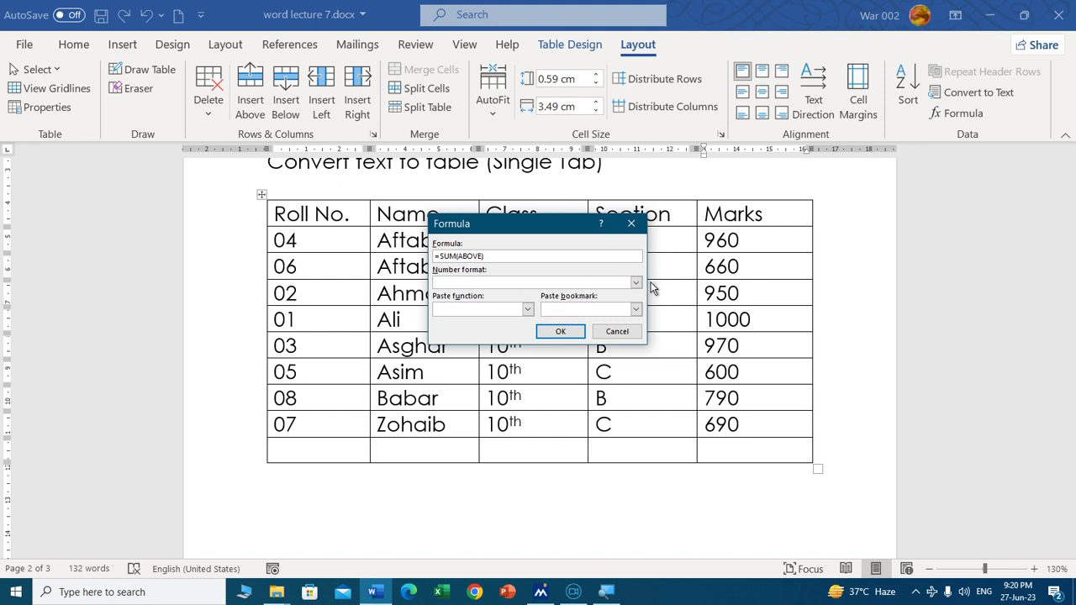
{"action": "left_click", "coordinate": [637, 283]}
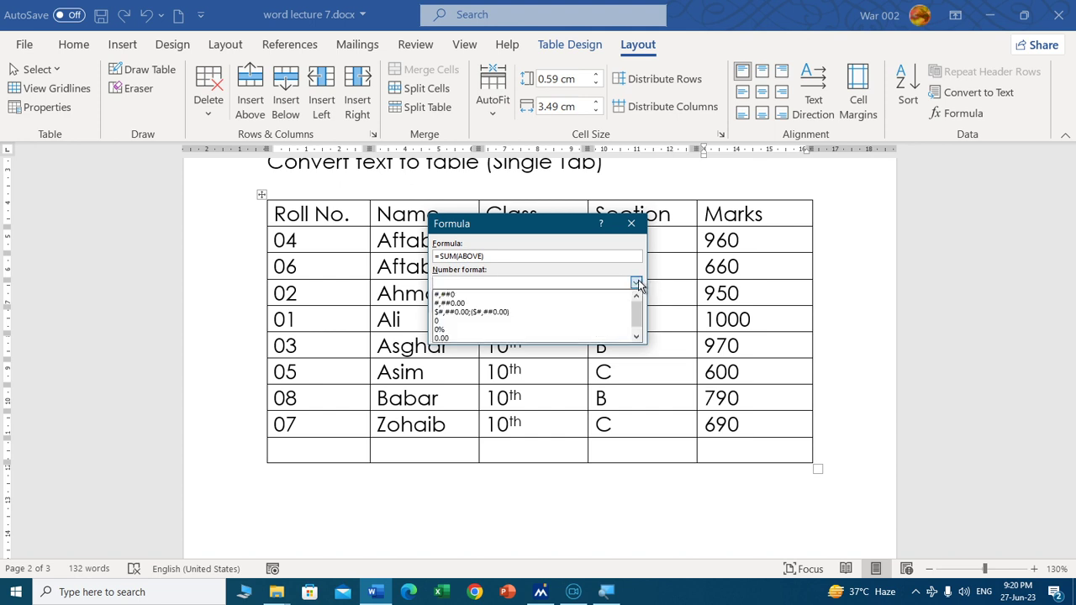
{"action": "left_click", "coordinate": [458, 321]}
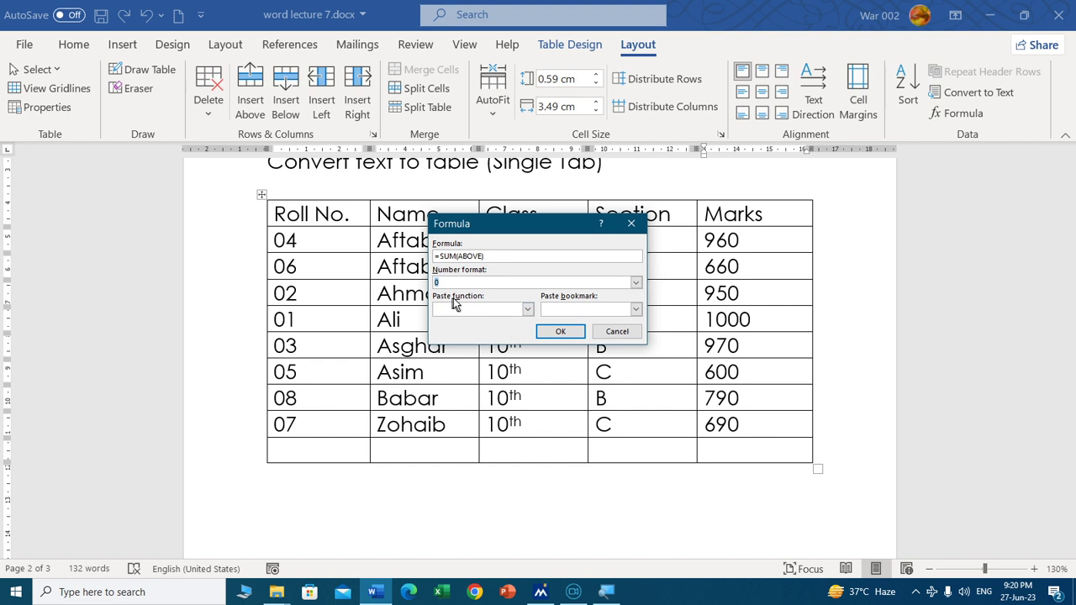
{"action": "left_click", "coordinate": [560, 331]}
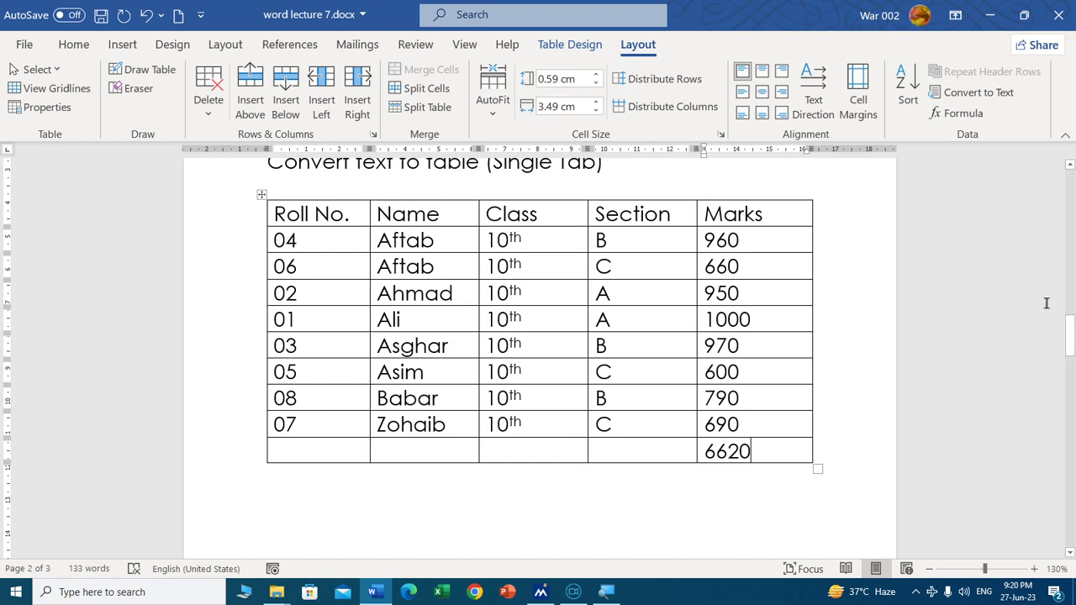
Step: Center the Students Record table on the page using Table Properties alignment
{"action": "left_click_drag", "start_coordinate": [1068, 332], "coordinate": [1067, 322]}
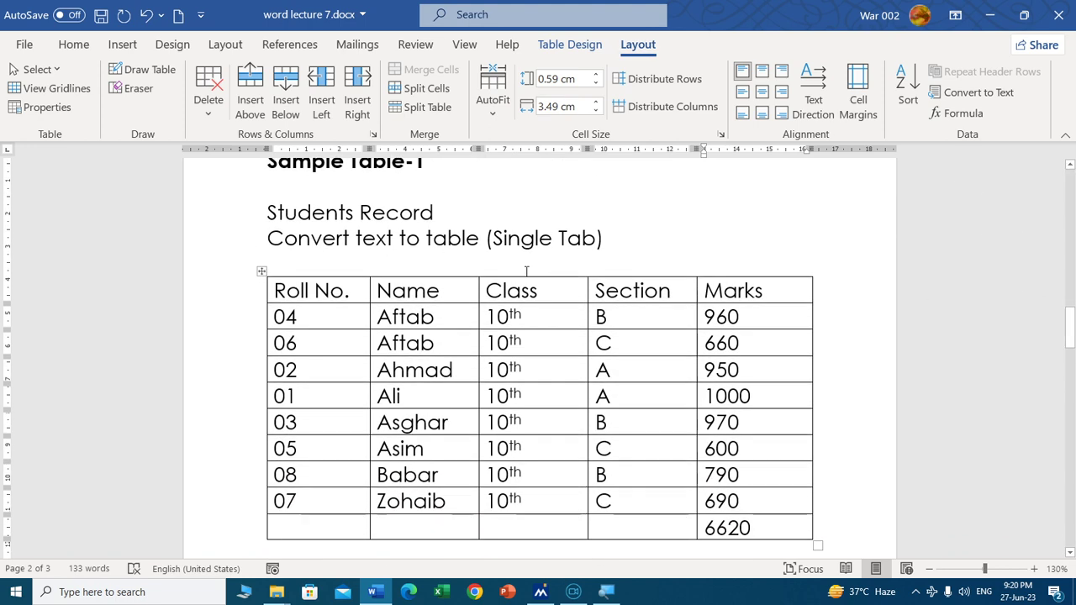
{"action": "left_click", "coordinate": [262, 275]}
{"action": "right_click", "coordinate": [261, 275]}
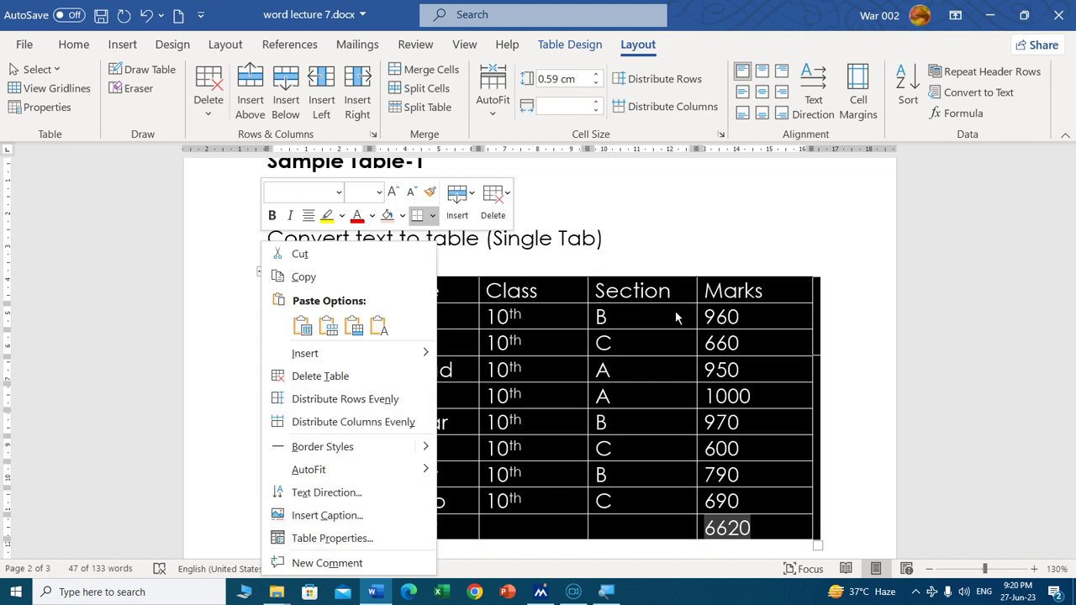
{"action": "left_click", "coordinate": [833, 224]}
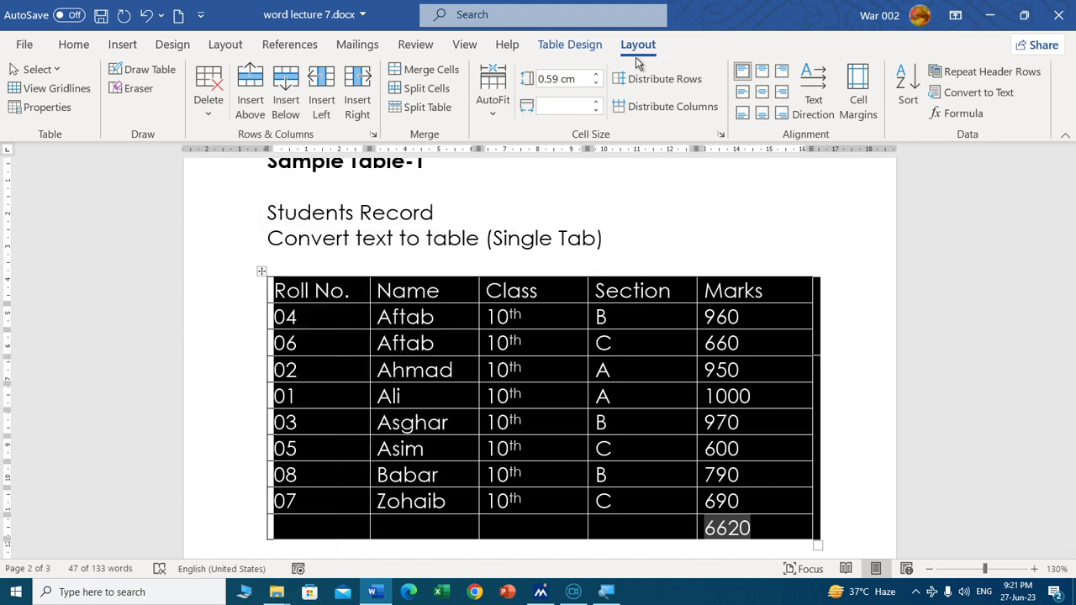
{"action": "left_click", "coordinate": [53, 107]}
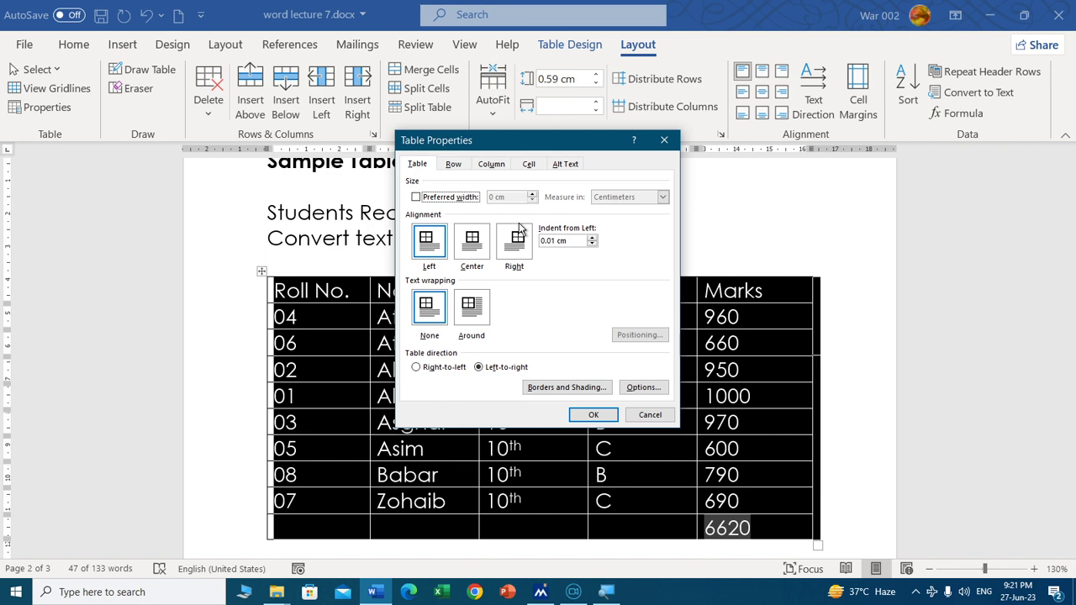
{"action": "left_click", "coordinate": [471, 245]}
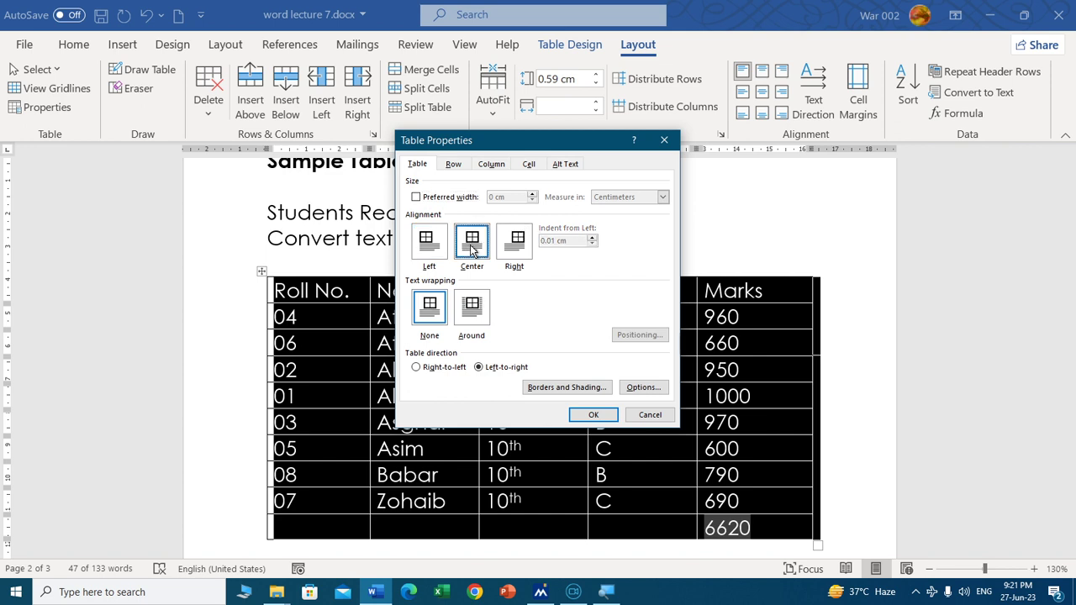
{"action": "left_click", "coordinate": [593, 415]}
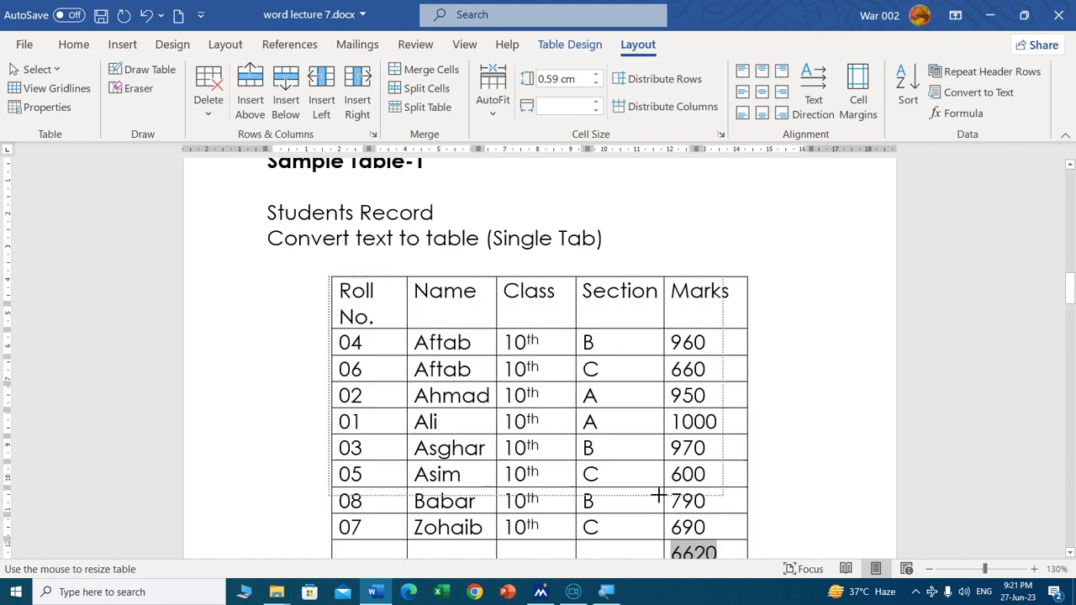
Step: Shrink the table narrower and set its Table Properties alignment to Left
{"action": "left_click_drag", "start_coordinate": [803, 538], "coordinate": [651, 496]}
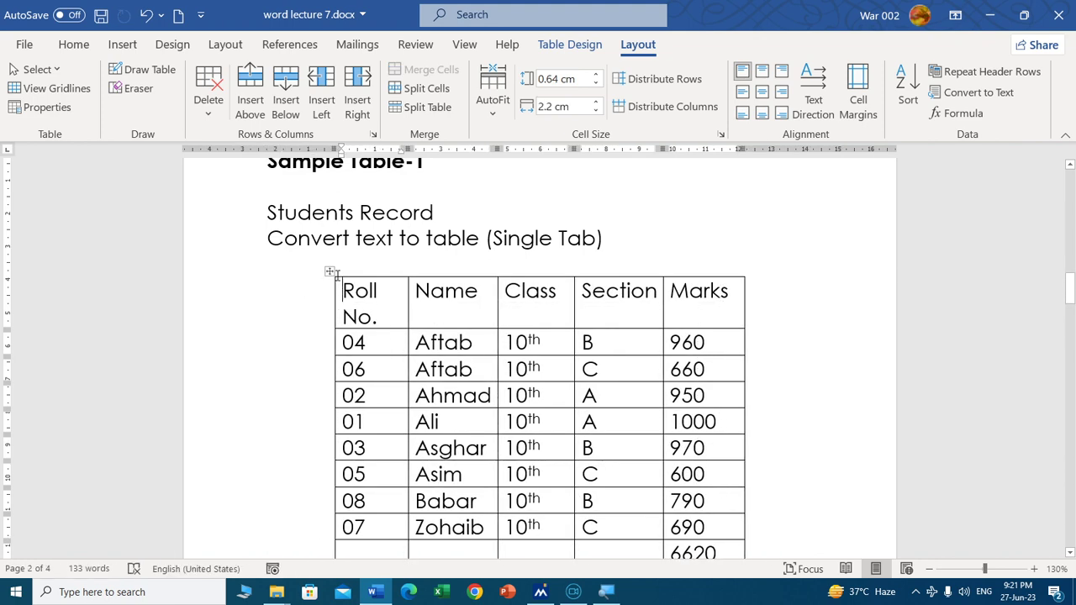
{"action": "left_click", "coordinate": [331, 272]}
{"action": "right_click", "coordinate": [330, 272]}
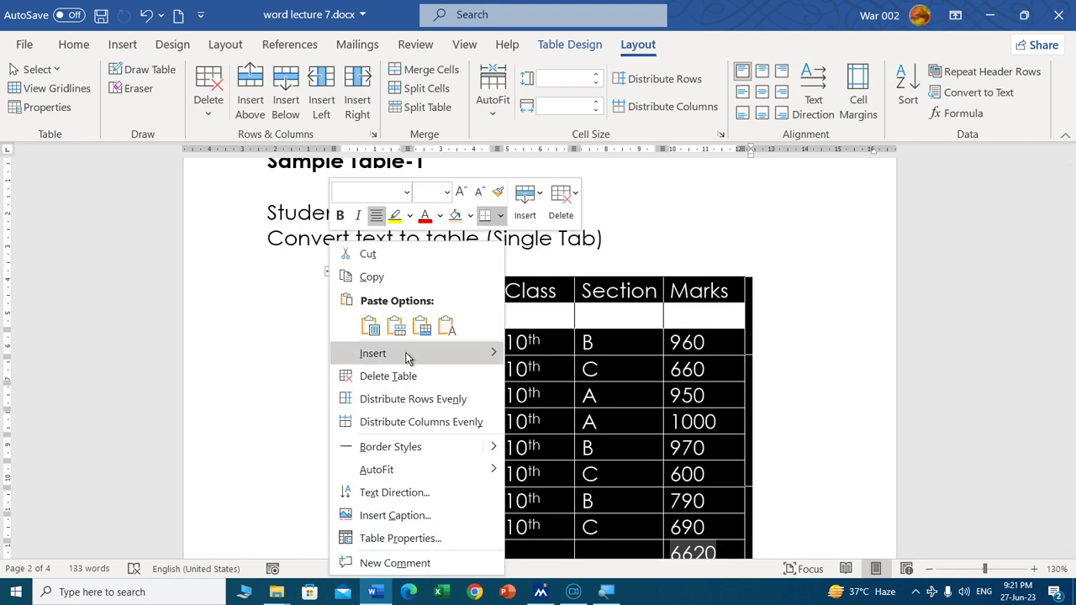
{"action": "left_click", "coordinate": [425, 540]}
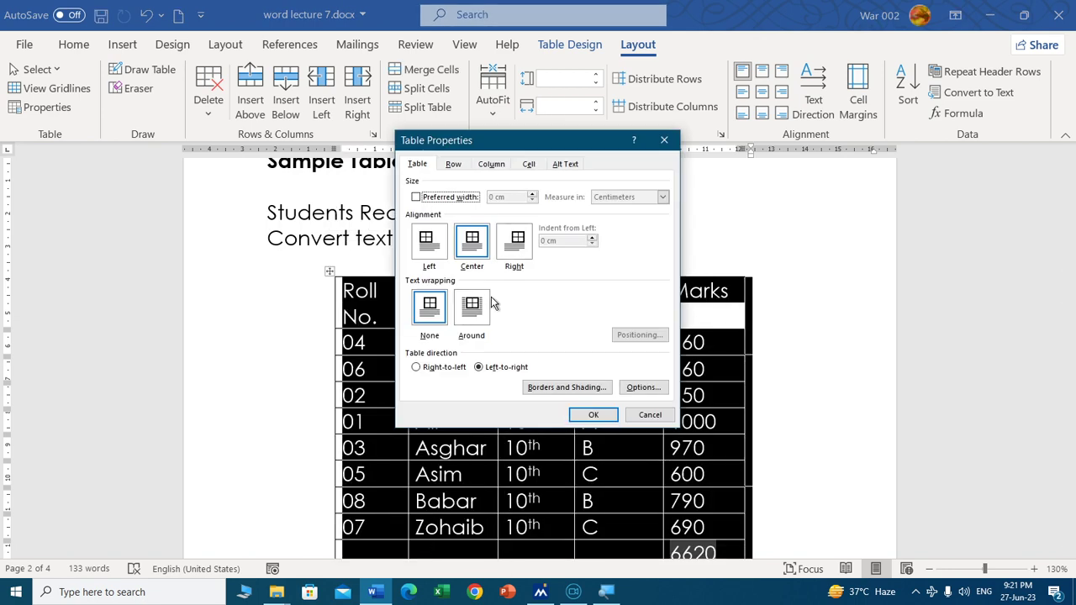
{"action": "left_click", "coordinate": [441, 253]}
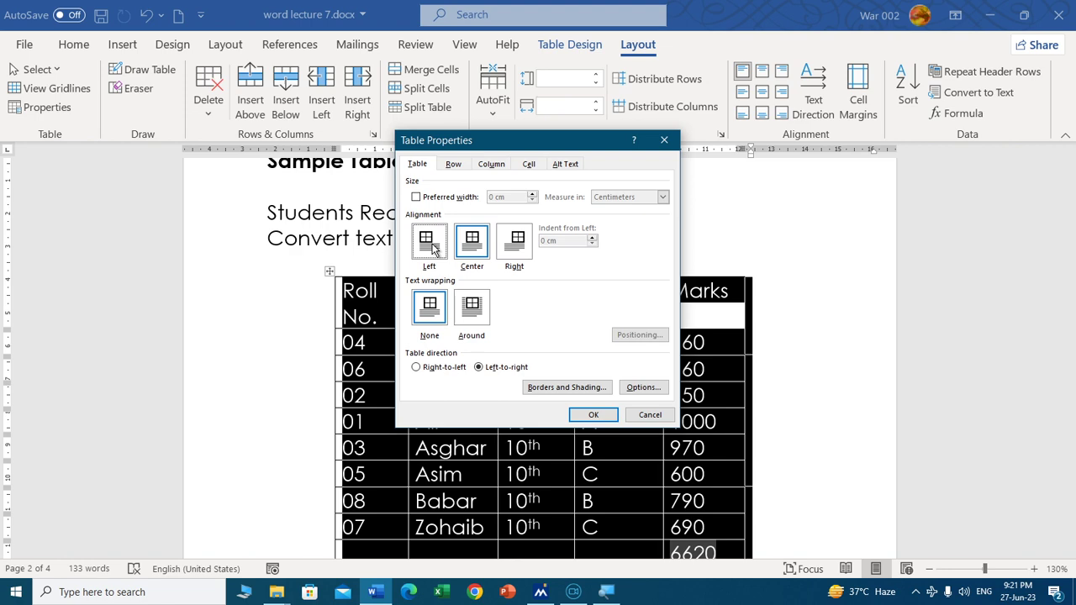
{"action": "left_click", "coordinate": [578, 415]}
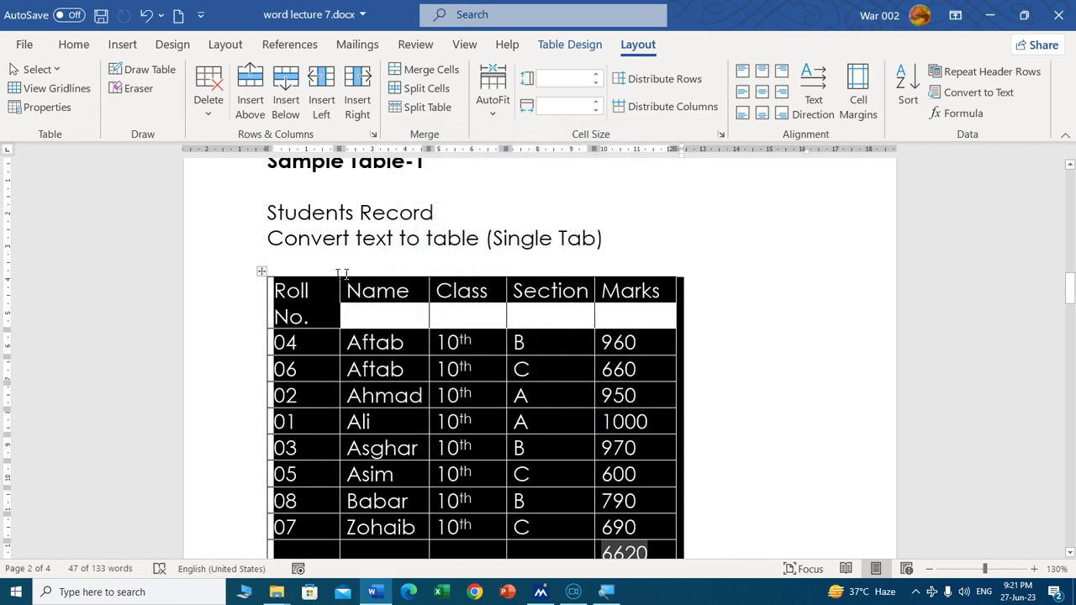
Step: Switch the table's alignment back to Center
{"action": "right_click", "coordinate": [263, 273]}
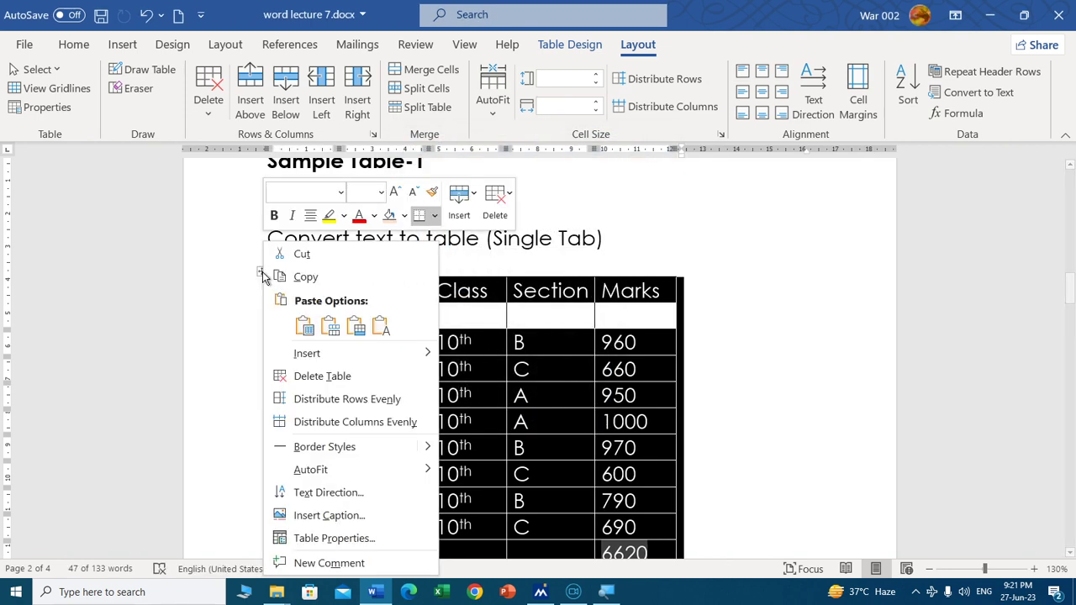
{"action": "left_click", "coordinate": [320, 542]}
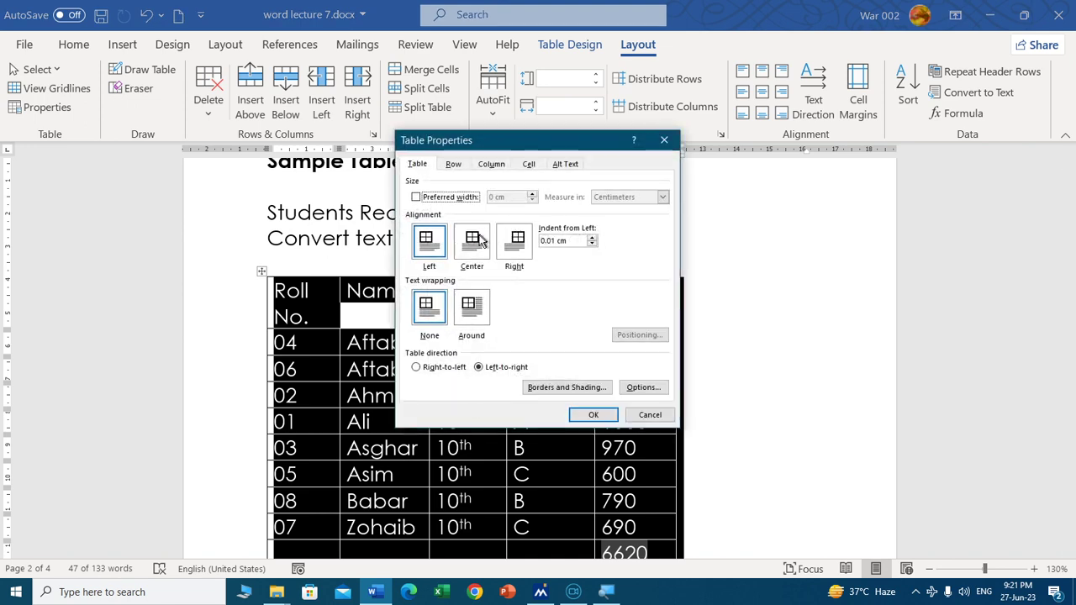
{"action": "left_click", "coordinate": [471, 242]}
{"action": "left_click", "coordinate": [600, 418]}
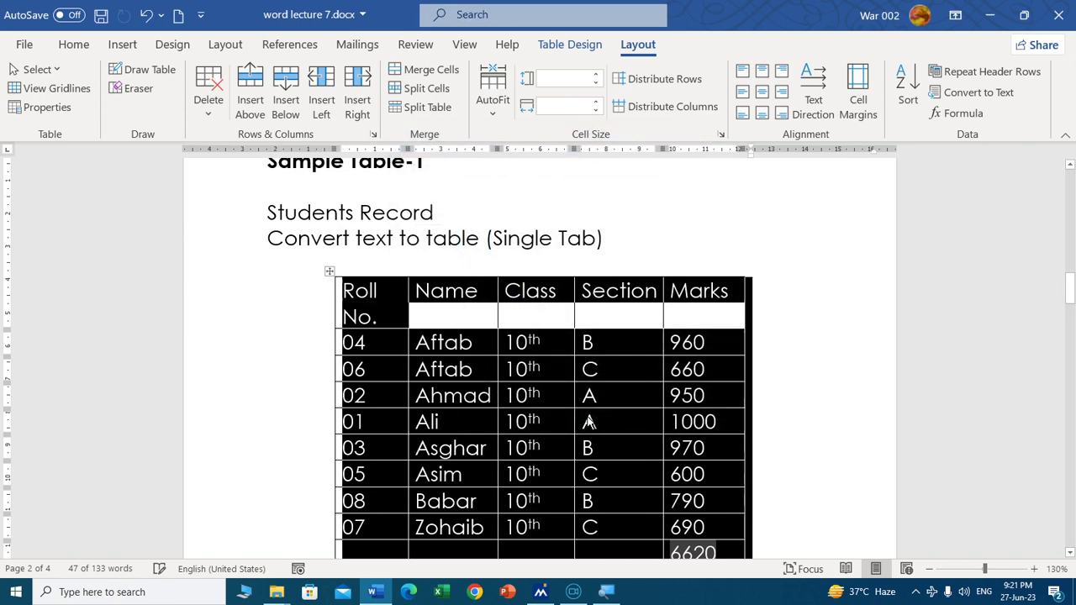
Step: Apply AutoFit Window so the table stretches to the page width
{"action": "right_click", "coordinate": [329, 272]}
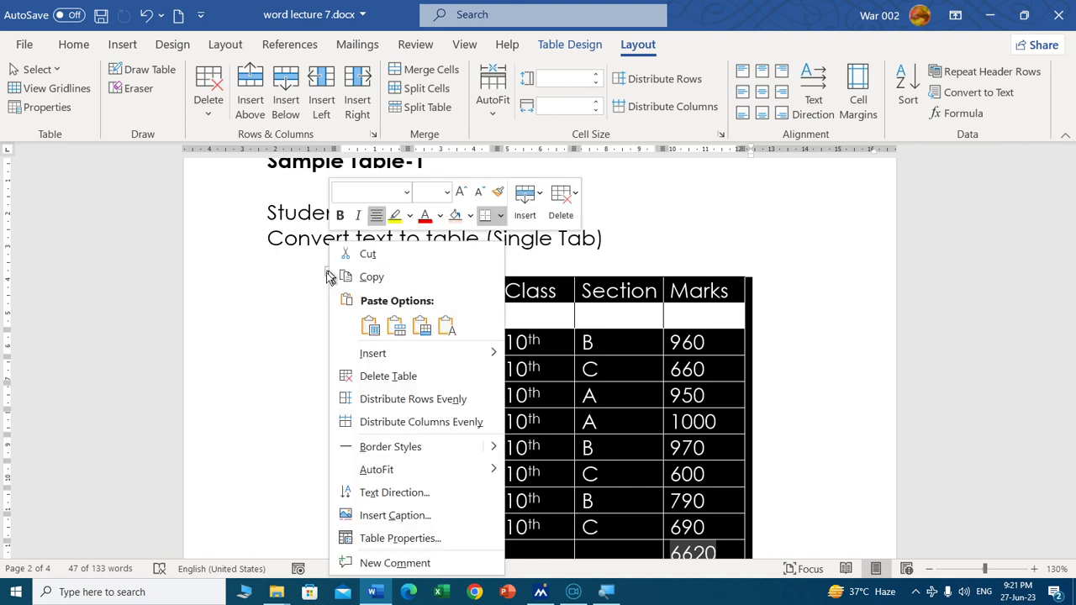
{"action": "left_click", "coordinate": [270, 345]}
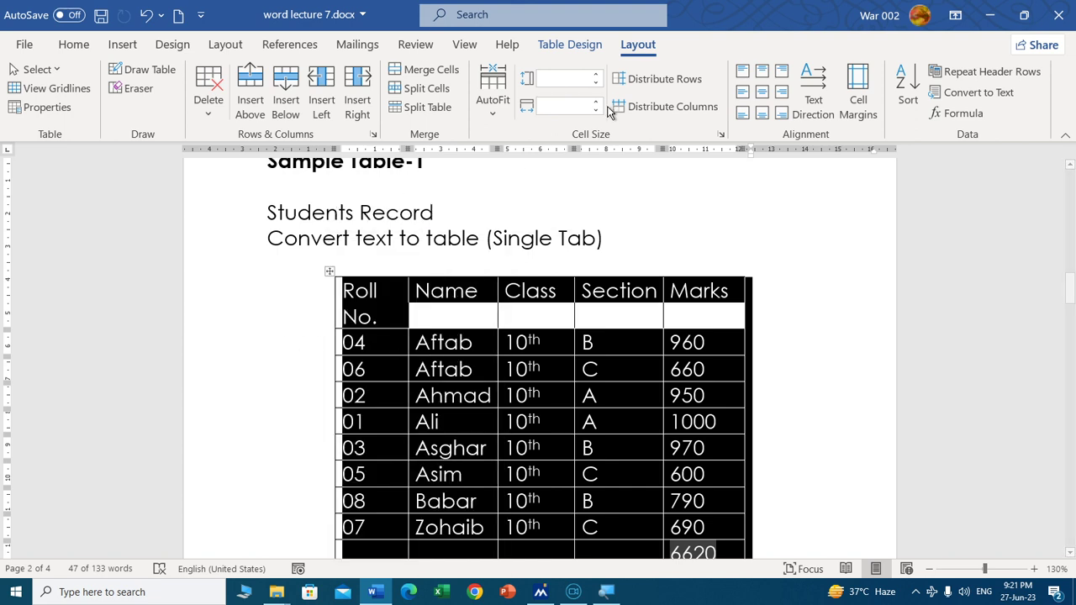
{"action": "left_click", "coordinate": [492, 89]}
{"action": "left_click", "coordinate": [577, 162]}
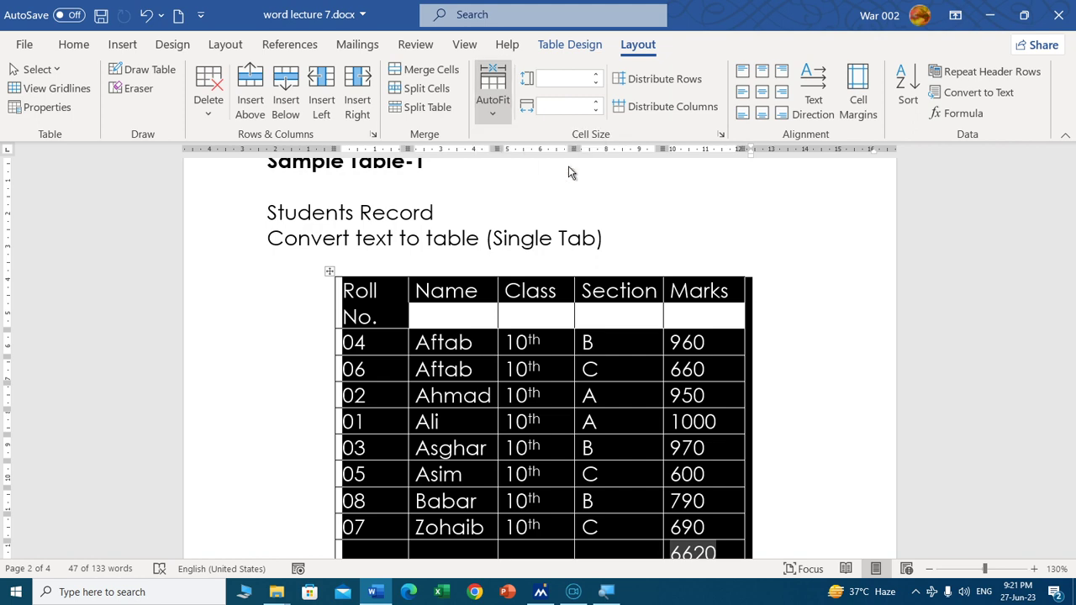
{"action": "left_click", "coordinate": [410, 408]}
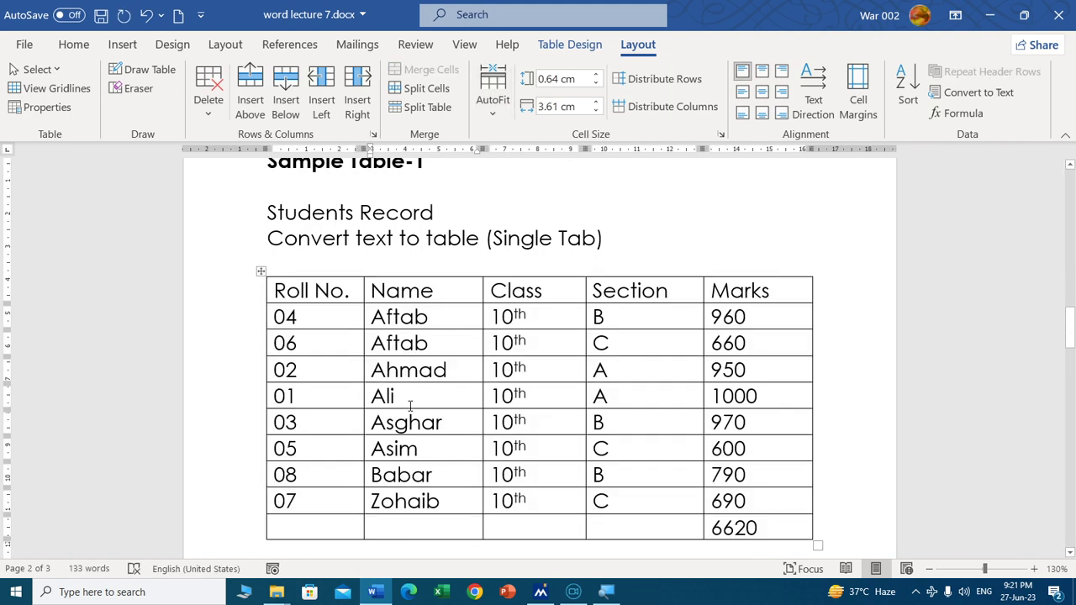
Step: Set the table's preferred width to 90 percent in Table Properties
{"action": "left_click", "coordinate": [52, 108]}
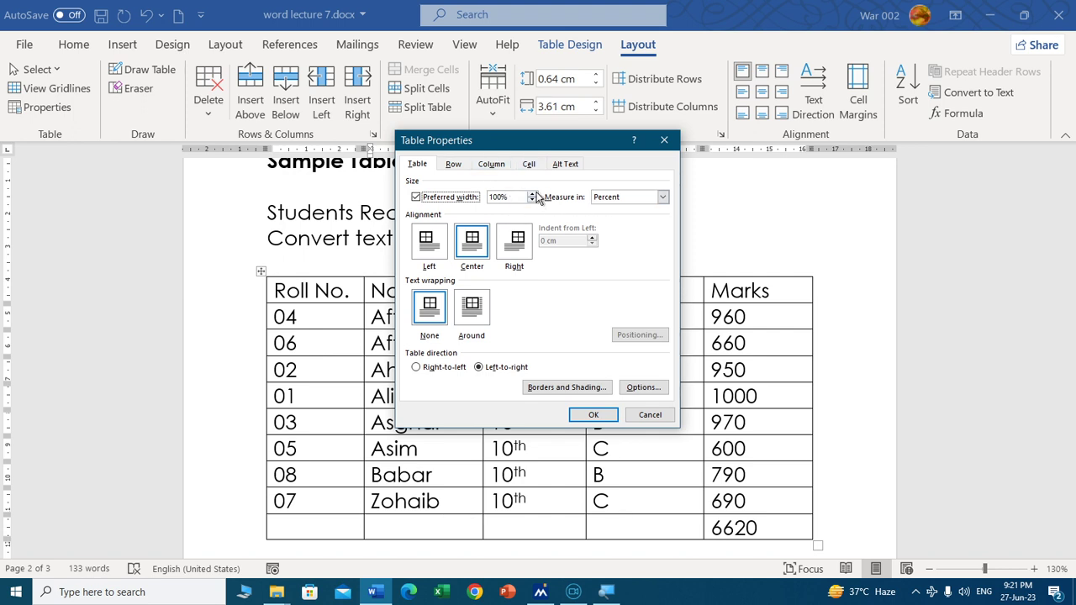
{"action": "left_click", "coordinate": [533, 201]}
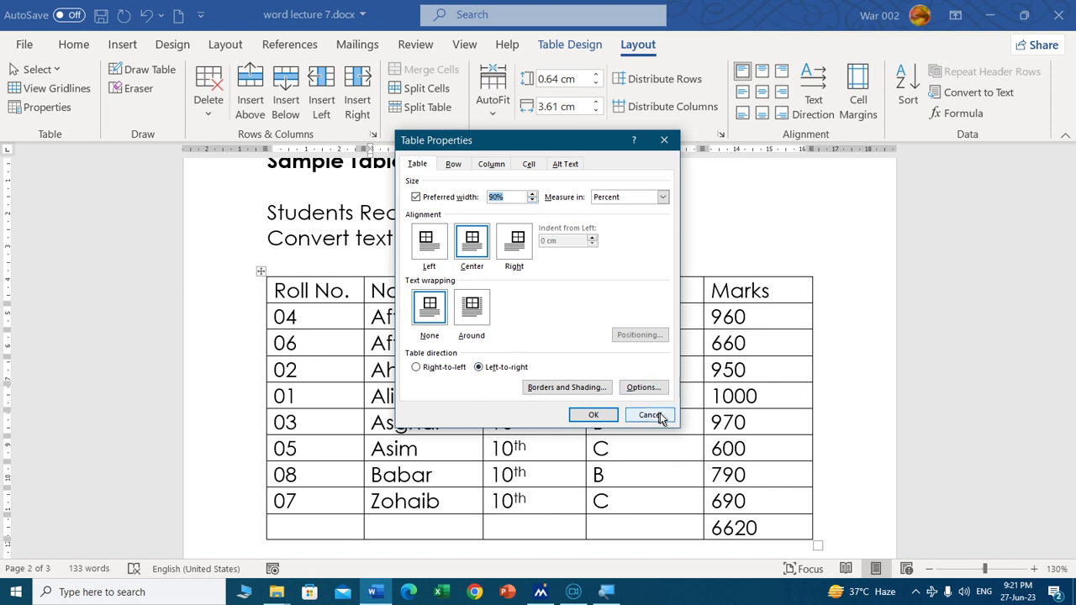
{"action": "left_click", "coordinate": [602, 414]}
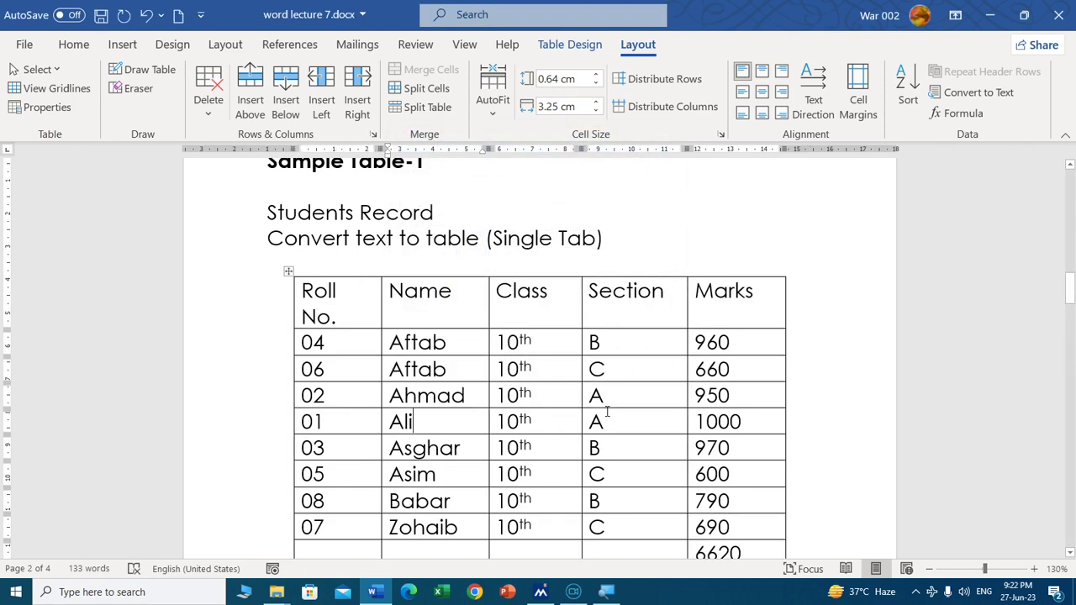
{"action": "left_click", "coordinate": [48, 108]}
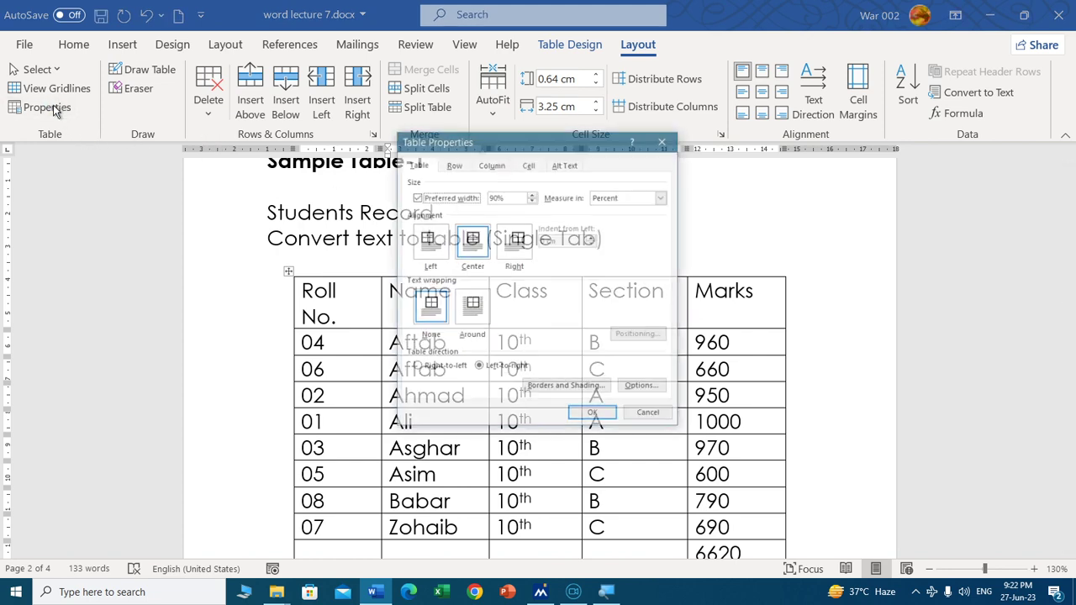
{"action": "key", "text": "Tab"}
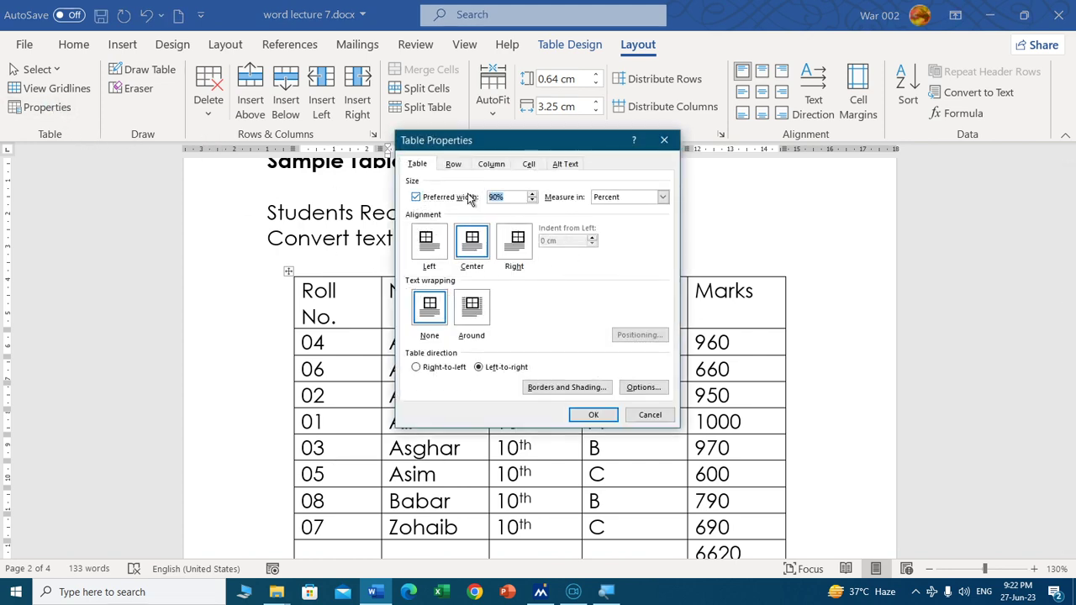
{"action": "key", "text": "Return"}
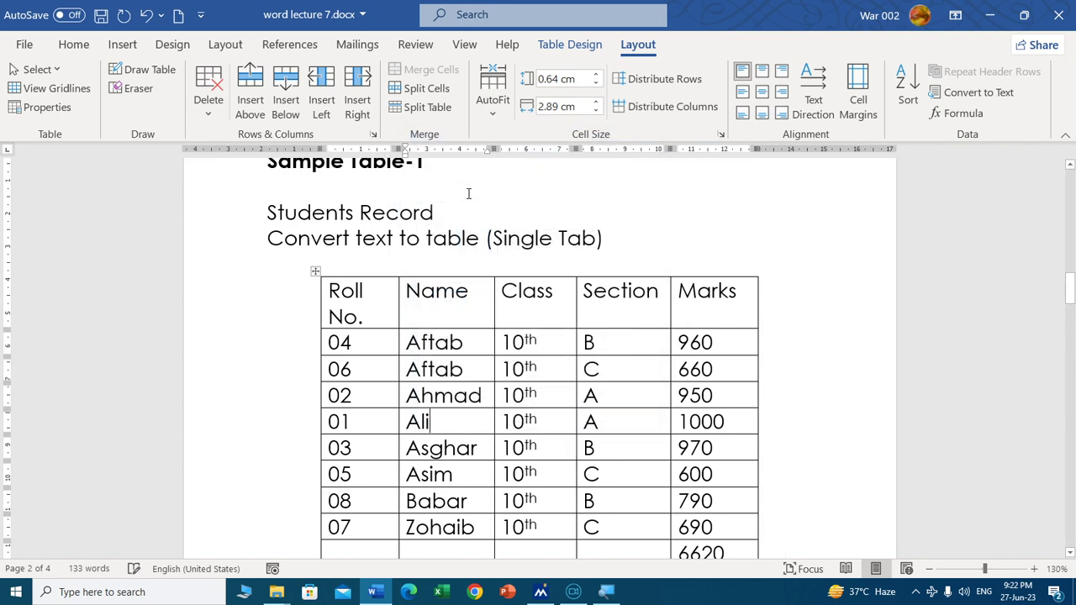
Step: Change the table's preferred width value to 70
{"action": "left_click", "coordinate": [47, 107]}
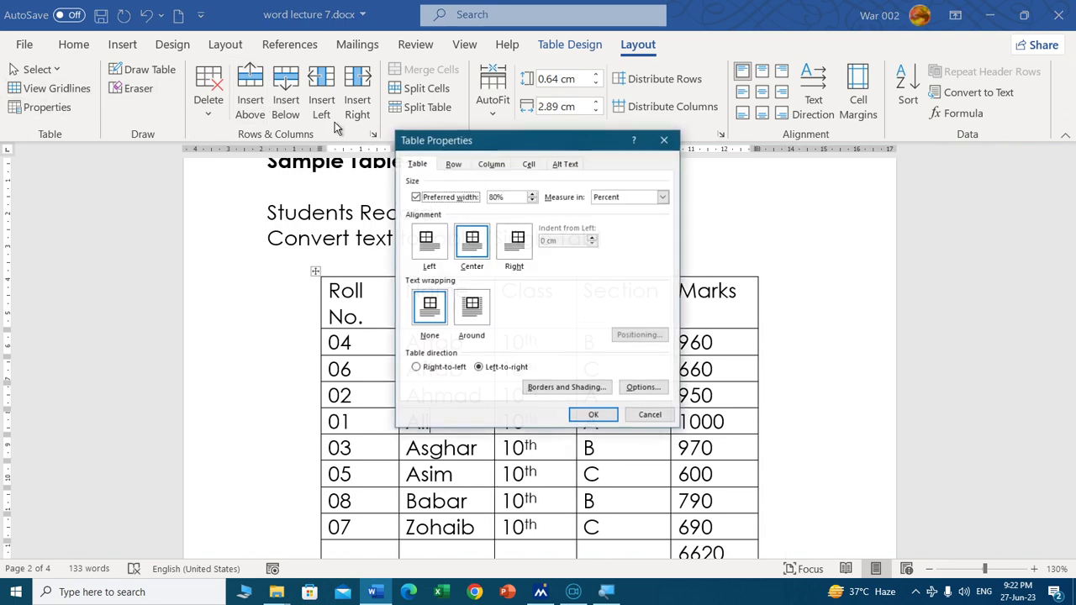
{"action": "double_click", "coordinate": [496, 197]}
{"action": "type", "text": "70"}
{"action": "key", "text": "Return"}
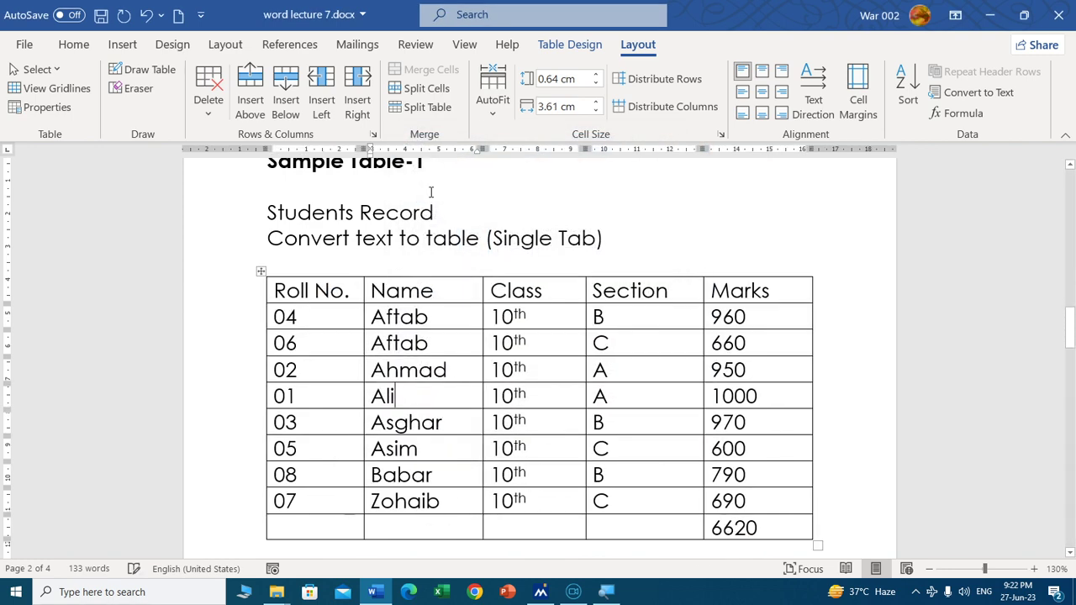
{"action": "right_click", "coordinate": [415, 343]}
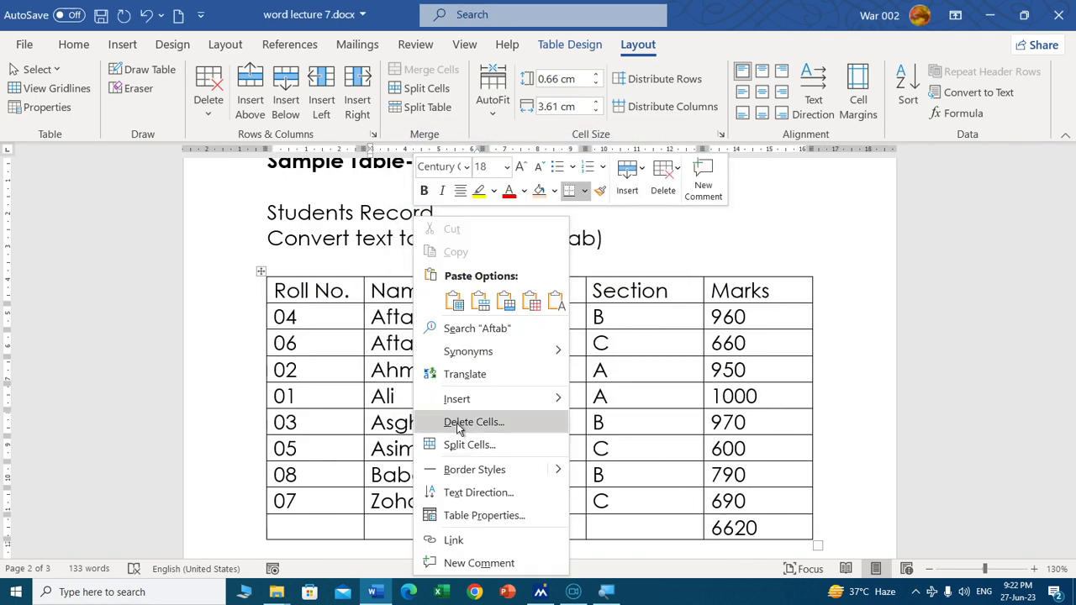
{"action": "left_click", "coordinate": [469, 521]}
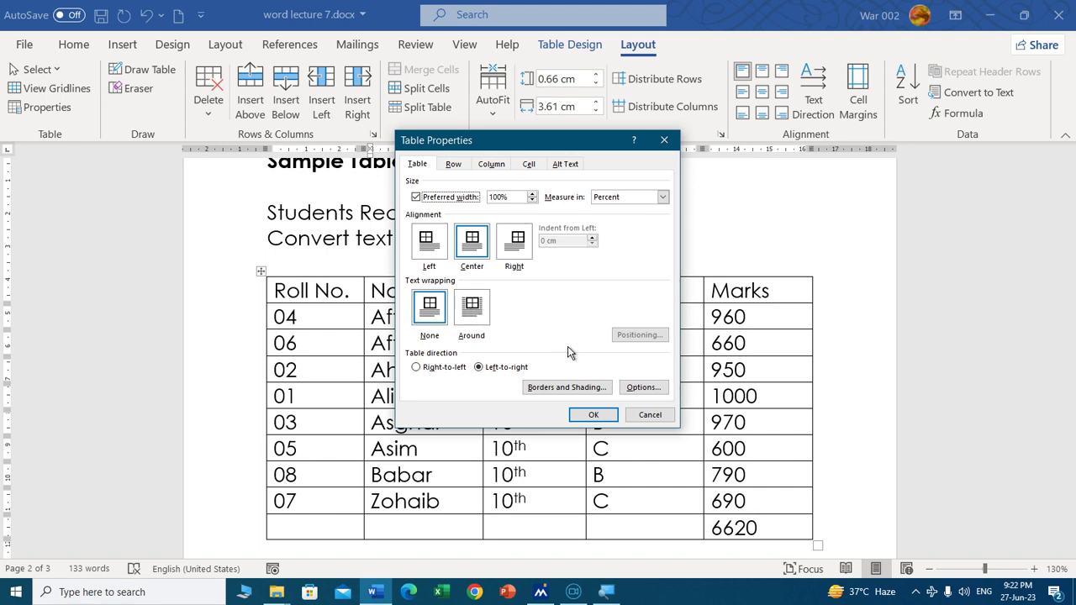
{"action": "left_click", "coordinate": [454, 166]}
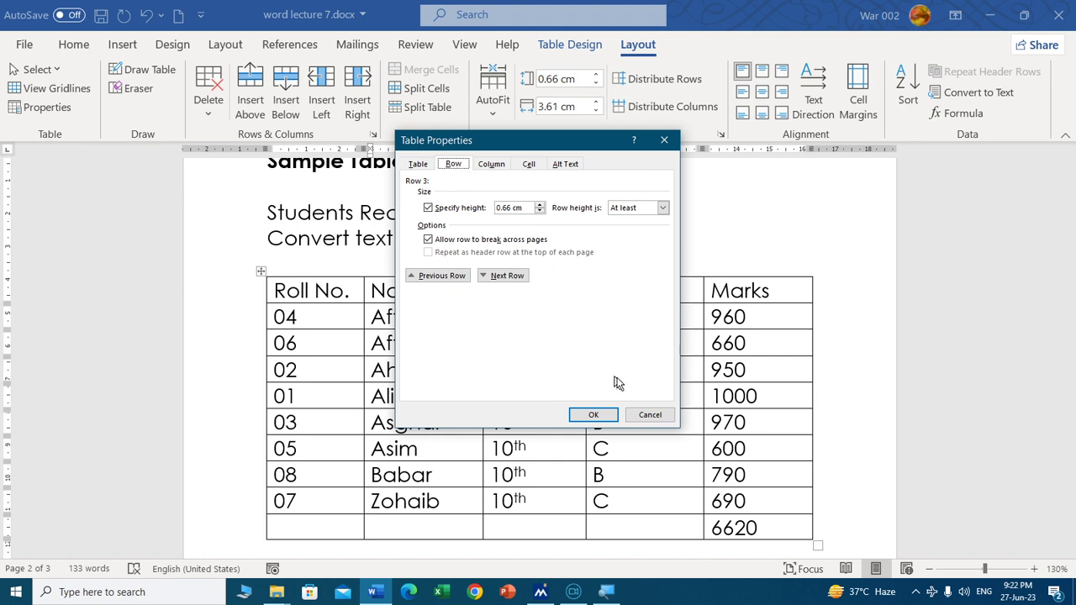
{"action": "left_click", "coordinate": [649, 415]}
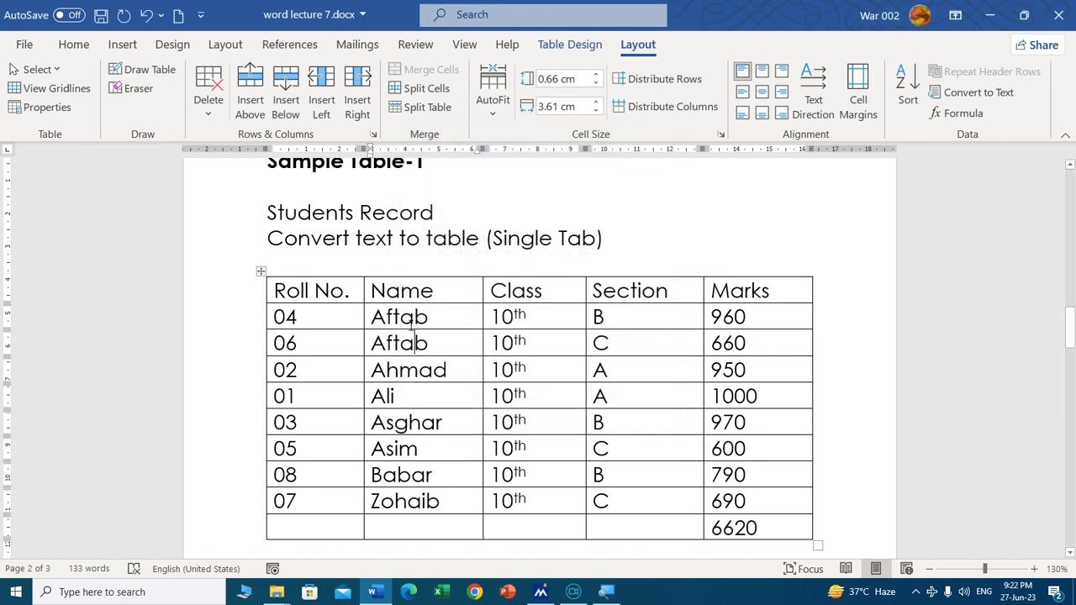
{"action": "left_click", "coordinate": [315, 292]}
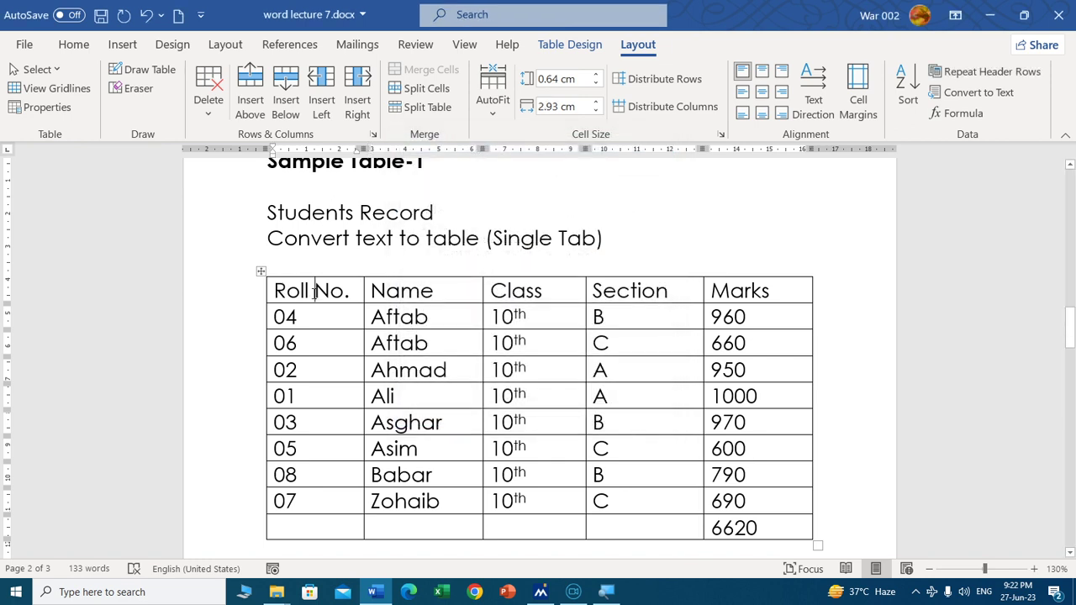
{"action": "left_click", "coordinate": [46, 107]}
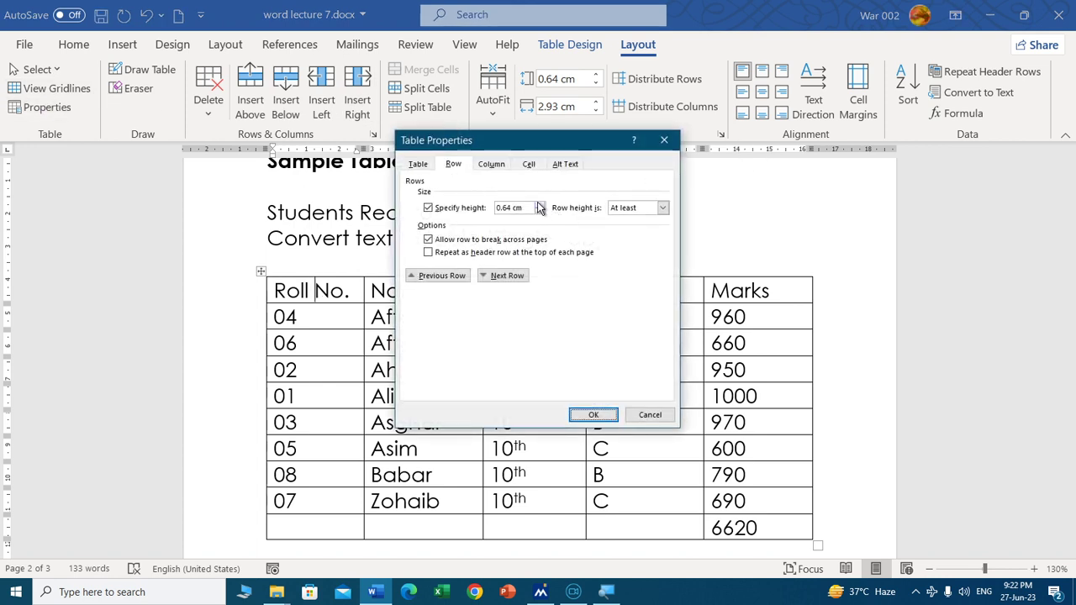
{"action": "left_click_drag", "start_coordinate": [528, 207], "coordinate": [464, 223]}
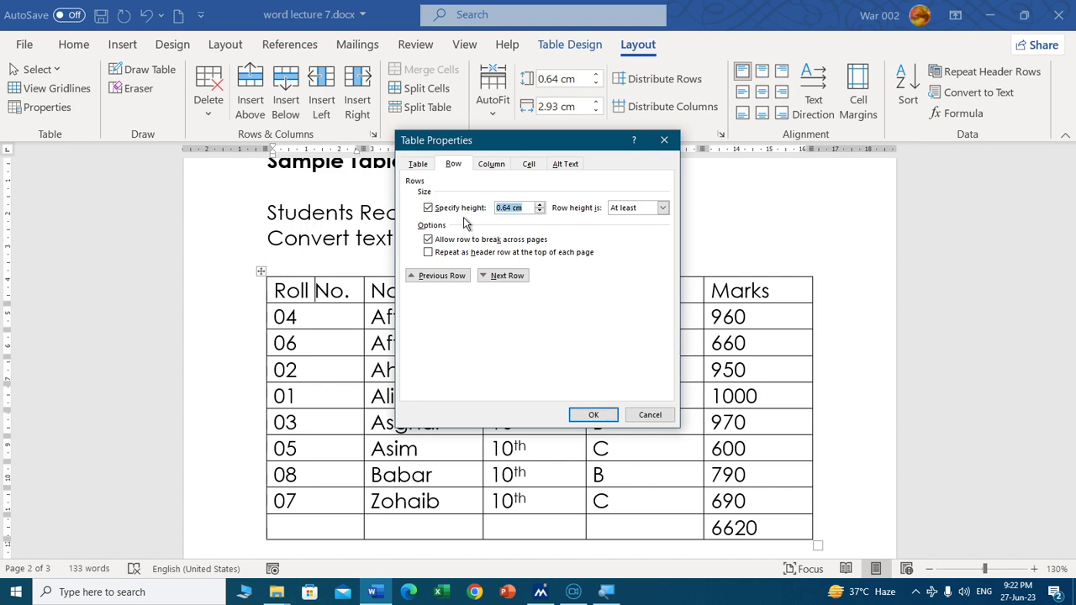
{"action": "type", "text": "2"}
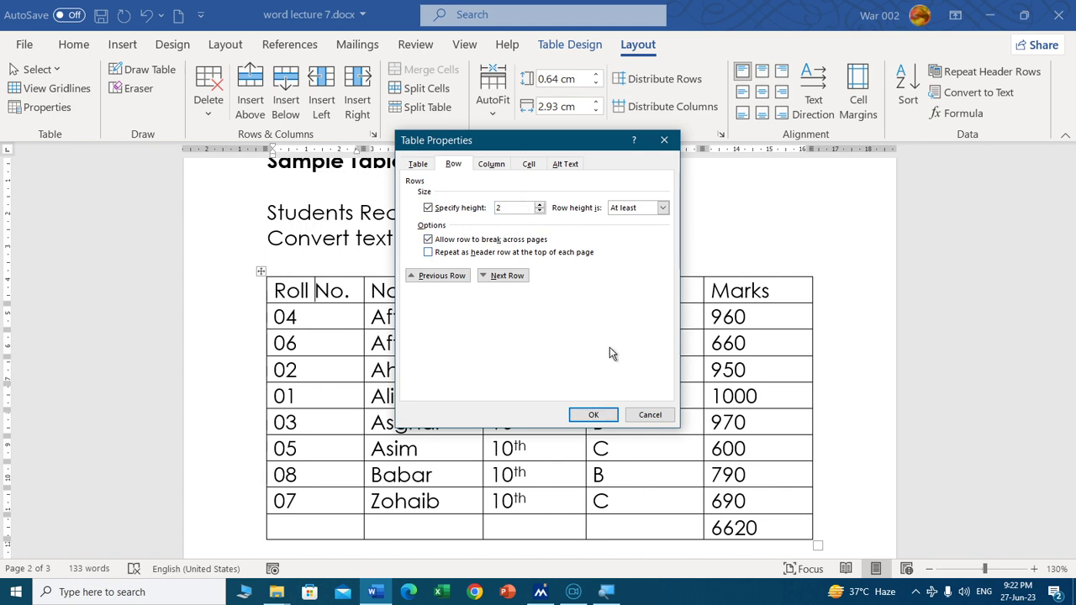
{"action": "left_click", "coordinate": [600, 417]}
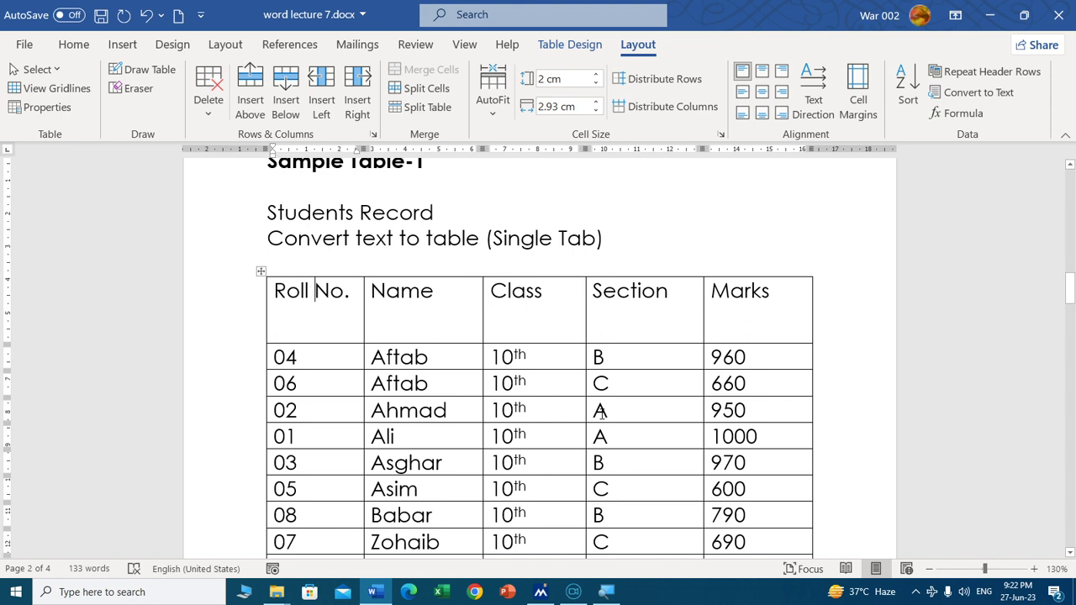
{"action": "key", "text": "ctrl+z"}
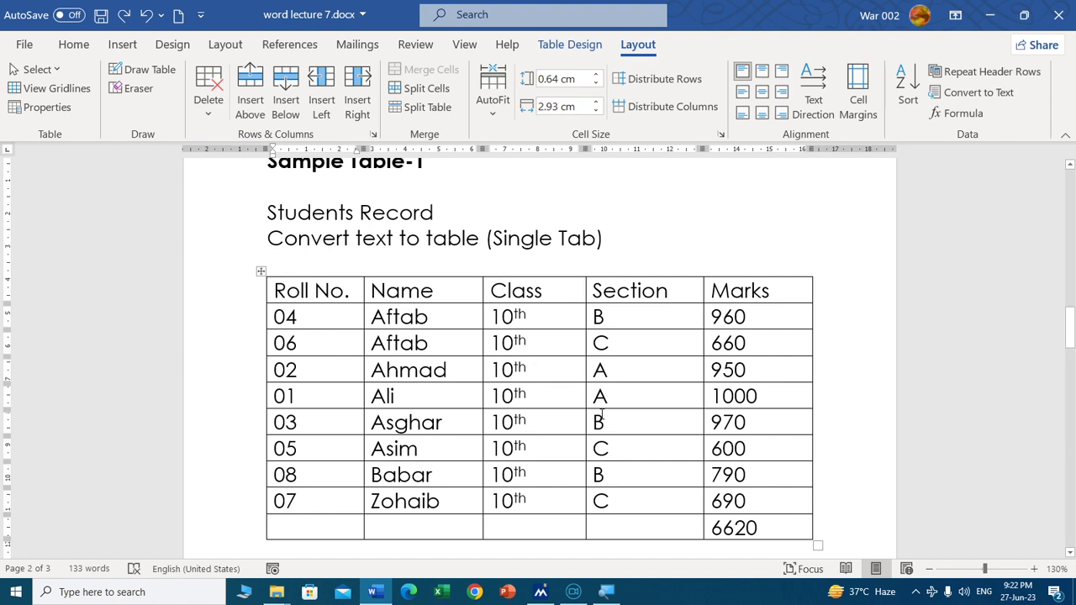
Step: Raise the header row height to 1.5 cm, then select the whole table
{"action": "left_click", "coordinate": [596, 75]}
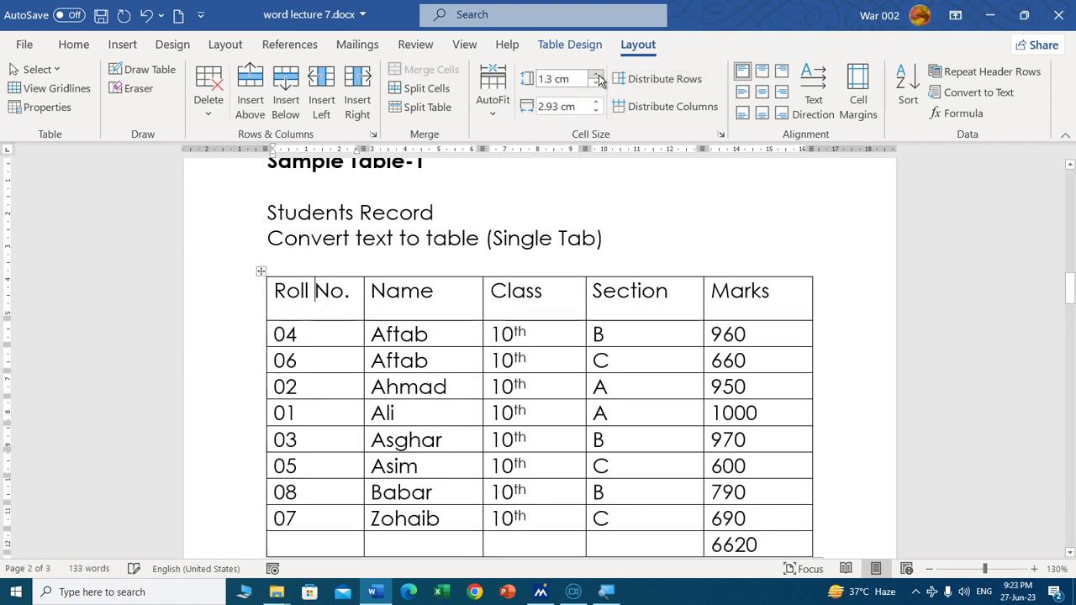
{"action": "left_click", "coordinate": [596, 76]}
{"action": "left_click", "coordinate": [596, 75]}
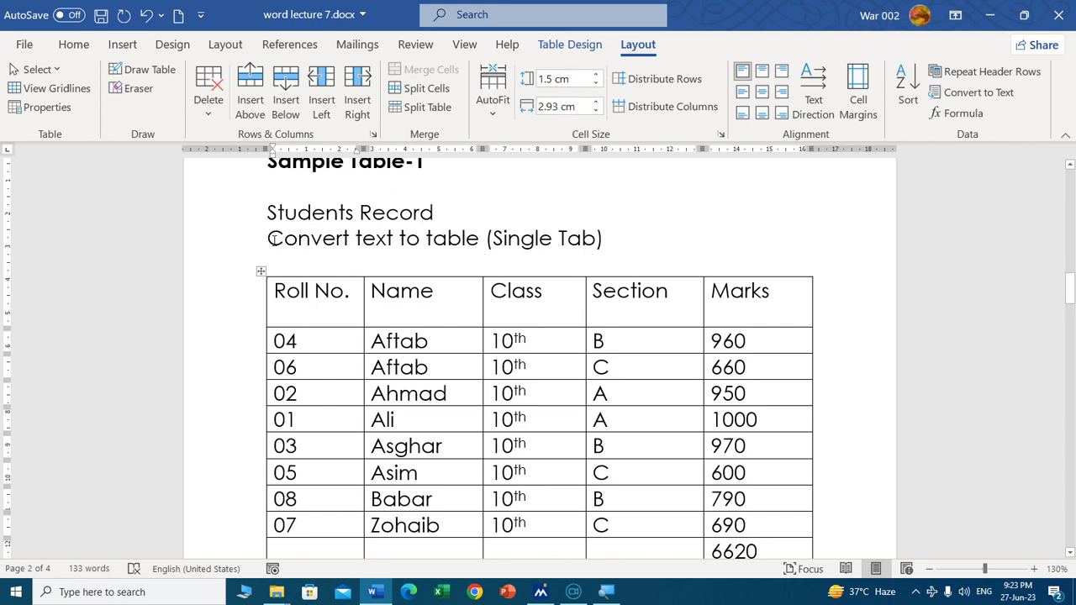
{"action": "left_click", "coordinate": [260, 271]}
{"action": "right_click", "coordinate": [260, 271]}
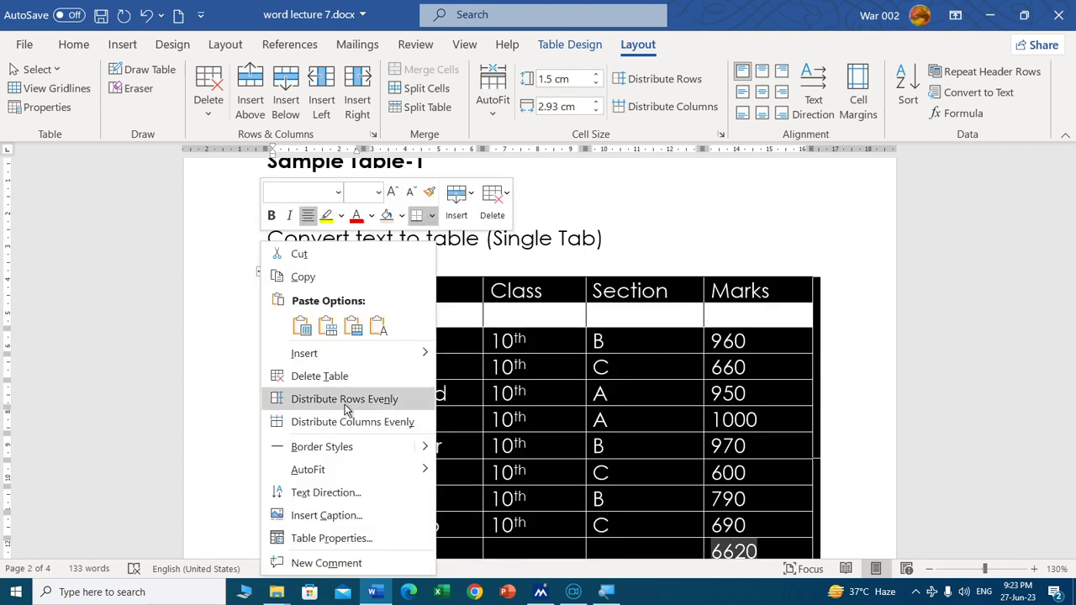
Step: Browse Table Properties' Column, Cell and Alt Text tabs, cancel, and return to the document top
{"action": "left_click", "coordinate": [351, 538]}
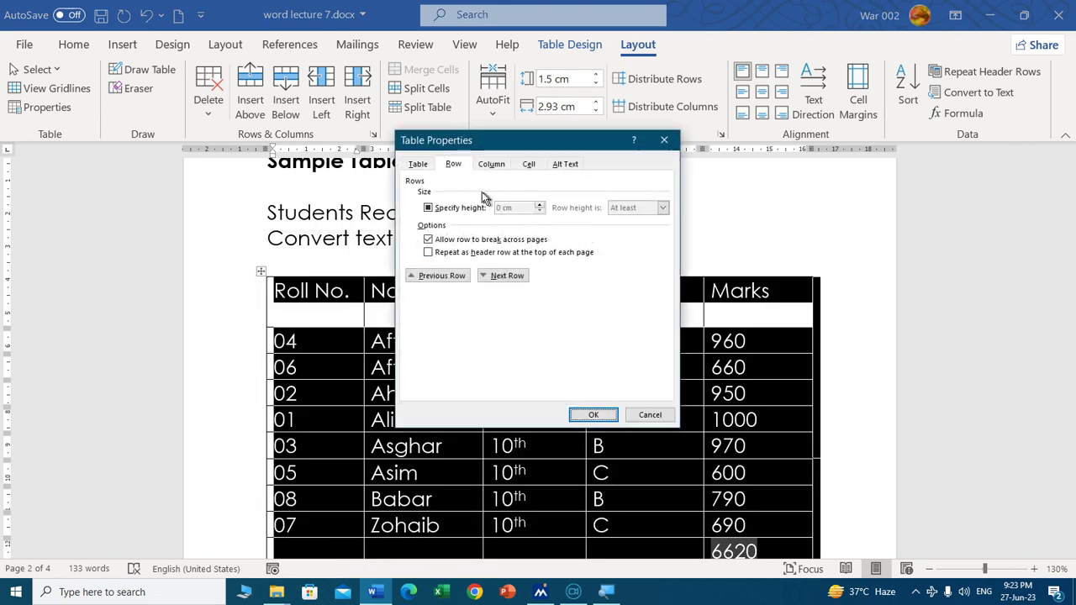
{"action": "left_click", "coordinate": [488, 165]}
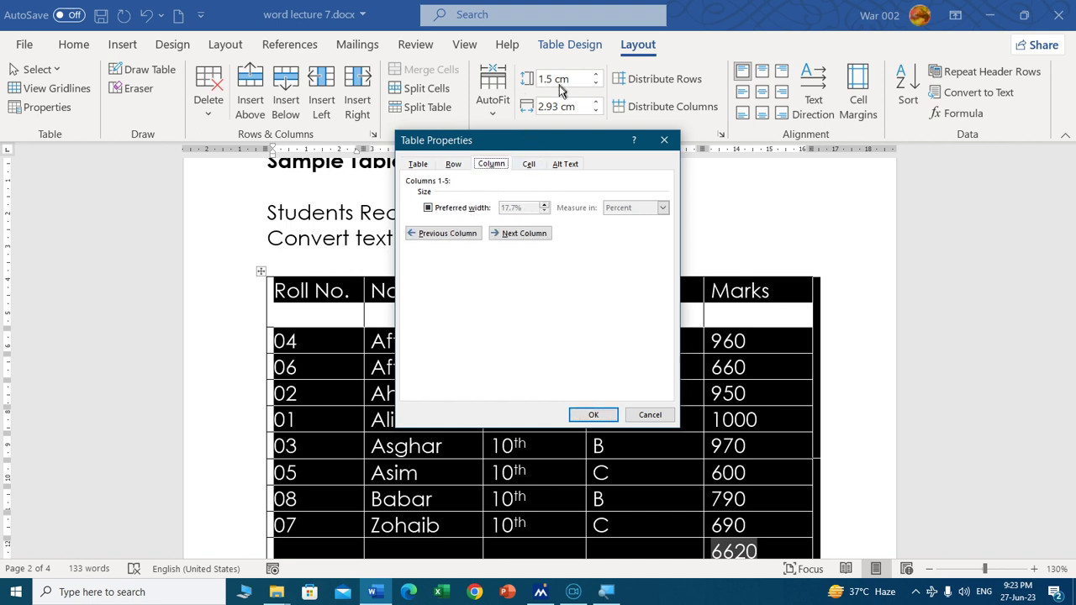
{"action": "left_click", "coordinate": [528, 164]}
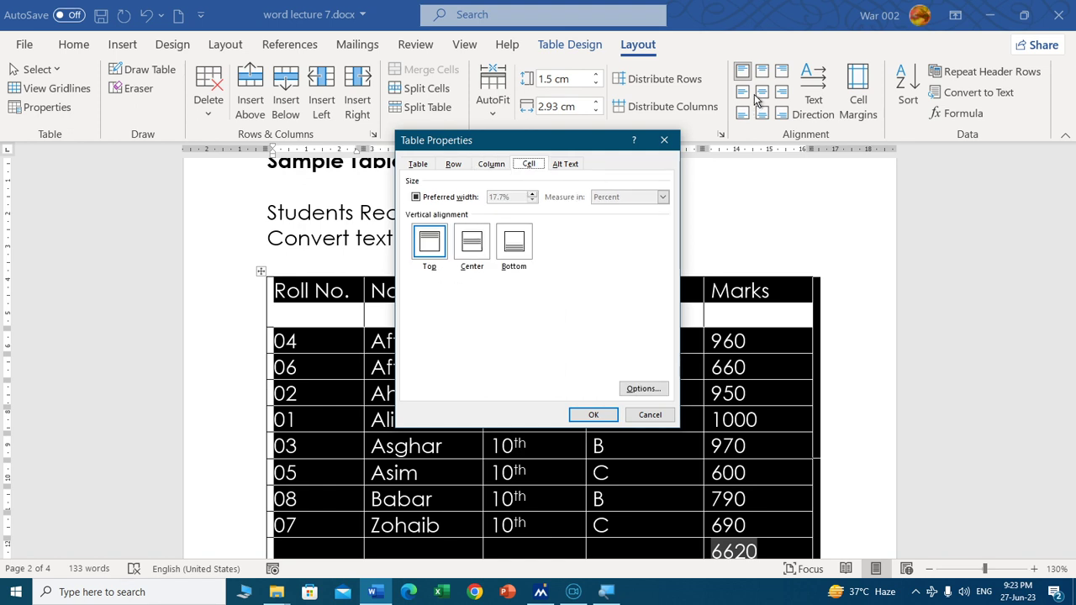
{"action": "left_click", "coordinate": [560, 168]}
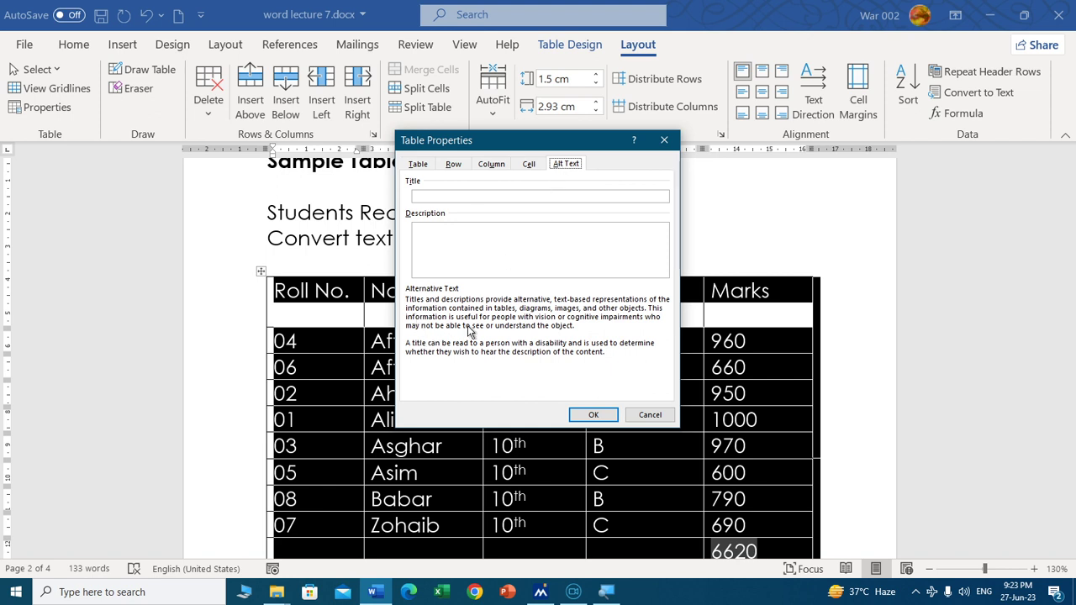
{"action": "left_click", "coordinate": [642, 416]}
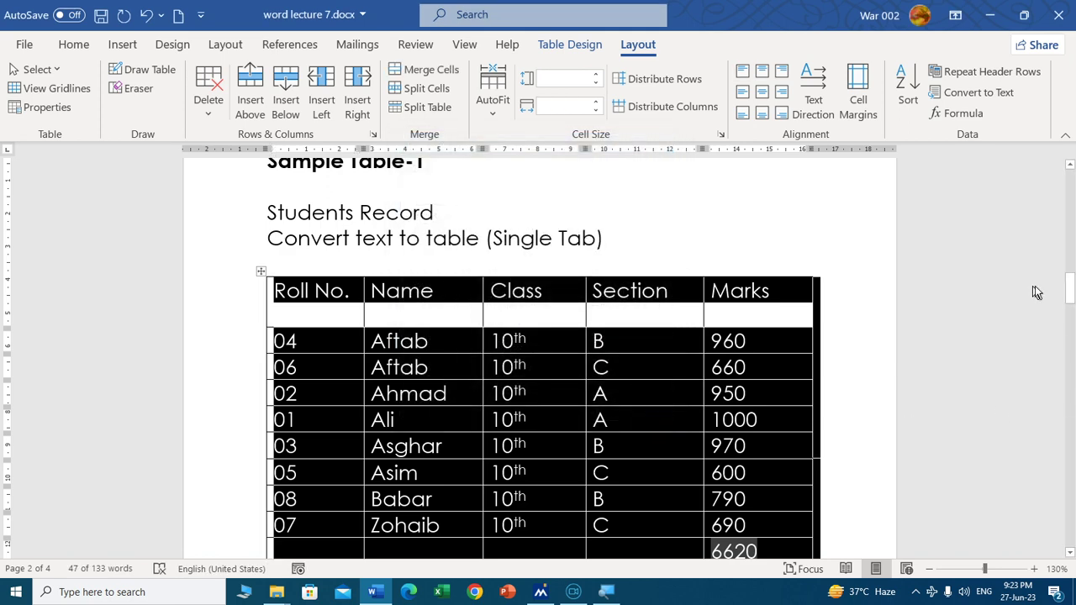
{"action": "left_click_drag", "start_coordinate": [1069, 291], "coordinate": [1068, 189]}
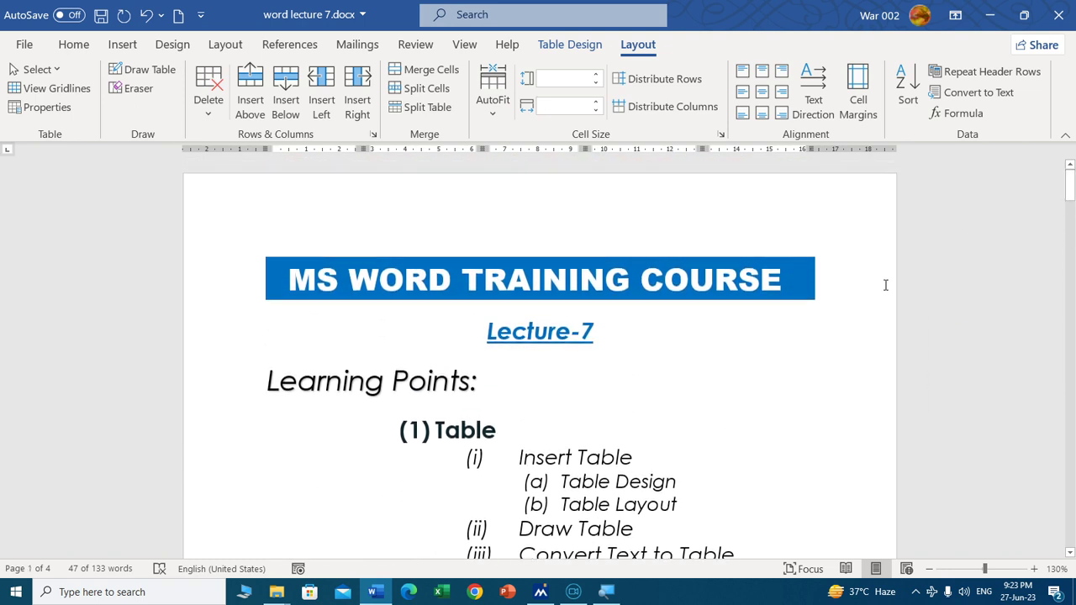
{"action": "left_click", "coordinate": [601, 353]}
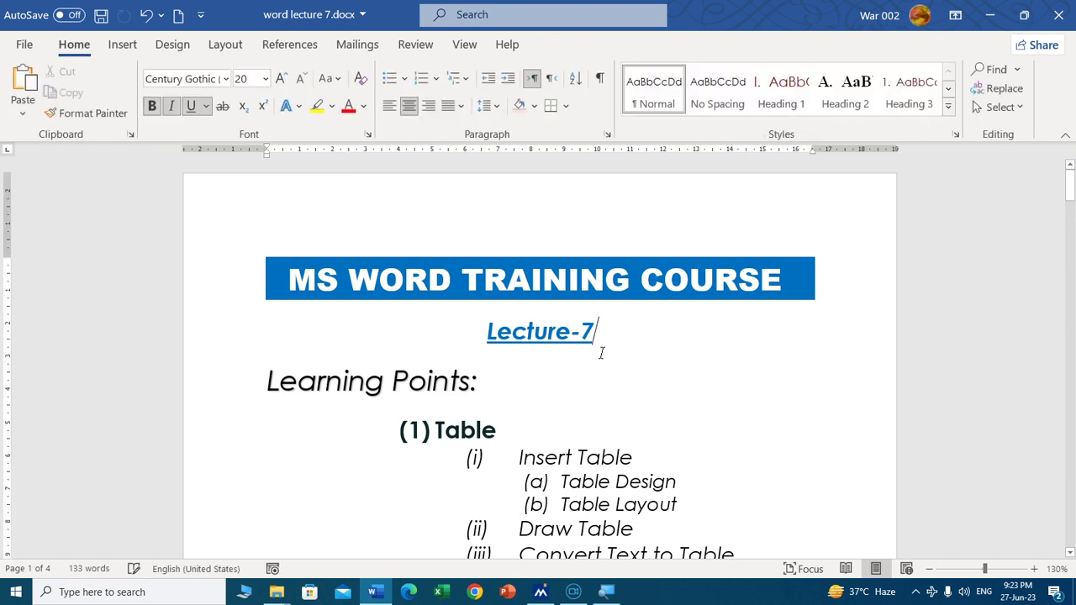